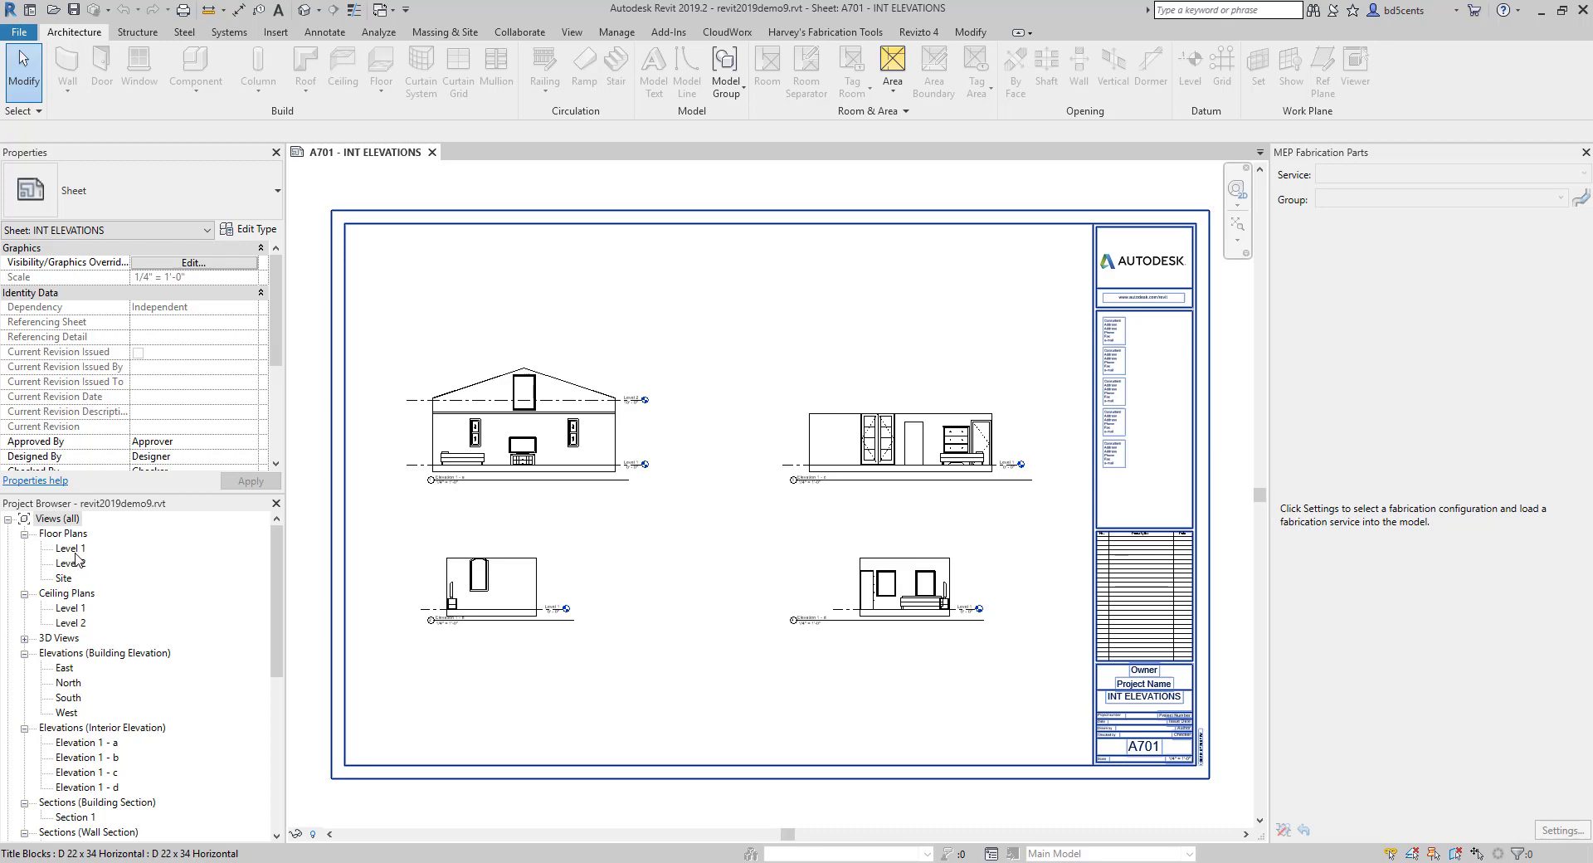
# Open the Level 1 floor plan and place three tagged Window-Sliding-Double 60" x 42" windows along the west exterior wall.
pyautogui.doubleClick(71, 549)
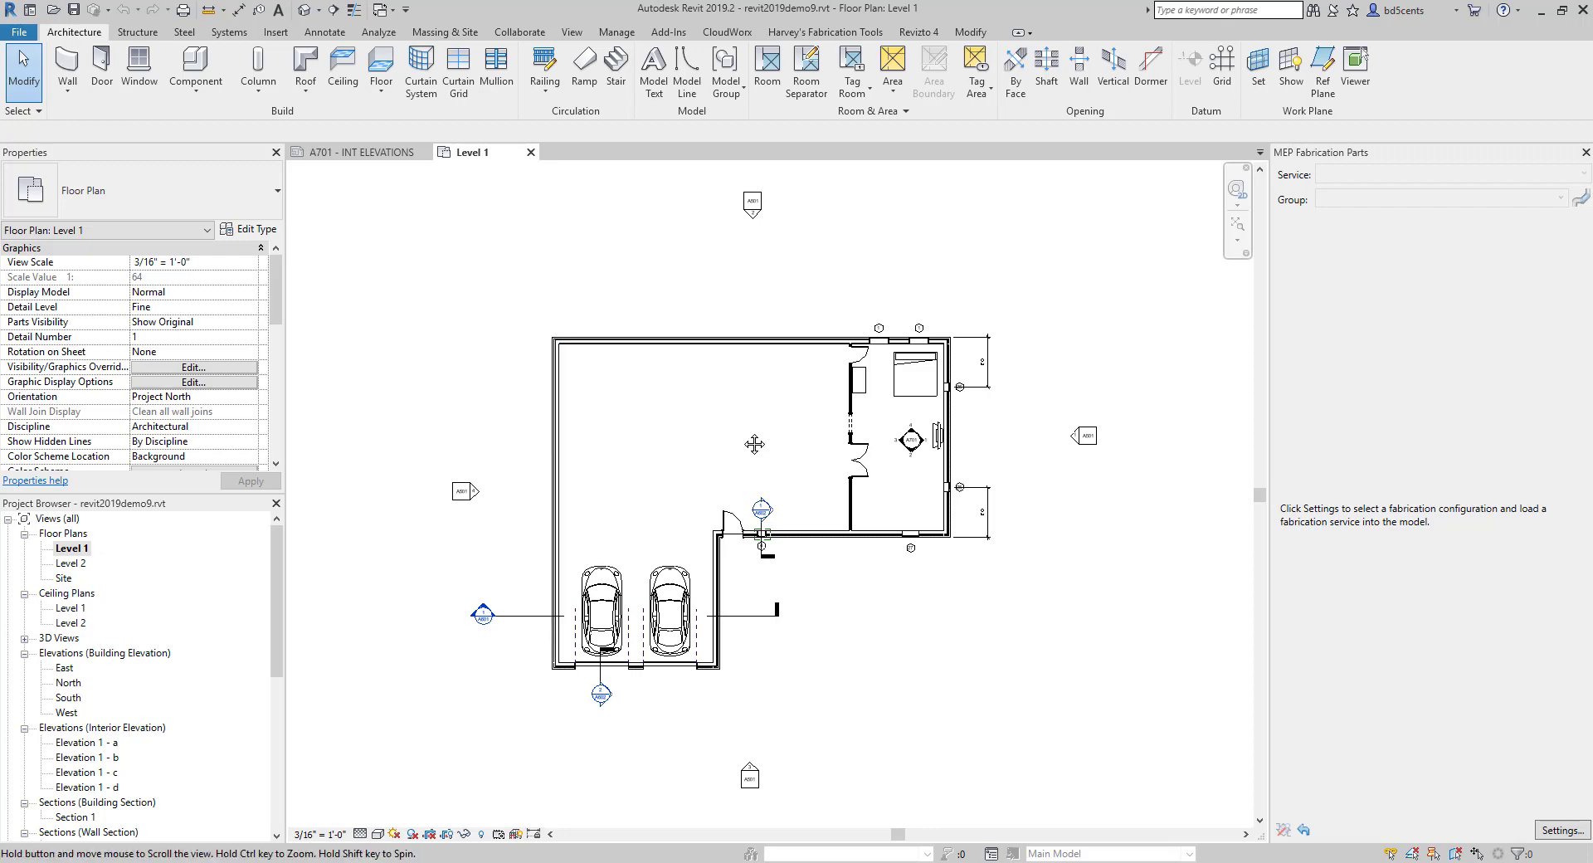
pyautogui.moveTo(756, 440); pyautogui.dragTo(777, 441, button='middle')
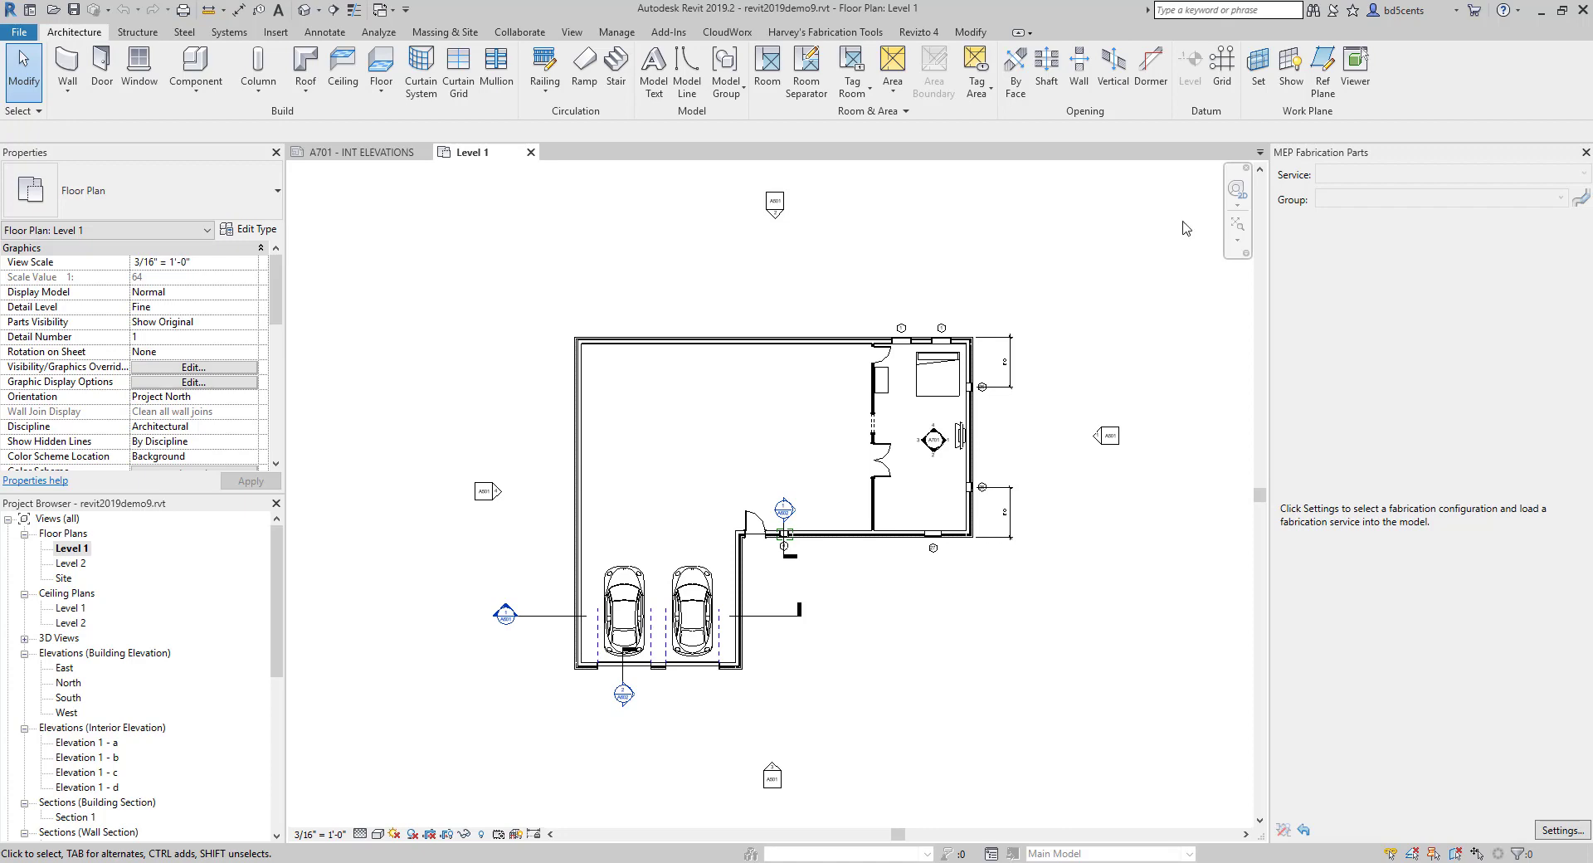
pyautogui.click(138, 68)
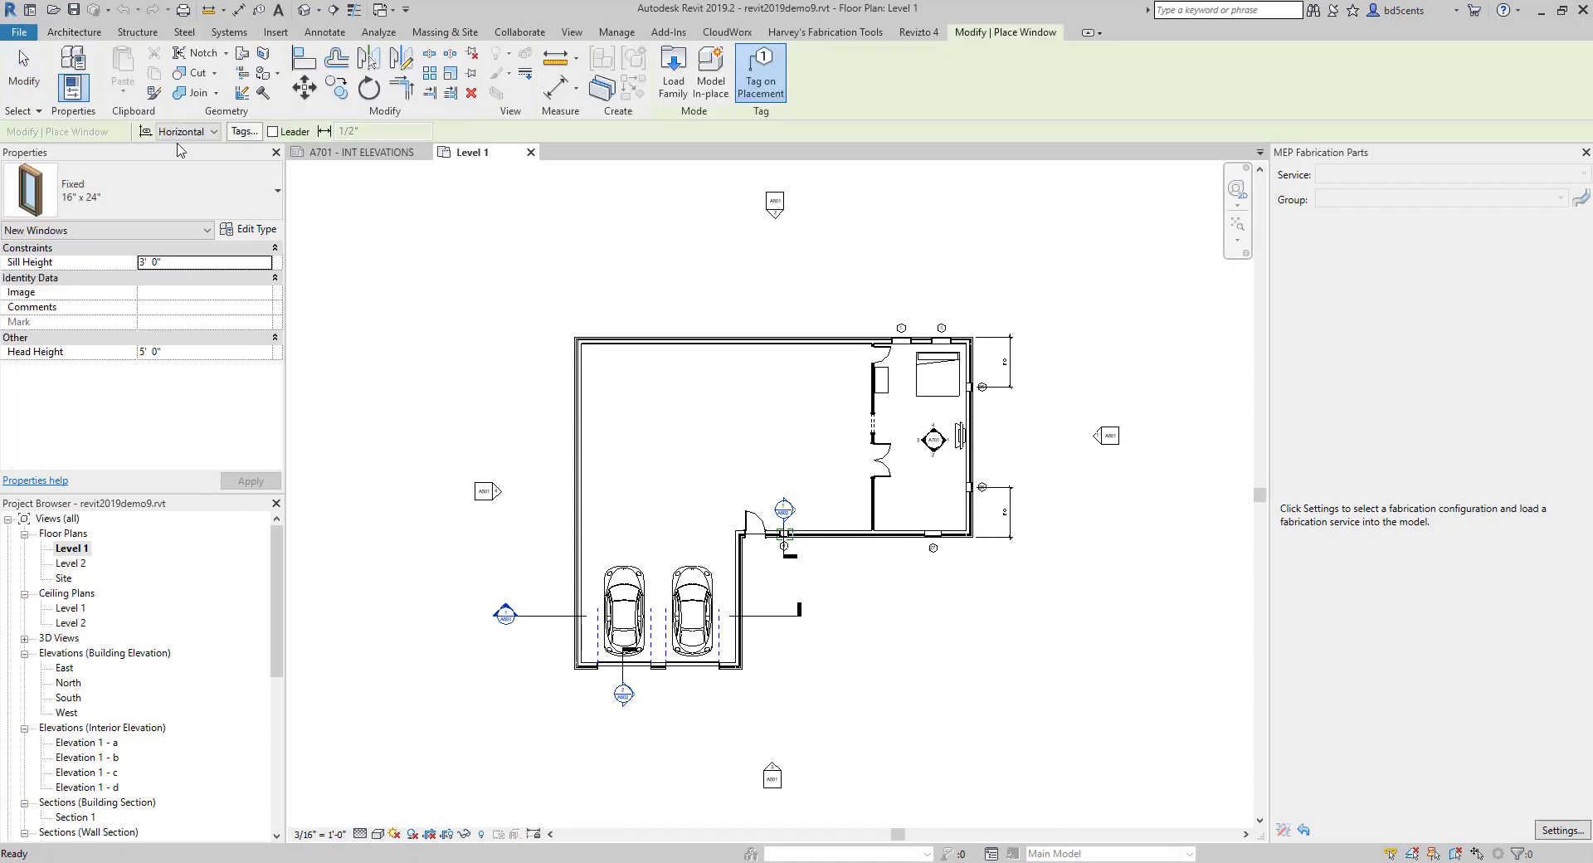
pyautogui.click(177, 197)
pyautogui.scroll(-4, 147, 450)
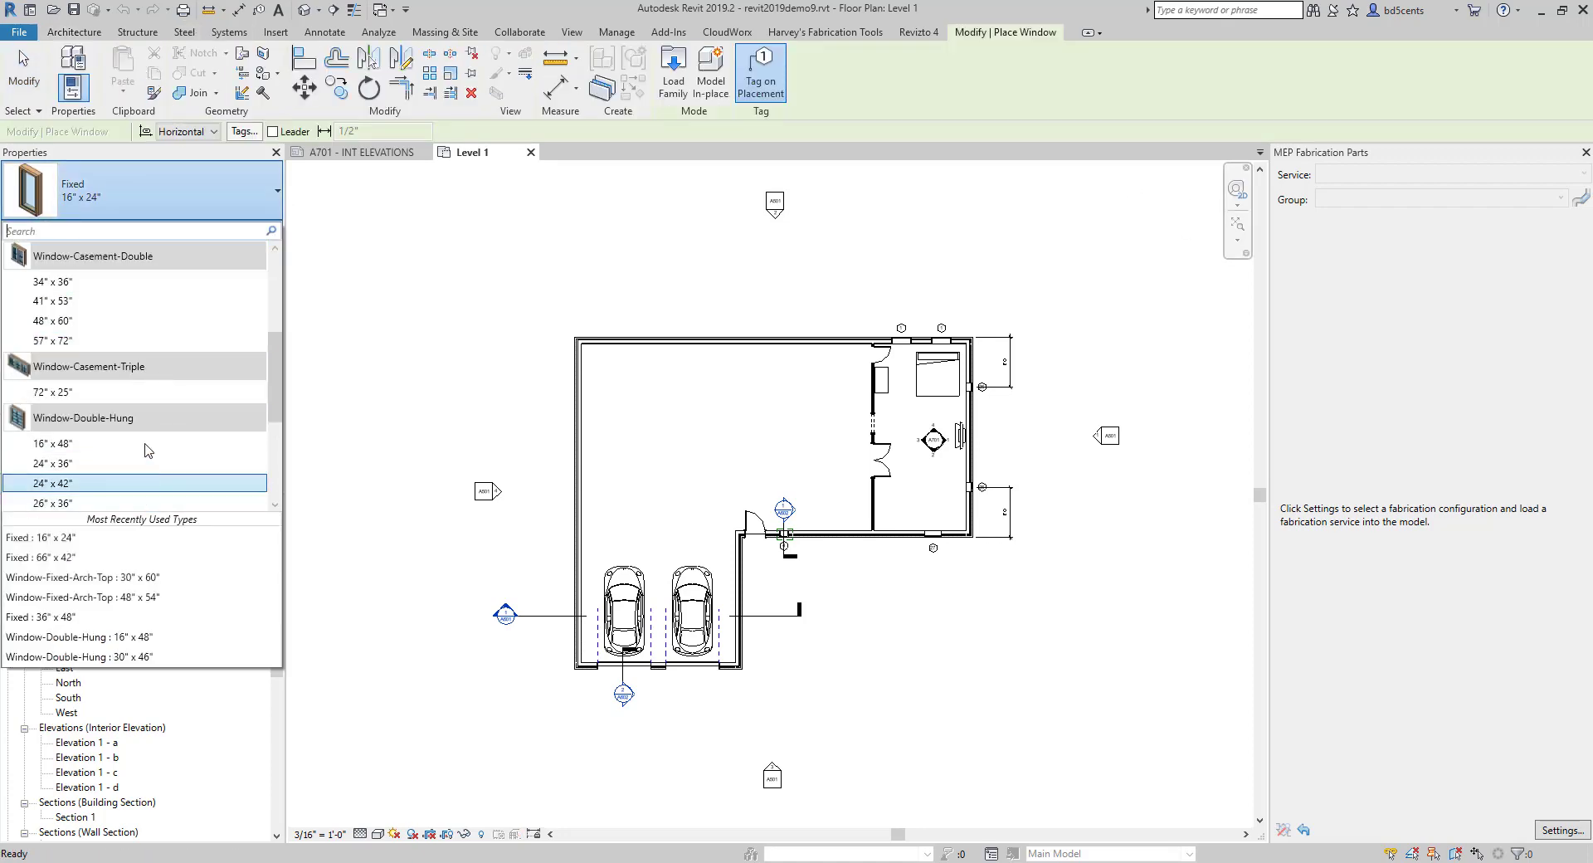
pyautogui.scroll(-4, 148, 450)
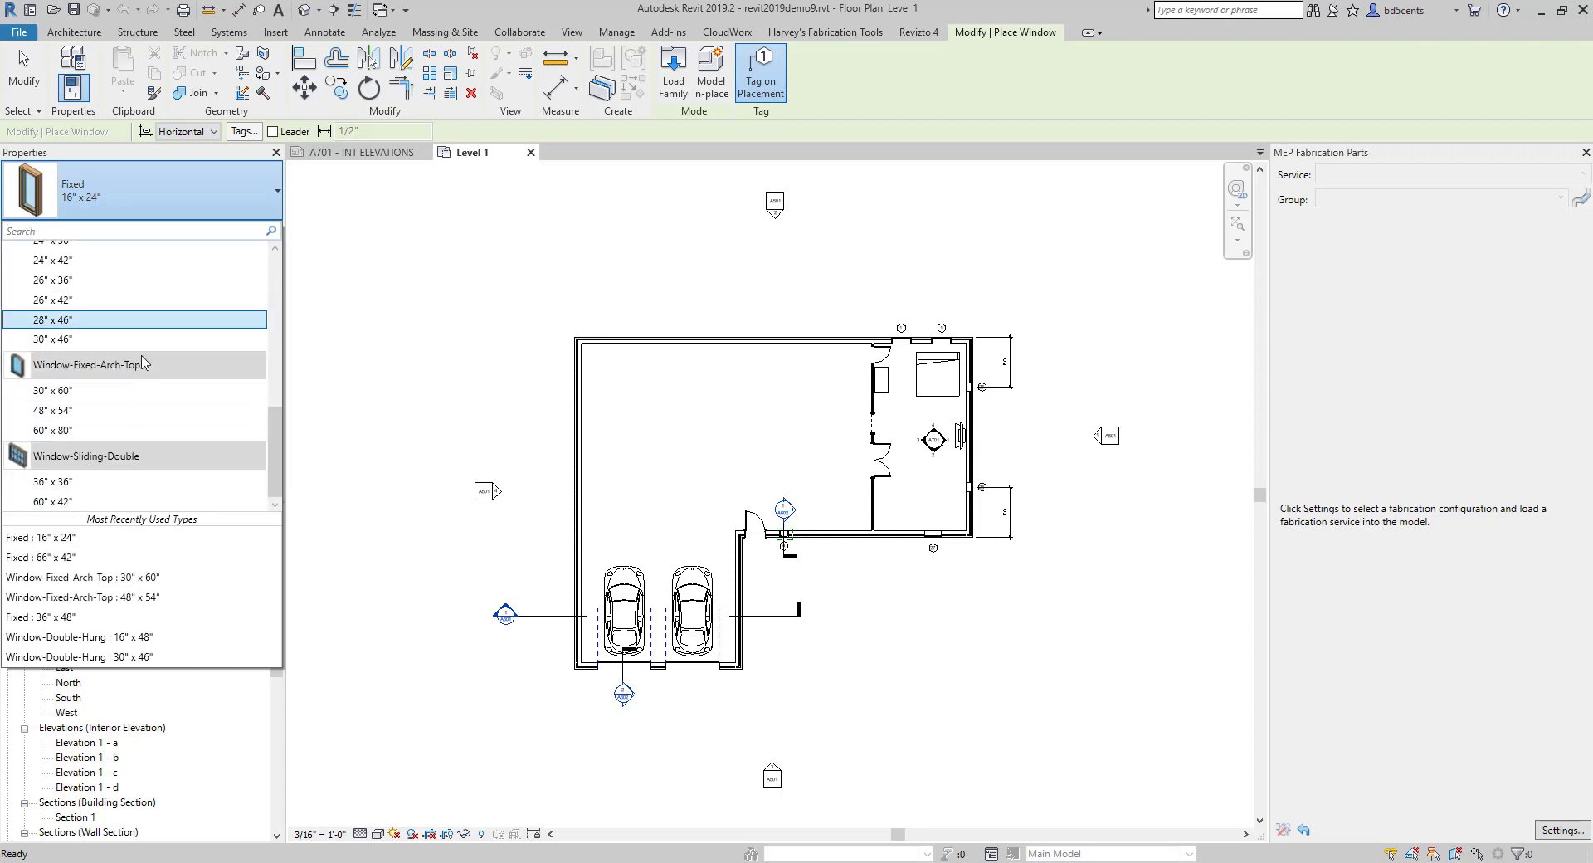
pyautogui.scroll(2, 143, 363)
pyautogui.scroll(-2, 142, 363)
pyautogui.click(66, 501)
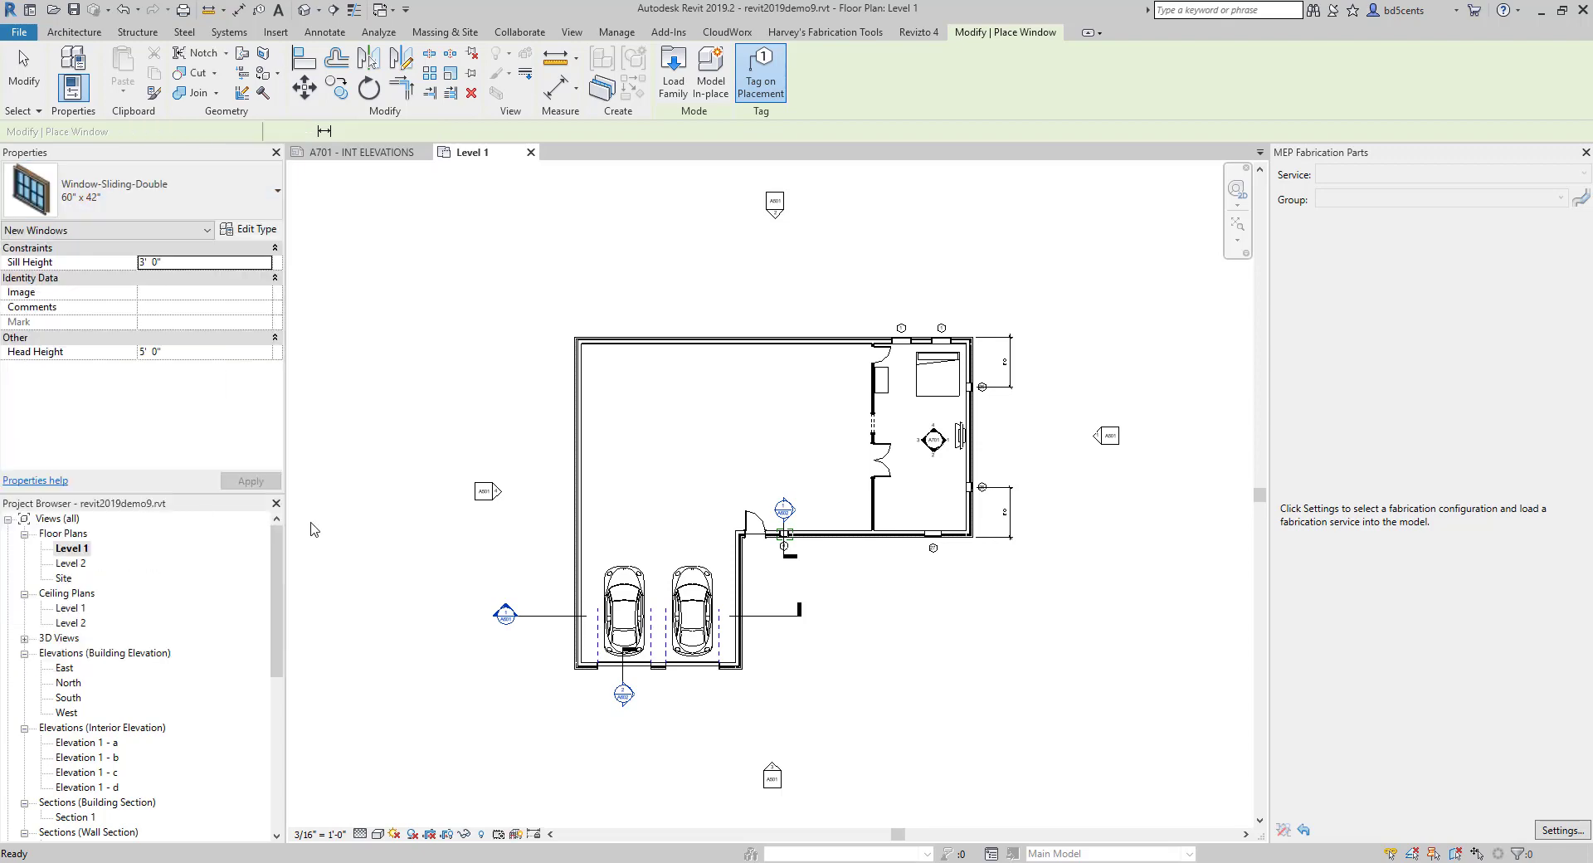
pyautogui.scroll(3, 573, 566)
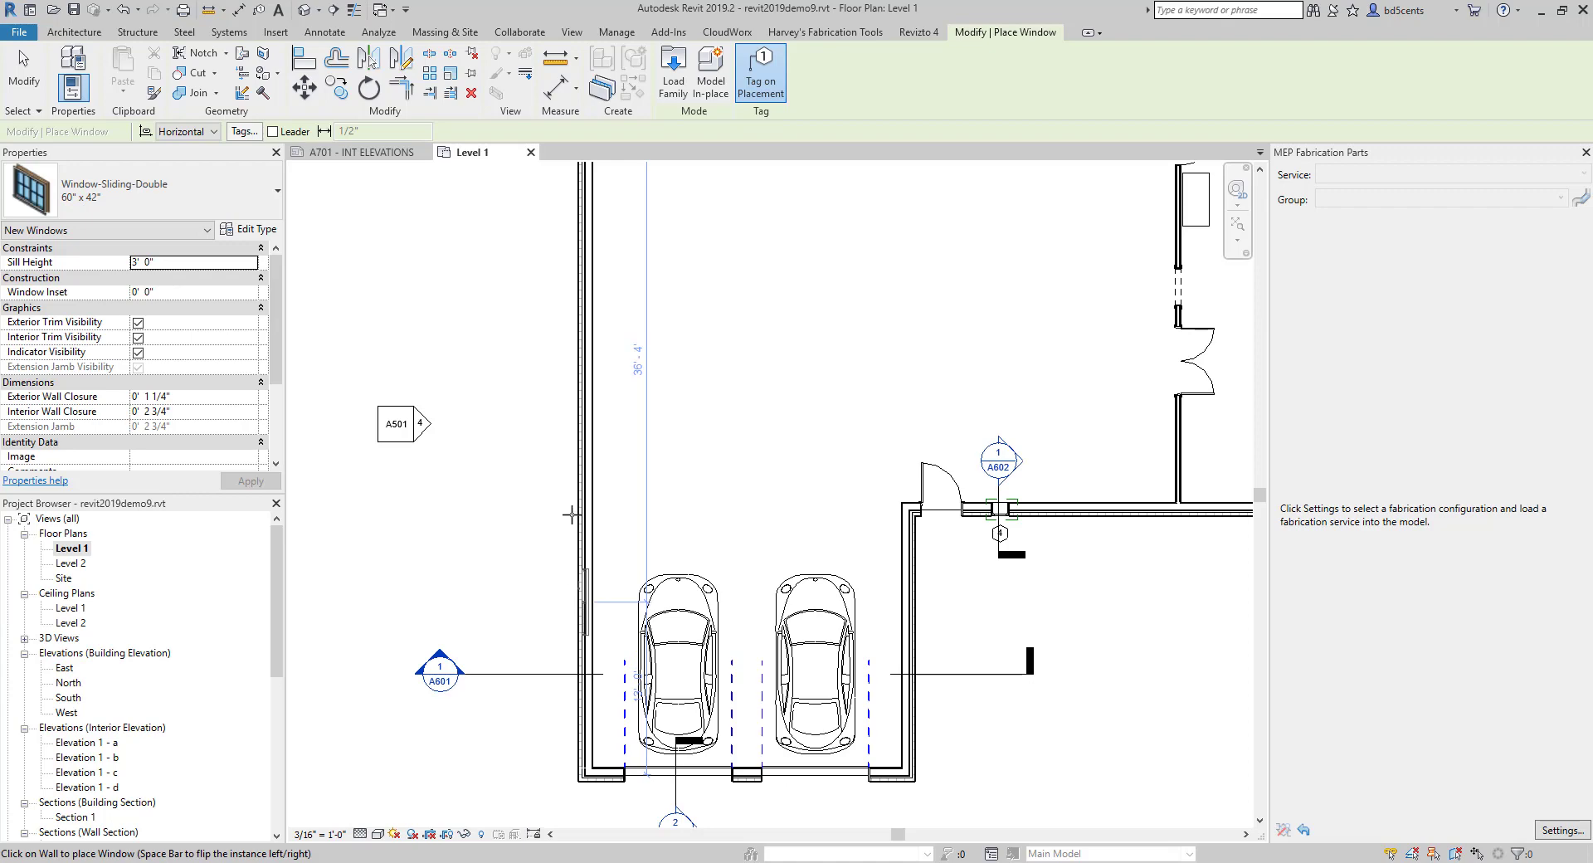
pyautogui.scroll(-3, 578, 383)
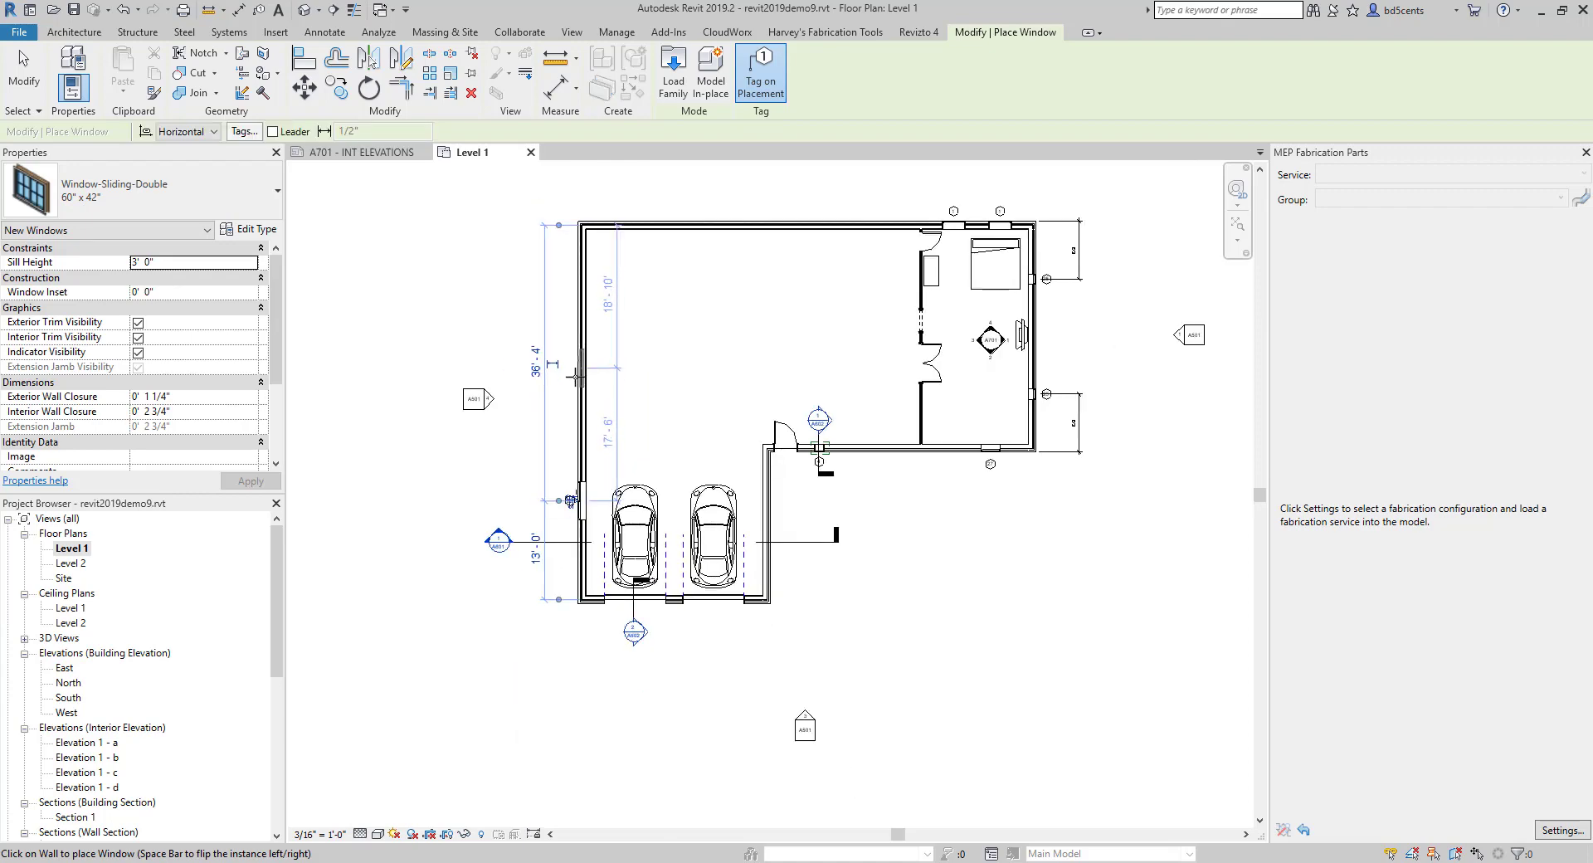
pyautogui.click(579, 390)
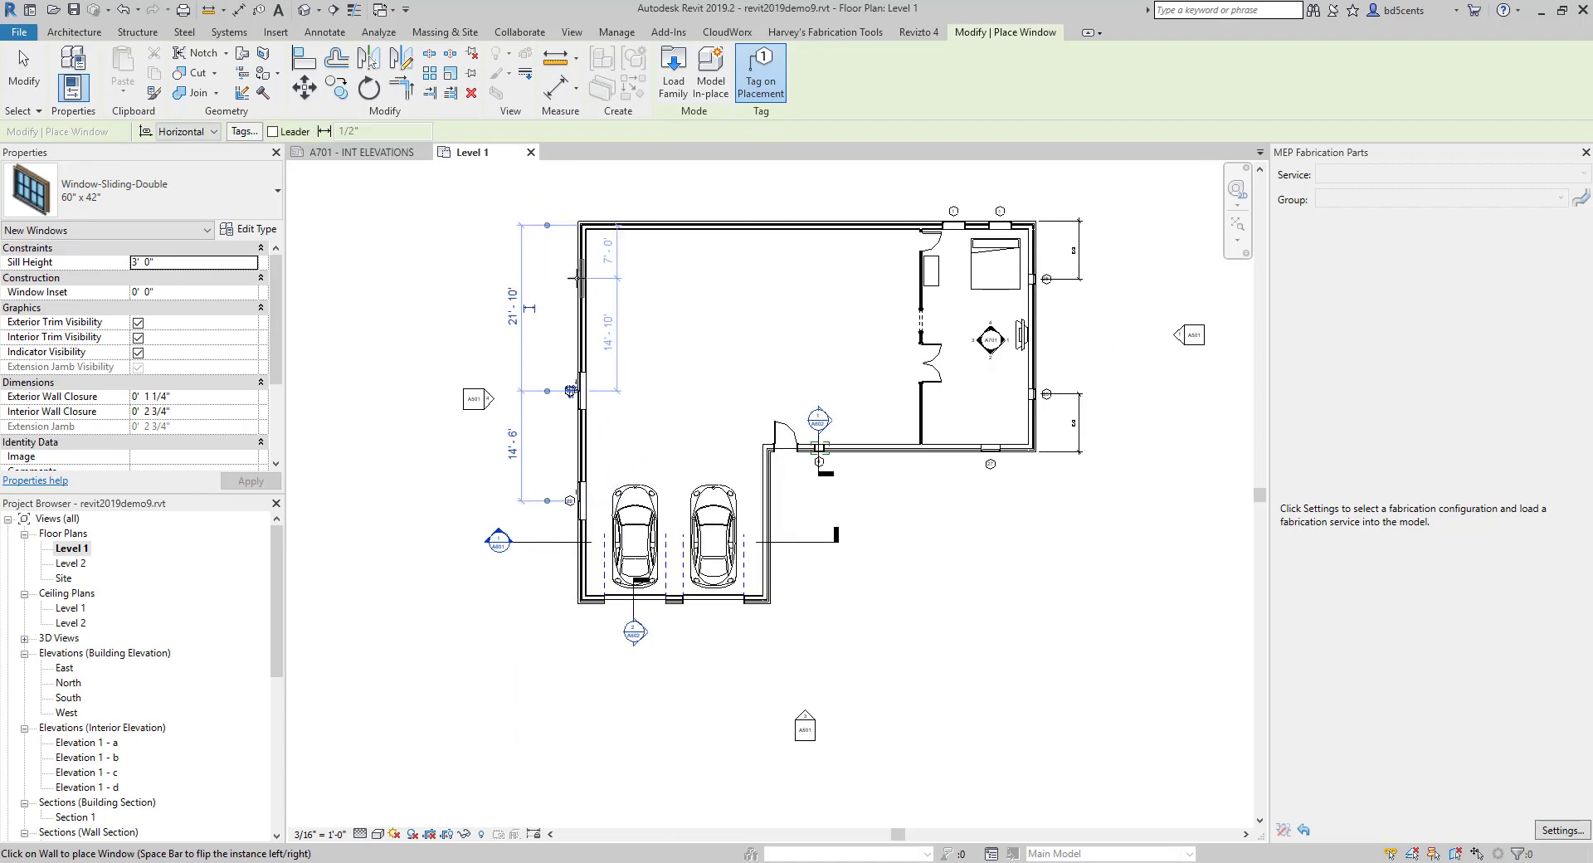
pyautogui.click(577, 278)
# Place a Window-Double-Hung 30" x 46" window on the north exterior wall, 4'-0" from the northwest corner.
pyautogui.scroll(-3, 739, 322)
pyautogui.moveTo(738, 323); pyautogui.dragTo(728, 361, button='middle')
pyautogui.scroll(2, 720, 325)
pyautogui.scroll(1, 710, 308)
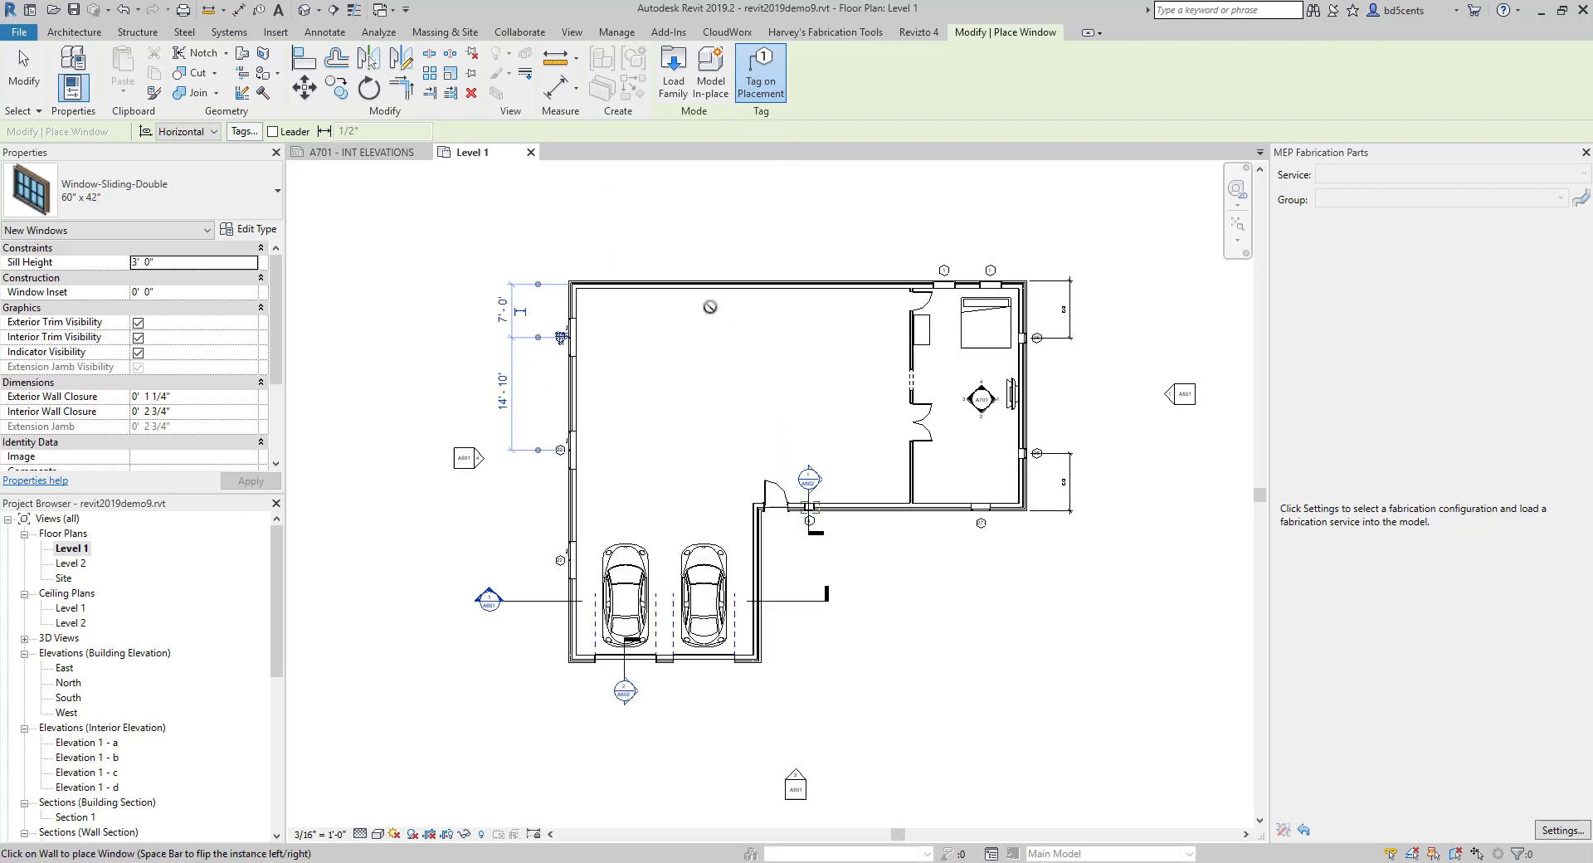
pyautogui.scroll(1, 711, 307)
pyautogui.scroll(-2, 660, 325)
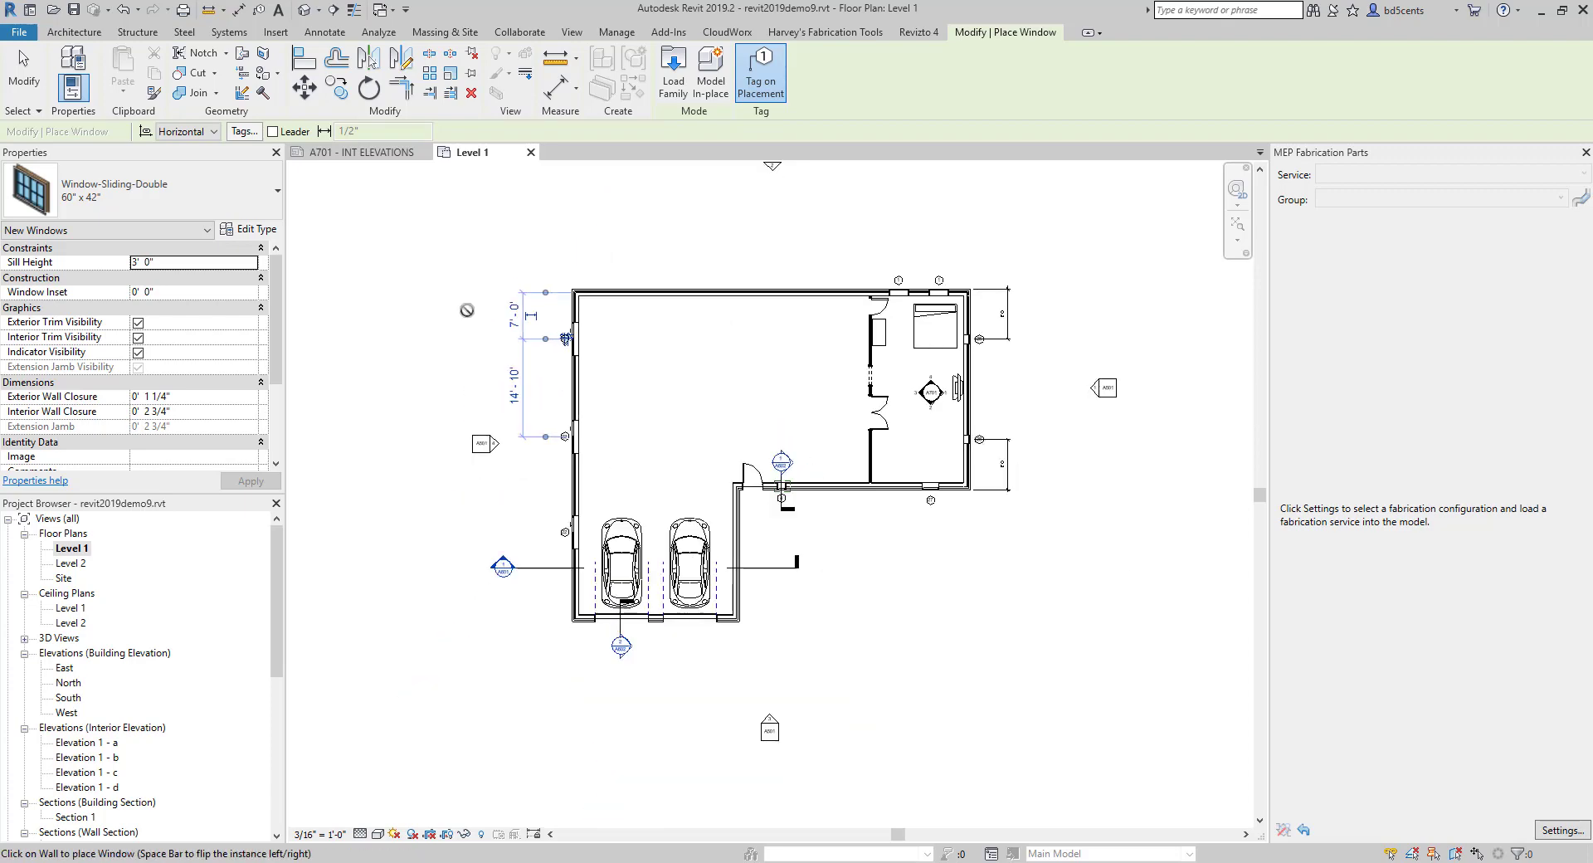
pyautogui.click(179, 218)
pyautogui.scroll(3, 91, 374)
pyautogui.click(90, 458)
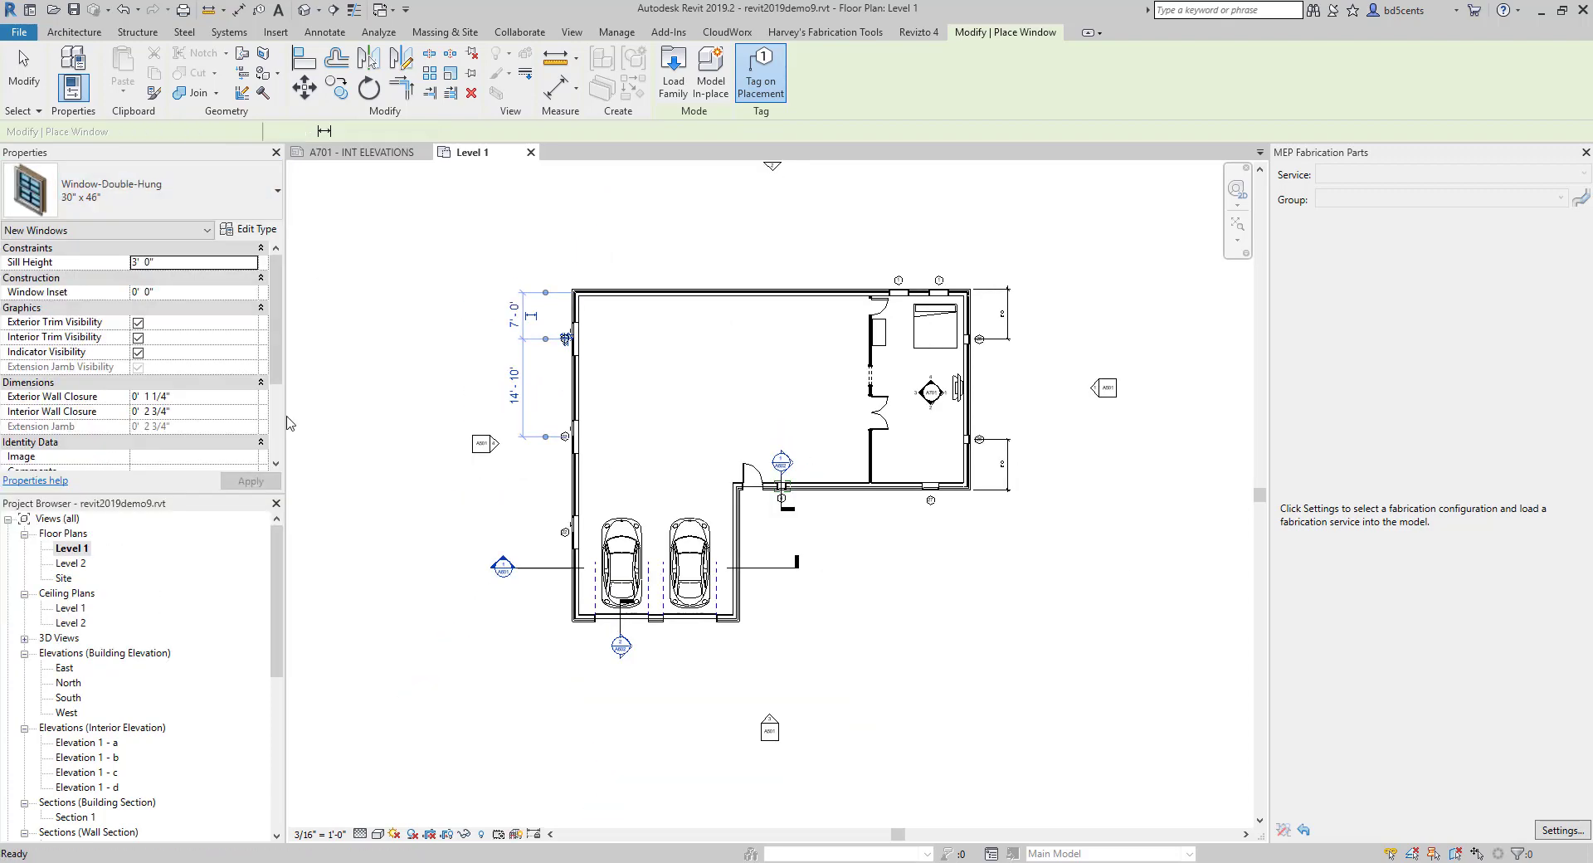
pyautogui.scroll(2, 601, 293)
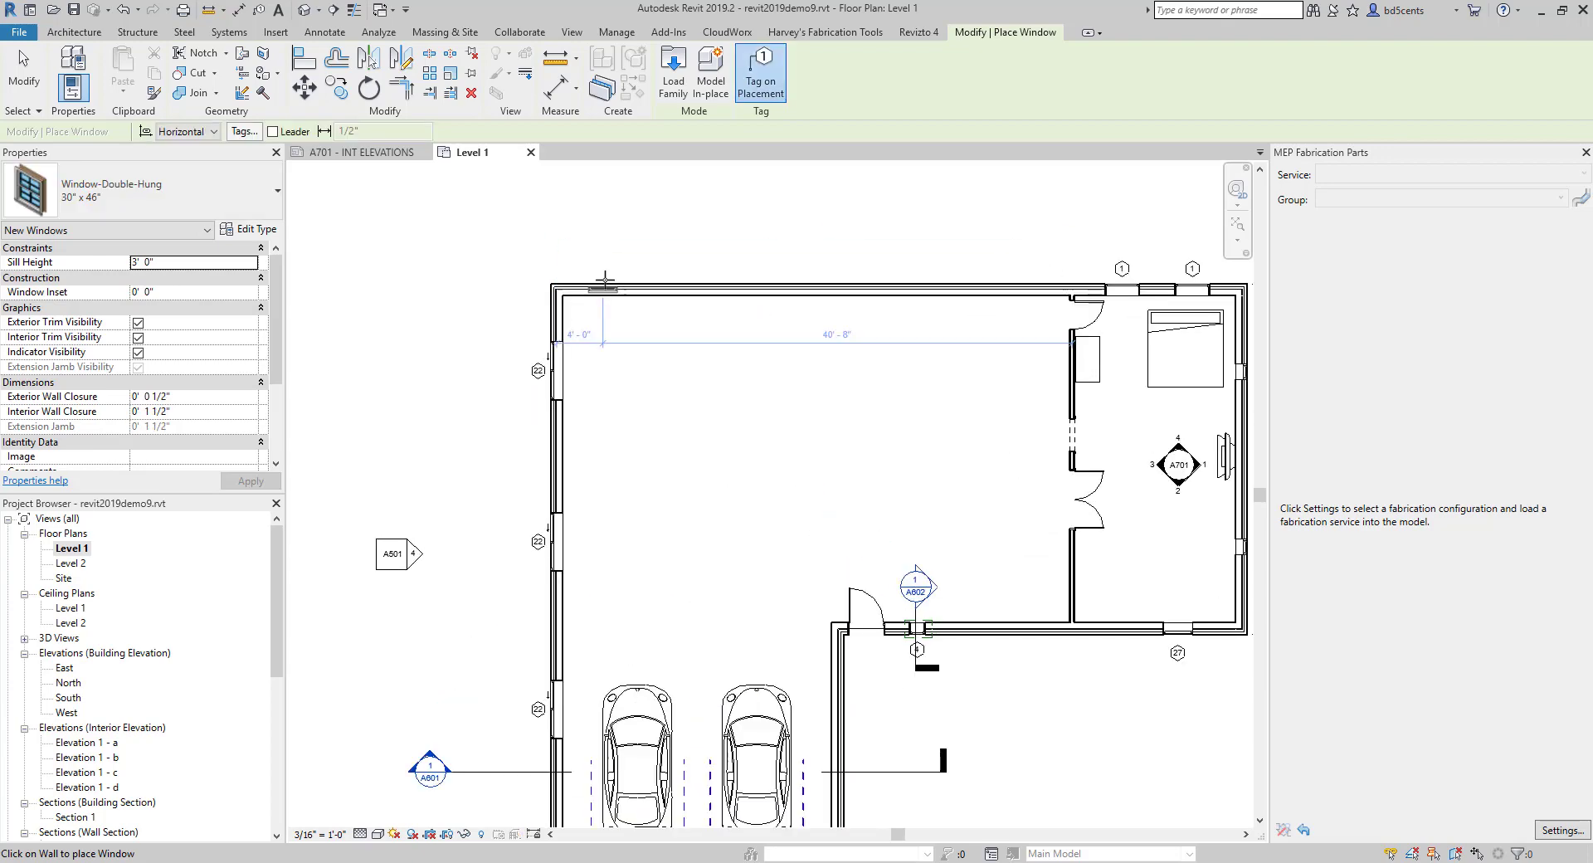
pyautogui.scroll(-2, 729, 273)
pyautogui.scroll(4, 692, 278)
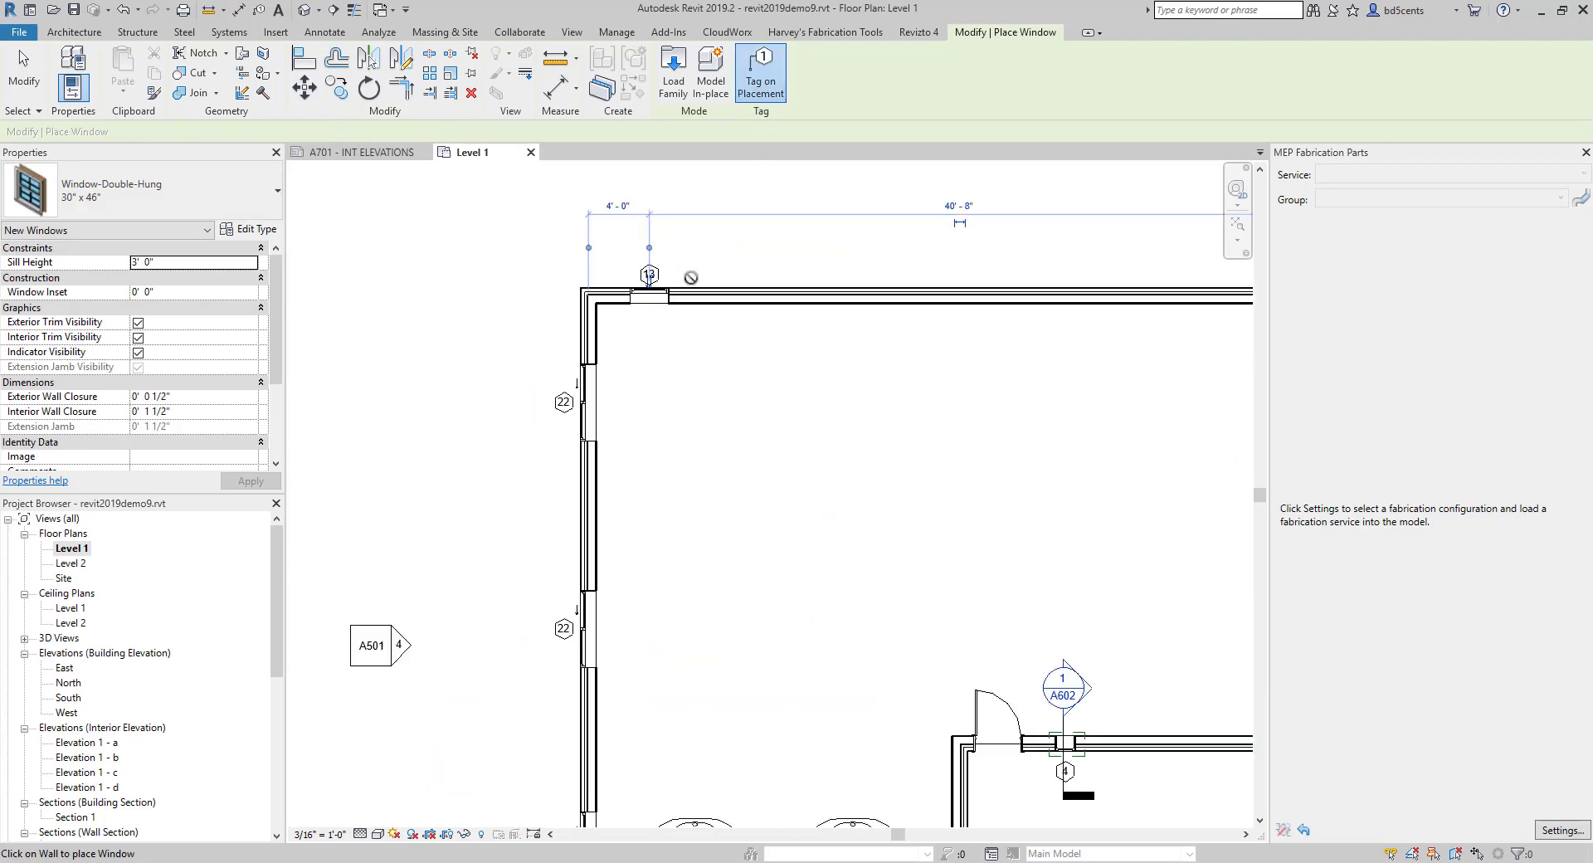
# Place two more 30" x 46" double-hung windows eastward along the north wall, spaced 6'-0" apart.
pyautogui.scroll(-3, 731, 279)
pyautogui.moveTo(744, 278); pyautogui.dragTo(672, 282, button='middle')
pyautogui.scroll(-2, 672, 281)
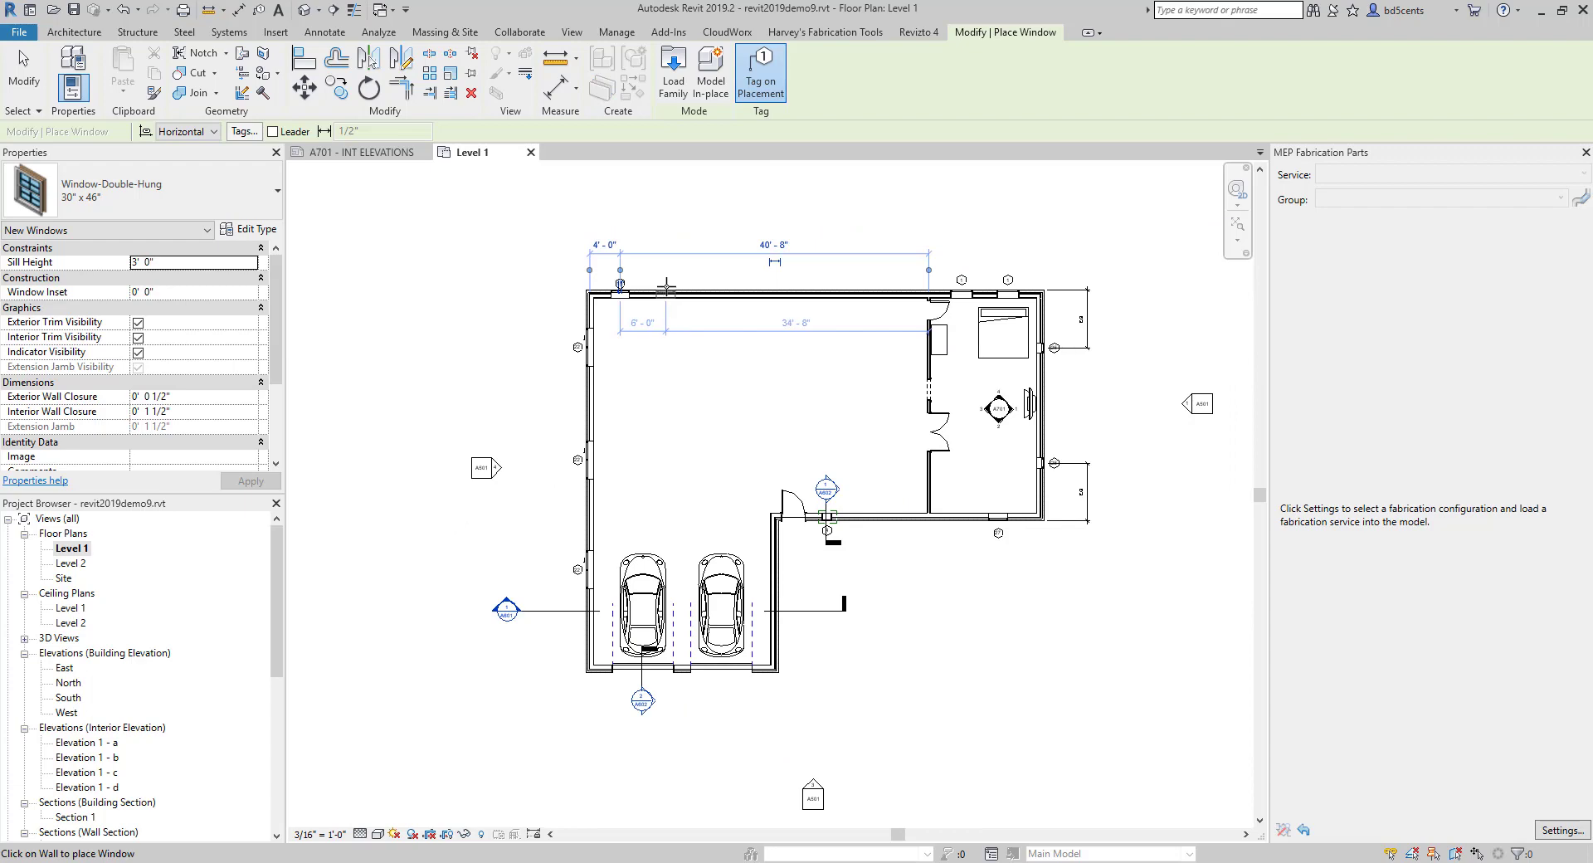
pyautogui.click(670, 286)
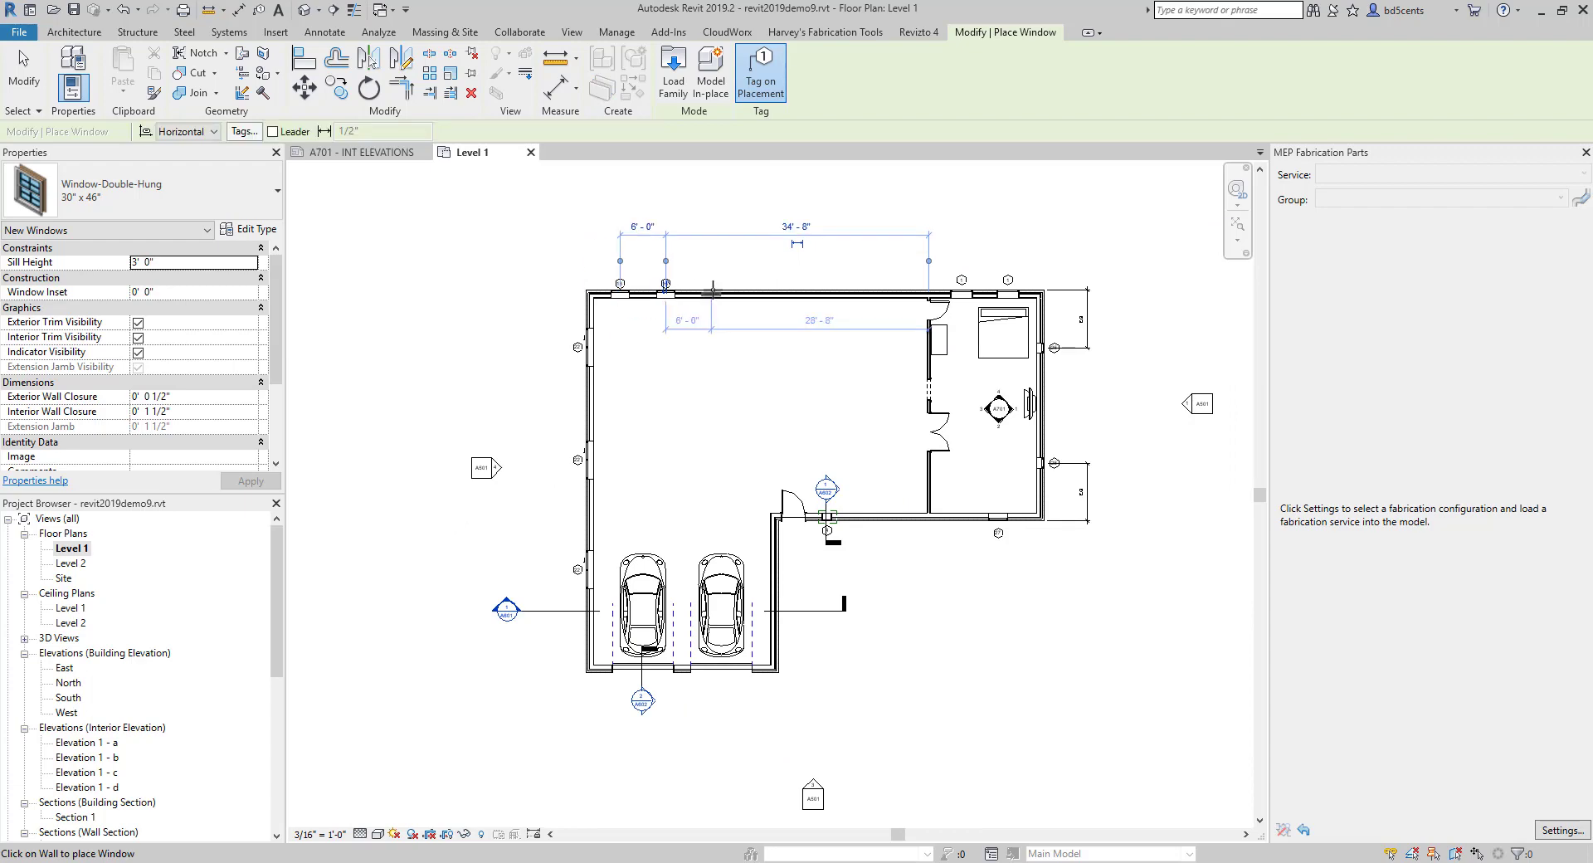
pyautogui.click(712, 291)
# Place a Window-Casement-Triple 72" x 25" window on the north wall, about 9'-6" west of the bedroom partition.
pyautogui.scroll(4, 681, 286)
pyautogui.scroll(-3, 677, 288)
pyautogui.scroll(1, 664, 290)
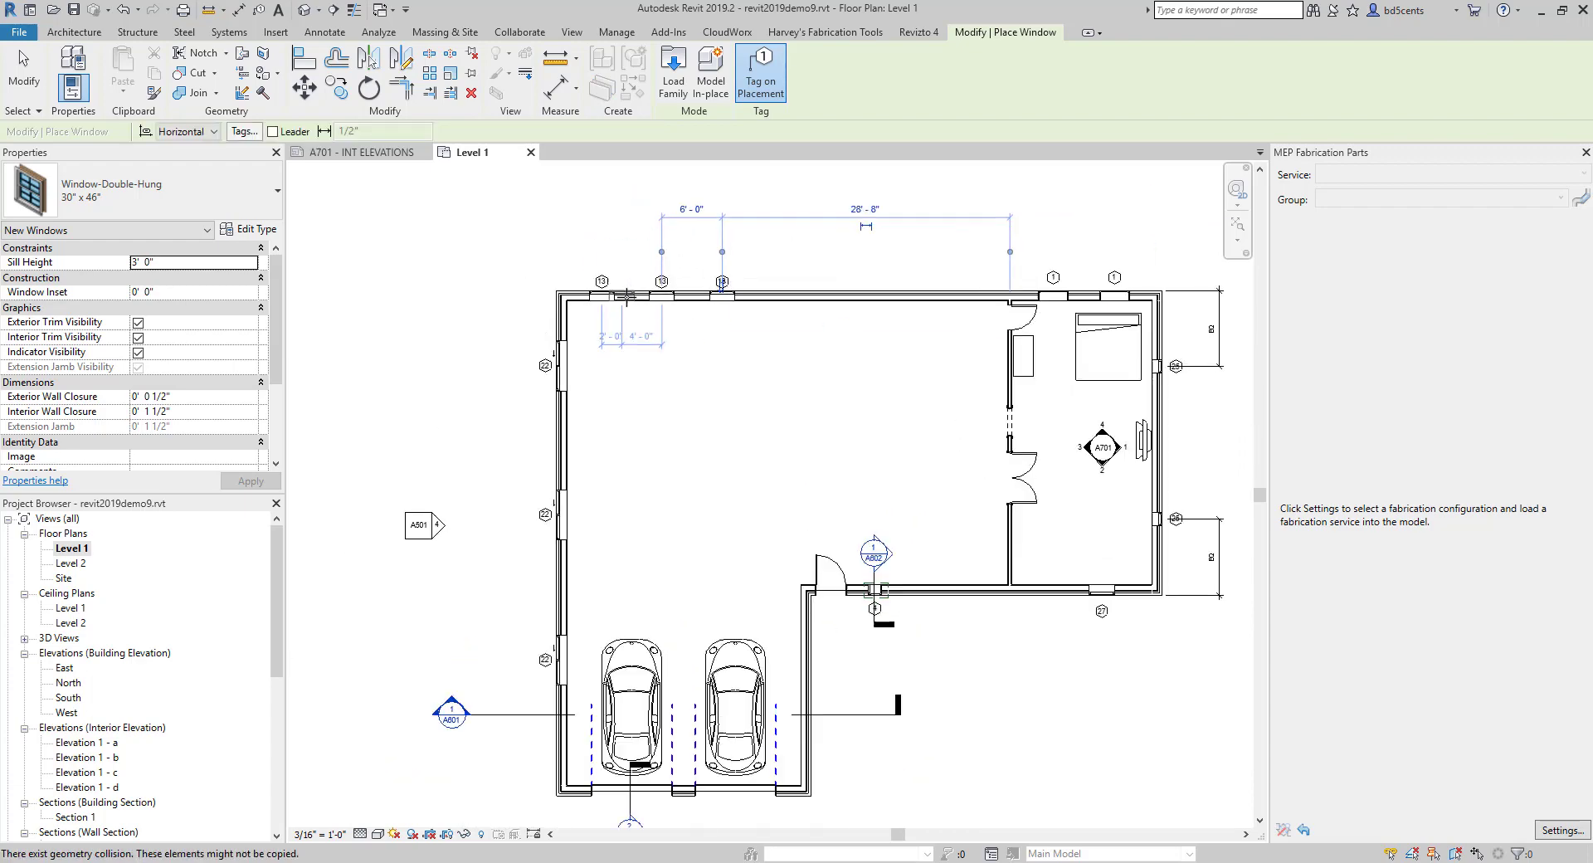
pyautogui.scroll(2, 610, 294)
pyautogui.scroll(-2, 548, 390)
pyautogui.moveTo(590, 373); pyautogui.dragTo(593, 381, button='middle')
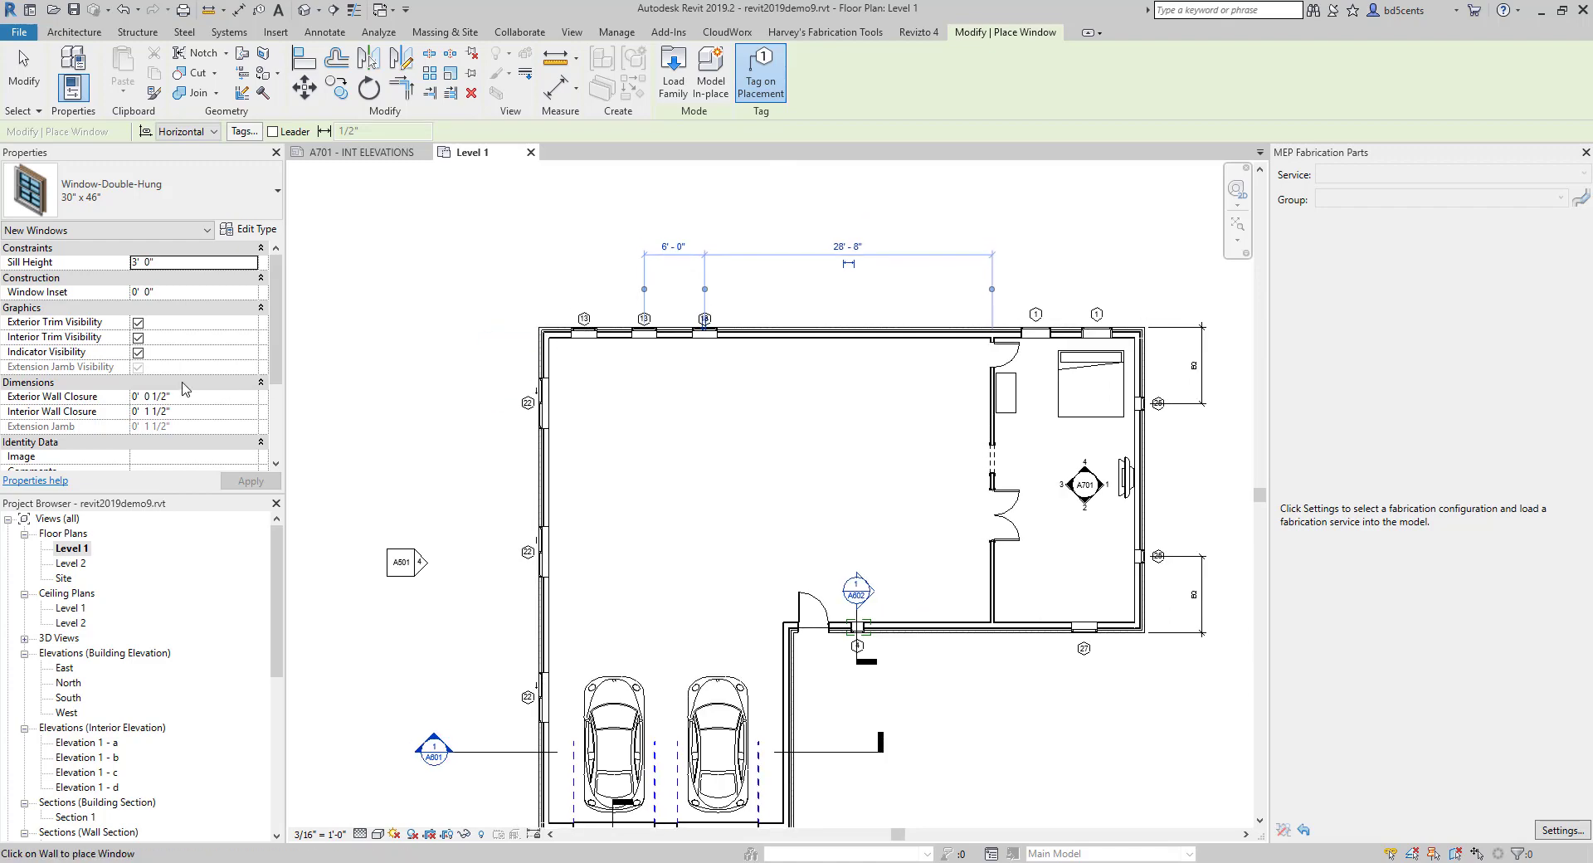
pyautogui.scroll(-2, 595, 363)
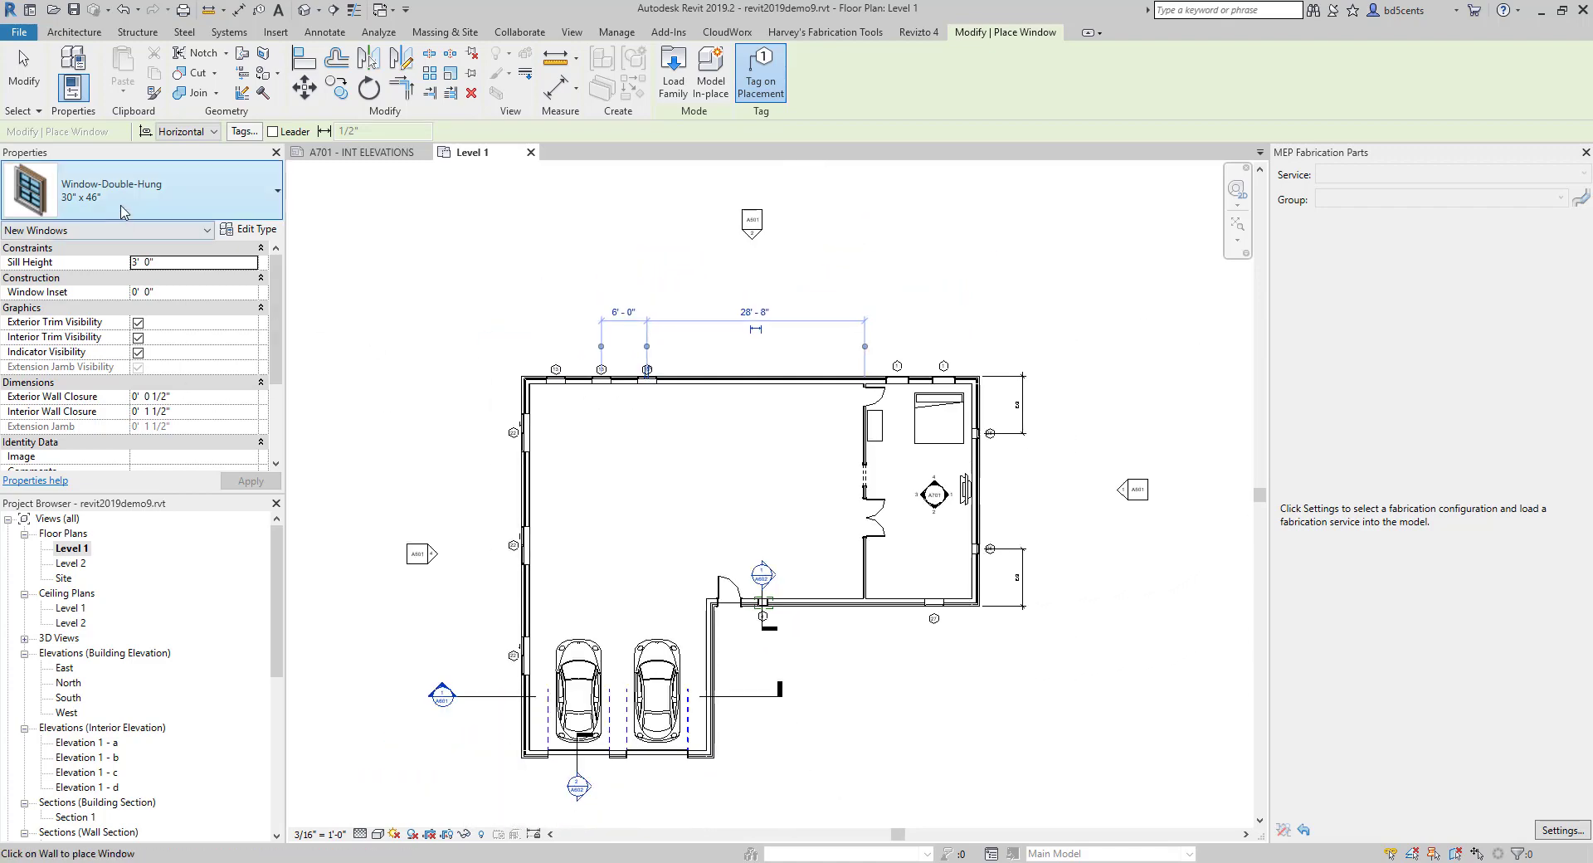
pyautogui.click(141, 191)
pyautogui.scroll(3, 141, 360)
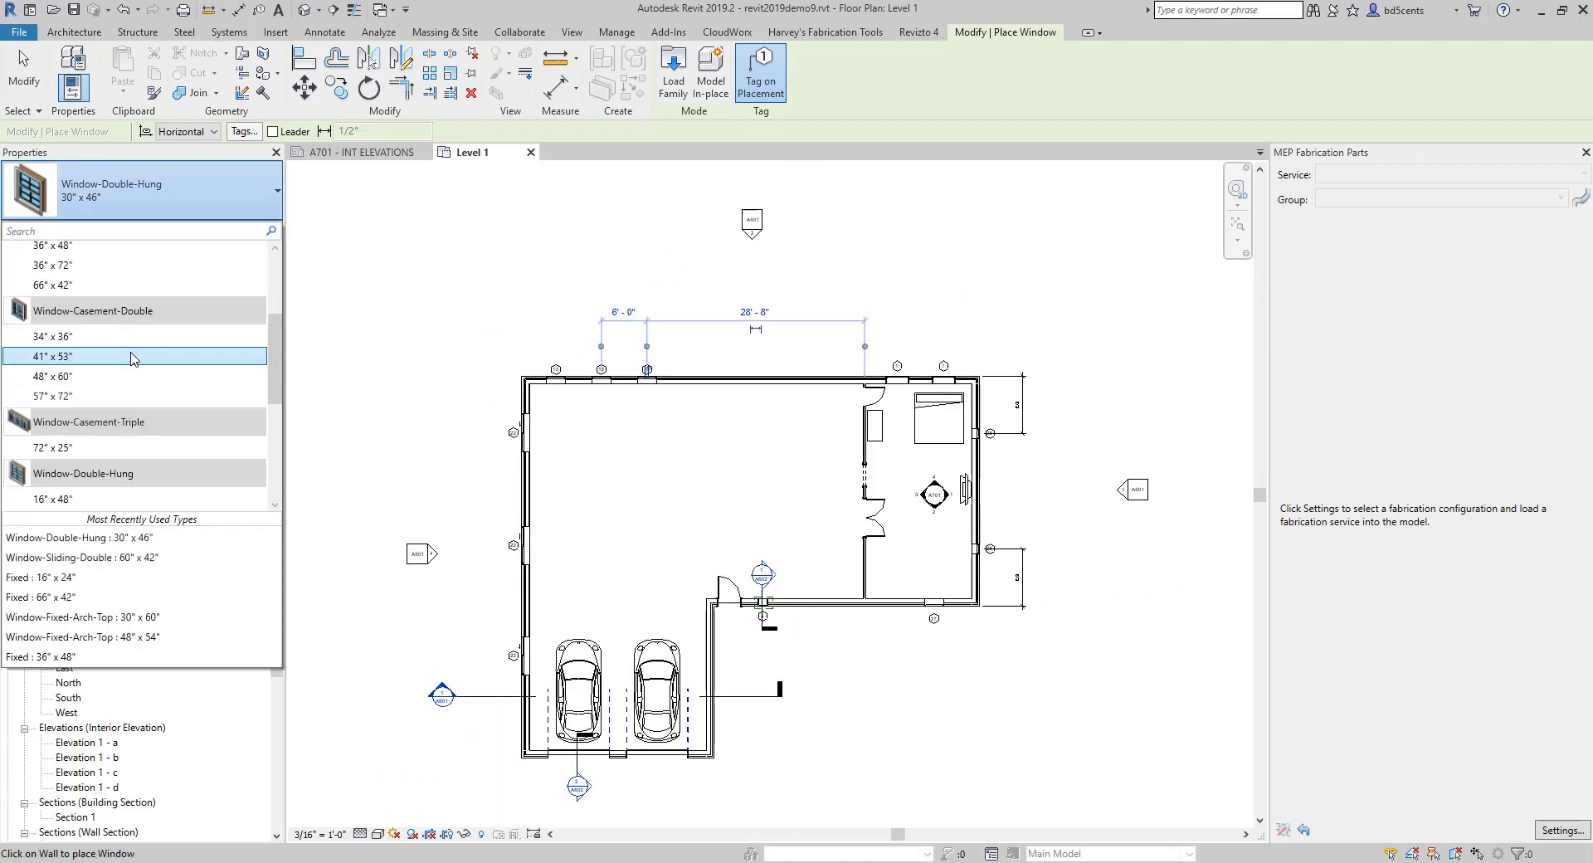
pyautogui.click(104, 445)
pyautogui.scroll(3, 792, 396)
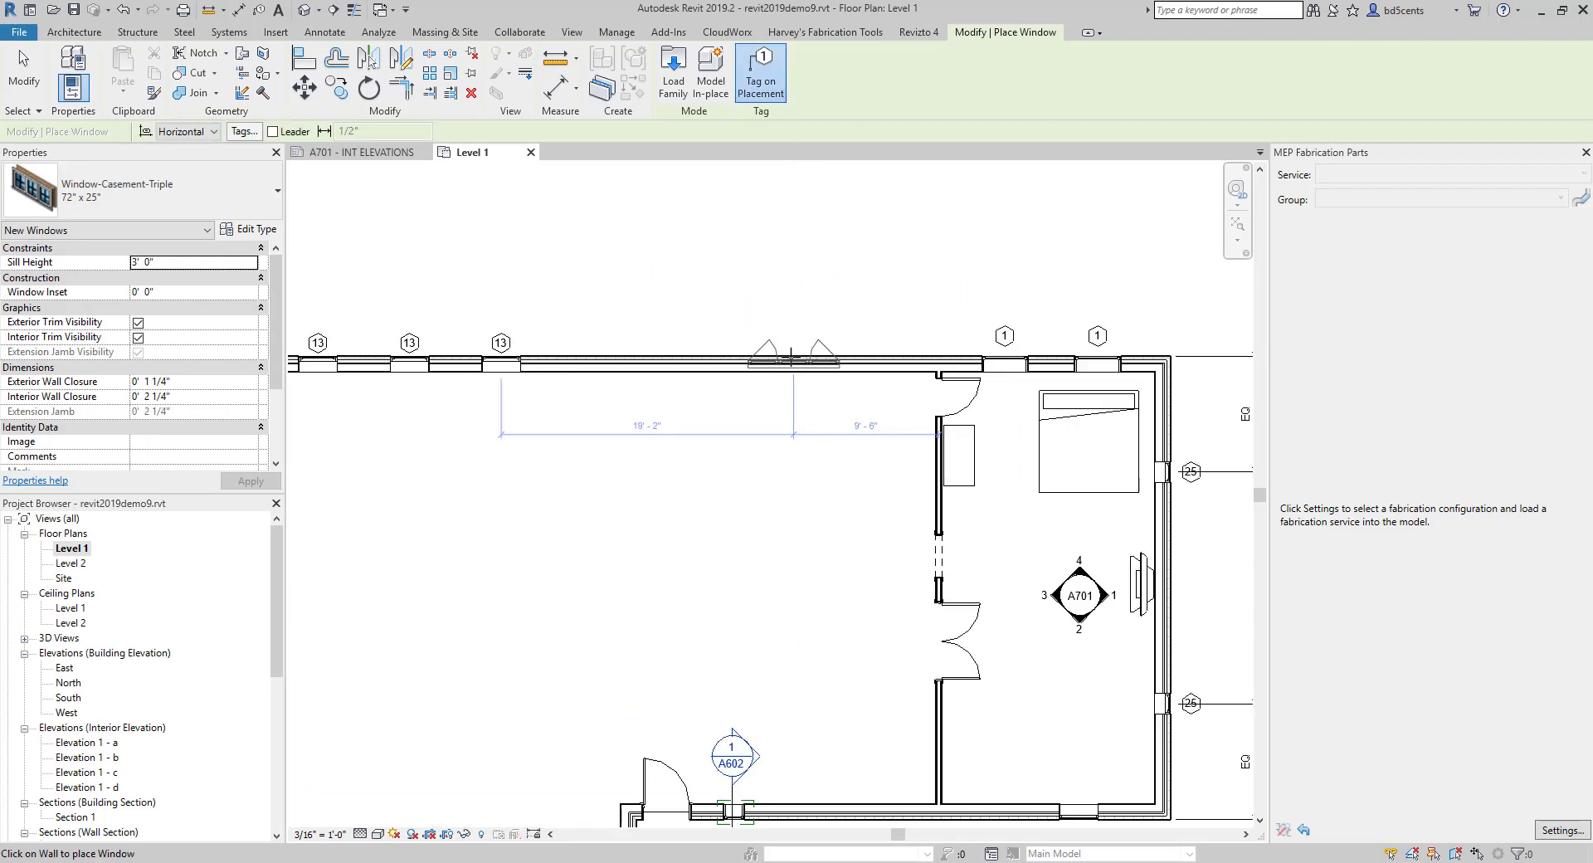
# Place another 72" x 25" triple casement window on the south wall, 6'-8 1/2" from both the bedroom partition and window 4.
pyautogui.moveTo(800, 749); pyautogui.dragTo(719, 608, button='middle')
pyautogui.scroll(-3, 720, 607)
pyautogui.scroll(4, 695, 527)
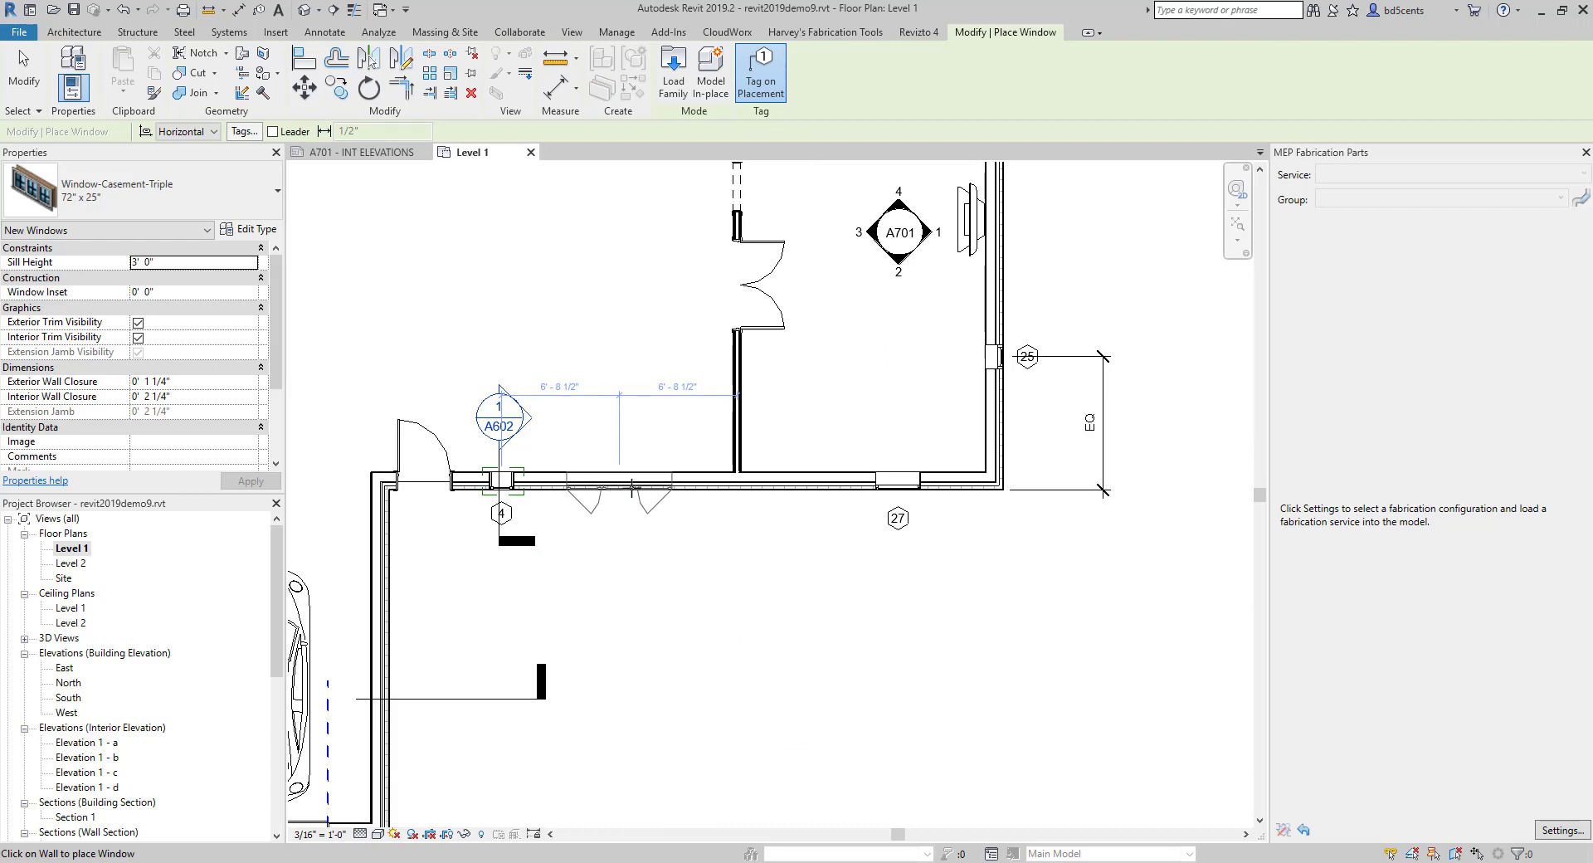
pyautogui.click(632, 488)
pyautogui.scroll(-5, 644, 471)
pyautogui.scroll(2, 611, 429)
pyautogui.moveTo(611, 430); pyautogui.dragTo(705, 441, button='middle')
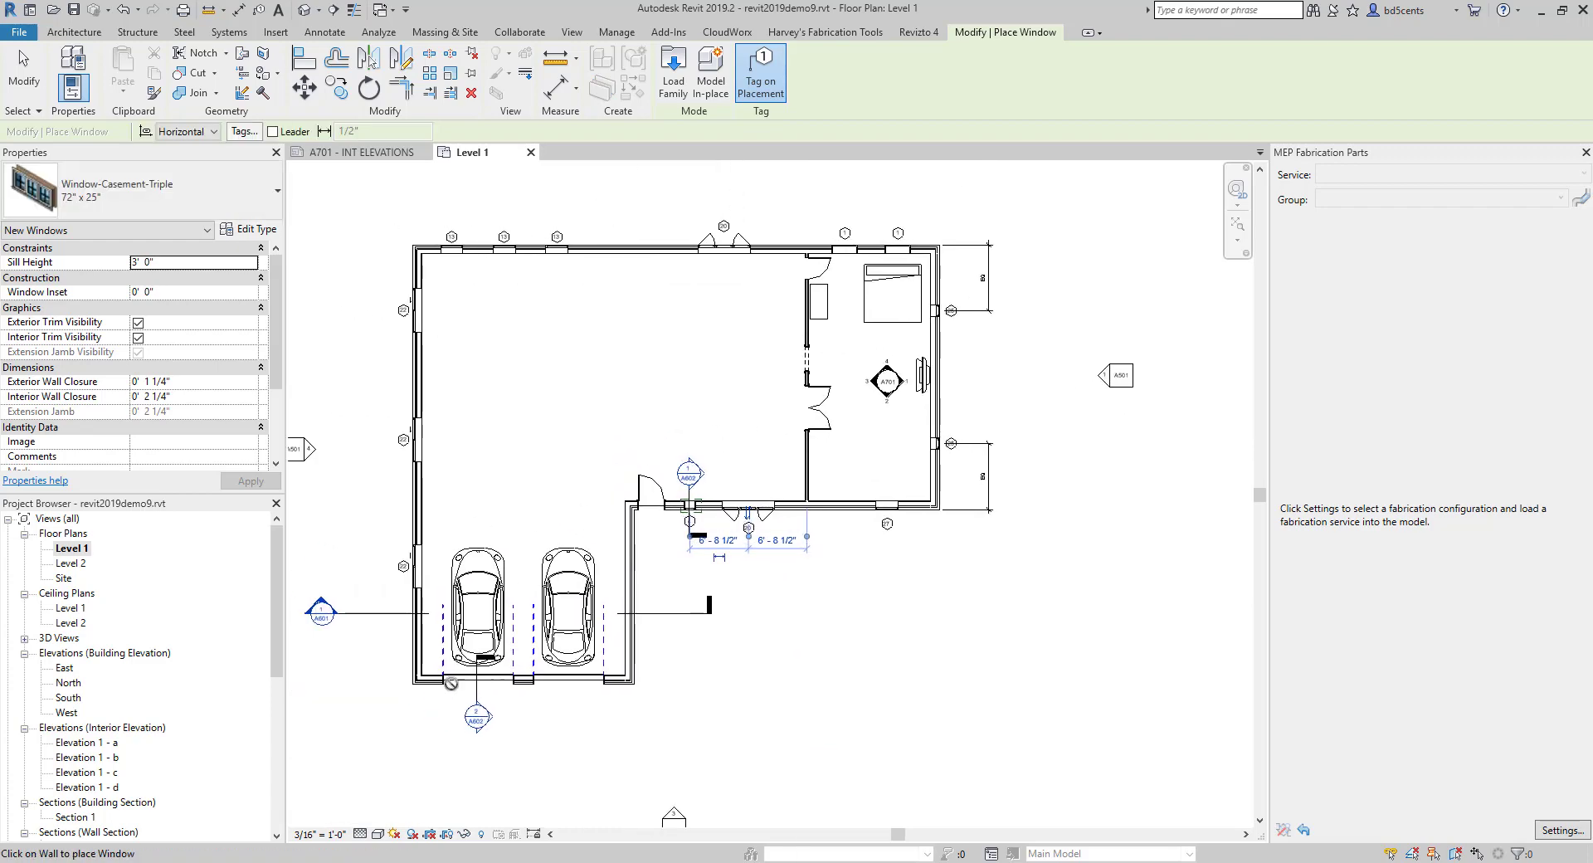
pyautogui.press('Escape')
pyautogui.press('Escape')
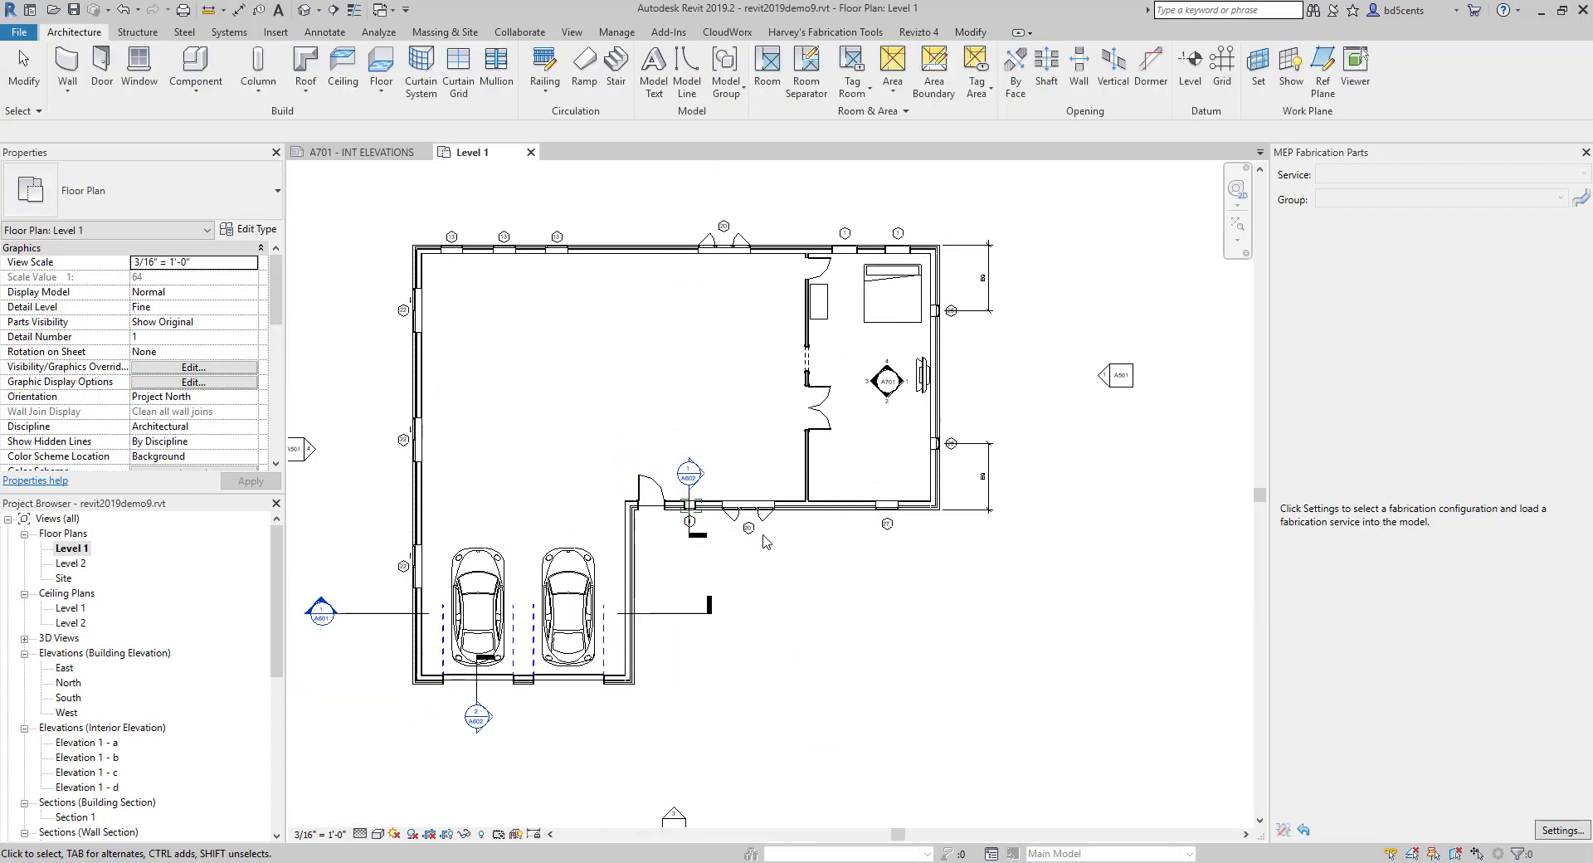
# Flip the south wall's triple casement window to face inward, and flip it back to face outward.
pyautogui.scroll(4, 758, 534)
pyautogui.click(747, 508)
pyautogui.scroll(-4, 741, 490)
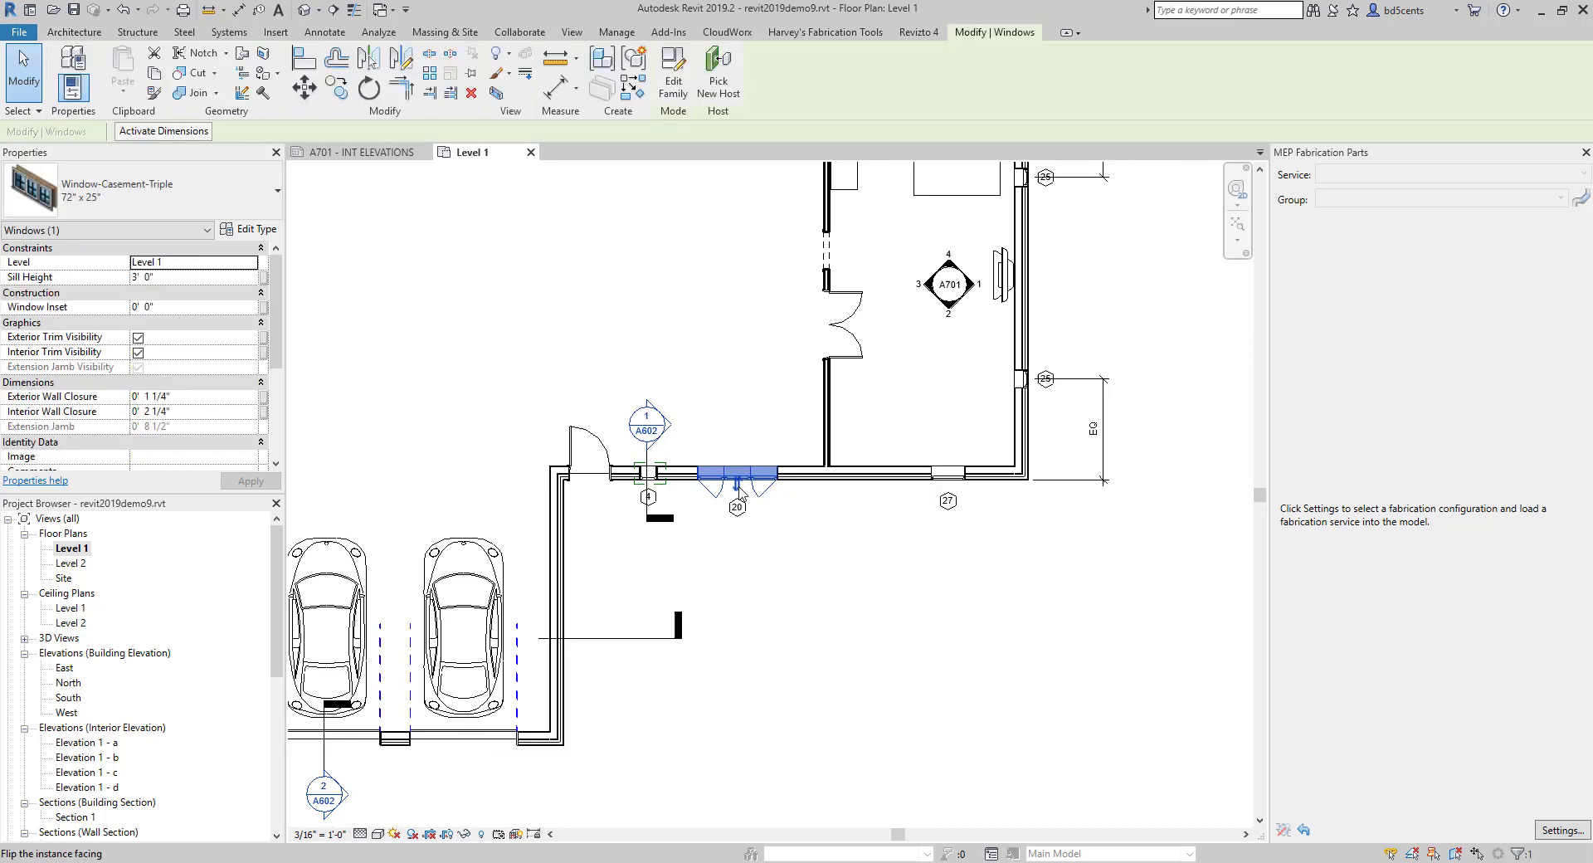
pyautogui.scroll(3, 741, 490)
pyautogui.click(739, 480)
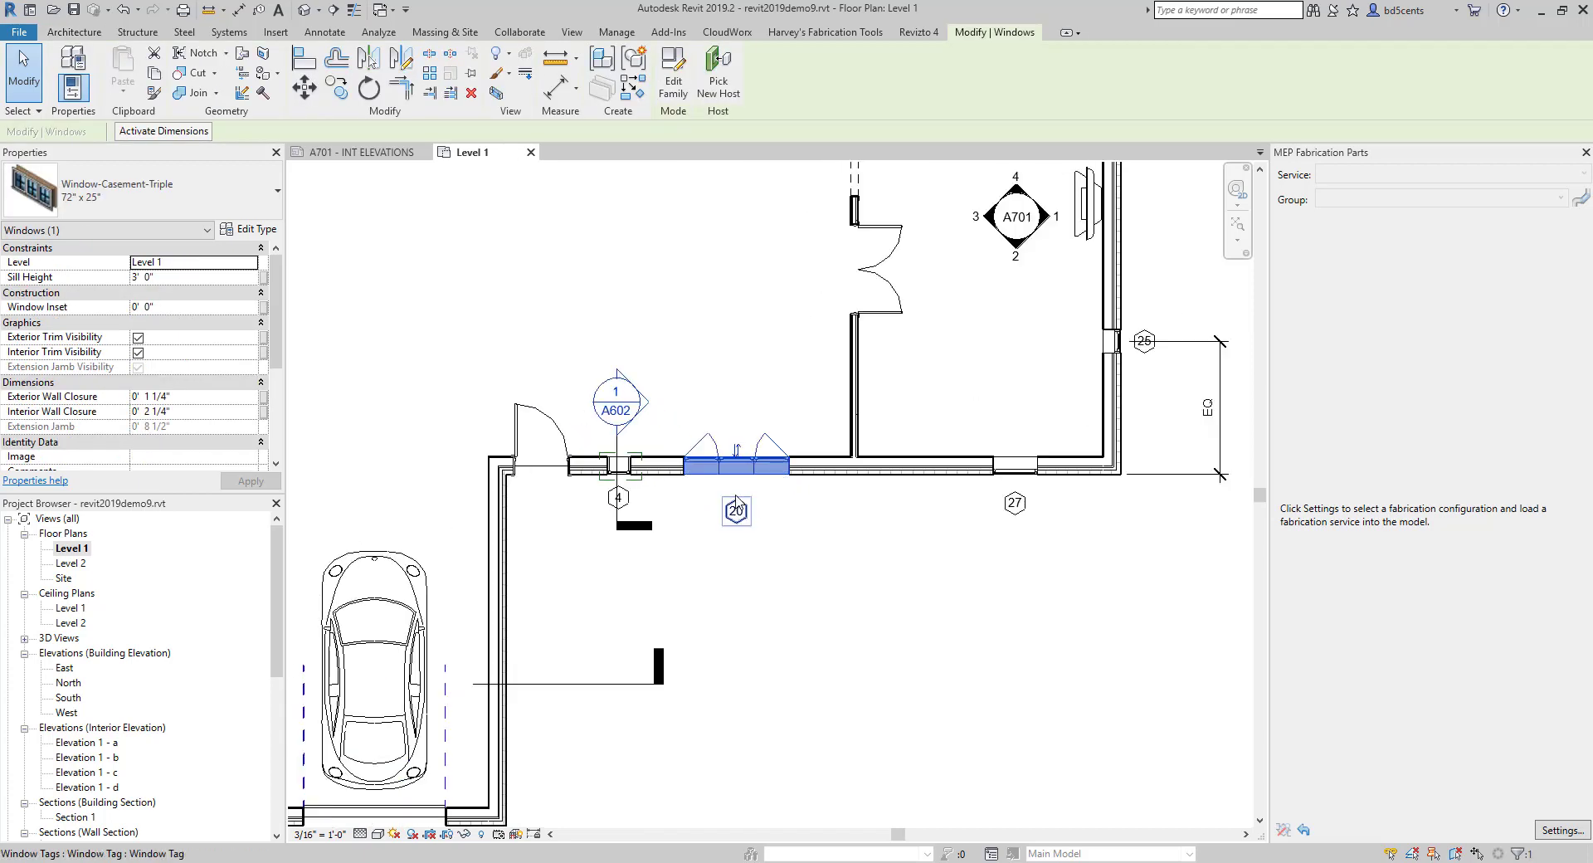
pyautogui.click(737, 450)
pyautogui.click(714, 399)
pyautogui.scroll(-3, 715, 400)
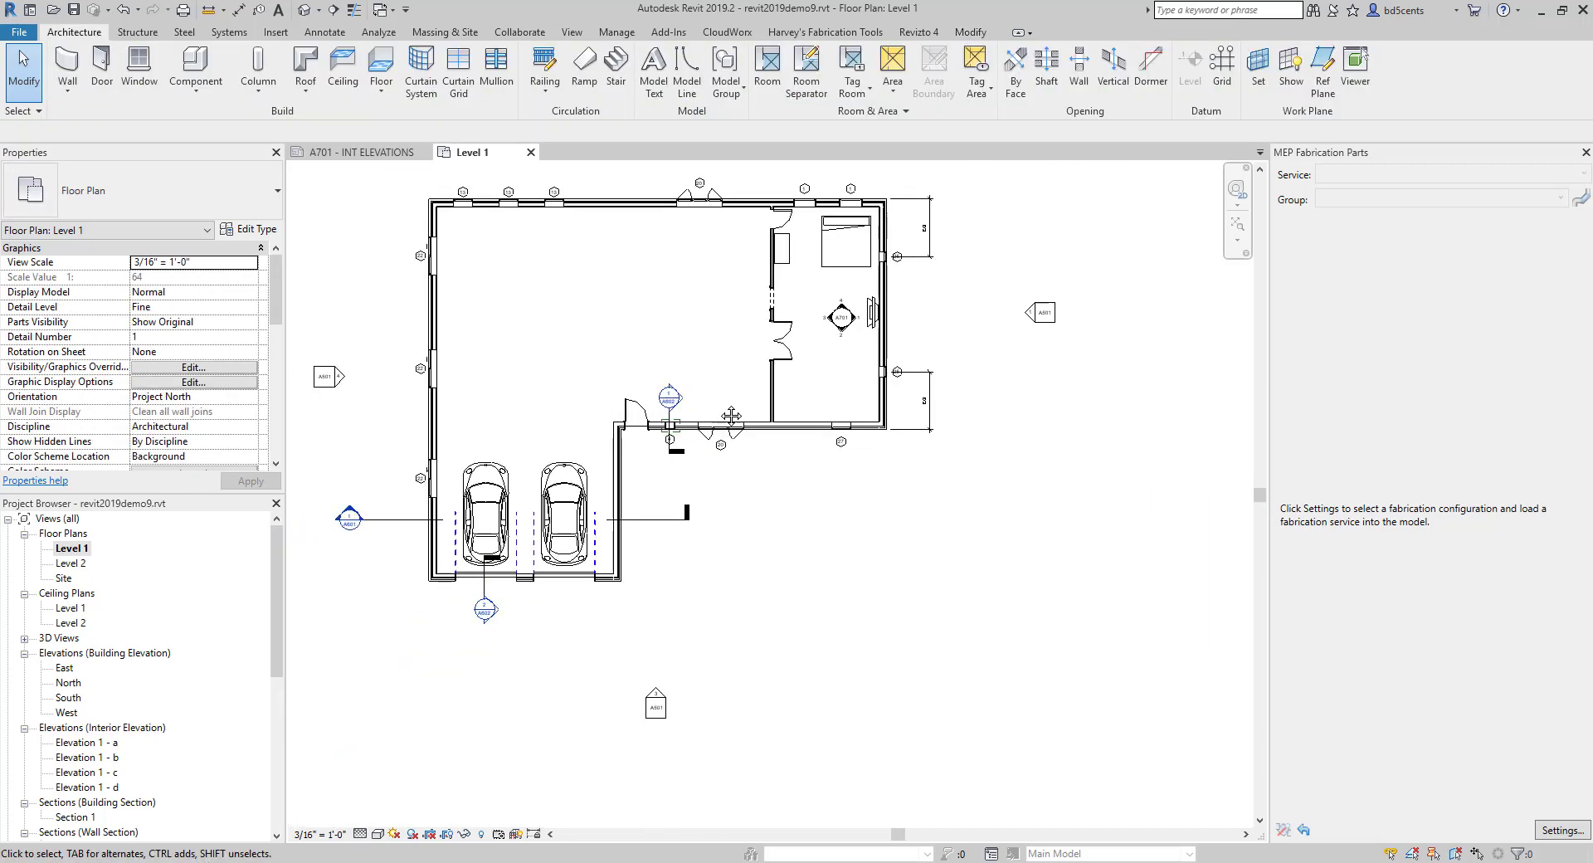
# Open the default 3D view of the house.
pyautogui.moveTo(732, 420); pyautogui.dragTo(796, 467, button='middle')
pyautogui.moveTo(744, 358); pyautogui.dragTo(763, 359, button='middle')
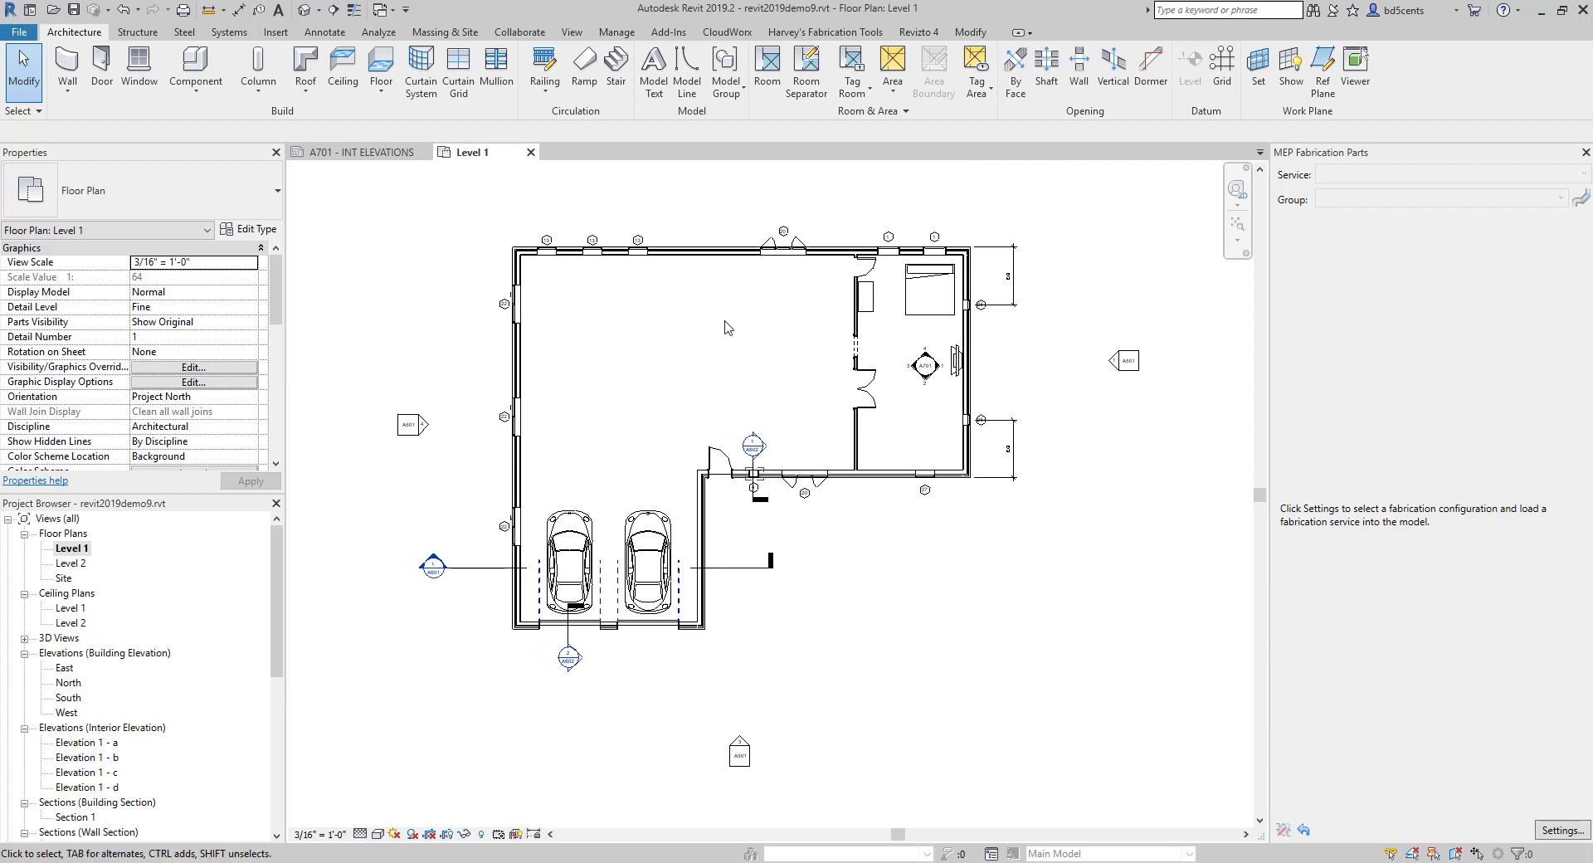
pyautogui.click(572, 32)
pyautogui.click(519, 62)
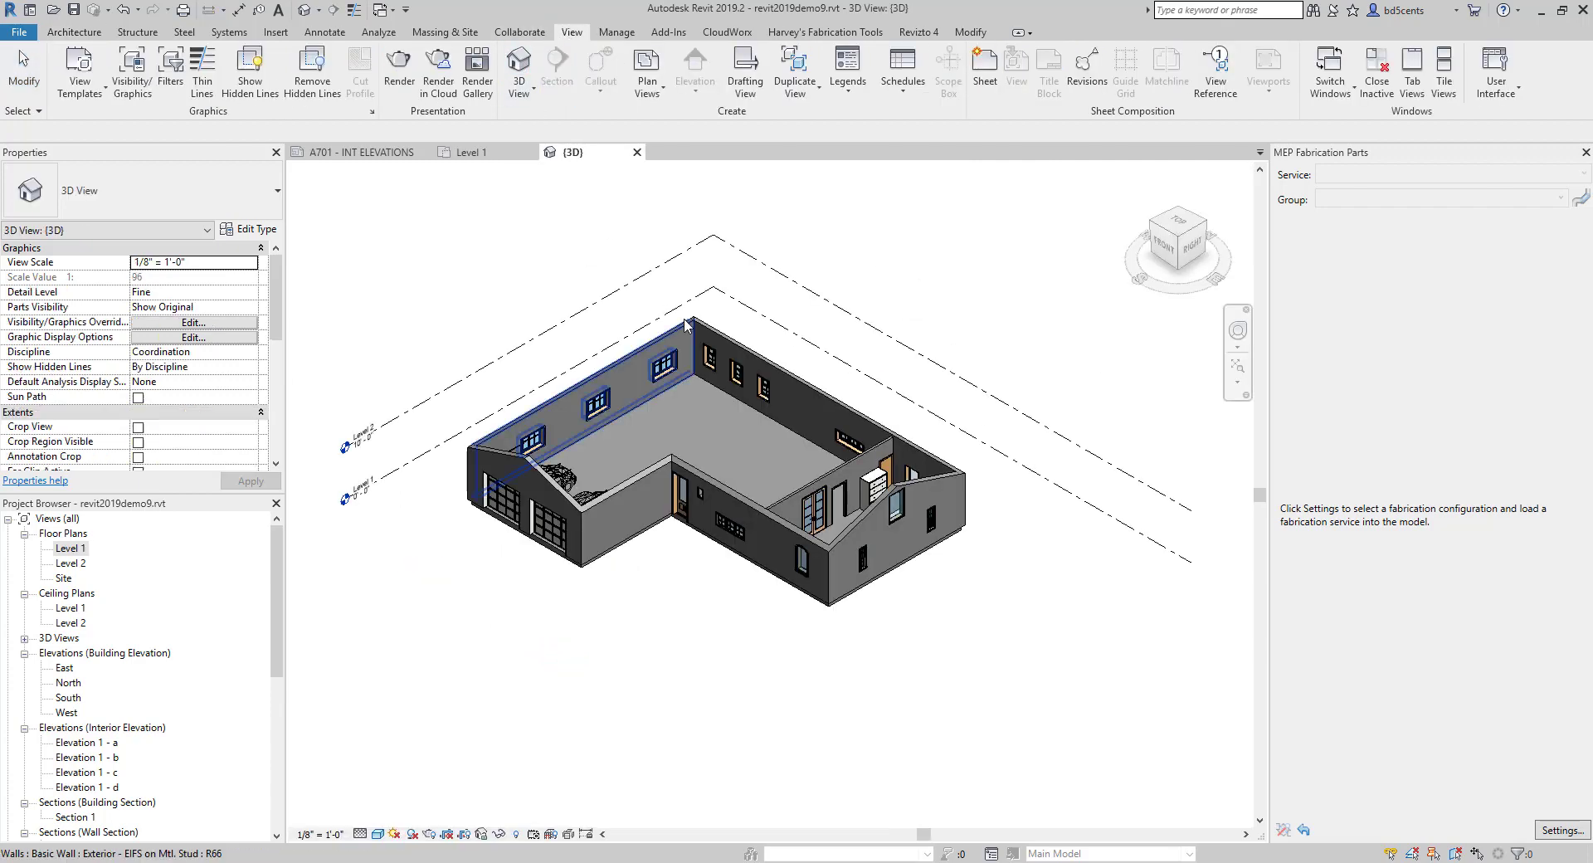
# Reveal the hidden elements in the 3D view, unhide the roof's category, and leave the reveal mode.
pyautogui.click(517, 835)
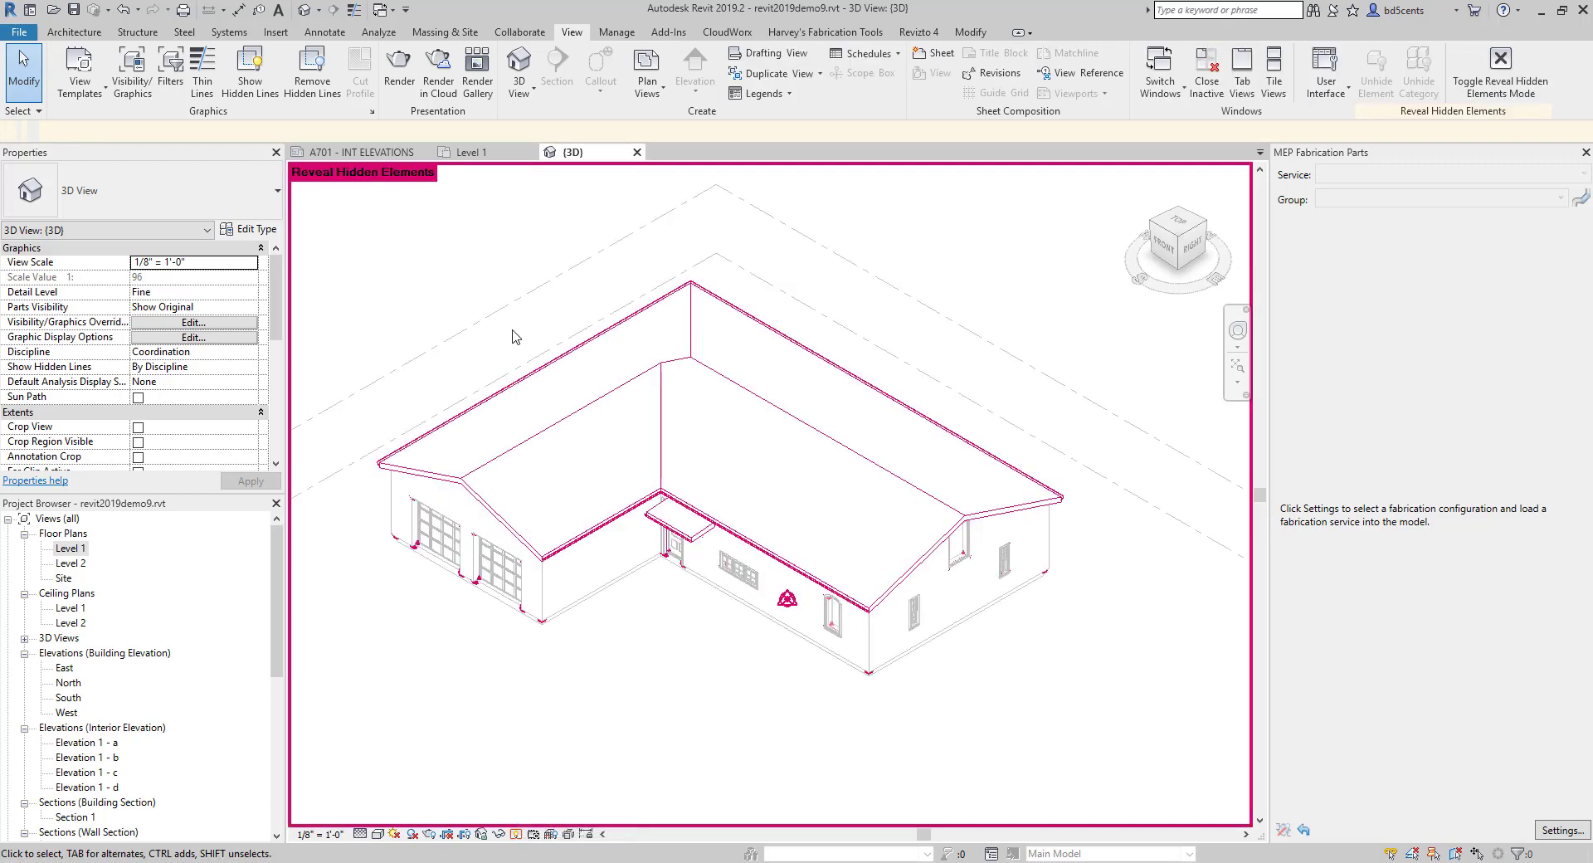
pyautogui.rightClick(598, 411)
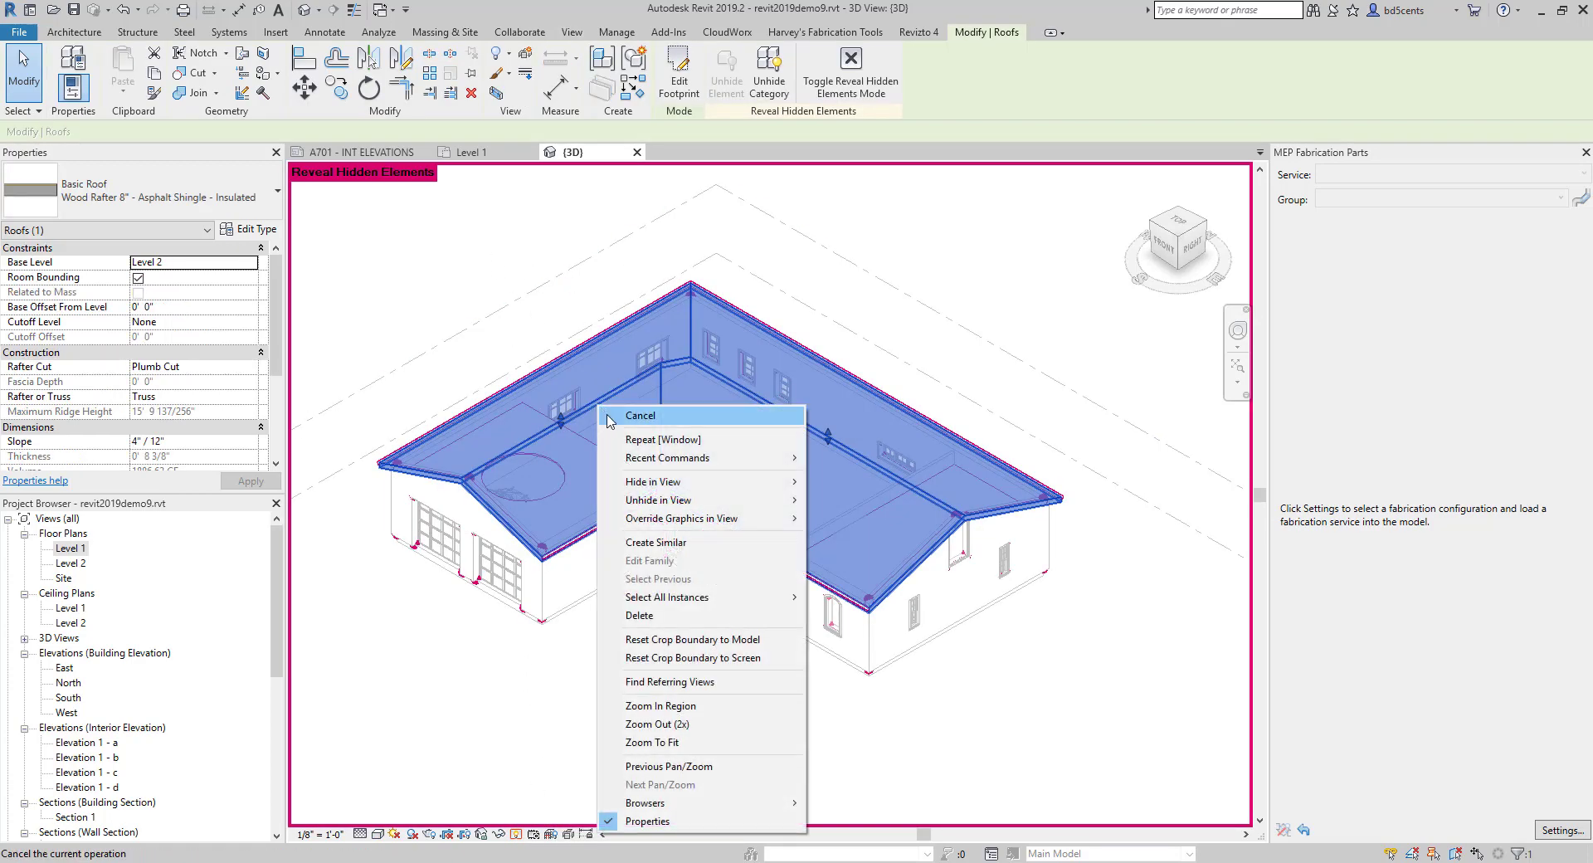
pyautogui.moveTo(697, 500)
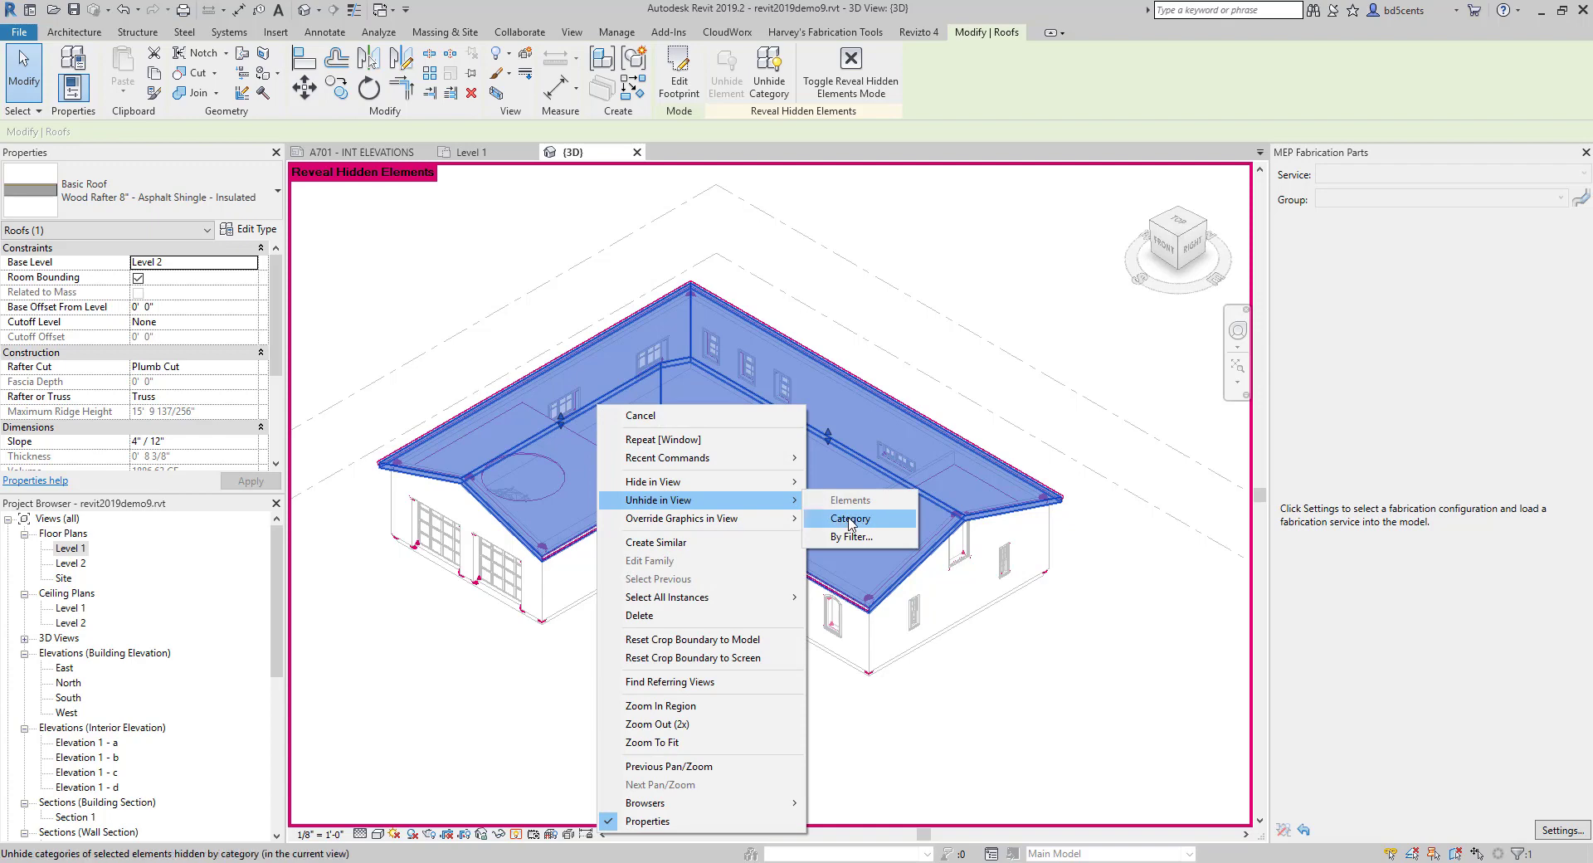
pyautogui.click(850, 518)
pyautogui.click(644, 779)
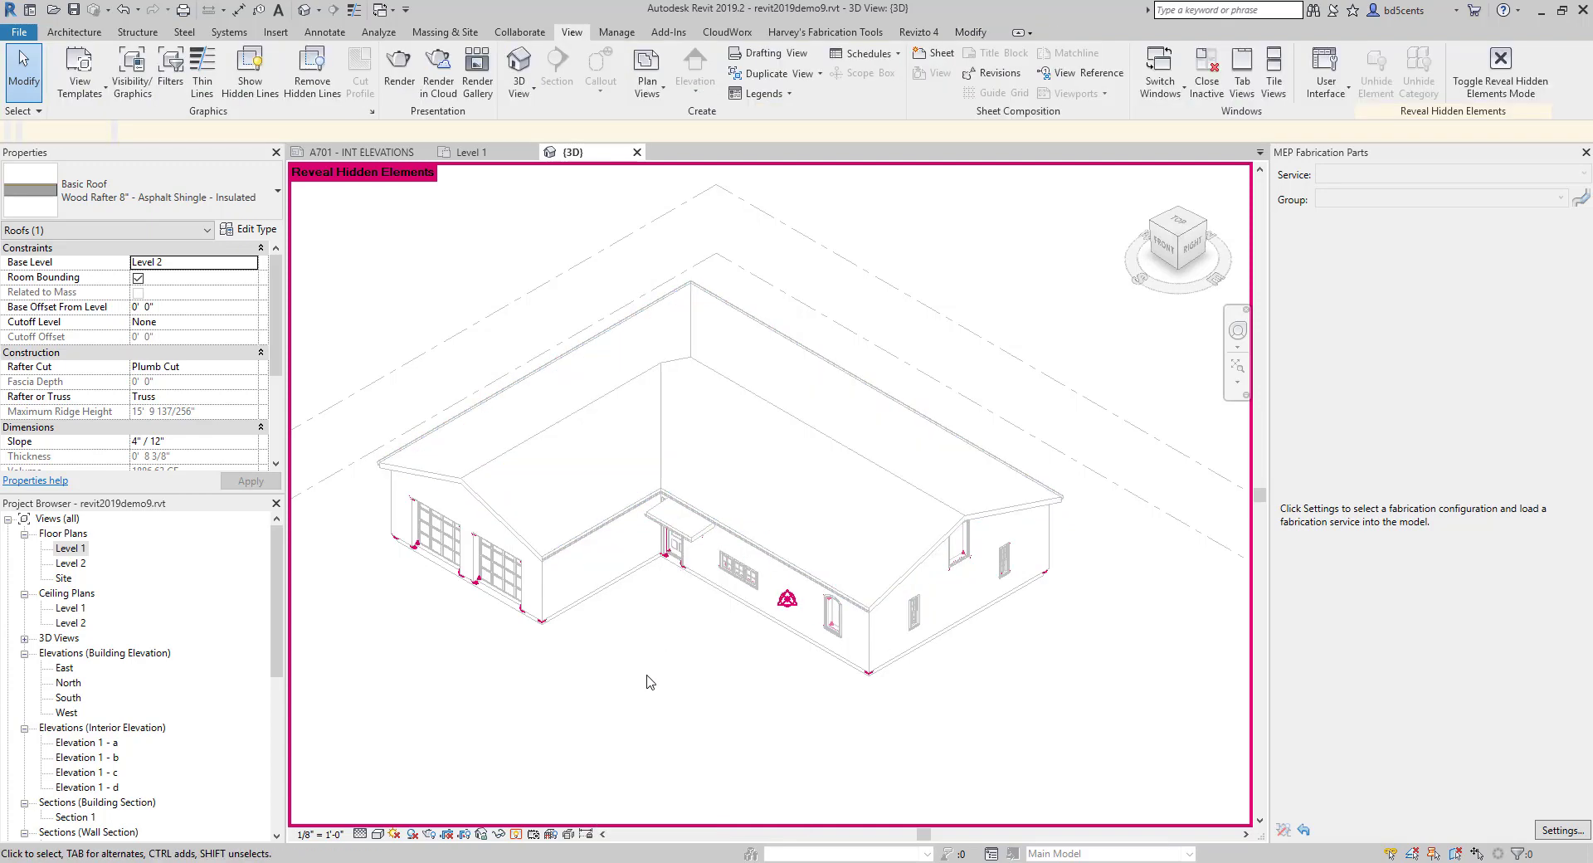
pyautogui.click(517, 834)
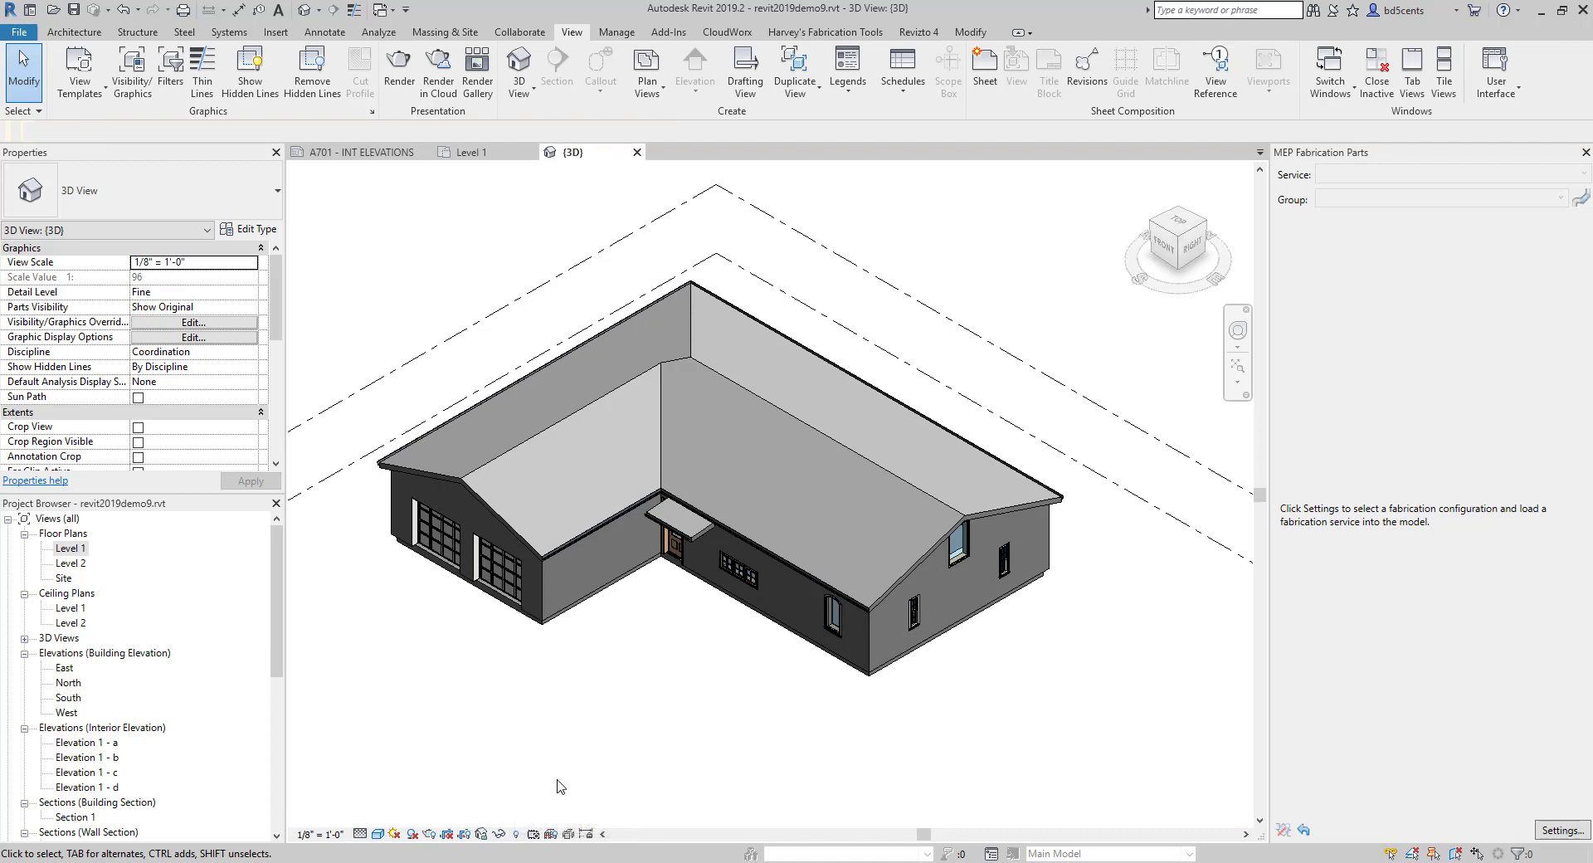
# Hide the main roof and the small canopy roof over the entry door in the 3D view.
pyautogui.click(705, 409)
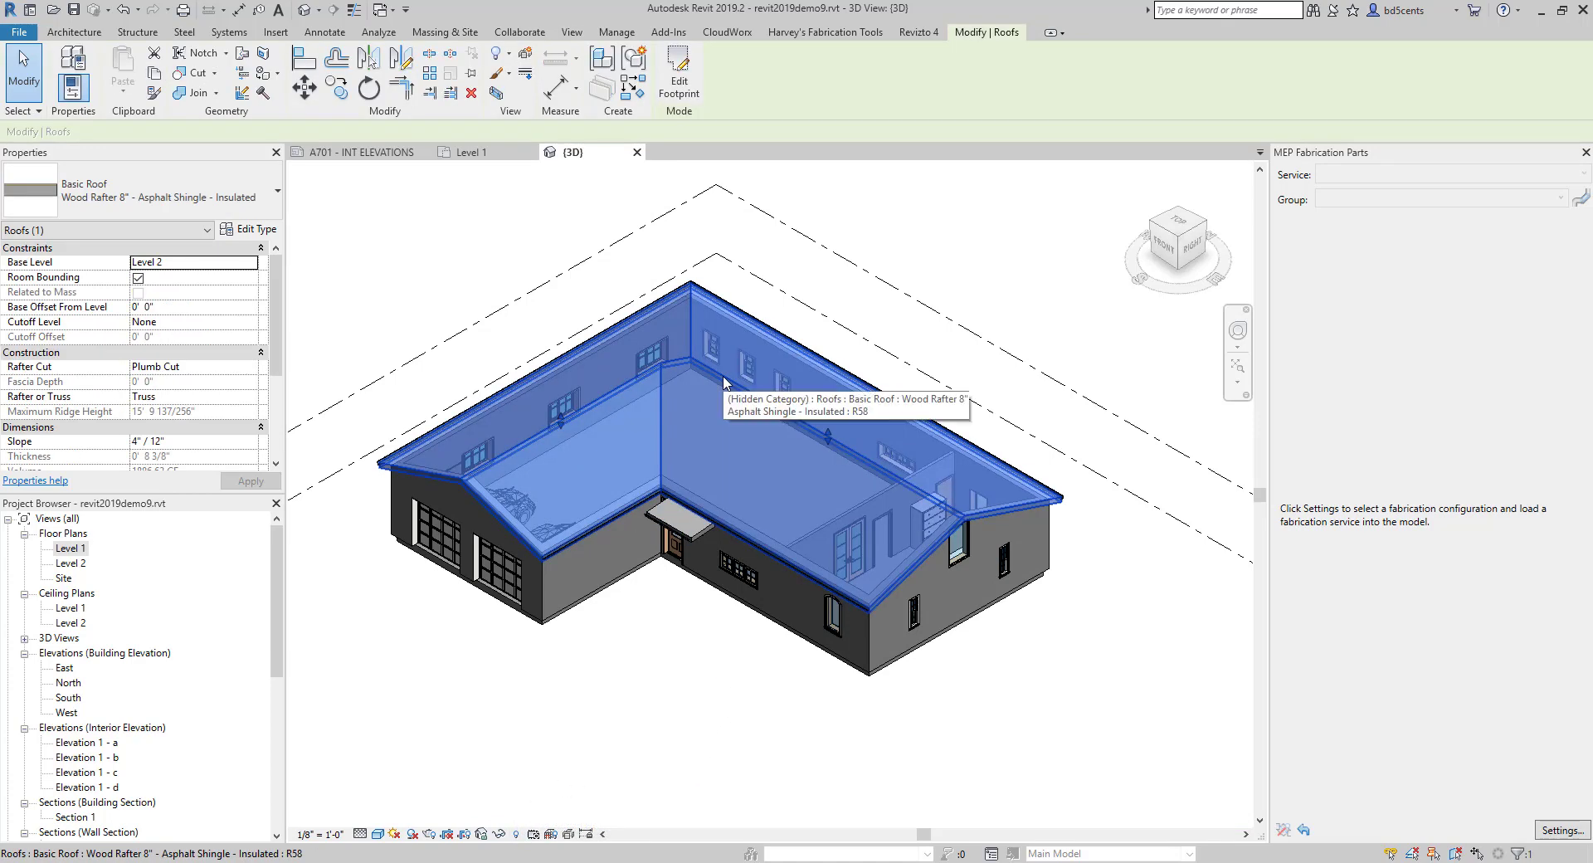
pyautogui.press('e')
pyautogui.press('h')
pyautogui.click(677, 530)
pyautogui.press('e')
pyautogui.press('h')
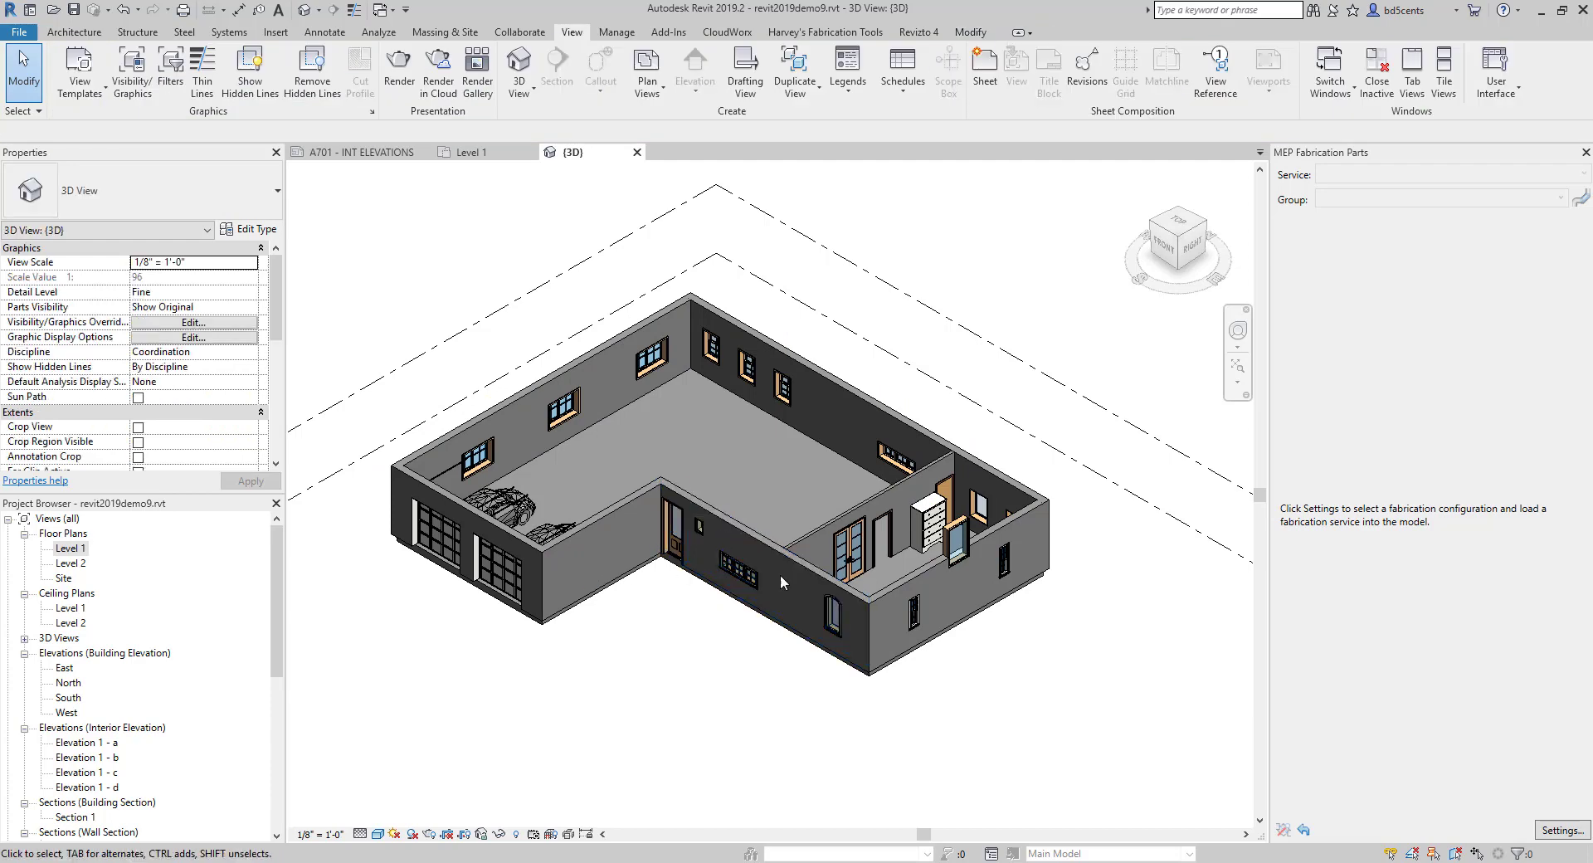
# Set the head height of both 72" x 25" triple casement windows to 8' 0".
pyautogui.moveTo(755, 645); pyautogui.dragTo(744, 679, button='middle')
pyautogui.scroll(1, 772, 676)
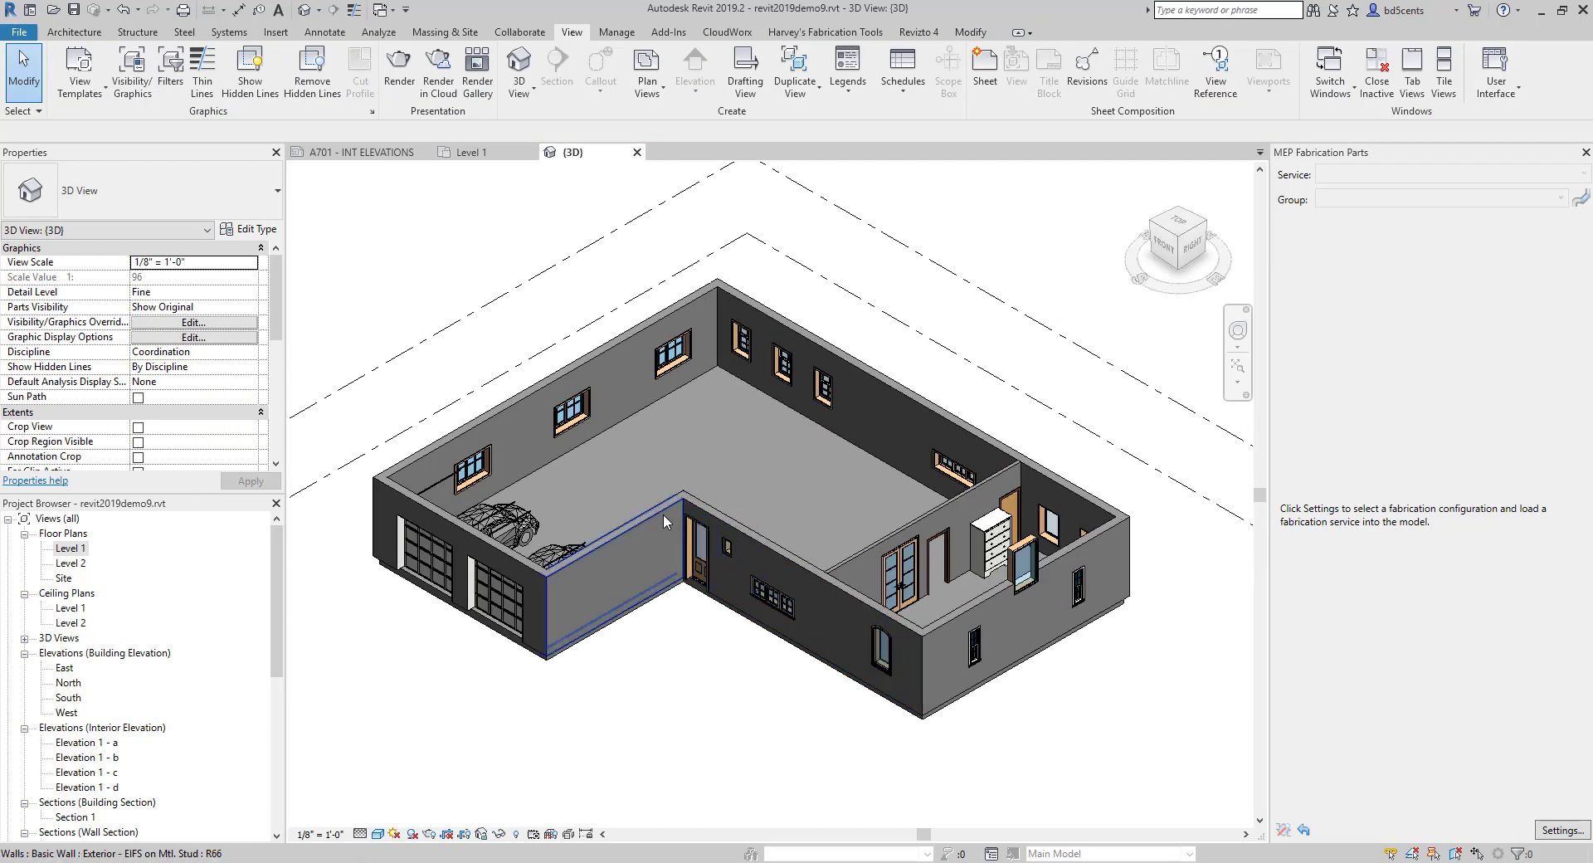
pyautogui.scroll(2, 702, 583)
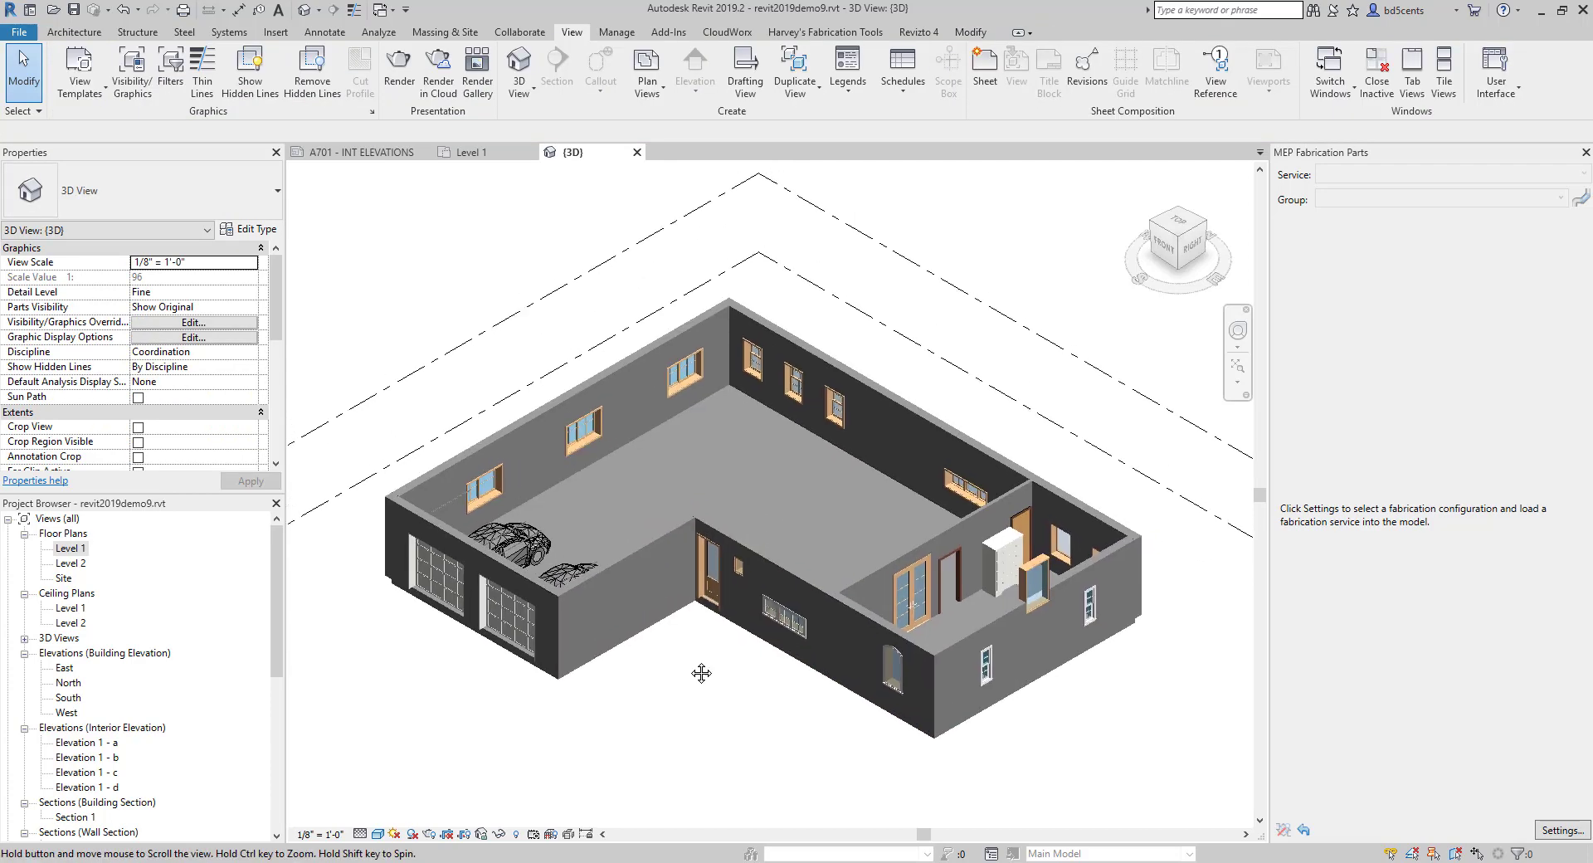
pyautogui.click(802, 615)
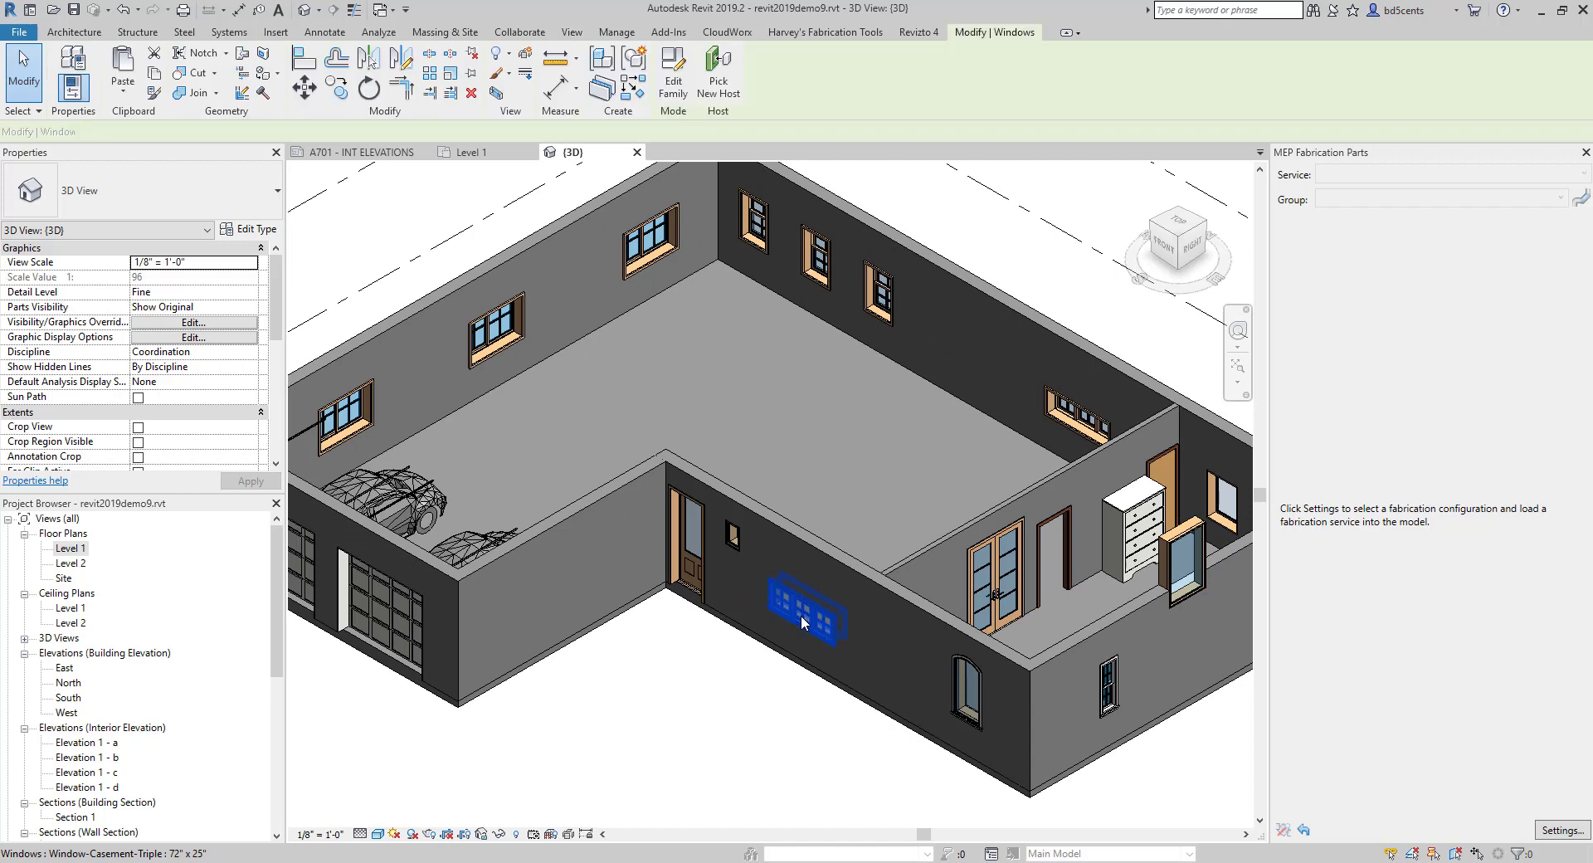
pyautogui.keyDown('ctrl'); pyautogui.click(1084, 417); pyautogui.keyUp('ctrl')
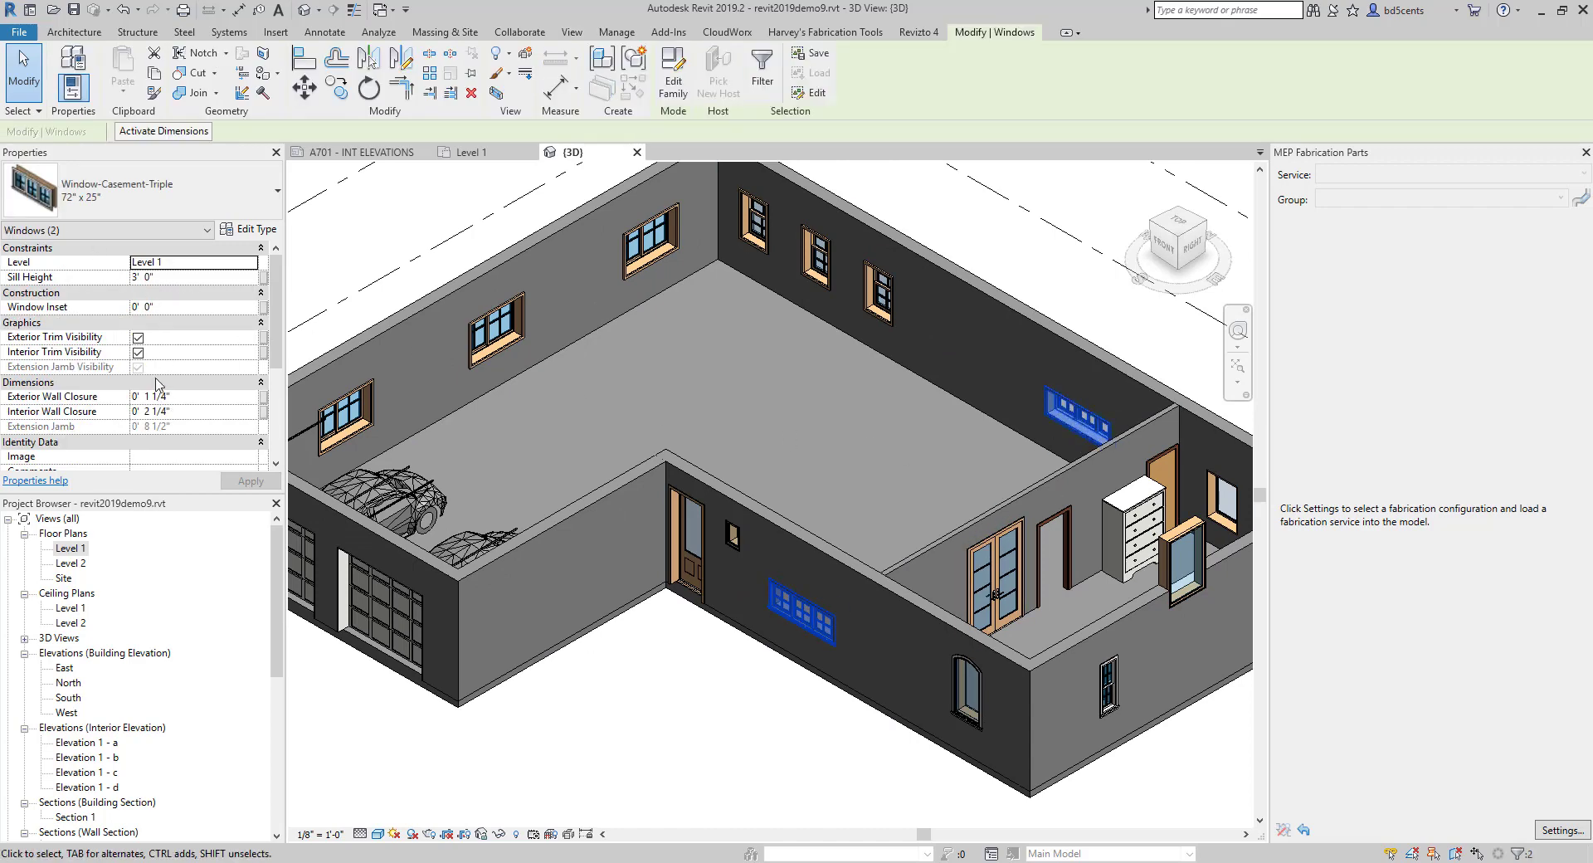
pyautogui.scroll(-3, 158, 381)
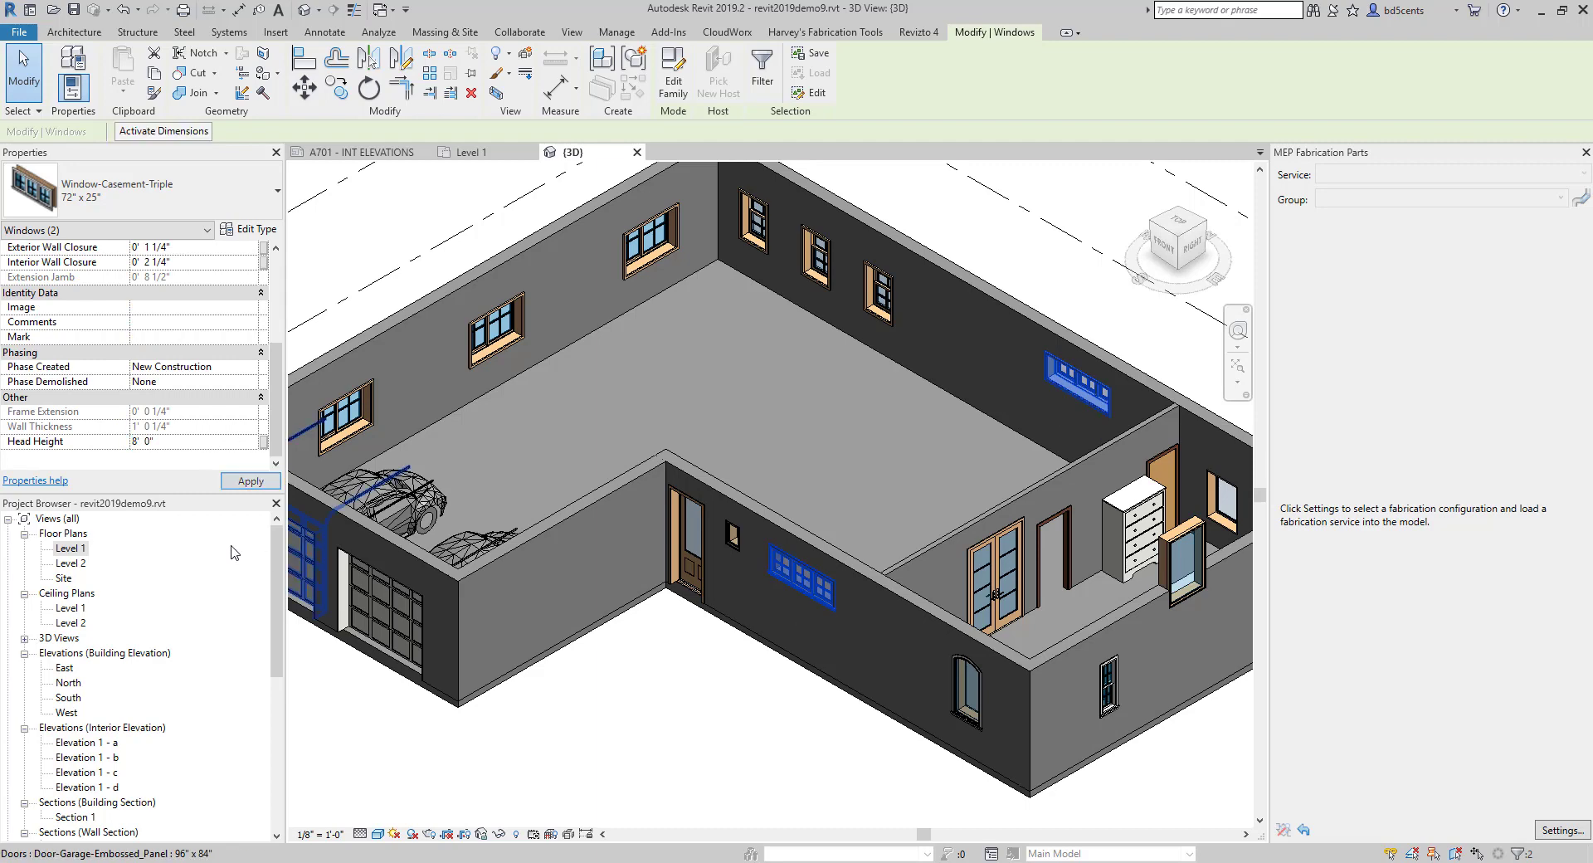
pyautogui.scroll(-1, 759, 646)
pyautogui.moveTo(759, 624); pyautogui.dragTo(727, 592, button='middle')
pyautogui.click(720, 641)
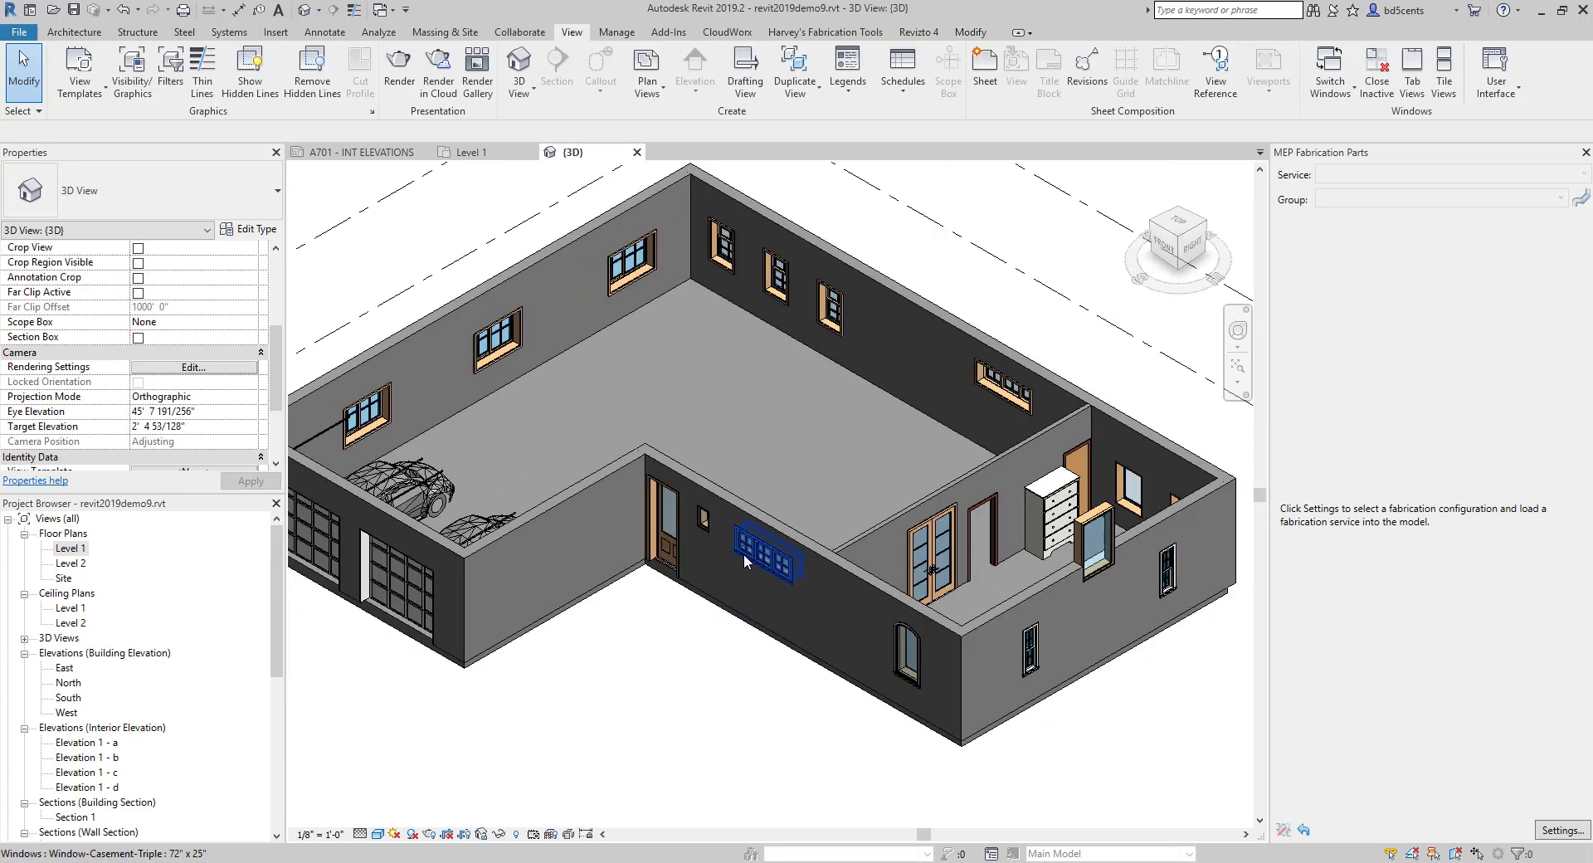
# Change the triple casement window beside the entry door to the Window-Sliding-Double 60" x 42" type.
pyautogui.click(753, 560)
pyautogui.click(232, 186)
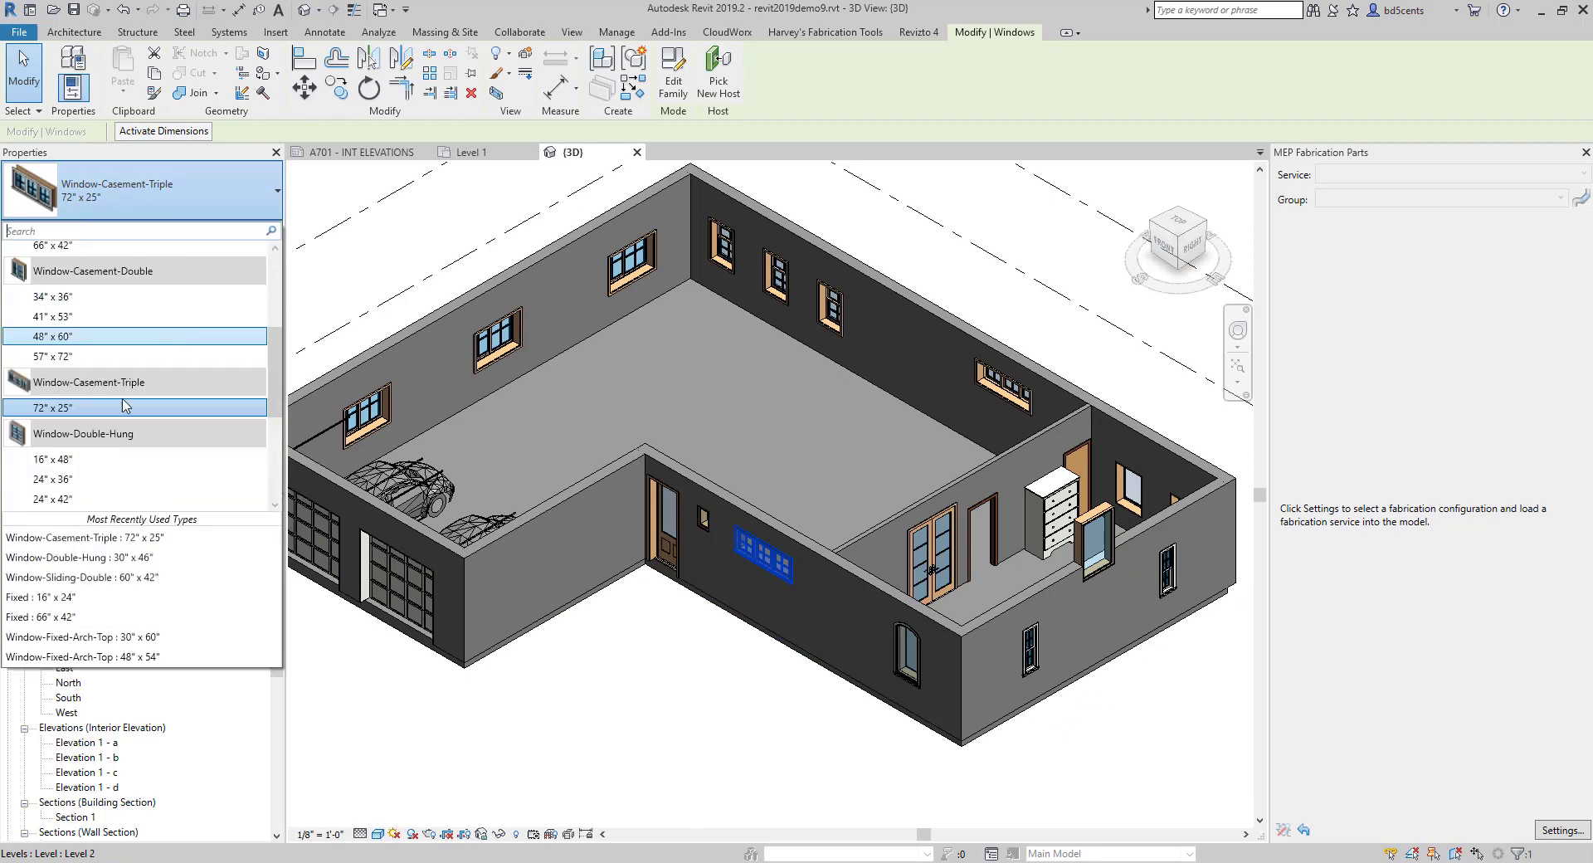
pyautogui.scroll(-5, 132, 441)
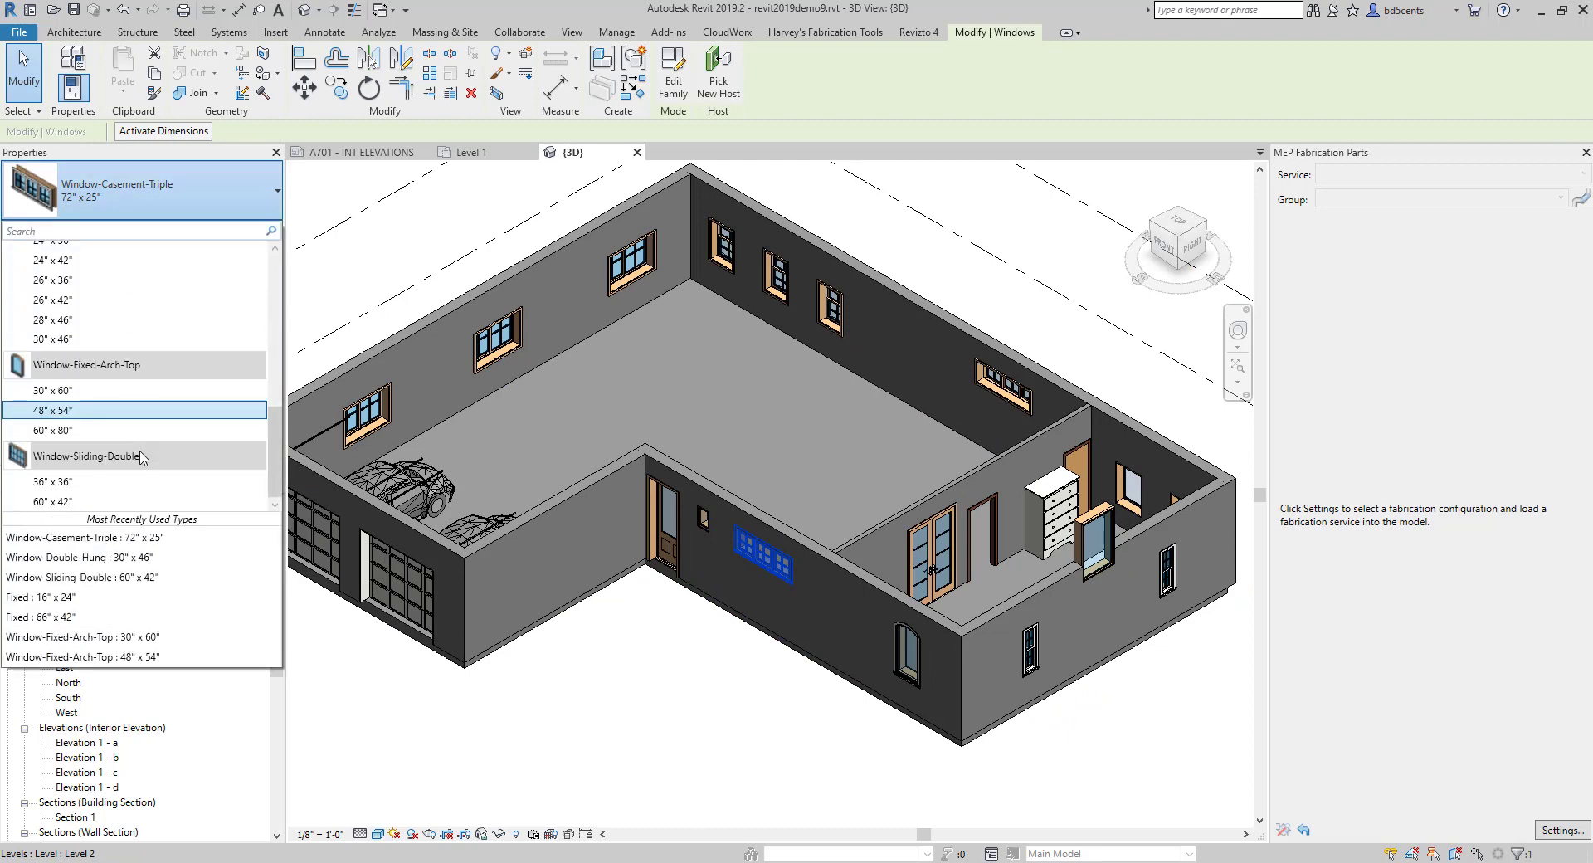
pyautogui.click(137, 501)
pyautogui.click(645, 637)
pyautogui.scroll(2, 760, 564)
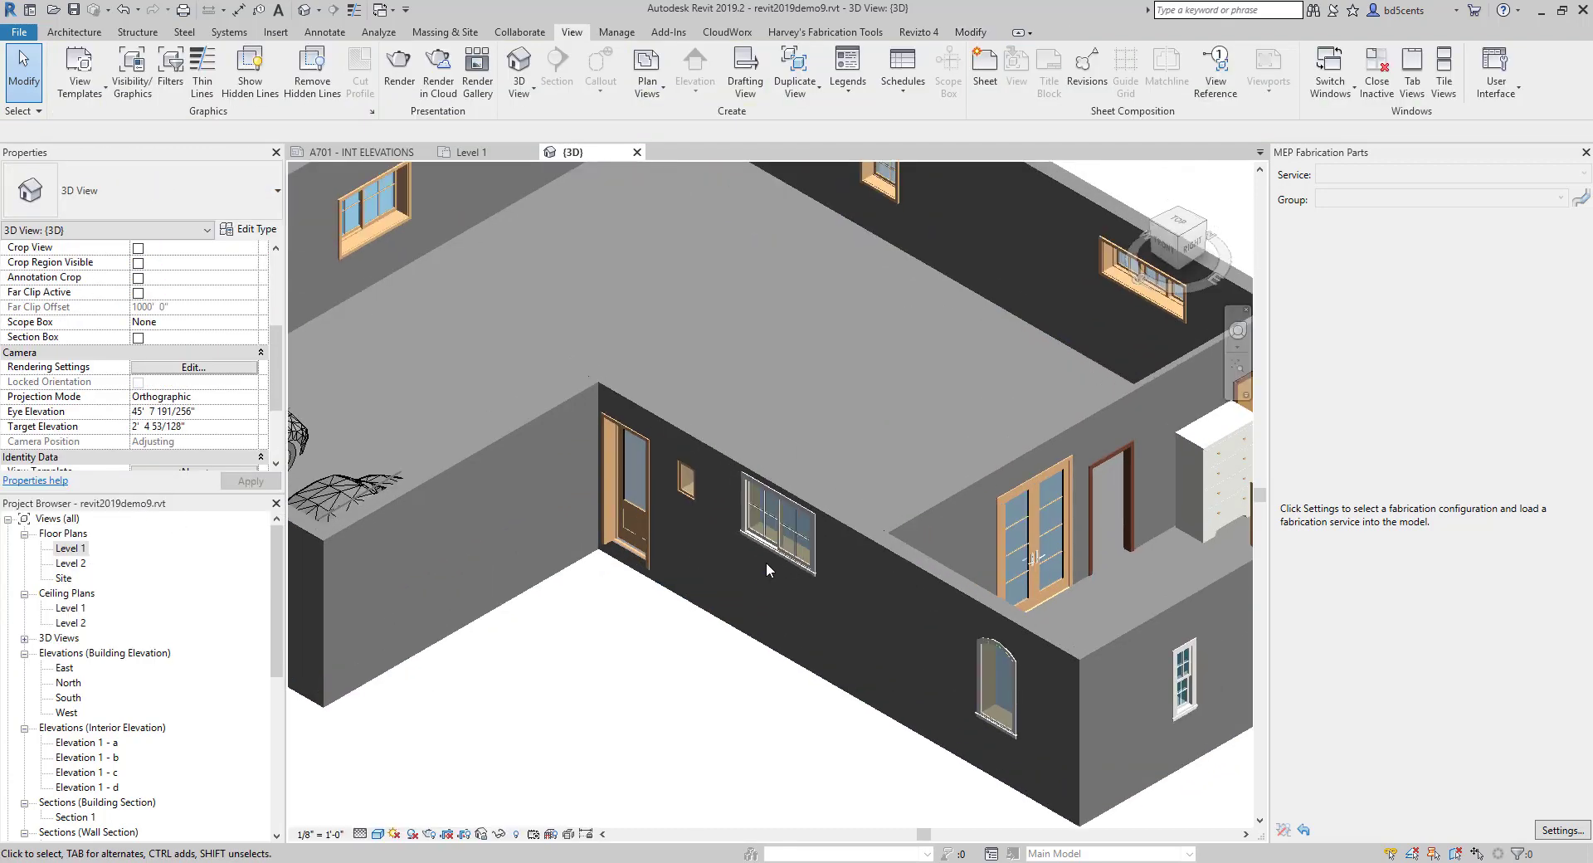
# Set the head height of the sliding double window beside the entry door to 8' 0".
pyautogui.click(763, 545)
pyautogui.scroll(-1, 171, 452)
pyautogui.click(193, 445)
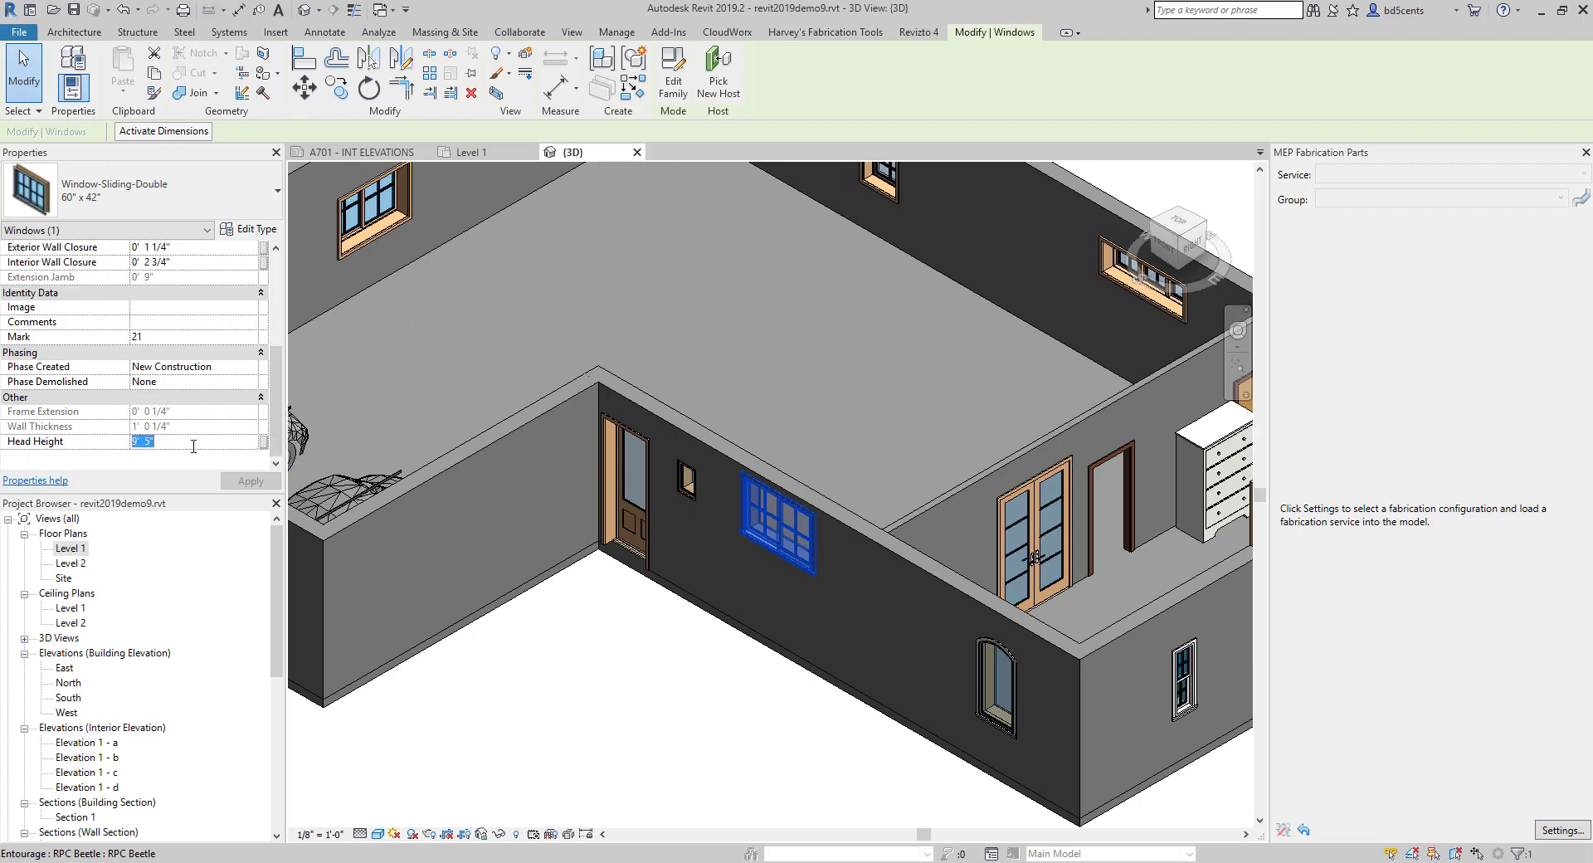
pyautogui.click(657, 658)
pyautogui.scroll(-3, 764, 564)
pyautogui.scroll(3, 763, 572)
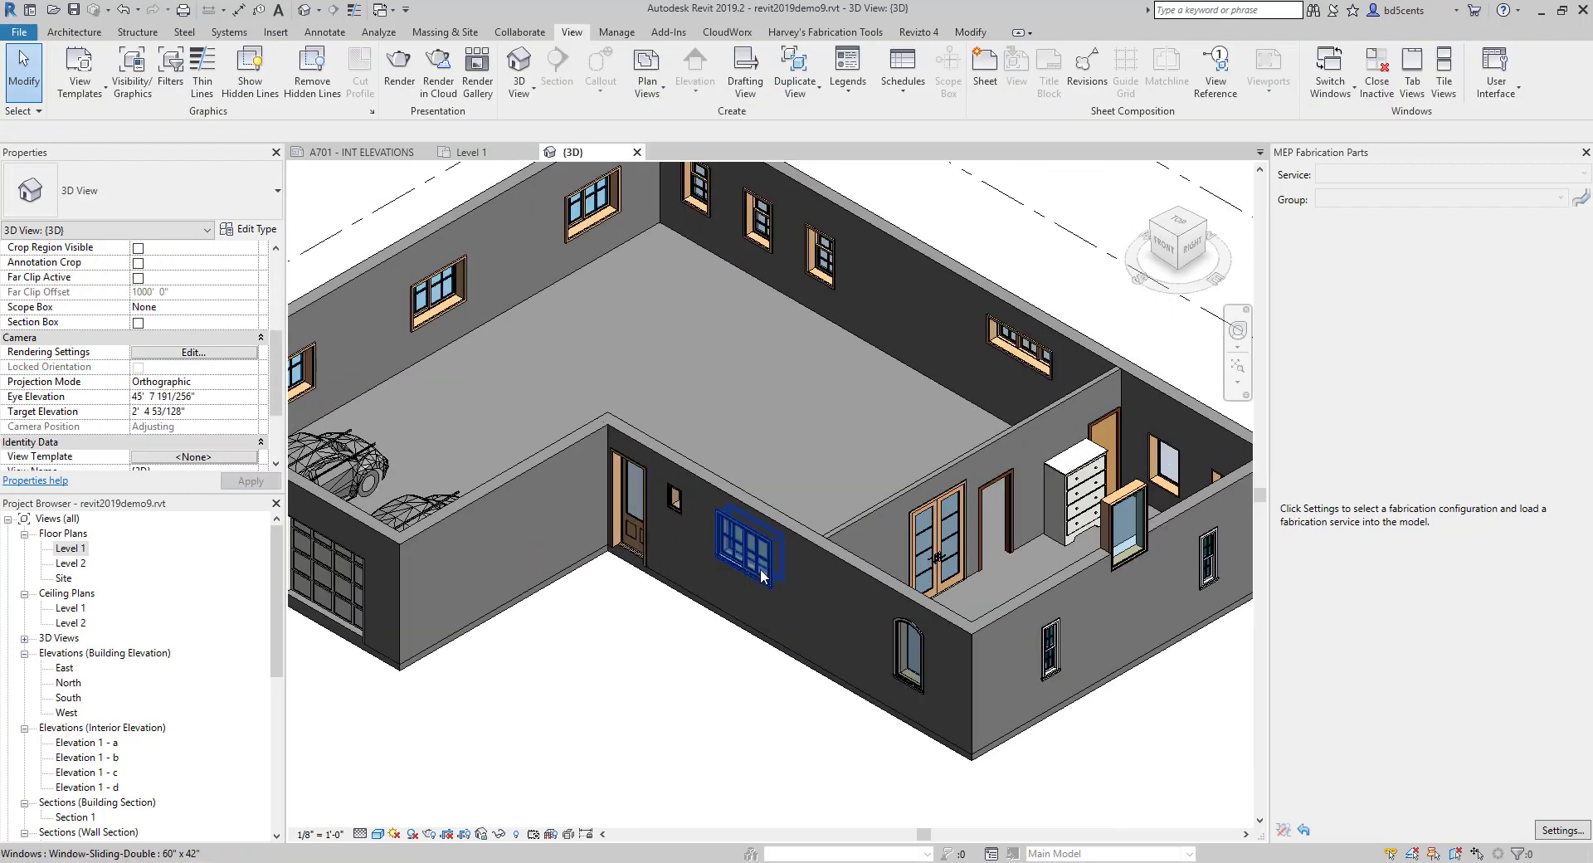
# Check the sill height of the sliding double window beside the entry door.
pyautogui.scroll(-1, 759, 569)
pyautogui.click(759, 569)
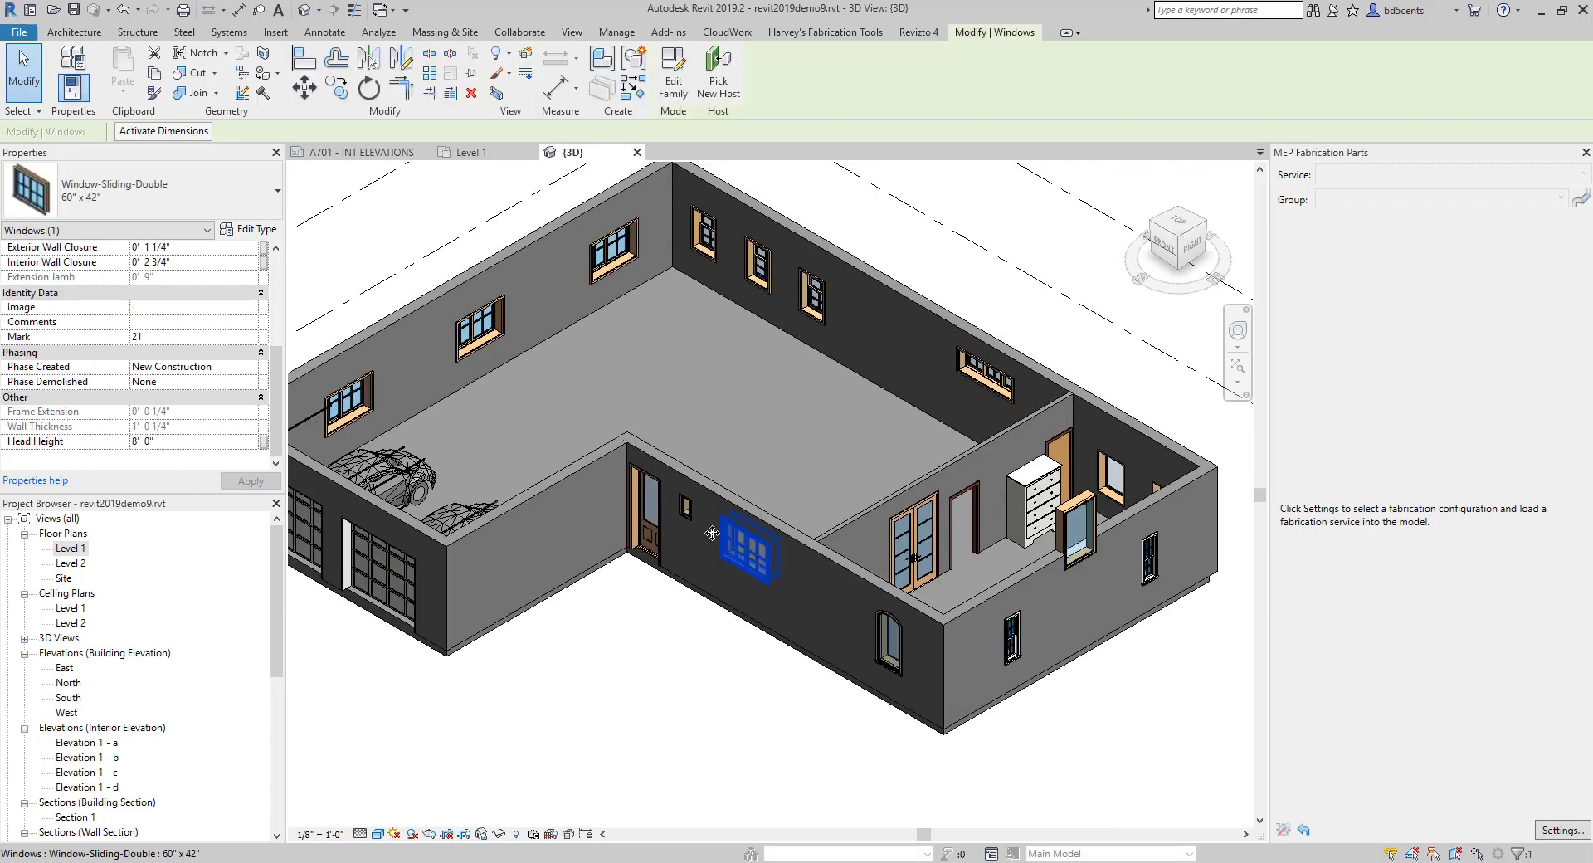
pyautogui.scroll(4, 207, 336)
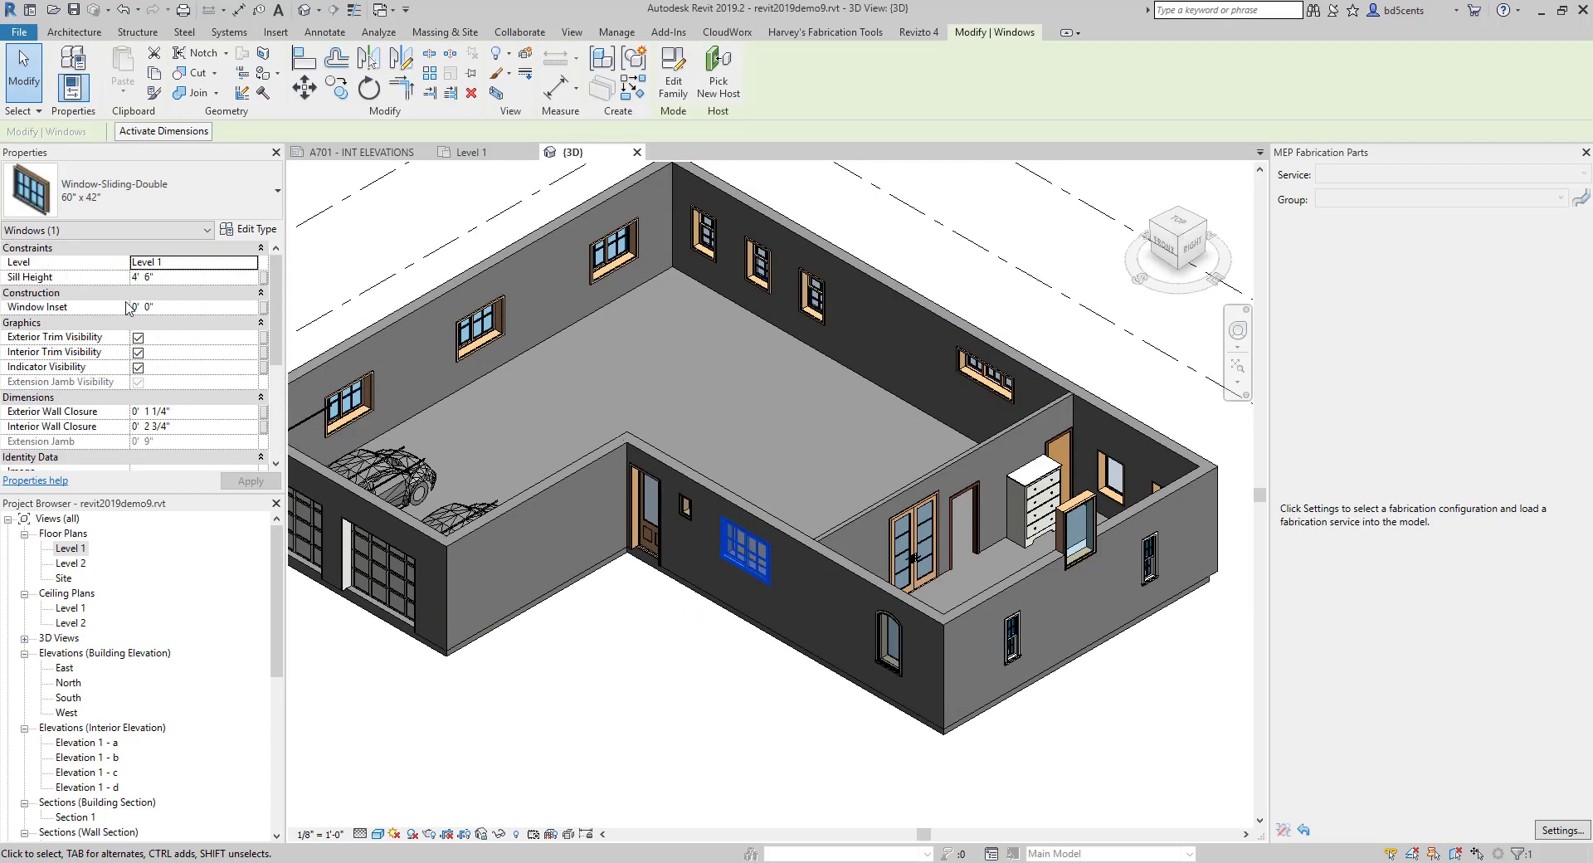
pyautogui.click(164, 280)
pyautogui.click(676, 633)
# Examine the windows along the house's exterior walls in the 3D view.
pyautogui.scroll(-1, 840, 498)
pyautogui.moveTo(840, 489); pyautogui.dragTo(871, 495, button='middle')
pyautogui.scroll(1, 871, 495)
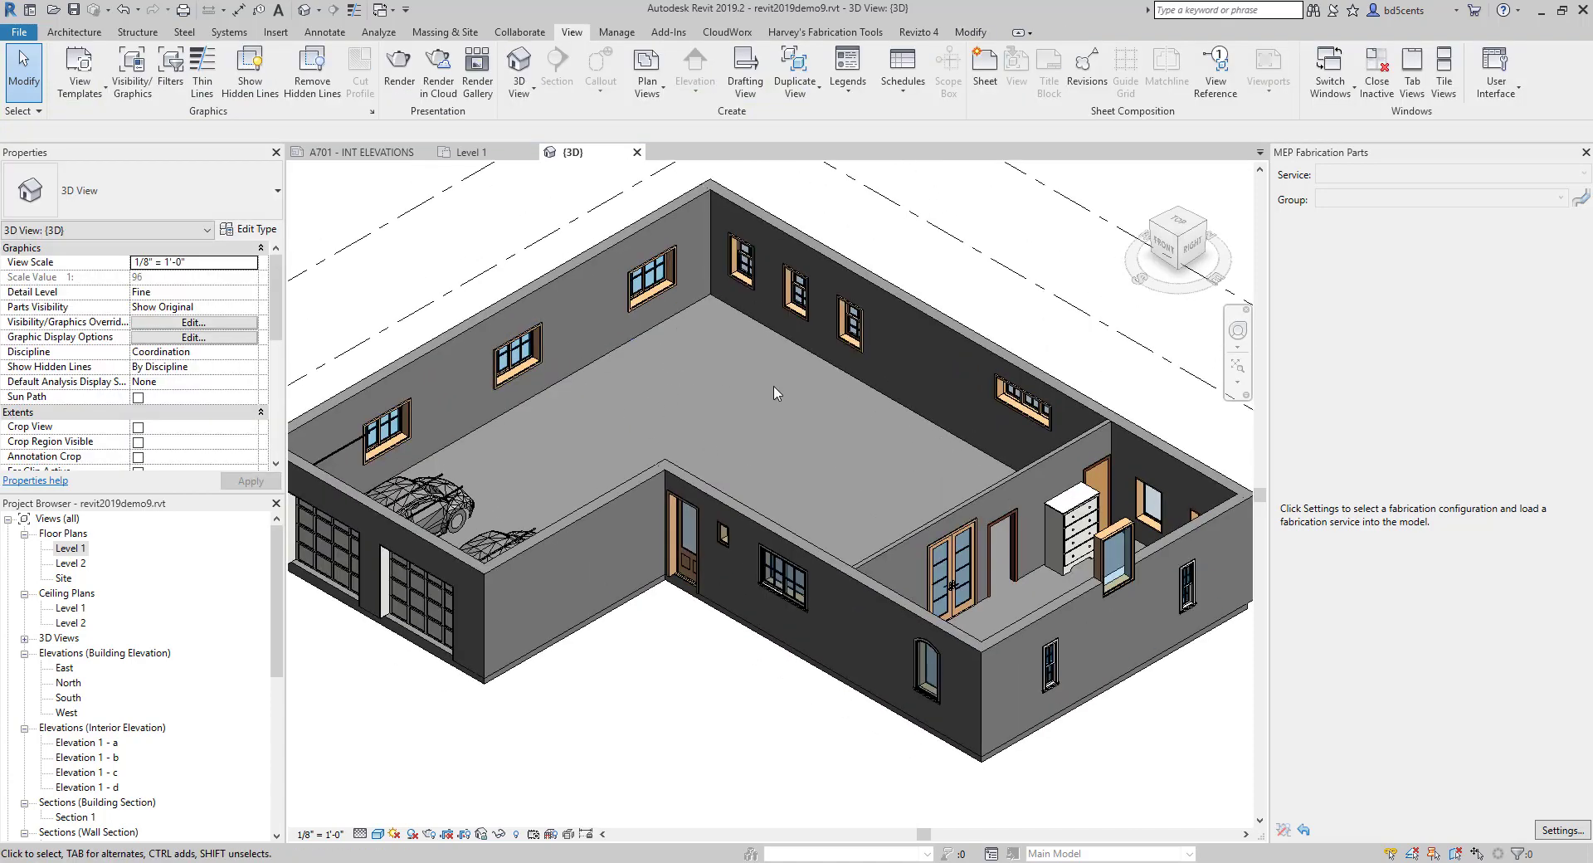
pyautogui.moveTo(783, 391); pyautogui.dragTo(780, 397, button='middle')
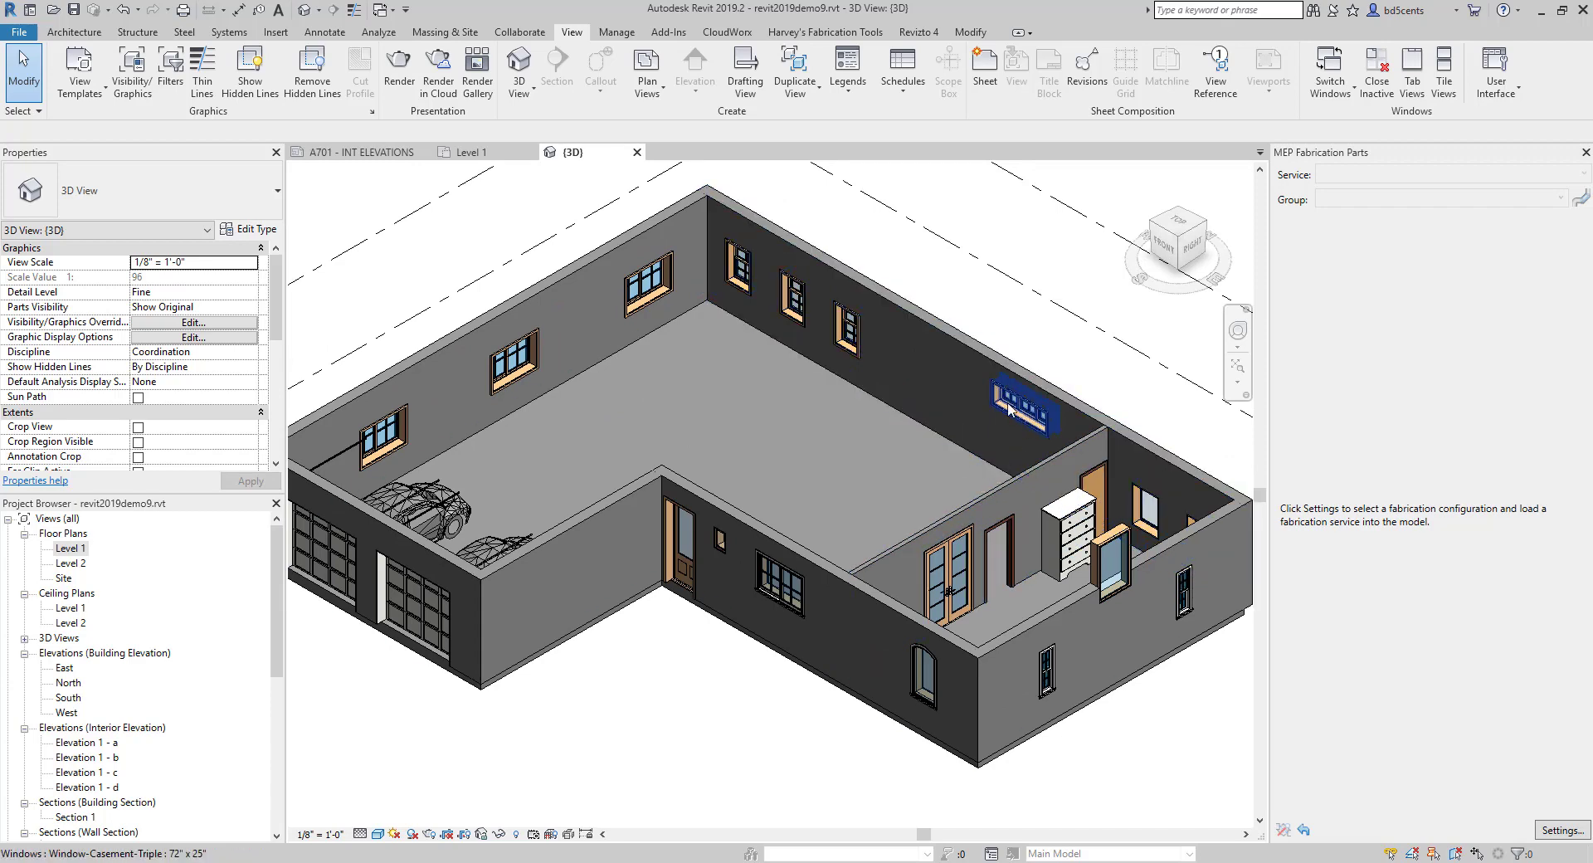
pyautogui.scroll(-3, 1009, 408)
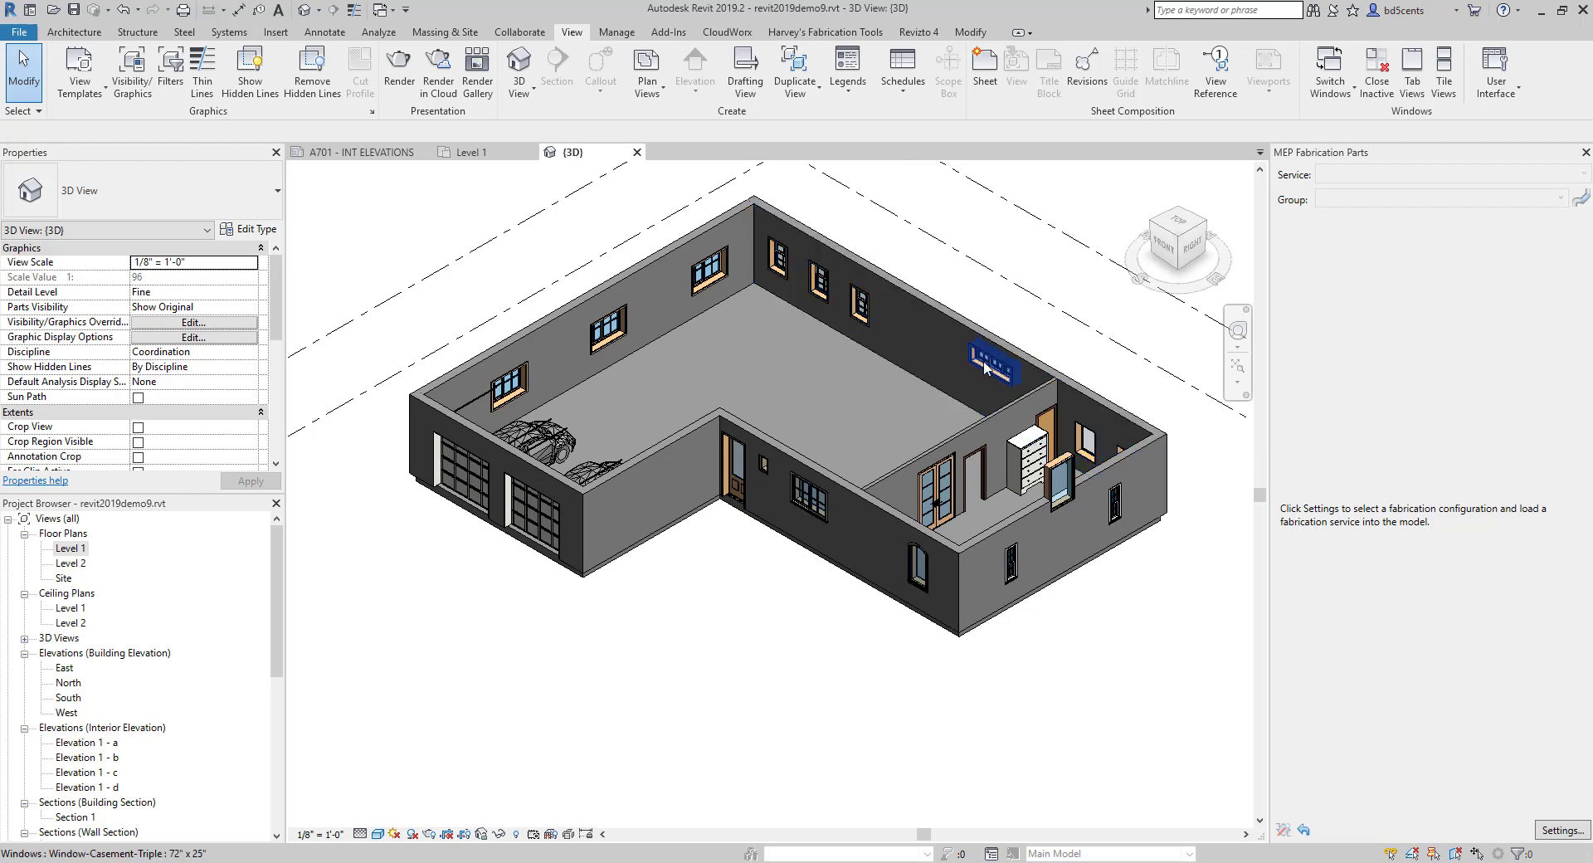
pyautogui.moveTo(871, 468)
pyautogui.mouseDown(button='middle')
pyautogui.moveTo(943, 438)
pyautogui.moveTo(867, 459)
pyautogui.mouseUp(button='middle')
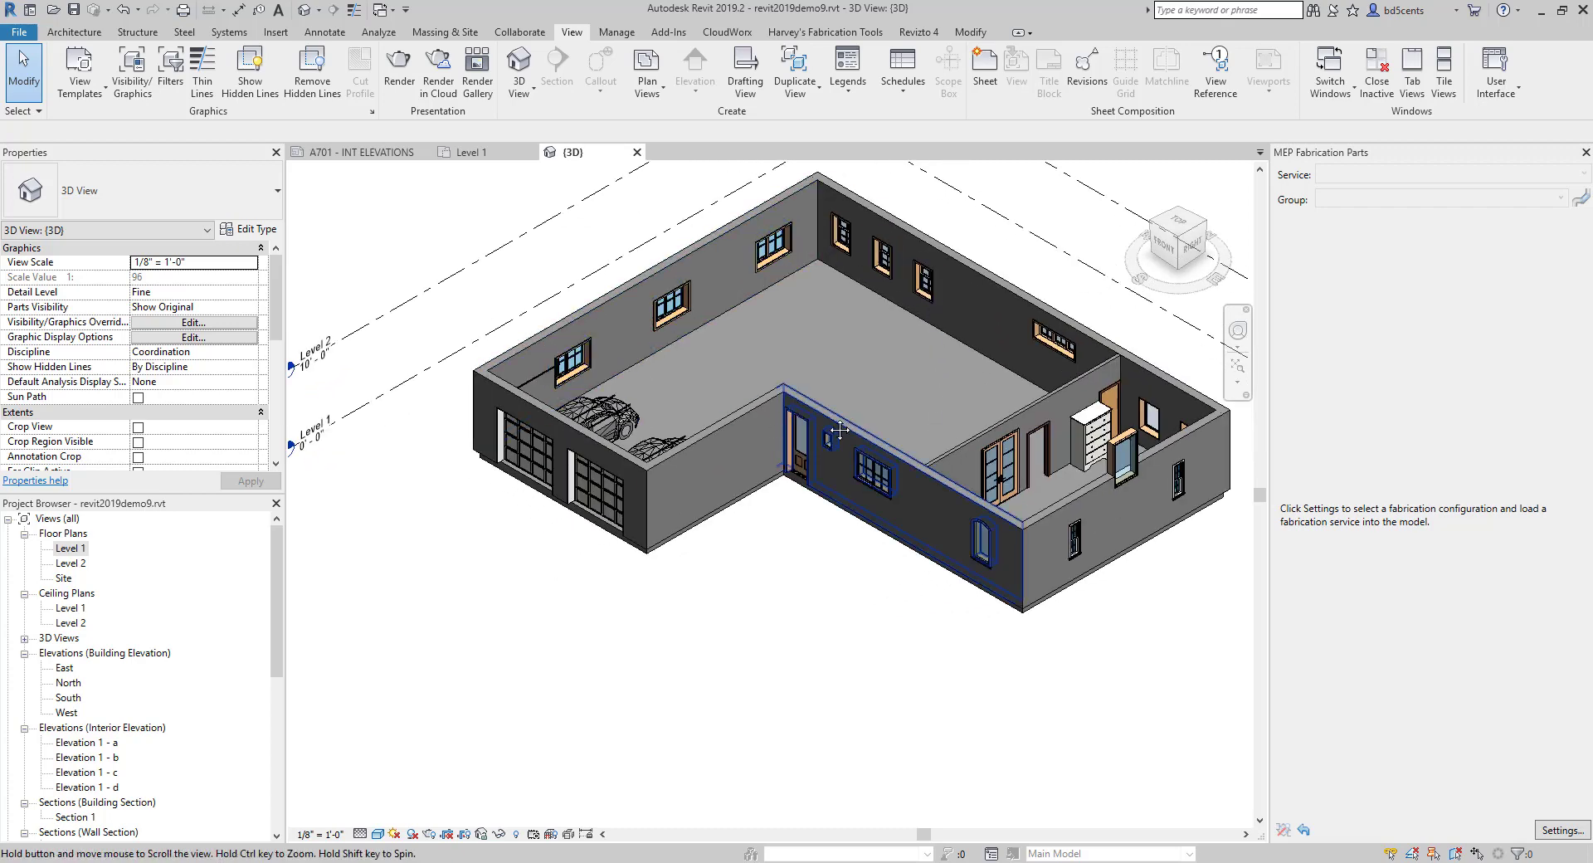
pyautogui.moveTo(785, 416); pyautogui.dragTo(762, 424, button='middle')
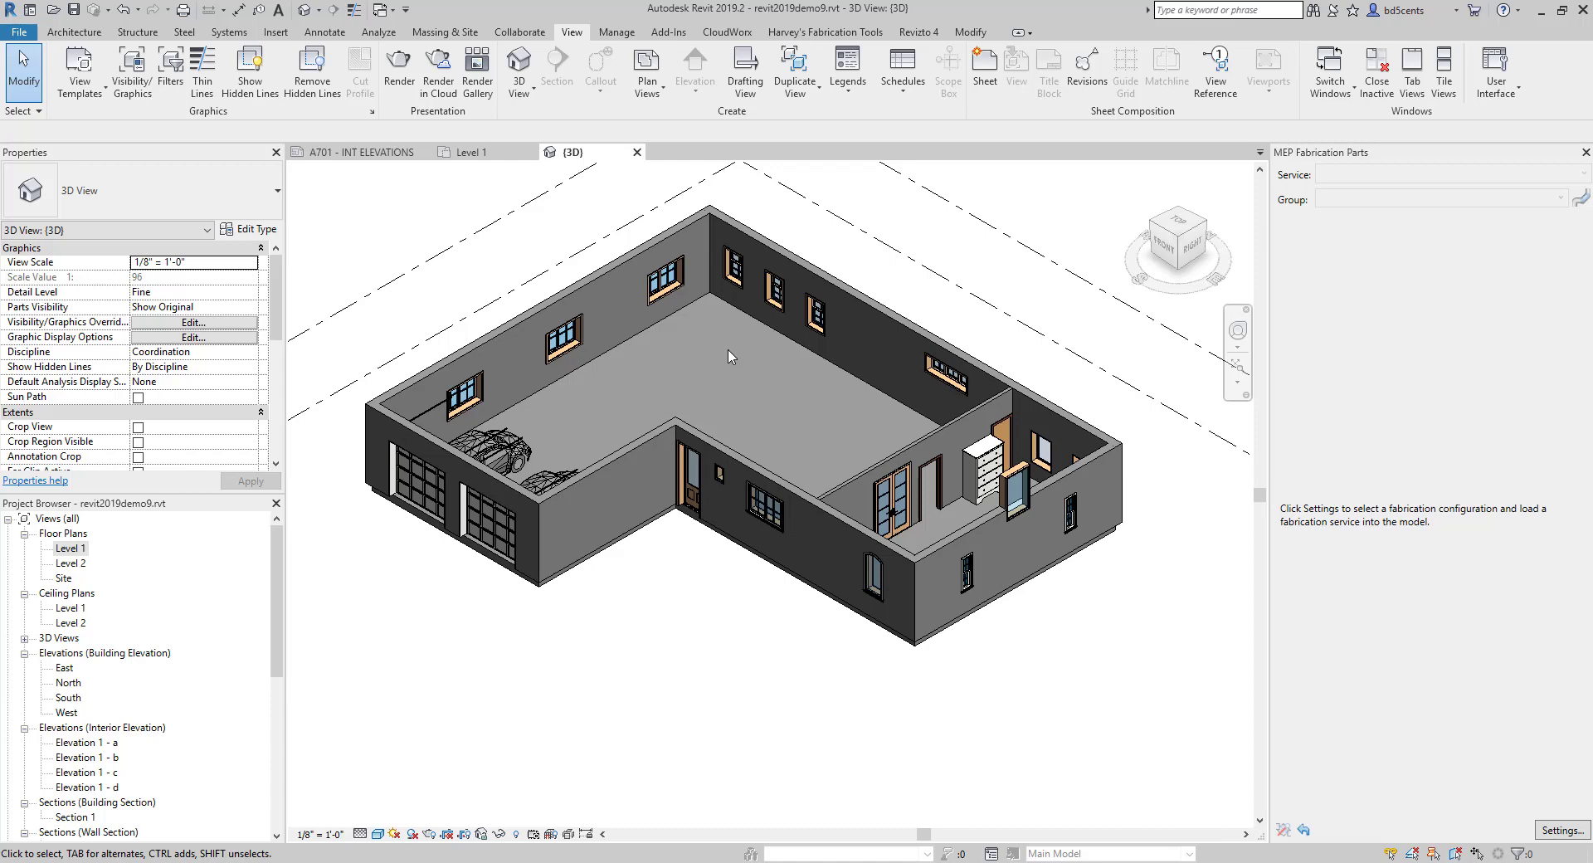
pyautogui.scroll(-5, 91, 654)
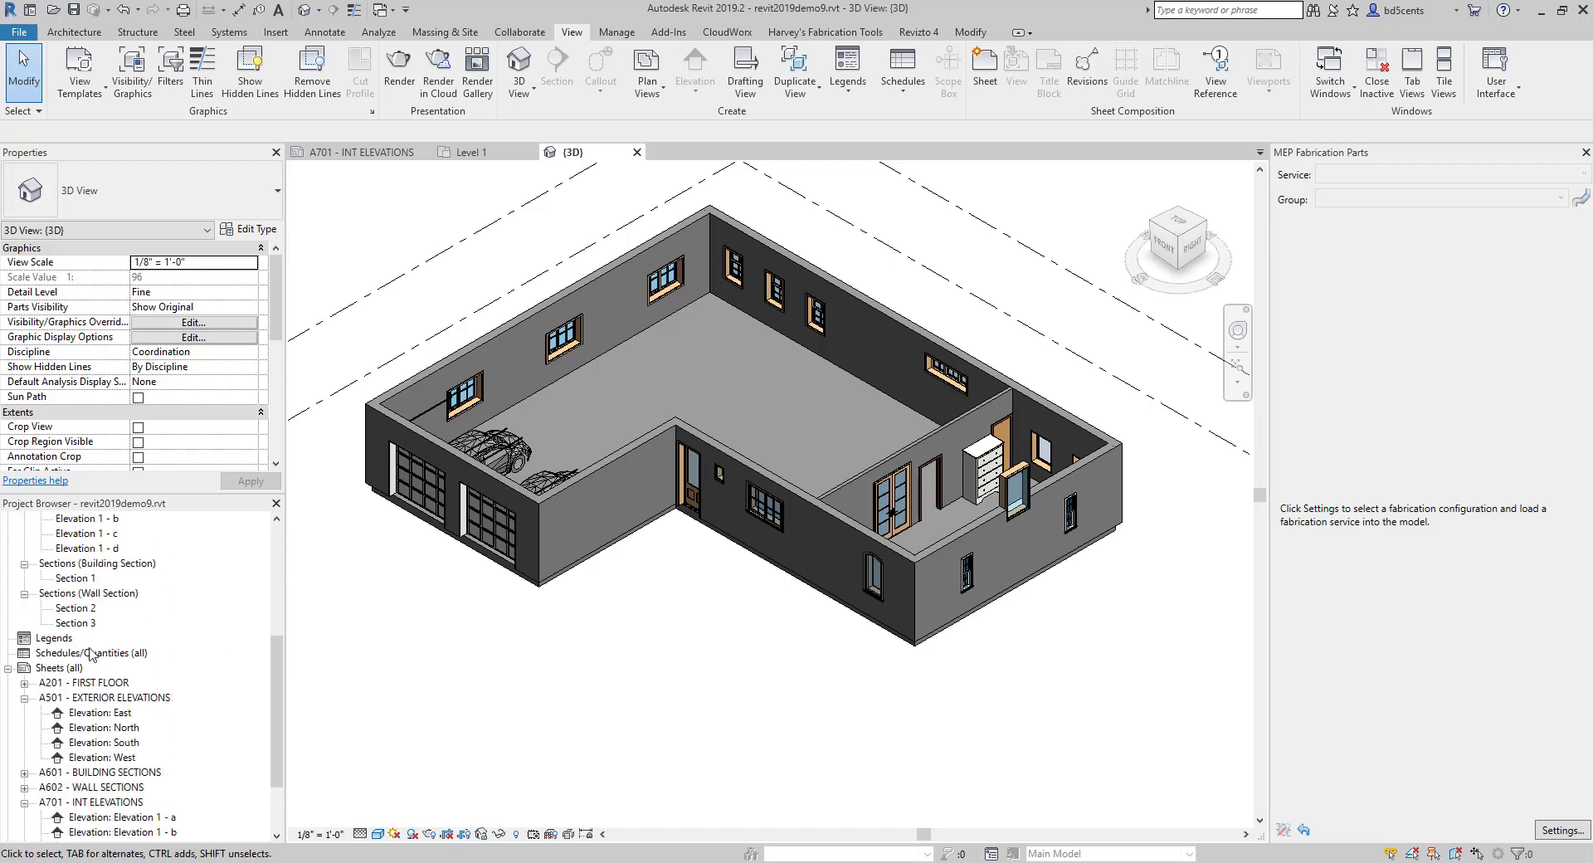
# Try sill heights of 4' 0" and 3' 6" for the 66" x 42" fixed window in the east wall.
pyautogui.click(1010, 502)
pyautogui.scroll(4, 1045, 559)
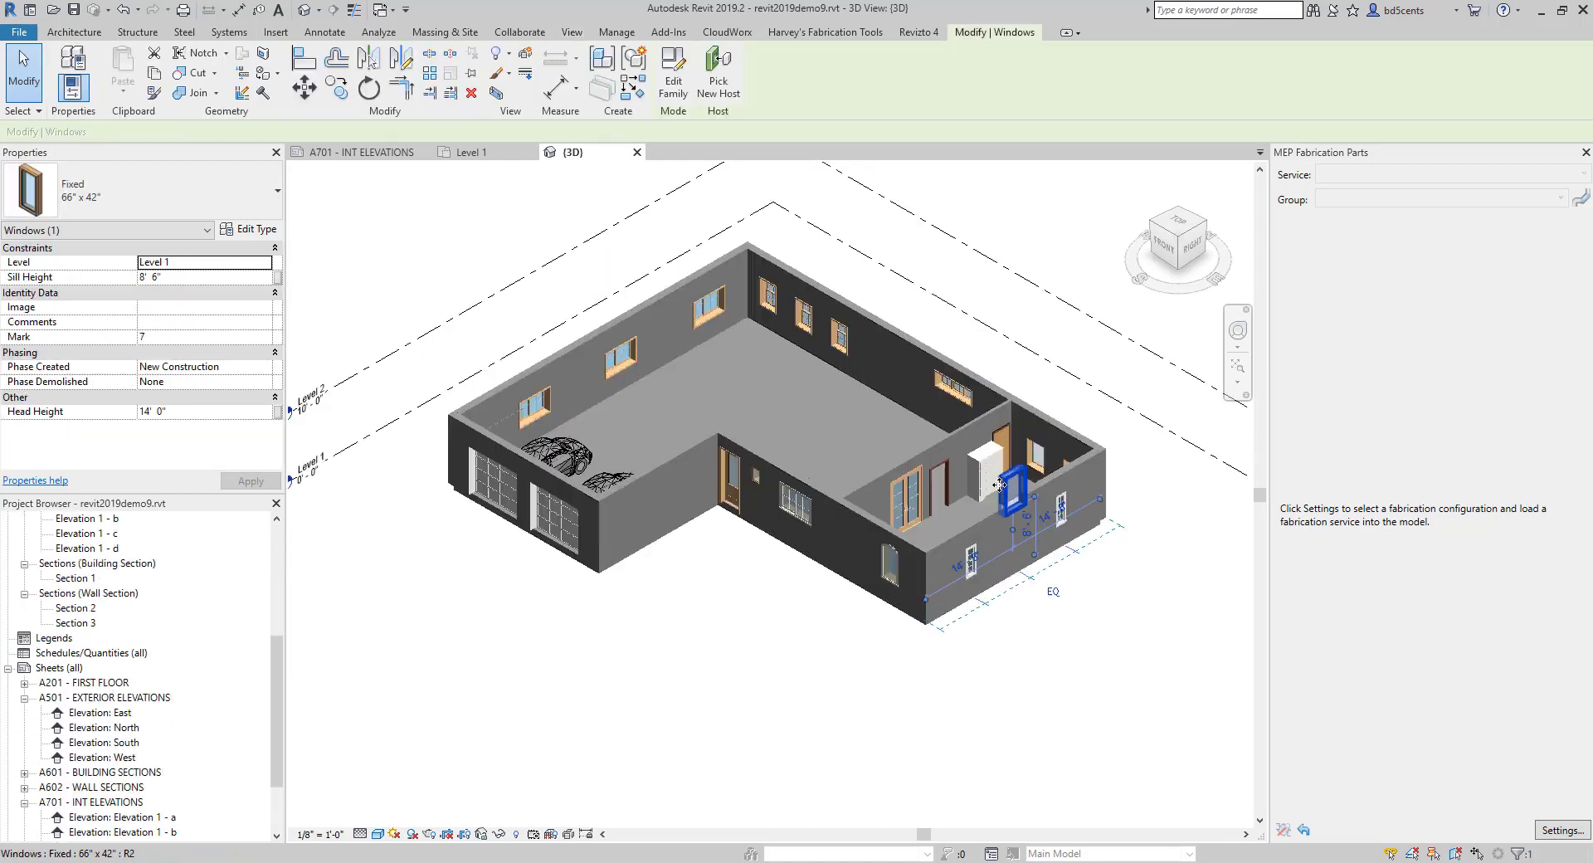
pyautogui.click(1063, 568)
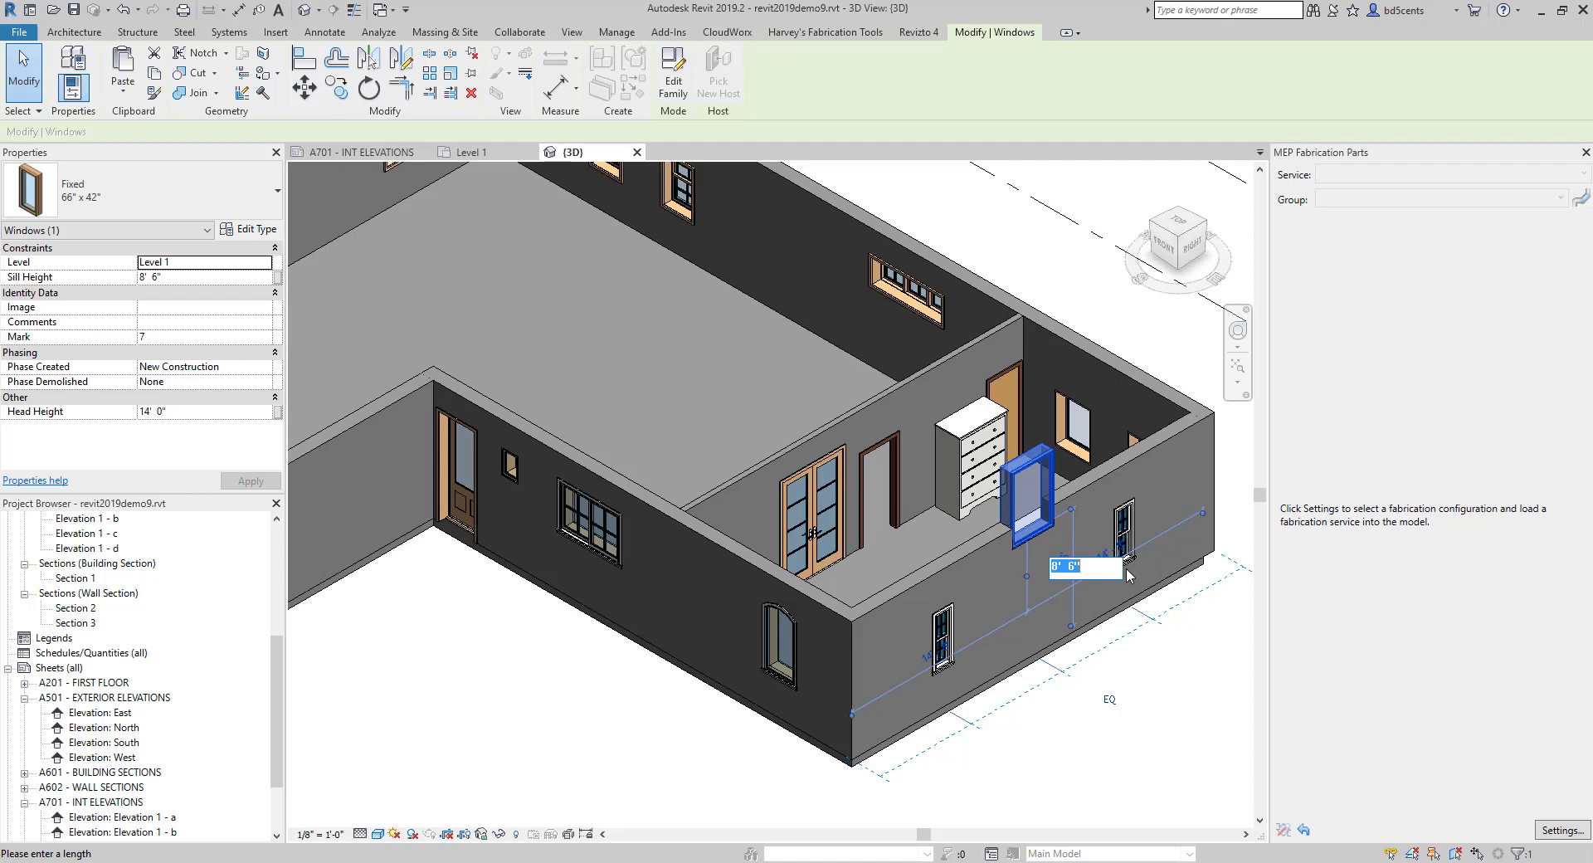
pyautogui.write('4')
pyautogui.press('Return')
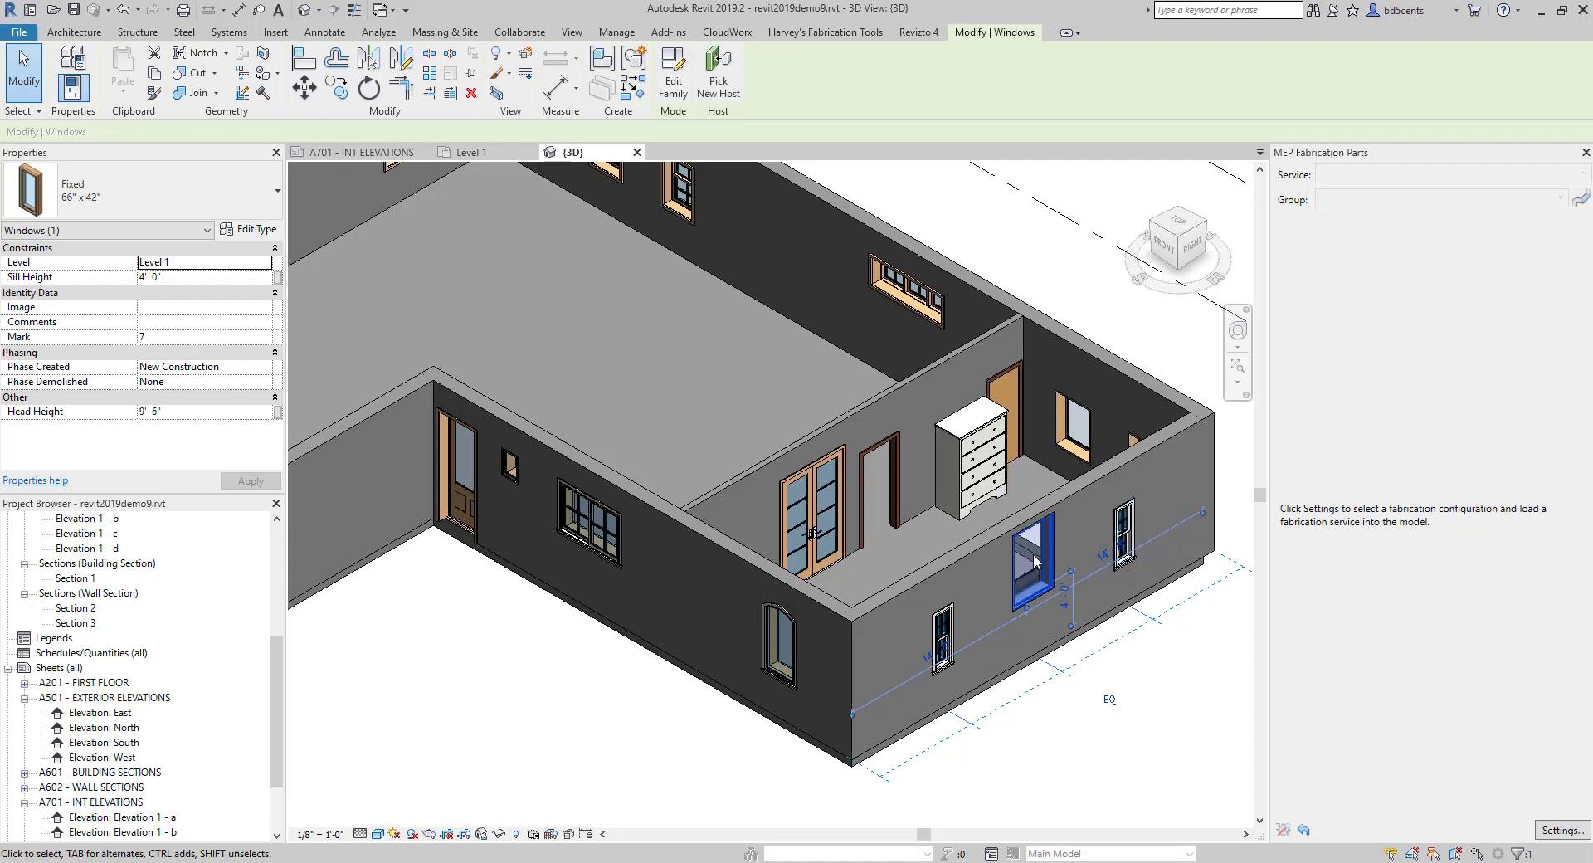
pyautogui.scroll(3, 1018, 578)
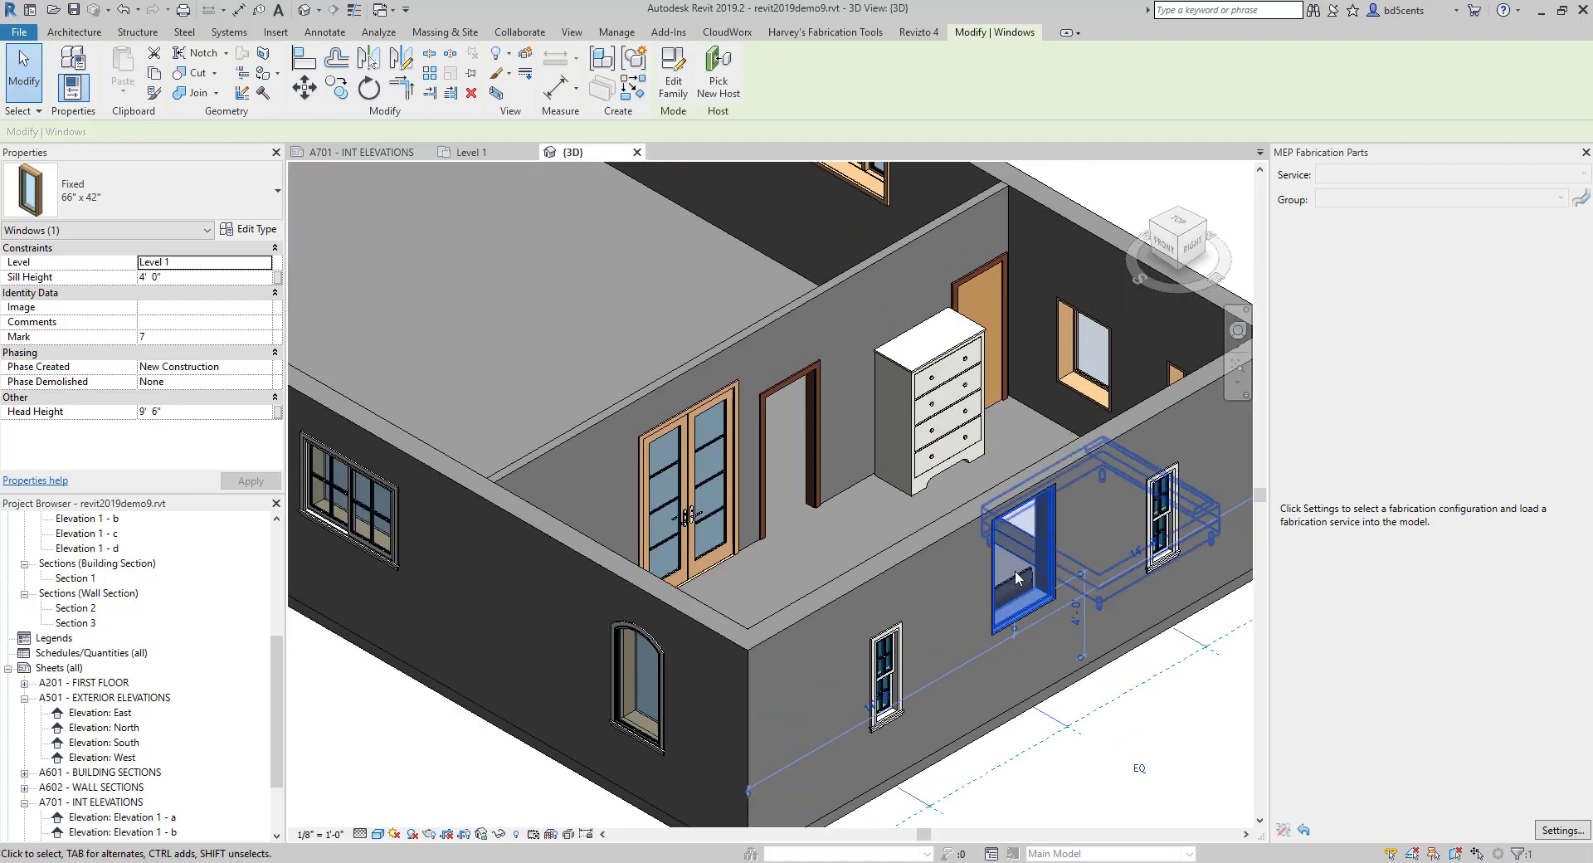
pyautogui.click(1076, 609)
pyautogui.write('3 6')
pyautogui.press('Return')
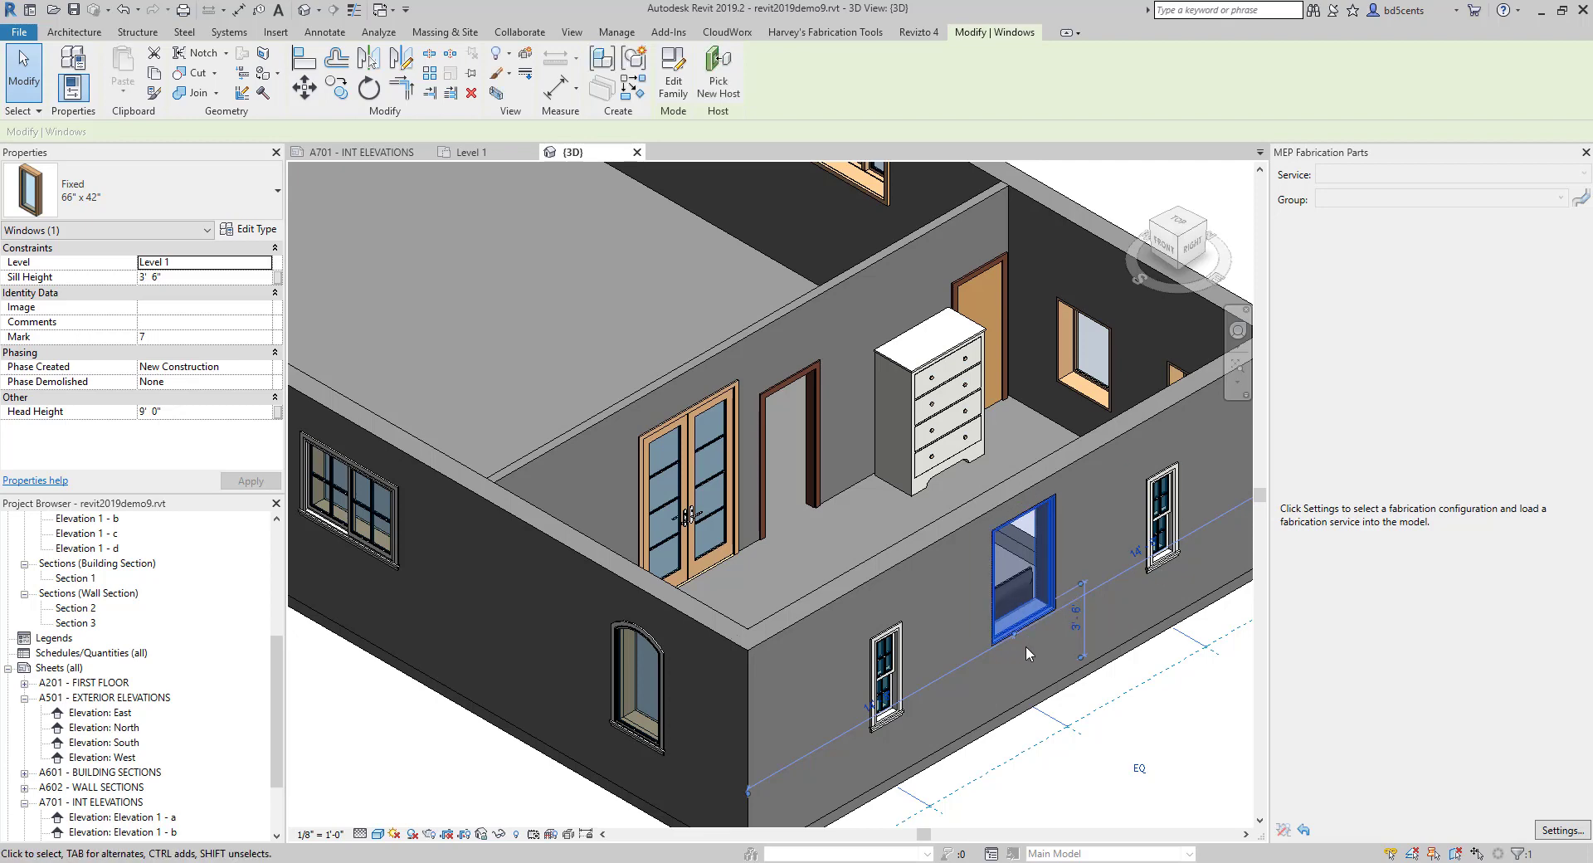
# Check the sill height of the adjacent double-hung window and set the east wall's fixed window sill height to 3' 0".
pyautogui.scroll(2, 1044, 548)
pyautogui.scroll(-2, 1044, 548)
pyautogui.click(1042, 535)
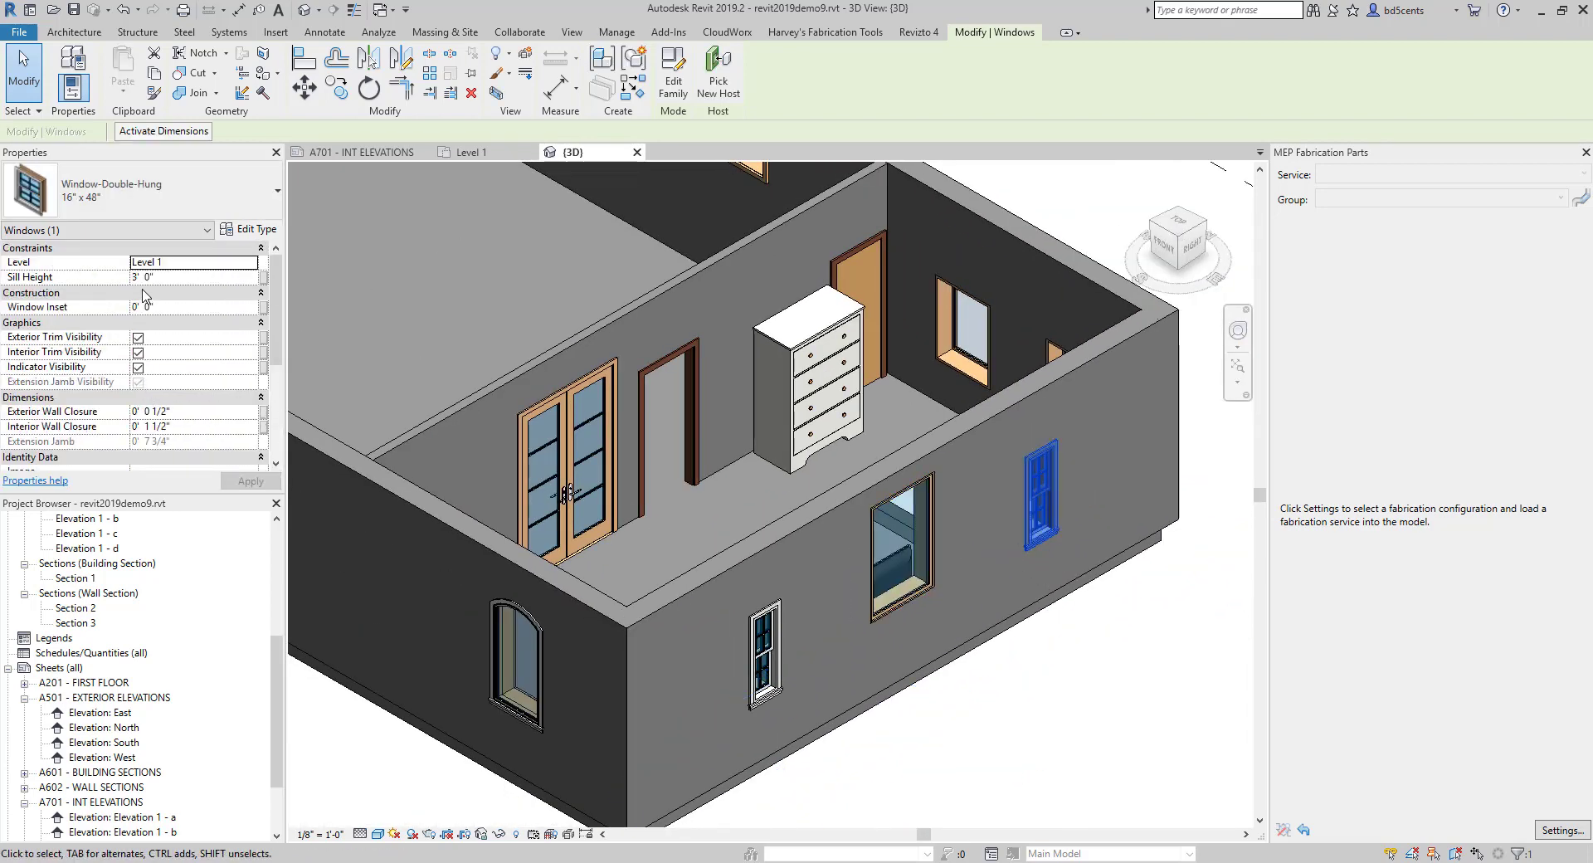
pyautogui.click(878, 585)
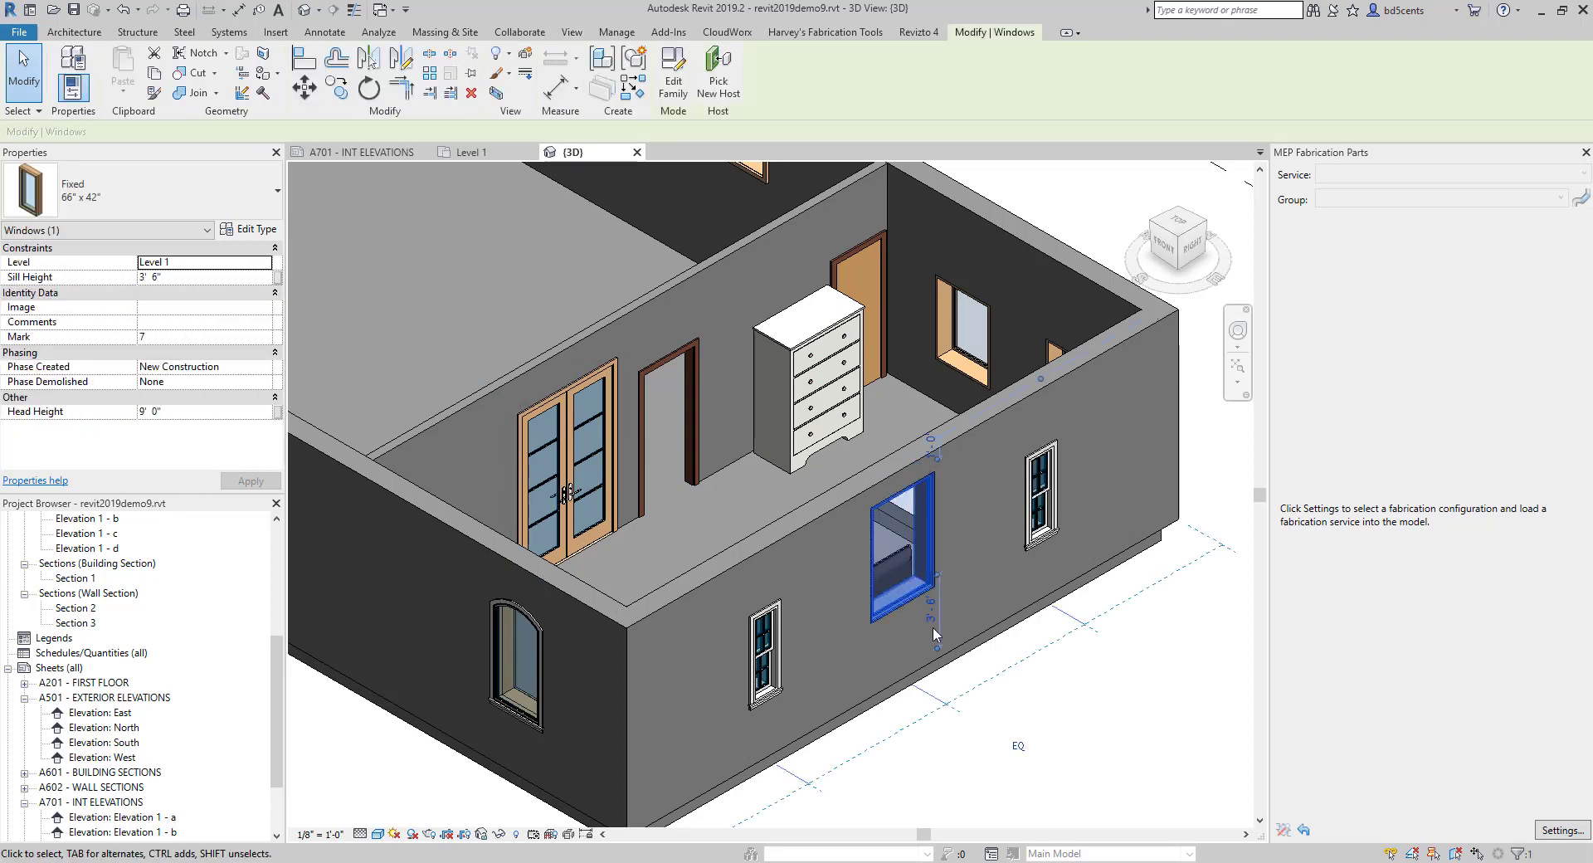
pyautogui.click(932, 613)
pyautogui.write('3')
pyautogui.press('Return')
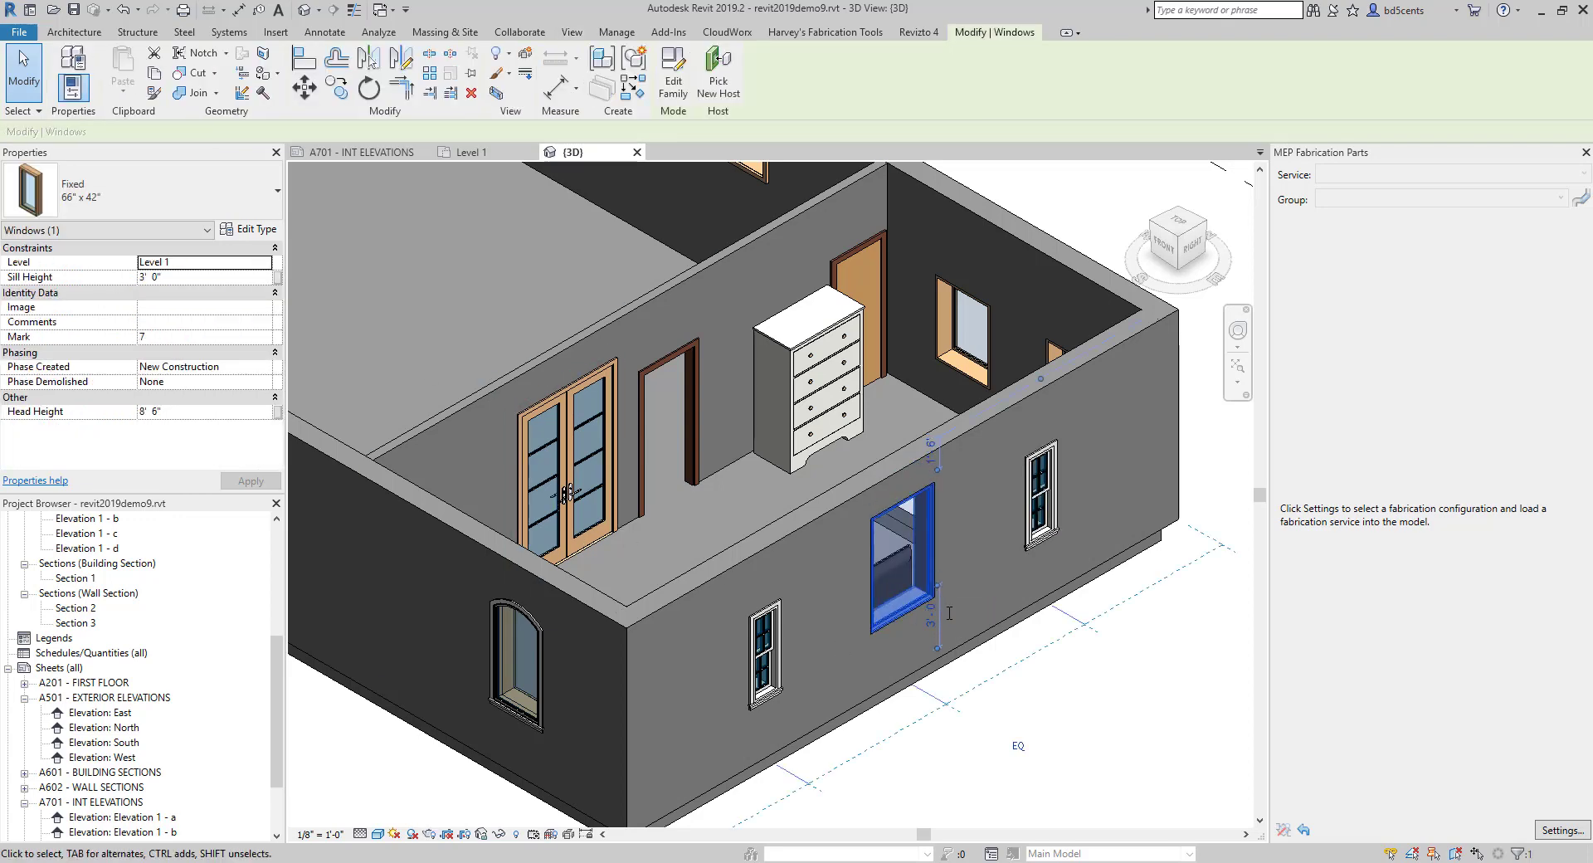
pyautogui.press('Escape')
# Open the South exterior elevation and delete the window tag on the arch-top window.
pyautogui.scroll(-3, 966, 515)
pyautogui.scroll(-1, 728, 545)
pyautogui.moveTo(767, 489); pyautogui.dragTo(929, 493, button='middle')
pyautogui.doubleClick(129, 742)
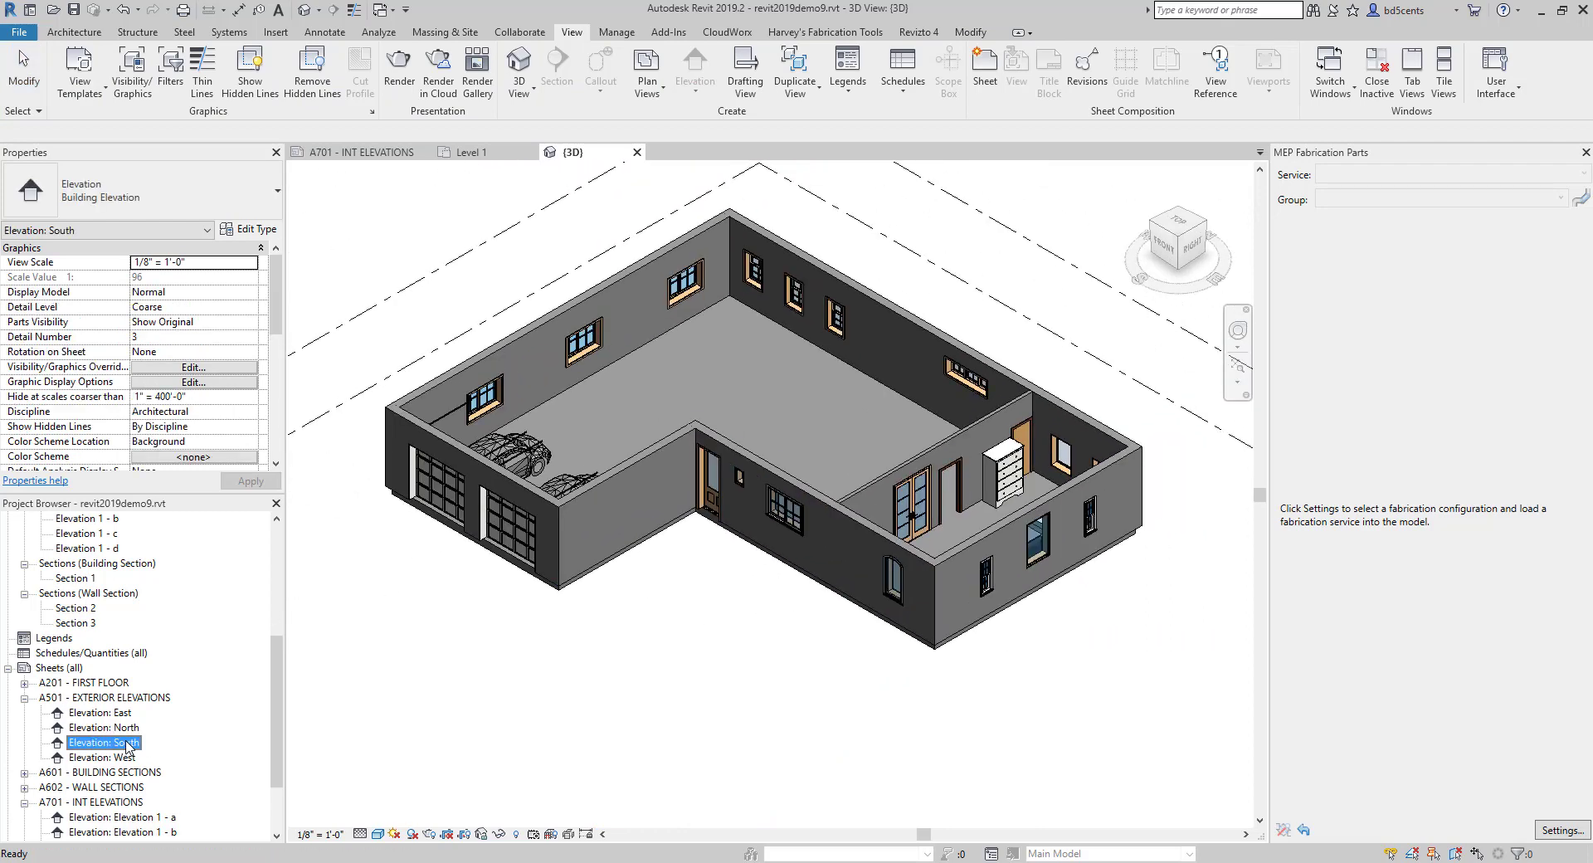
pyautogui.moveTo(747, 559); pyautogui.dragTo(699, 612, button='middle')
pyautogui.scroll(-1, 670, 609)
pyautogui.scroll(3, 840, 605)
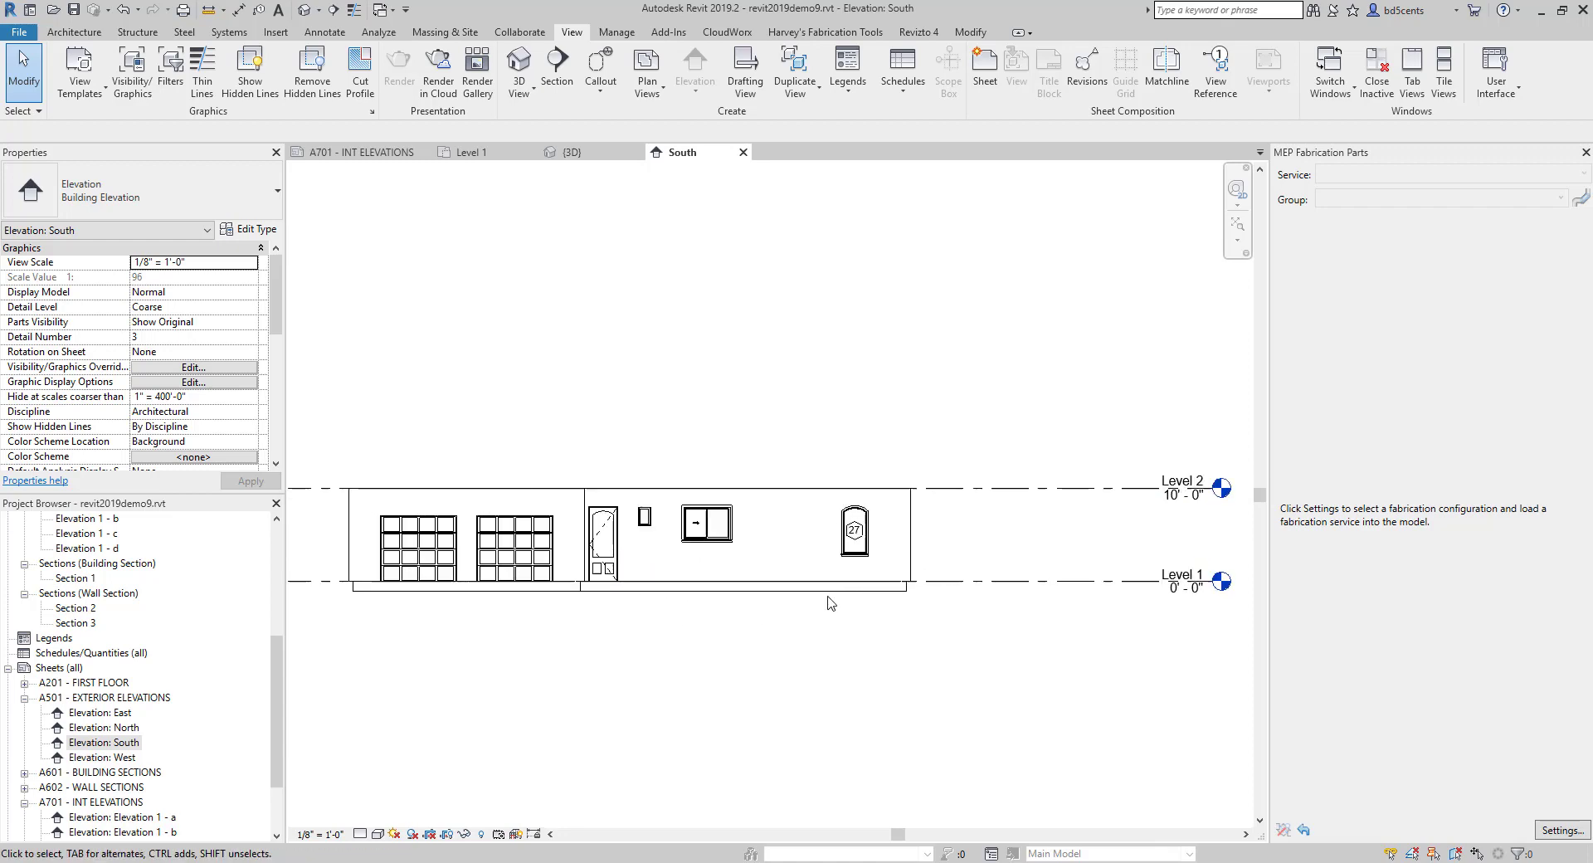
pyautogui.click(863, 506)
pyautogui.press('Delete')
# Draw a new level line 10' above Level 2, with its head aligned to the heads of the existing levels.
pyautogui.scroll(-2, 884, 409)
pyautogui.moveTo(884, 409); pyautogui.dragTo(844, 419, button='middle')
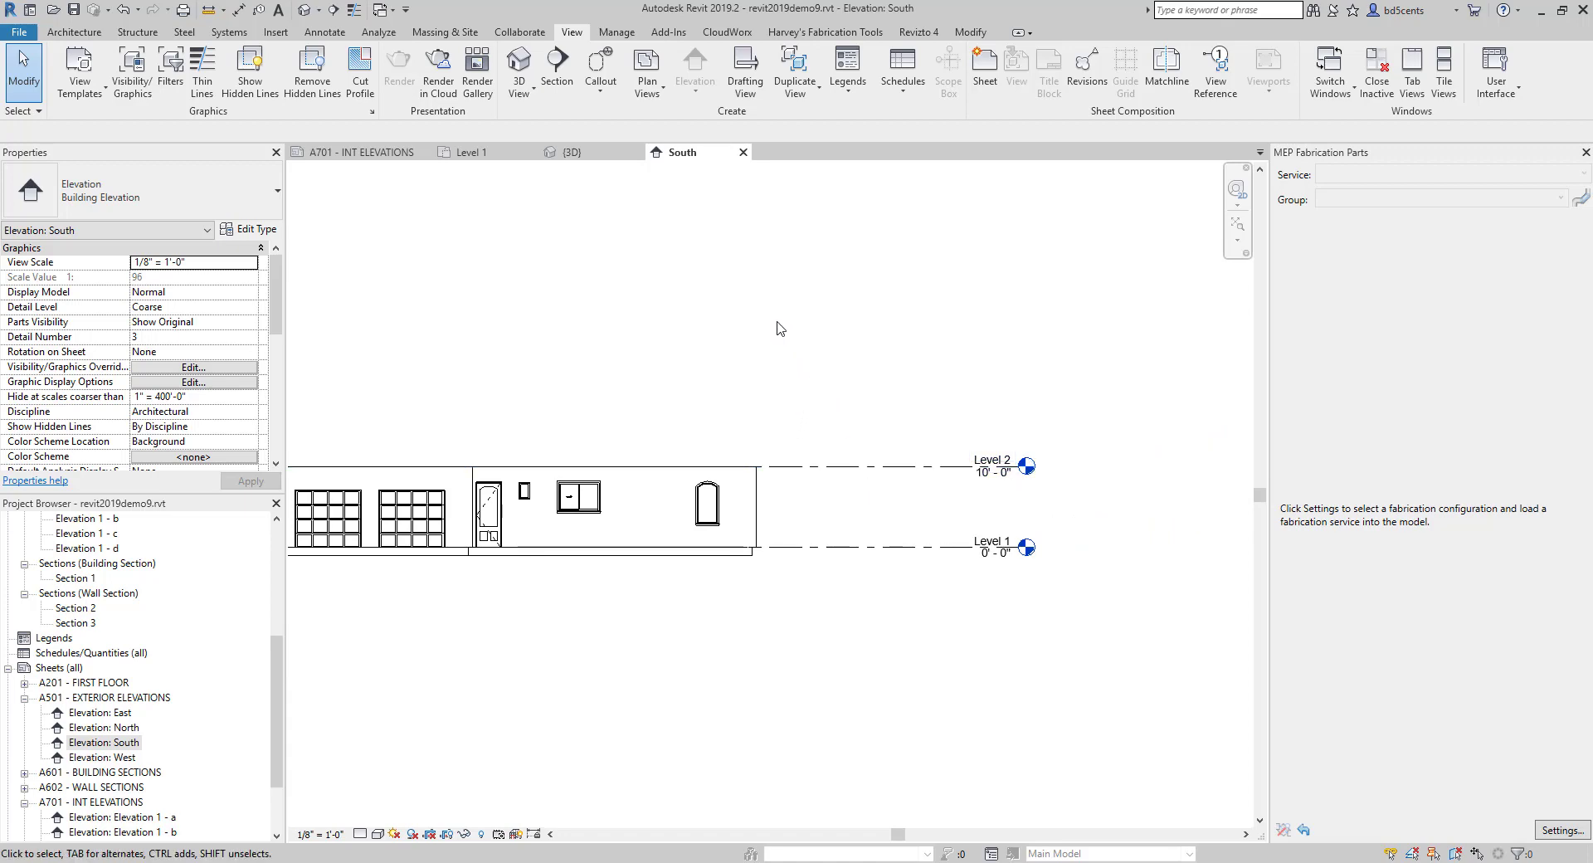
pyautogui.click(74, 31)
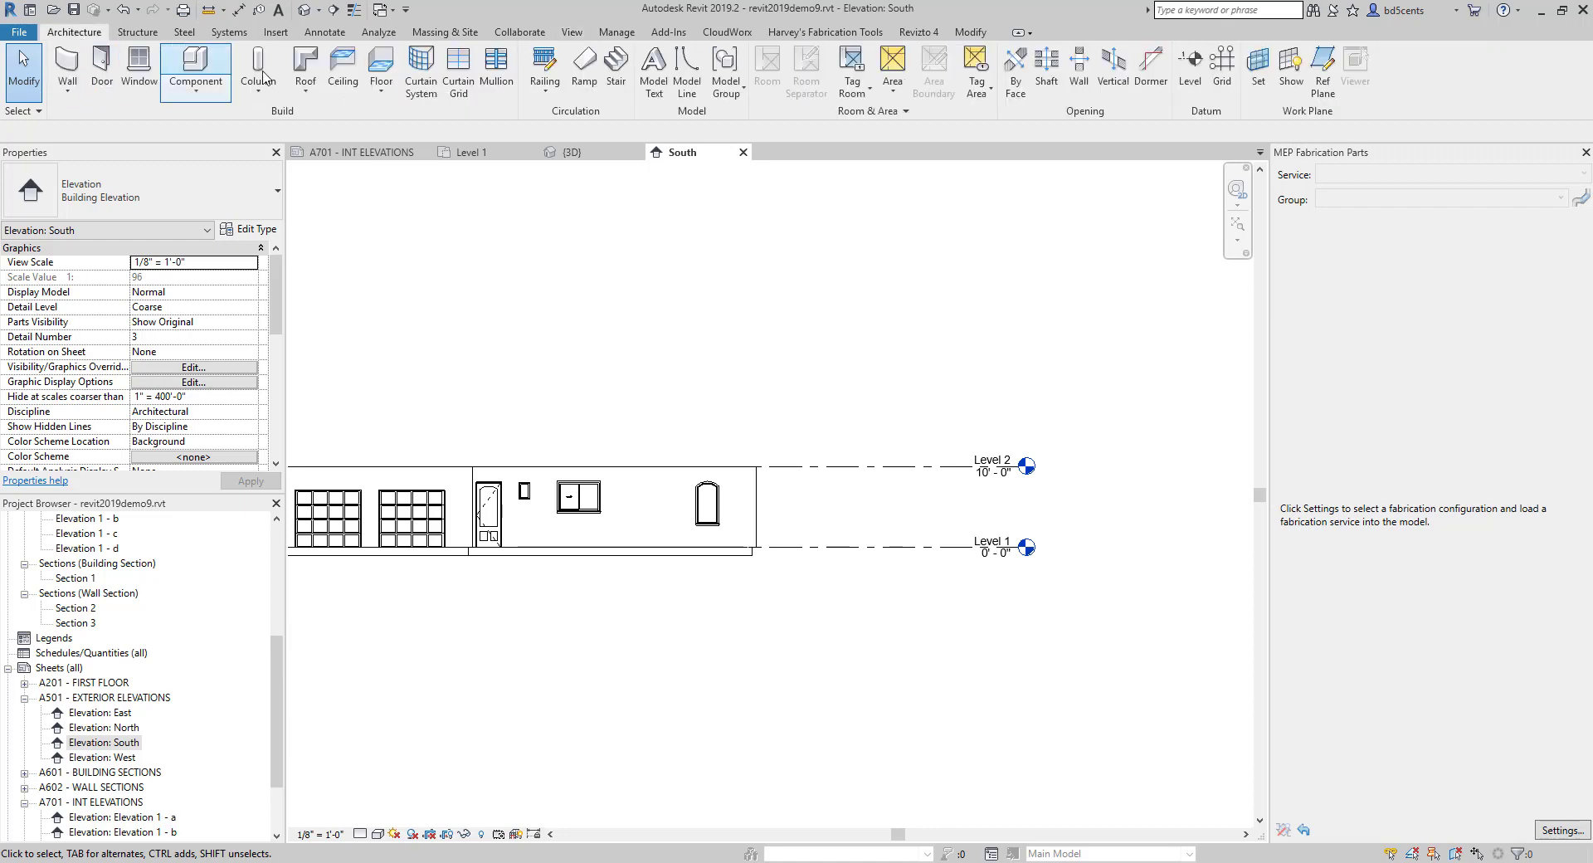
pyautogui.click(1191, 59)
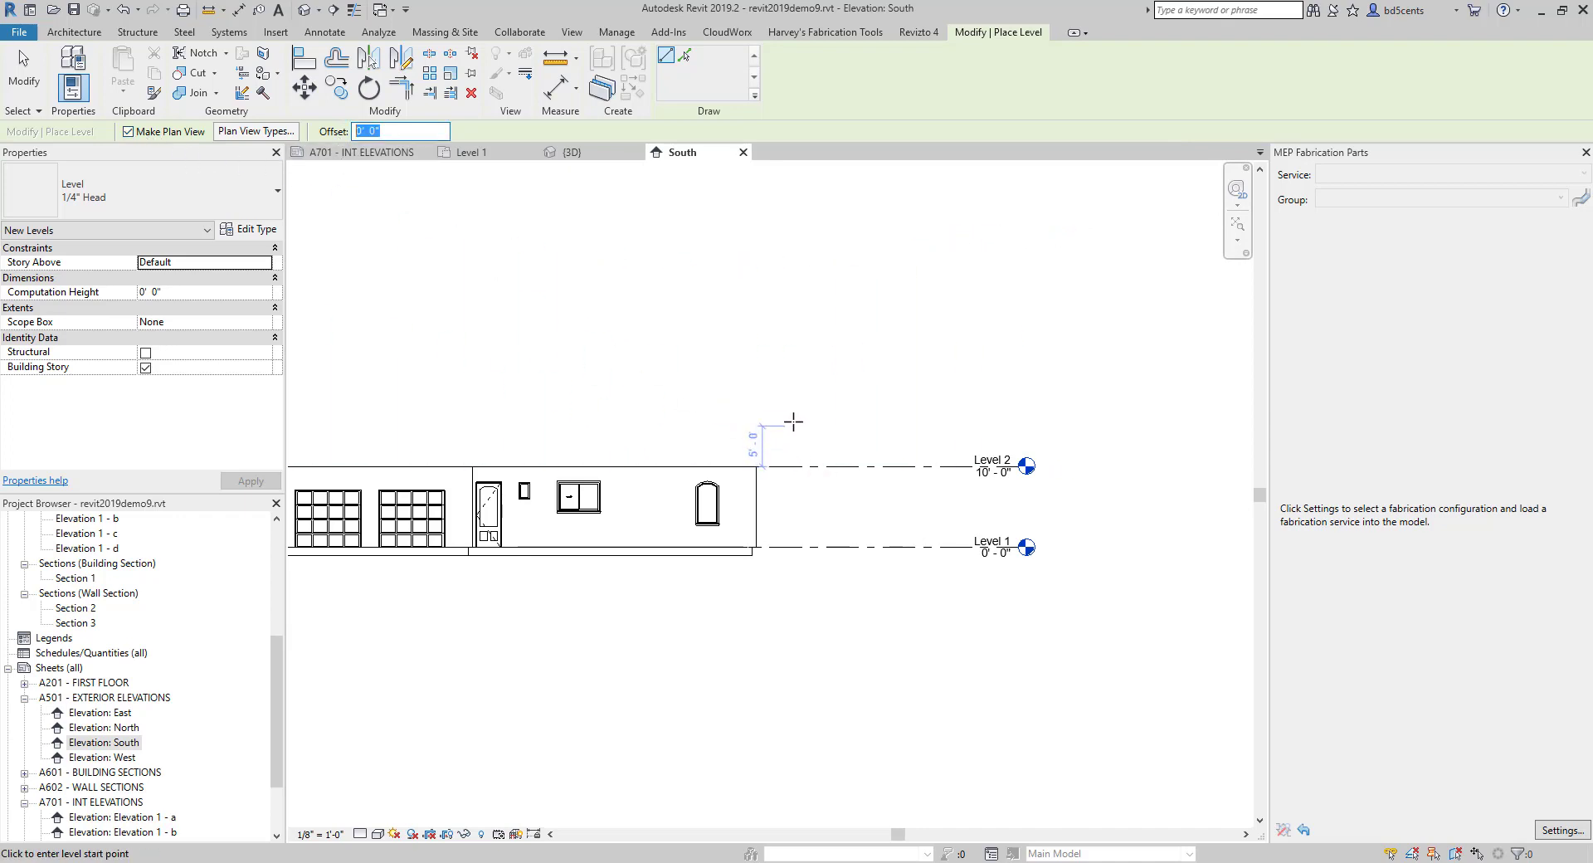
pyautogui.click(780, 386)
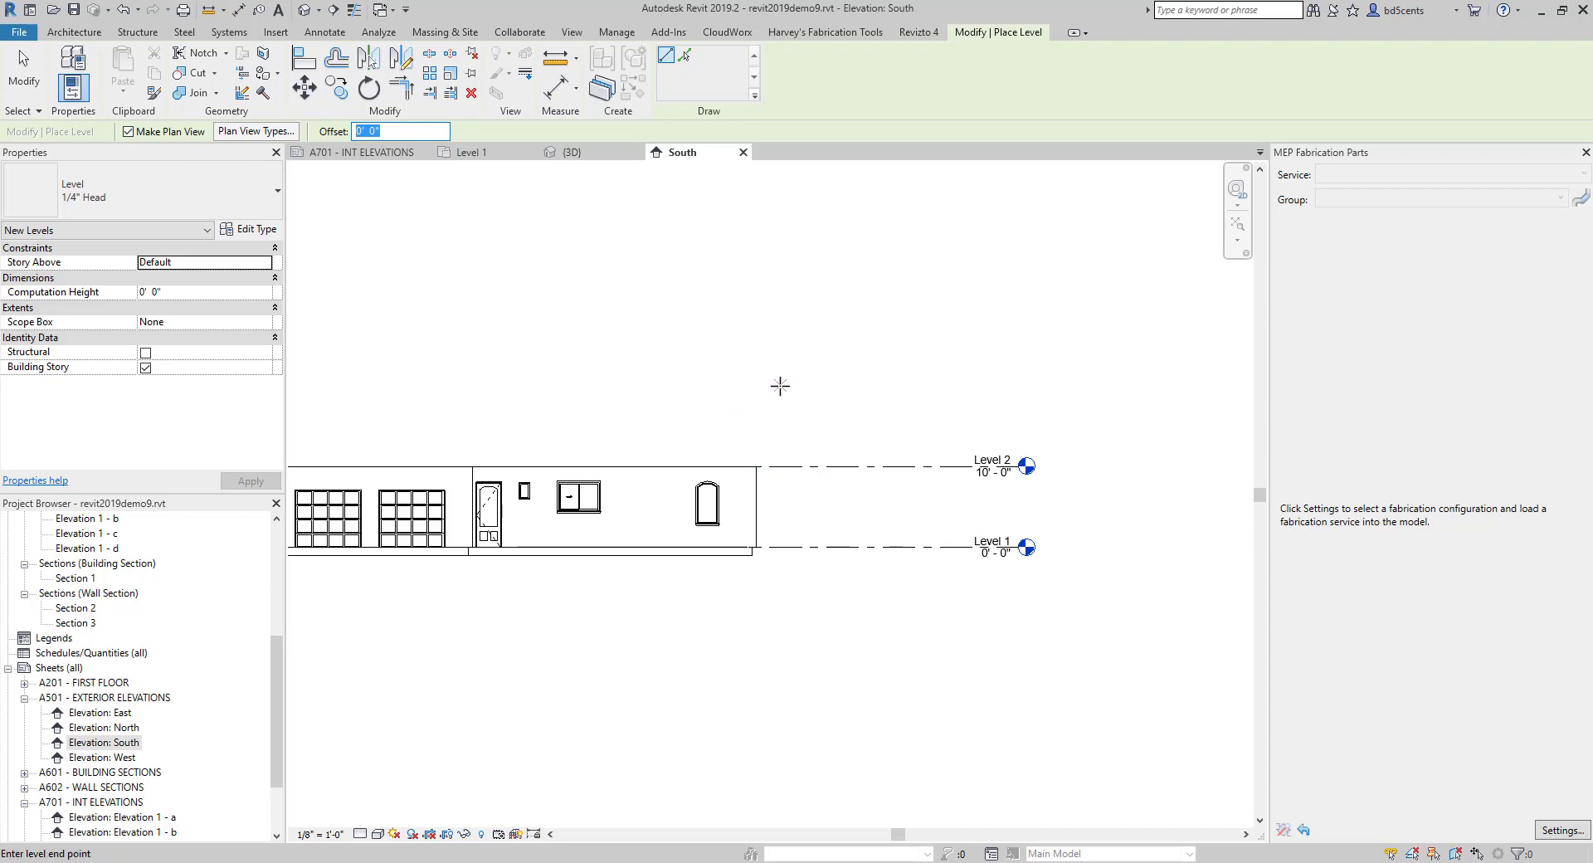
pyautogui.click(1013, 390)
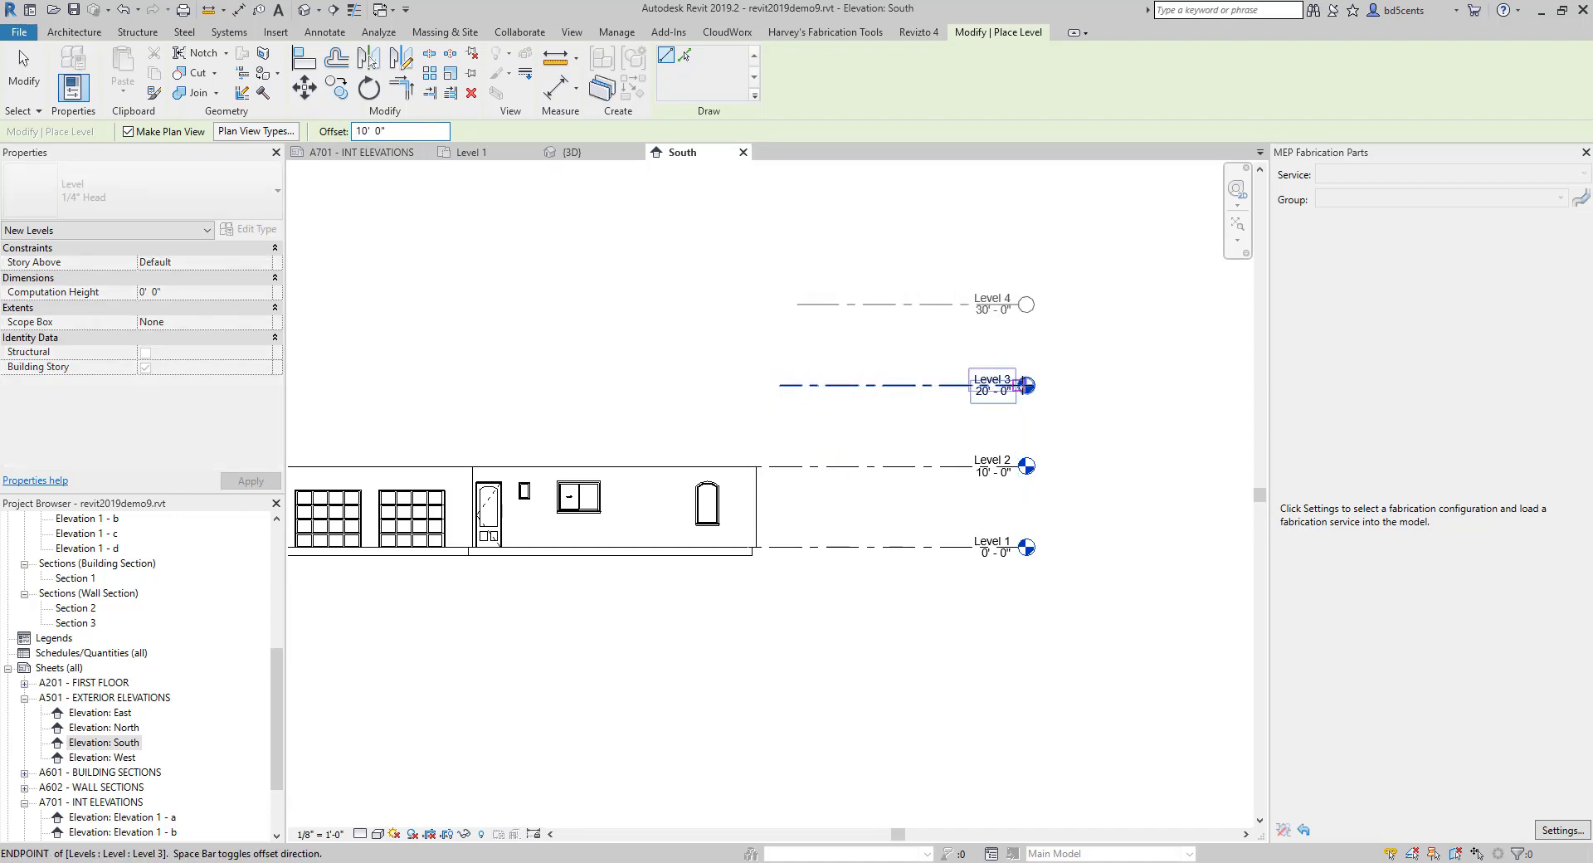
# With a 10' 0" offset, trace each topmost level in turn to add levels at 30' 0", 40' 0", 50' 0" and 60' 0".
pyautogui.click(1023, 385)
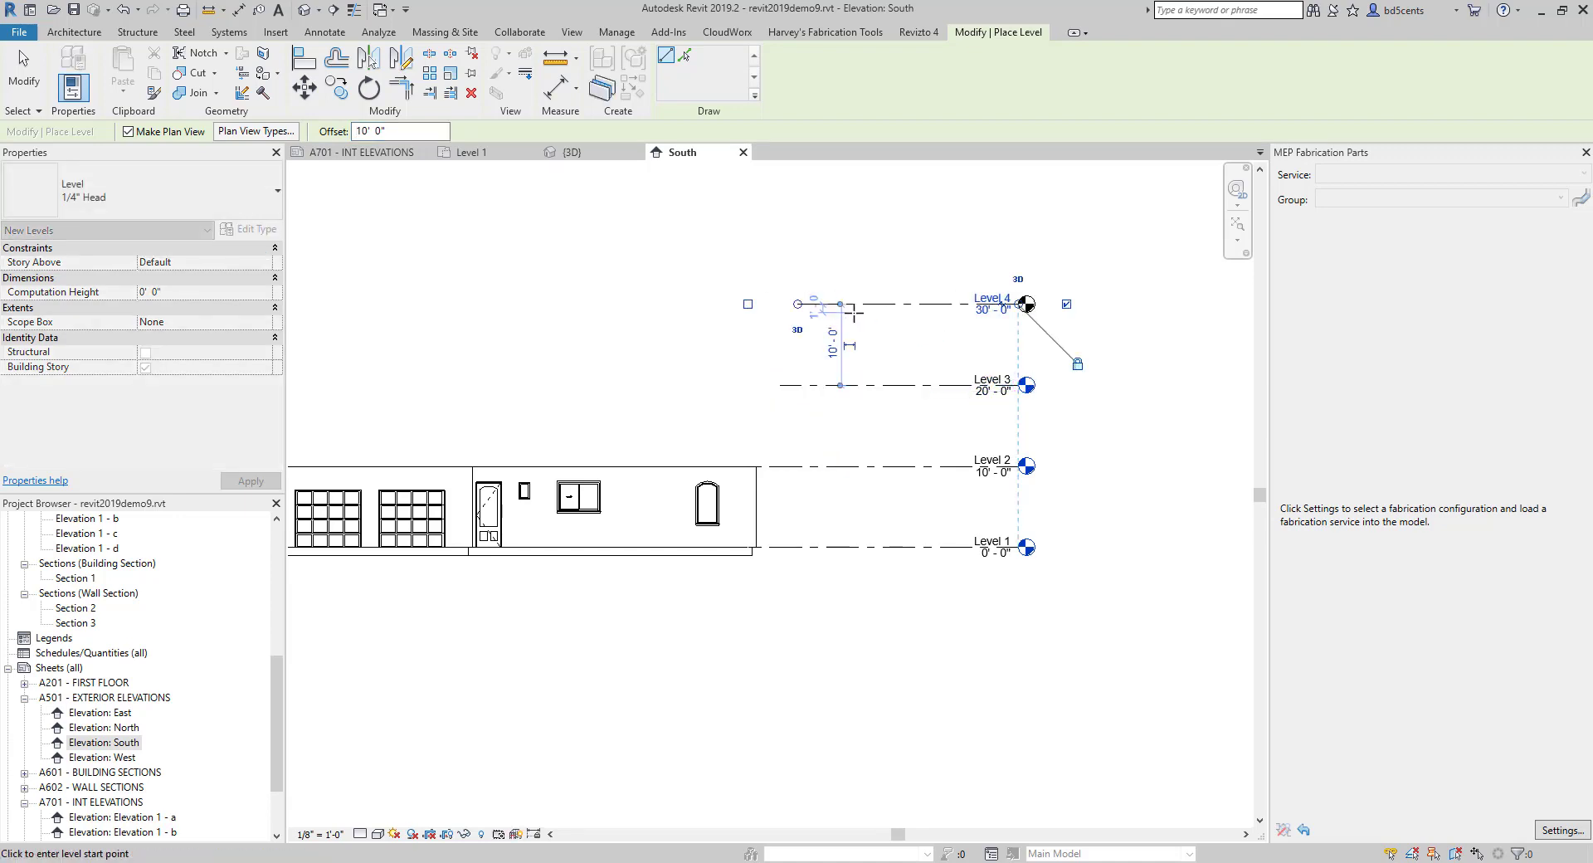
pyautogui.click(805, 304)
pyautogui.click(1023, 304)
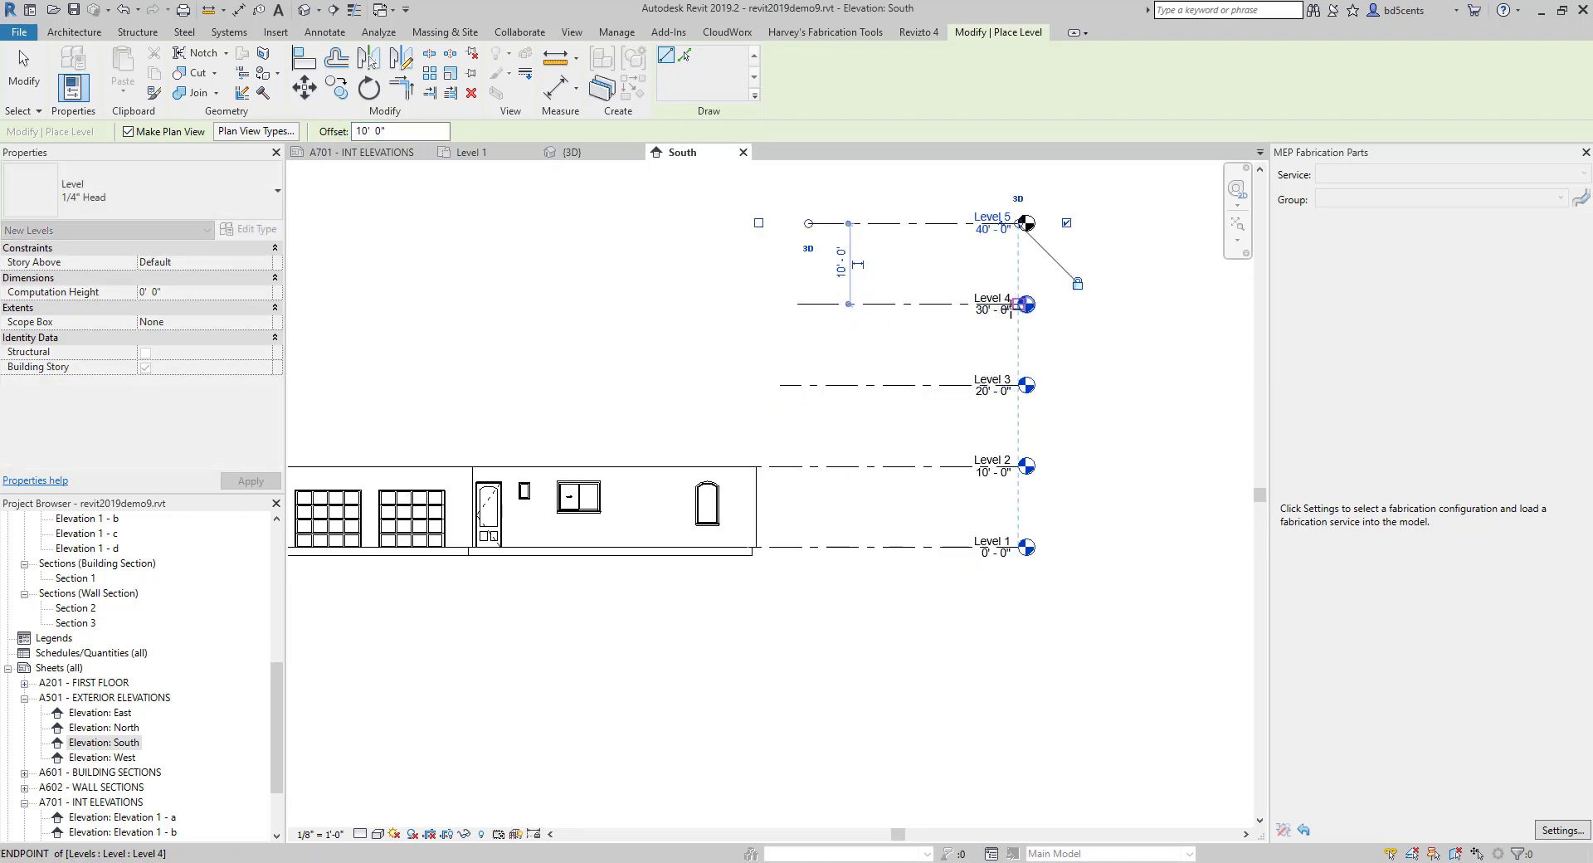
pyautogui.moveTo(890, 363); pyautogui.dragTo(845, 603, button='middle')
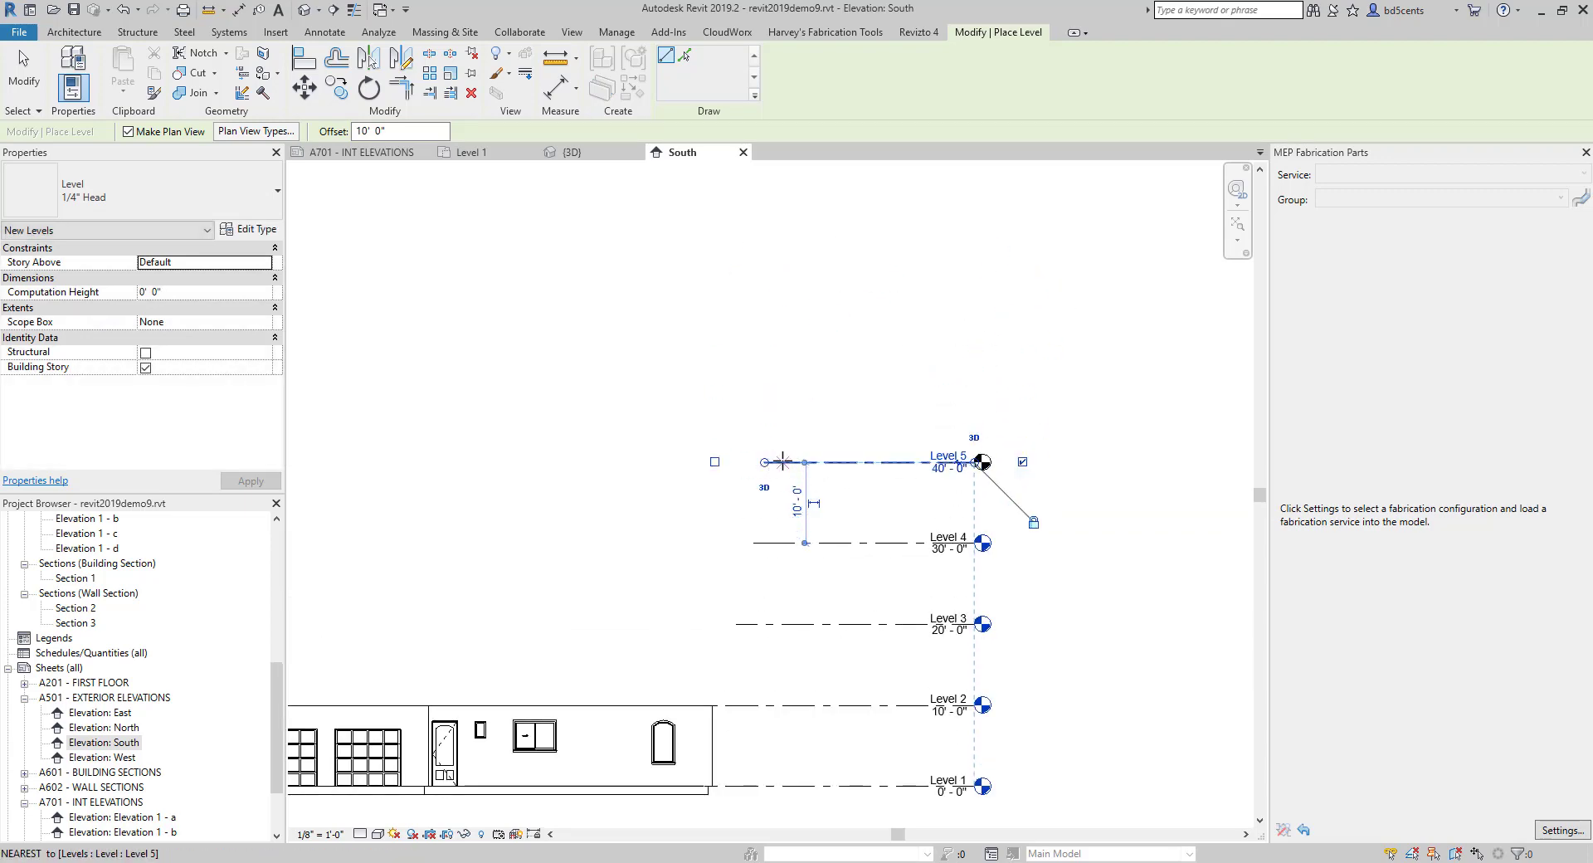
pyautogui.click(973, 462)
pyautogui.moveTo(883, 396); pyautogui.dragTo(873, 437, button='middle')
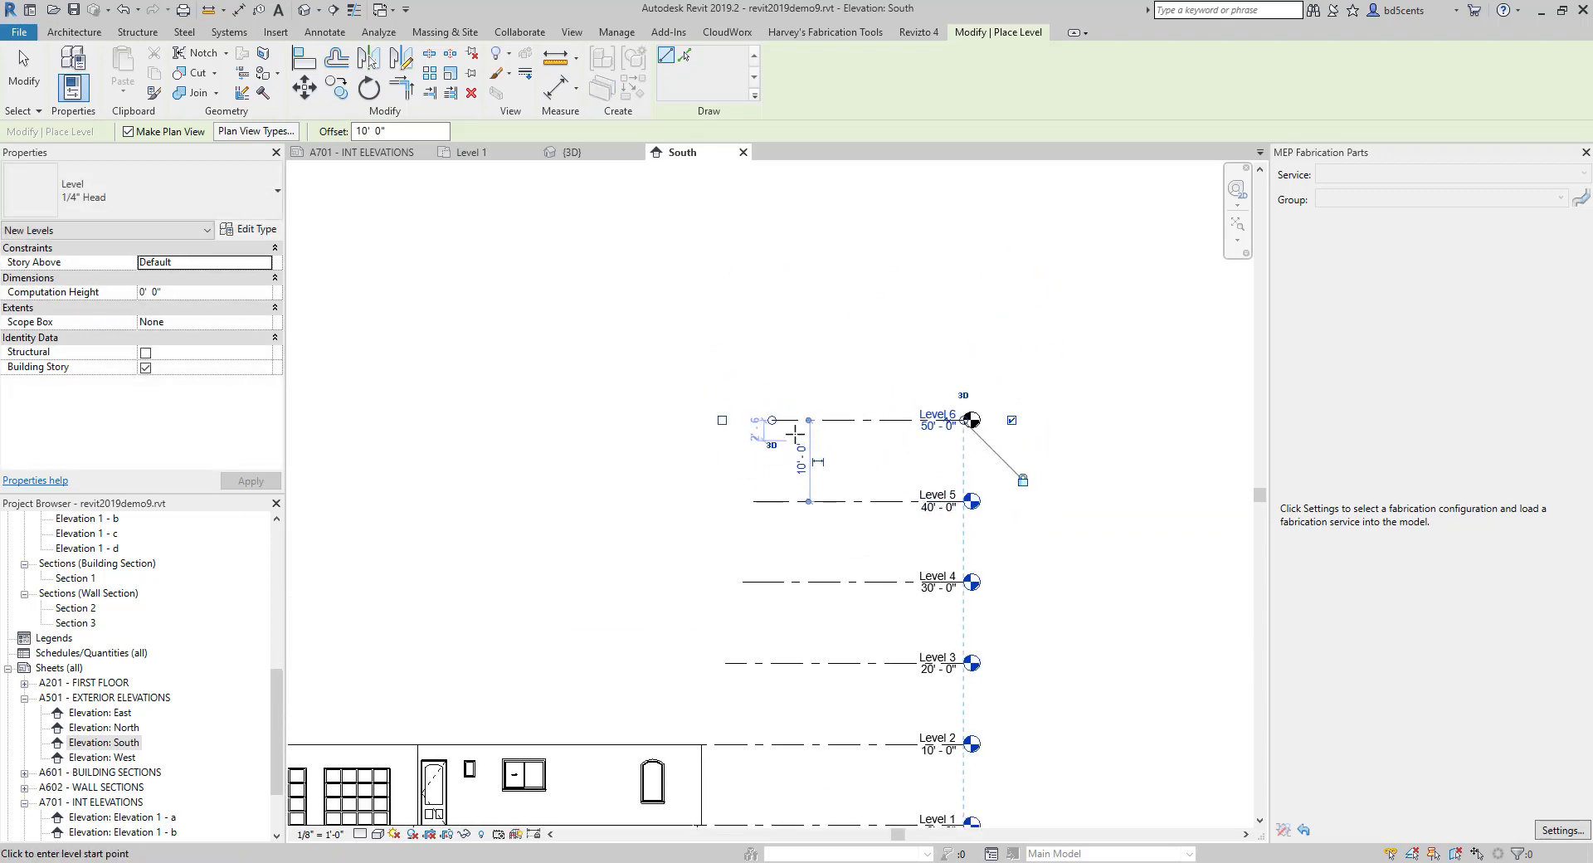
pyautogui.click(789, 421)
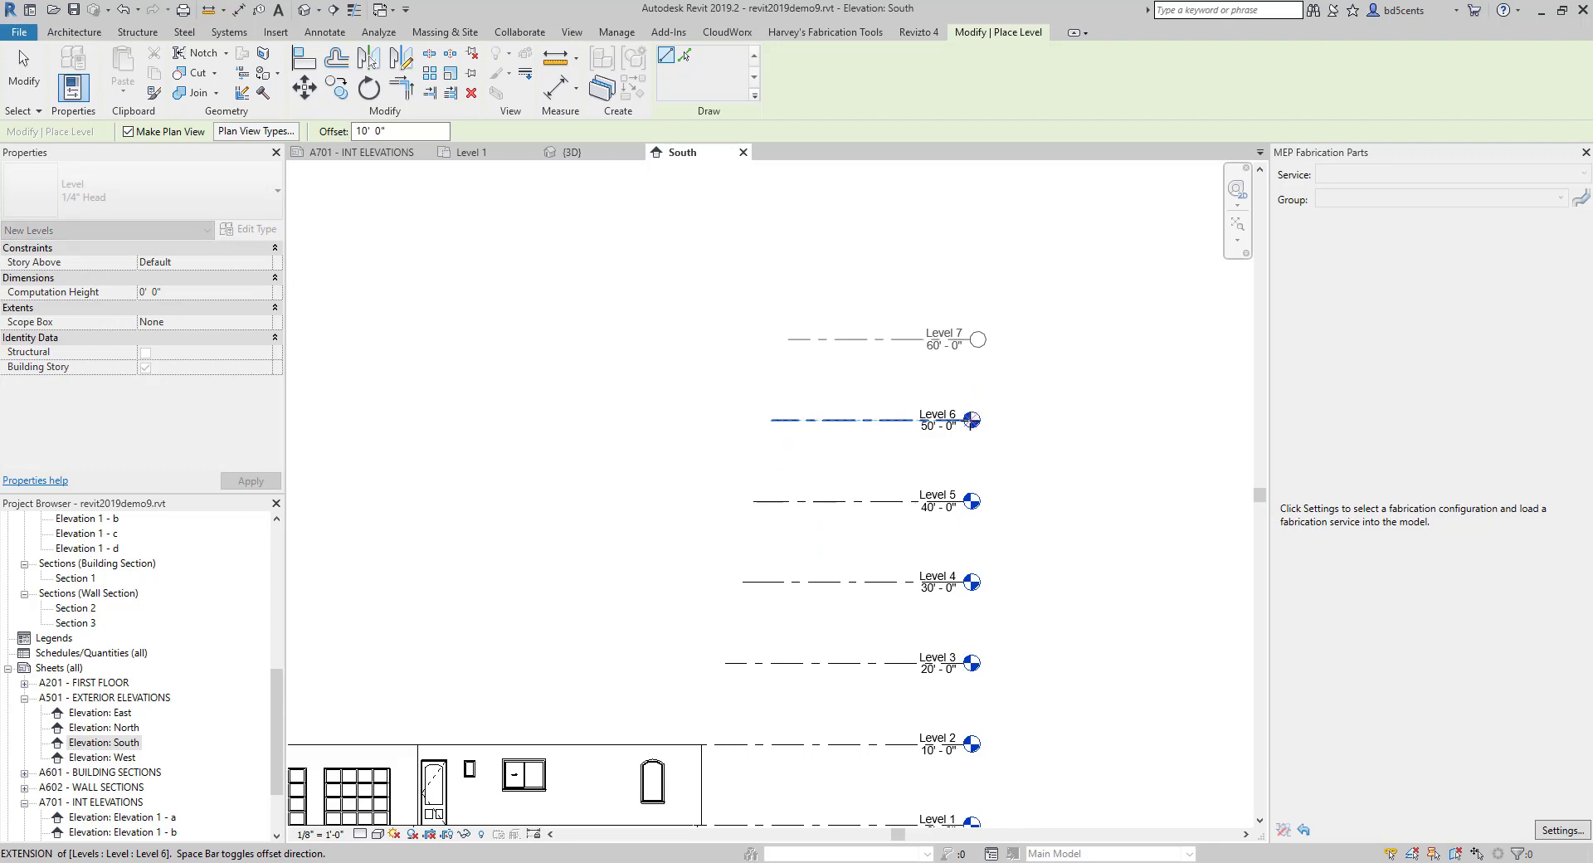
pyautogui.click(965, 420)
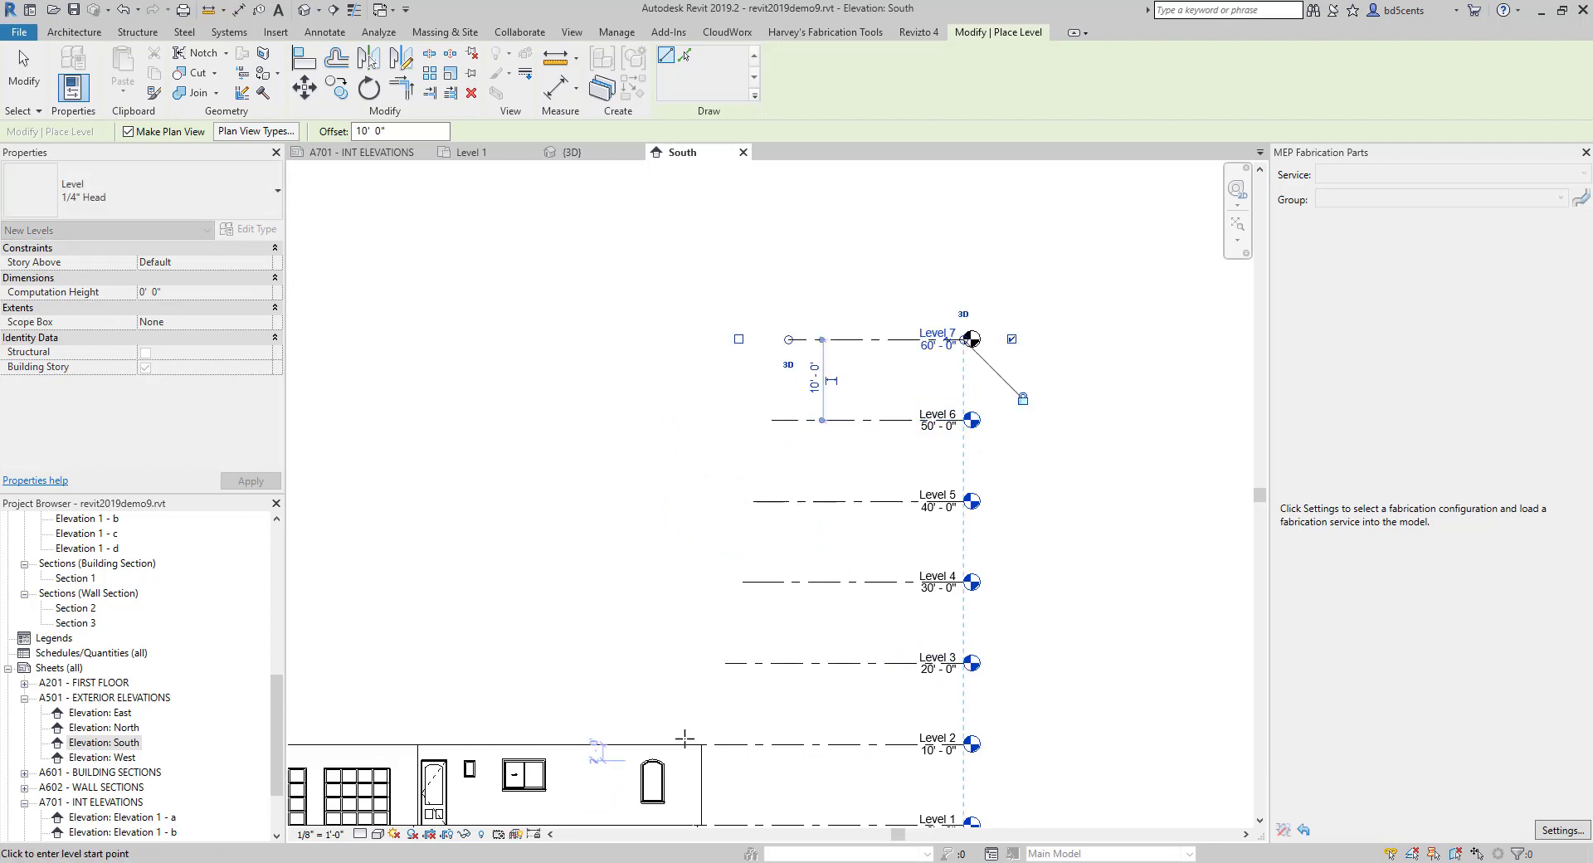
# Set the level offset back to 0 and draw another level 10' above the topmost one, at 70' 0".
pyautogui.scroll(-2, 830, 531)
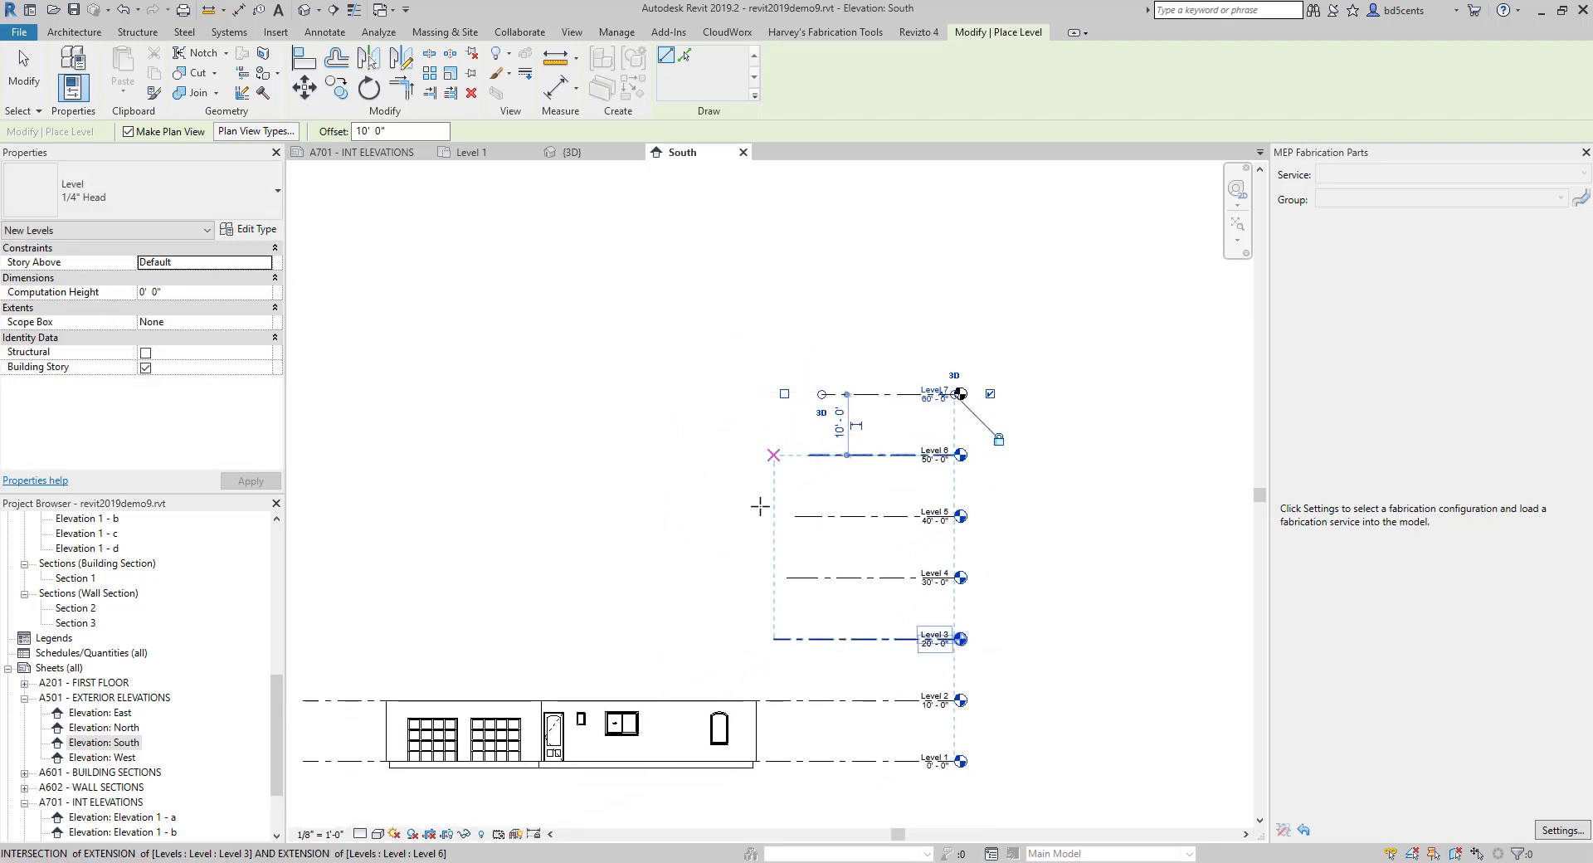
pyautogui.scroll(2, 796, 427)
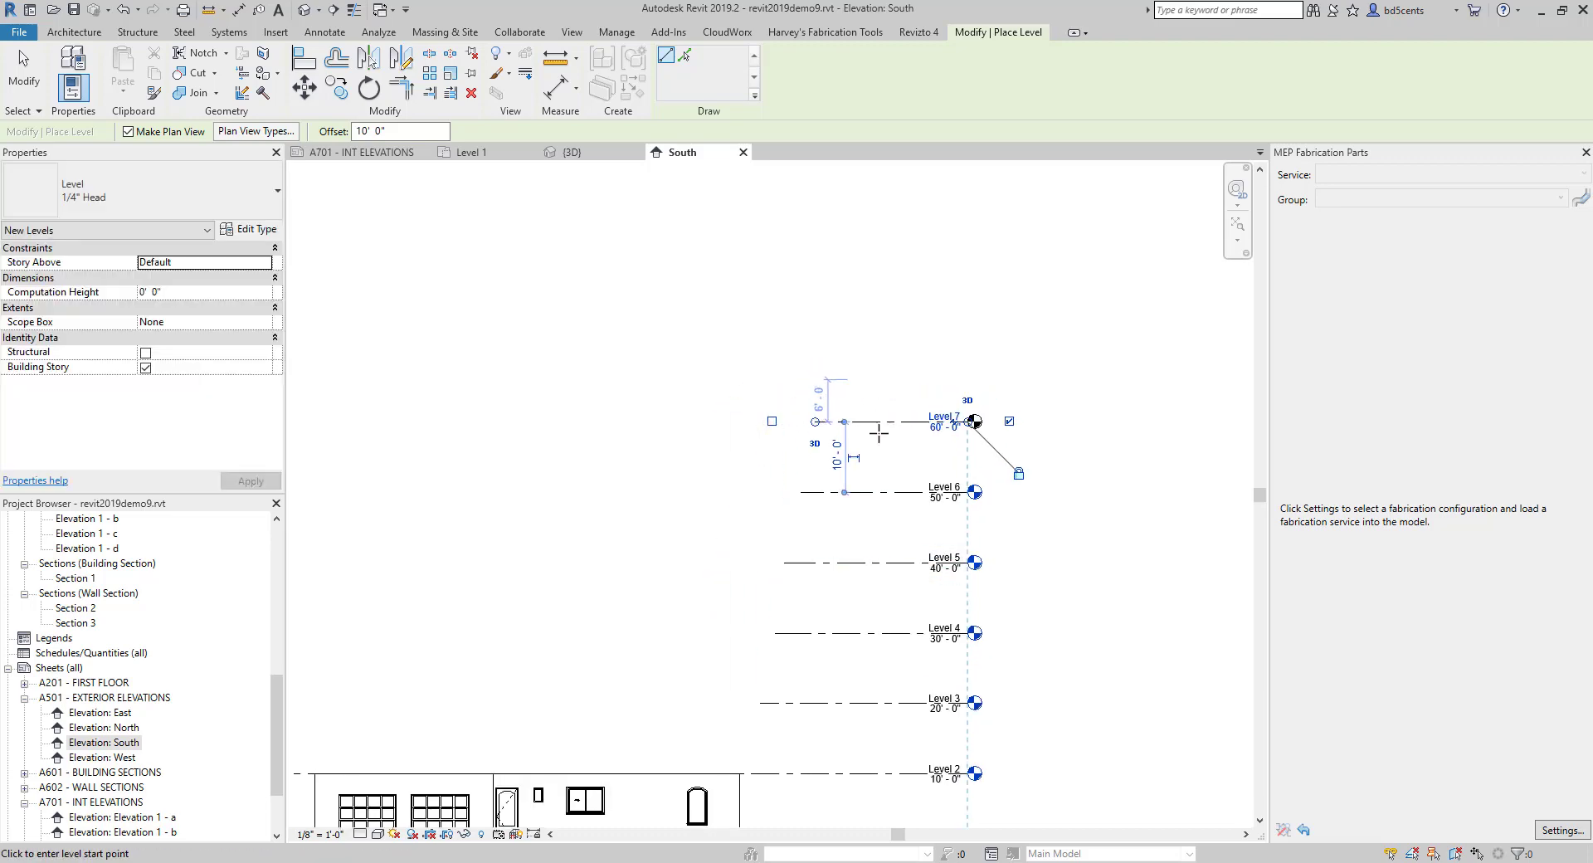
pyautogui.scroll(-2, 871, 393)
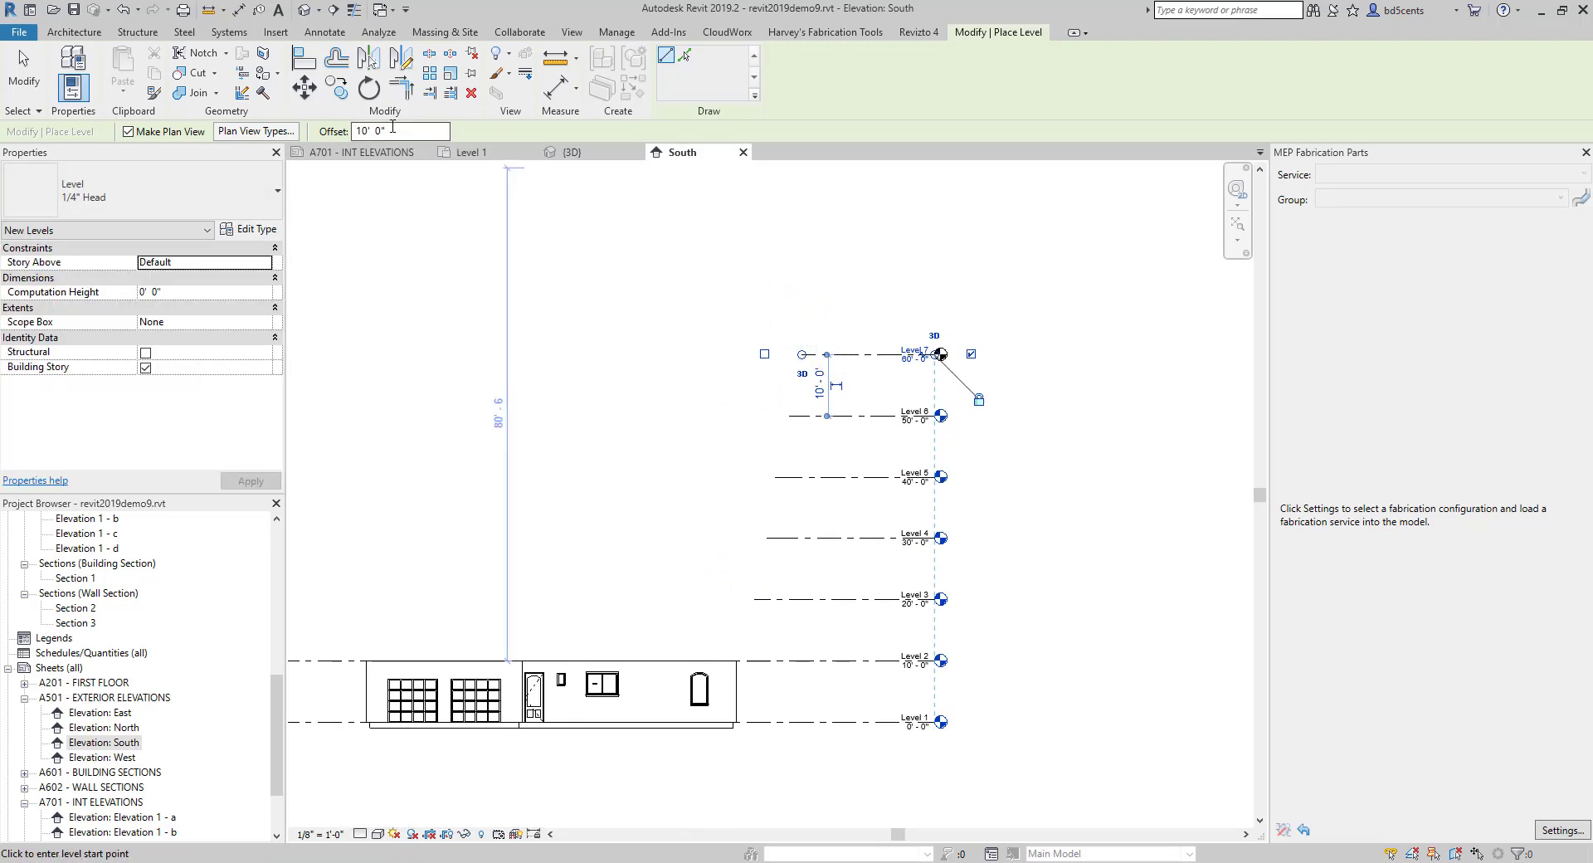
pyautogui.write('0')
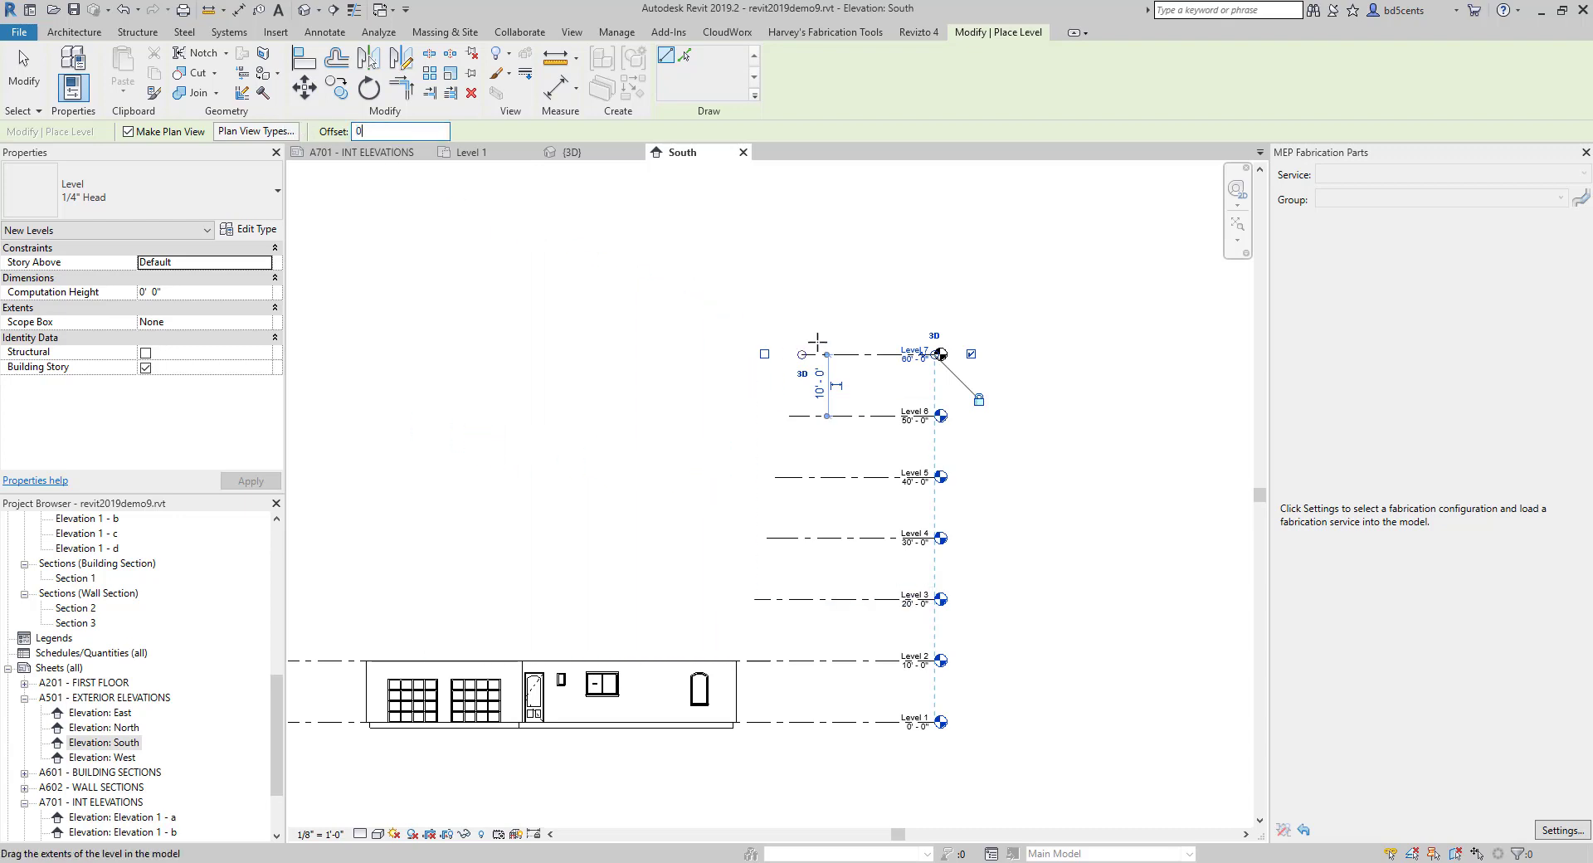
pyautogui.click(803, 294)
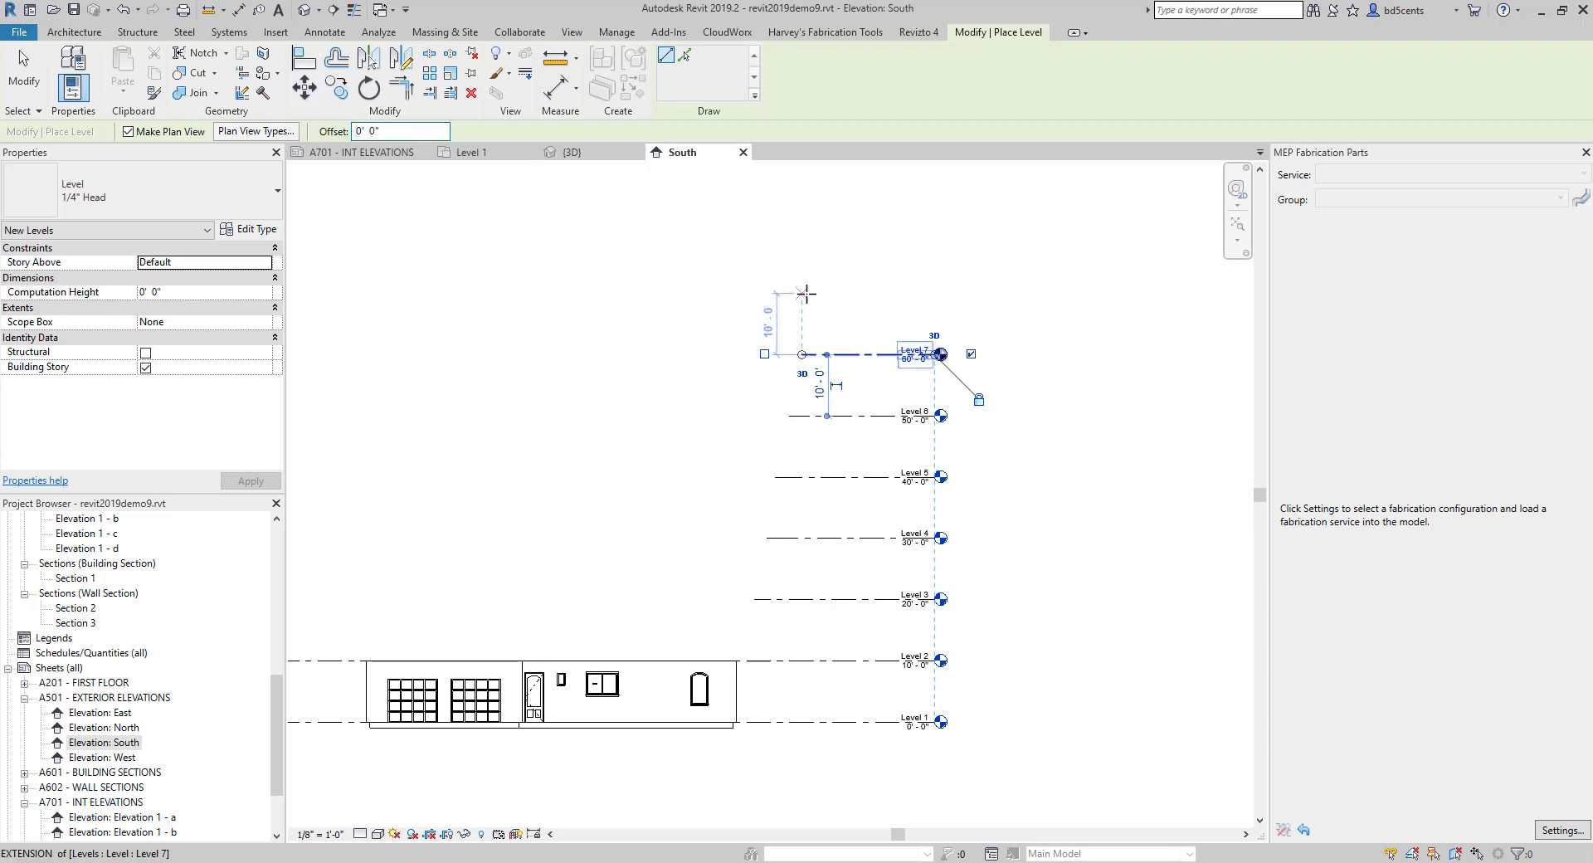
pyautogui.click(936, 294)
pyautogui.press('Escape')
pyautogui.press('Escape')
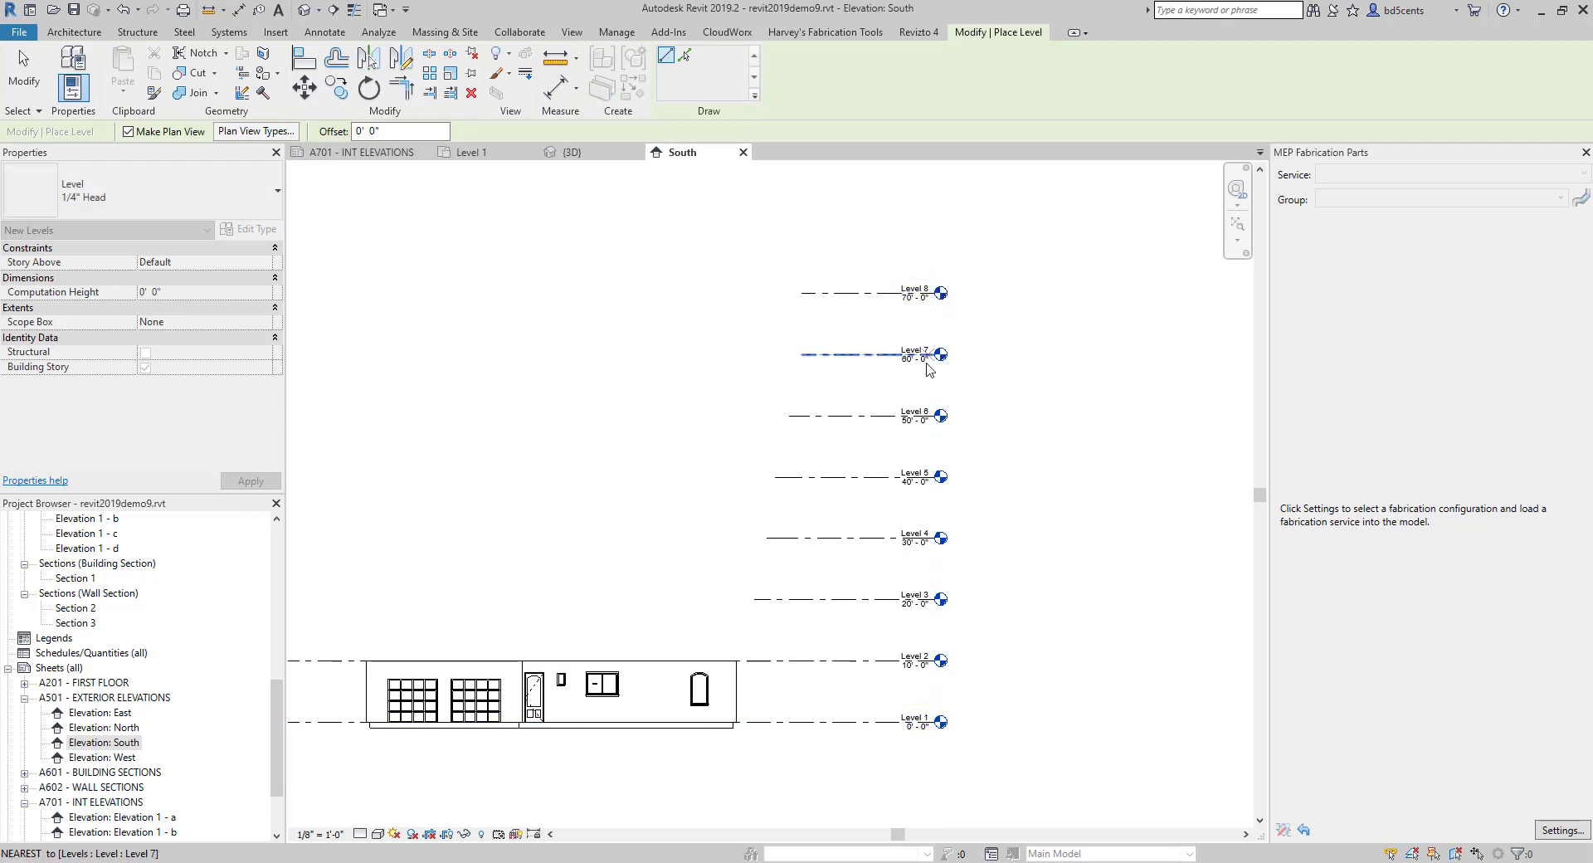
# Turn the temporary dimension between the two topmost levels into a permanent dimension.
pyautogui.click(841, 304)
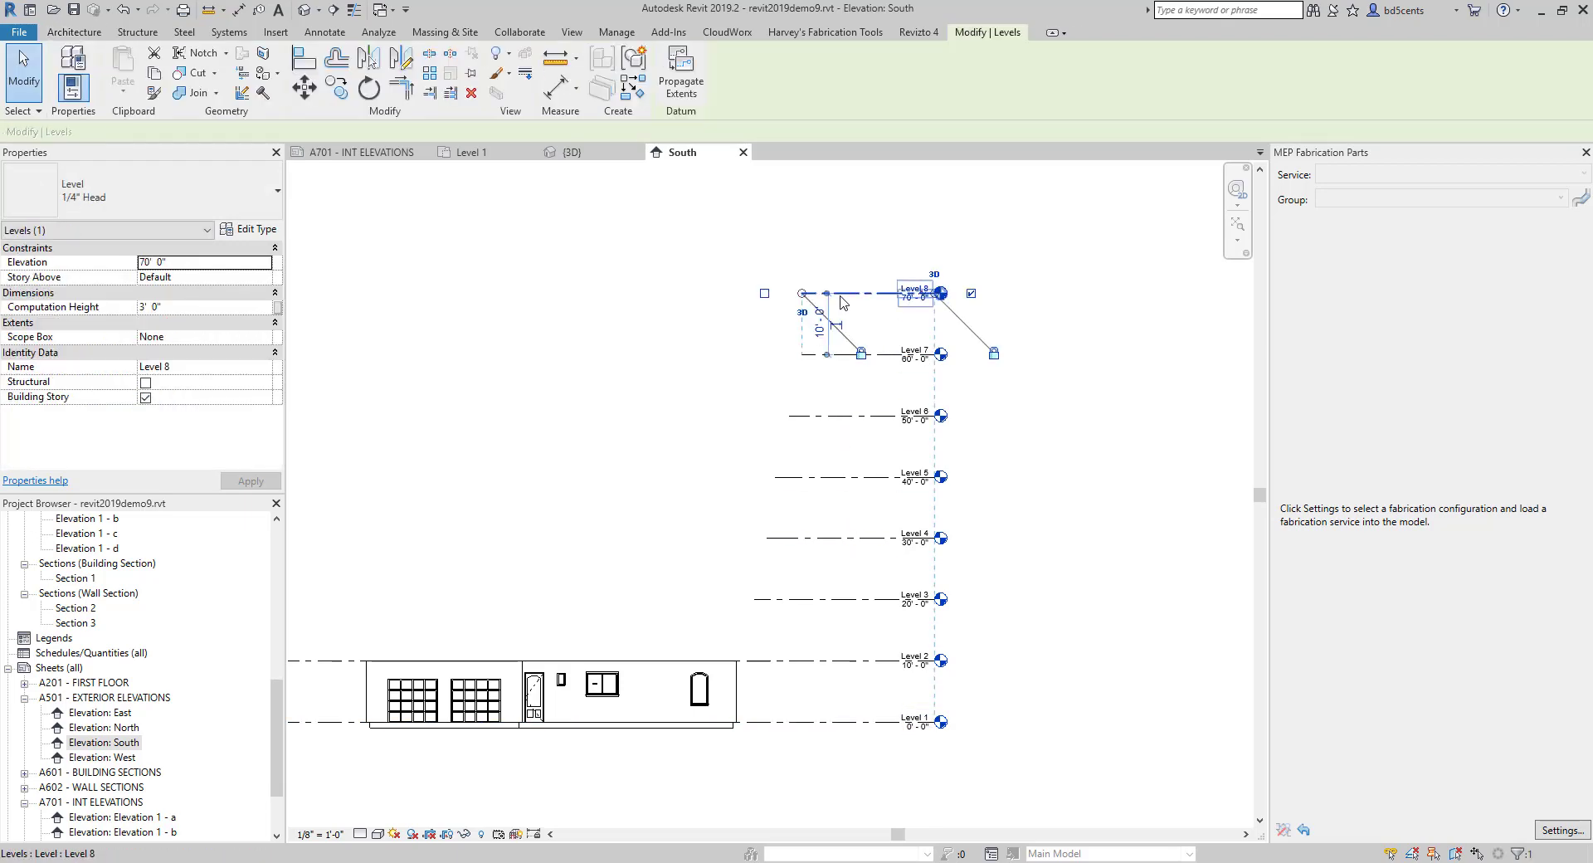
pyautogui.click(823, 324)
pyautogui.press('Escape')
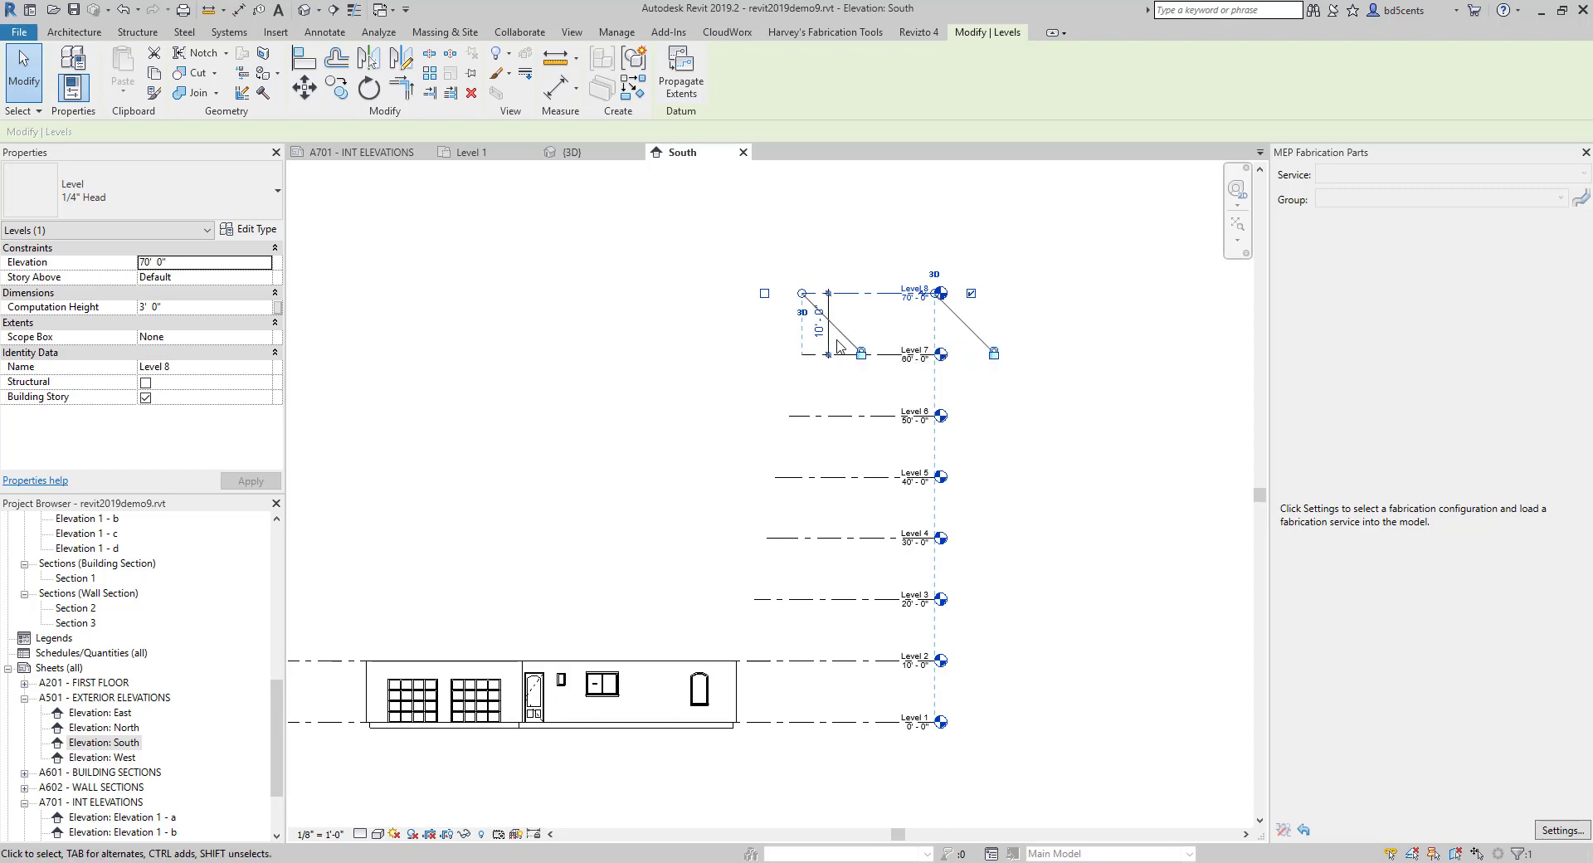
pyautogui.click(820, 330)
pyautogui.click(747, 392)
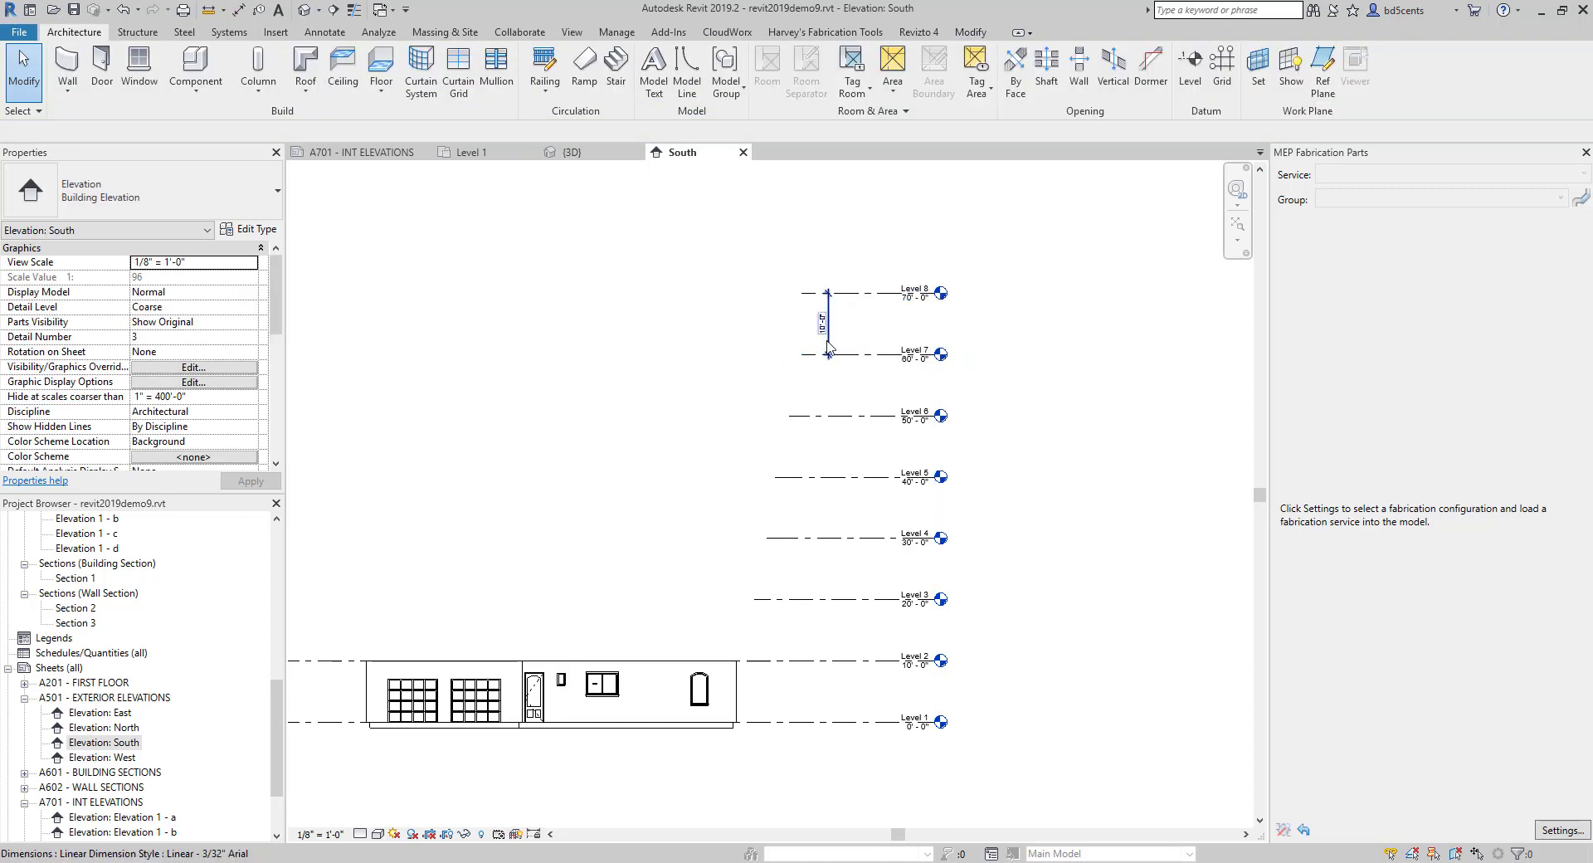
# Try to extend the dimension down to Level 2 by editing its witness lines and picking the levels below.
pyautogui.click(826, 348)
pyautogui.click(889, 90)
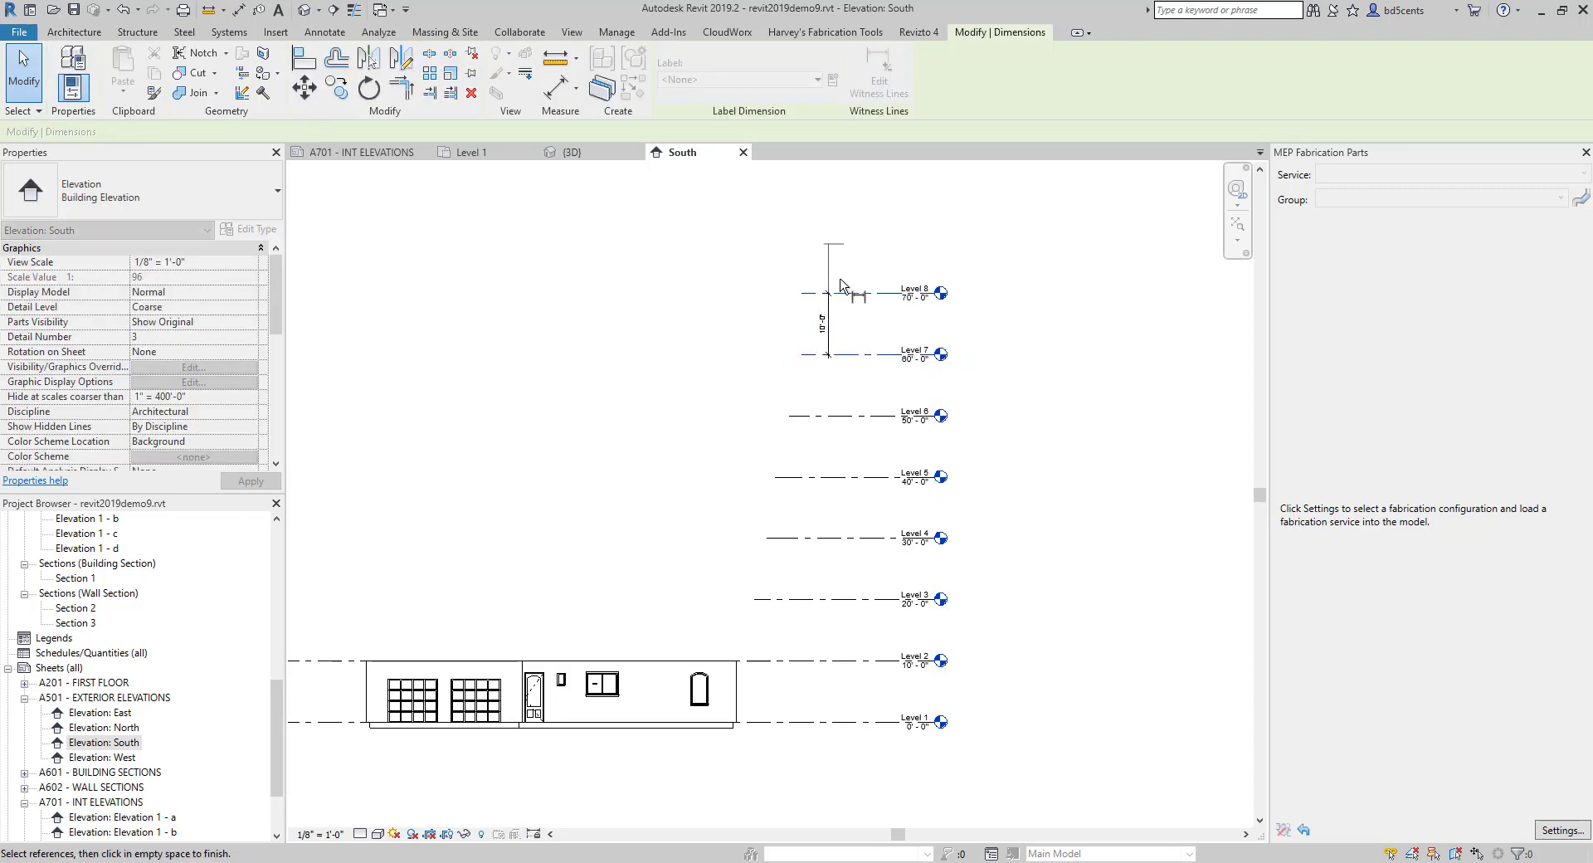
pyautogui.click(829, 415)
pyautogui.click(829, 477)
pyautogui.click(828, 538)
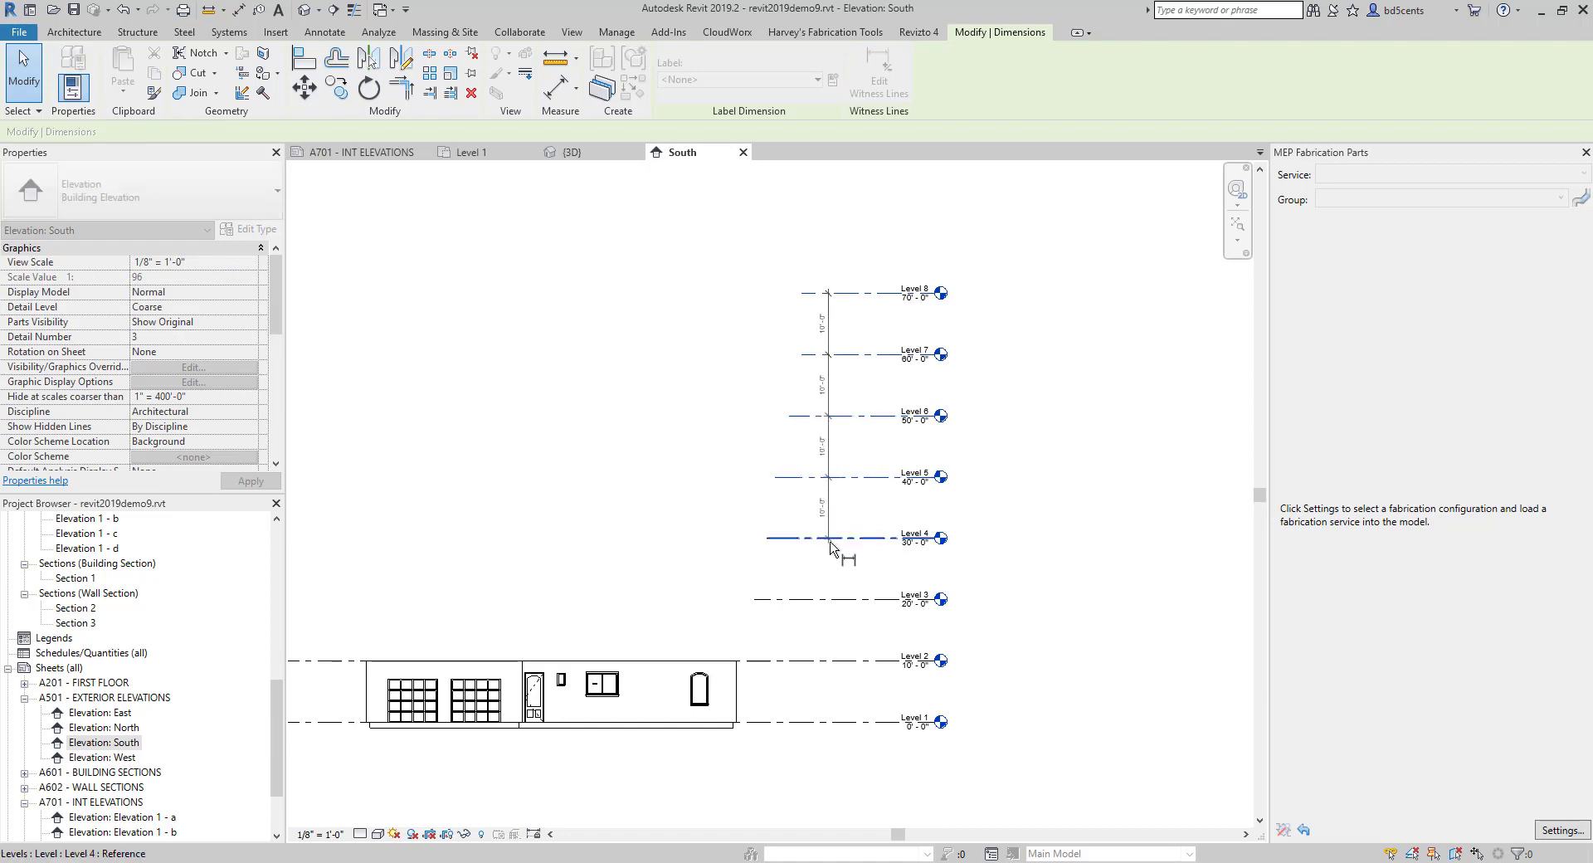
pyautogui.click(828, 600)
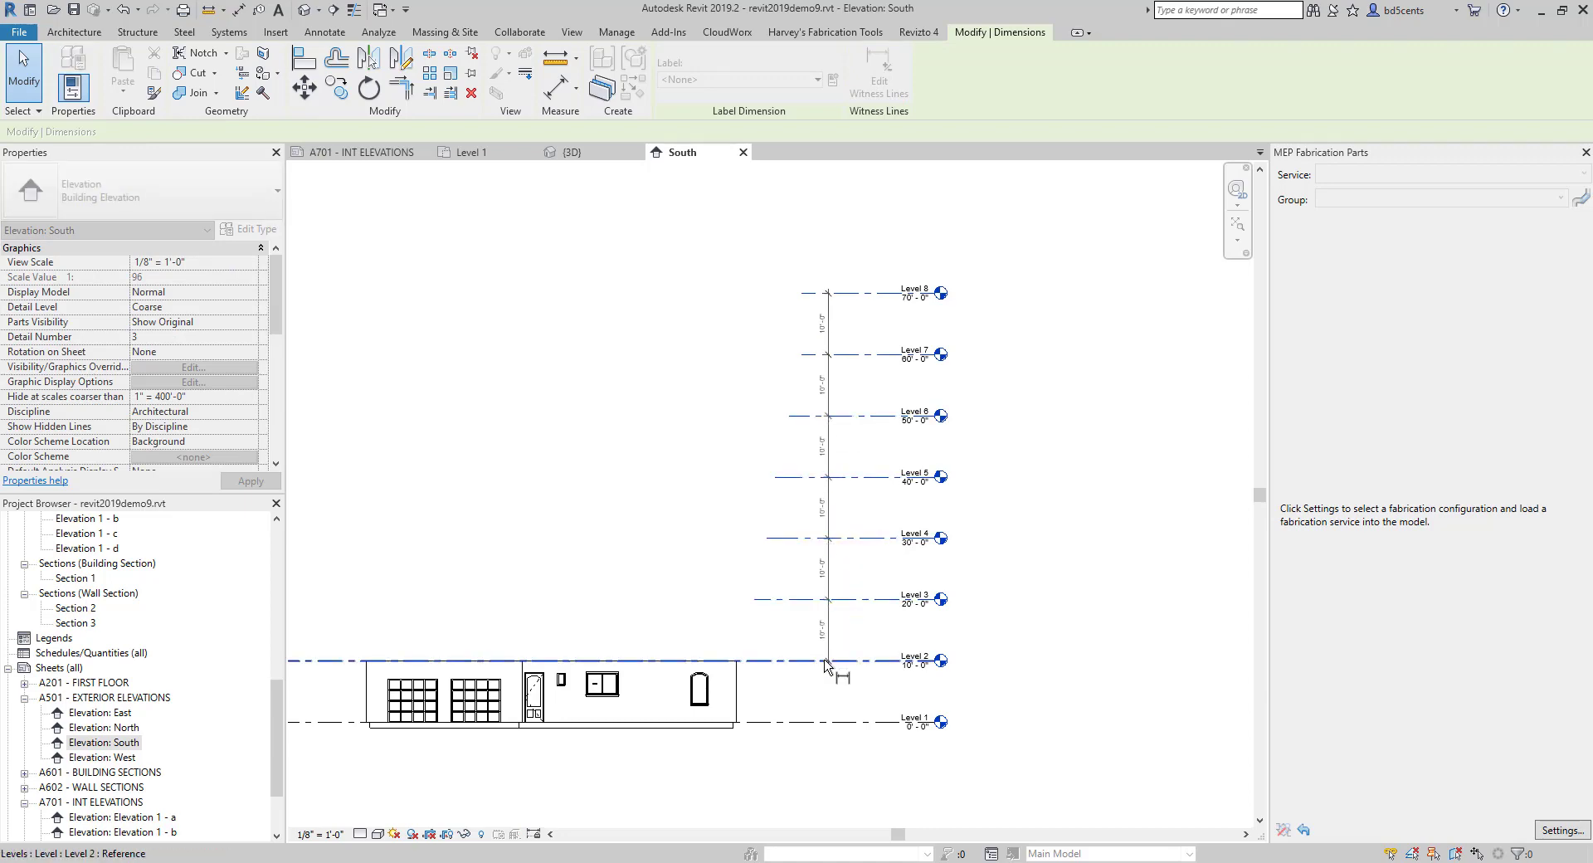
pyautogui.press('Escape')
pyautogui.press('Escape')
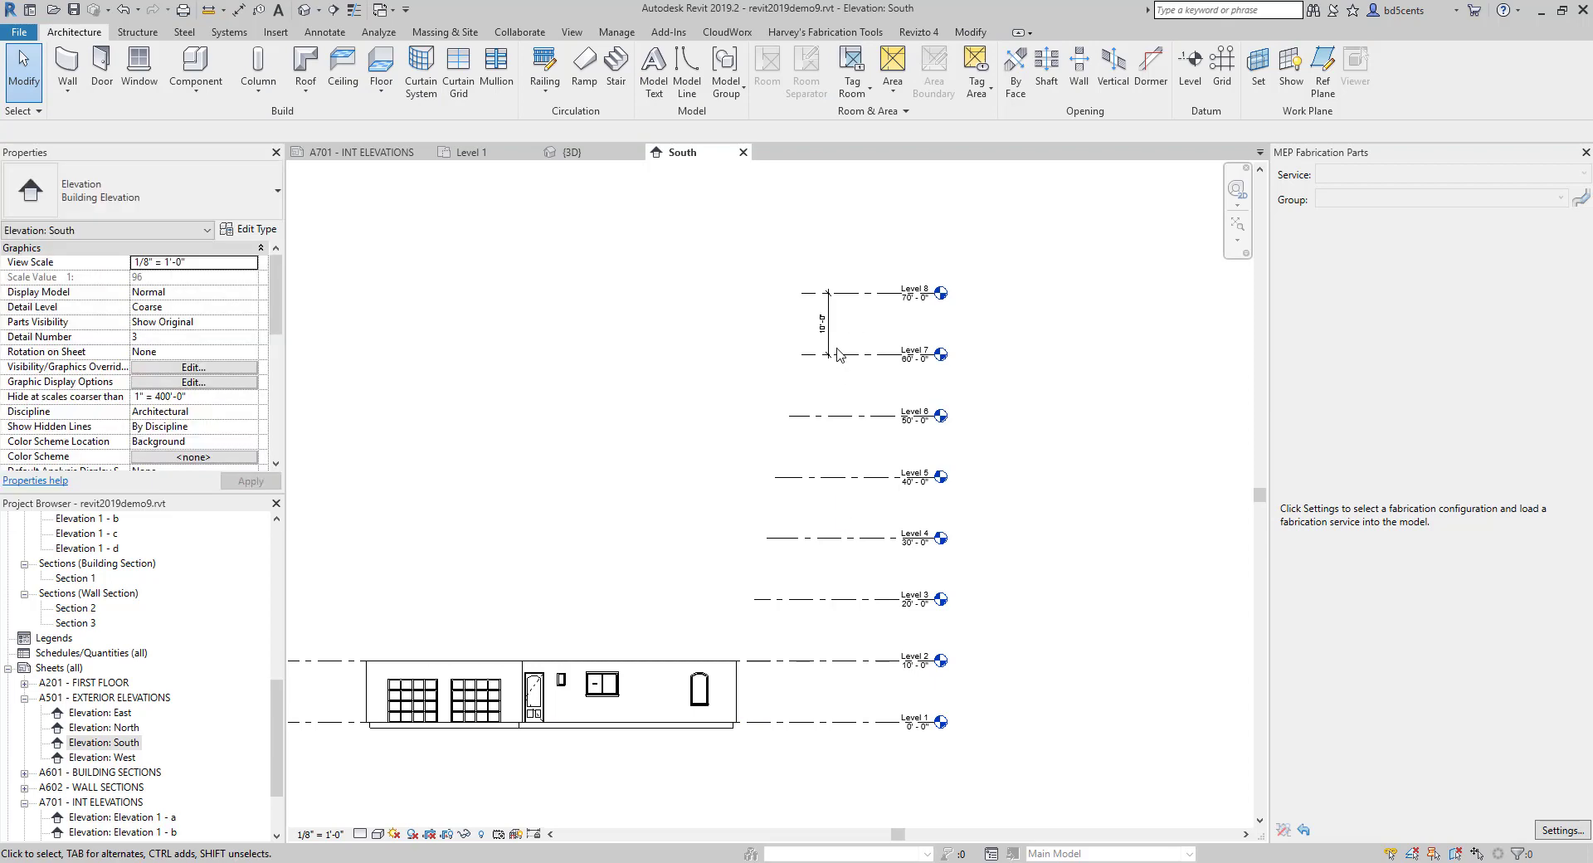
# Delete the permanent dimension between the two topmost levels.
pyautogui.click(828, 342)
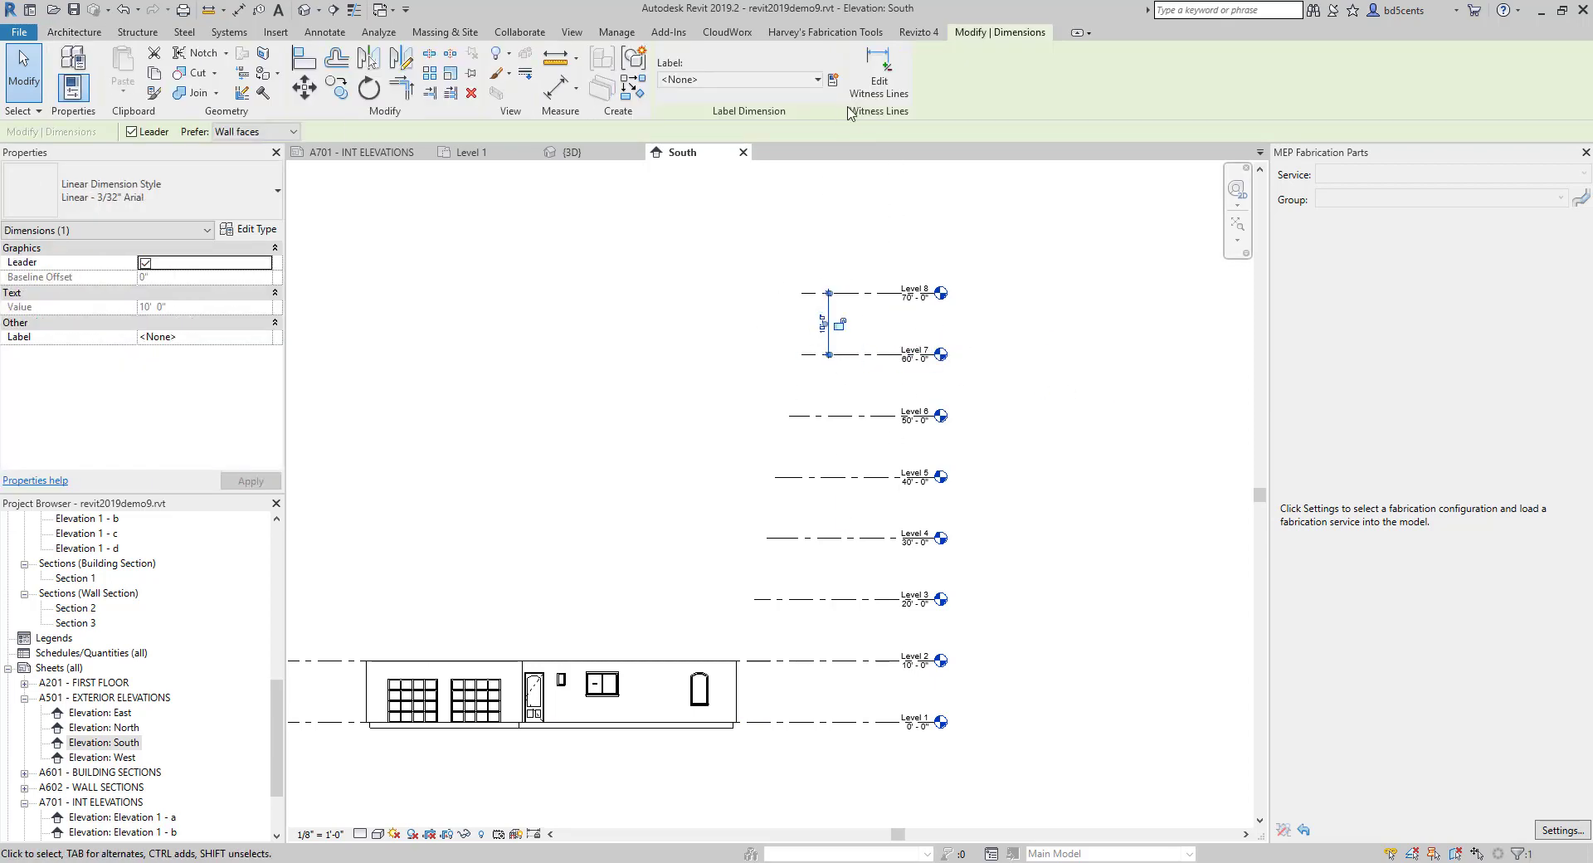
pyautogui.press('Delete')
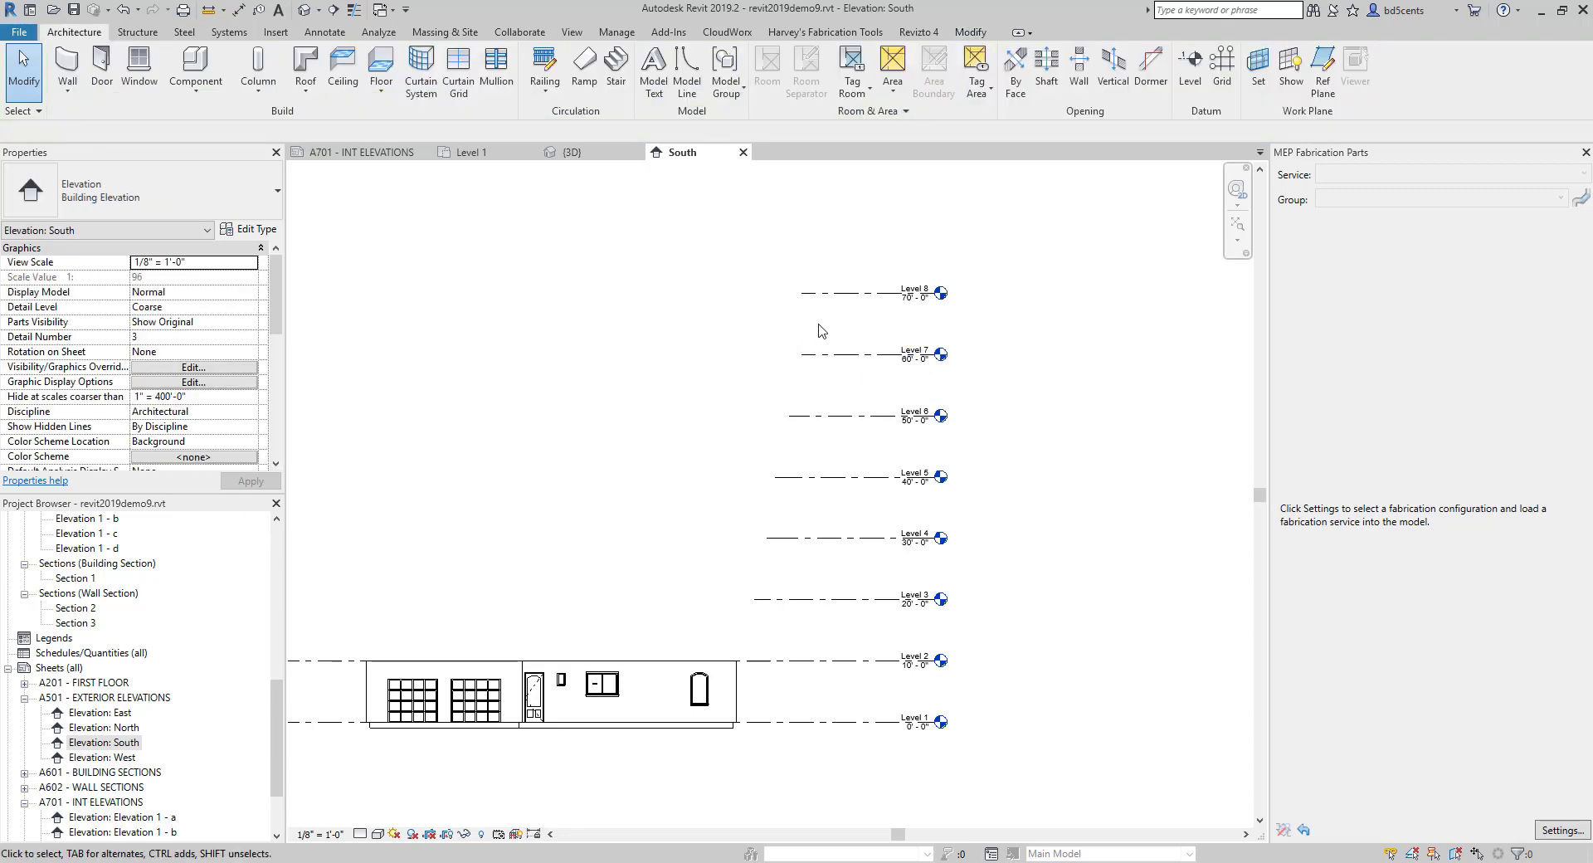
pyautogui.click(831, 294)
pyautogui.scroll(1, 830, 293)
pyautogui.scroll(-1, 758, 320)
pyautogui.click(772, 350)
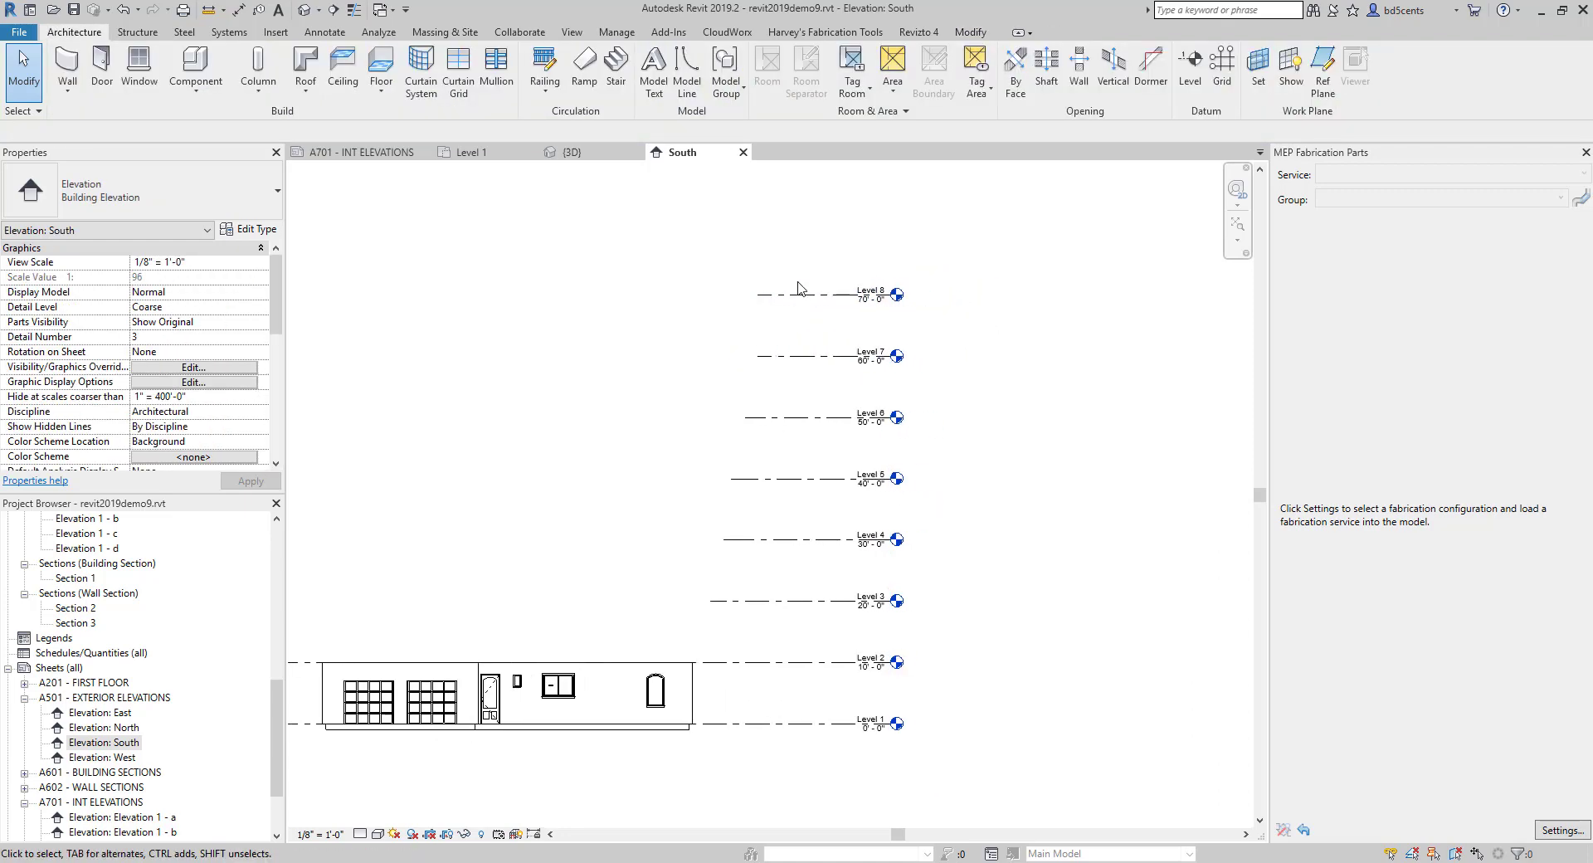
# Stretch the topmost level's free end outward in stages, aligning and locking it with the ends of the levels down to Level 3.
pyautogui.scroll(2, 784, 328)
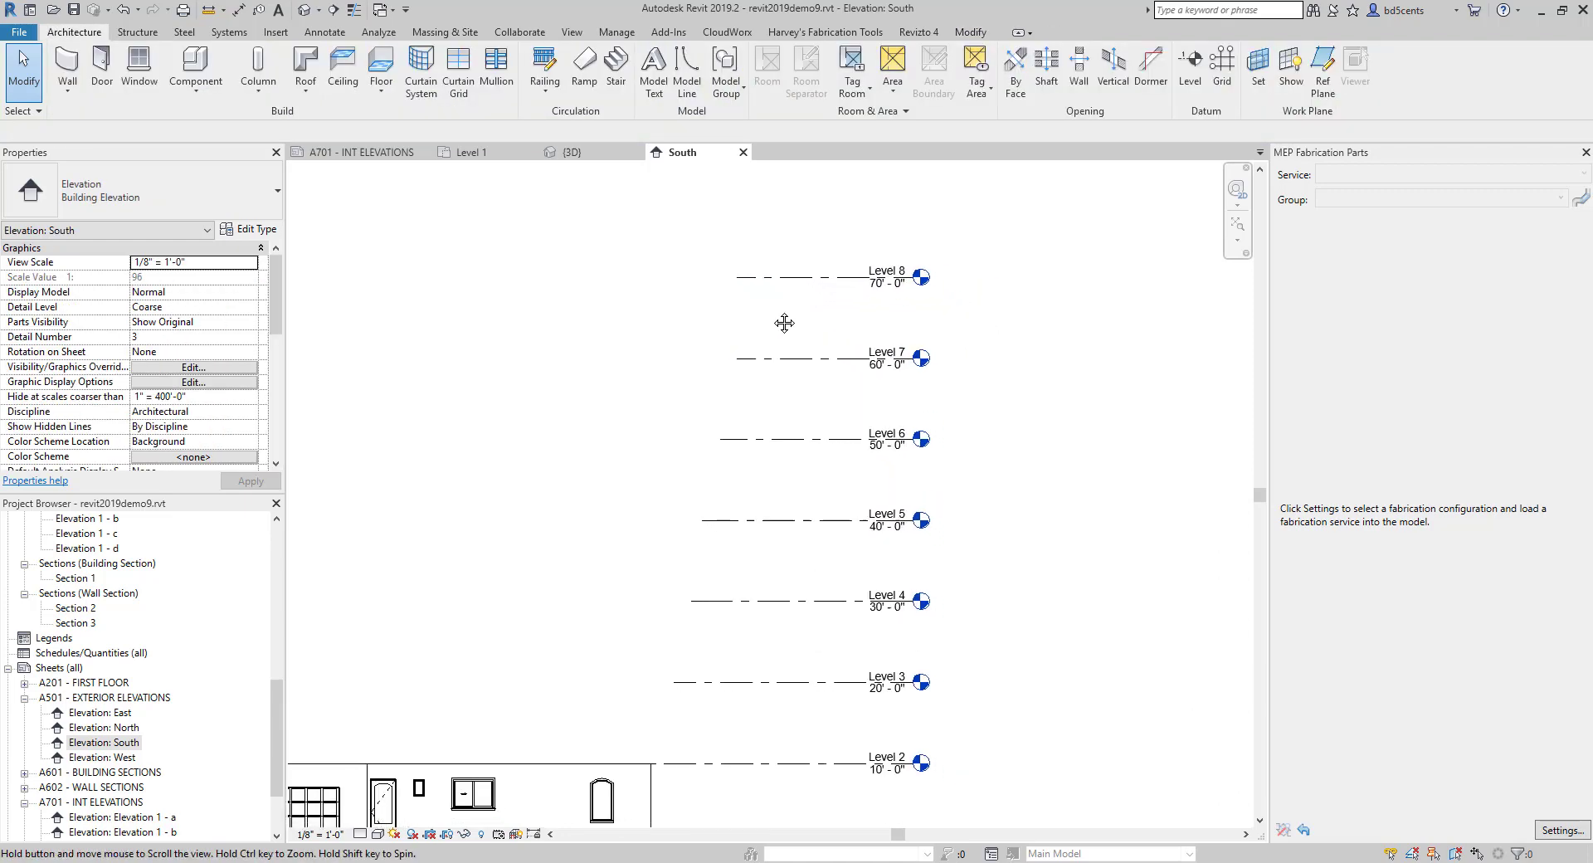
pyautogui.click(826, 279)
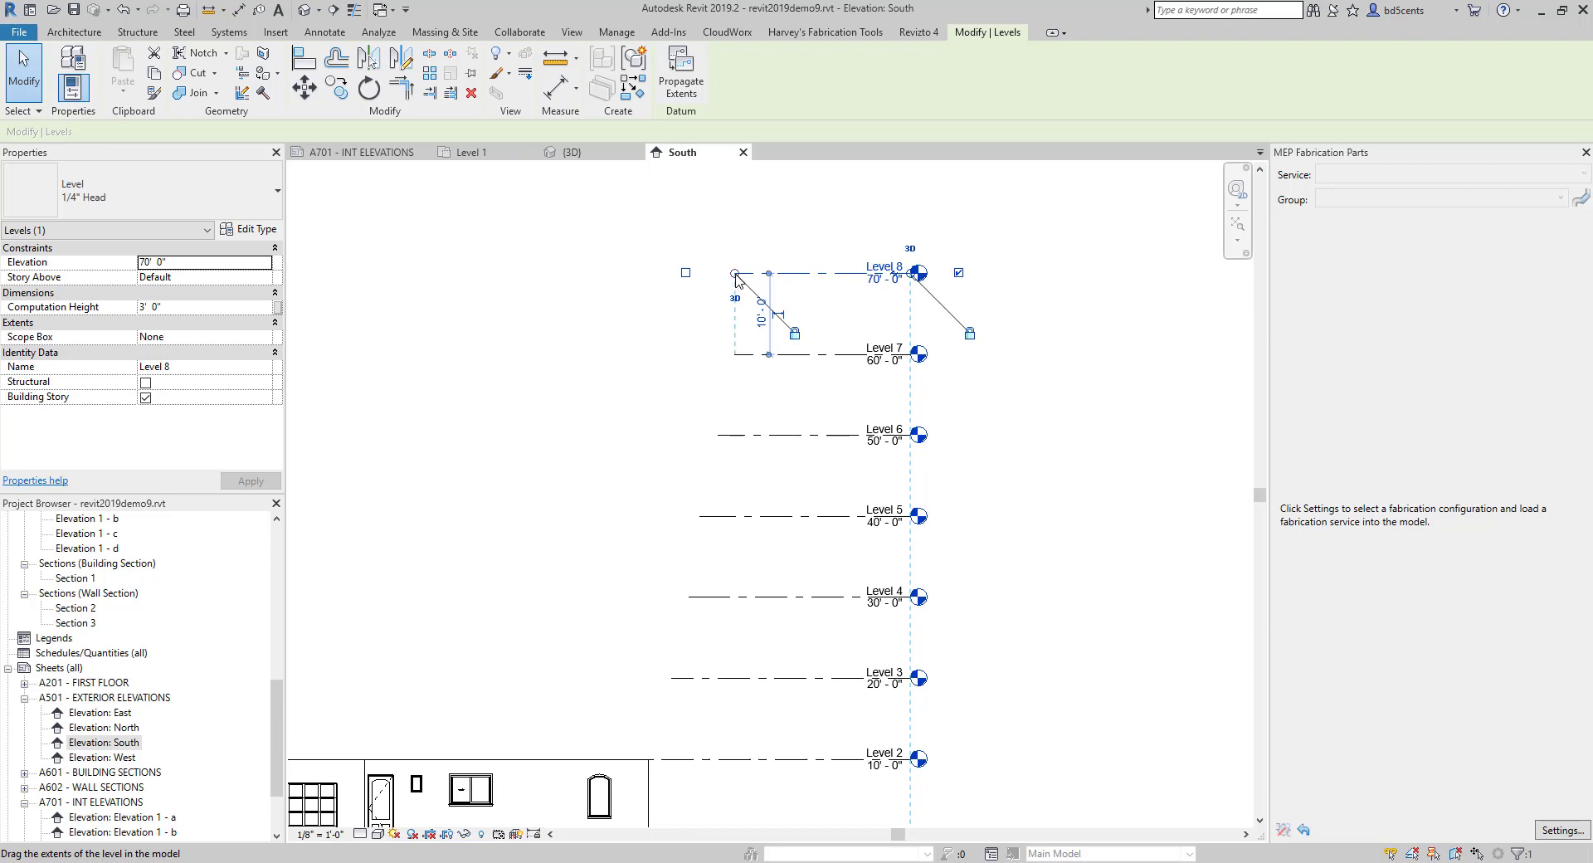
pyautogui.moveTo(735, 274); pyautogui.dragTo(711, 417)
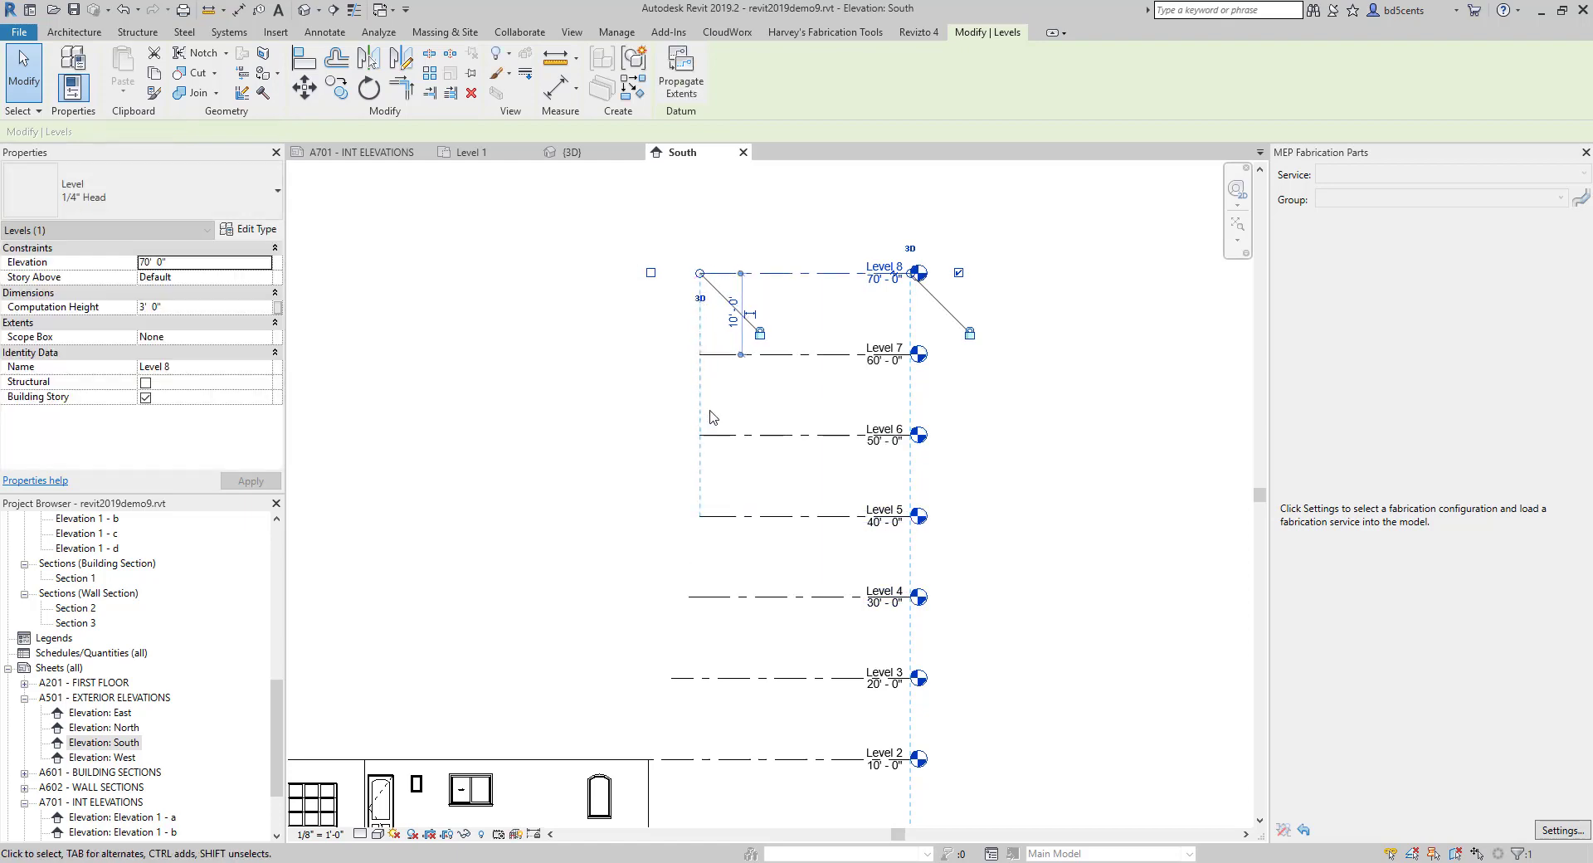
pyautogui.moveTo(699, 281); pyautogui.dragTo(707, 372)
pyautogui.moveTo(689, 273); pyautogui.dragTo(671, 273)
pyautogui.scroll(-3, 635, 307)
pyautogui.moveTo(615, 338); pyautogui.dragTo(701, 362, button='middle')
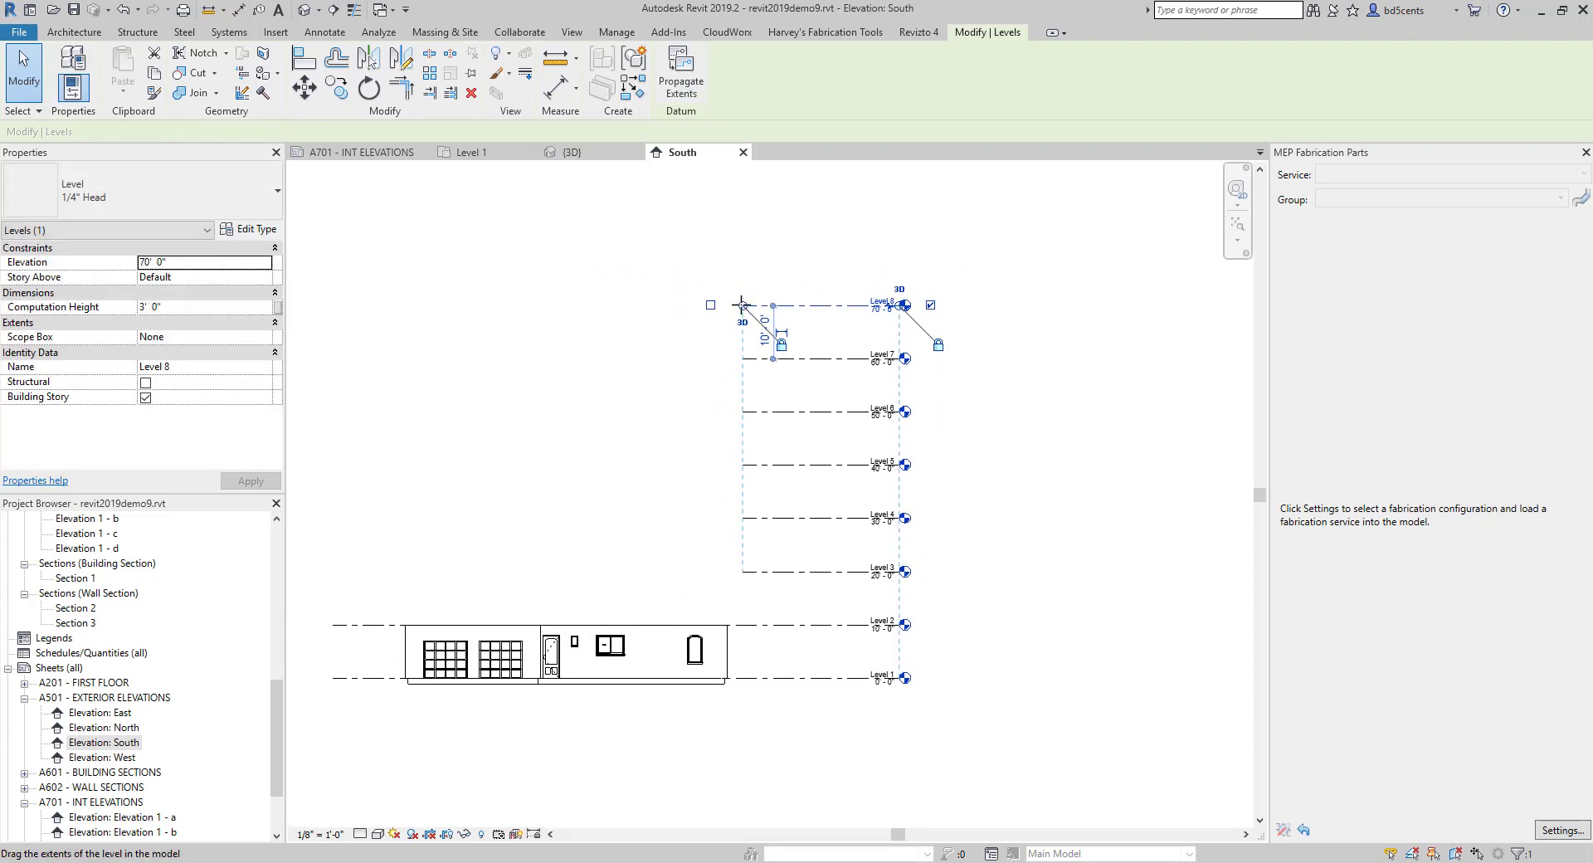
# Stretch the aligned ends of the upper levels across the house to line up with the far ends of Levels 1 and 2.
pyautogui.moveTo(741, 305); pyautogui.dragTo(333, 306)
pyautogui.moveTo(648, 489); pyautogui.dragTo(838, 480, button='middle')
pyautogui.scroll(1, 655, 437)
pyautogui.scroll(-1, 663, 441)
pyautogui.moveTo(690, 448); pyautogui.dragTo(593, 441, button='middle')
pyautogui.click(558, 475)
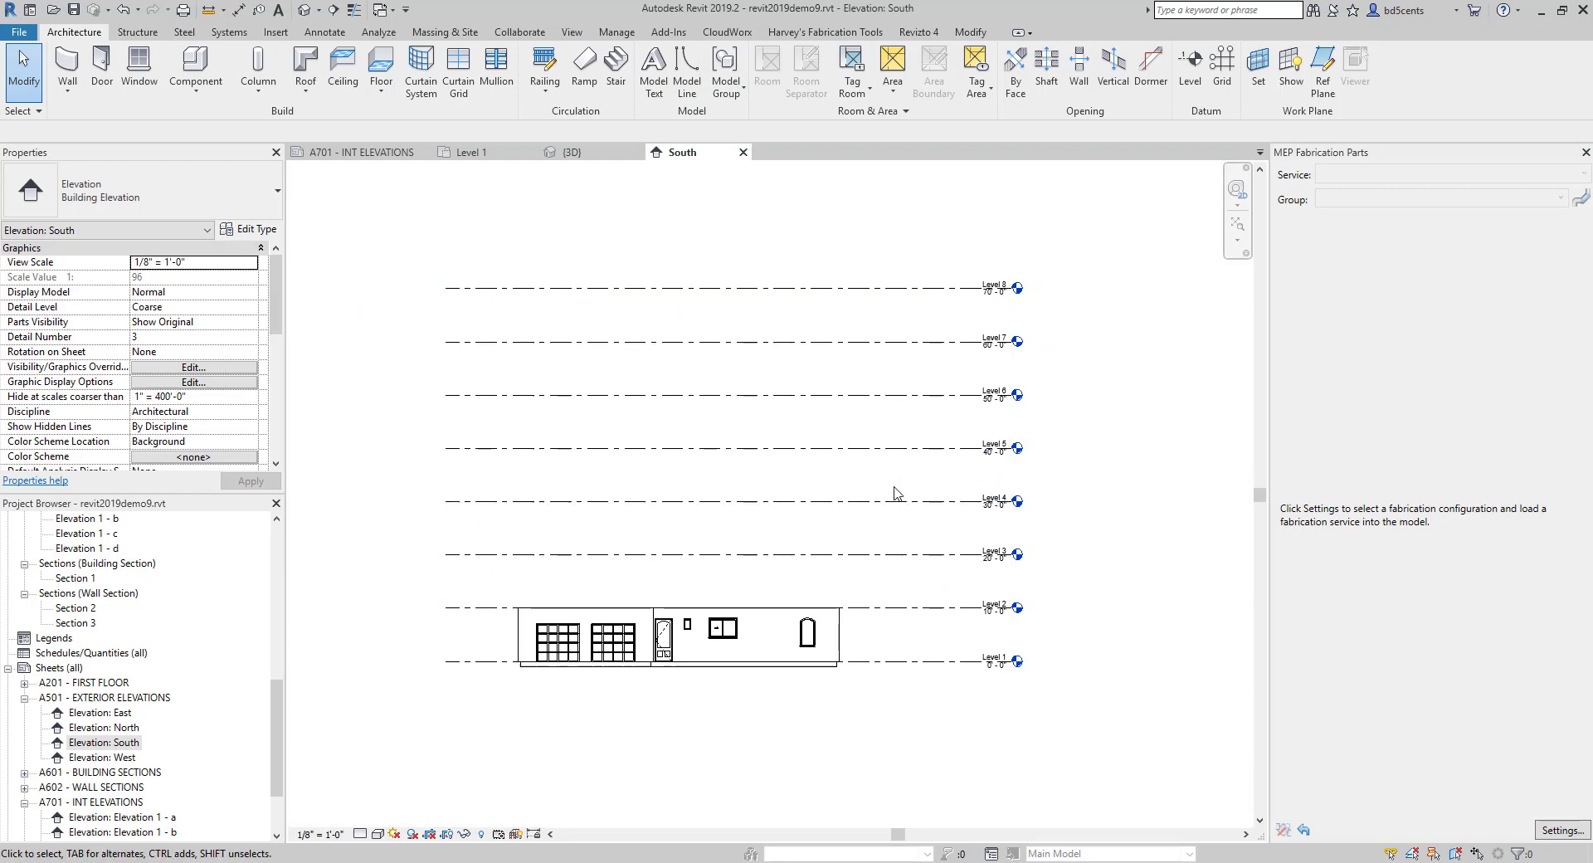
# Show the level heads at the left ends of Levels 8, 7 and 6 in the South elevation.
pyautogui.moveTo(981, 494); pyautogui.dragTo(1007, 497, button='middle')
pyautogui.scroll(-1, 1007, 498)
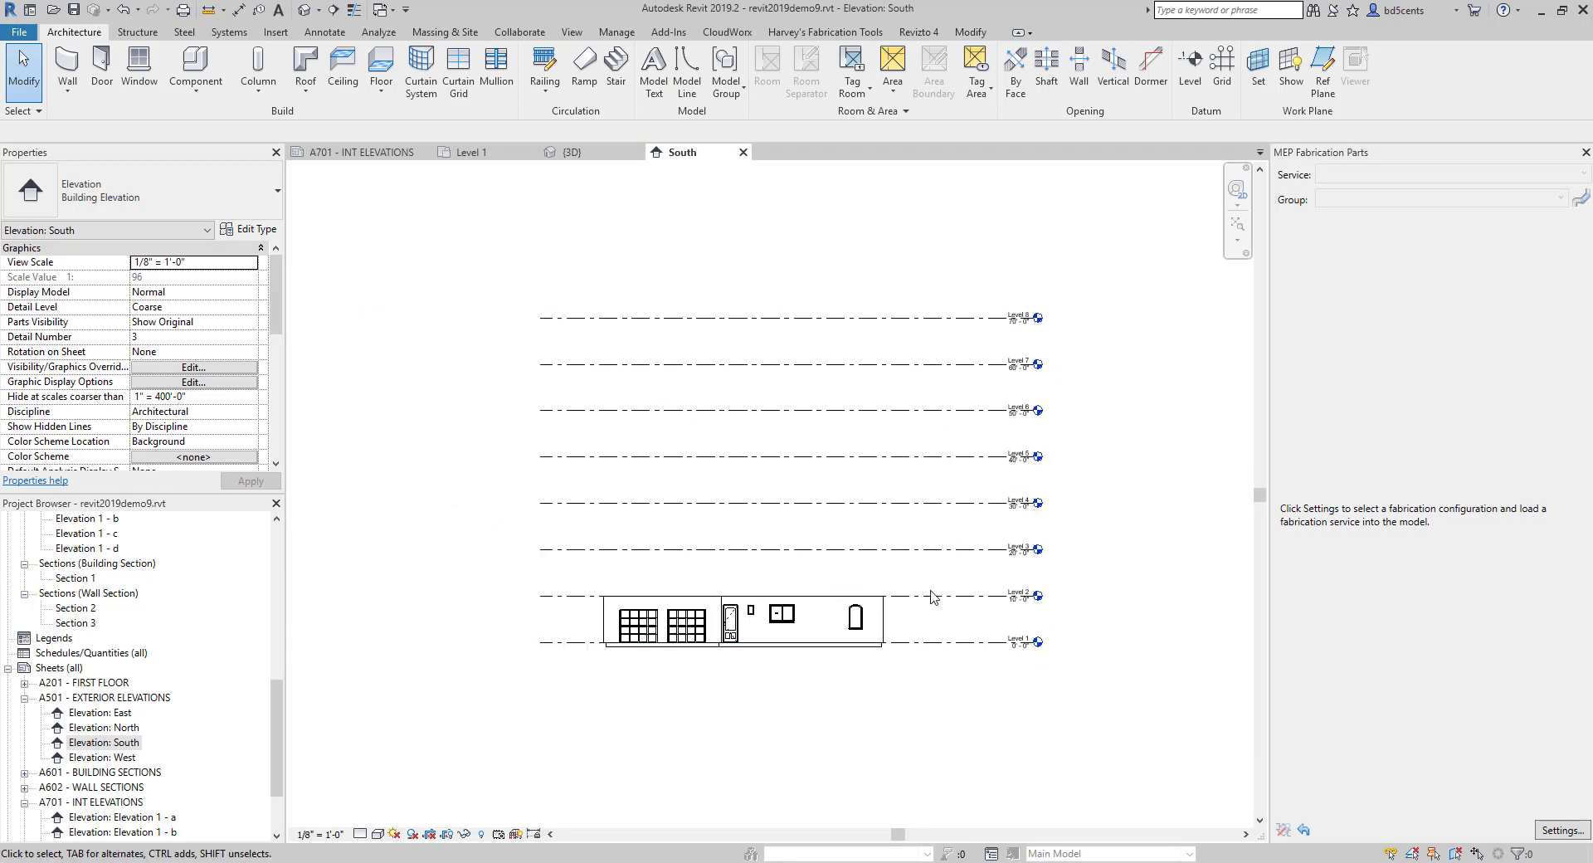
pyautogui.scroll(1, 710, 492)
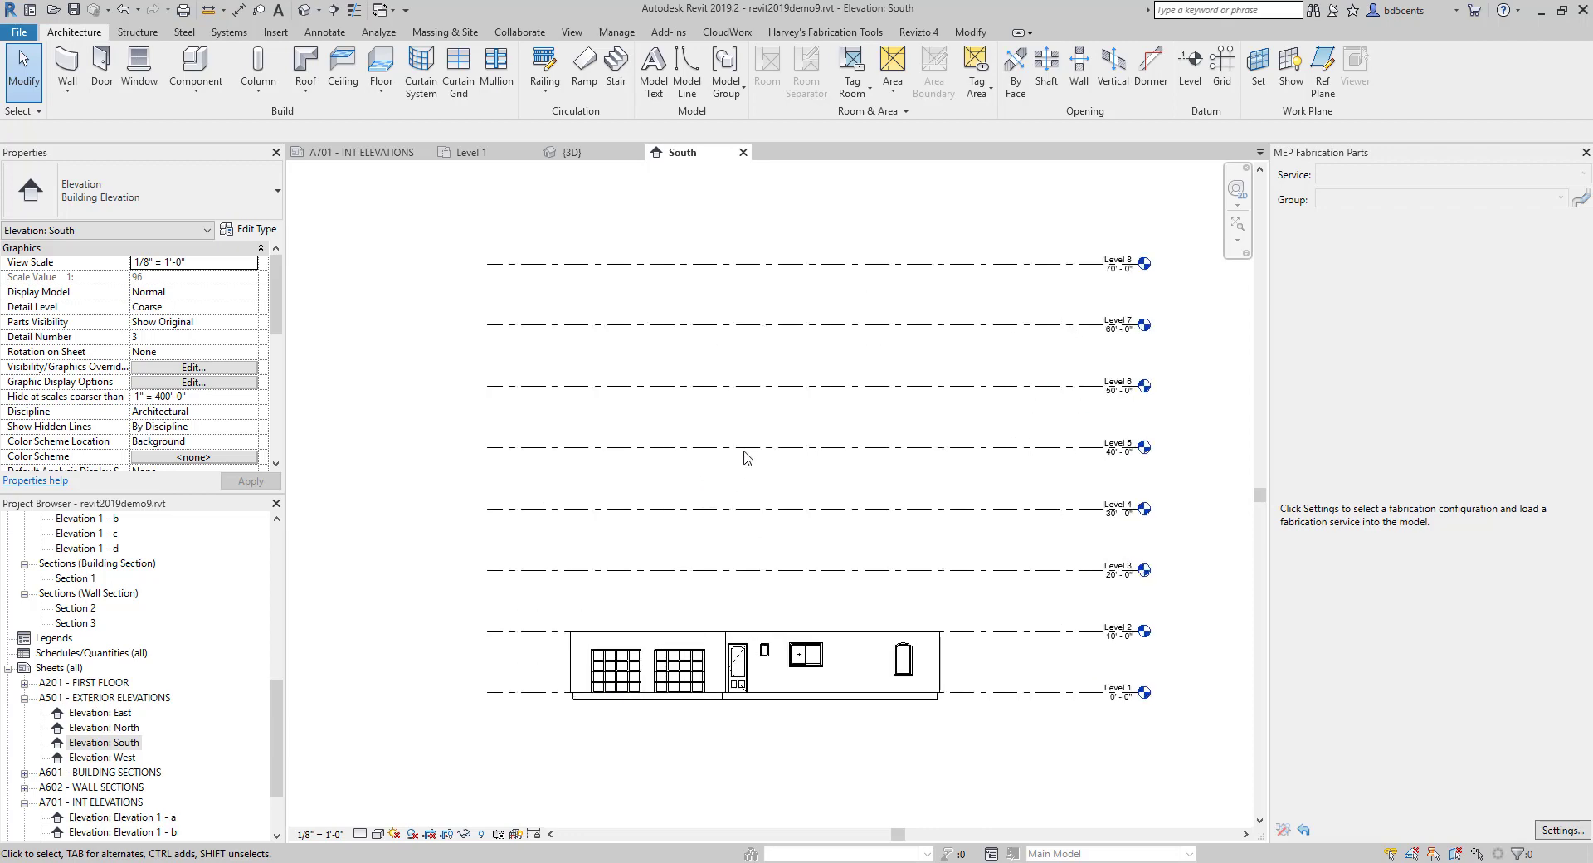
pyautogui.click(559, 264)
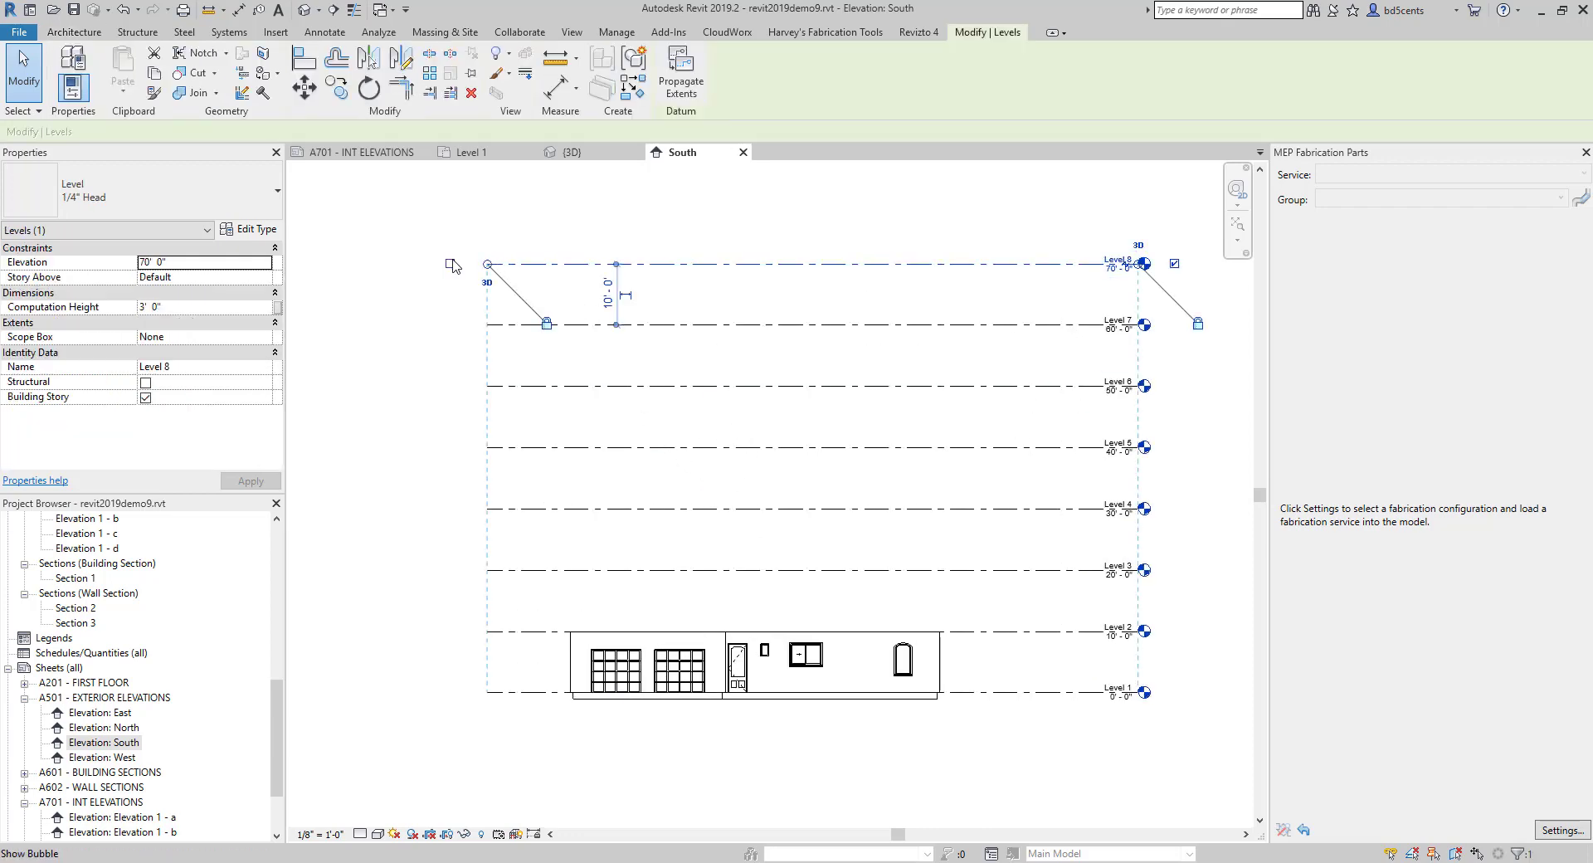
pyautogui.click(497, 325)
pyautogui.click(451, 326)
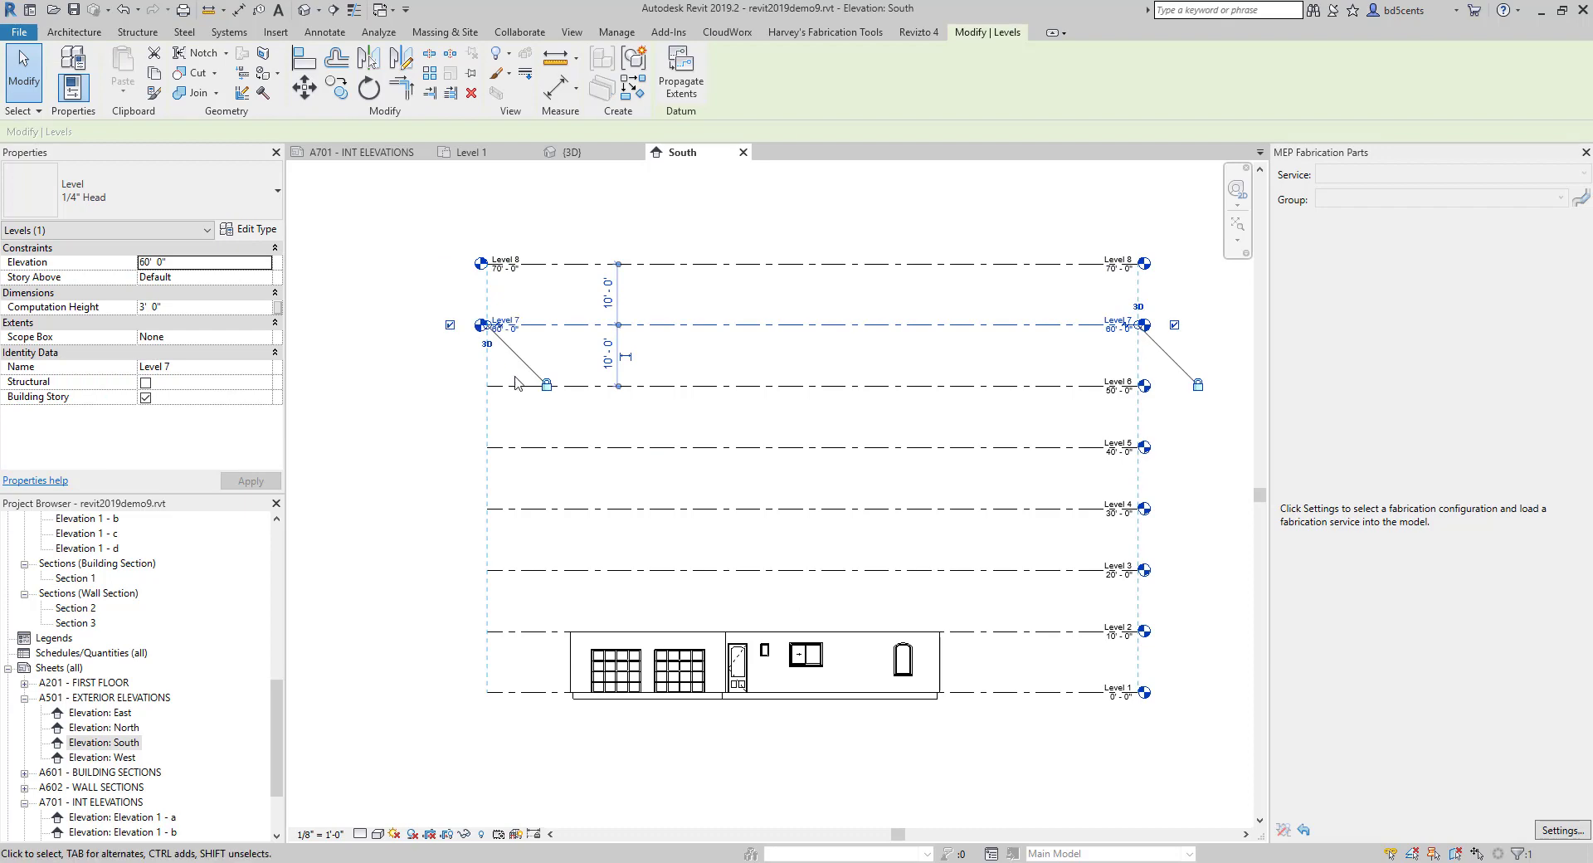
pyautogui.click(520, 385)
pyautogui.click(449, 387)
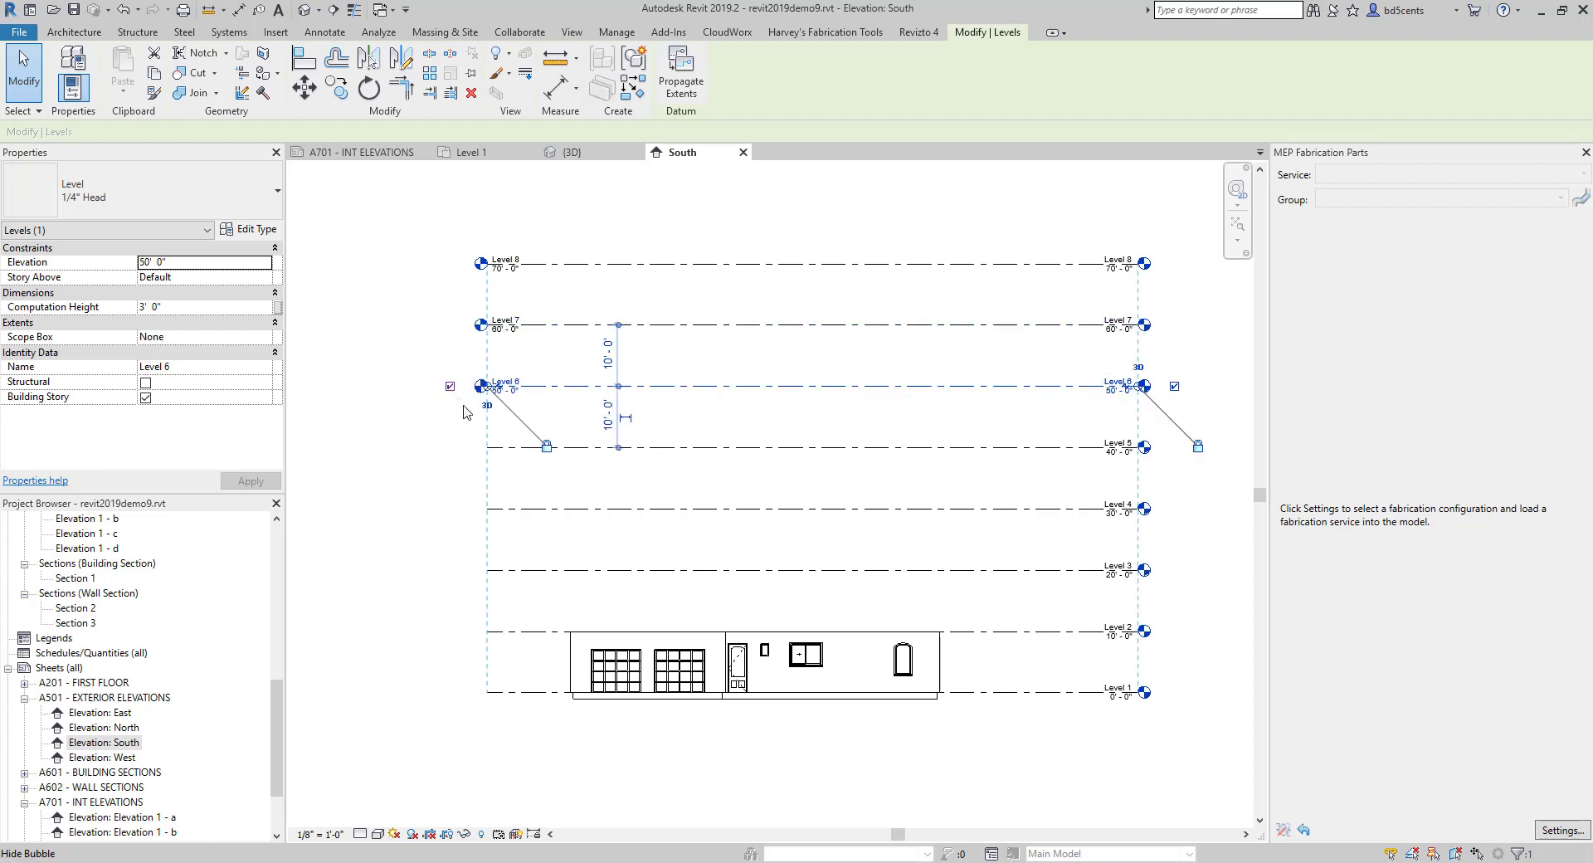
pyautogui.click(510, 447)
pyautogui.keyDown('ctrl'); pyautogui.click(518, 509); pyautogui.keyUp('ctrl')
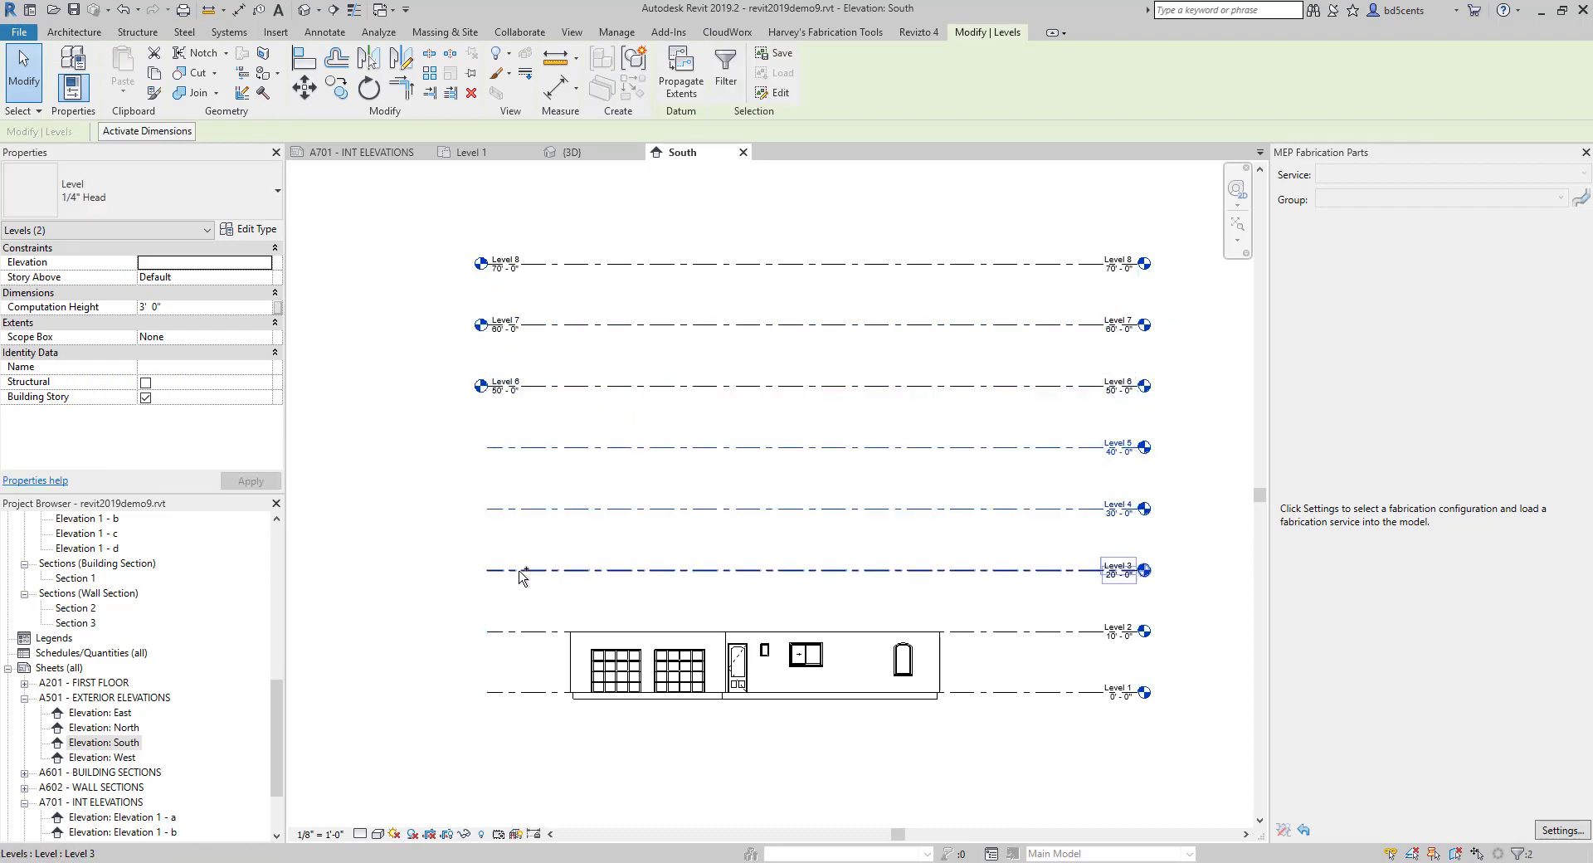
pyautogui.keyDown('ctrl'); pyautogui.click(521, 570); pyautogui.keyUp('ctrl')
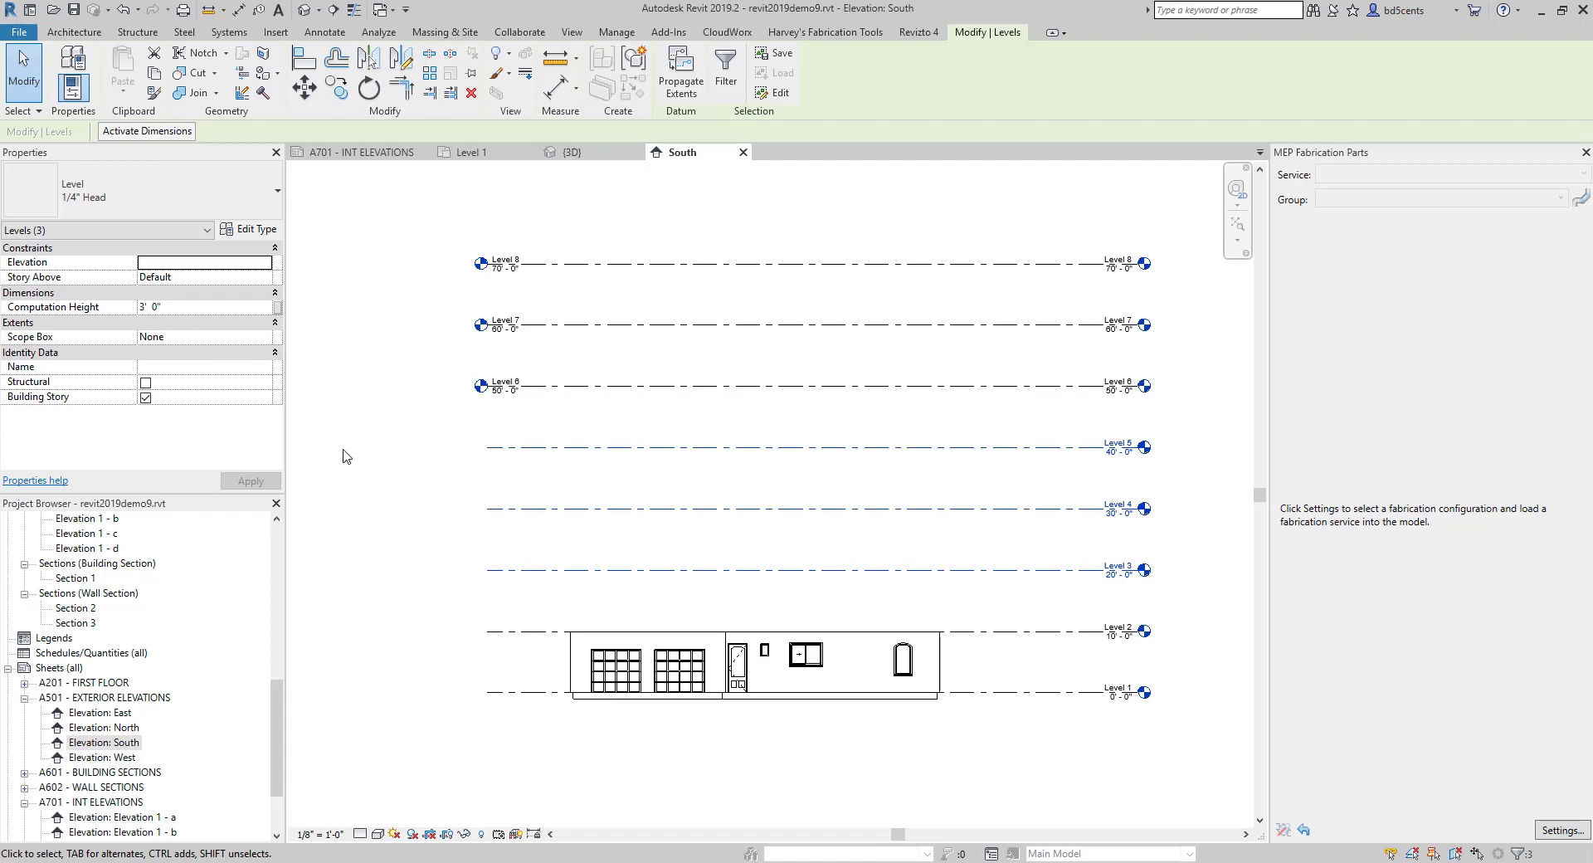
pyautogui.click(476, 445)
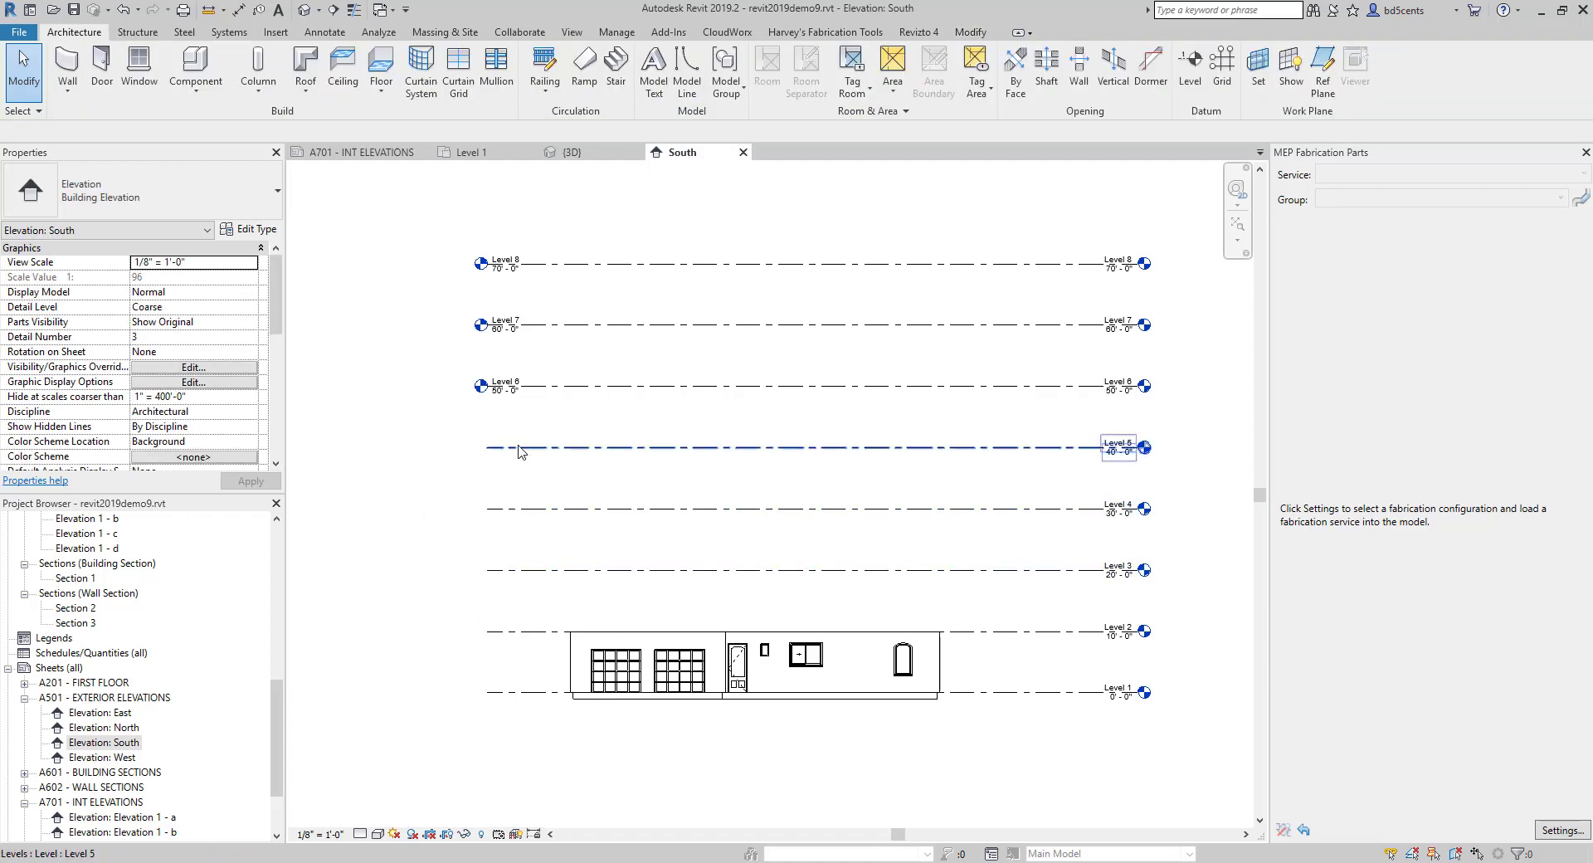
# Show the level heads at the left ends of Levels 5, 4, 3, 2 and 1.
pyautogui.click(491, 447)
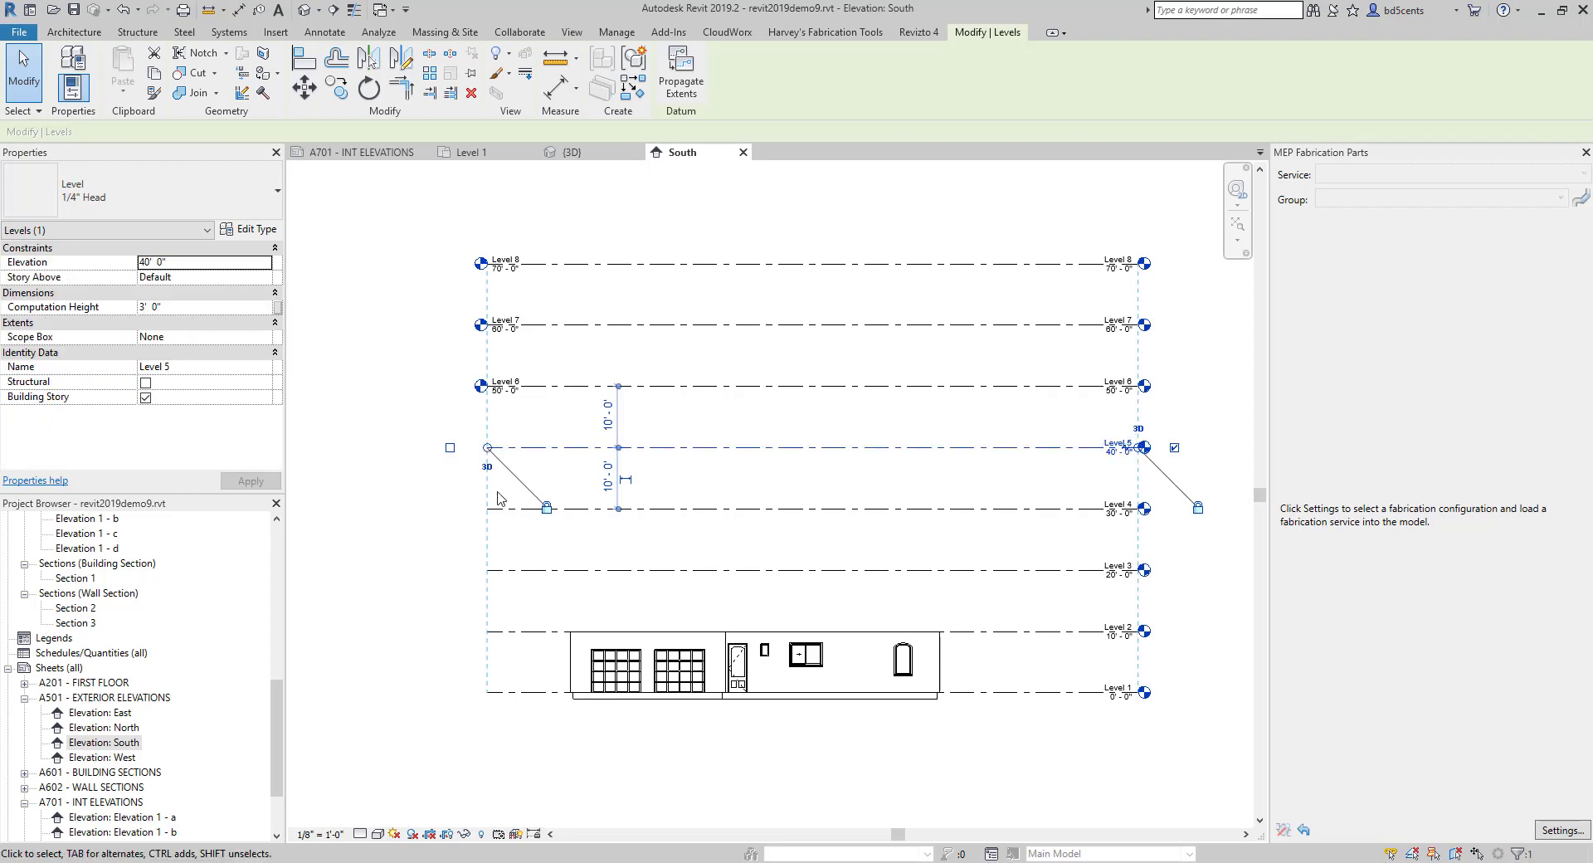
pyautogui.click(452, 449)
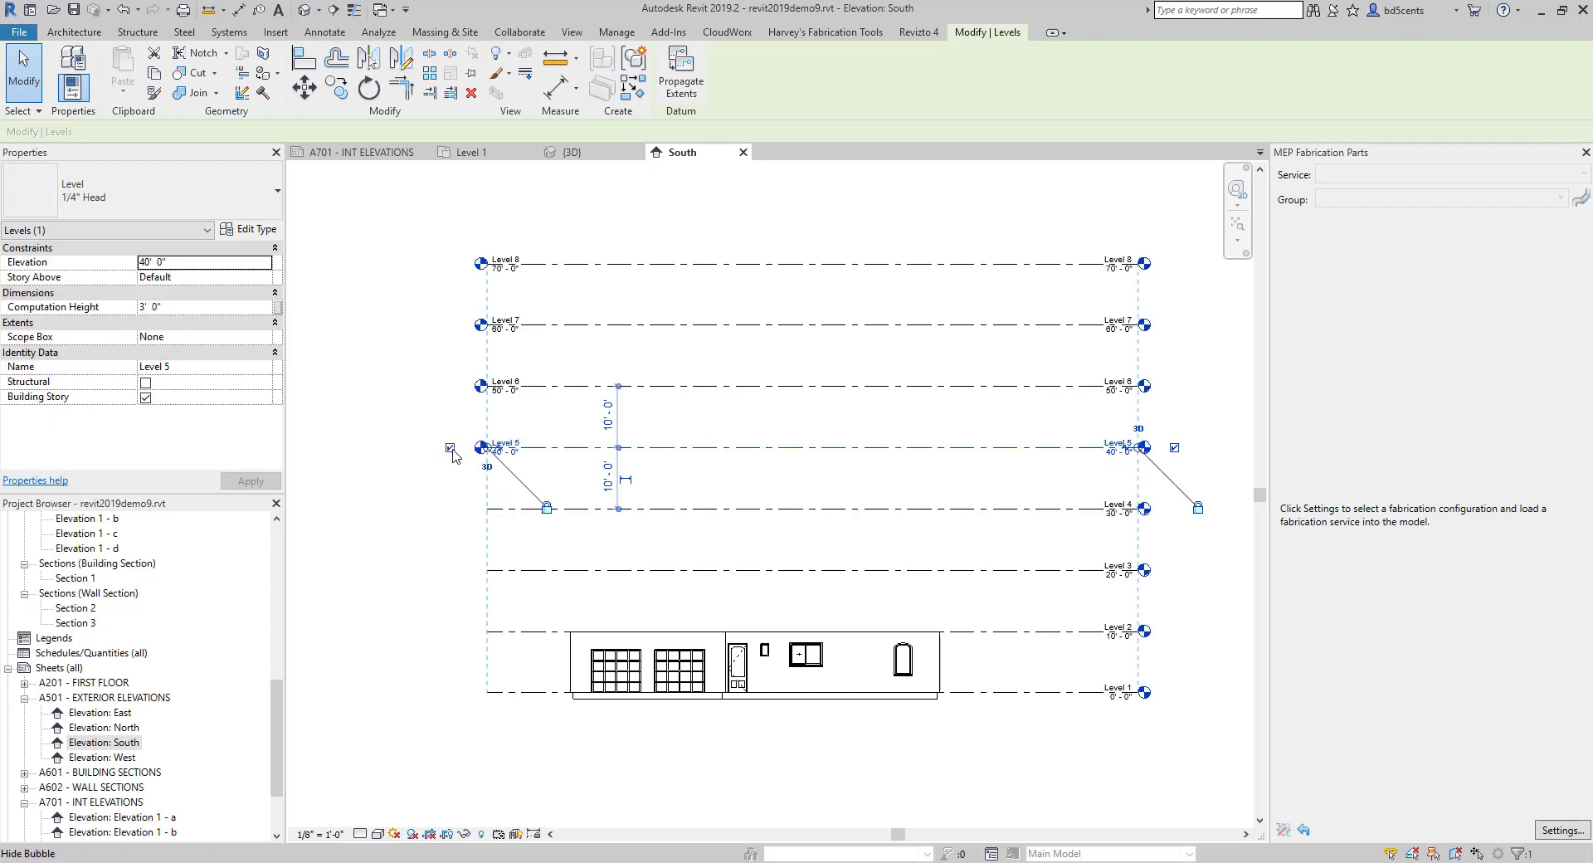
pyautogui.click(453, 496)
pyautogui.click(513, 509)
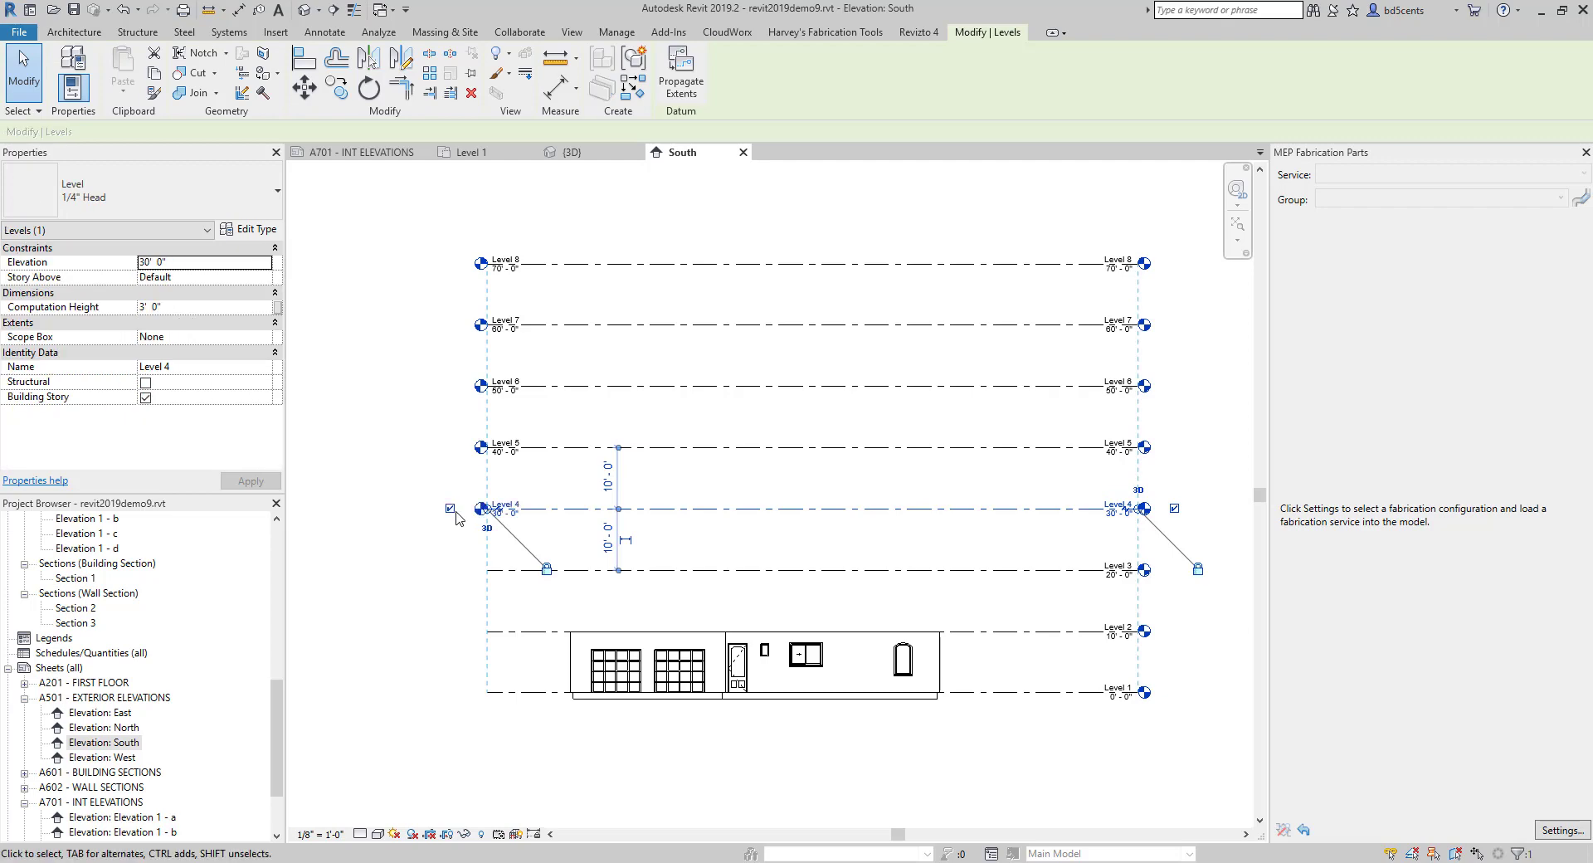
pyautogui.click(515, 570)
pyautogui.keyDown('ctrl'); pyautogui.click(513, 633); pyautogui.keyUp('ctrl')
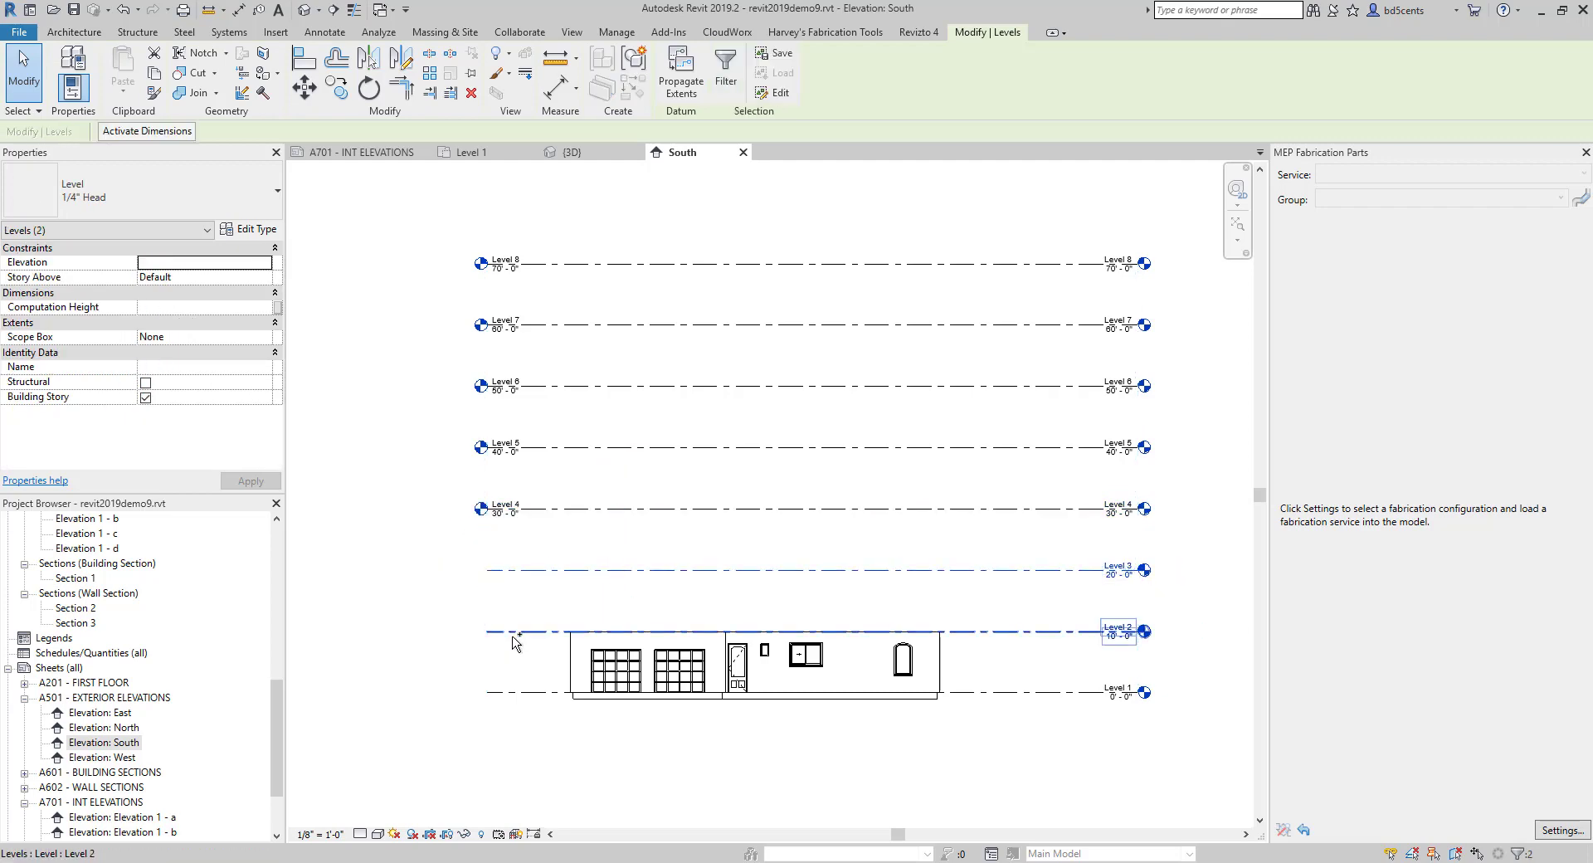
pyautogui.click(510, 571)
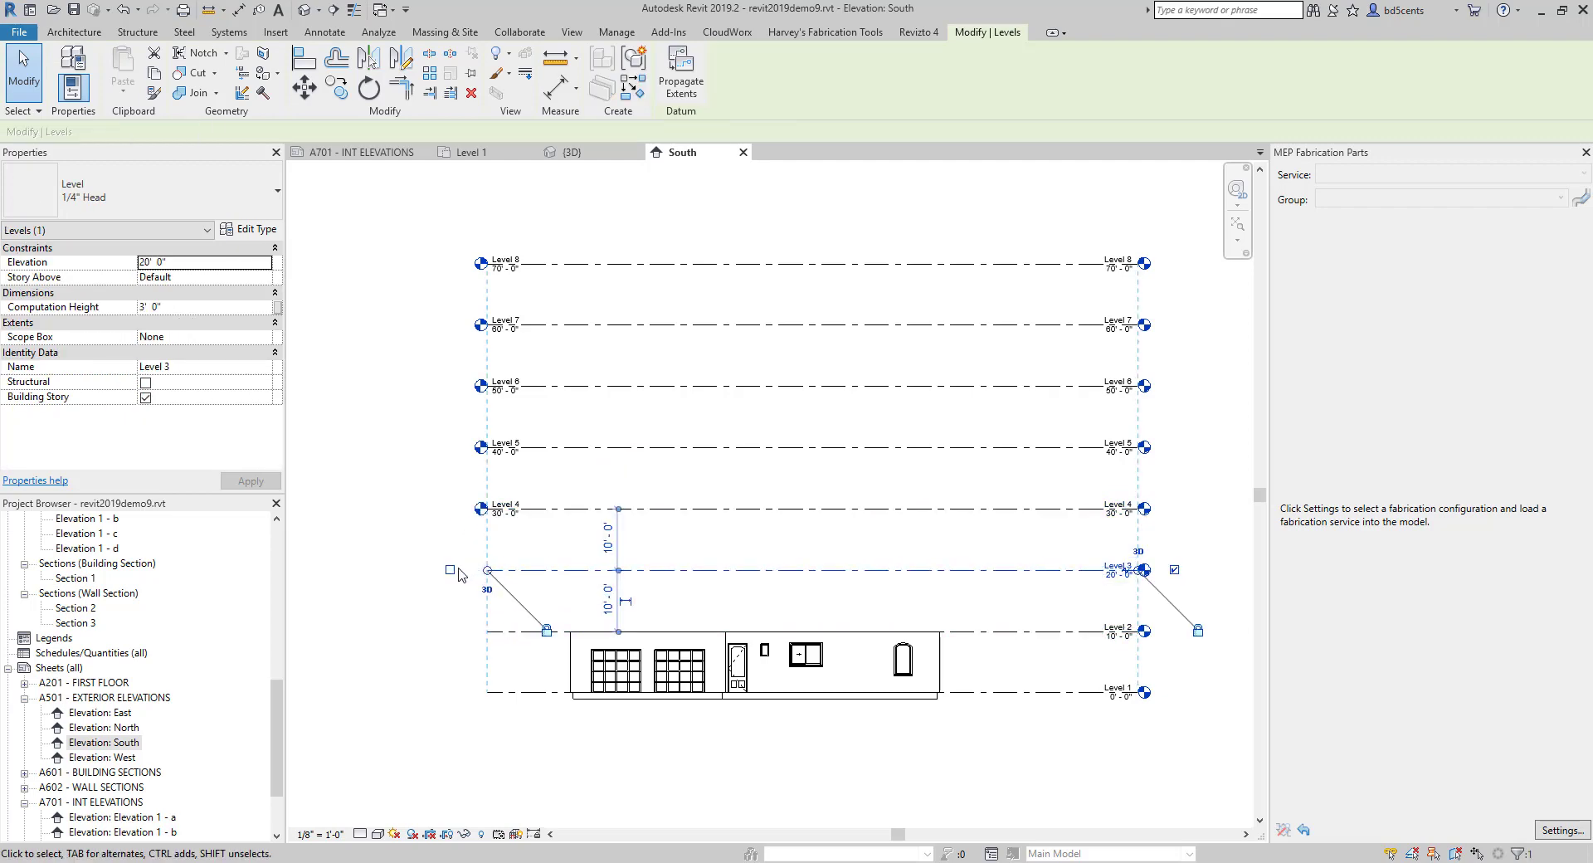
pyautogui.click(511, 634)
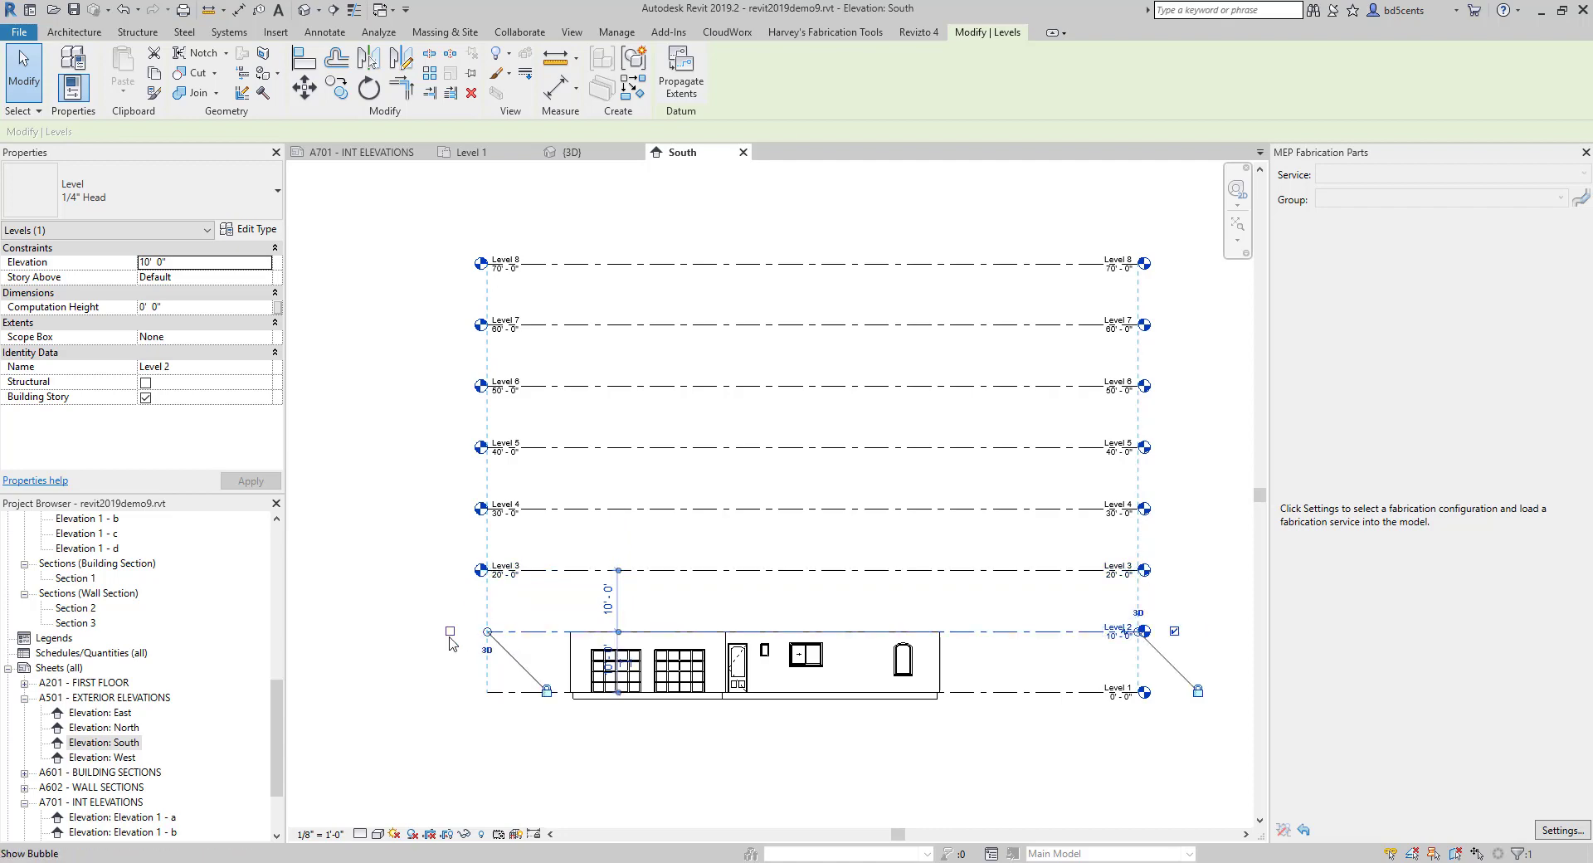
pyautogui.click(495, 692)
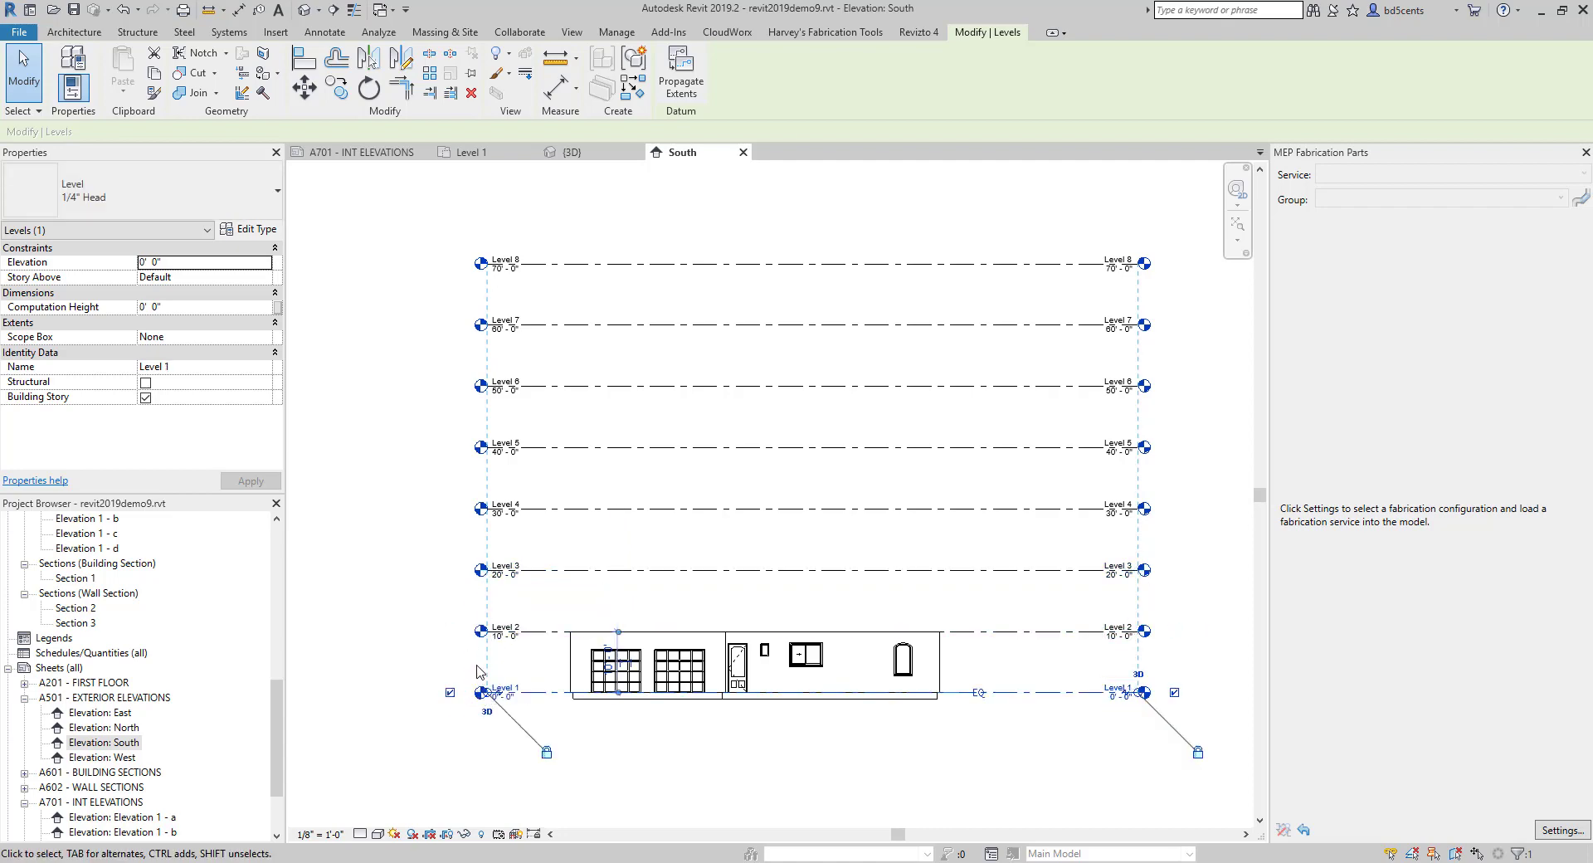
pyautogui.click(449, 702)
# Stretch the aligned left ends of all levels farther out from the house, using the end of Level 1.
pyautogui.scroll(3, 467, 675)
pyautogui.click(607, 707)
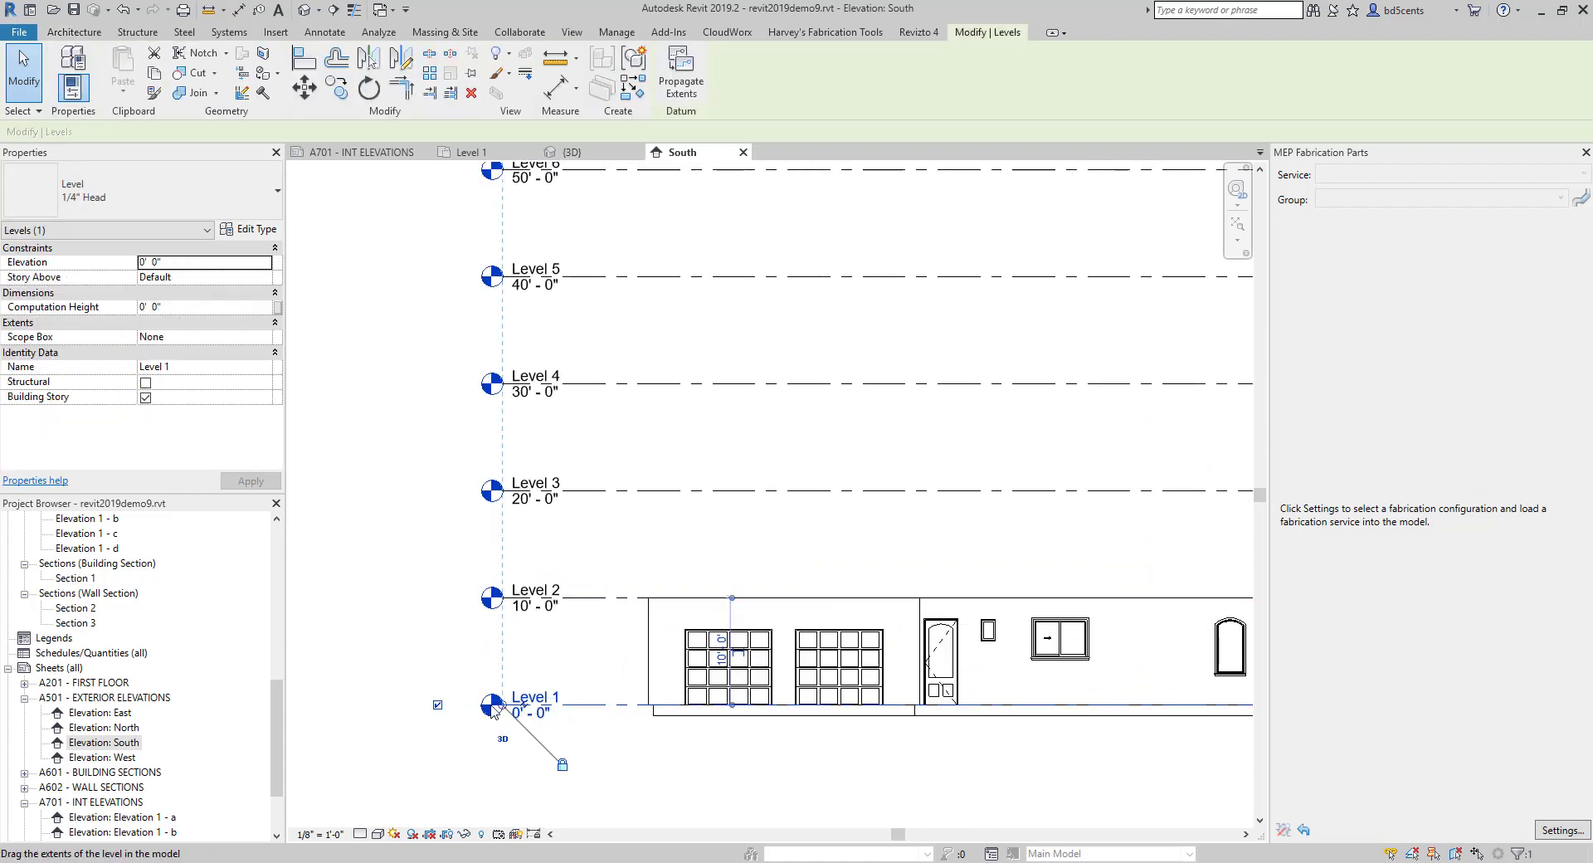
pyautogui.moveTo(446, 695); pyautogui.dragTo(377, 697)
pyautogui.scroll(-4, 496, 694)
pyautogui.scroll(2, 618, 631)
pyautogui.moveTo(627, 634); pyautogui.dragTo(789, 586, button='middle')
pyautogui.scroll(2, 580, 655)
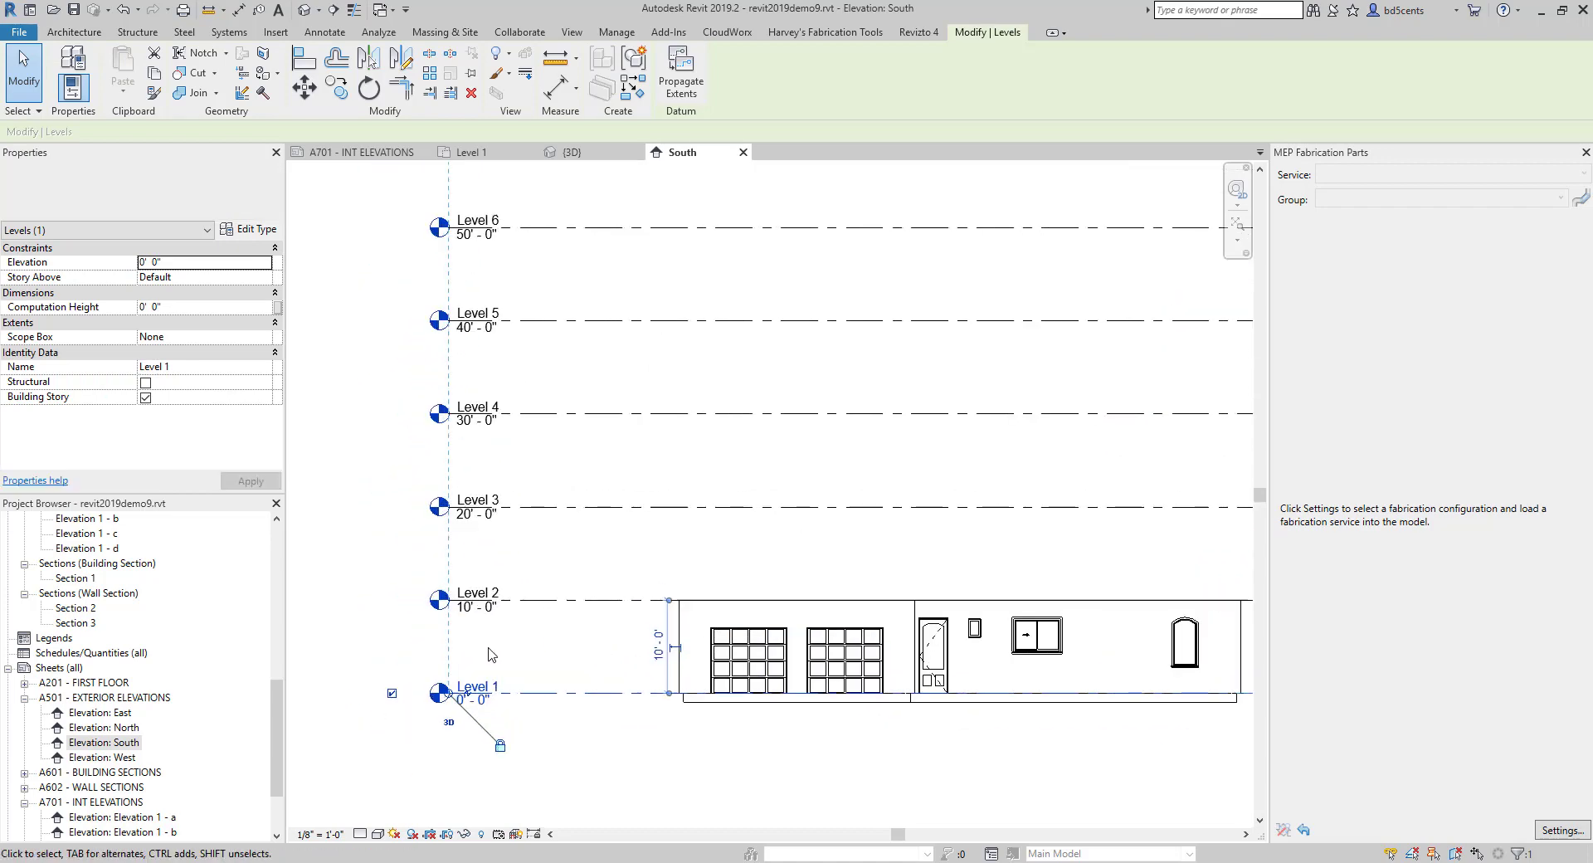
pyautogui.click(406, 625)
pyautogui.scroll(-3, 502, 606)
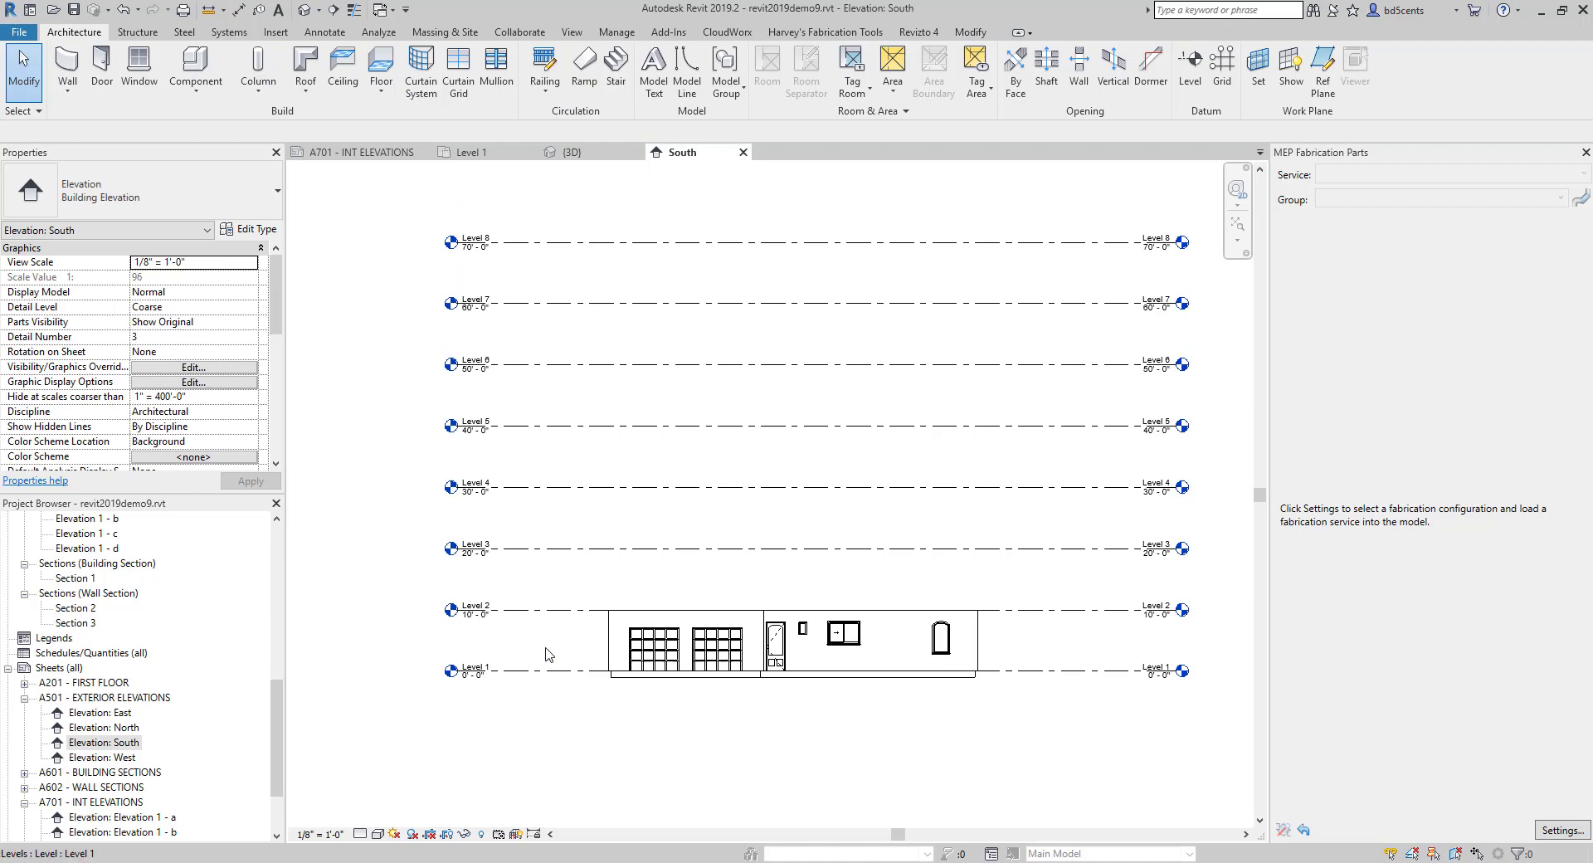
# Rename the topmost level, Level 8, to ROOF.
pyautogui.scroll(2, 521, 622)
pyautogui.scroll(-2, 641, 558)
pyautogui.moveTo(657, 554); pyautogui.dragTo(586, 564, button='middle')
pyautogui.scroll(1, 746, 501)
pyautogui.moveTo(745, 501); pyautogui.dragTo(784, 518, button='middle')
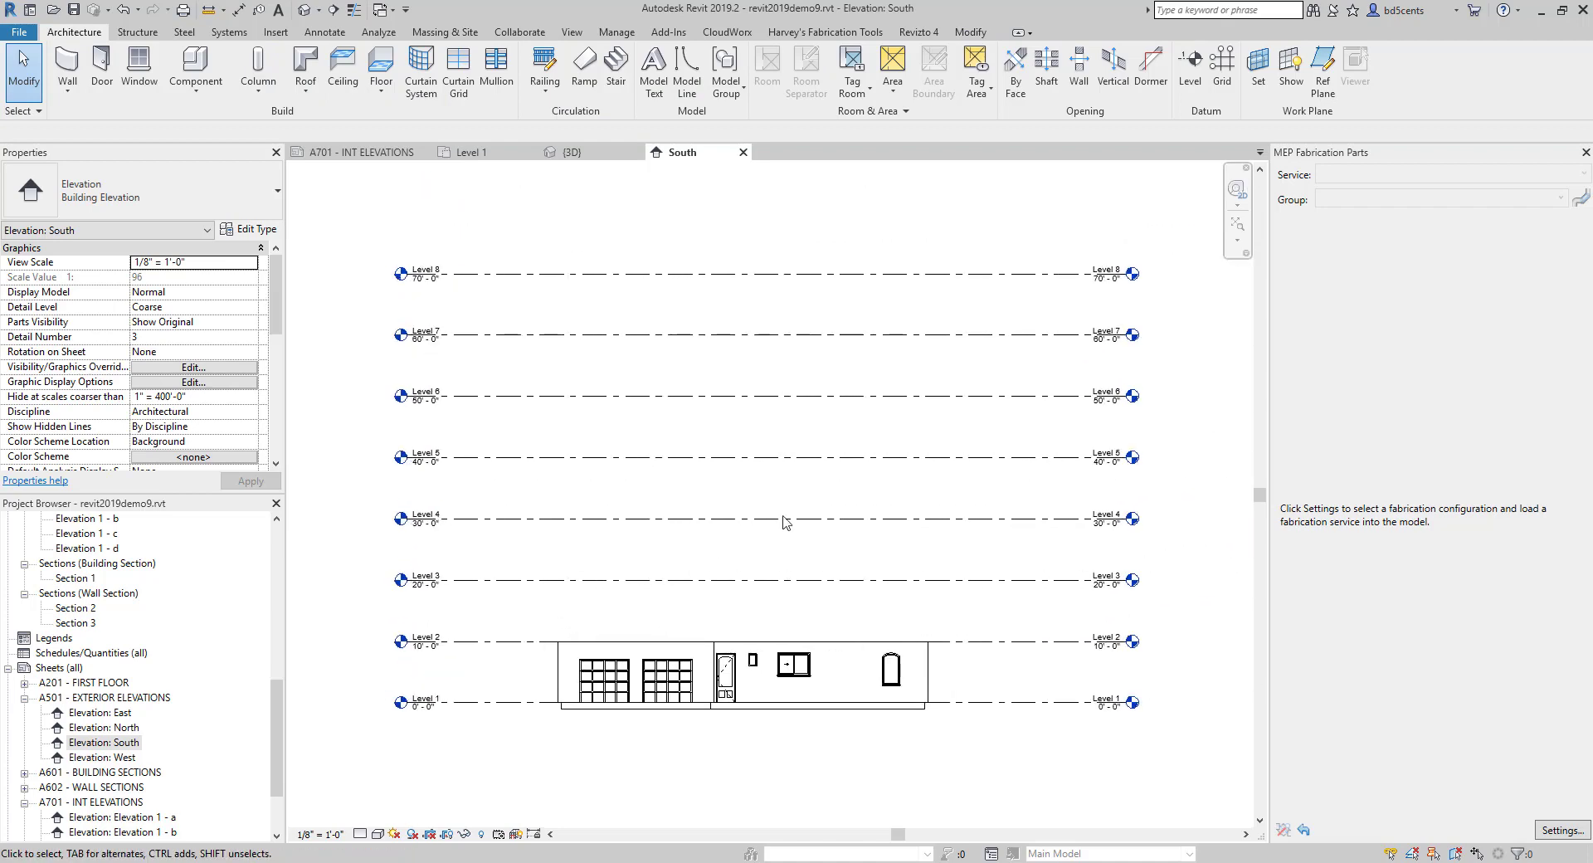
pyautogui.scroll(1, 885, 546)
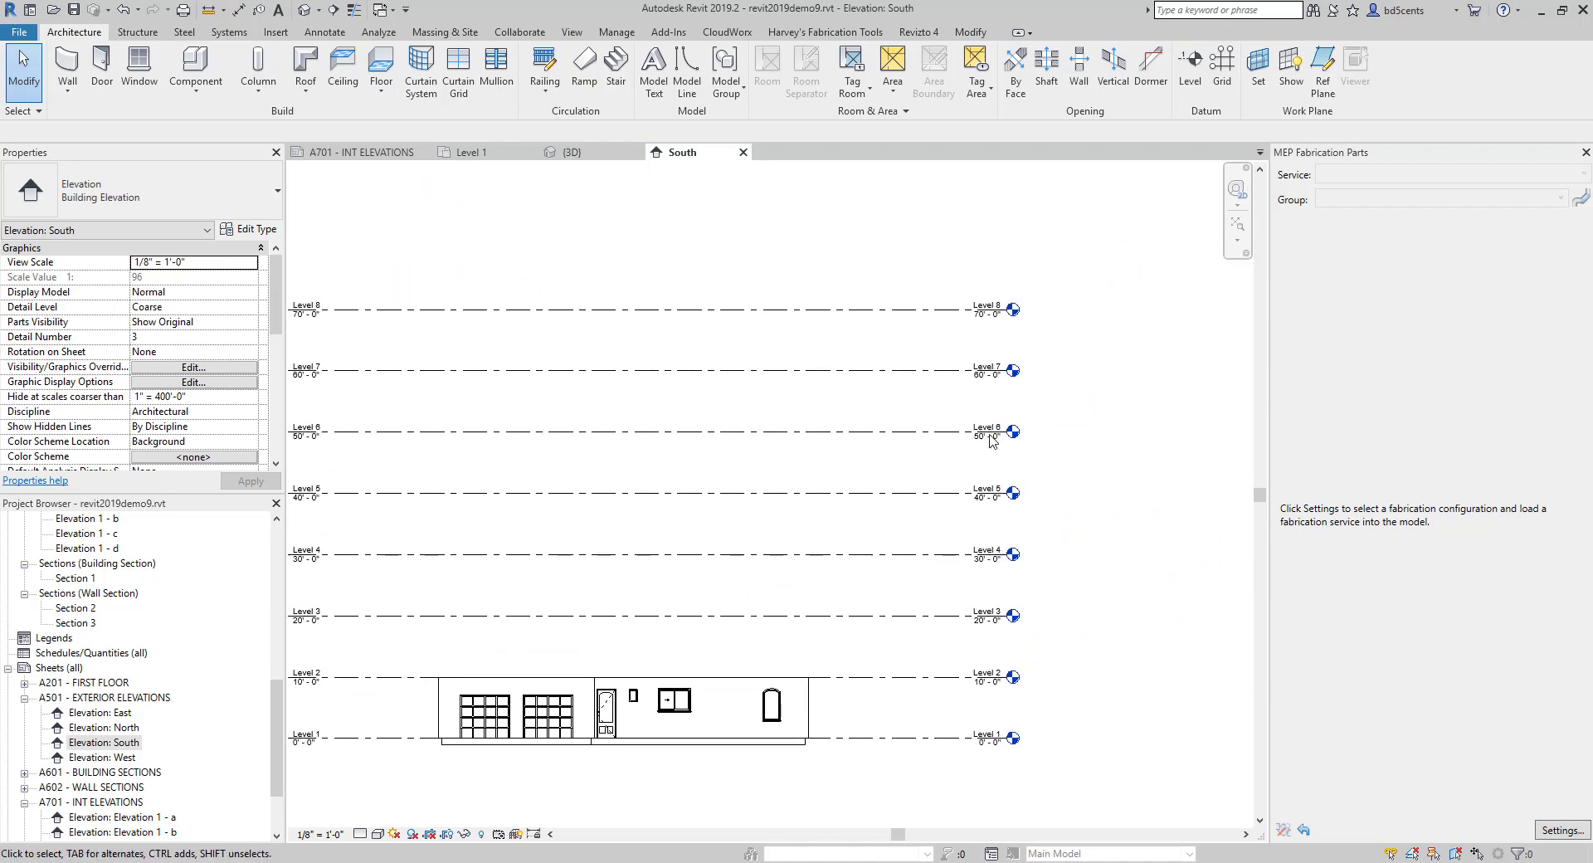
pyautogui.moveTo(1145, 232); pyautogui.dragTo(998, 314, button='middle')
pyautogui.click(999, 314)
pyautogui.click(998, 314)
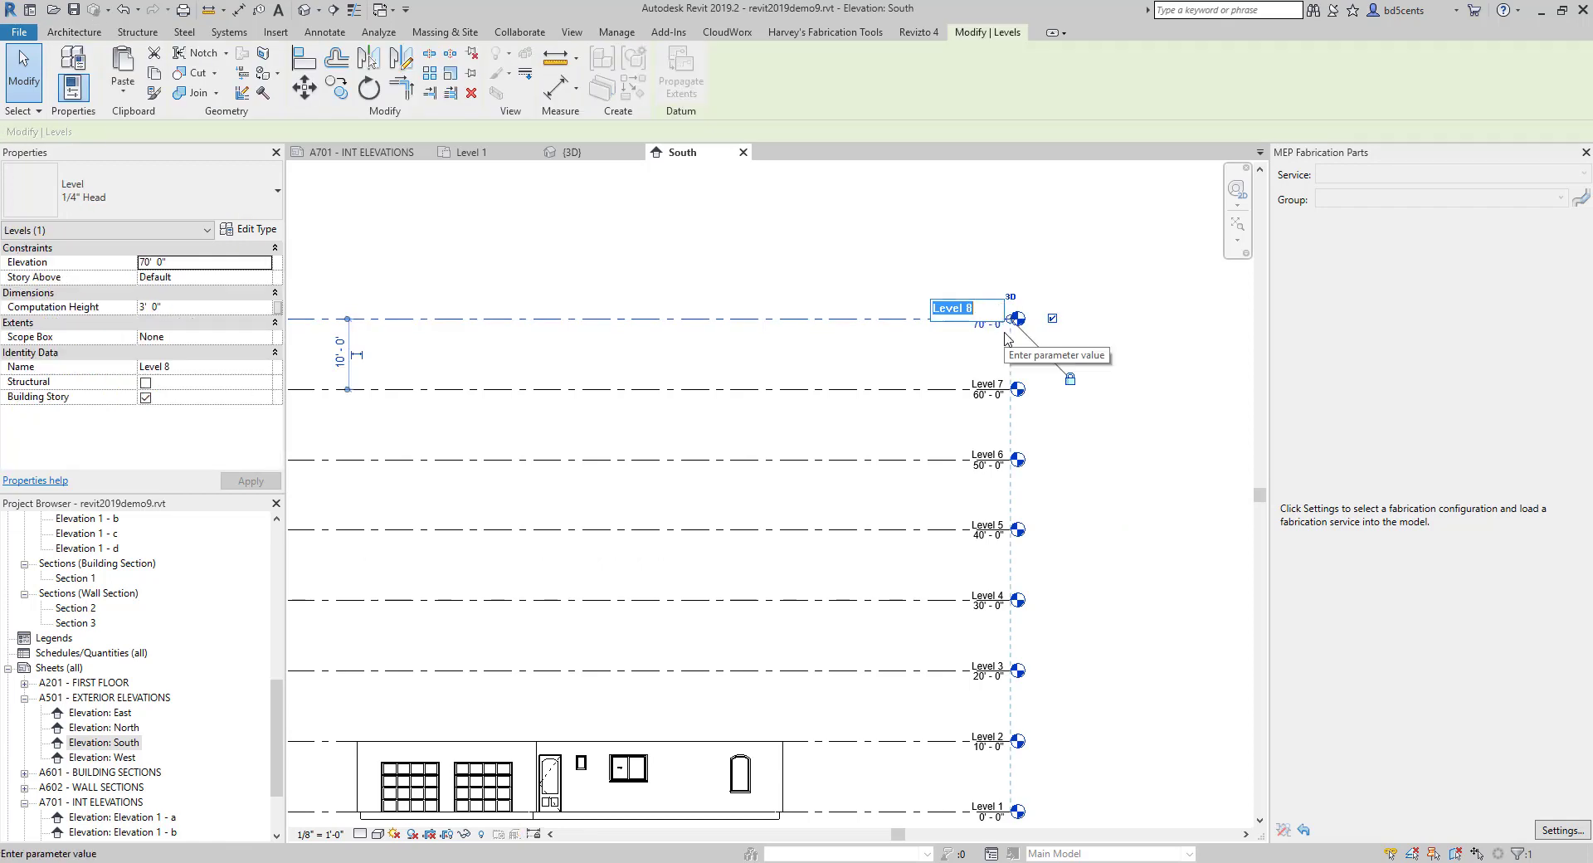
pyautogui.write('Roof')
pyautogui.press('BackSpace')
pyautogui.press('BackSpace')
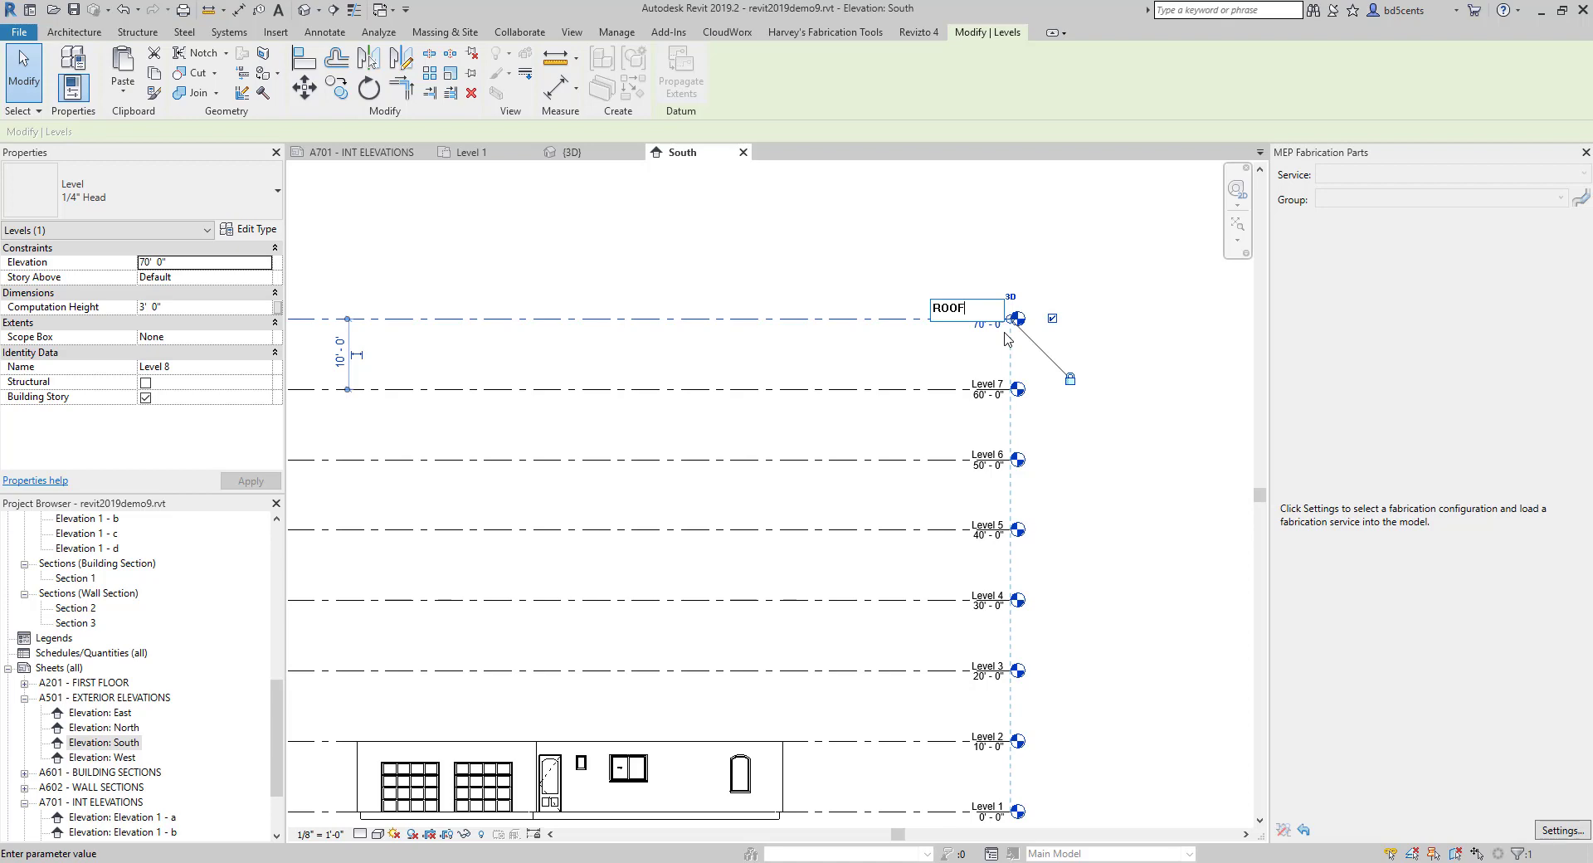
pyautogui.press('Return')
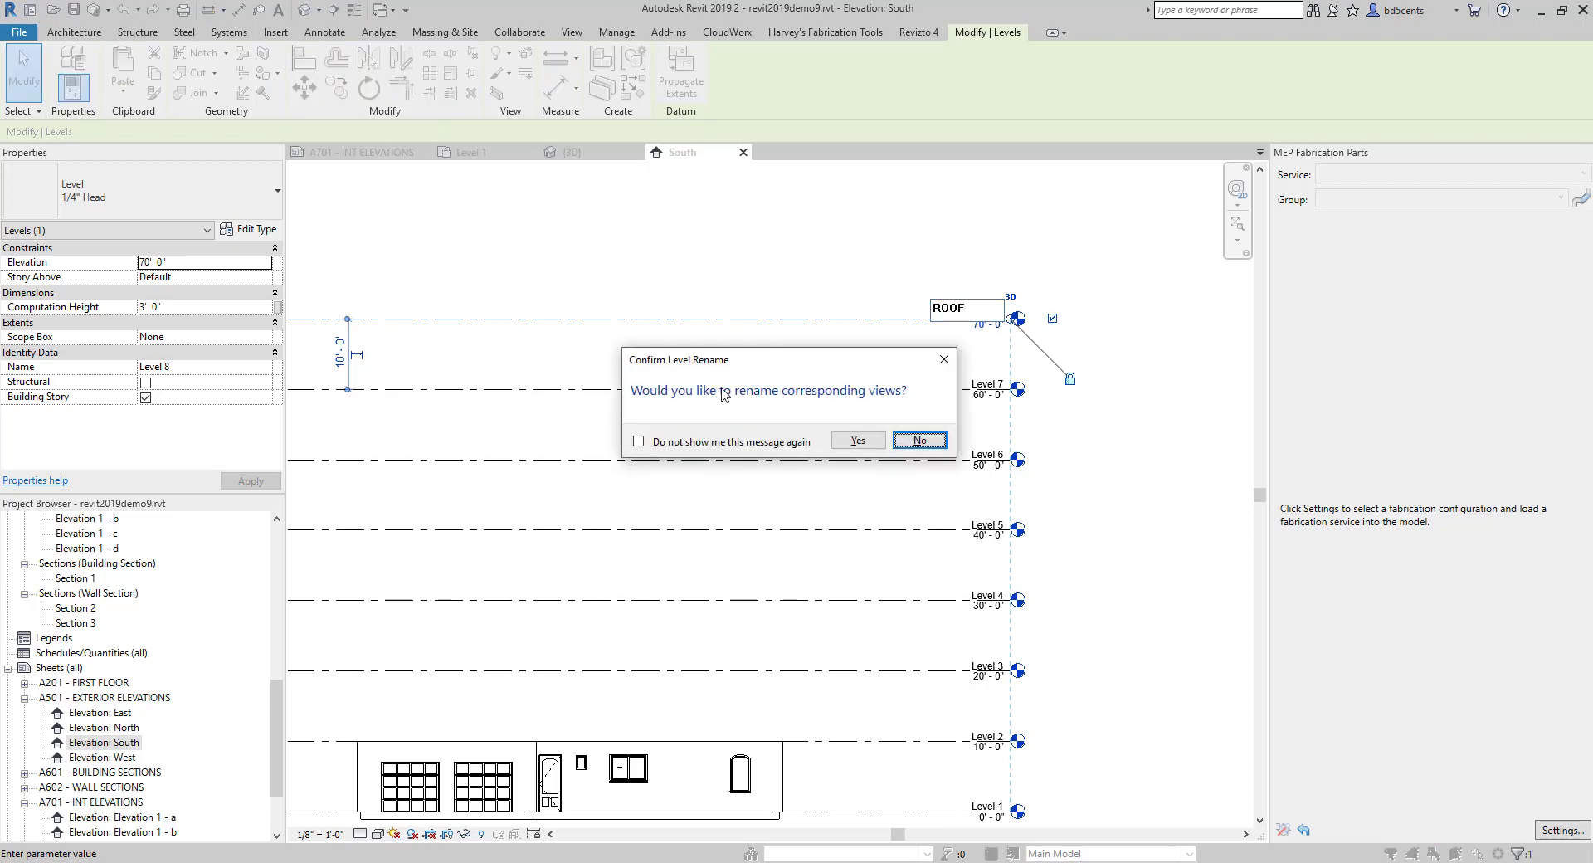
# Agree to rename the corresponding views to match the new ROOF level name.
pyautogui.click(638, 442)
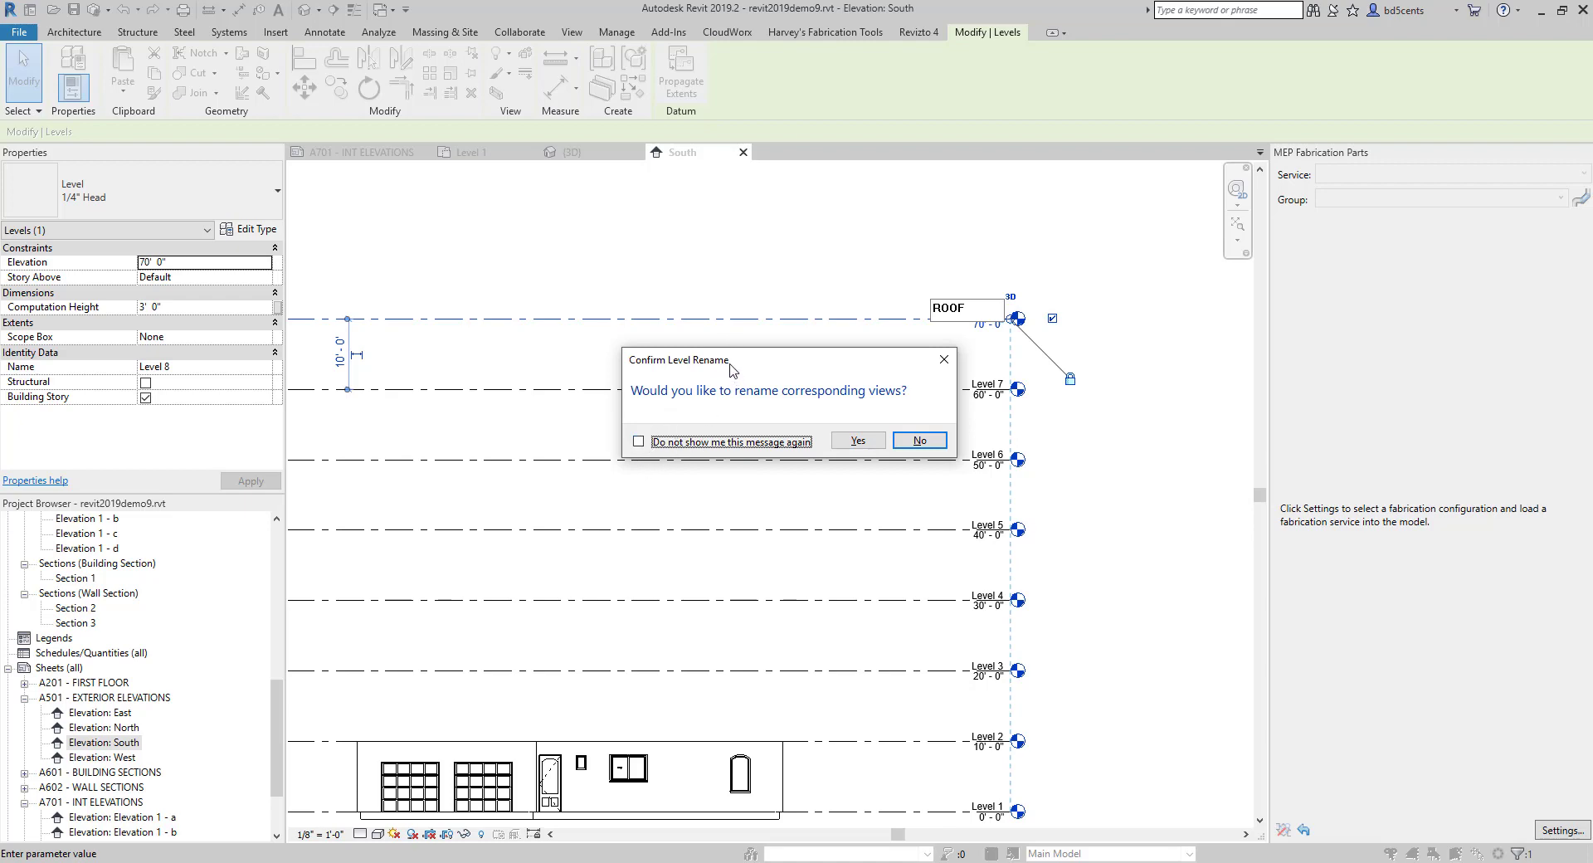
pyautogui.moveTo(731, 368); pyautogui.dragTo(683, 372)
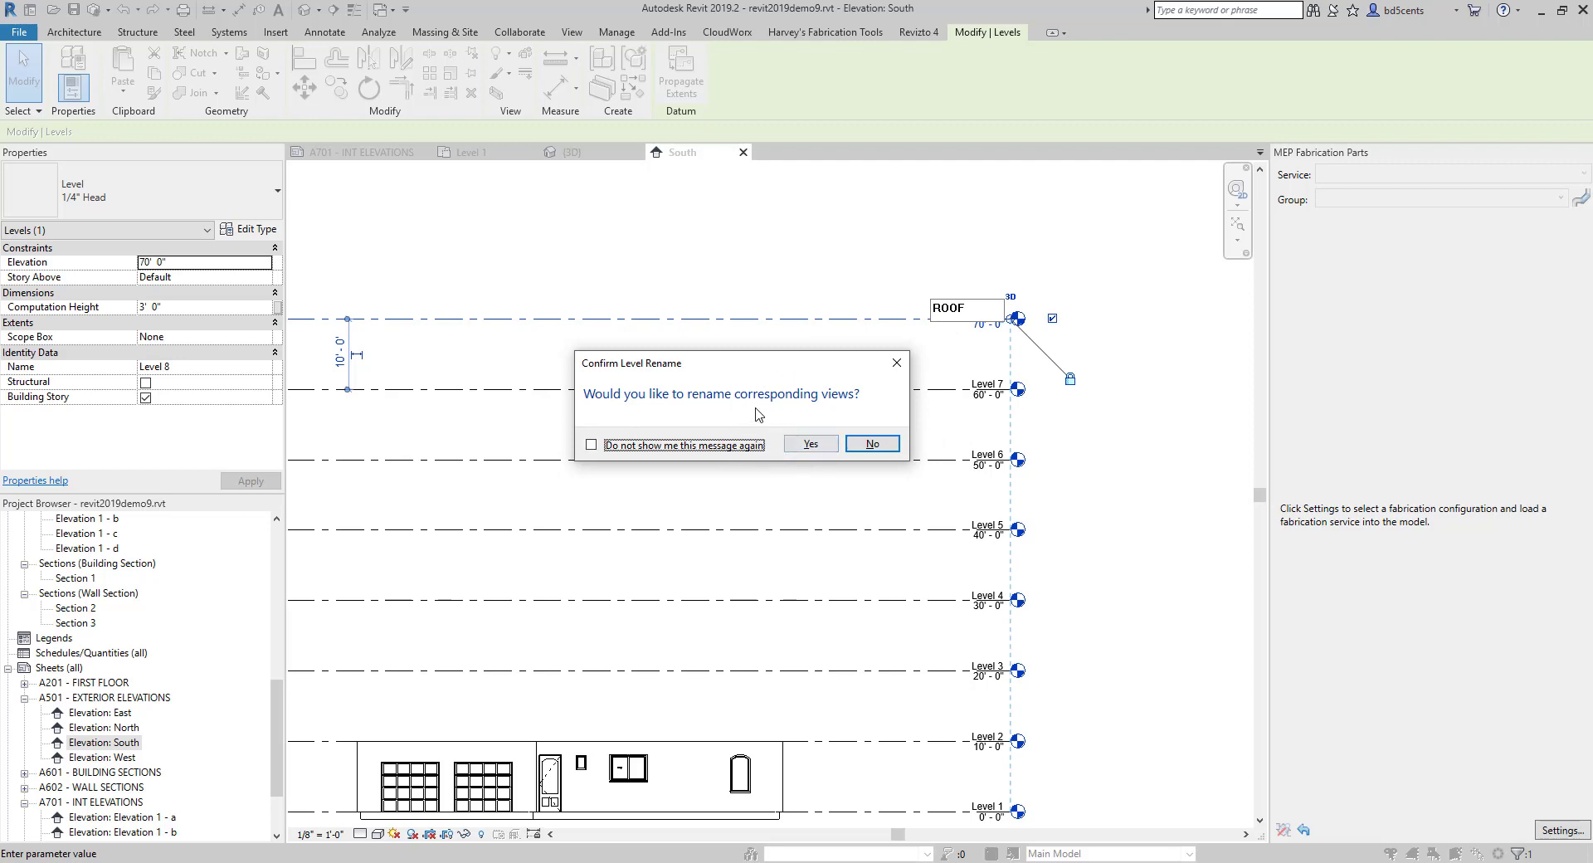
pyautogui.click(807, 444)
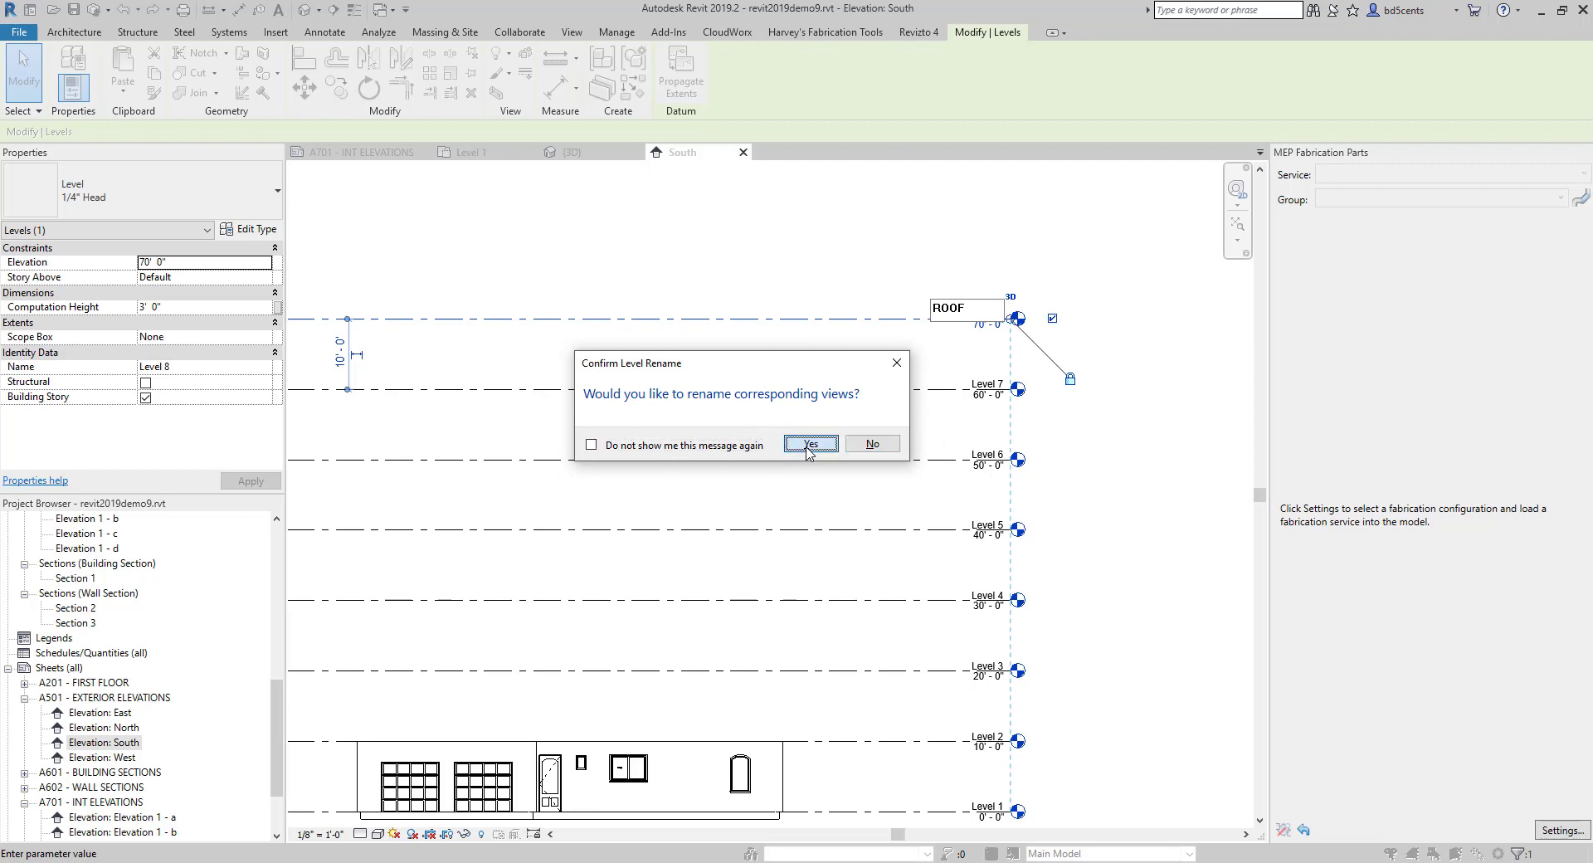
pyautogui.click(884, 290)
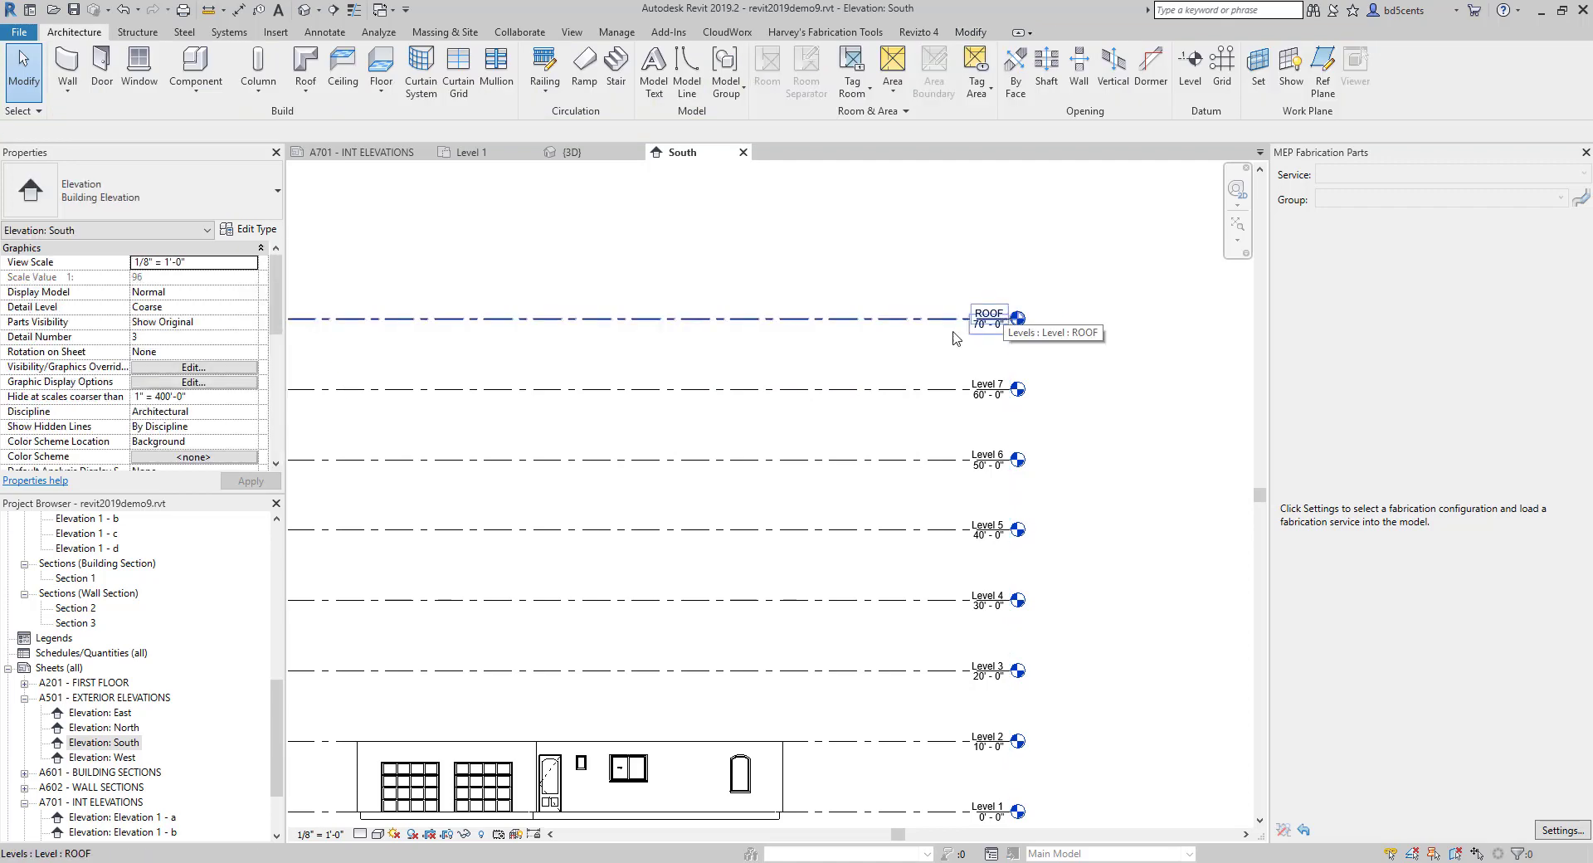
# Examine the ceiling, floor and structural plans in the project for the views belonging to the ROOF level.
pyautogui.scroll(3, 70, 644)
pyautogui.scroll(5, 71, 643)
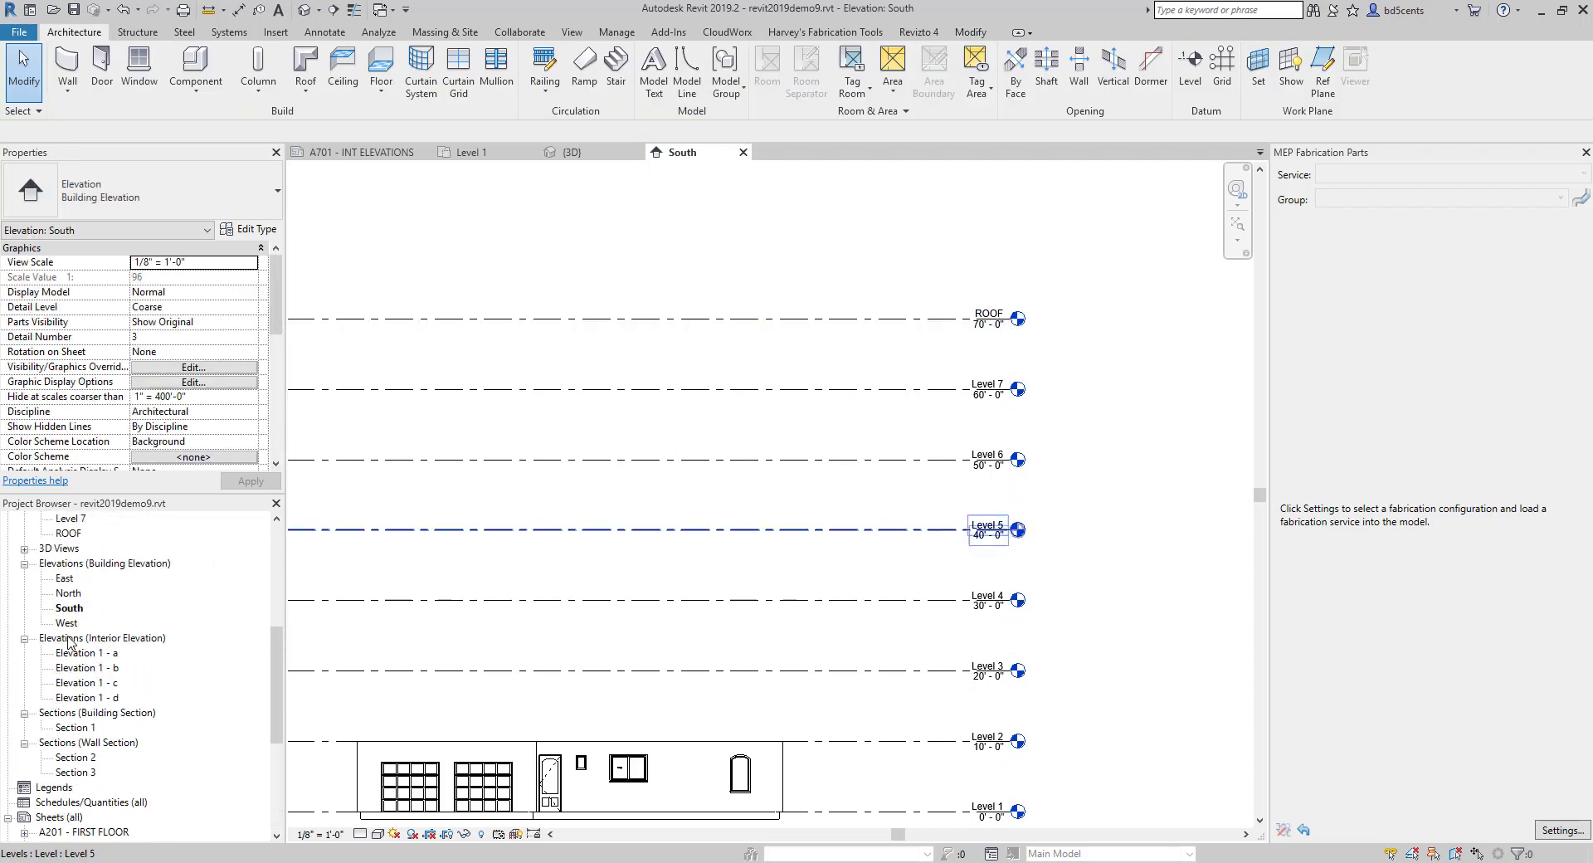
pyautogui.click(67, 623)
pyautogui.scroll(5, 75, 656)
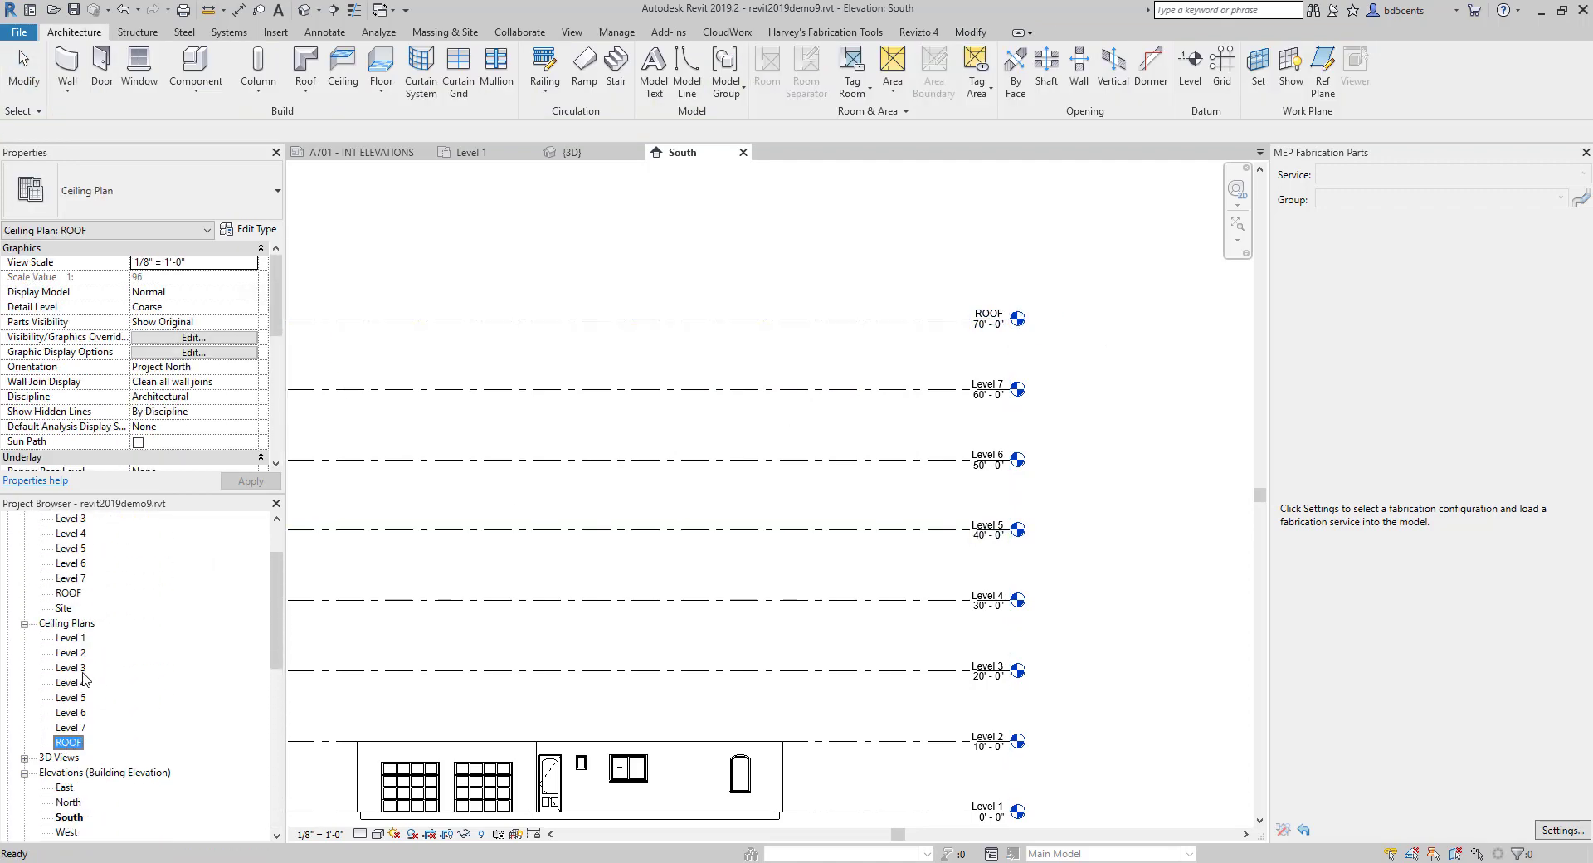
pyautogui.click(66, 548)
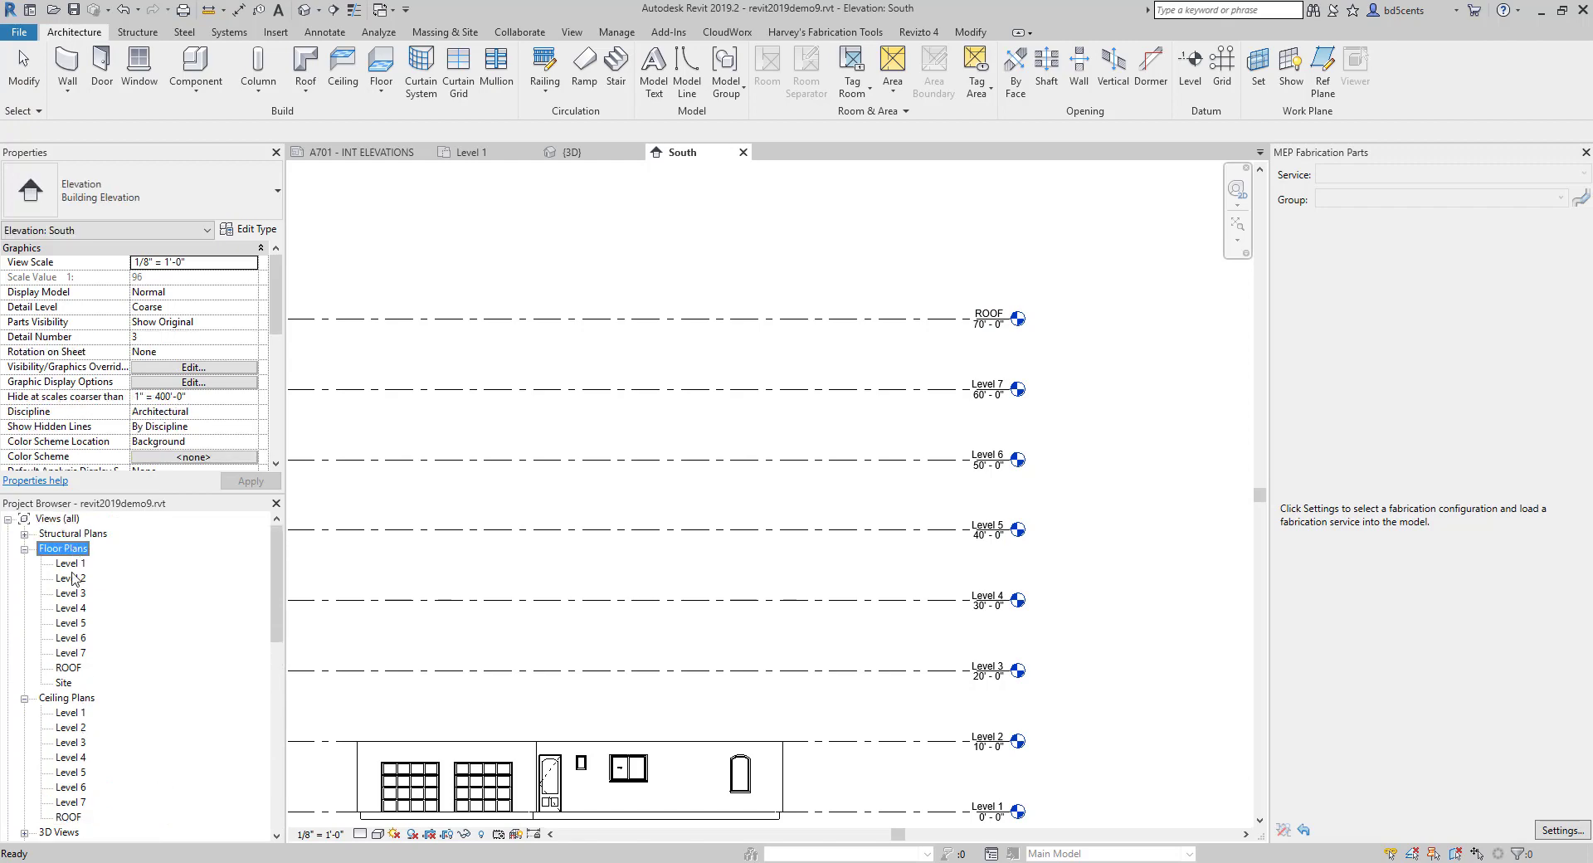
pyautogui.click(70, 667)
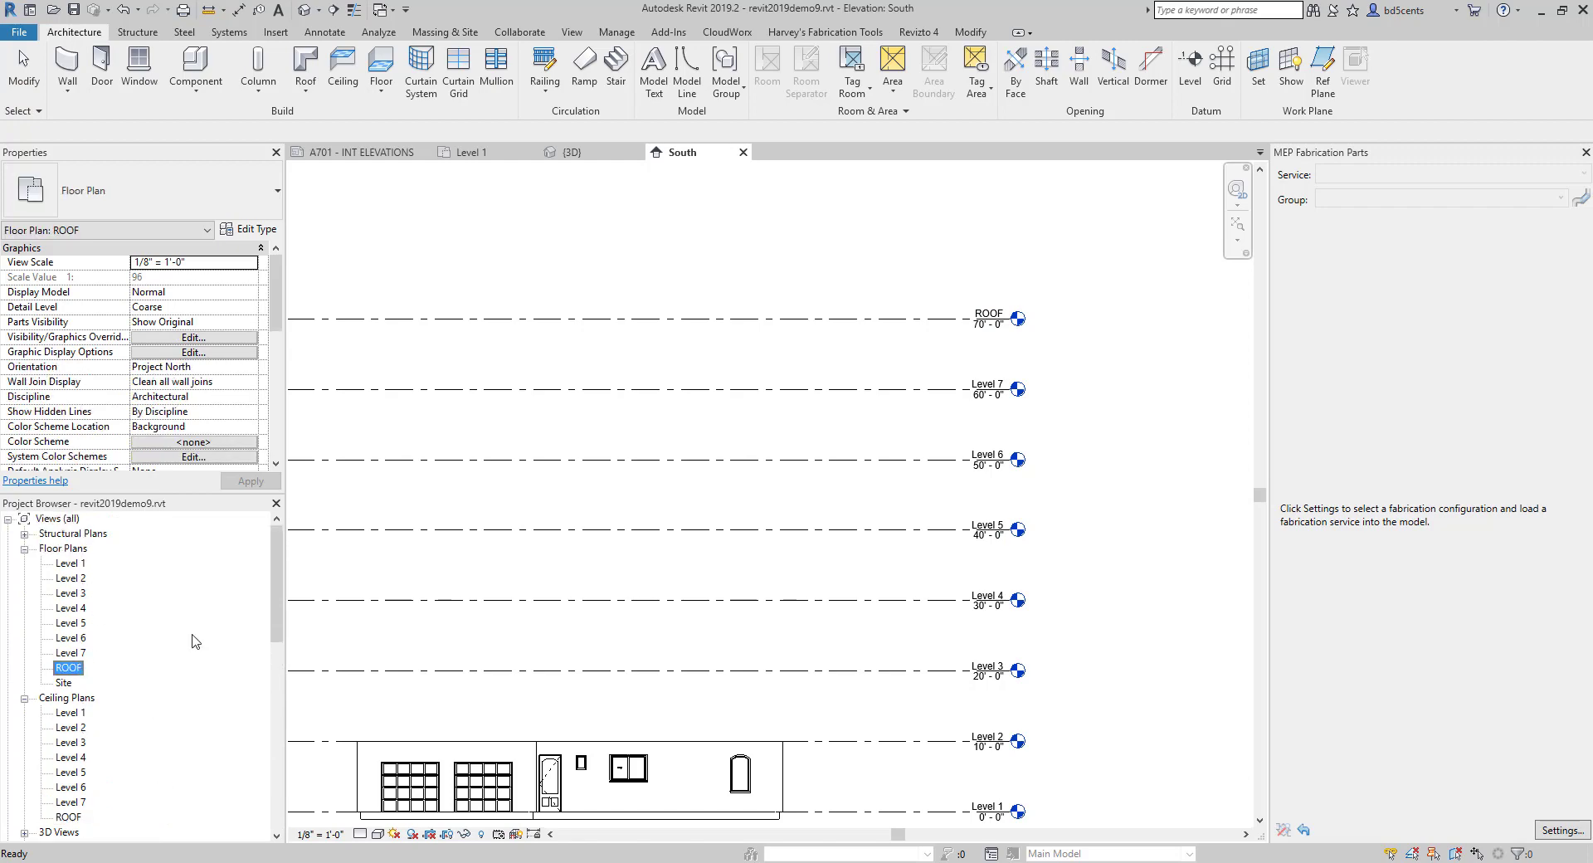
pyautogui.click(615, 340)
pyautogui.click(25, 534)
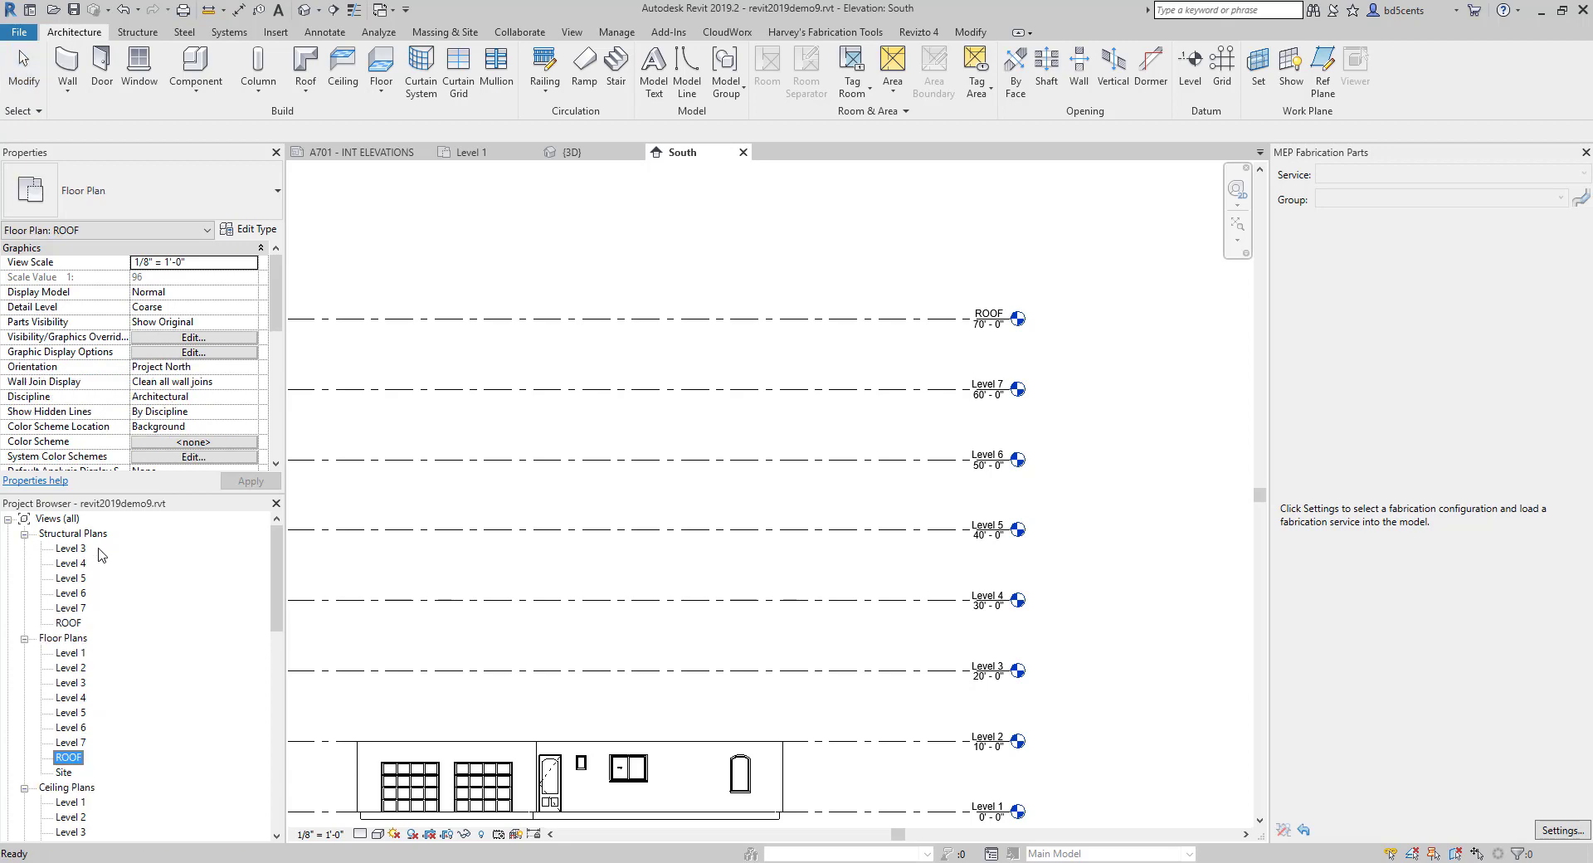
pyautogui.click(427, 313)
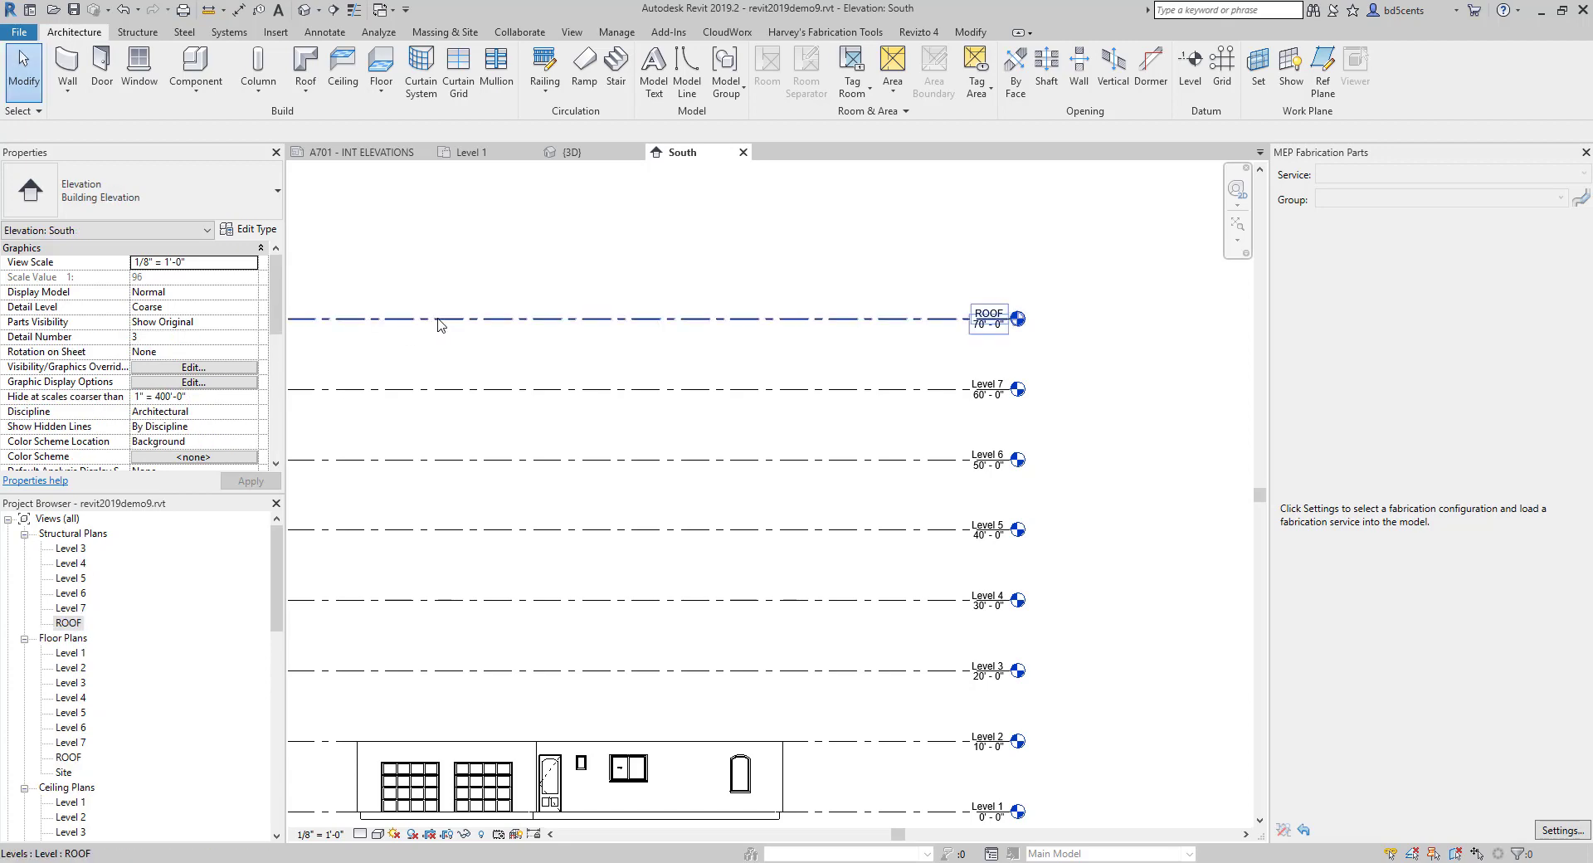
pyautogui.click(440, 320)
pyautogui.scroll(-2, 460, 315)
pyautogui.moveTo(496, 326); pyautogui.dragTo(658, 321, button='middle')
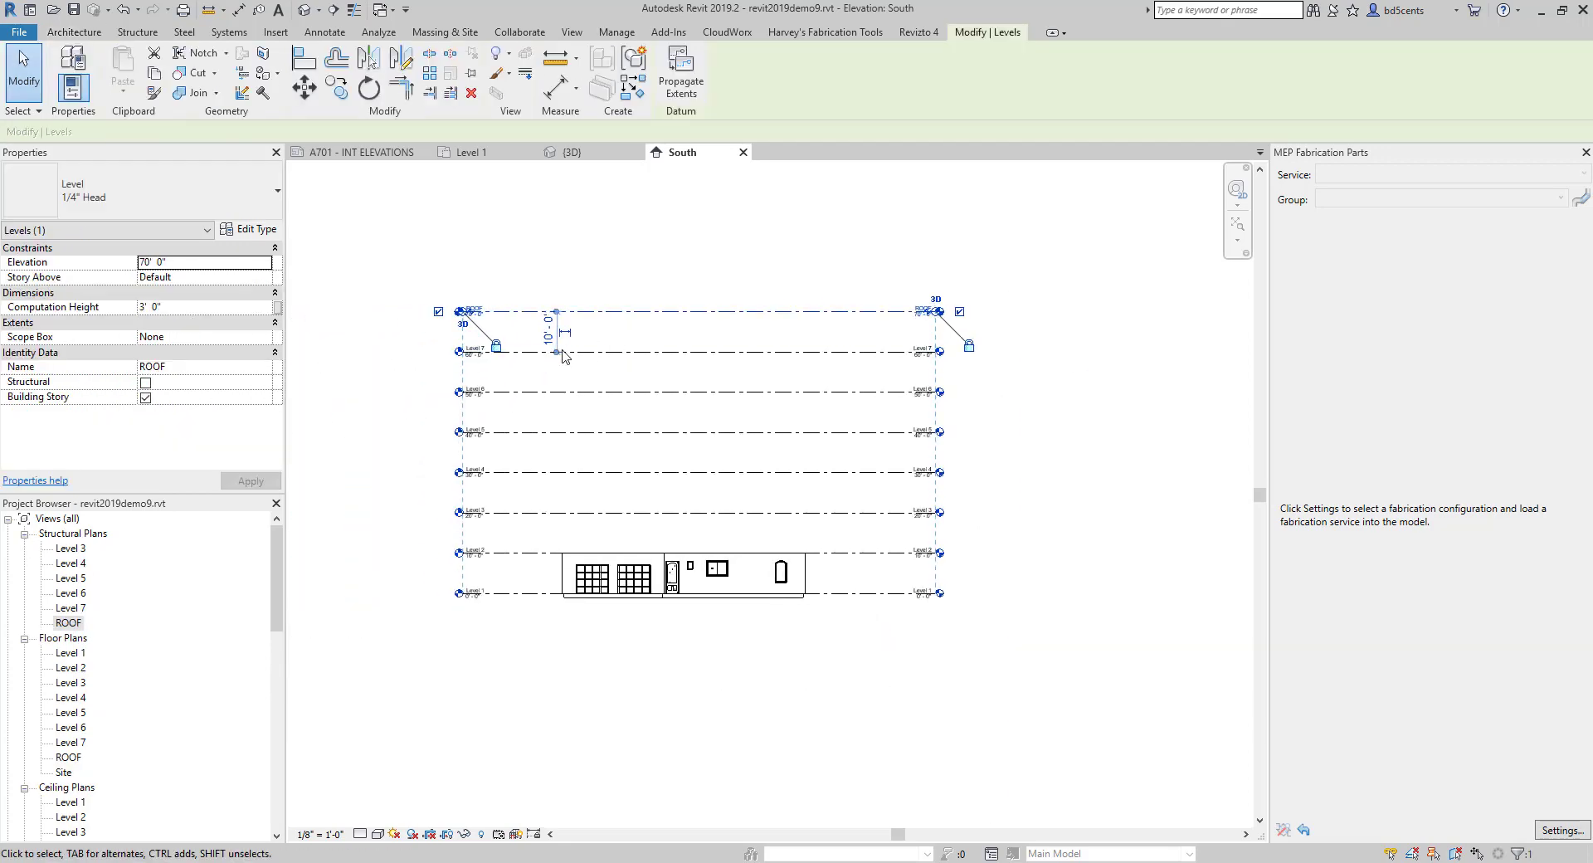
pyautogui.keyDown('ctrl'); pyautogui.click(579, 353); pyautogui.keyUp('ctrl')
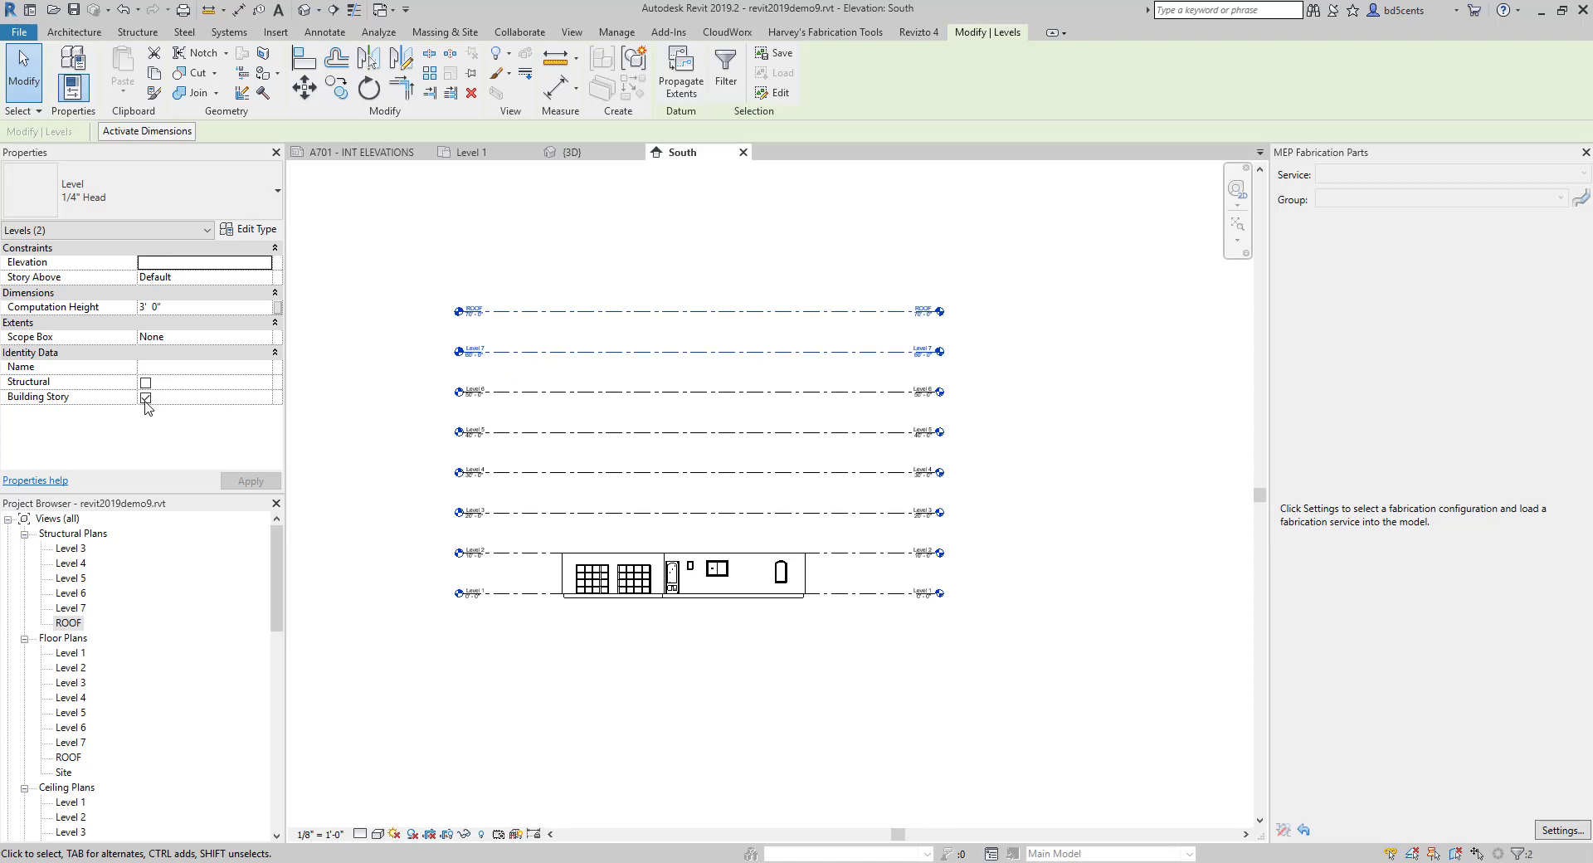
pyautogui.click(476, 415)
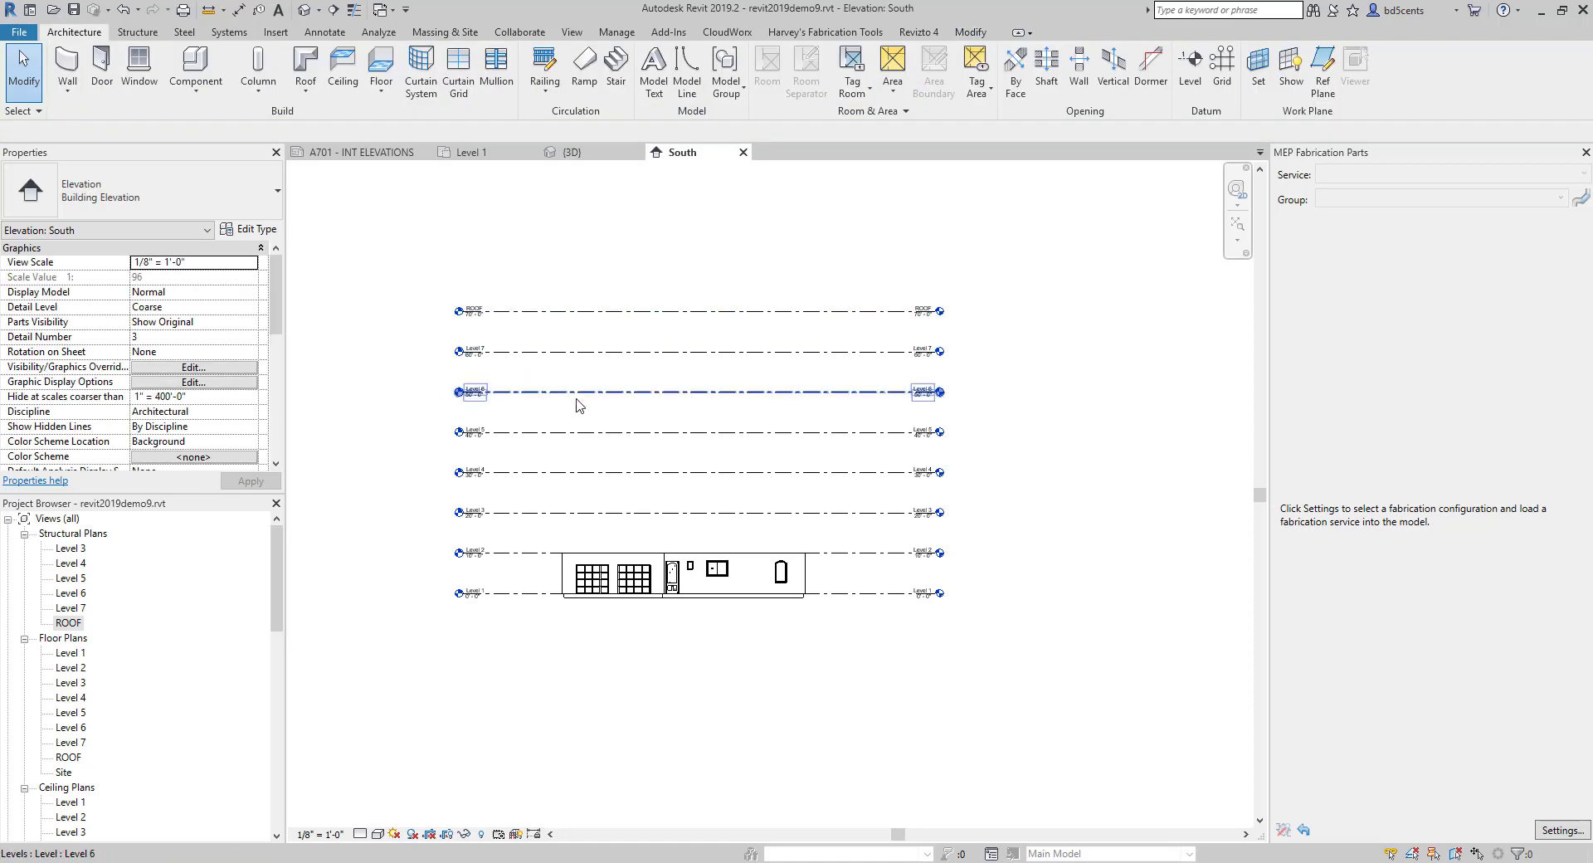
# Mark all levels from Level 3 up to ROOF as Structural.
pyautogui.moveTo(560, 534); pyautogui.dragTo(533, 302)
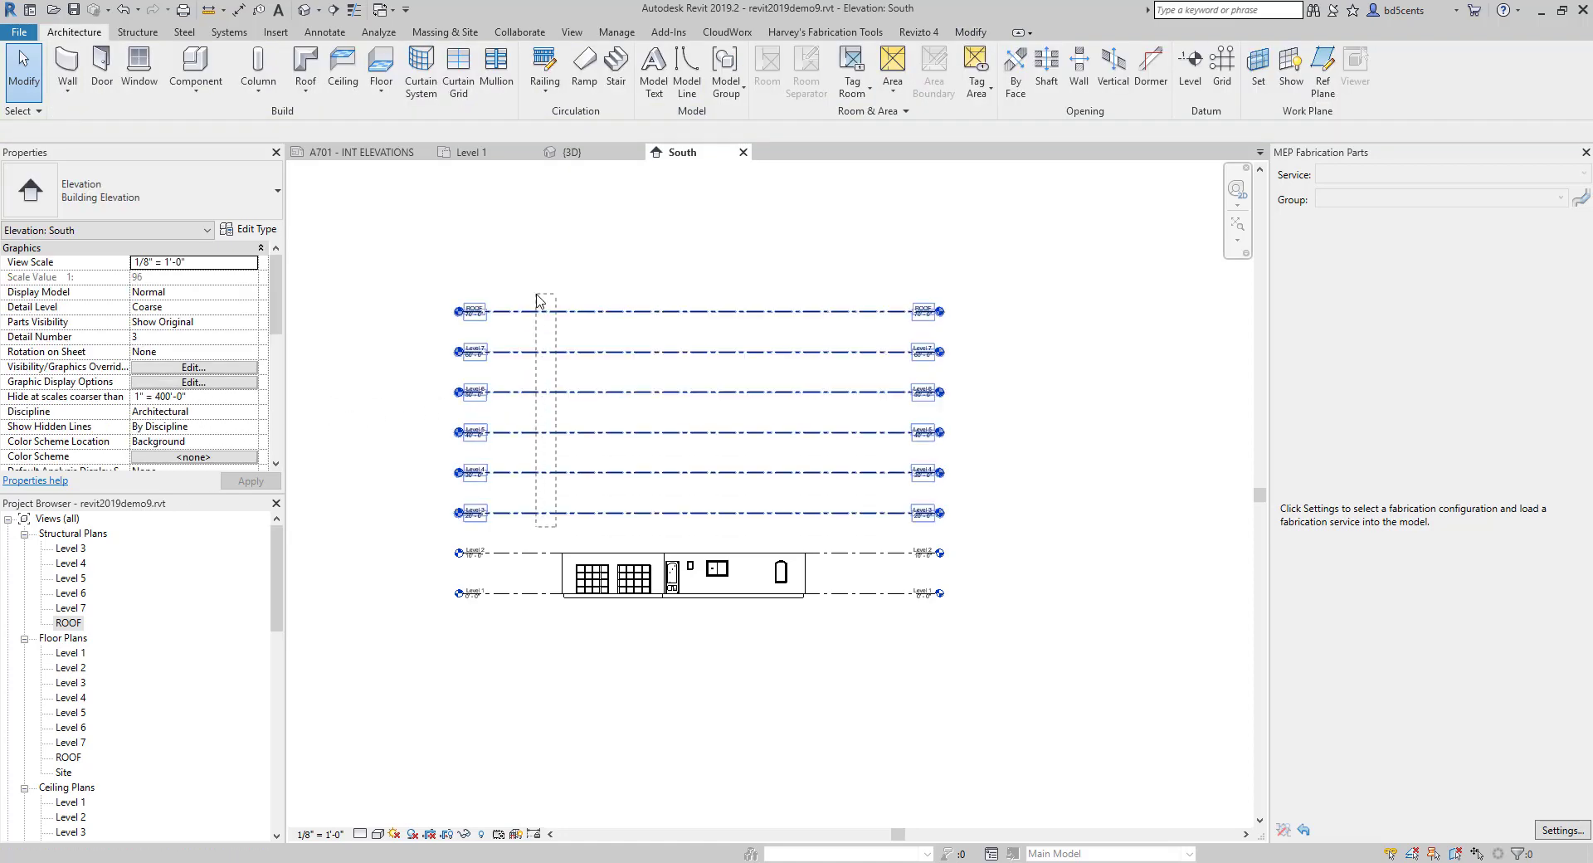
pyautogui.click(145, 383)
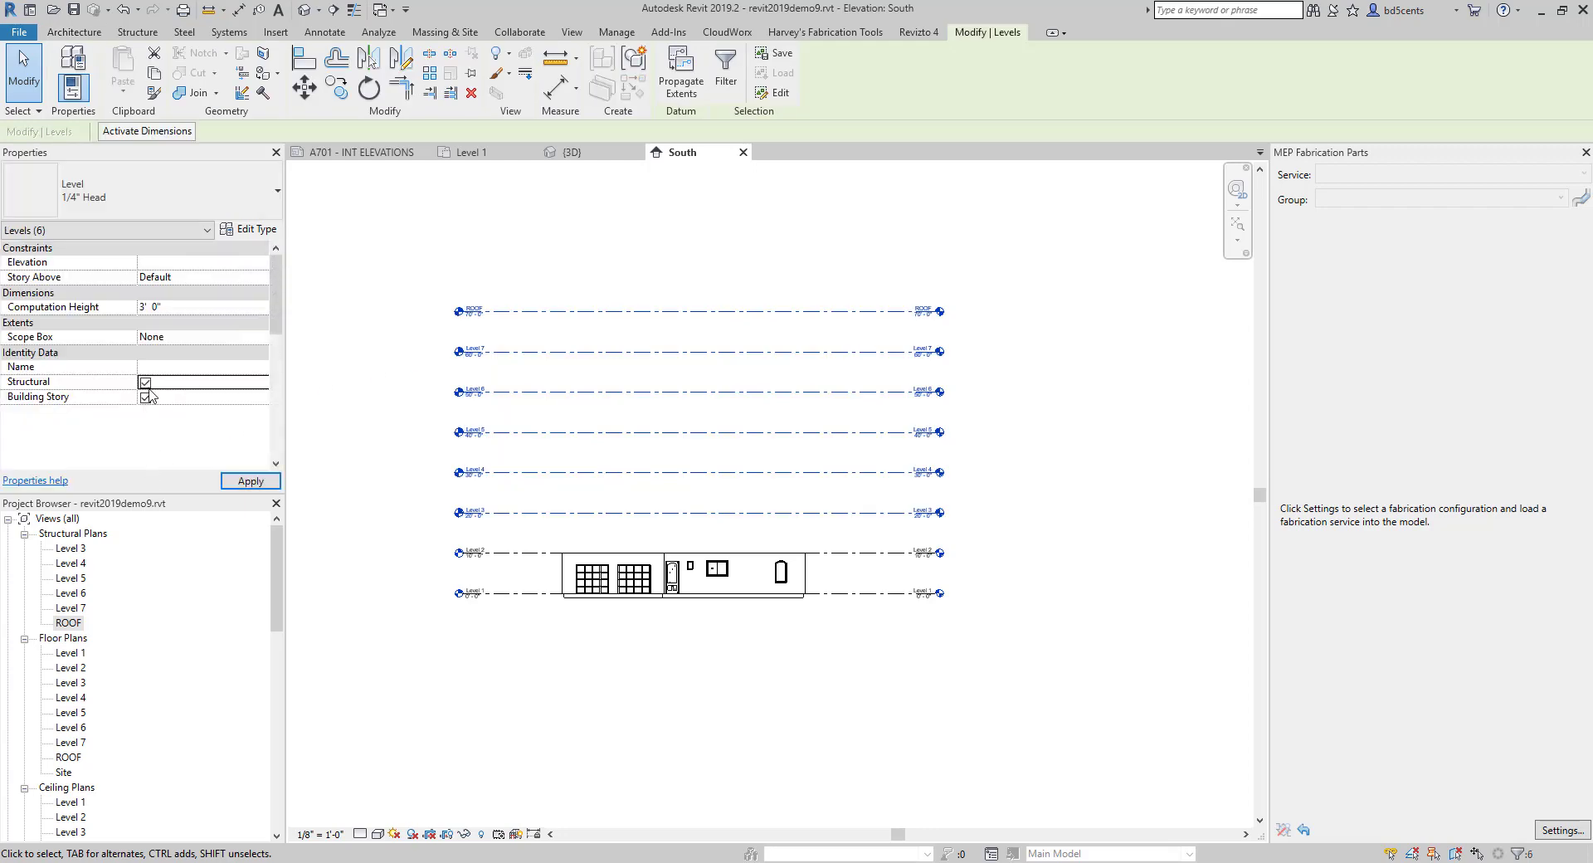
pyautogui.click(249, 483)
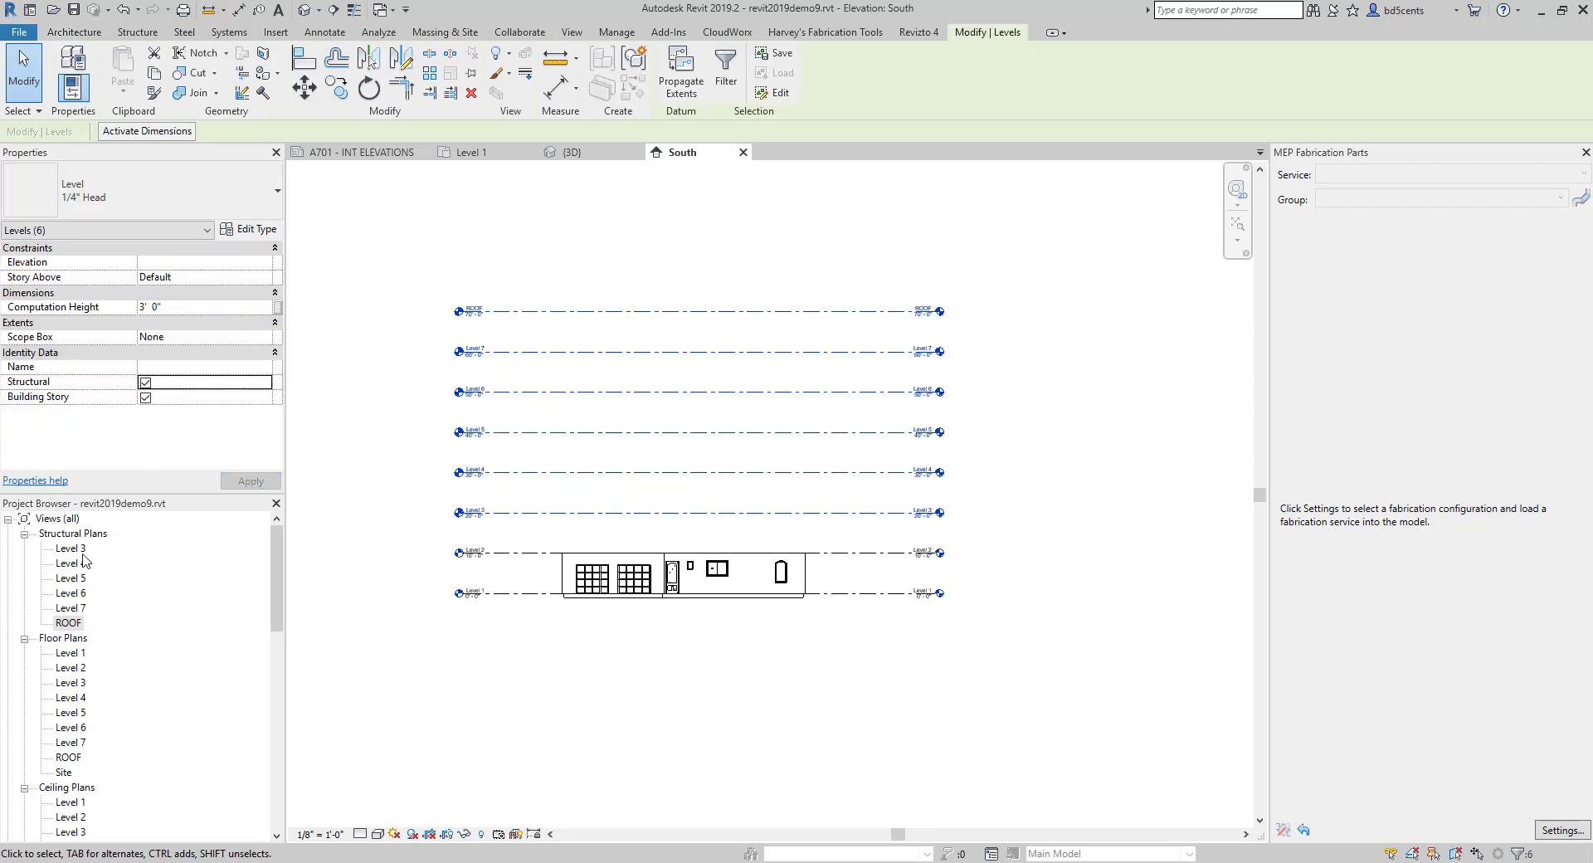
# Mark Level 1 and Level 2 as Structural as well.
pyautogui.moveTo(514, 612); pyautogui.dragTo(420, 550)
pyautogui.click(144, 384)
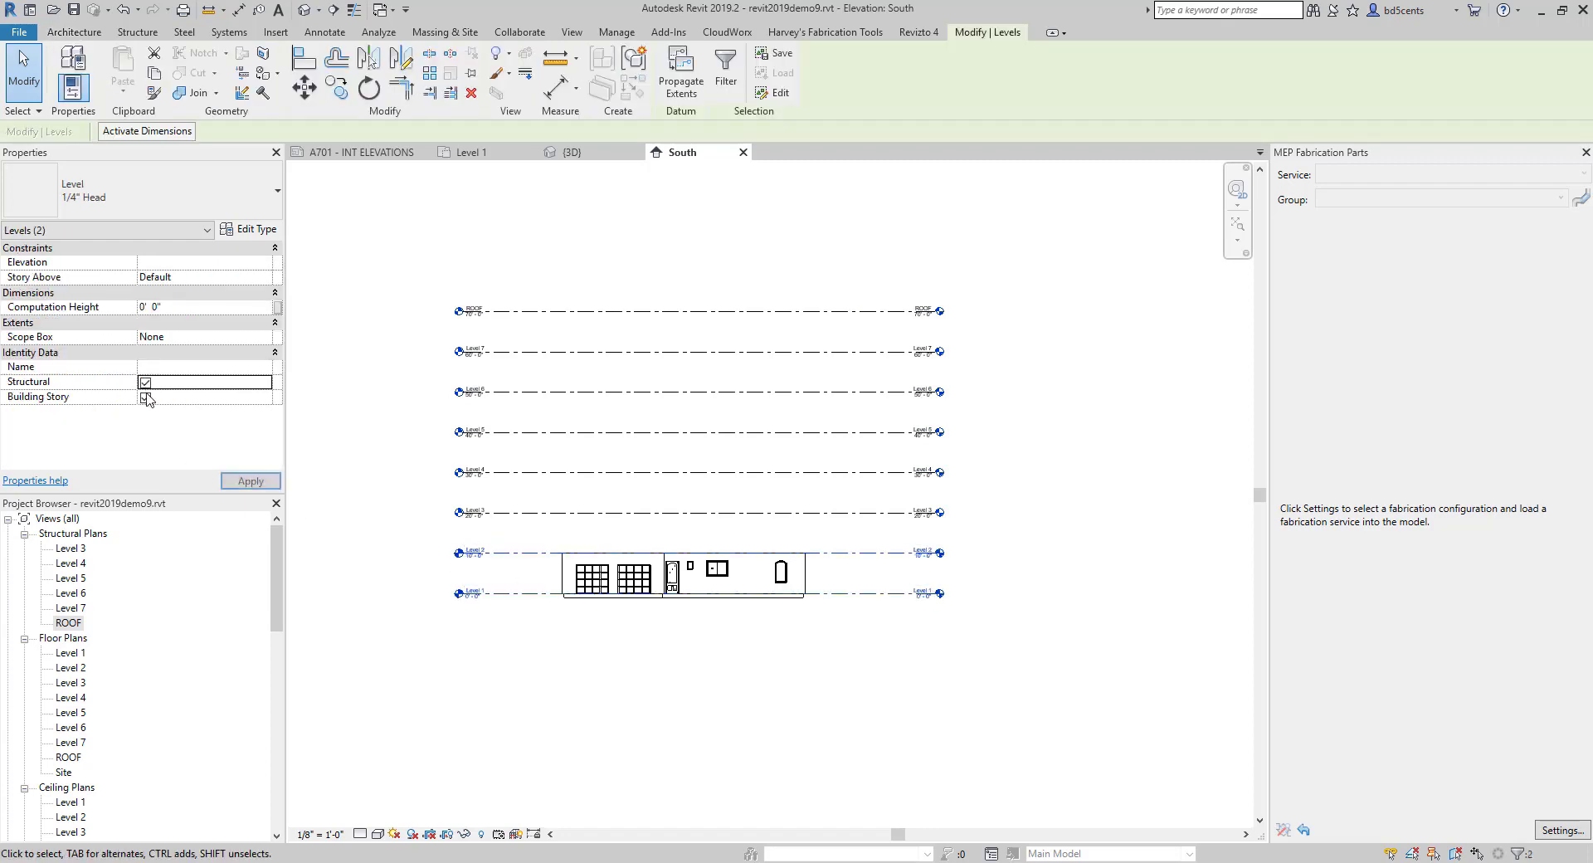
pyautogui.click(324, 588)
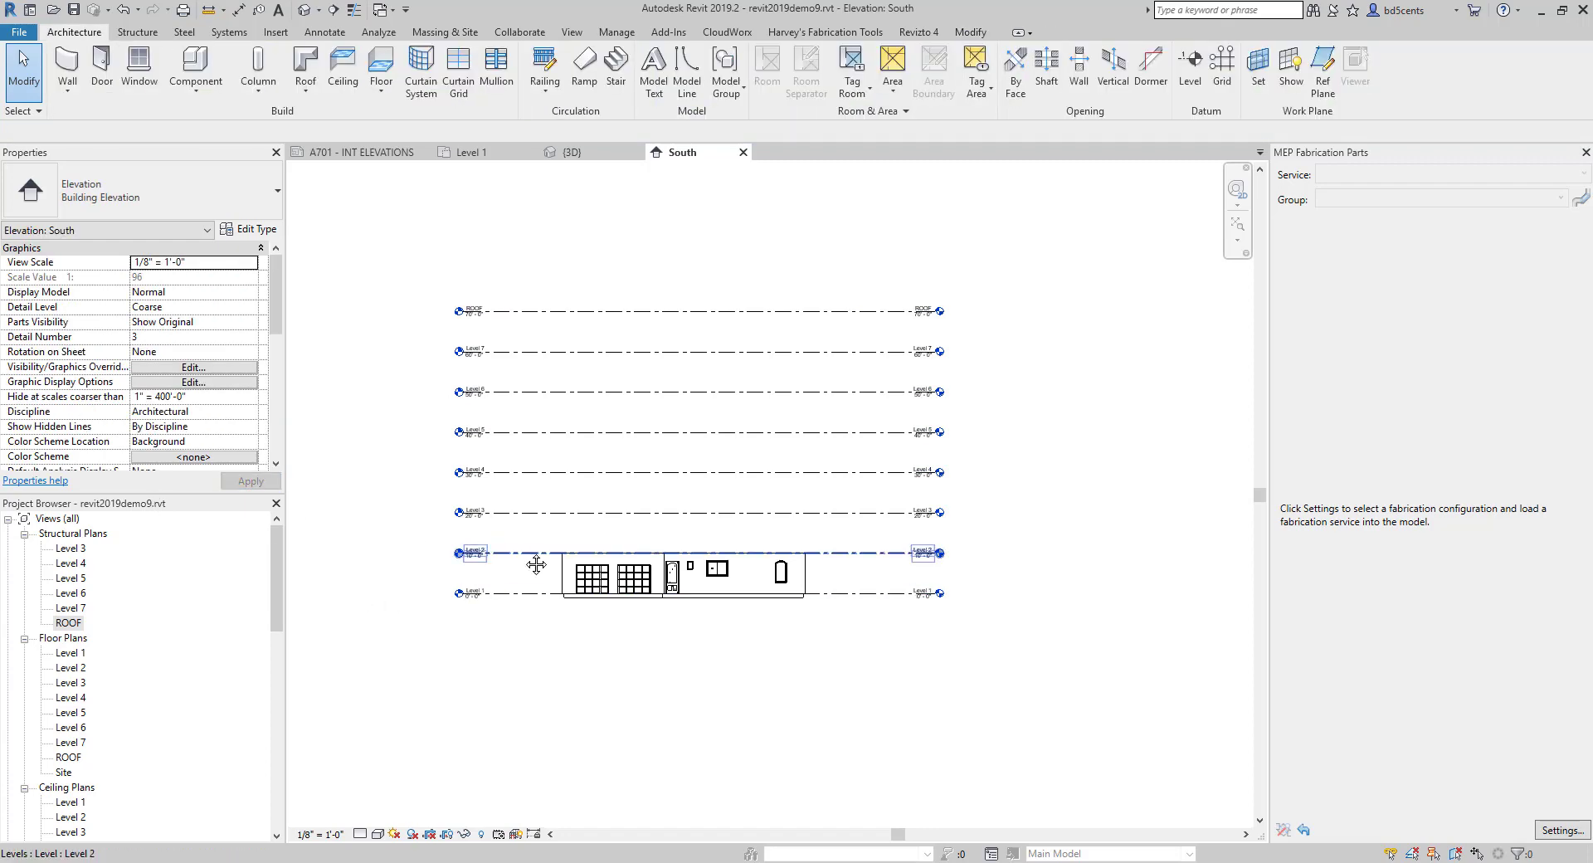
# Examine the floor plan views in the project, highlighting them from Level 1 through ROOF.
pyautogui.moveTo(537, 566); pyautogui.dragTo(488, 596, button='middle')
pyautogui.scroll(3, 459, 607)
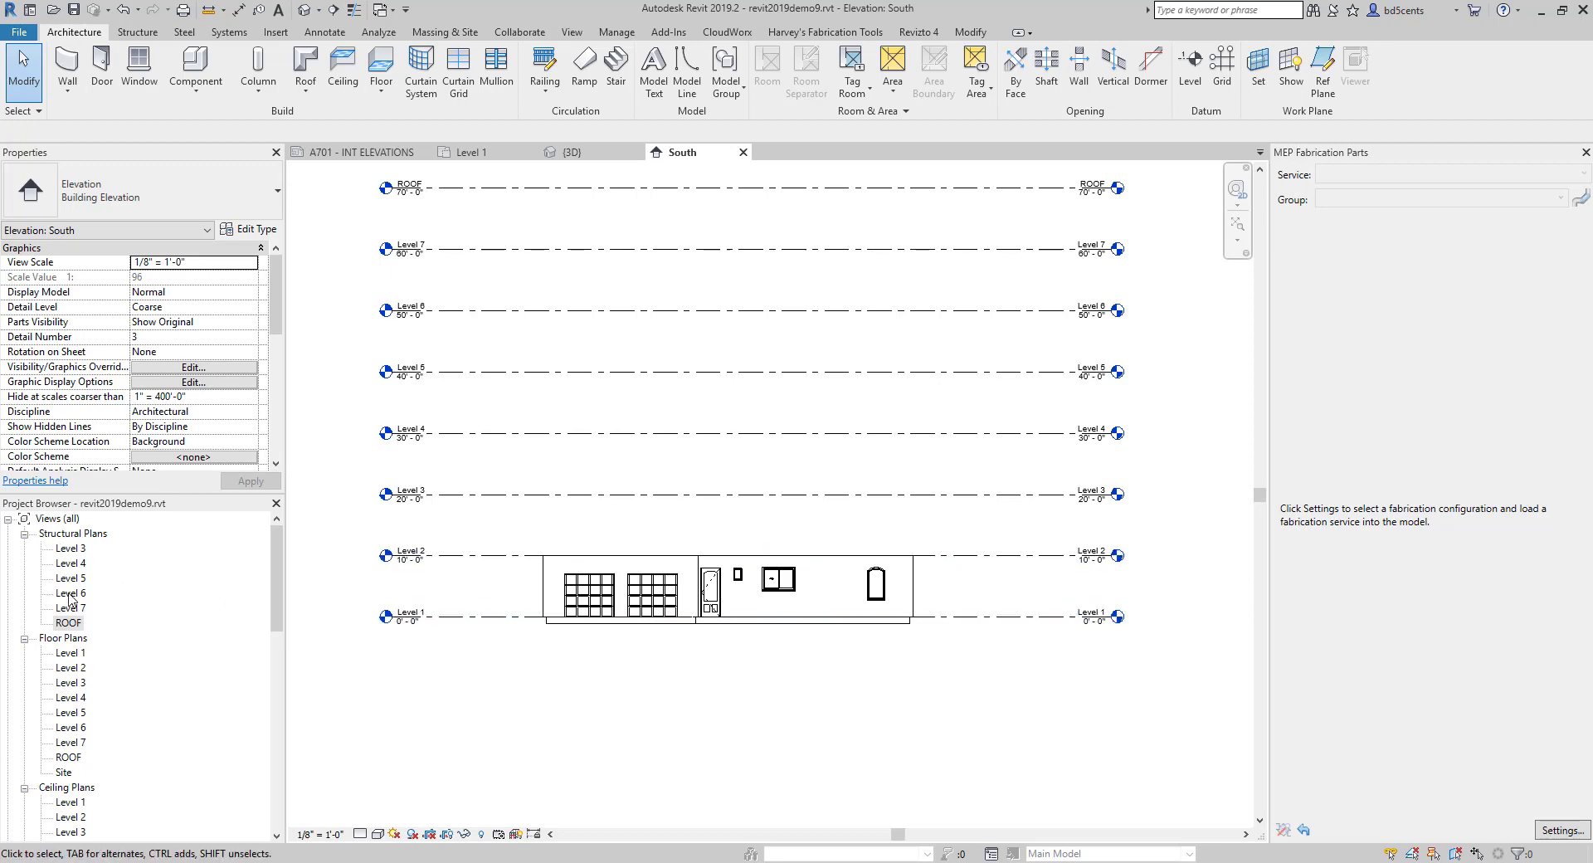
pyautogui.scroll(-1, 72, 595)
pyautogui.click(70, 623)
pyautogui.scroll(-1, 83, 651)
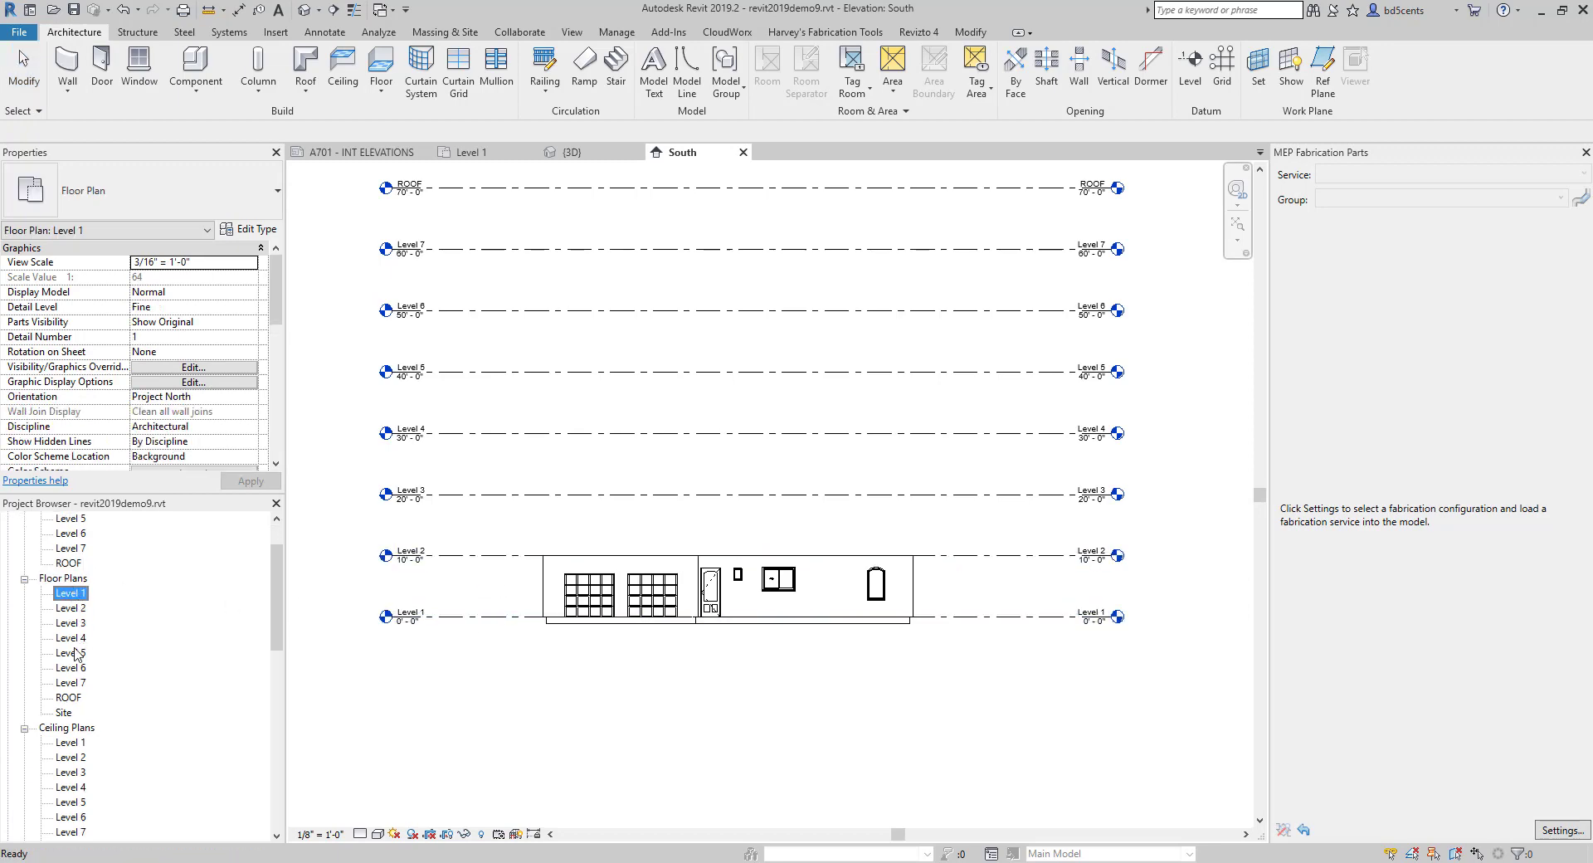
pyautogui.keyDown('shift'); pyautogui.click(64, 701); pyautogui.keyUp('shift')
pyautogui.scroll(-2, 349, 664)
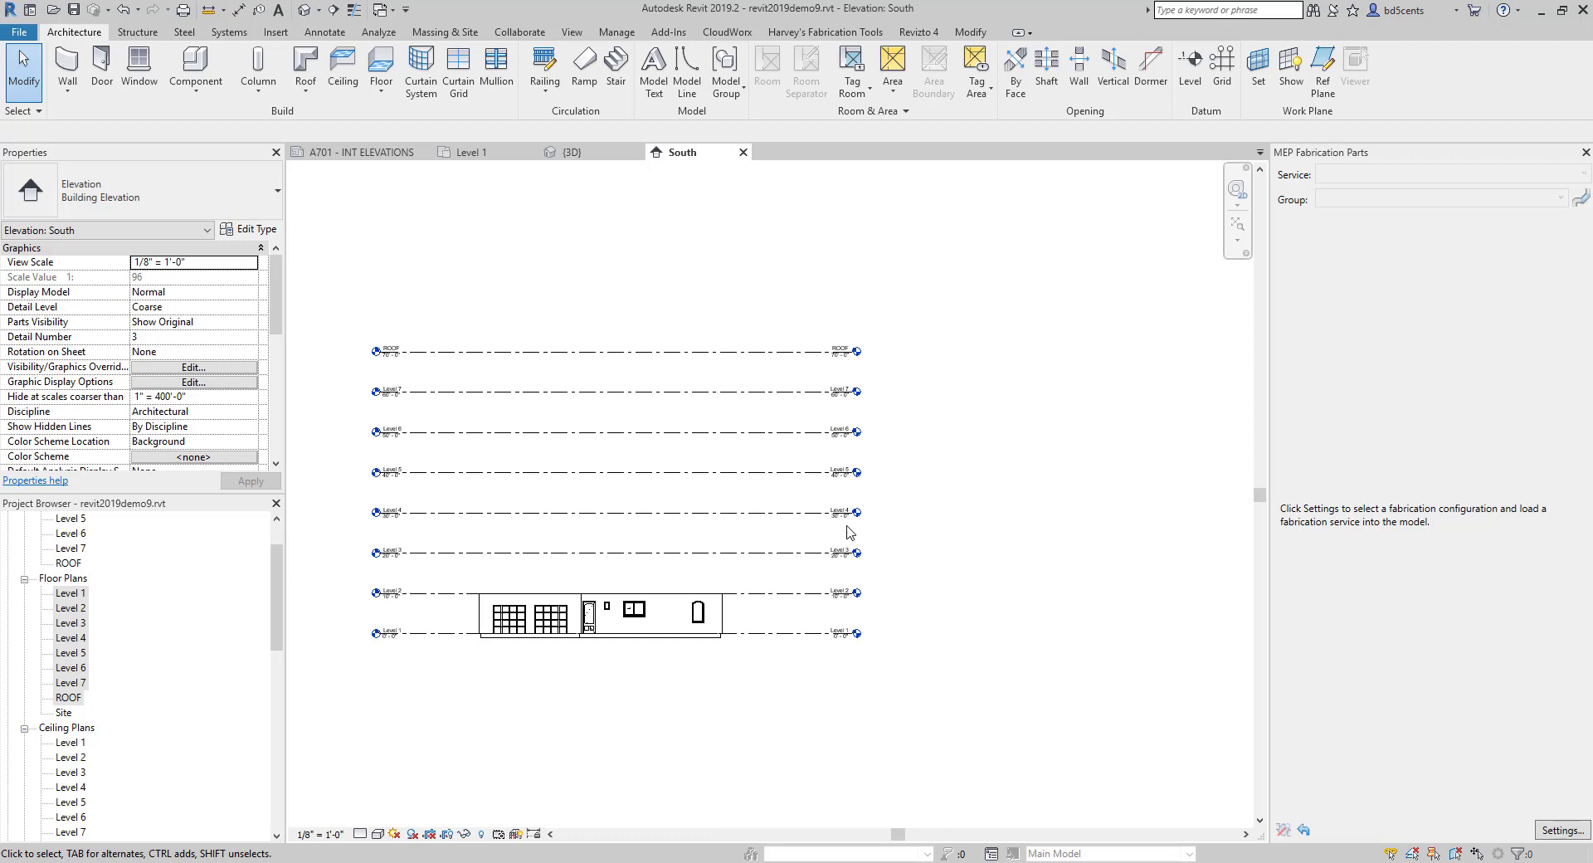
# Open the default 3D view and select all Exterior - EIFS on Mtl. Stud walls in the entire project.
pyautogui.click(571, 32)
pyautogui.click(518, 62)
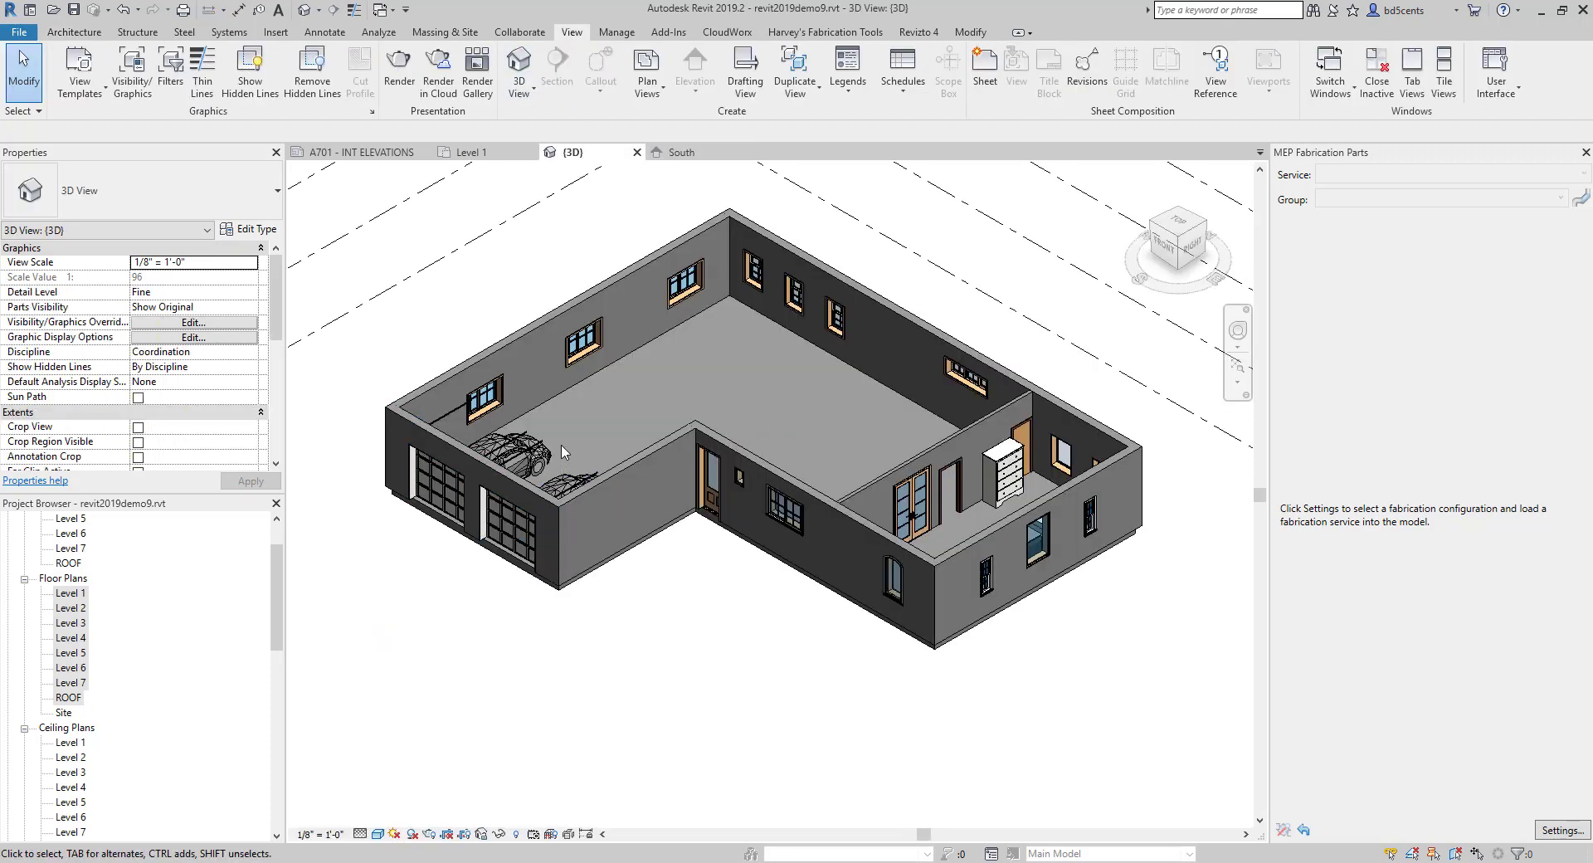
pyautogui.click(769, 465)
pyautogui.rightClick(767, 466)
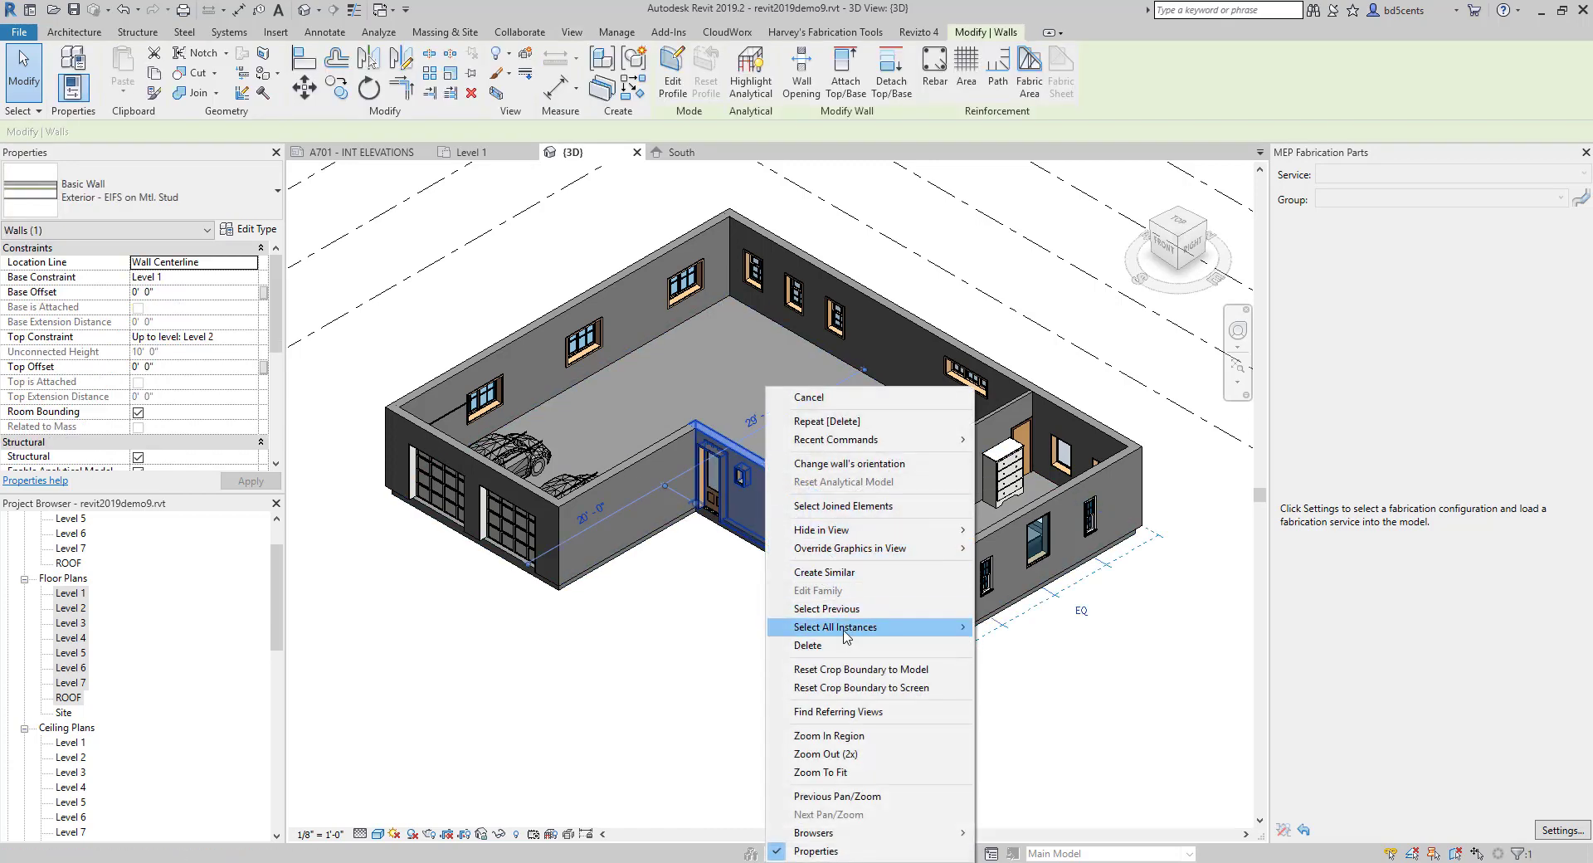
pyautogui.moveTo(845, 631)
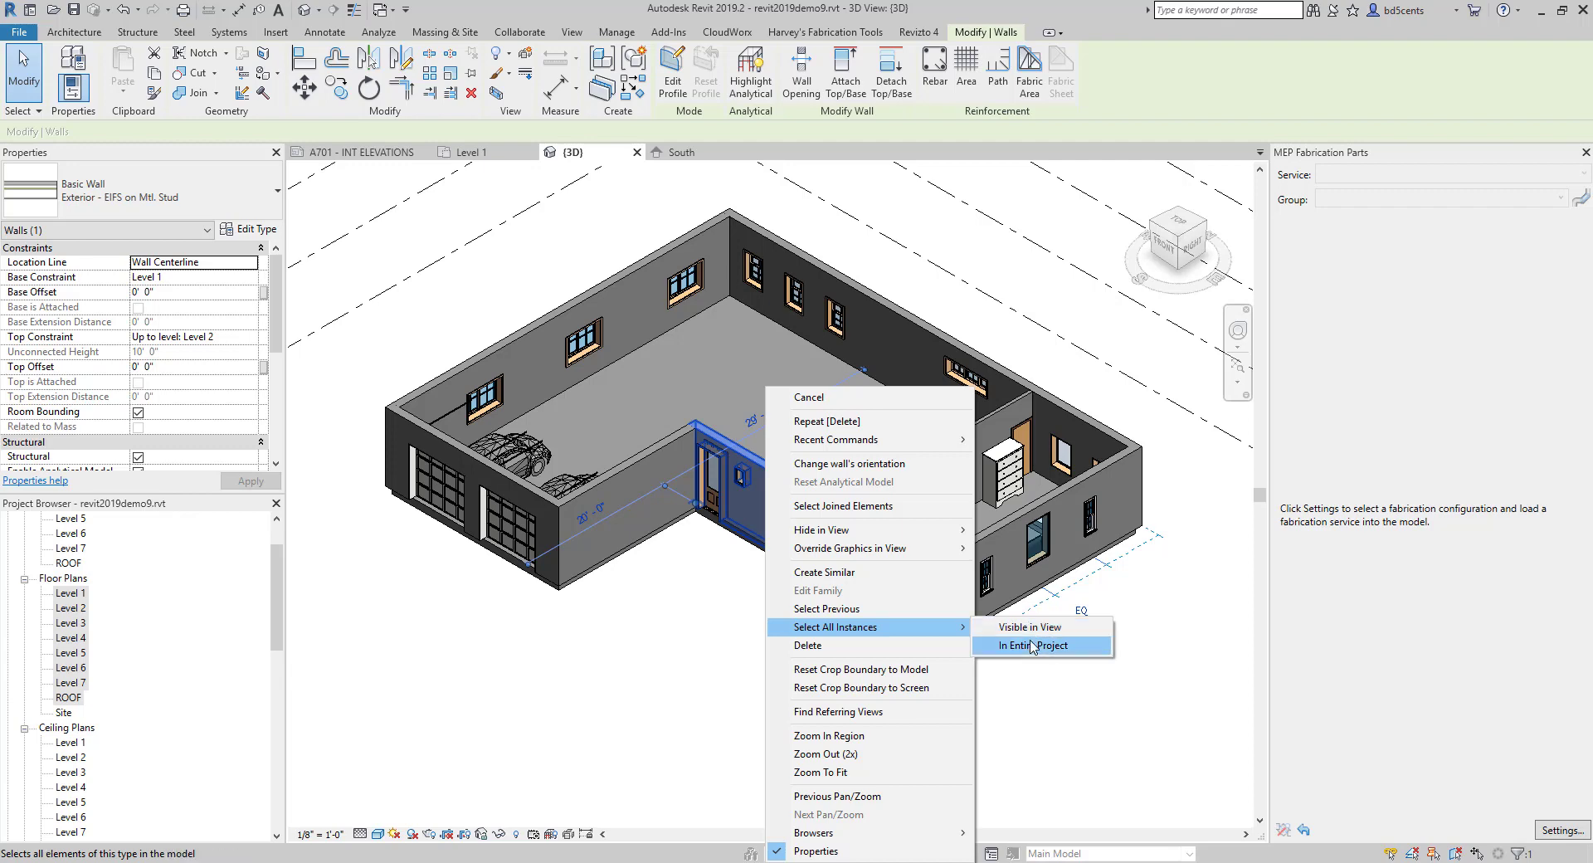
pyautogui.click(1032, 646)
# Remove the wall with the two garage doors from the current wall selection.
pyautogui.moveTo(690, 557); pyautogui.dragTo(655, 605, button='middle')
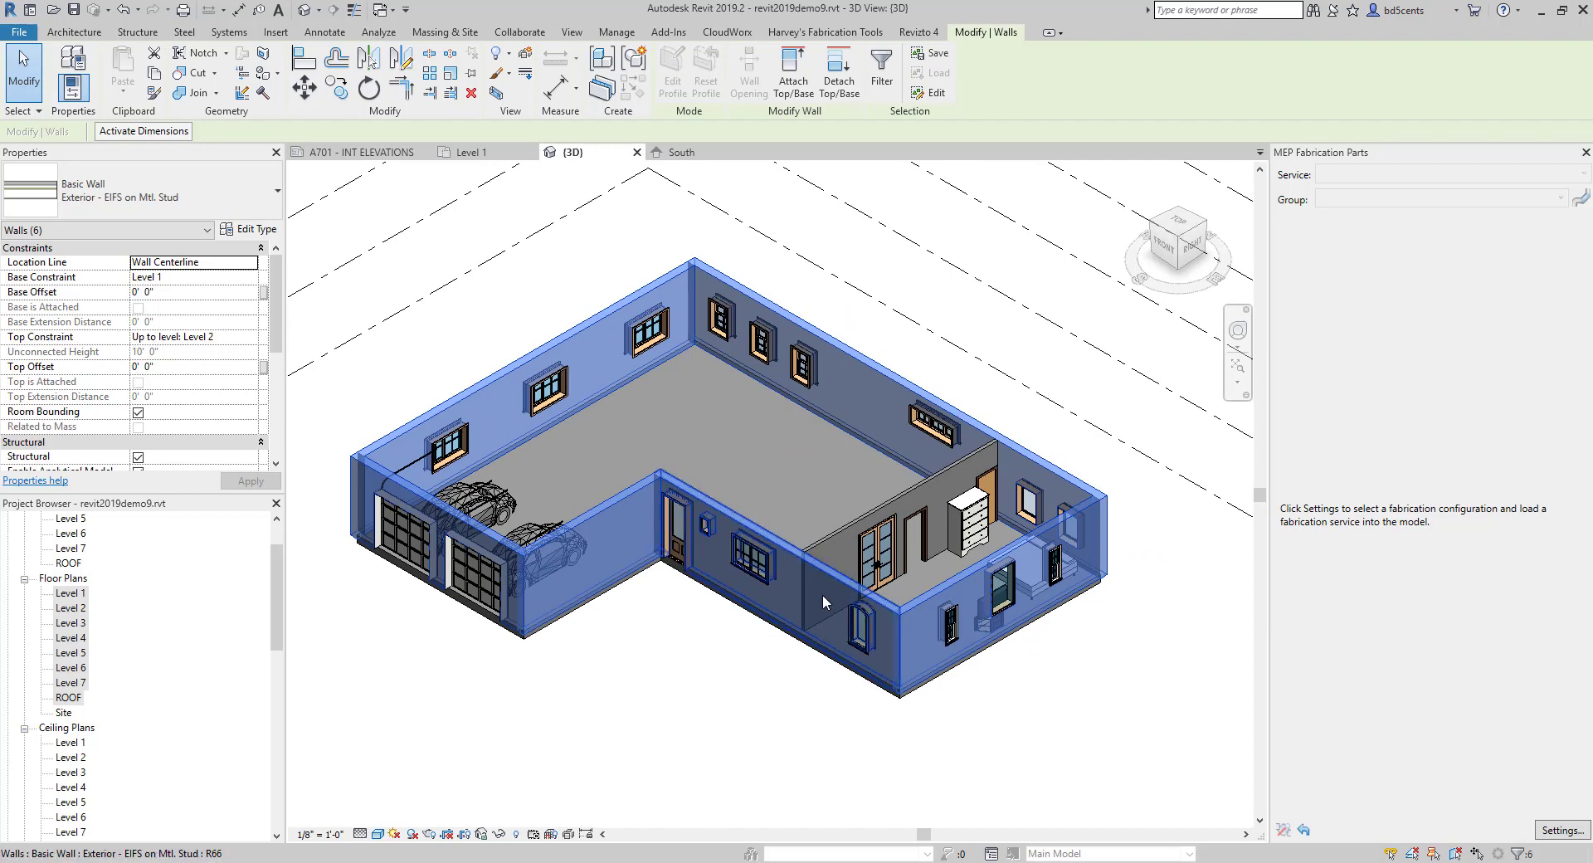
pyautogui.keyDown('shift'); pyautogui.click(493, 541); pyautogui.keyUp('shift')
pyautogui.scroll(-2, 633, 662)
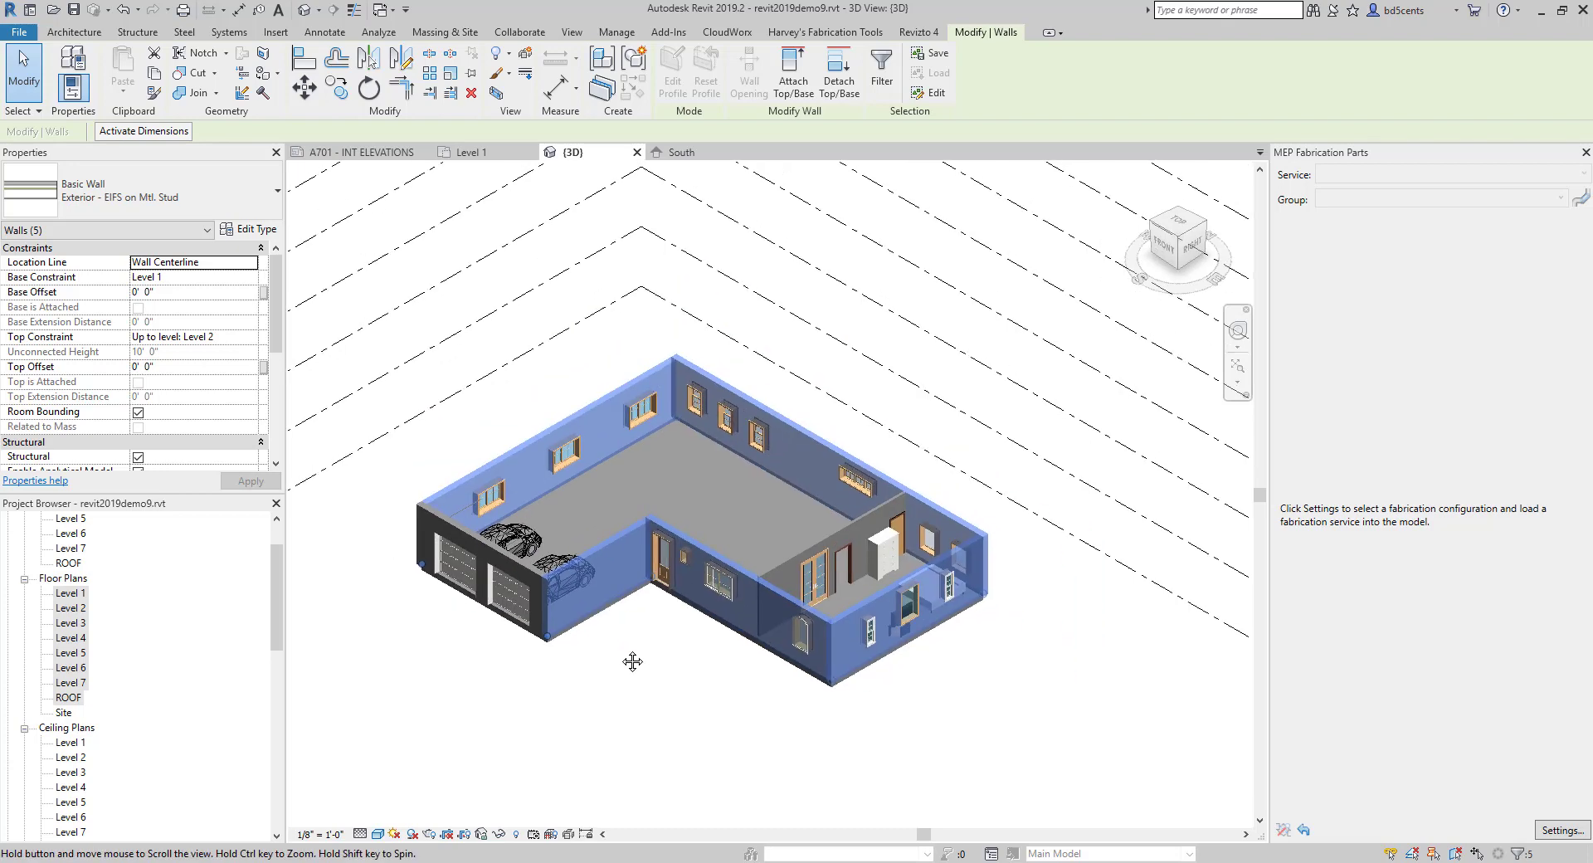
pyautogui.scroll(3, 466, 560)
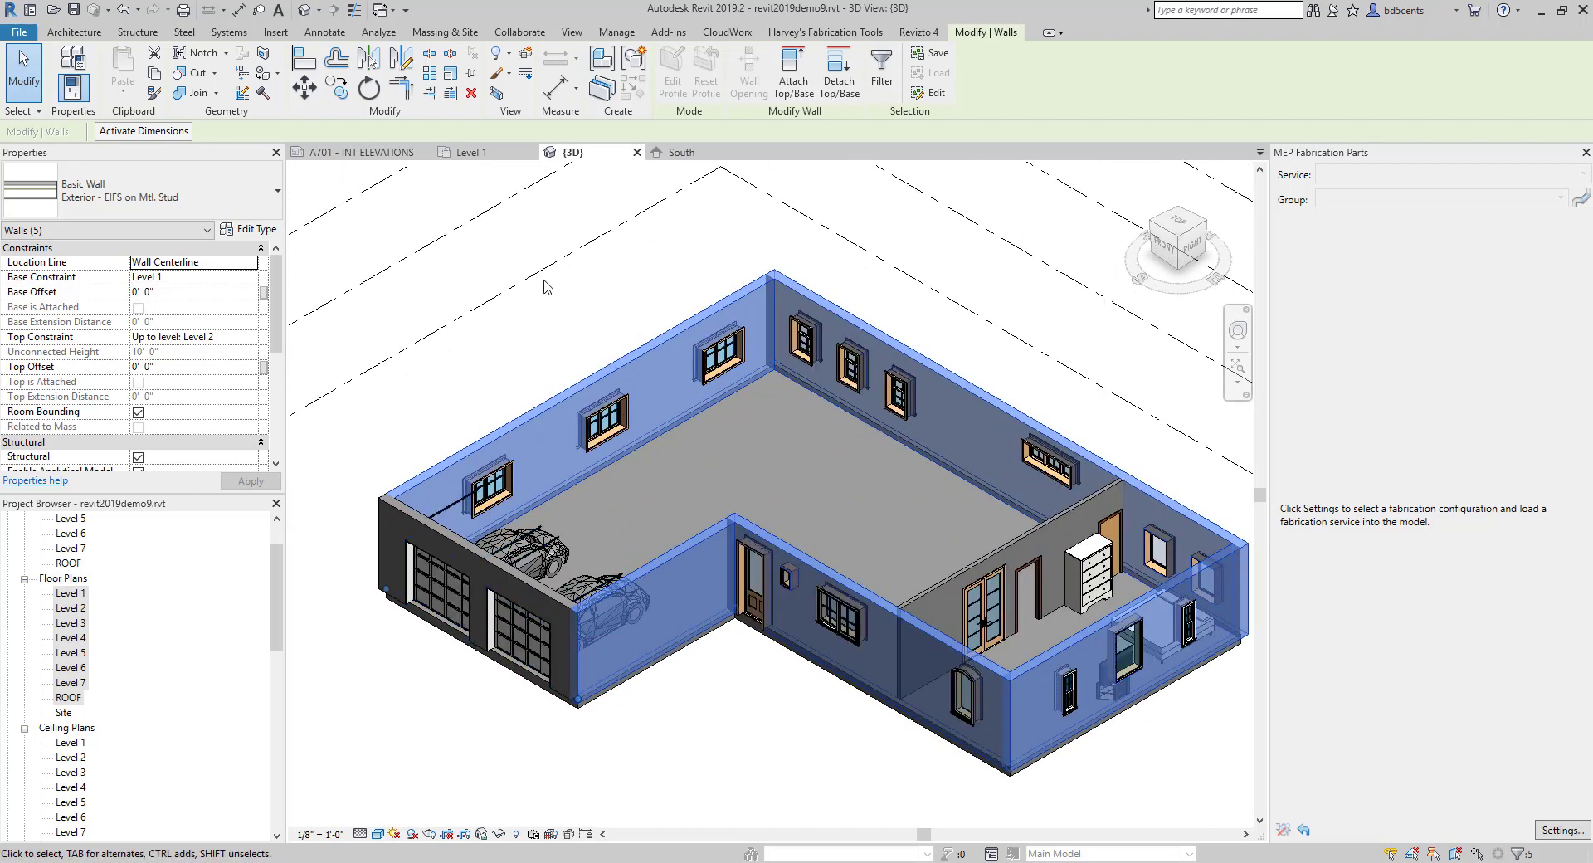
pyautogui.scroll(-1, 791, 453)
pyautogui.rightClick(669, 465)
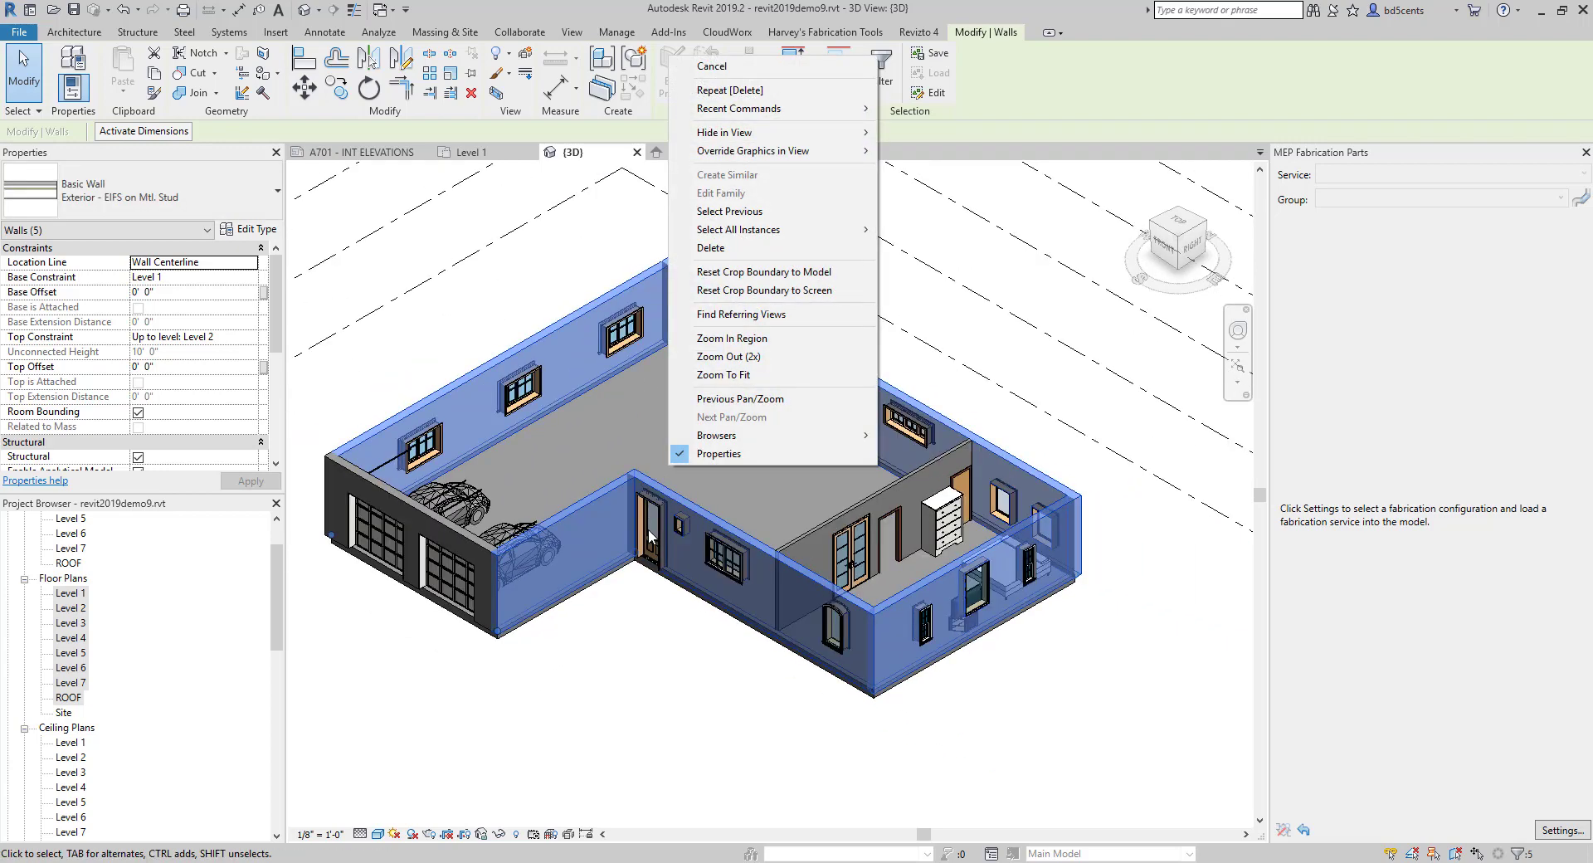
pyautogui.click(686, 502)
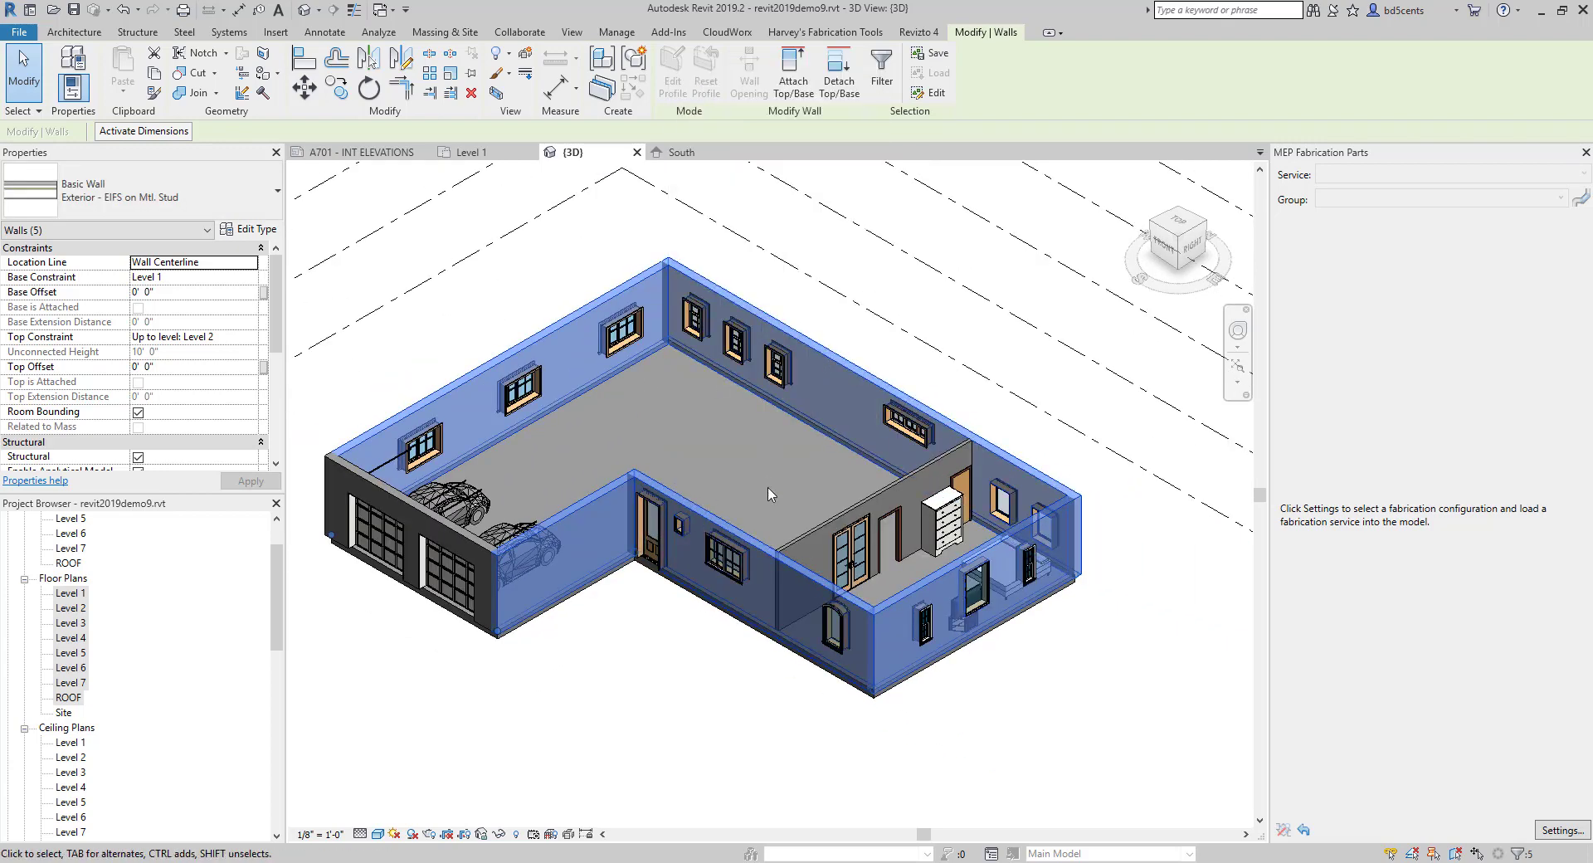
pyautogui.rightClick(739, 518)
pyautogui.press('Escape')
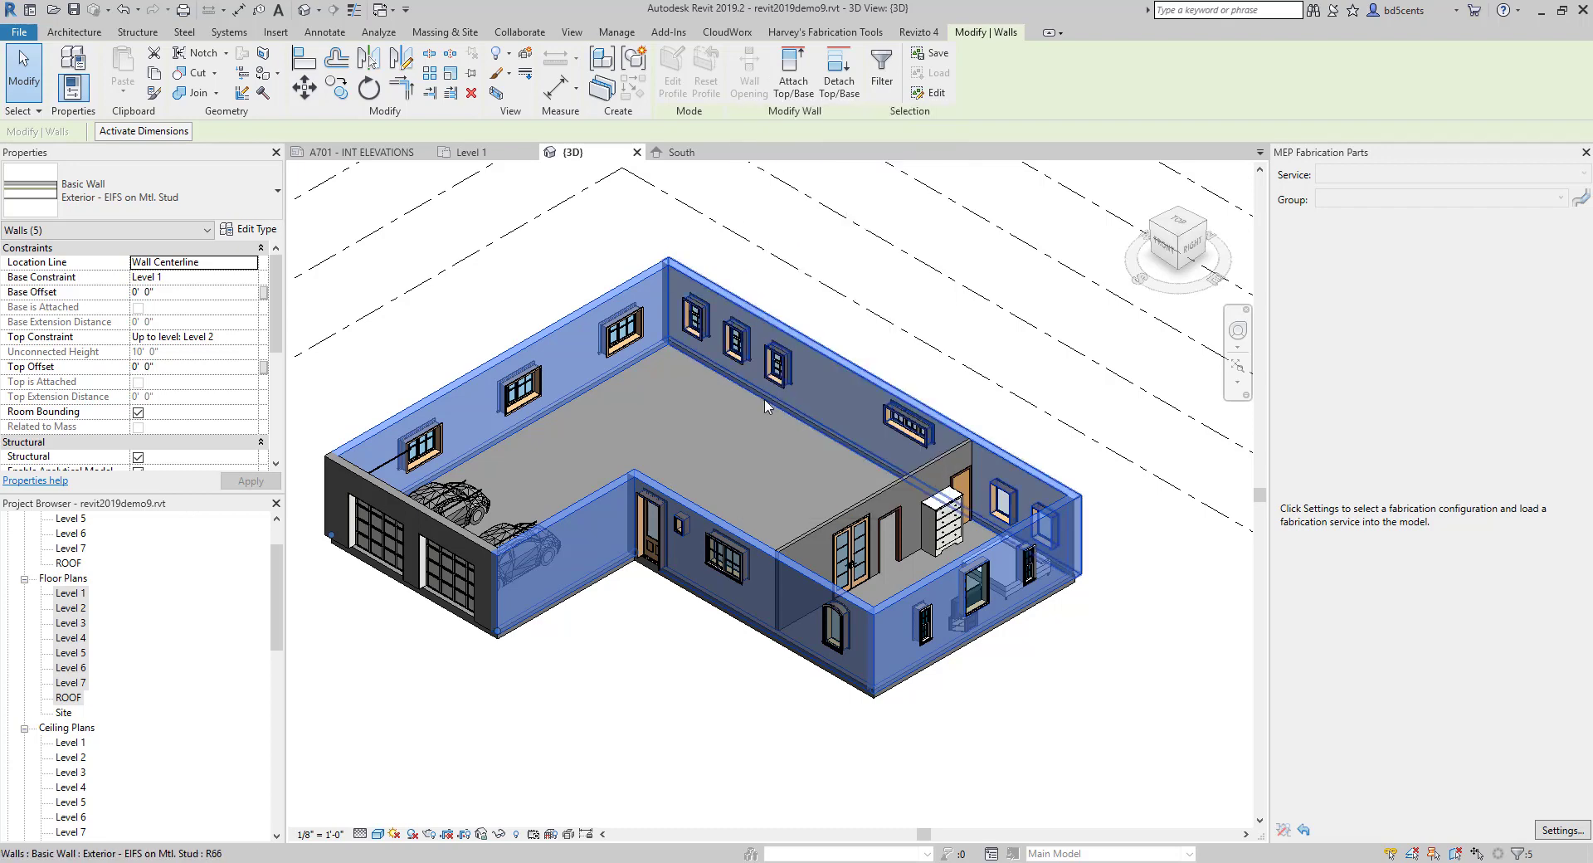
pyautogui.scroll(2, 668, 543)
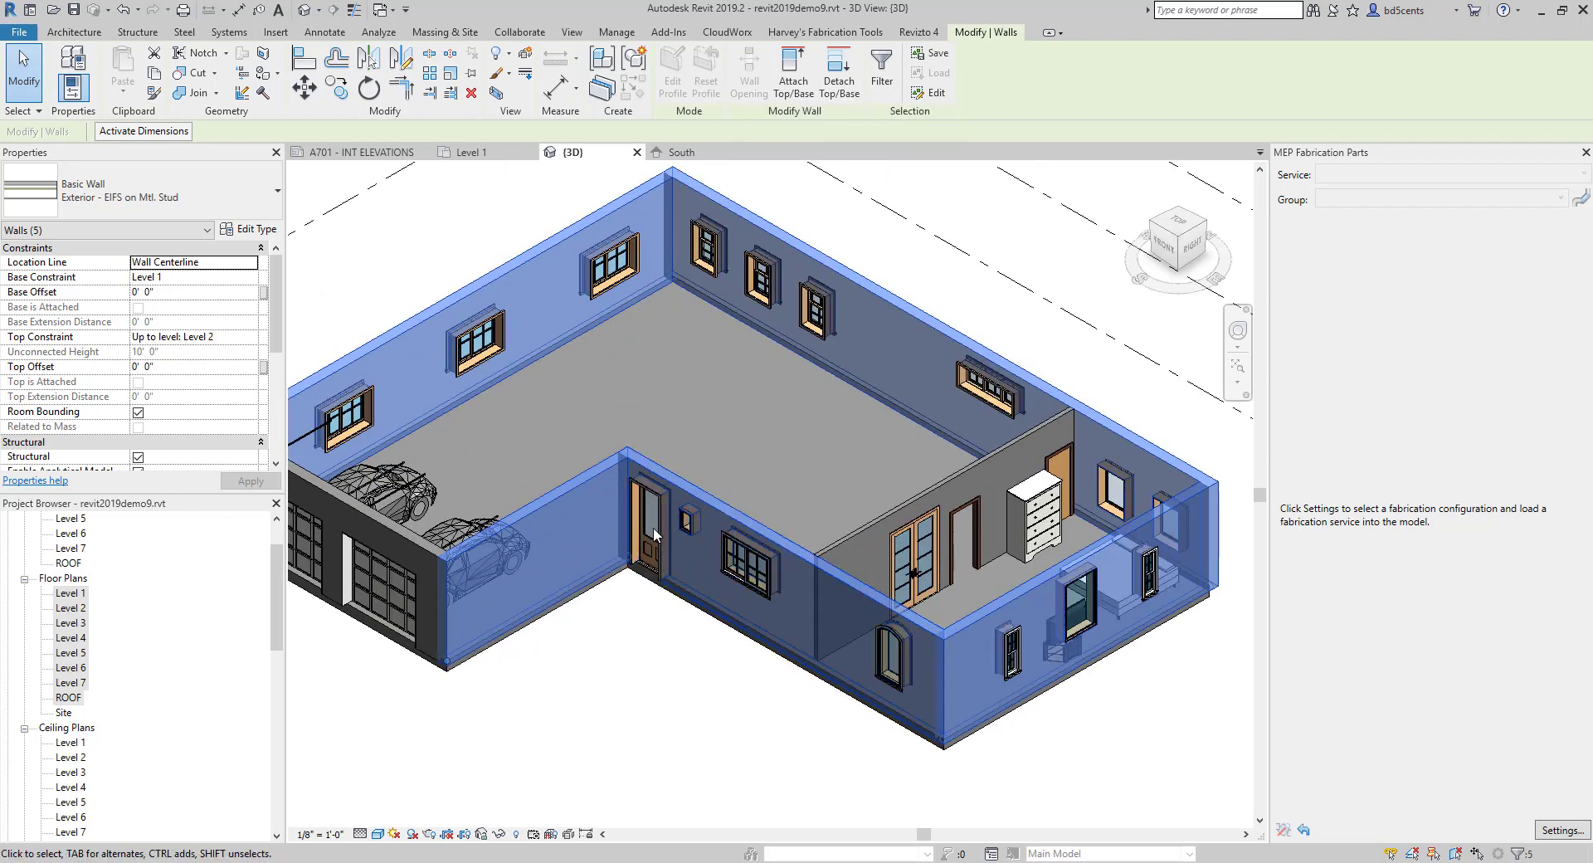
pyautogui.scroll(-3, 797, 615)
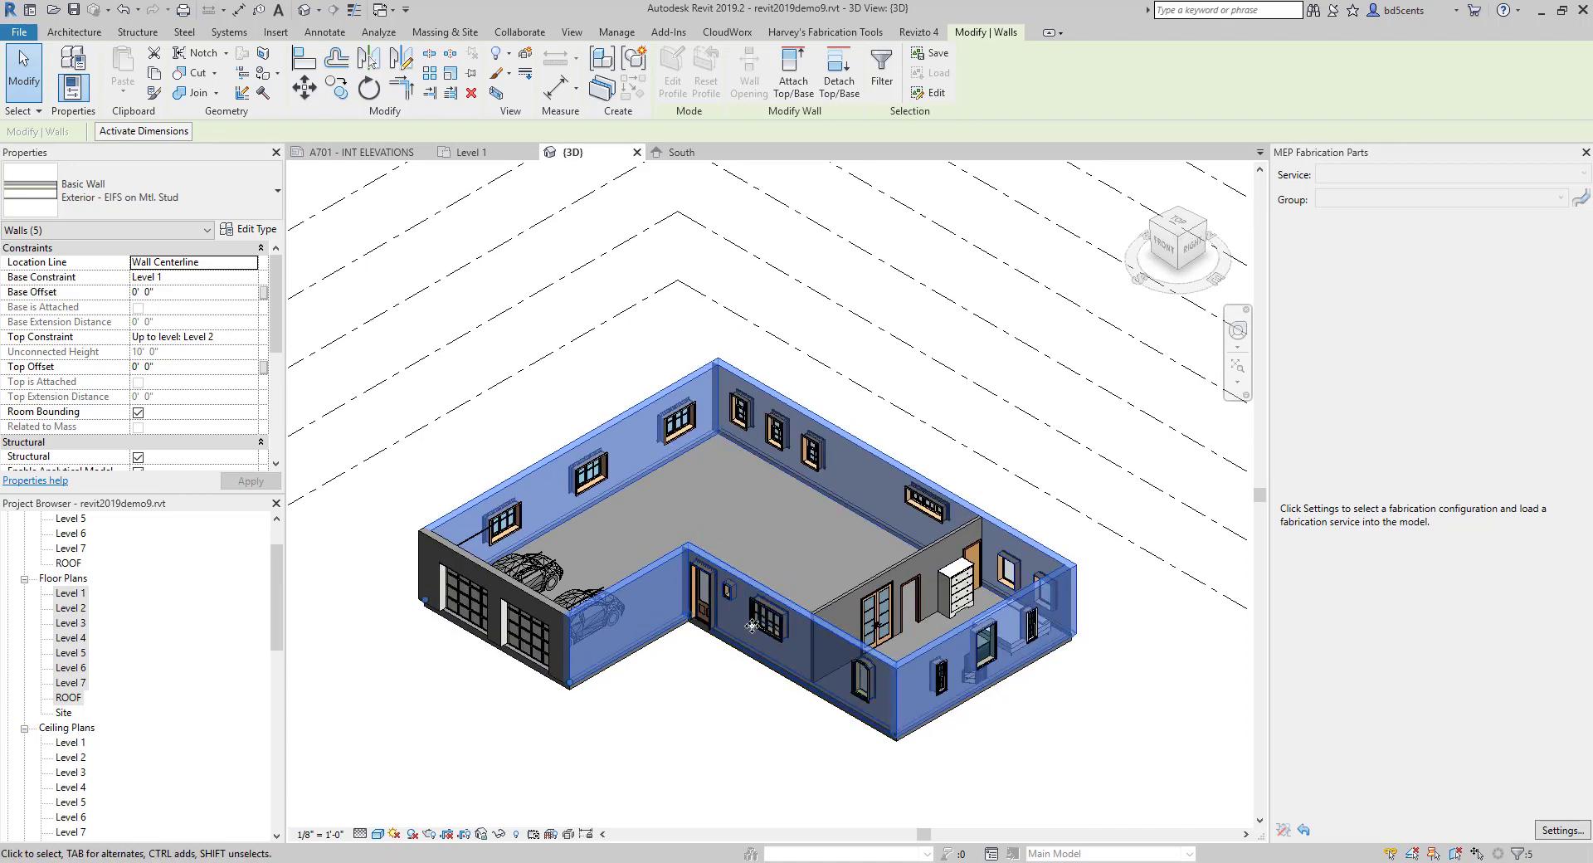
# Copy the selected exterior walls to the clipboard and paste them aligned to Level 2 through Level 7.
pyautogui.click(154, 74)
pyautogui.click(525, 413)
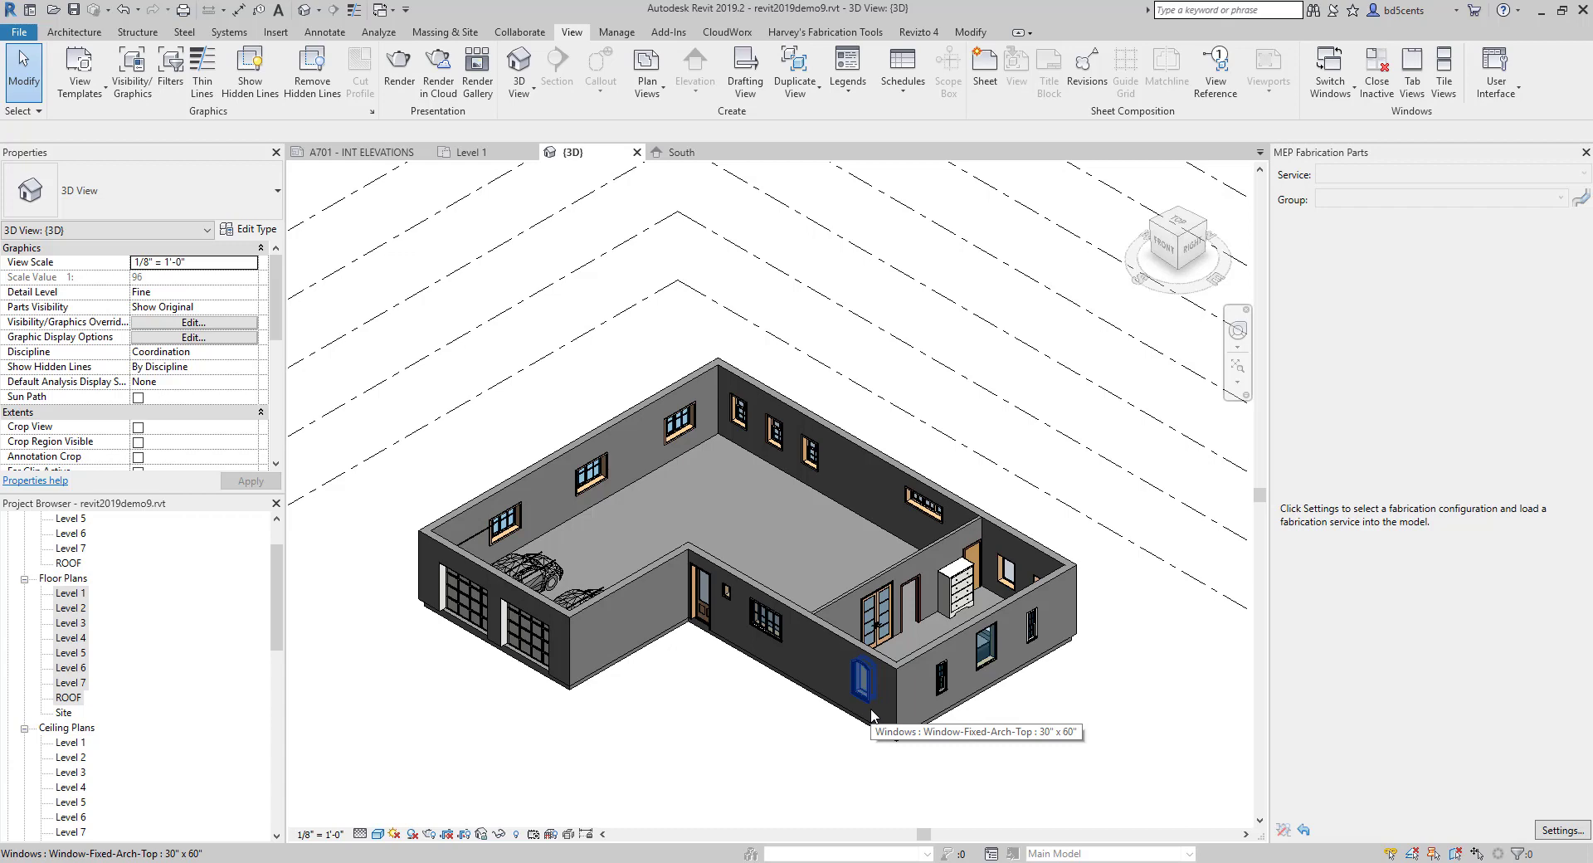
pyautogui.click(970, 31)
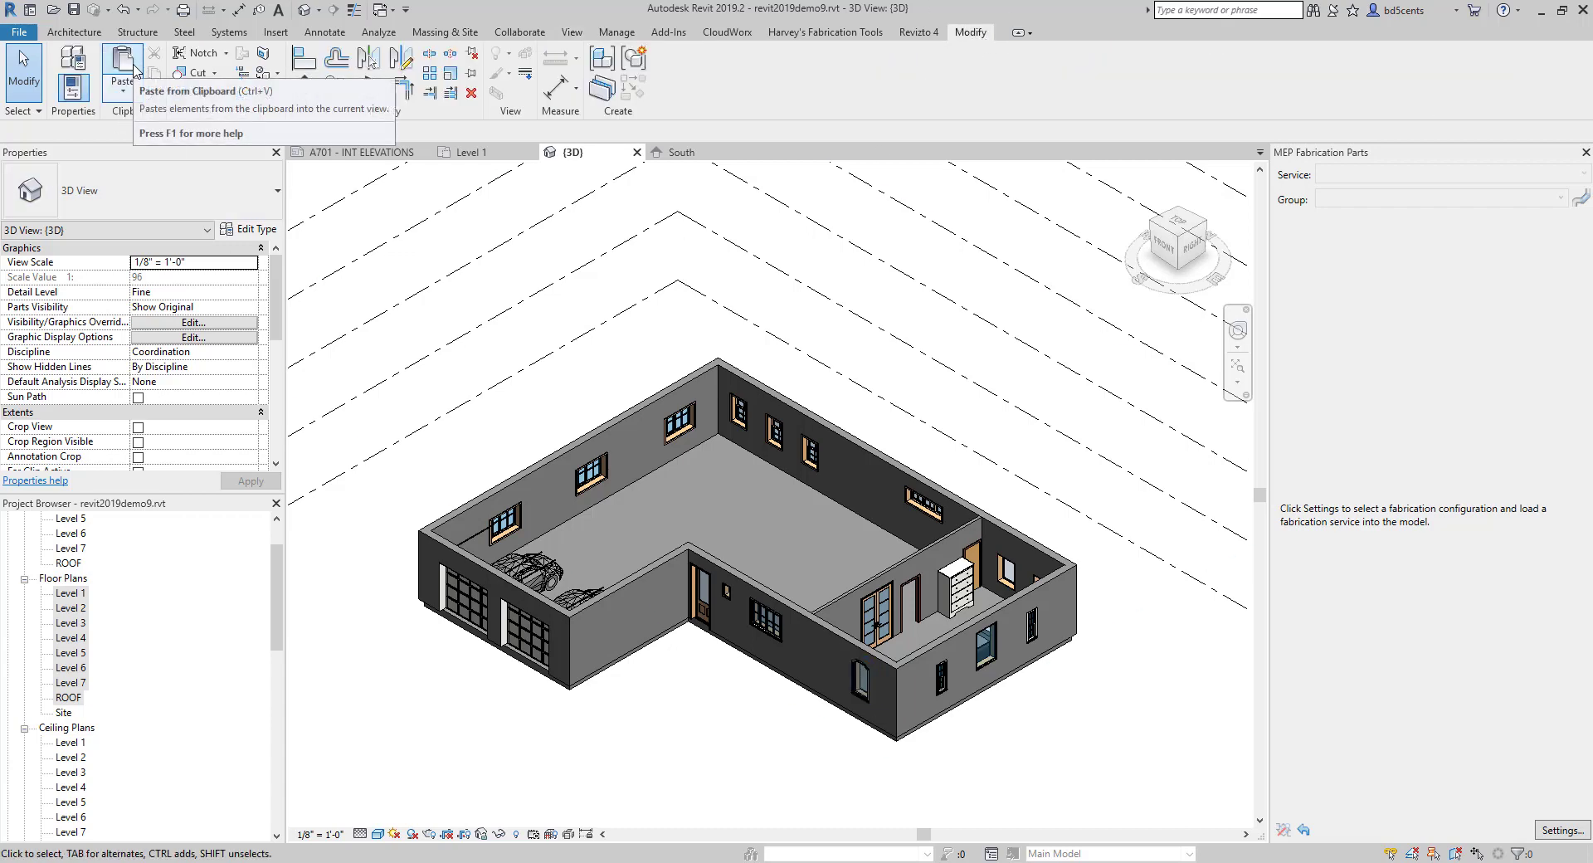
pyautogui.click(116, 98)
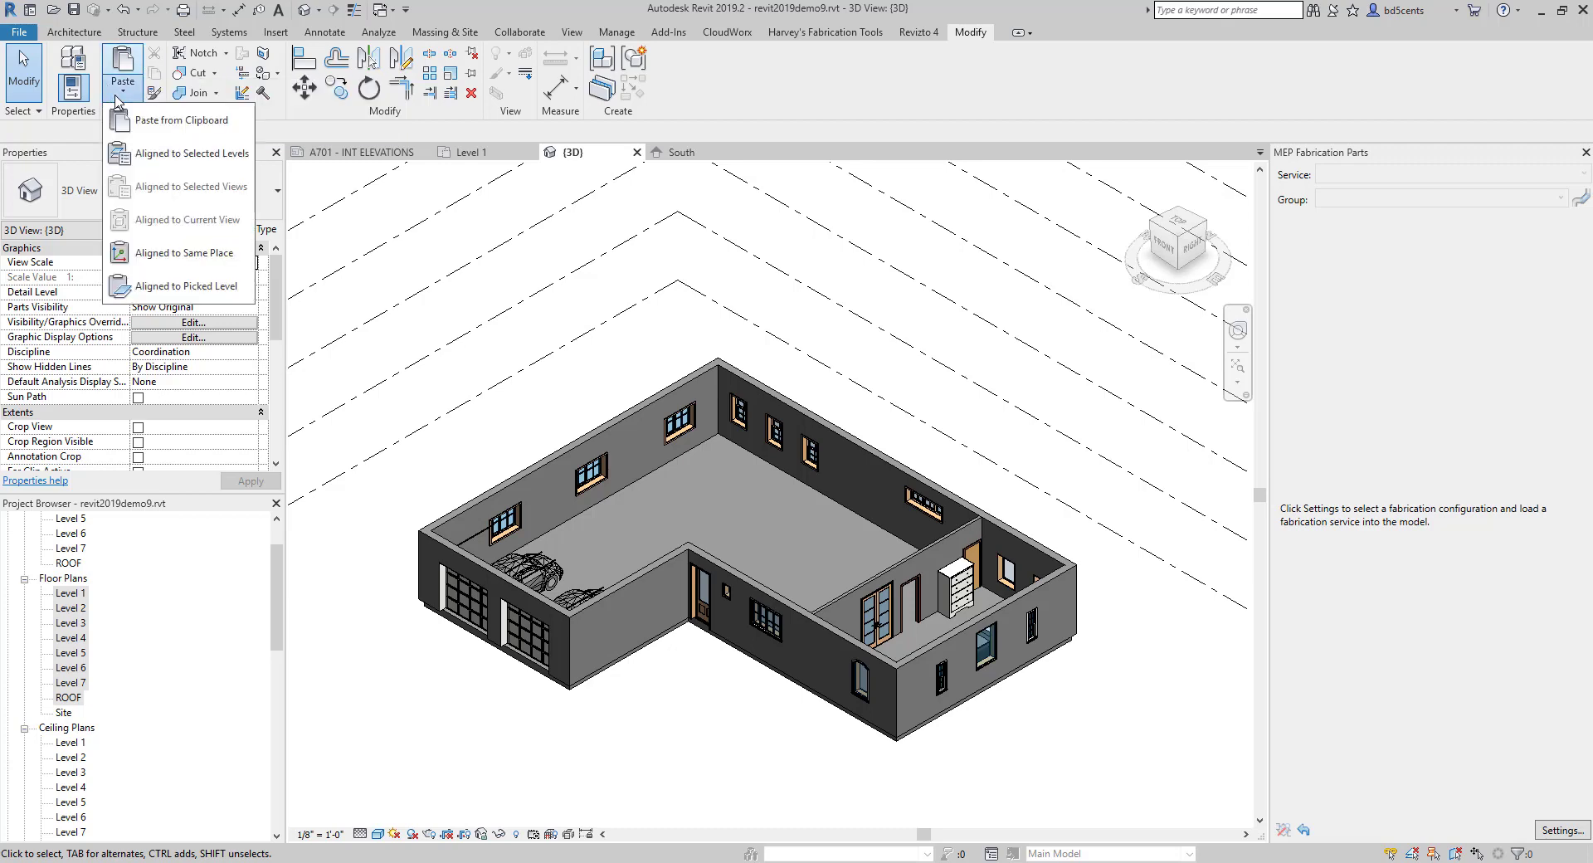
pyautogui.click(155, 153)
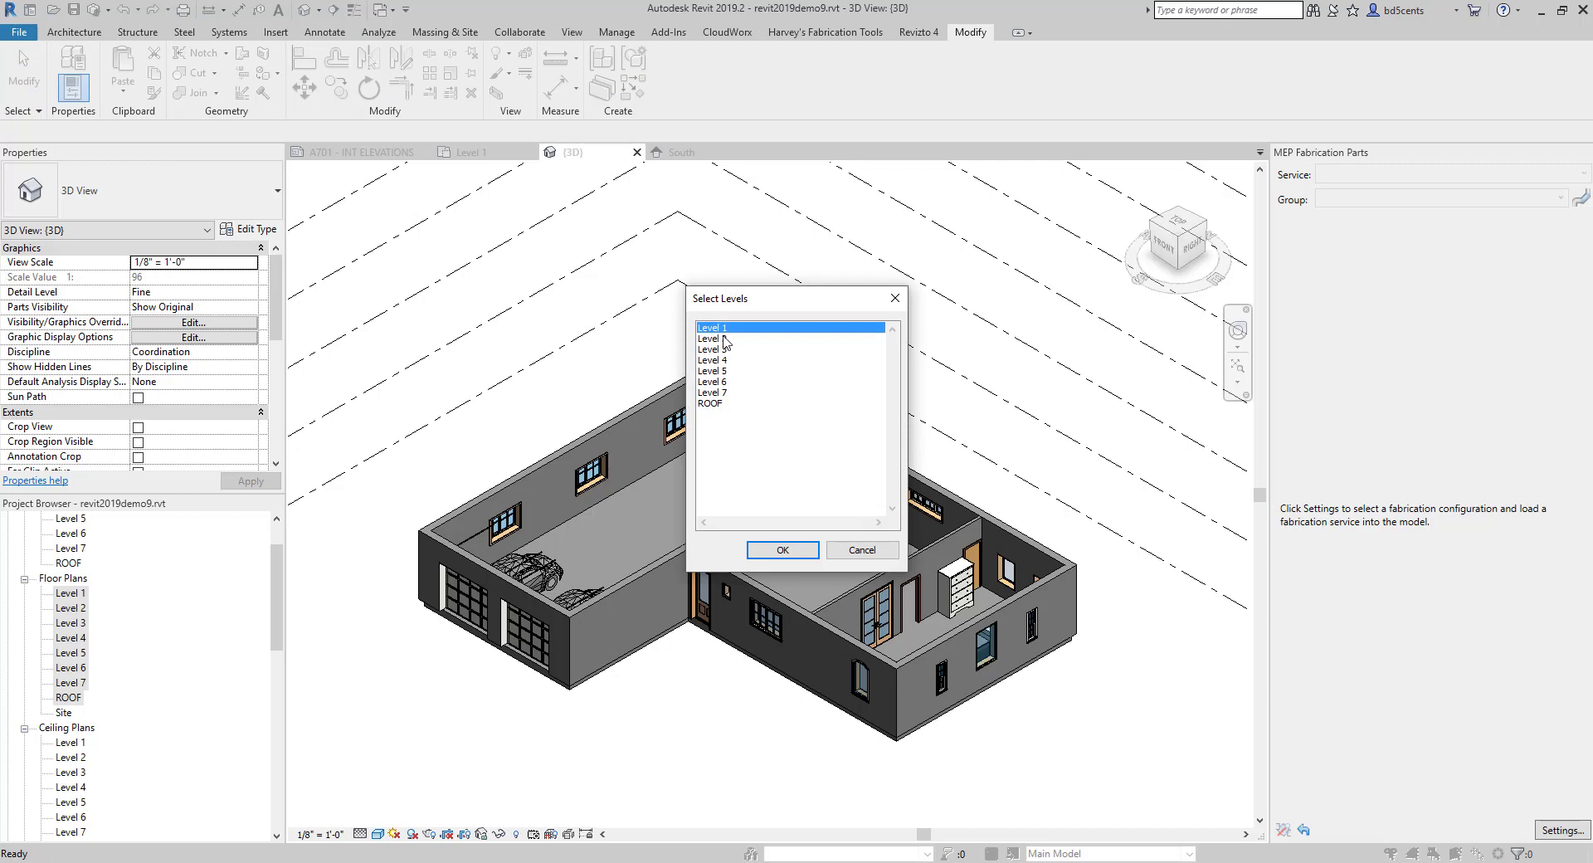
pyautogui.click(724, 338)
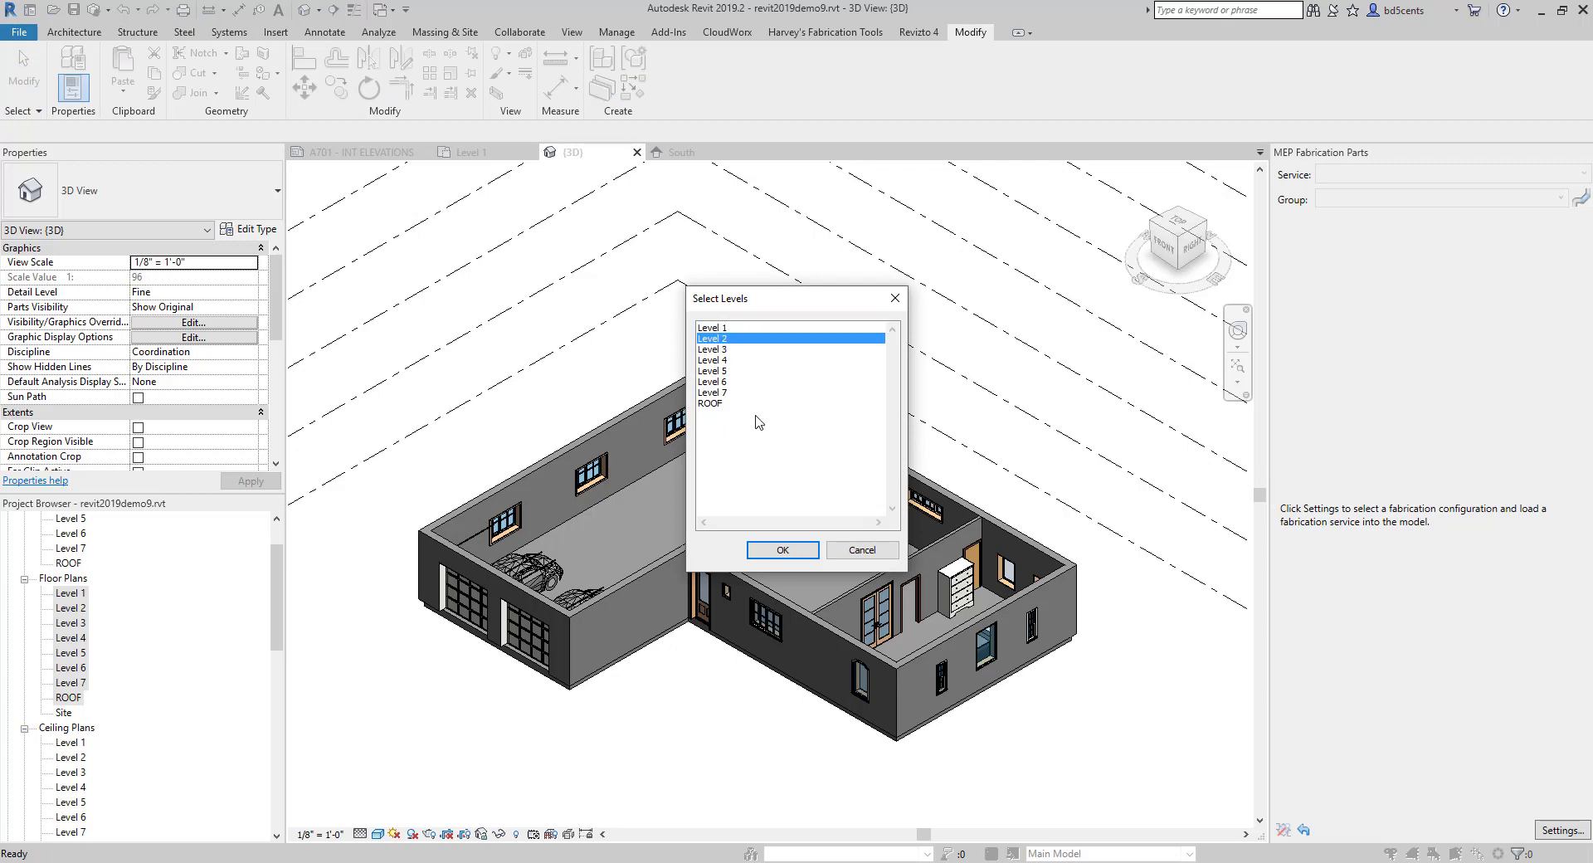
pyautogui.keyDown('shift'); pyautogui.click(711, 393); pyautogui.keyUp('shift')
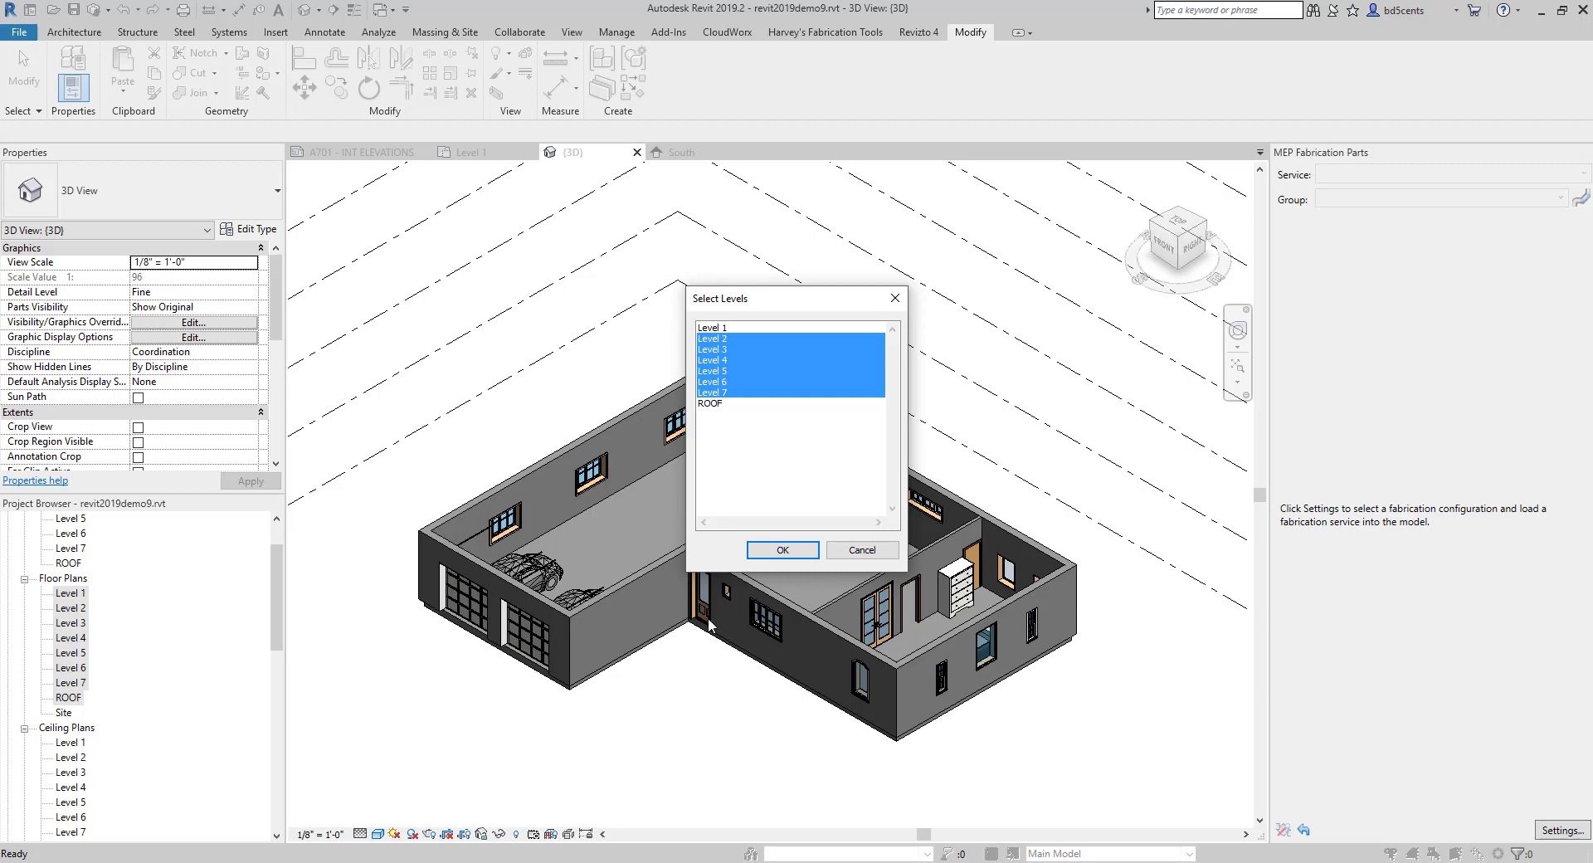
pyautogui.click(784, 550)
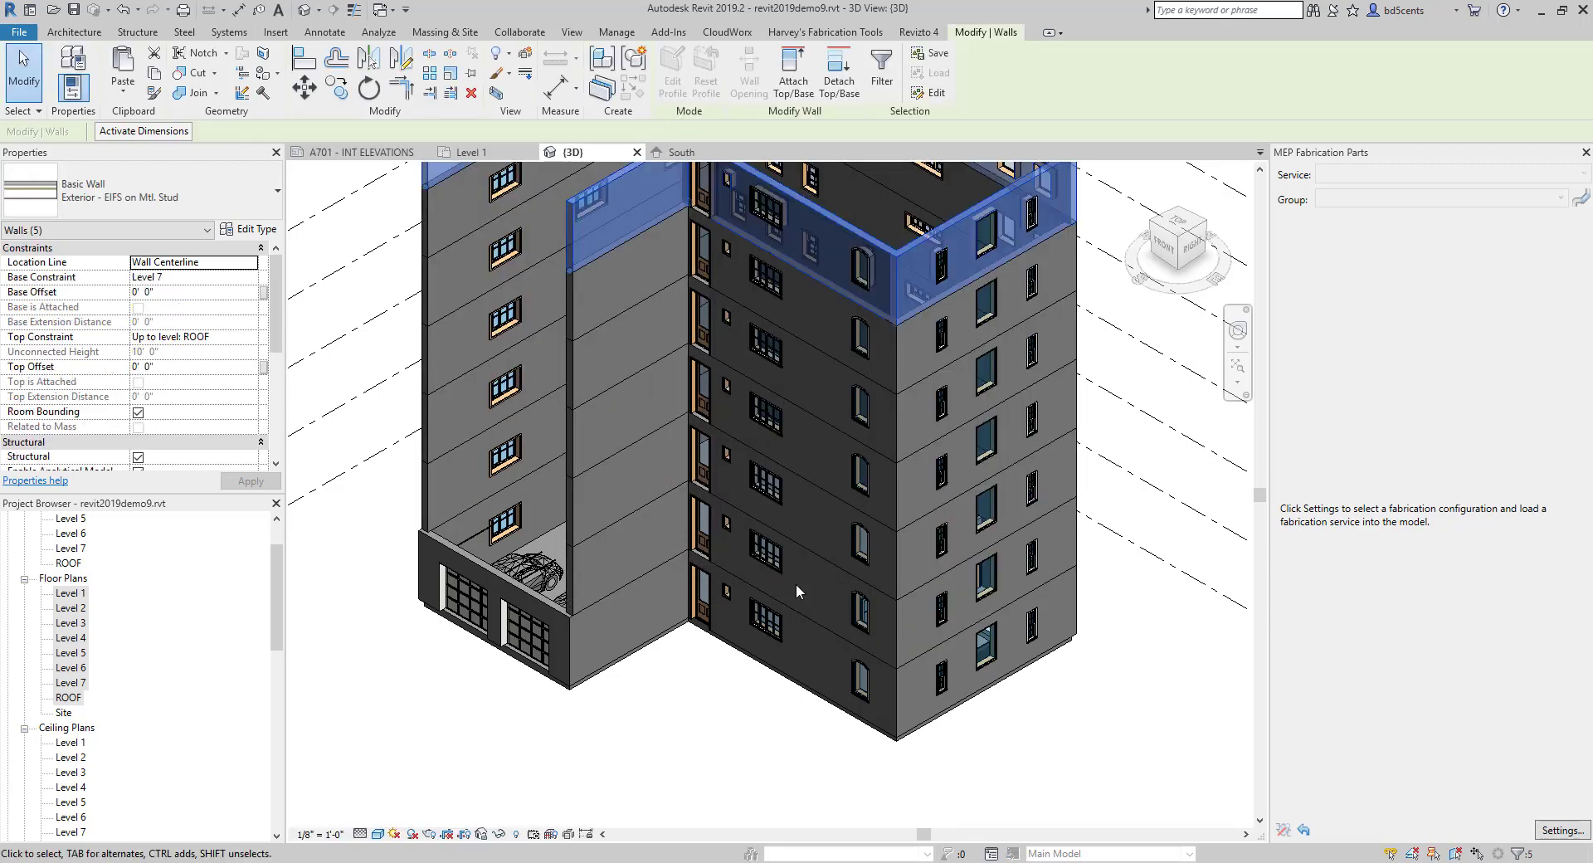
# Set the top constraint of the wall with the two garage doors to Up to level: ROOF.
pyautogui.scroll(-2, 714, 633)
pyautogui.moveTo(713, 632); pyautogui.dragTo(705, 677, button='middle')
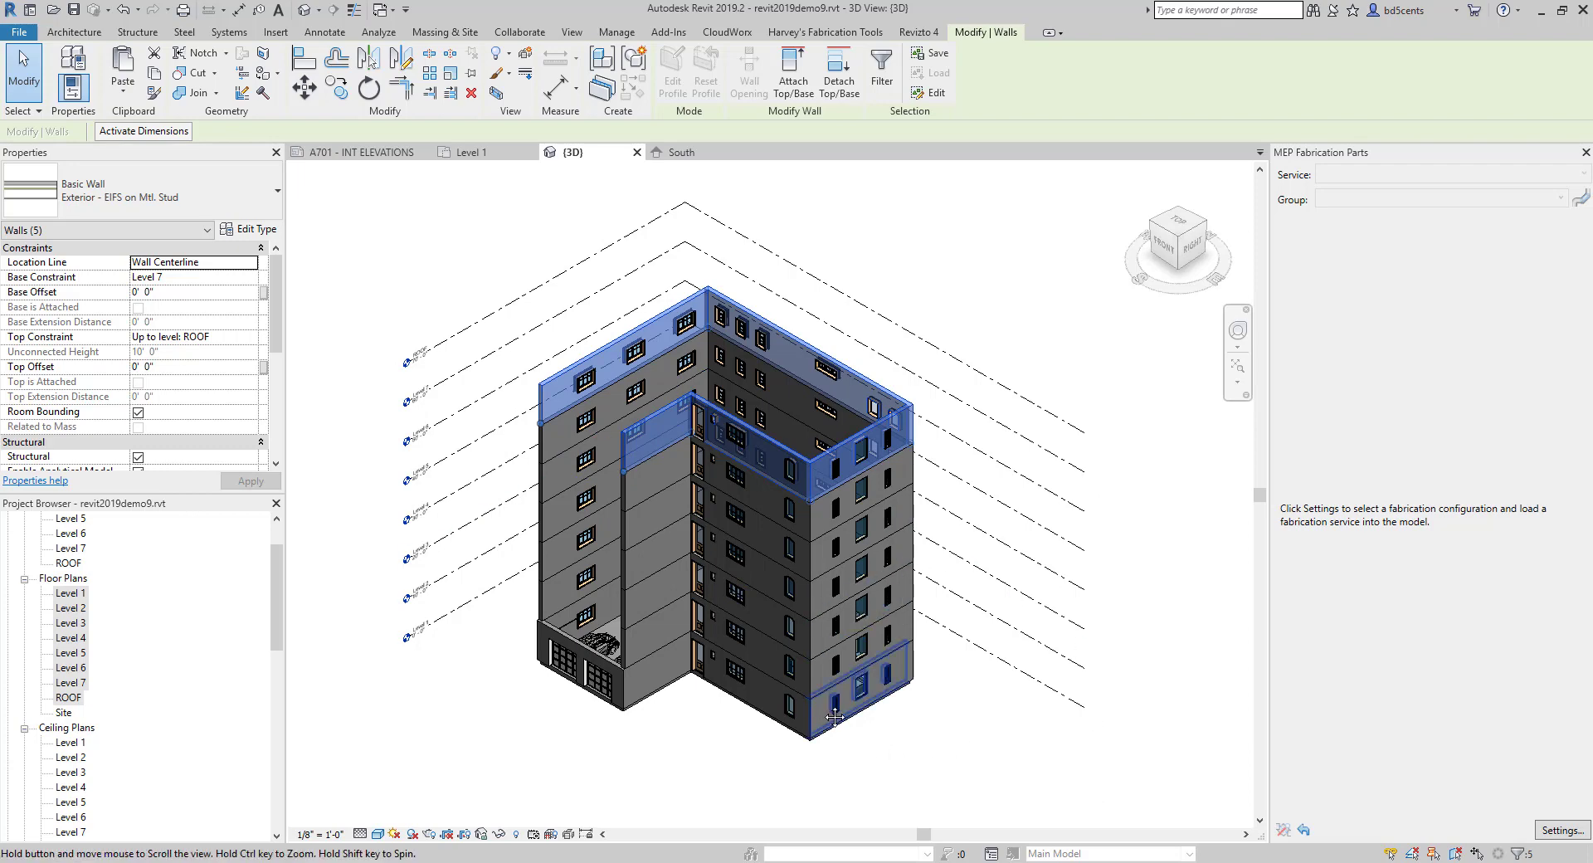
pyautogui.moveTo(822, 725); pyautogui.dragTo(904, 701, button='middle')
pyautogui.scroll(2, 861, 704)
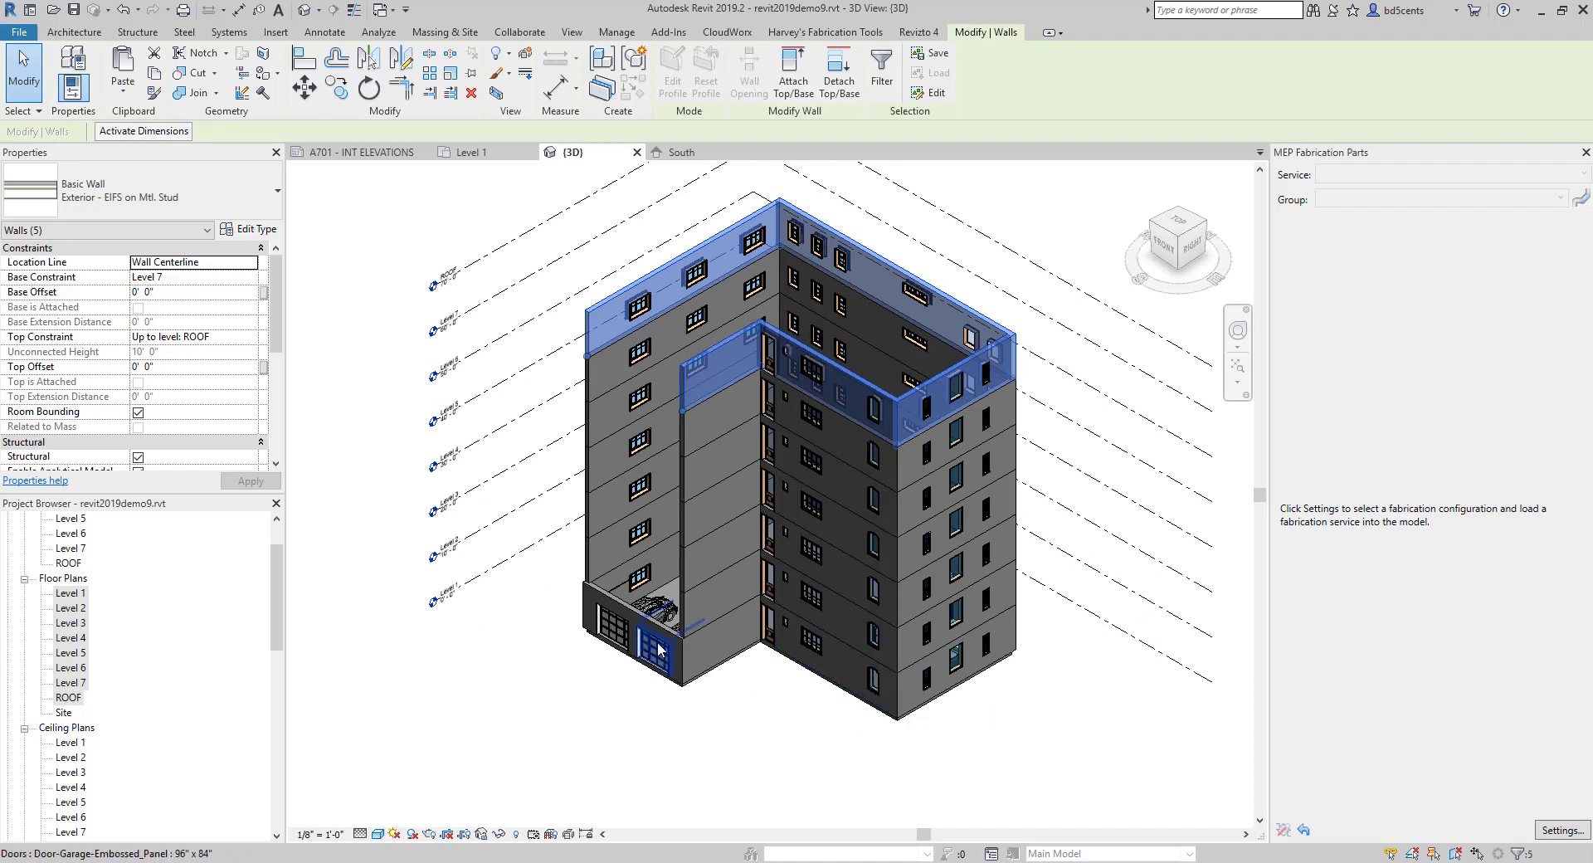
pyautogui.click(643, 623)
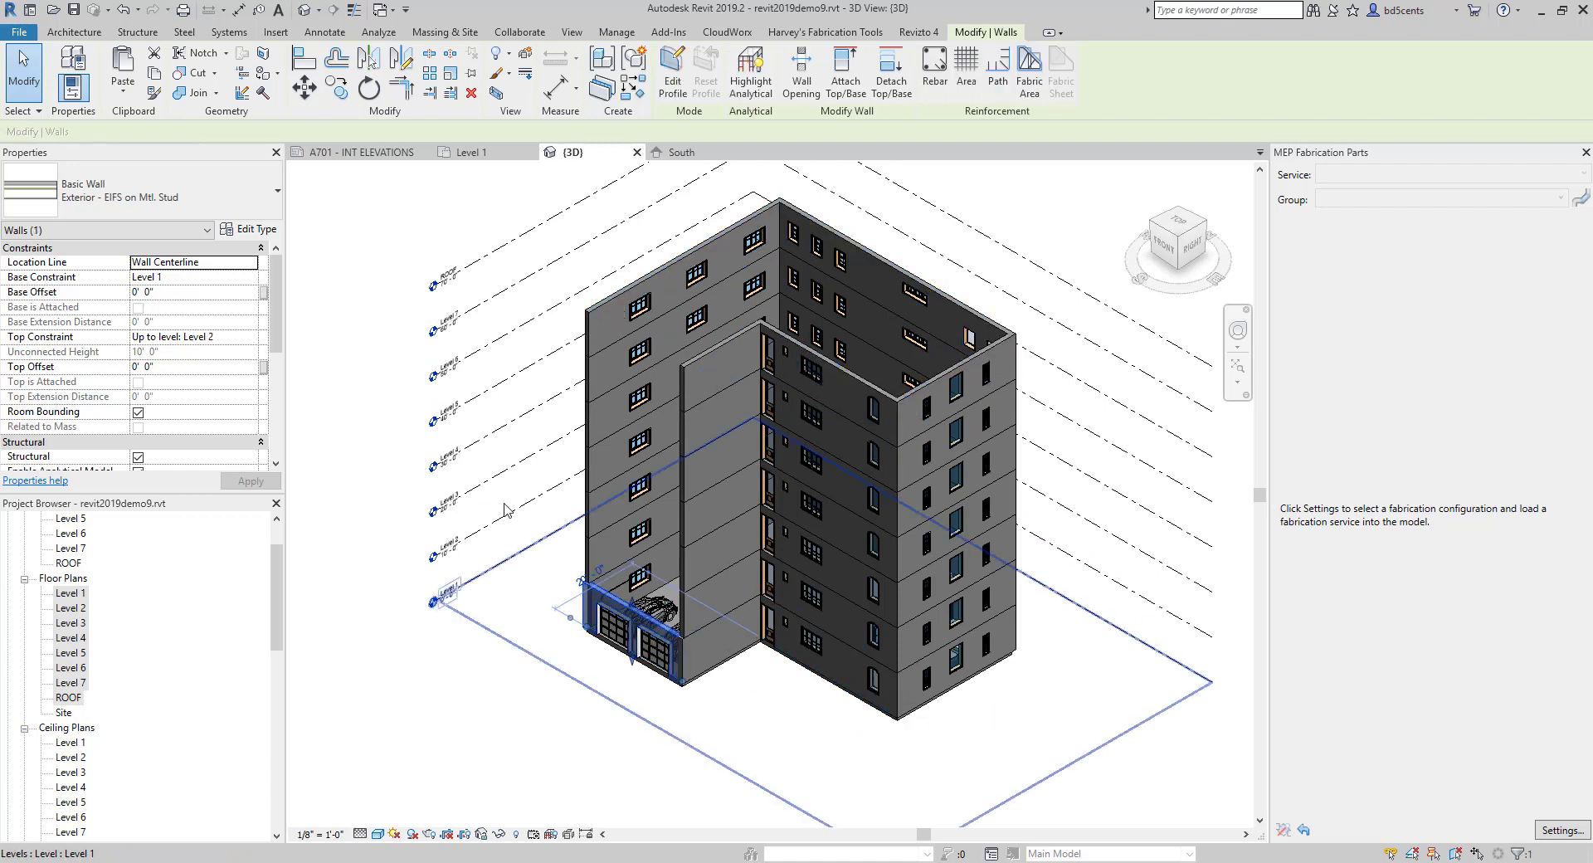
pyautogui.click(253, 342)
pyautogui.click(186, 421)
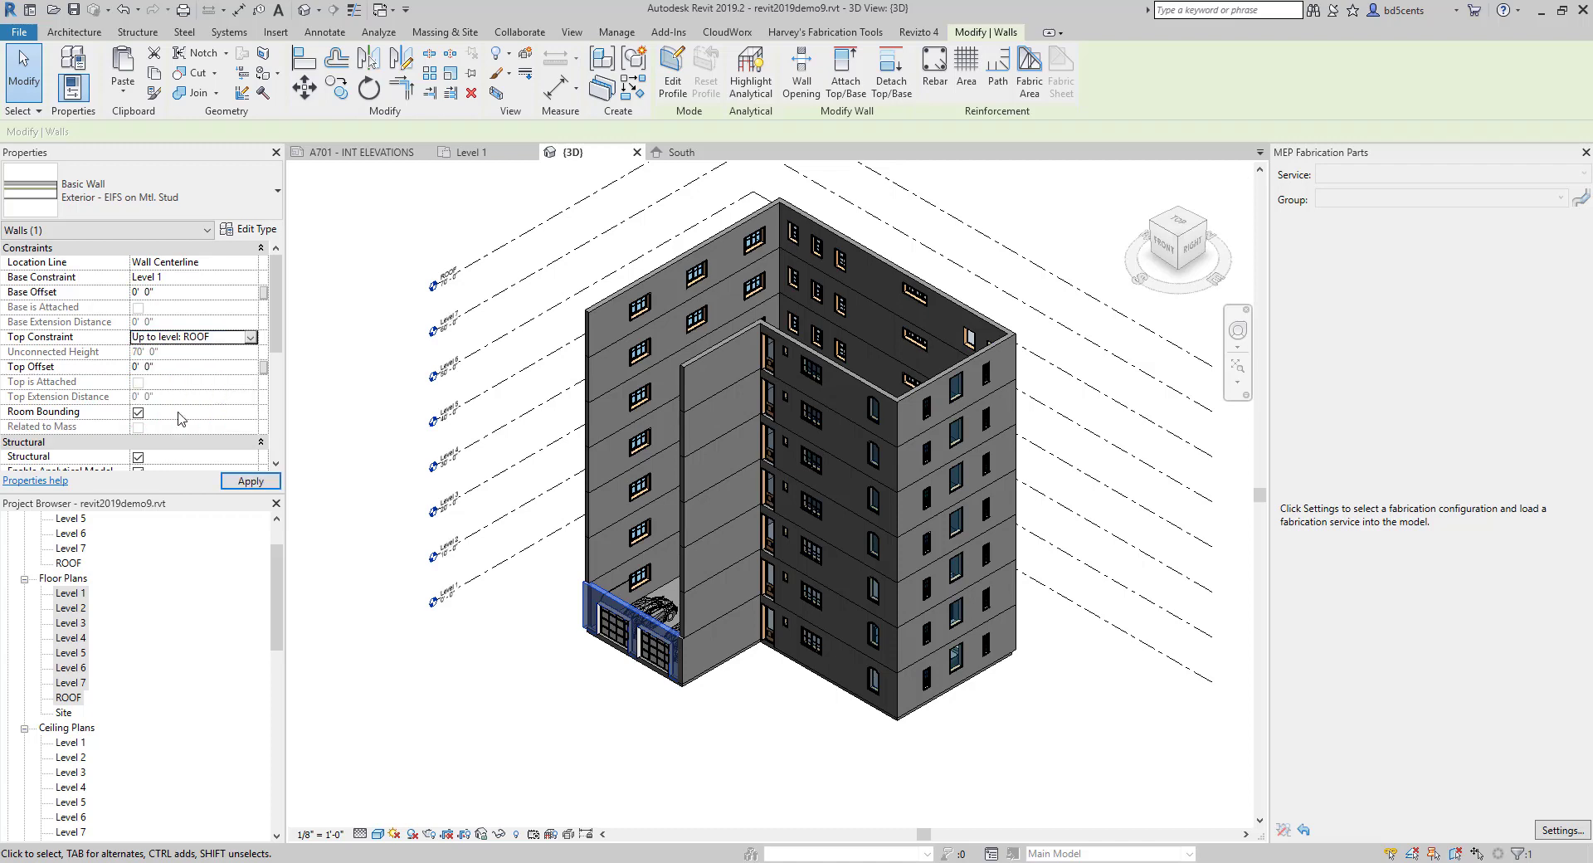
pyautogui.click(251, 481)
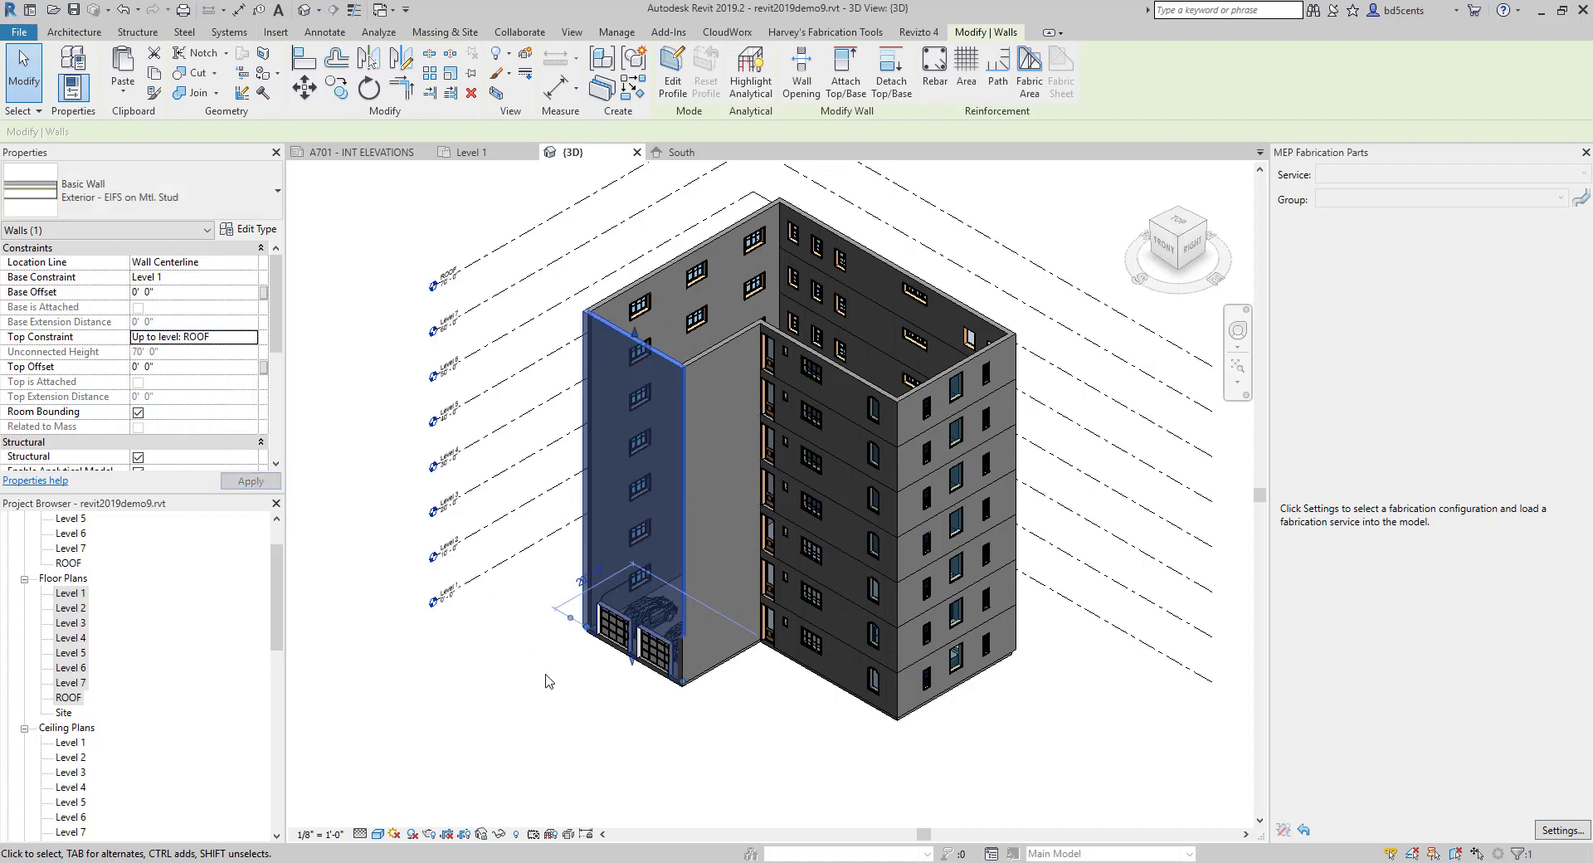
pyautogui.click(546, 676)
pyautogui.scroll(2, 637, 470)
pyautogui.scroll(1, 638, 463)
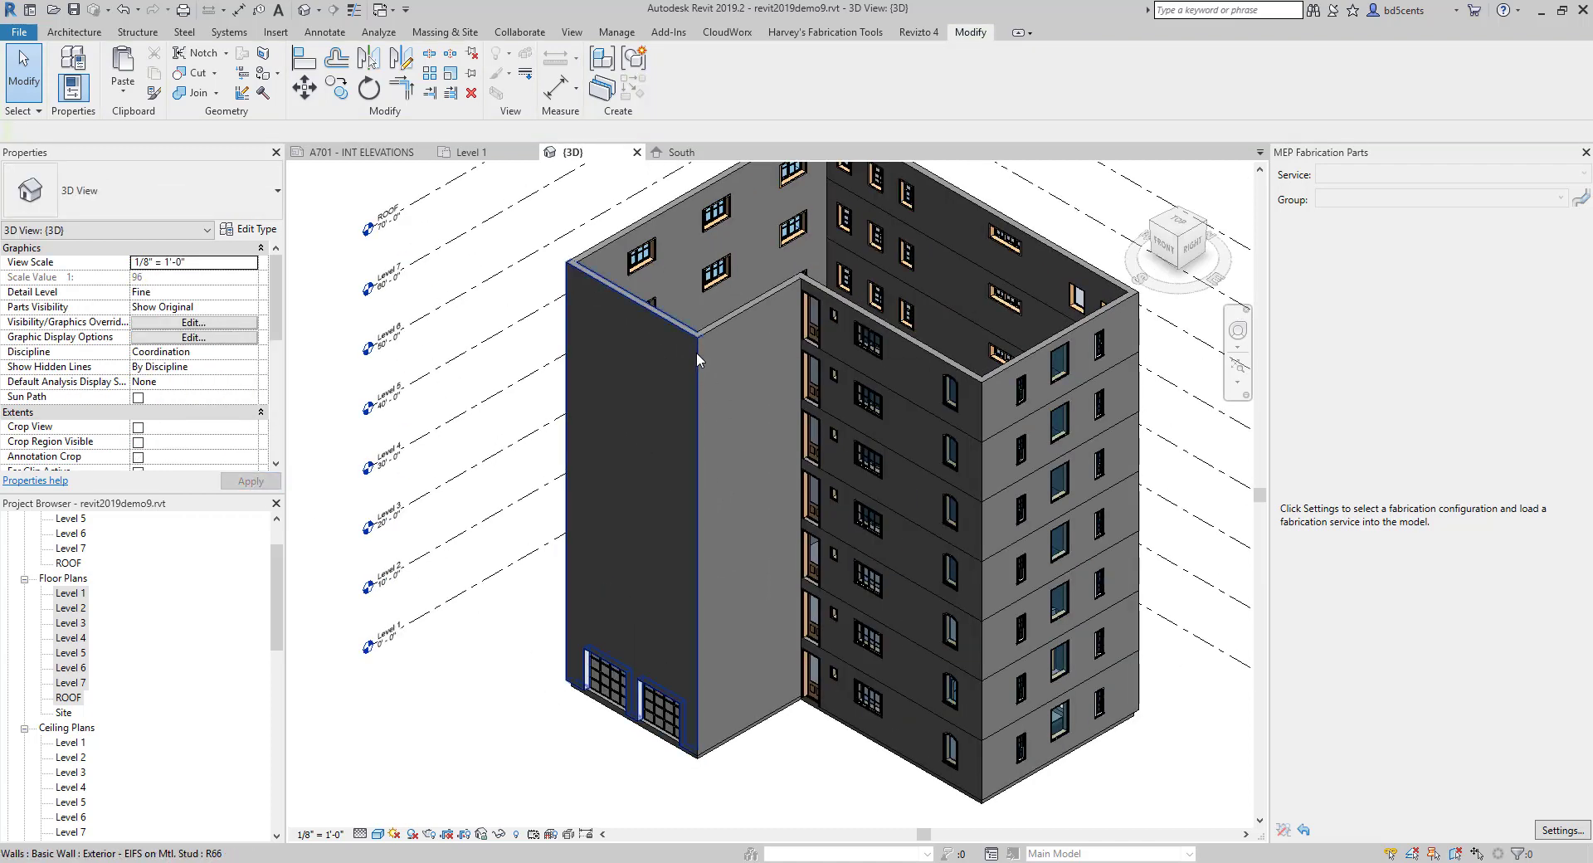
# Set the ROOF level's elevation to 80' in the 3D view.
pyautogui.scroll(-2, 697, 357)
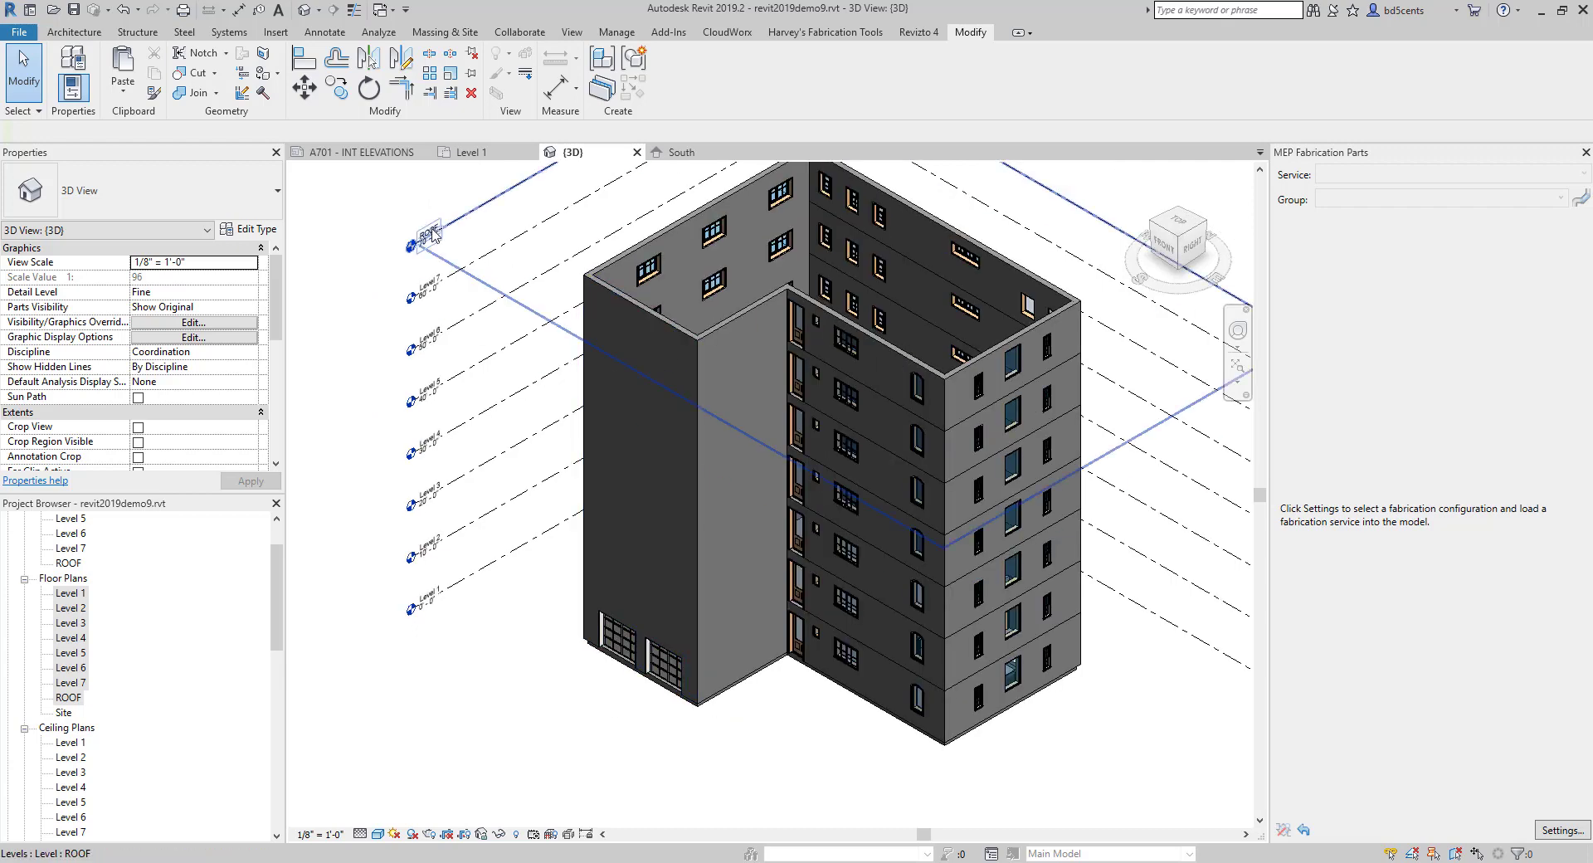
pyautogui.scroll(-3, 504, 403)
pyautogui.click(498, 287)
pyautogui.scroll(3, 524, 290)
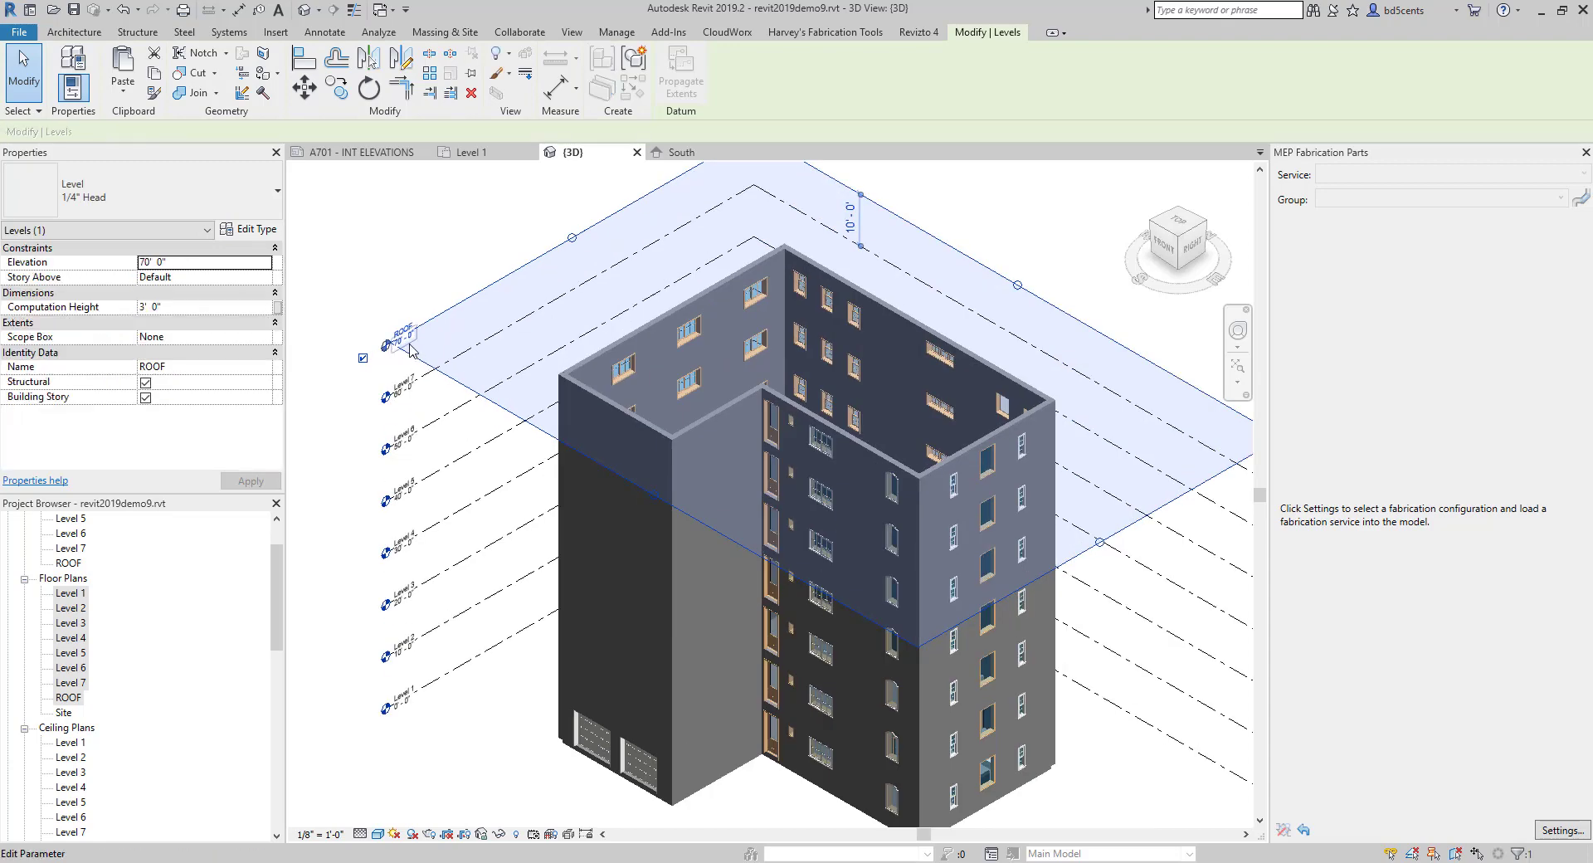
pyautogui.click(408, 347)
pyautogui.scroll(3, 408, 347)
pyautogui.click(402, 347)
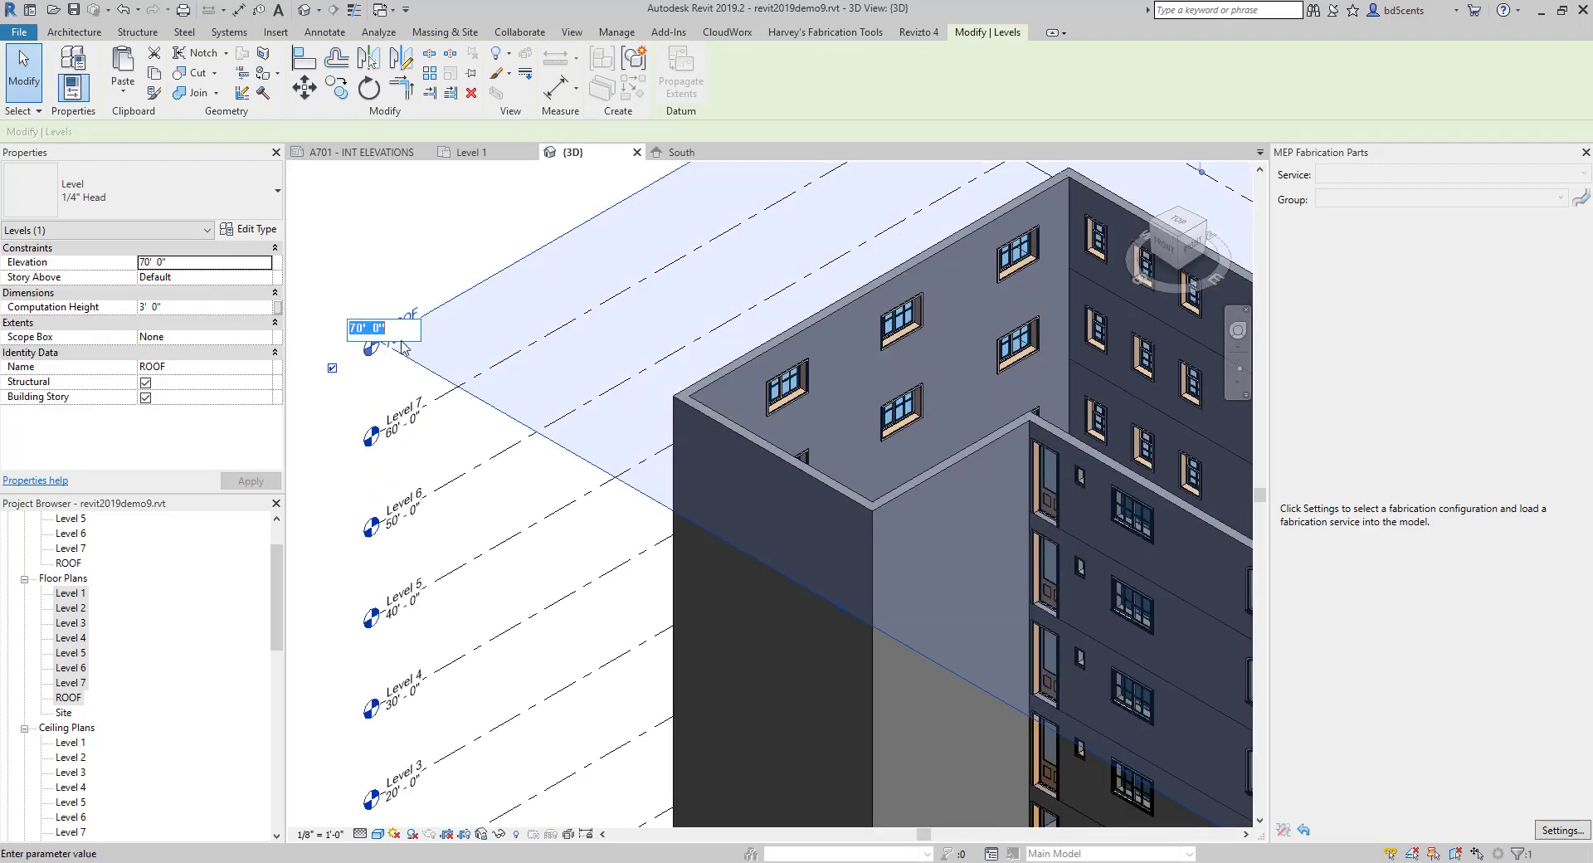
pyautogui.write('80')
pyautogui.press('Return')
pyautogui.scroll(-5, 679, 445)
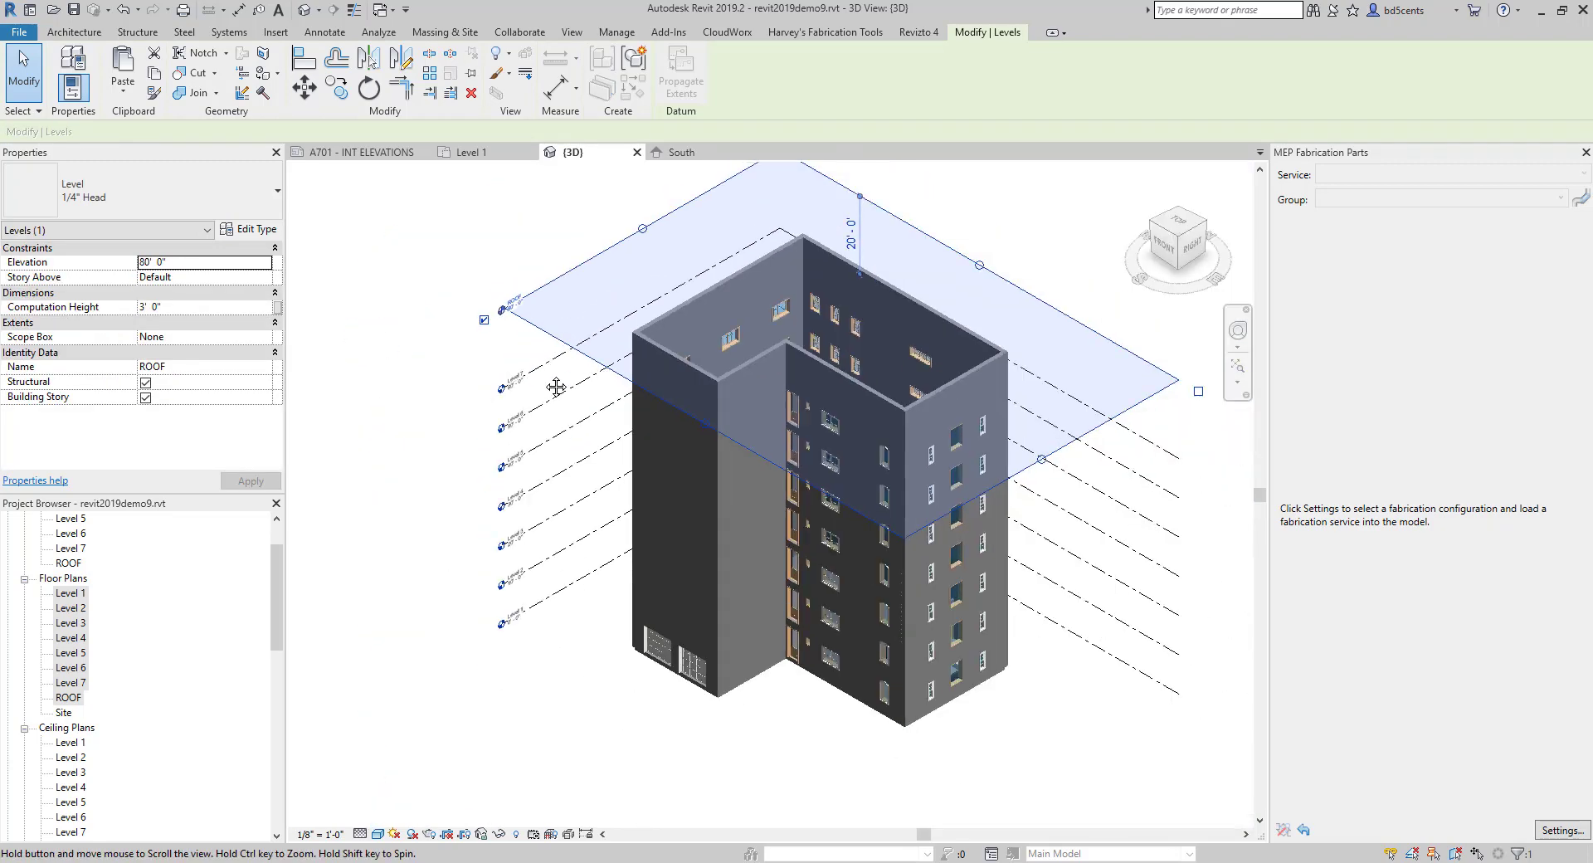
pyautogui.click(546, 254)
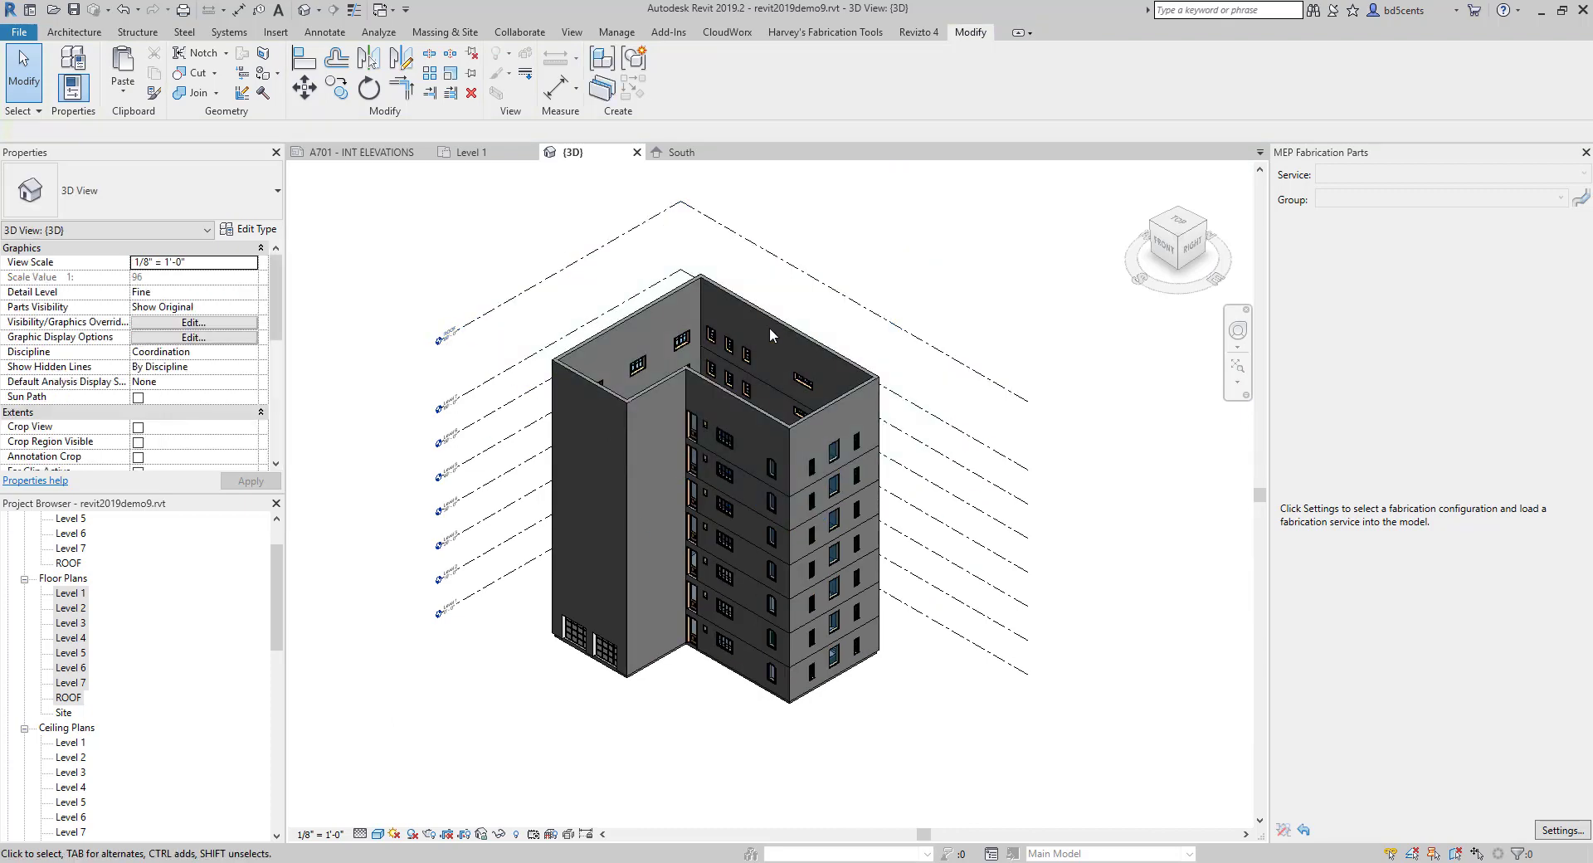
# Undo the ROOF level's elevation change and leave nothing selected.
pyautogui.hotkey('ctrl', 'z')
pyautogui.scroll(-3, 734, 352)
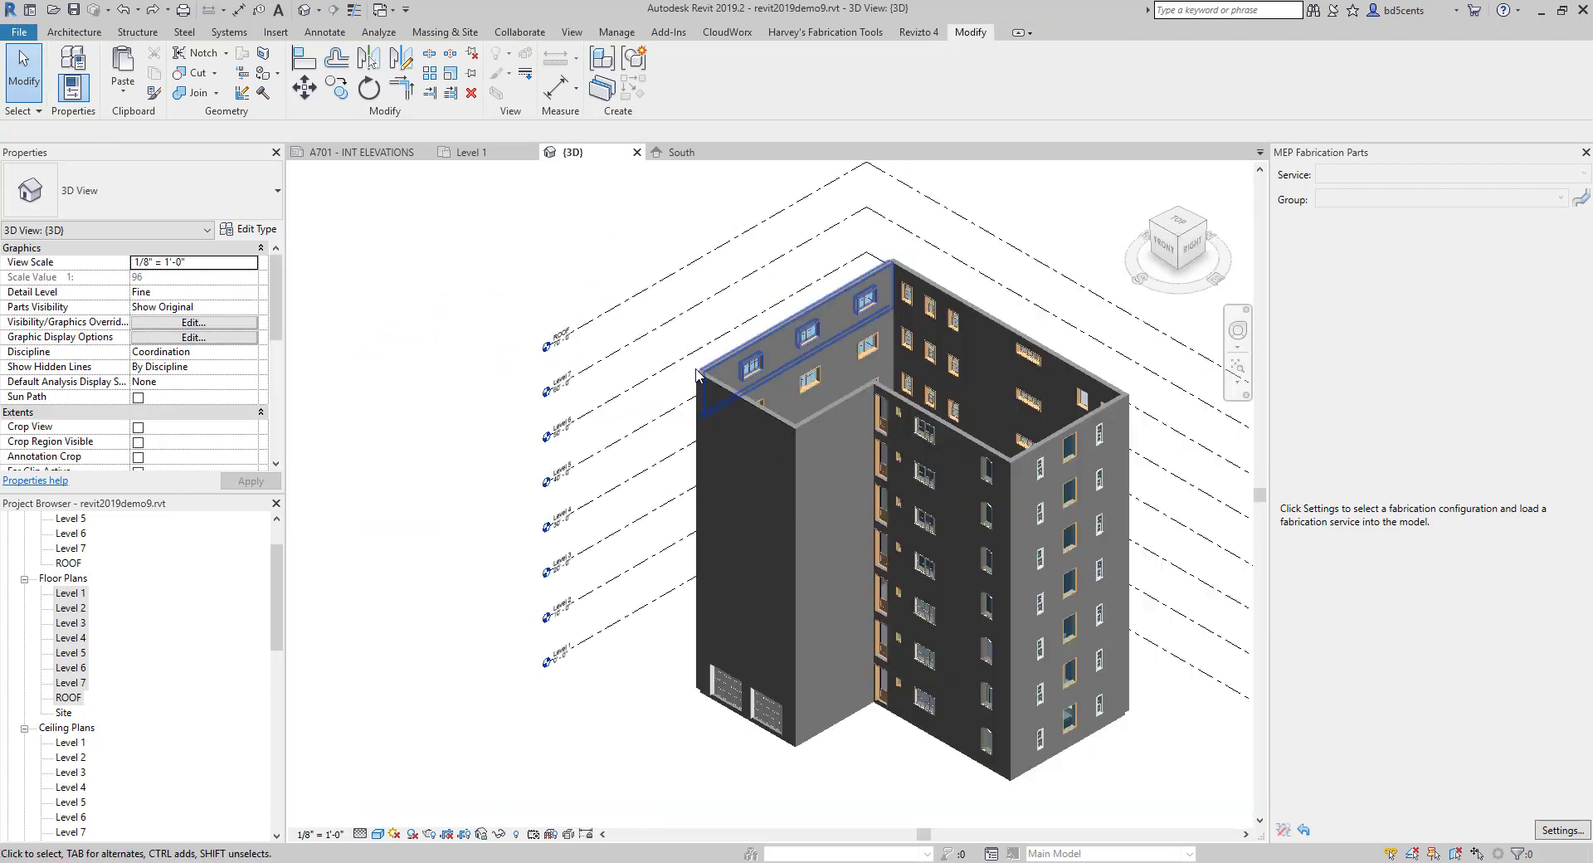
pyautogui.moveTo(798, 390); pyautogui.dragTo(650, 403, button='middle')
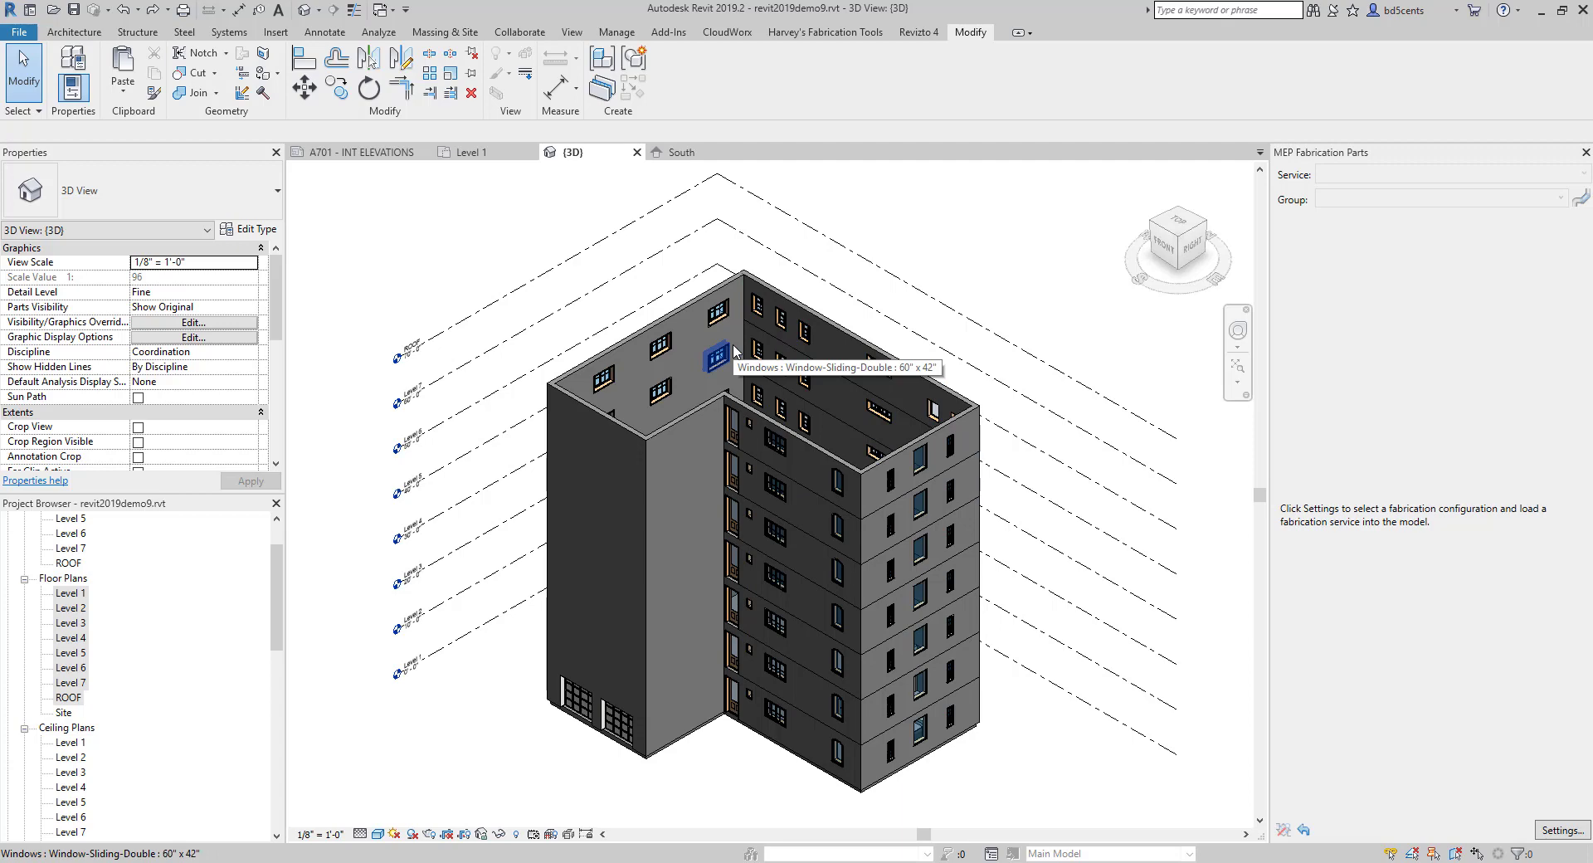
pyautogui.click(599, 440)
pyautogui.press('Escape')
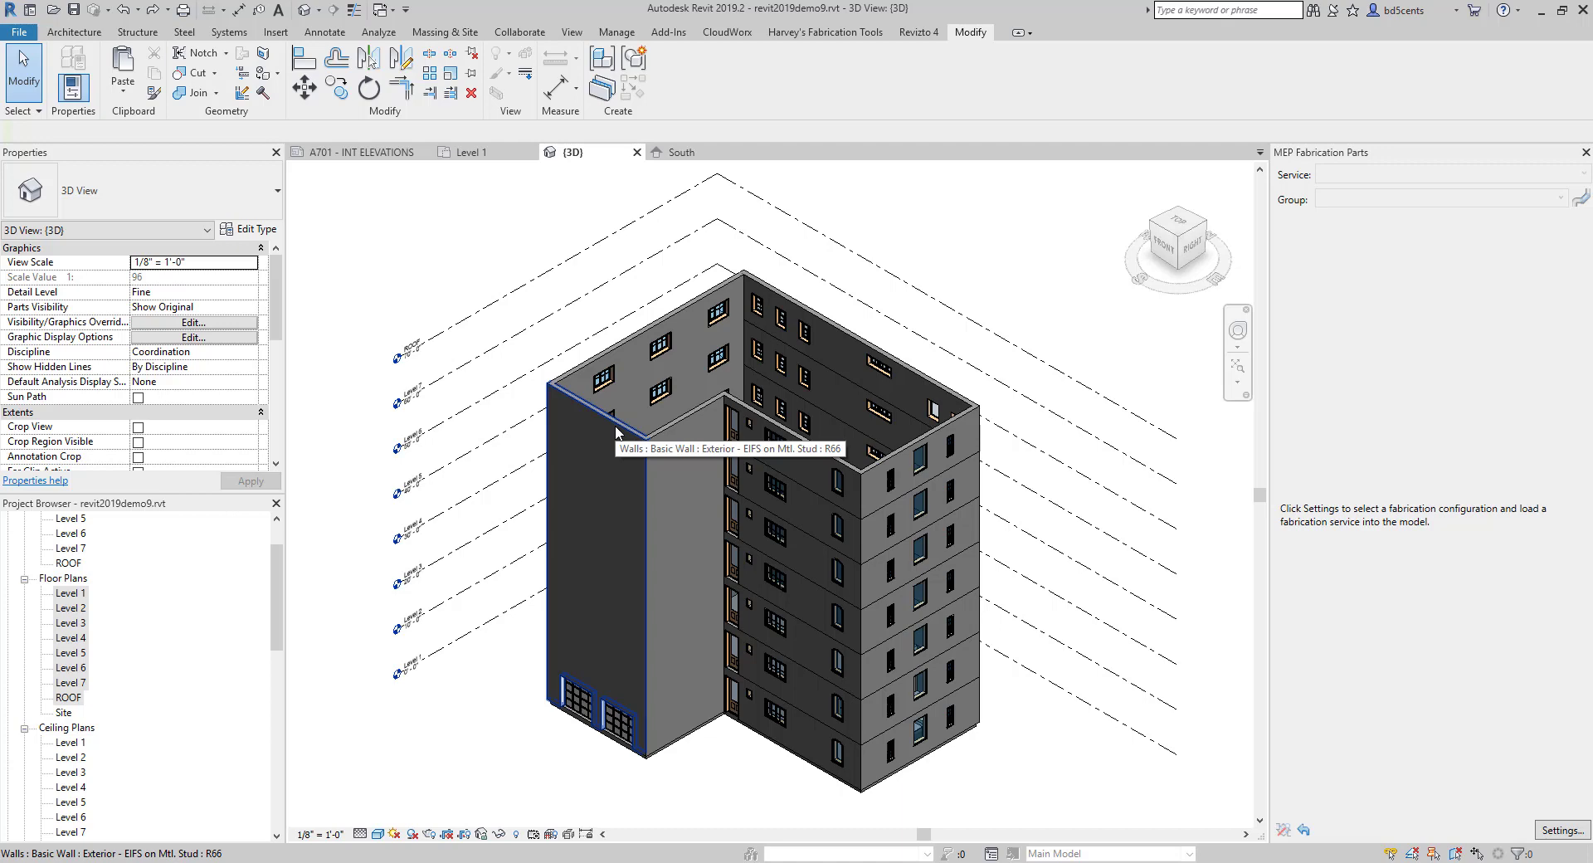
# Collapse the structural plans in the project's view list and open the Level 2 floor plan.
pyautogui.scroll(2, 74, 590)
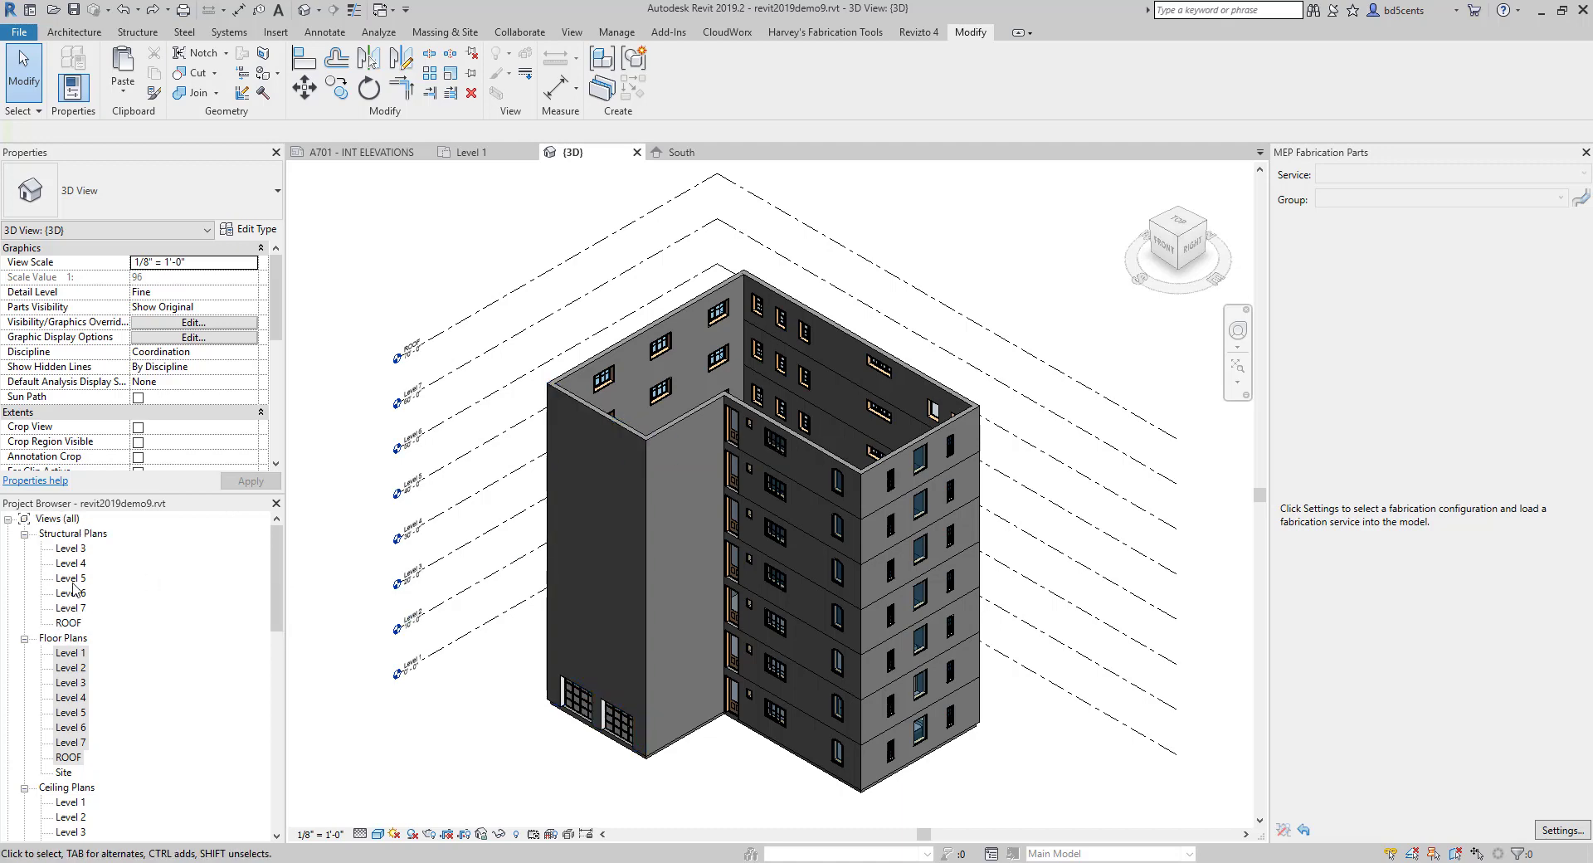
pyautogui.click(71, 669)
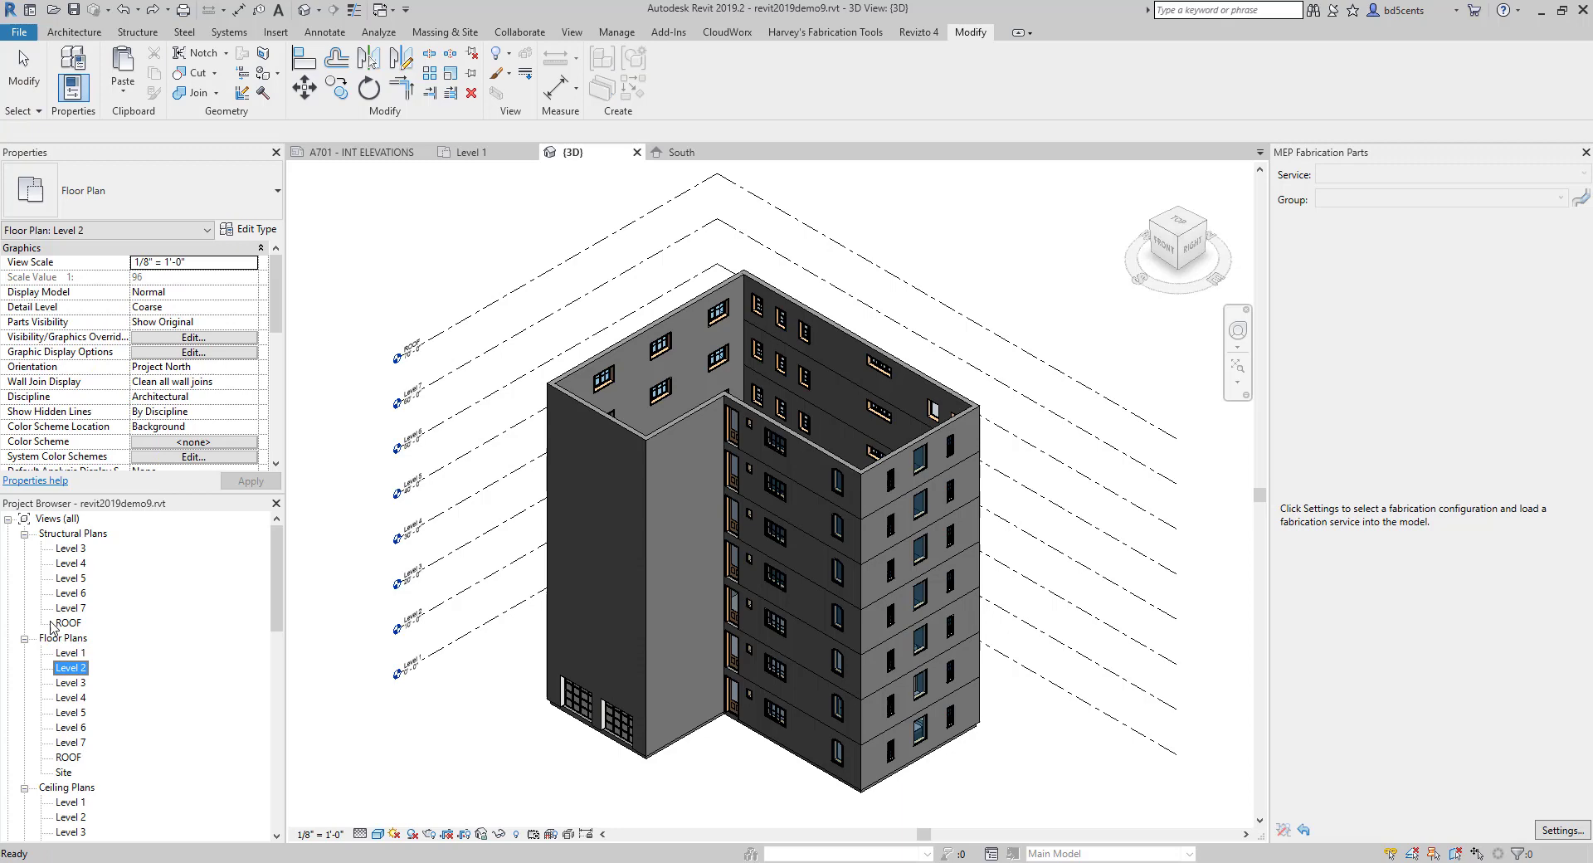
pyautogui.click(25, 535)
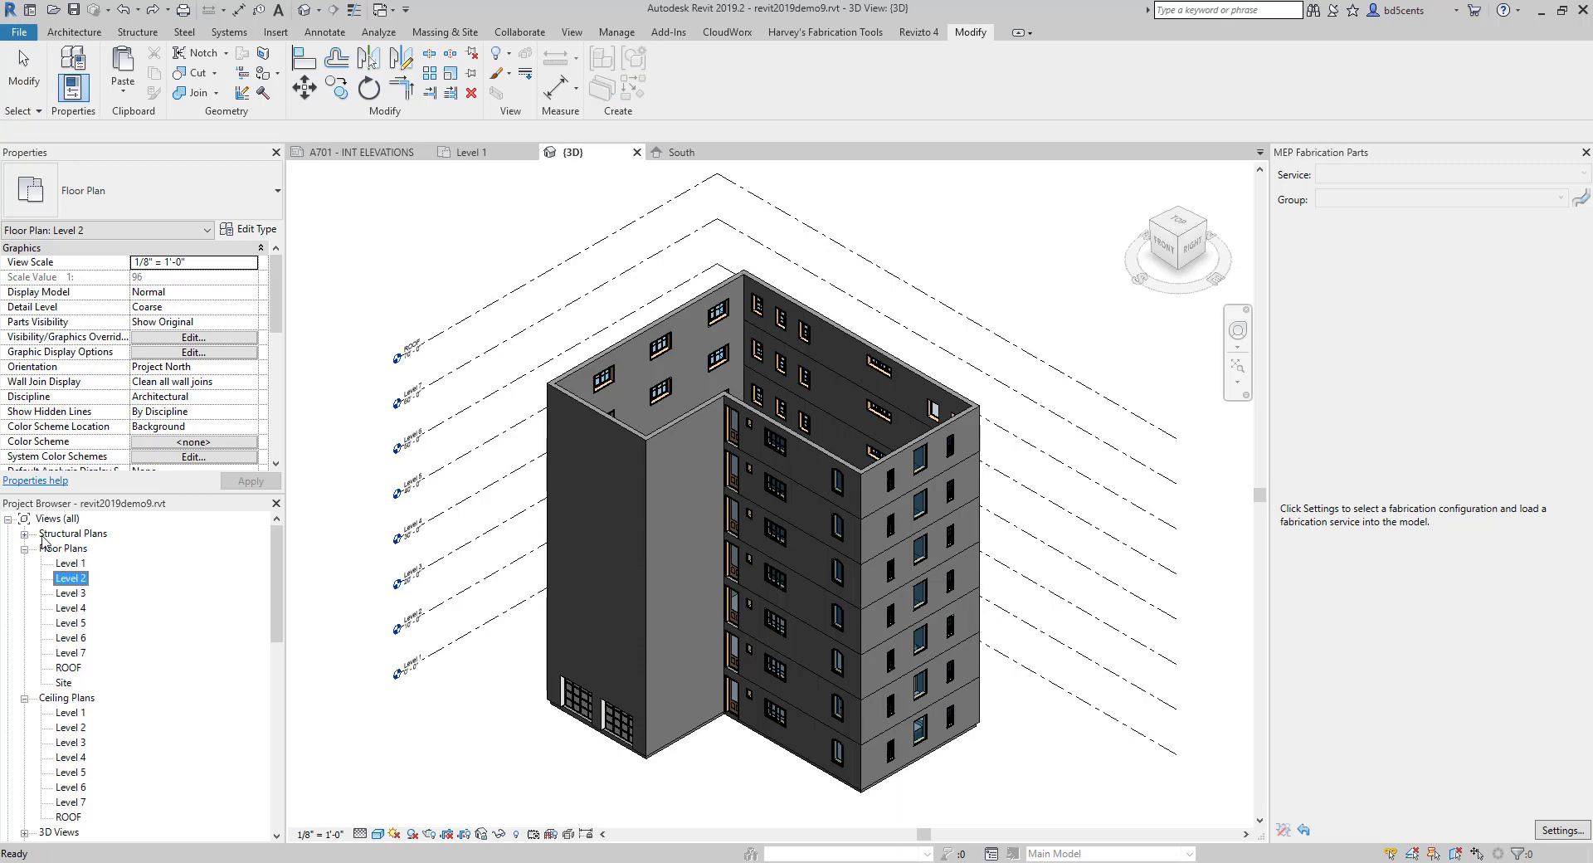
pyautogui.doubleClick(71, 579)
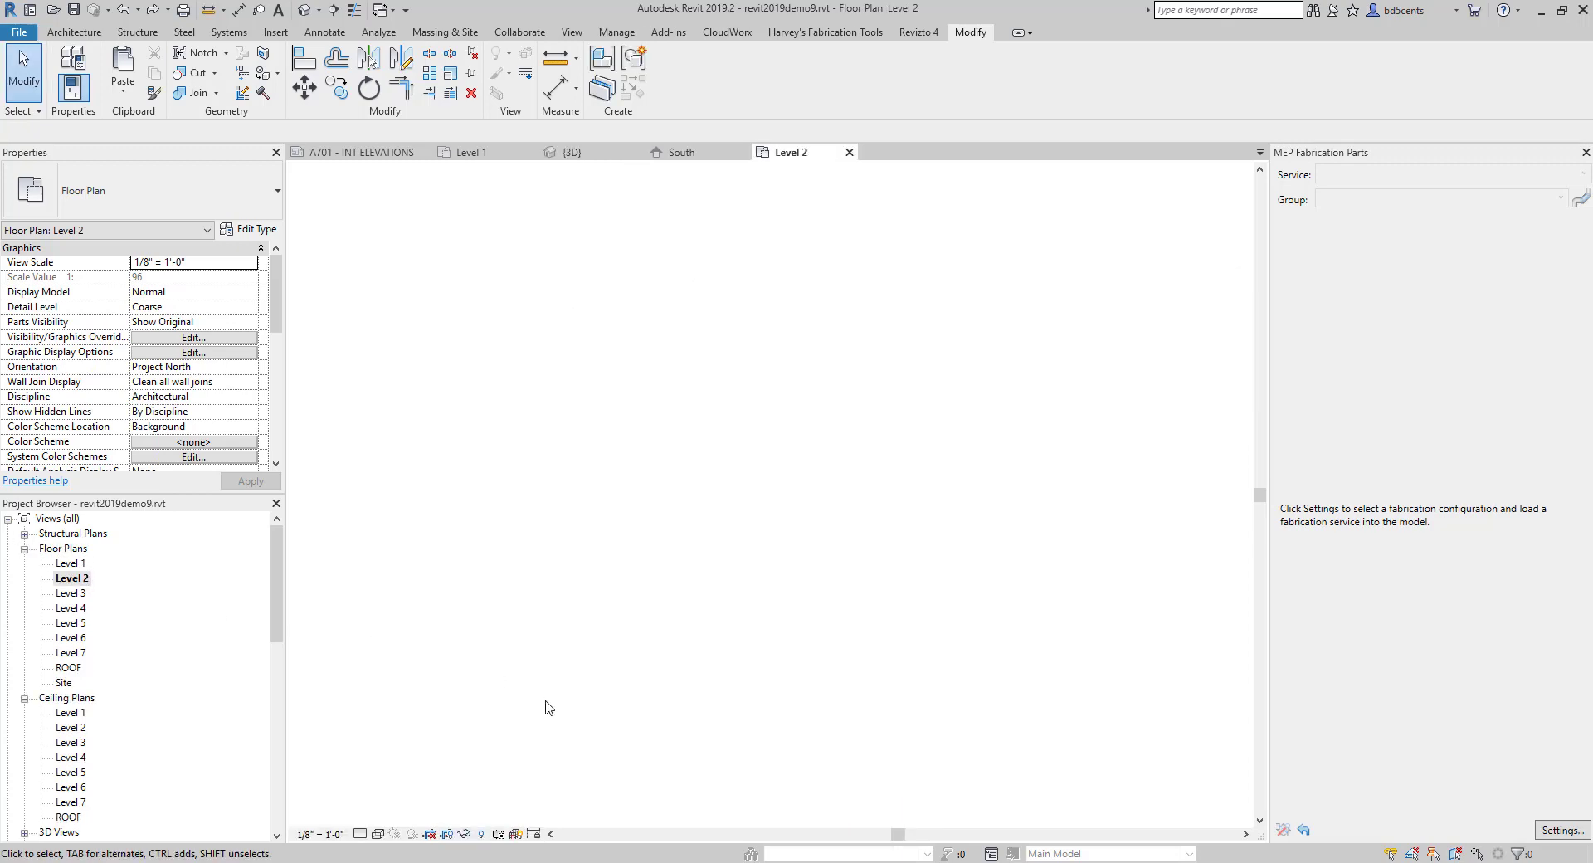
pyautogui.scroll(3, 616, 575)
pyautogui.scroll(-2, 616, 576)
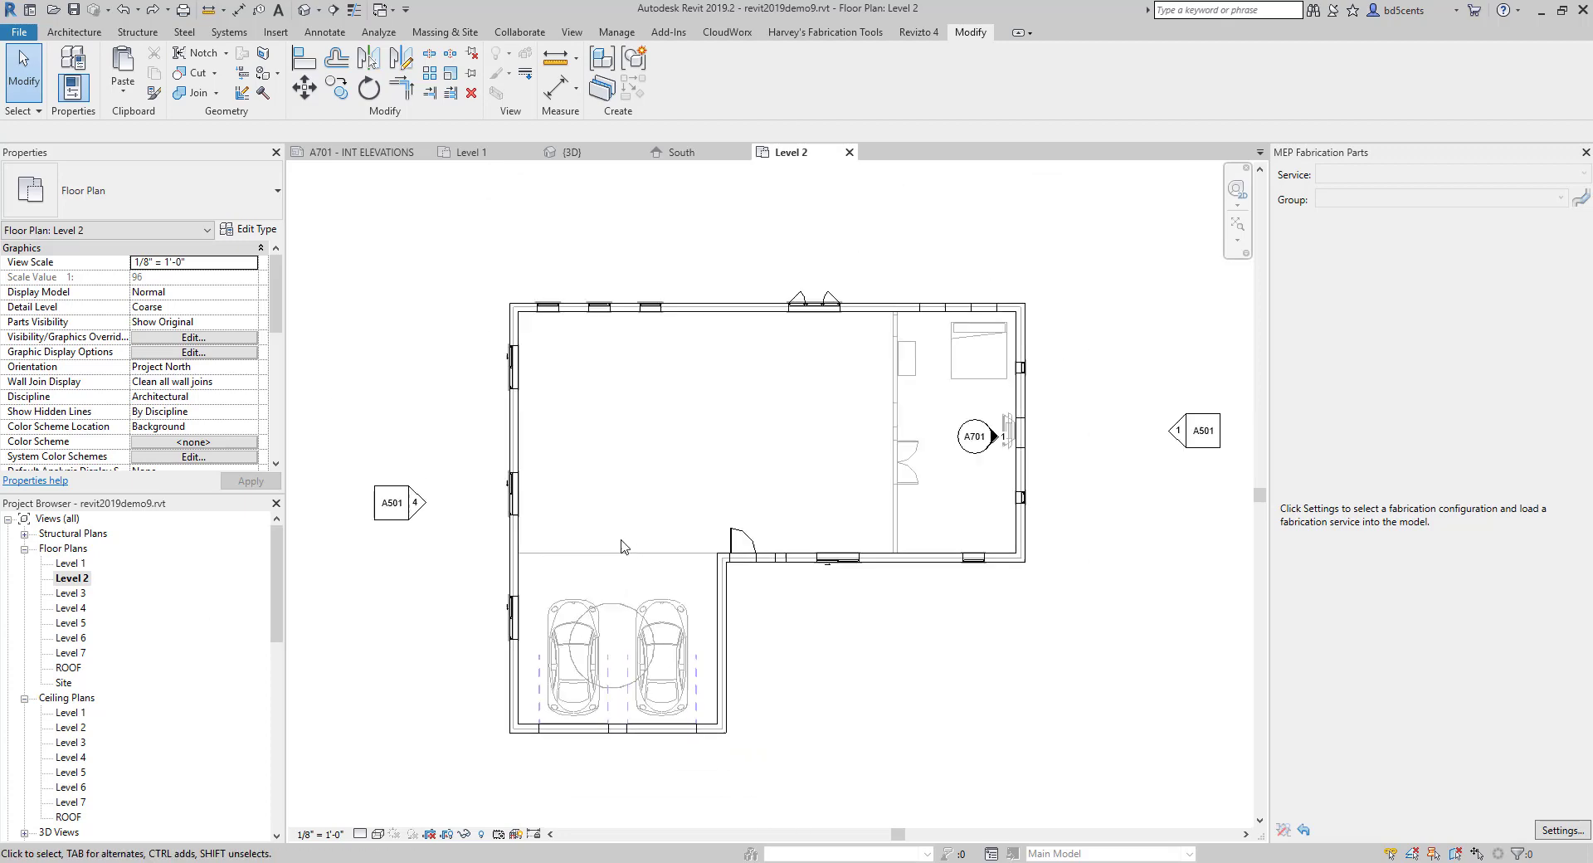
pyautogui.moveTo(739, 444); pyautogui.dragTo(728, 425, button='middle')
pyautogui.scroll(3, 552, 722)
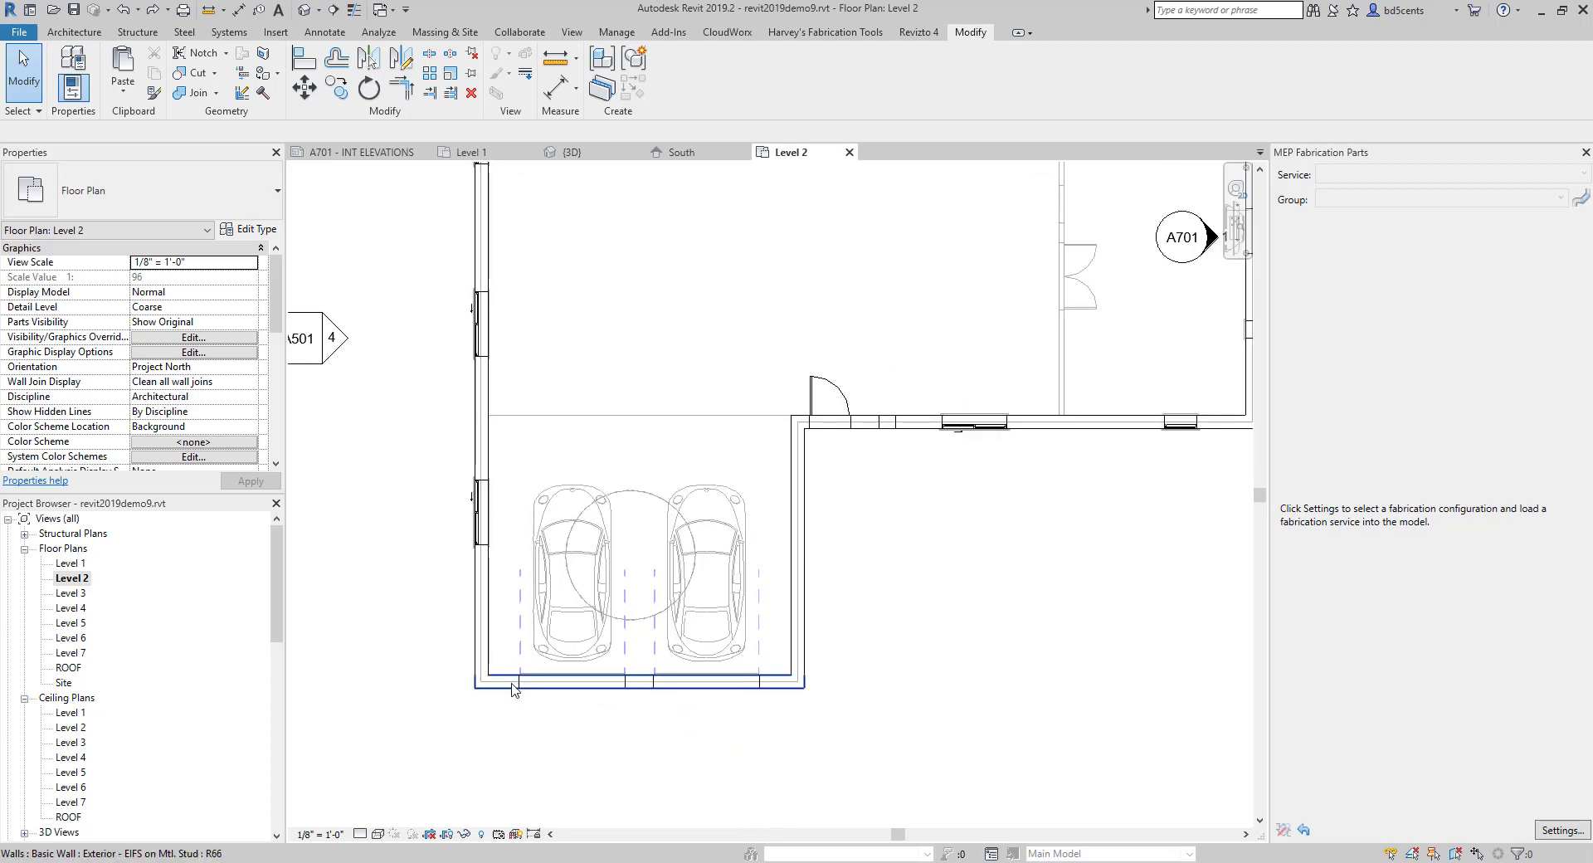
# Open the Level 2 plan's View Range settings and try to set the primary range's Top to Level Above (Level 3).
pyautogui.scroll(-3, 216, 394)
pyautogui.scroll(-3, 210, 369)
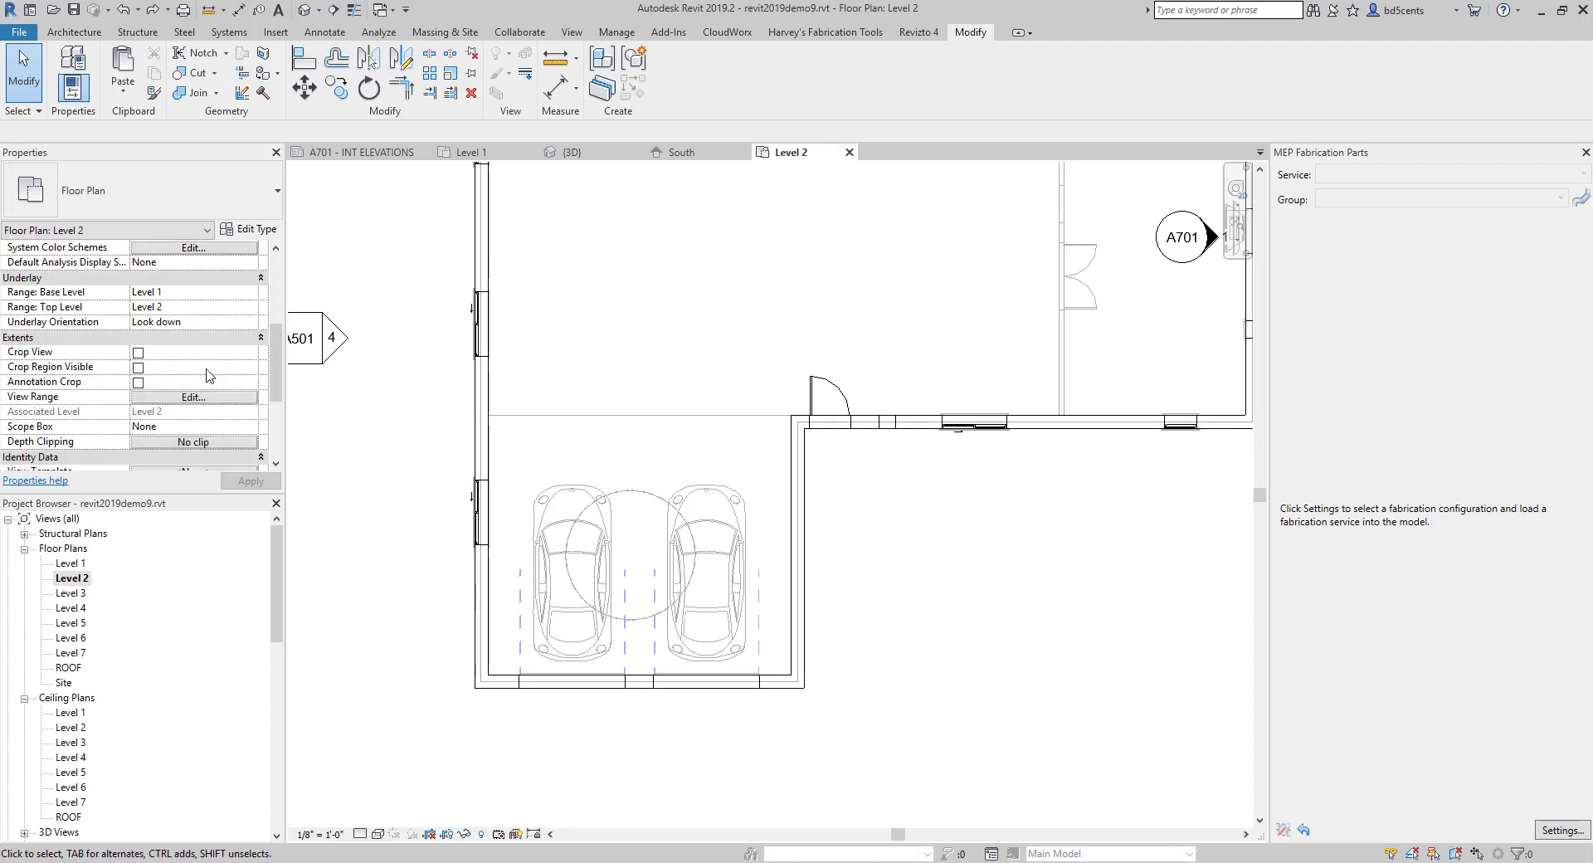
pyautogui.click(195, 368)
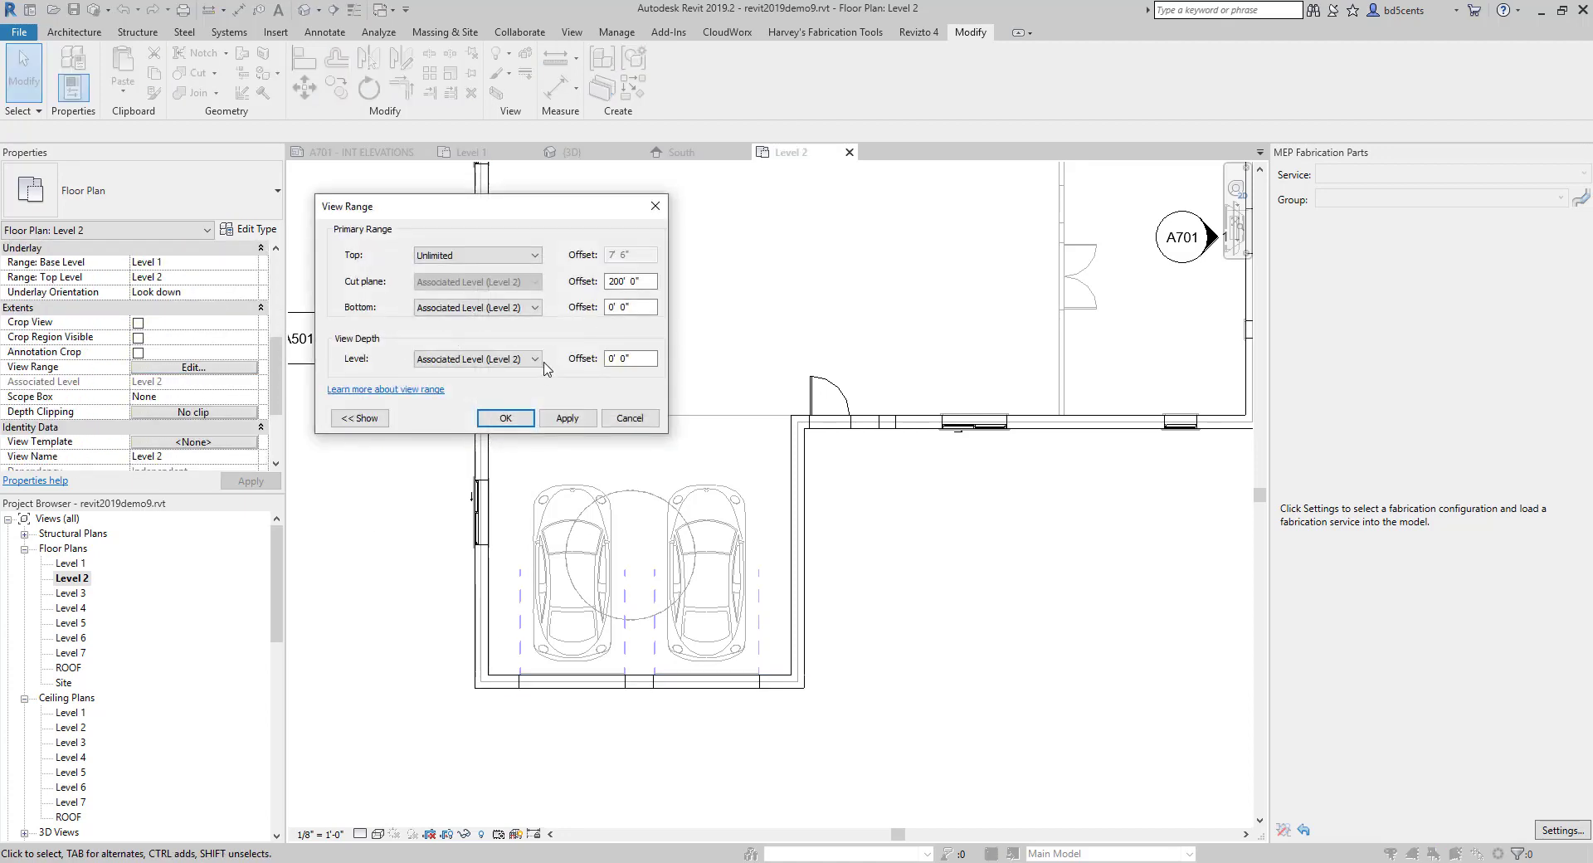
pyautogui.click(506, 255)
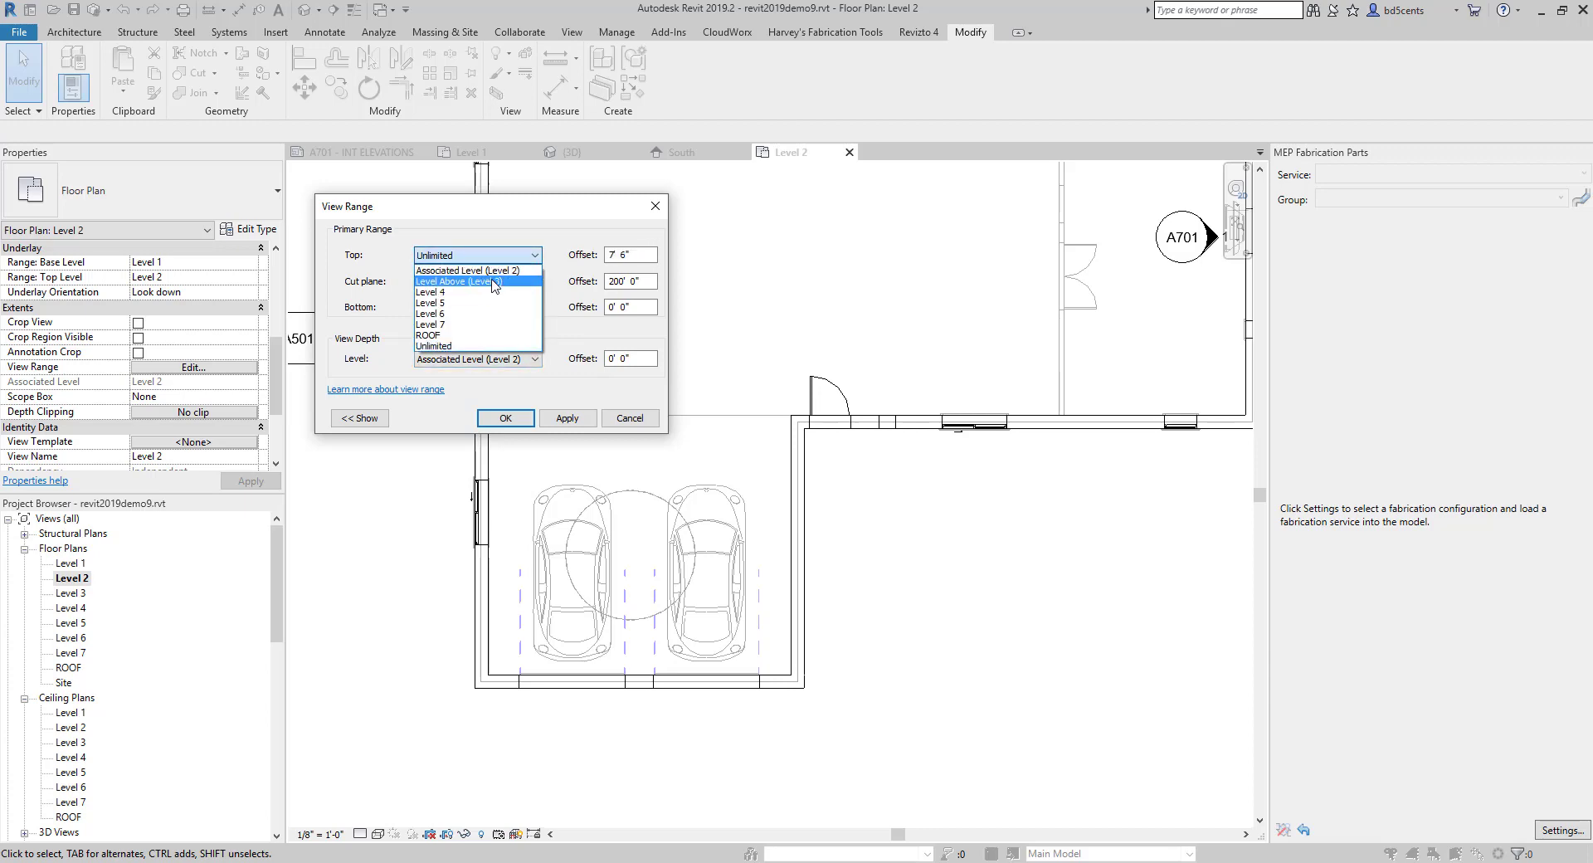
pyautogui.click(481, 281)
pyautogui.click(498, 419)
pyautogui.click(899, 441)
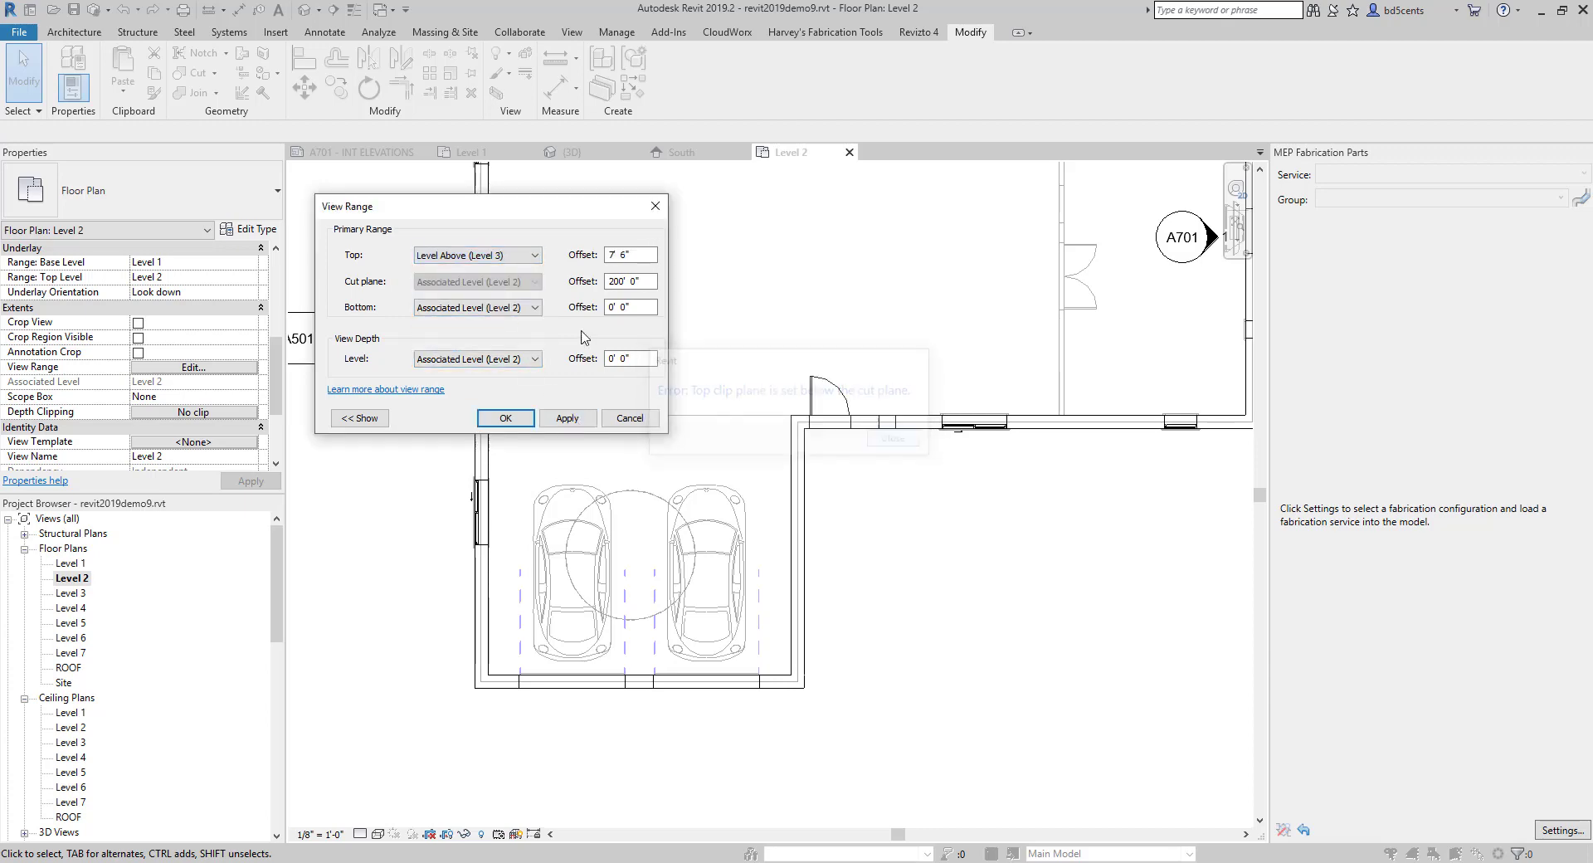
# Change the primary range's Top to Associated Level (Level 2) and try to apply the view range.
pyautogui.click(535, 255)
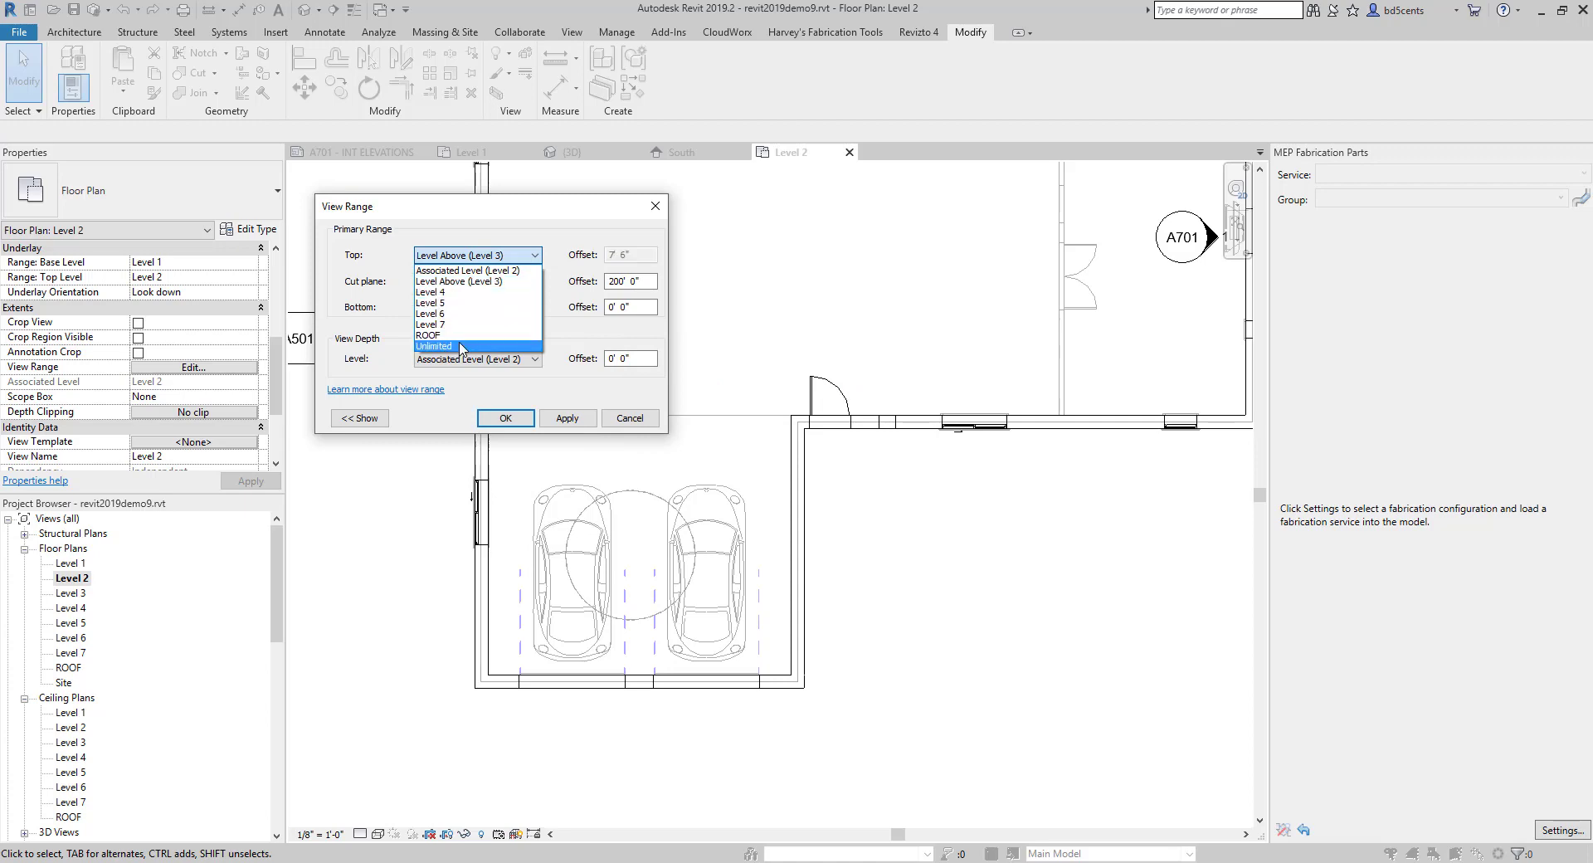
pyautogui.click(468, 271)
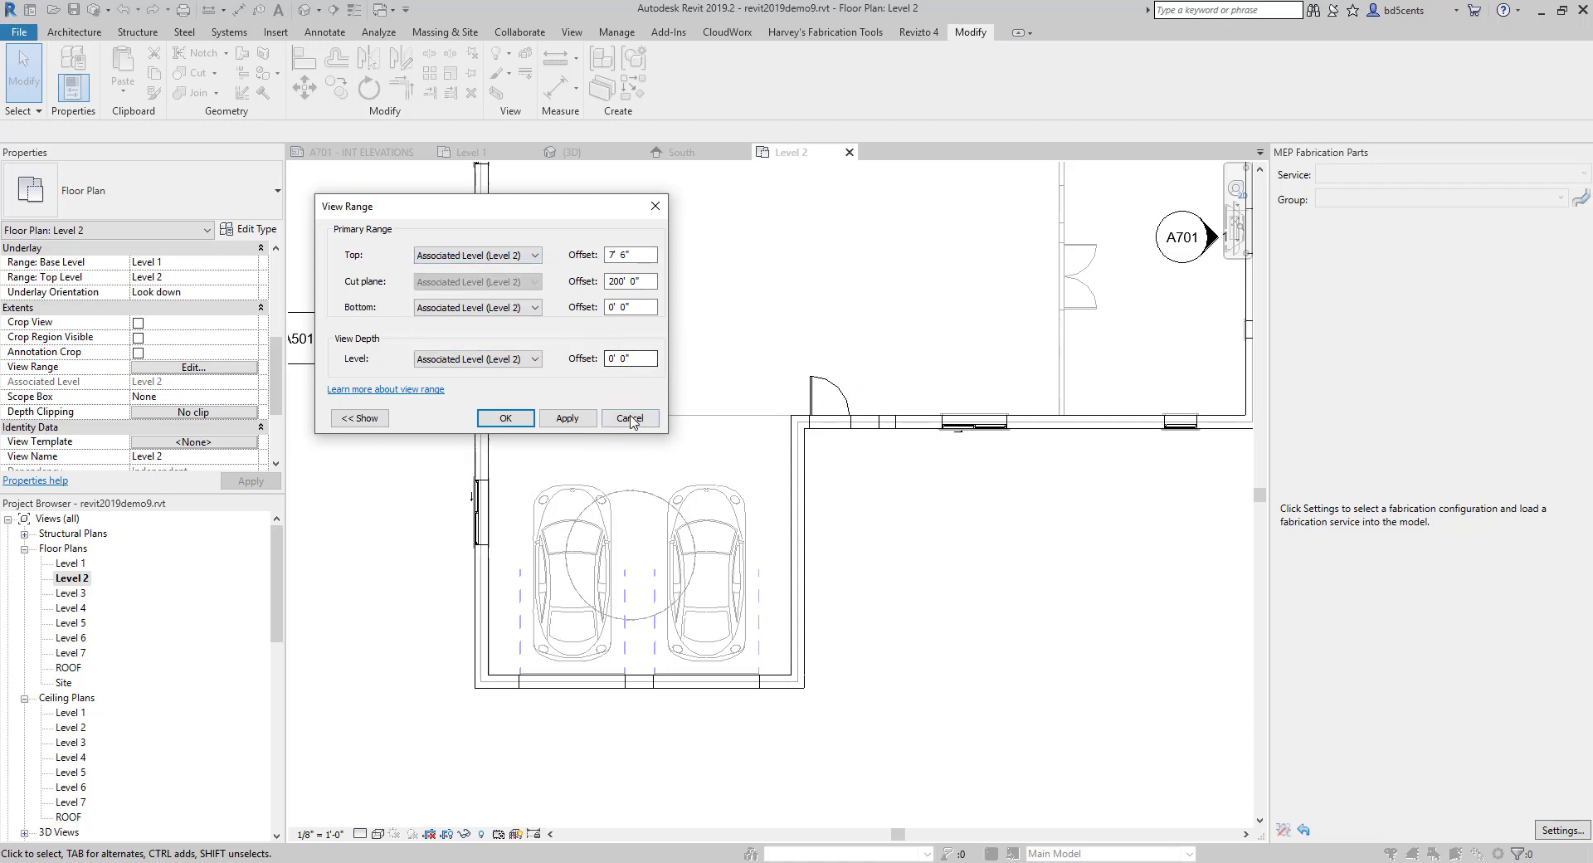
pyautogui.click(566, 419)
pyautogui.click(898, 440)
# Display the sample view range diagram and apply a cut plane offset of 4' to the Level 2 plan.
pyautogui.moveTo(421, 209); pyautogui.dragTo(679, 245)
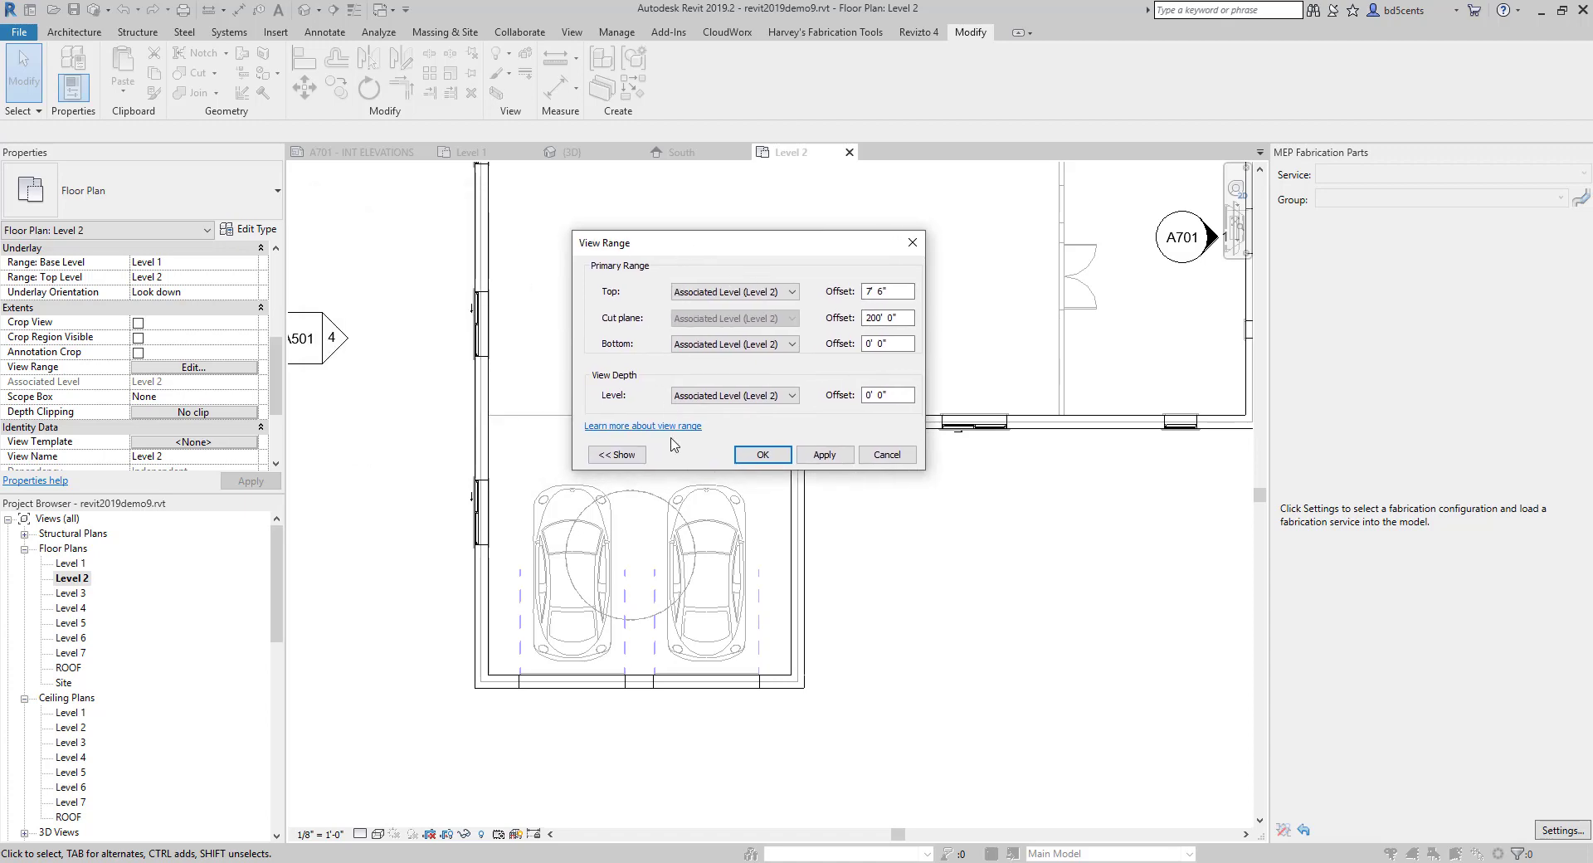
pyautogui.click(606, 455)
pyautogui.click(614, 455)
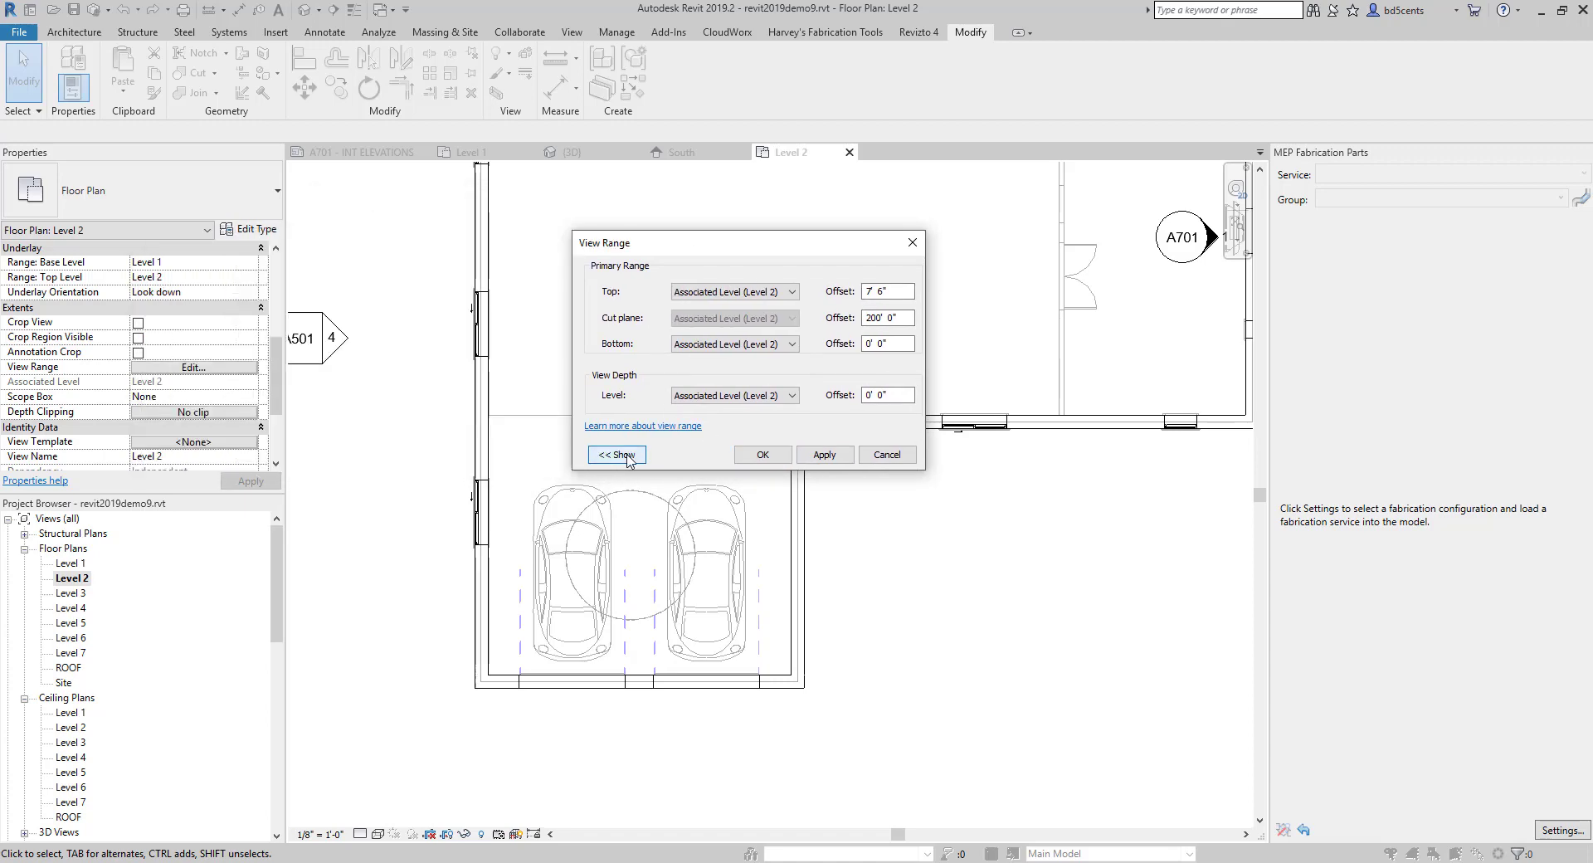
pyautogui.click(614, 455)
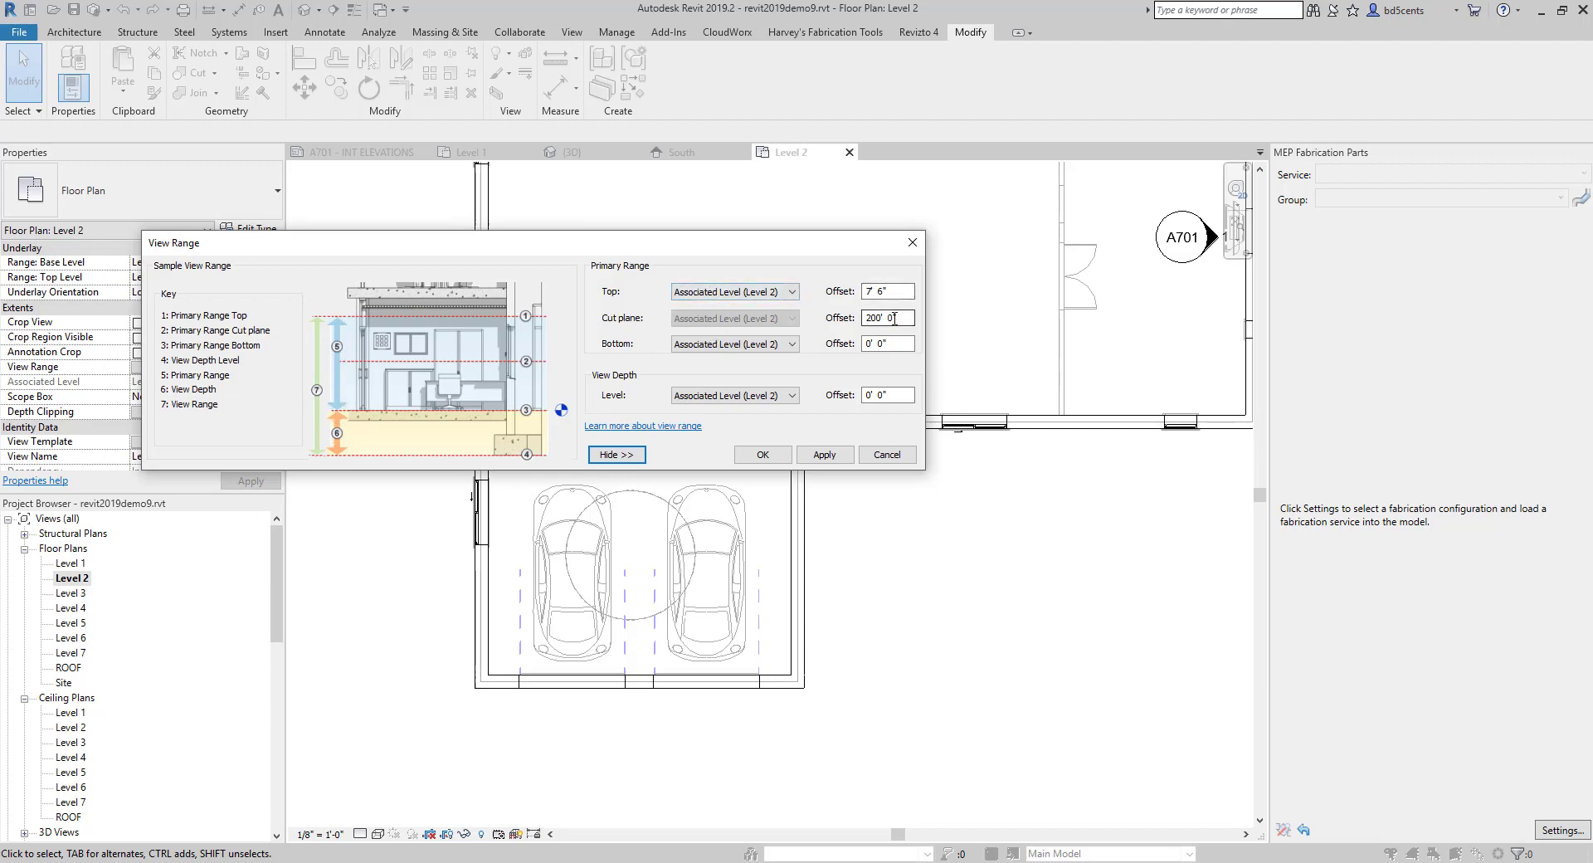
pyautogui.moveTo(900, 318); pyautogui.dragTo(751, 324)
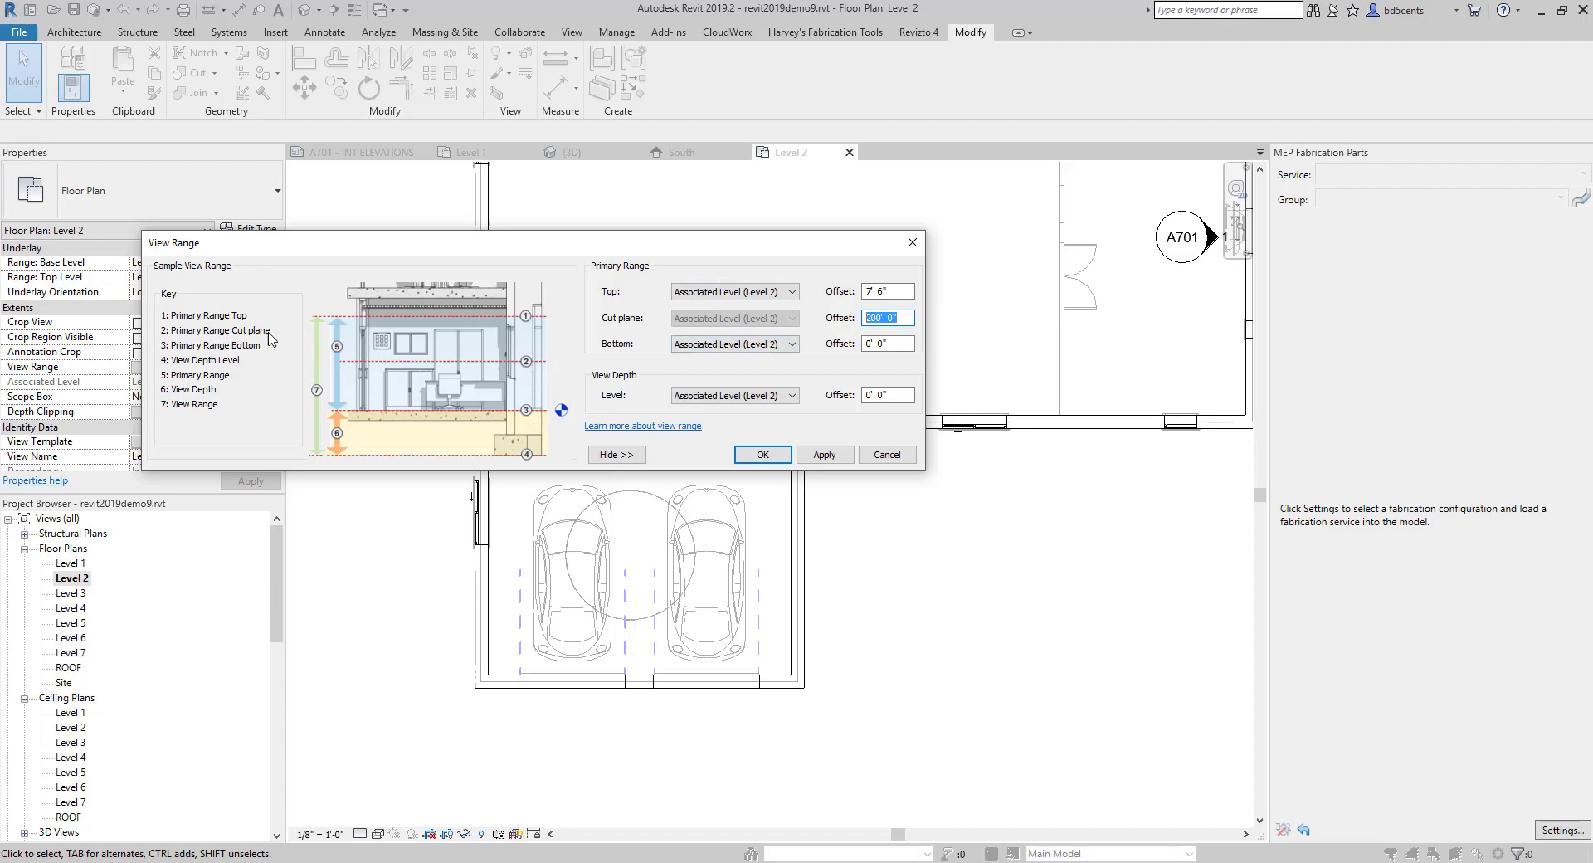
pyautogui.write('4')
pyautogui.press('Tab')
pyautogui.click(824, 455)
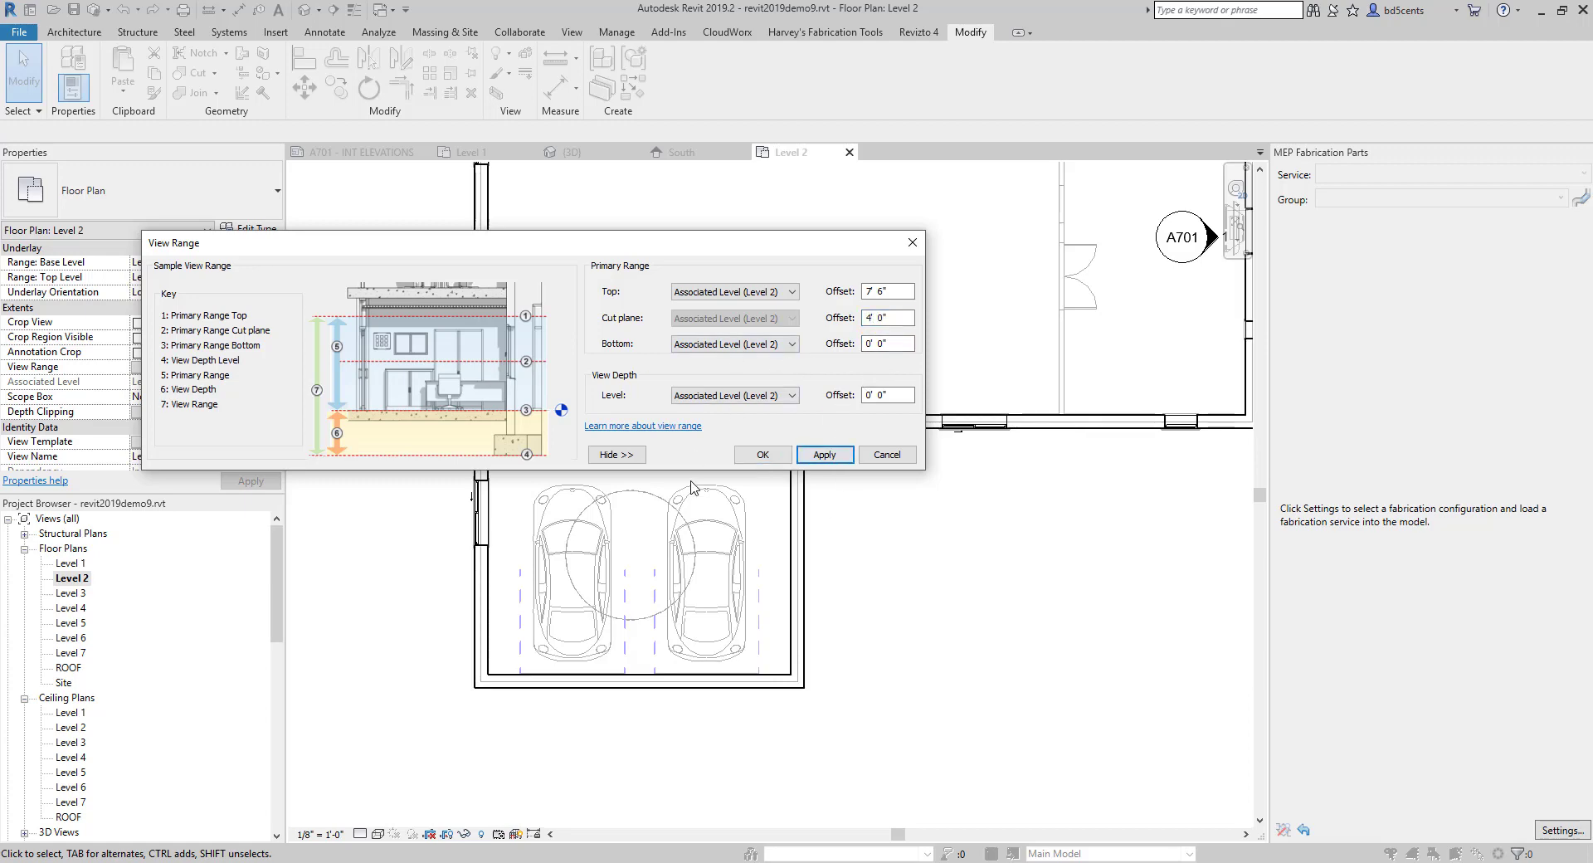
# Keep the view depth at Associated Level (Level 2) and accept the view range settings.
pyautogui.click(748, 397)
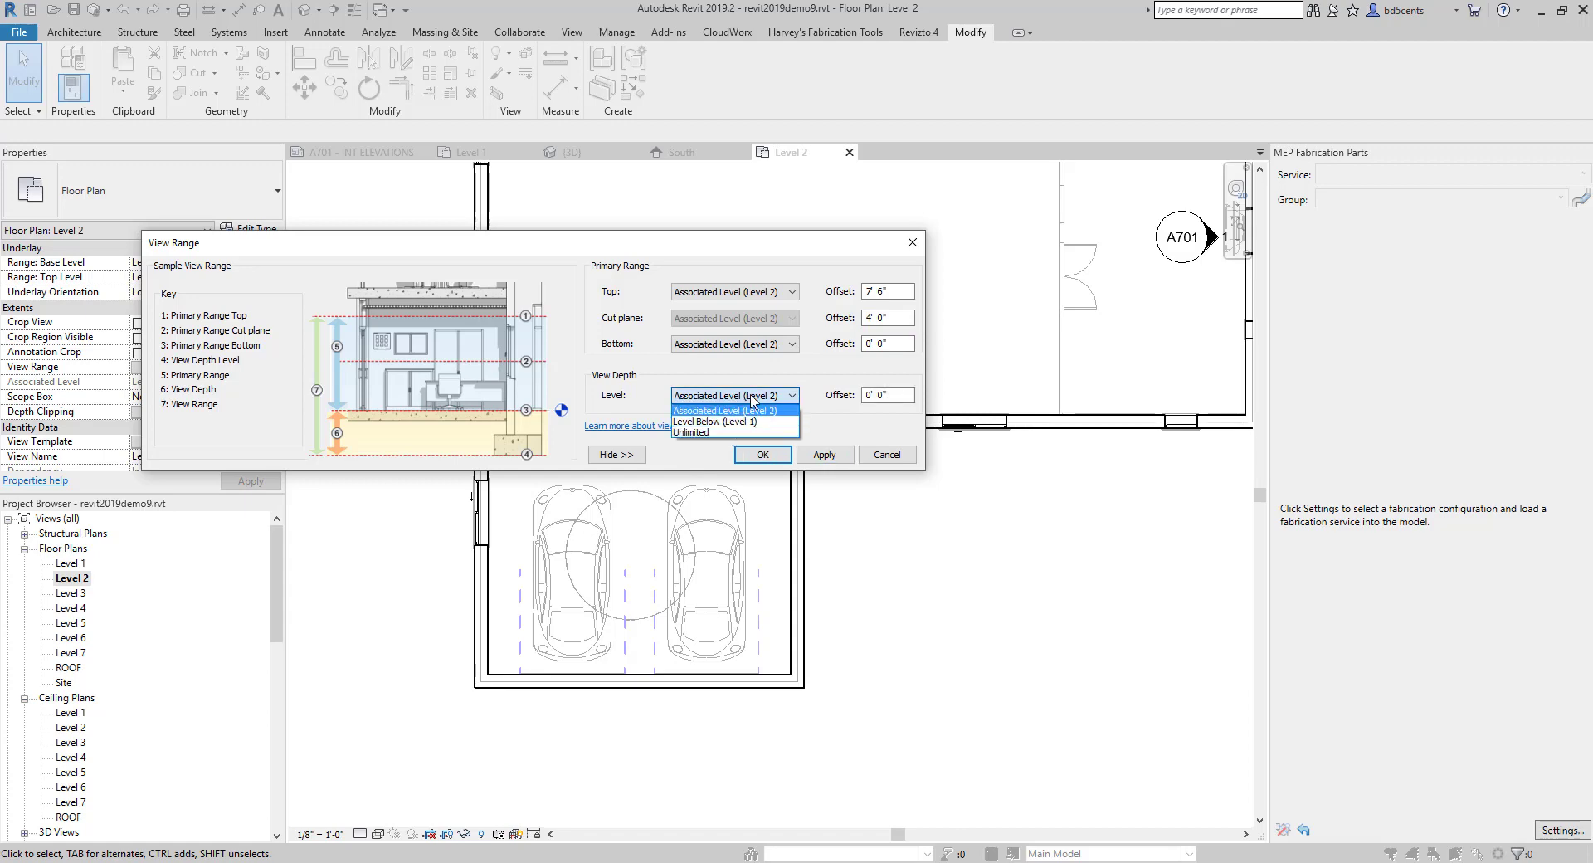
pyautogui.click(763, 402)
pyautogui.click(817, 459)
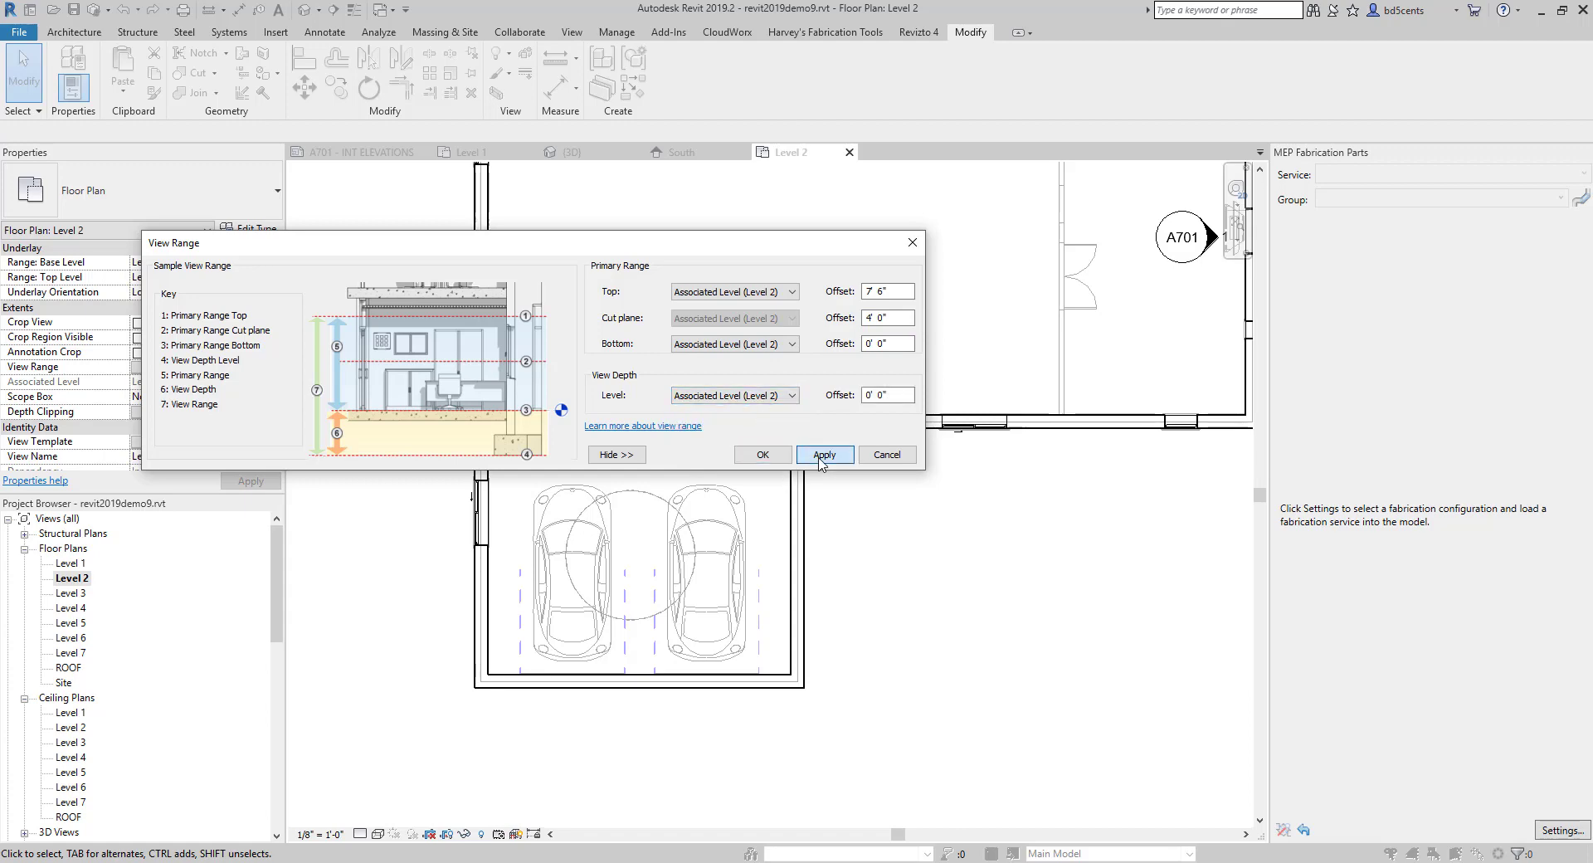
pyautogui.click(778, 454)
# Set the Level 2 plan's underlay base level to None.
pyautogui.scroll(2, 178, 357)
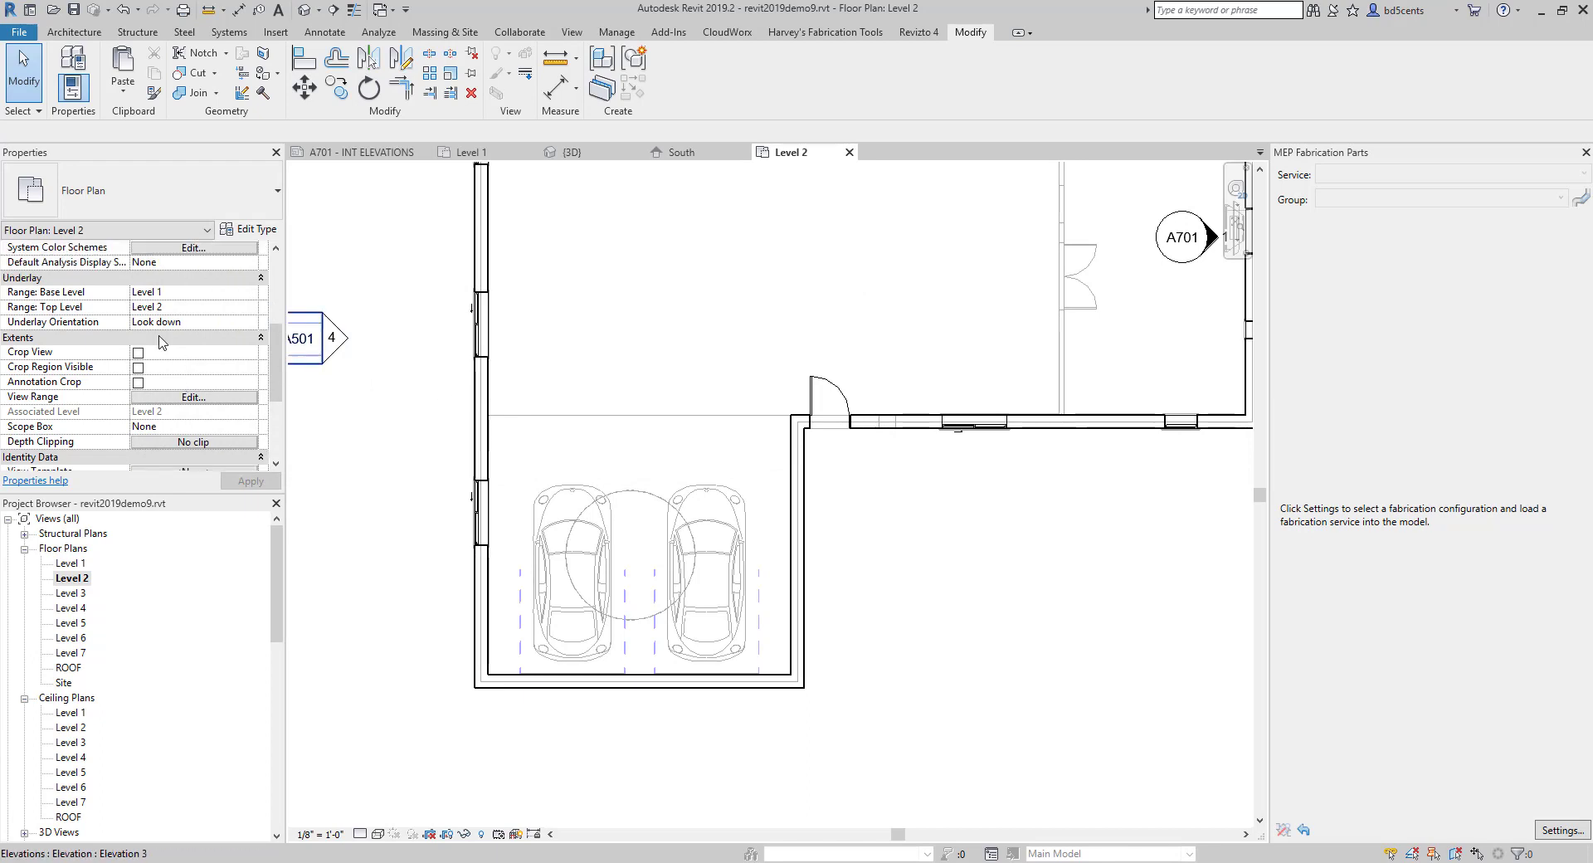
pyautogui.click(181, 296)
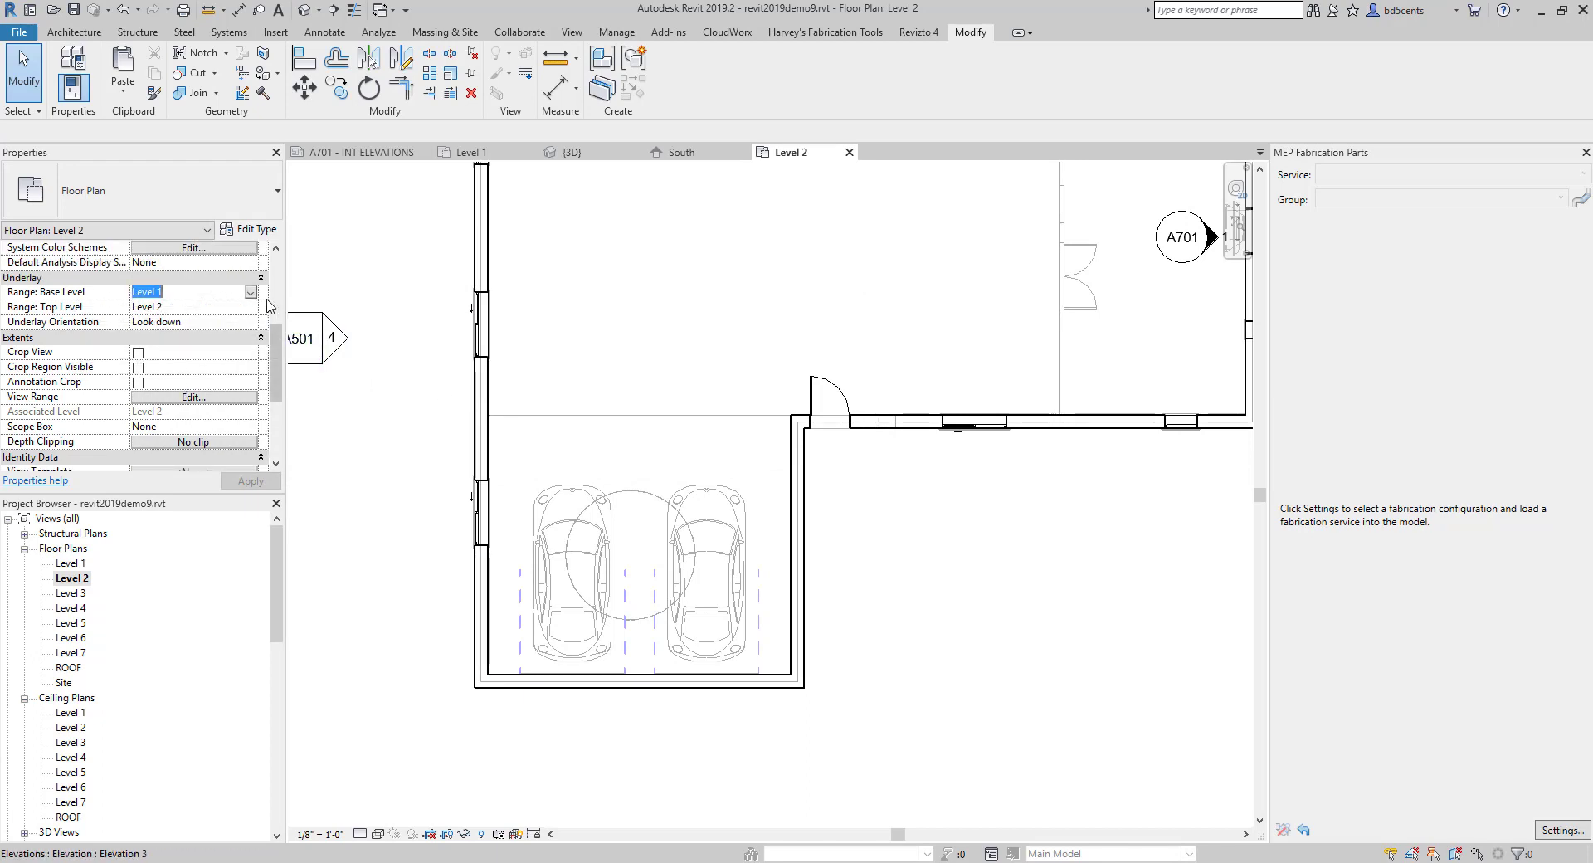
pyautogui.click(251, 294)
pyautogui.click(216, 307)
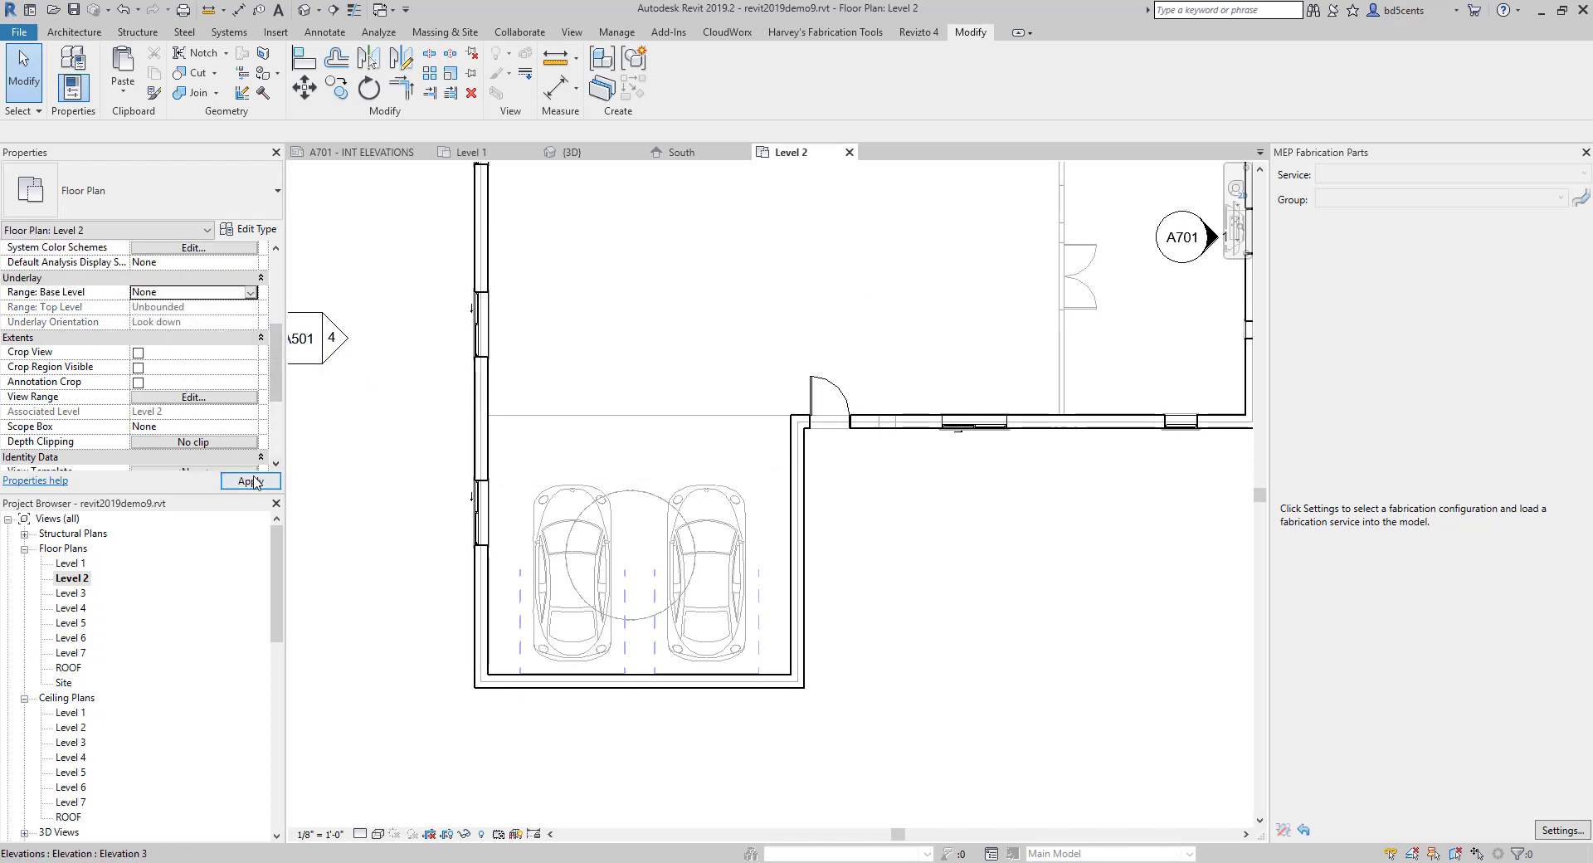
pyautogui.scroll(-3, 452, 521)
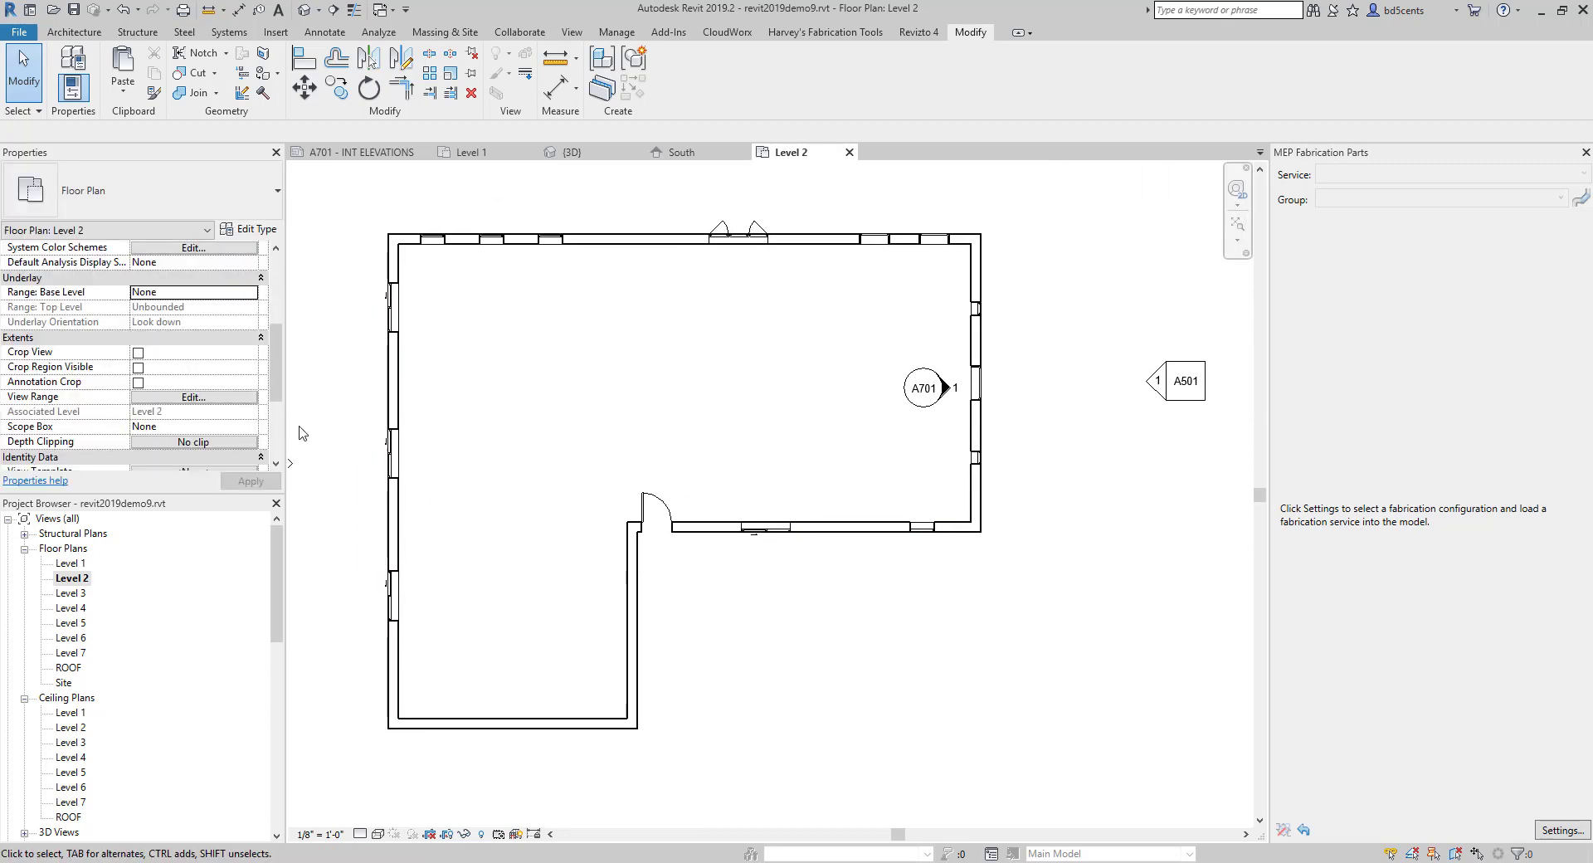
# Set the Level 2 plan's underlay base level back to Level 1.
pyautogui.scroll(-2, 239, 412)
pyautogui.scroll(2, 233, 408)
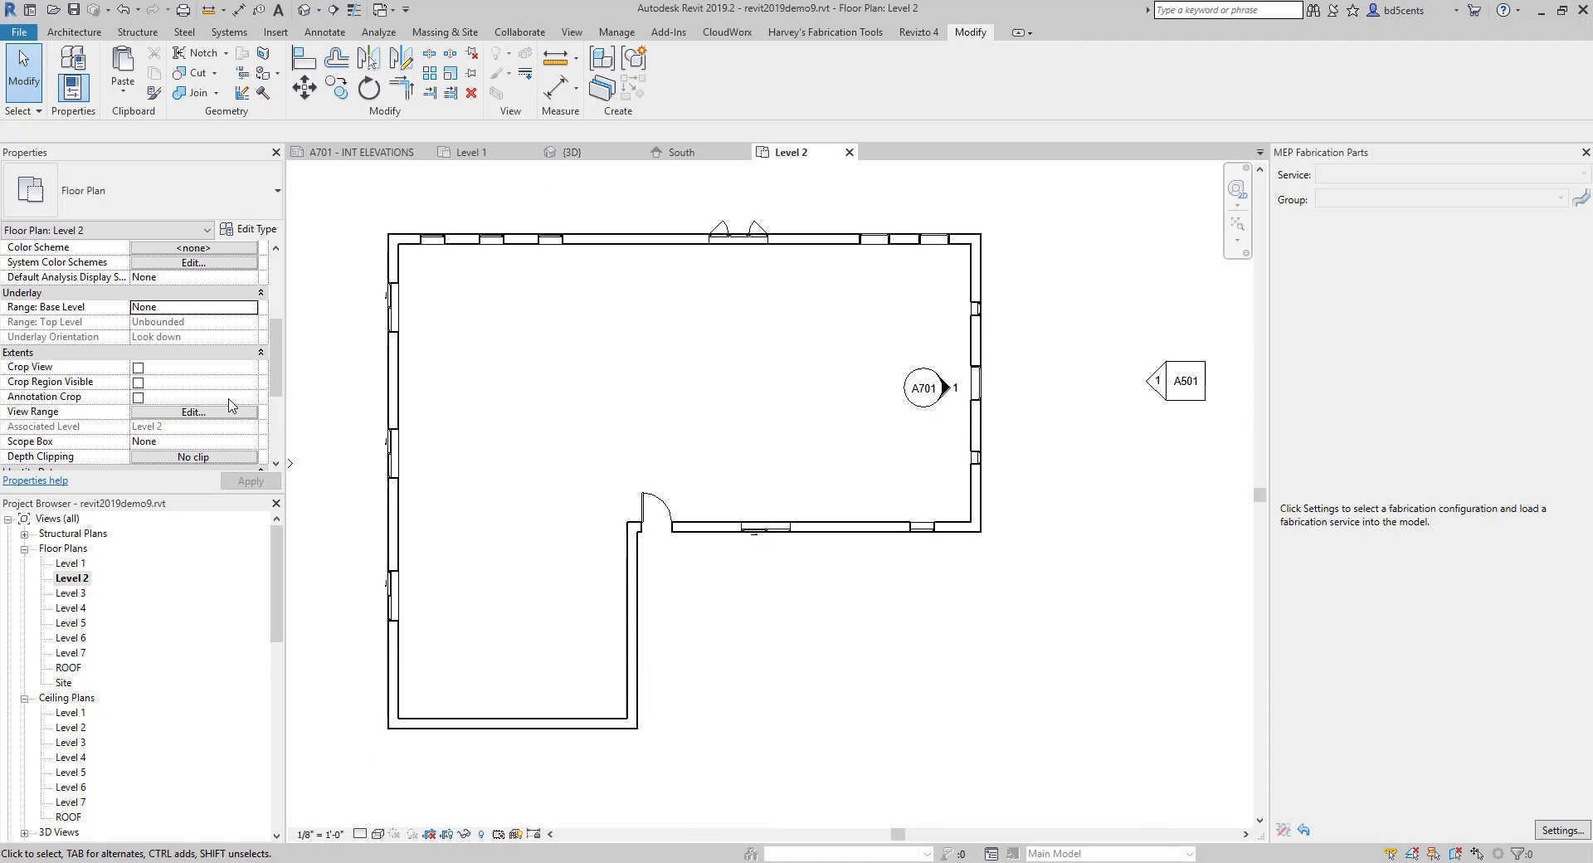
pyautogui.click(246, 312)
pyautogui.click(250, 307)
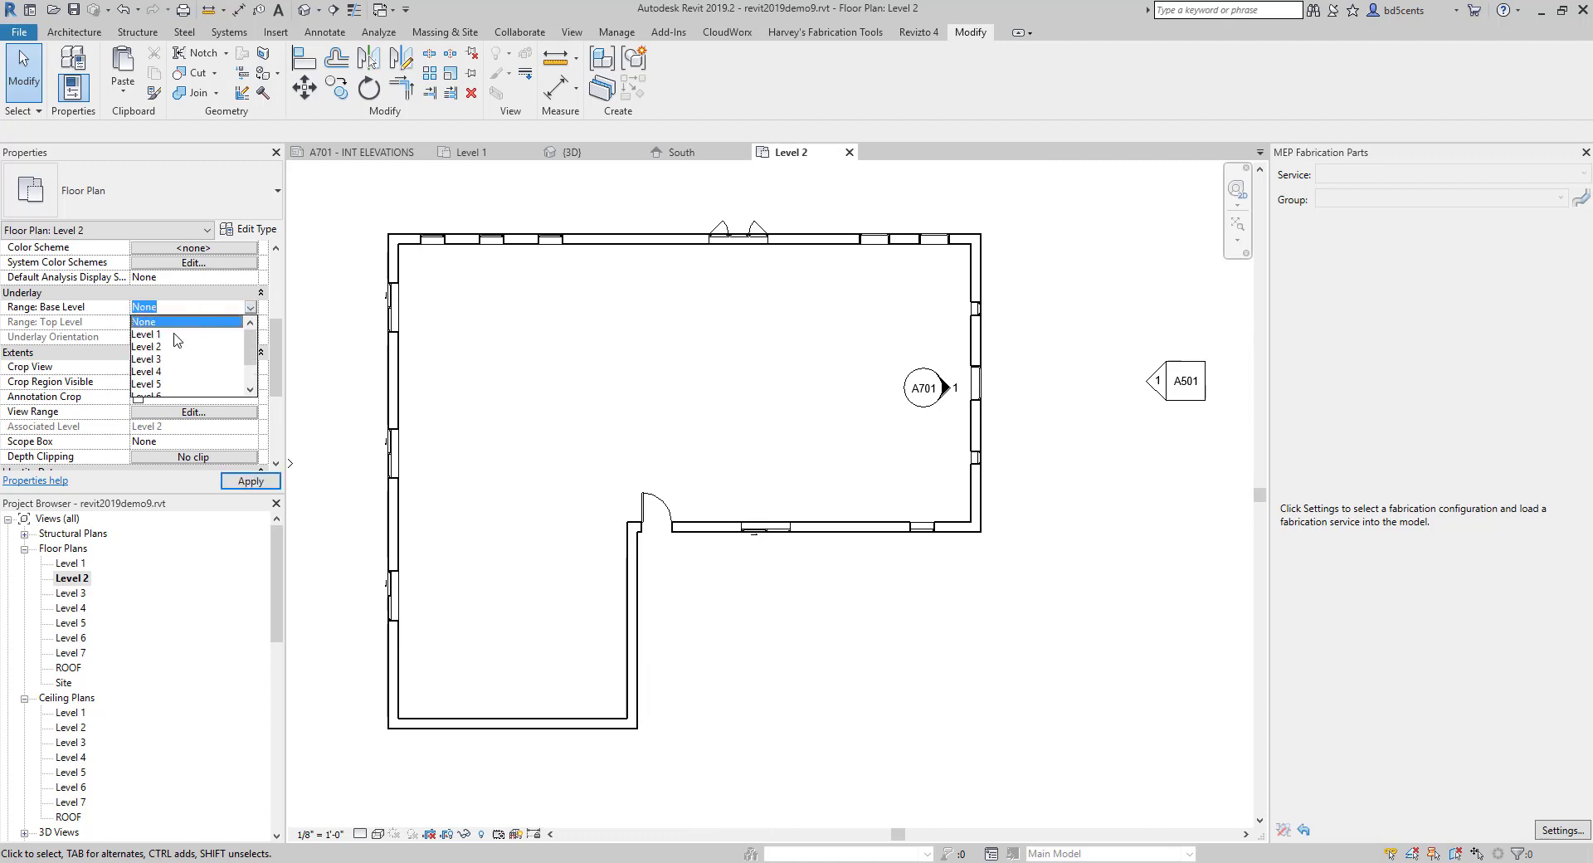
pyautogui.click(174, 333)
pyautogui.click(251, 482)
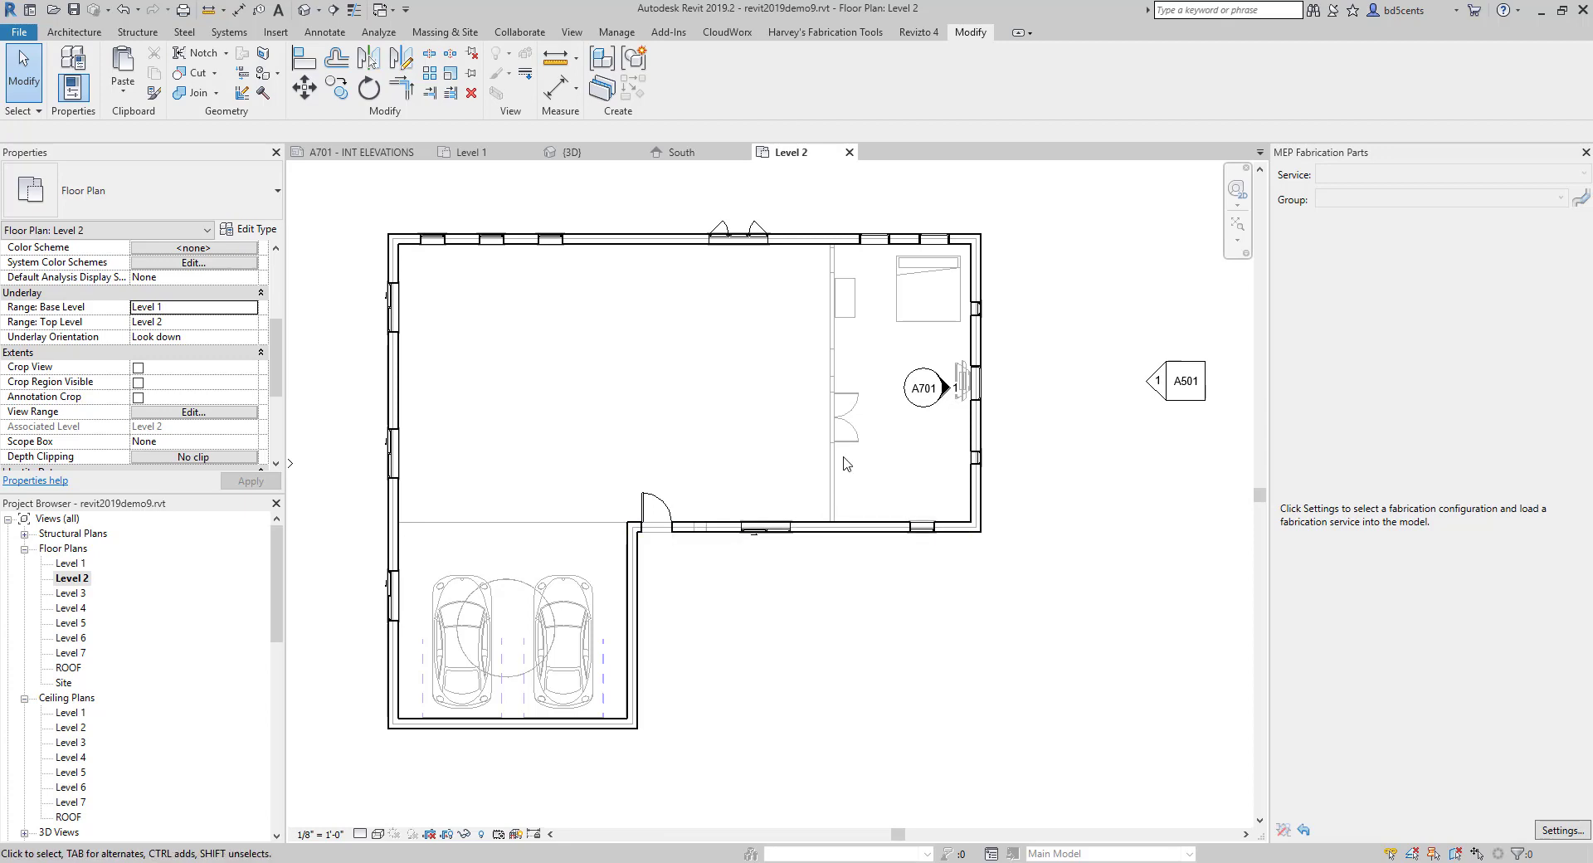
# Place two 30" x 60" Window-Fixed-Arch-Top windows in the Level 2 garage front wall, matching the existing arched window.
pyautogui.click(918, 532)
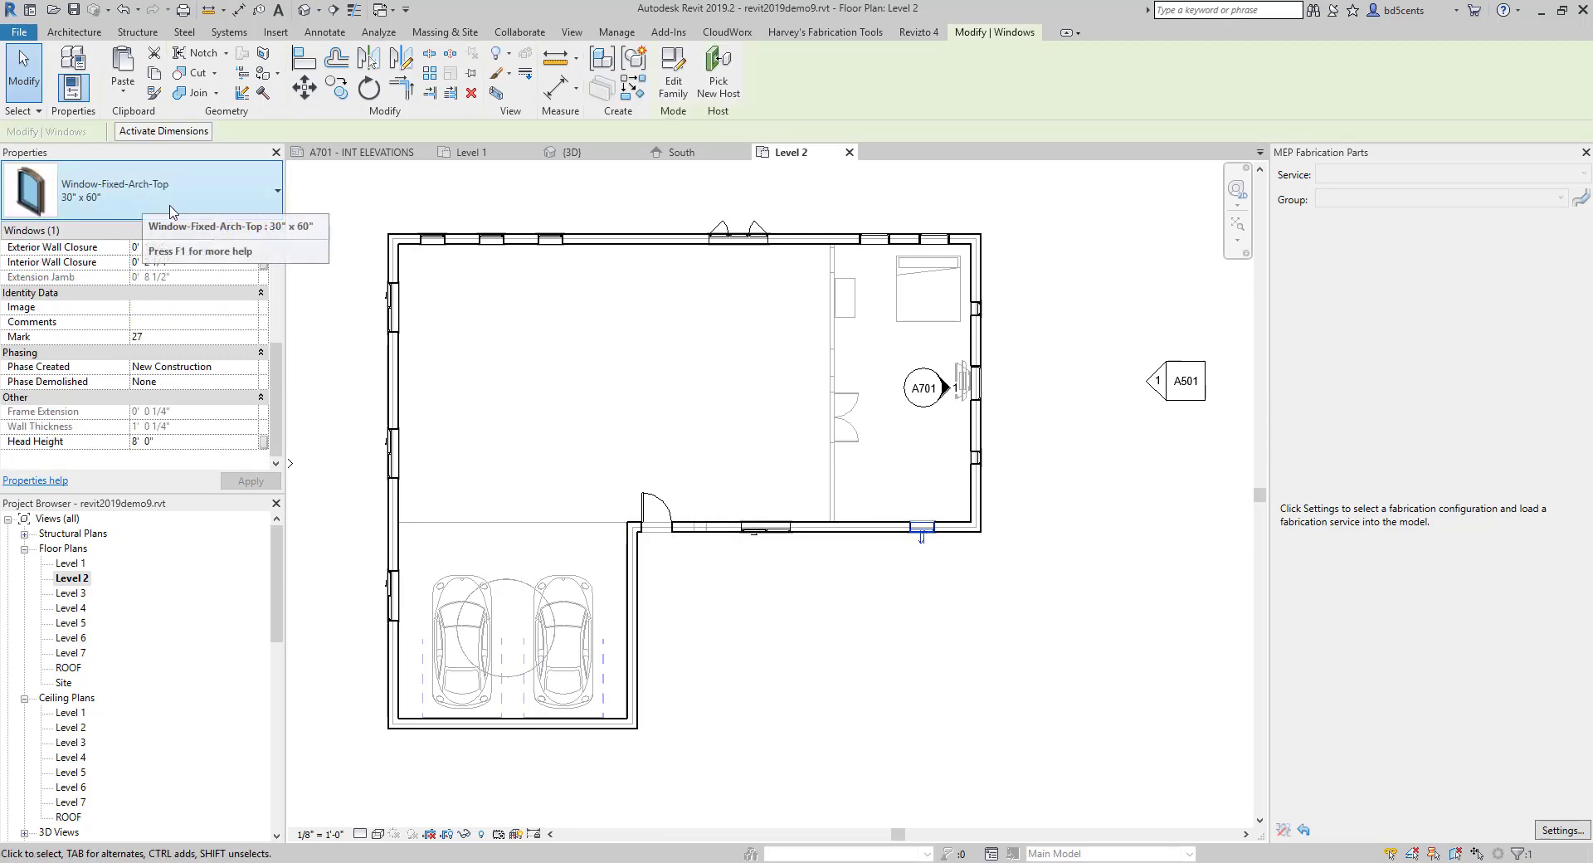
pyautogui.rightClick(923, 534)
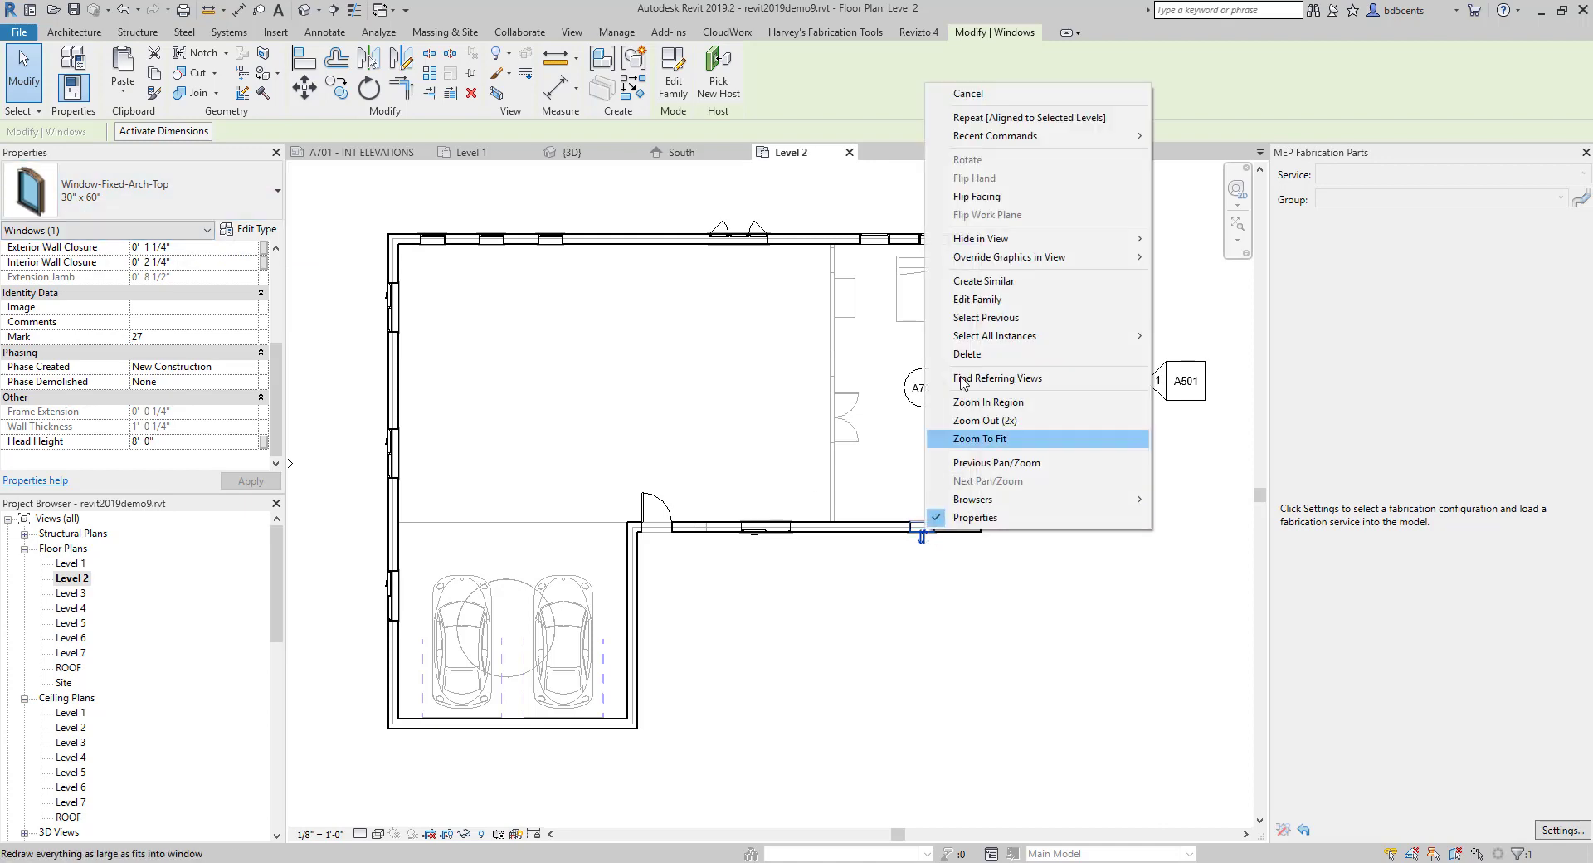
pyautogui.click(987, 281)
pyautogui.scroll(1, 562, 729)
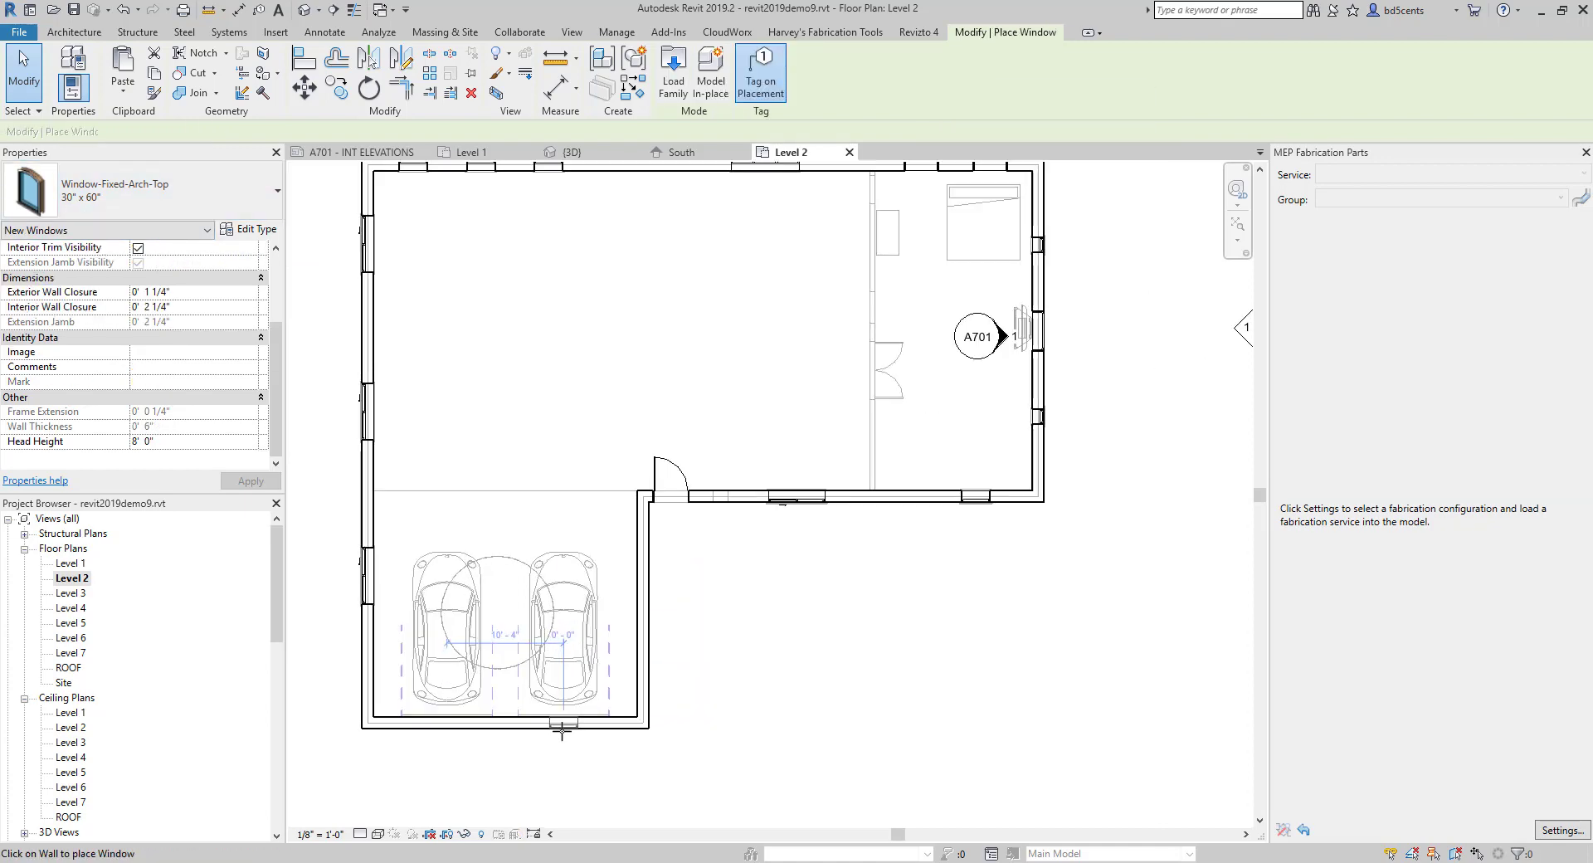
pyautogui.scroll(1, 562, 729)
pyautogui.scroll(-1, 564, 728)
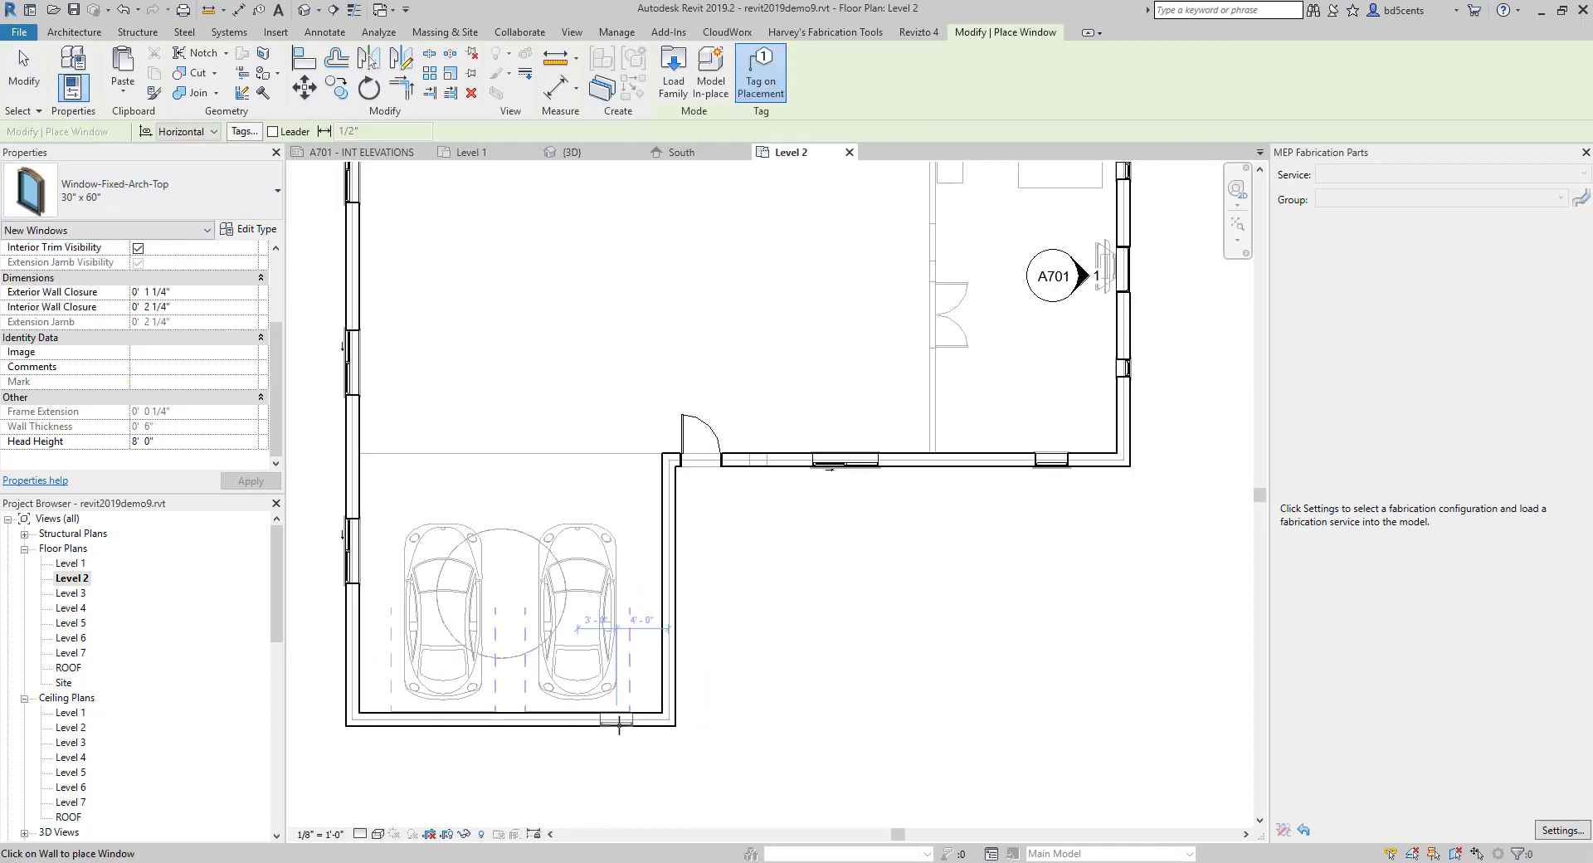
pyautogui.click(577, 724)
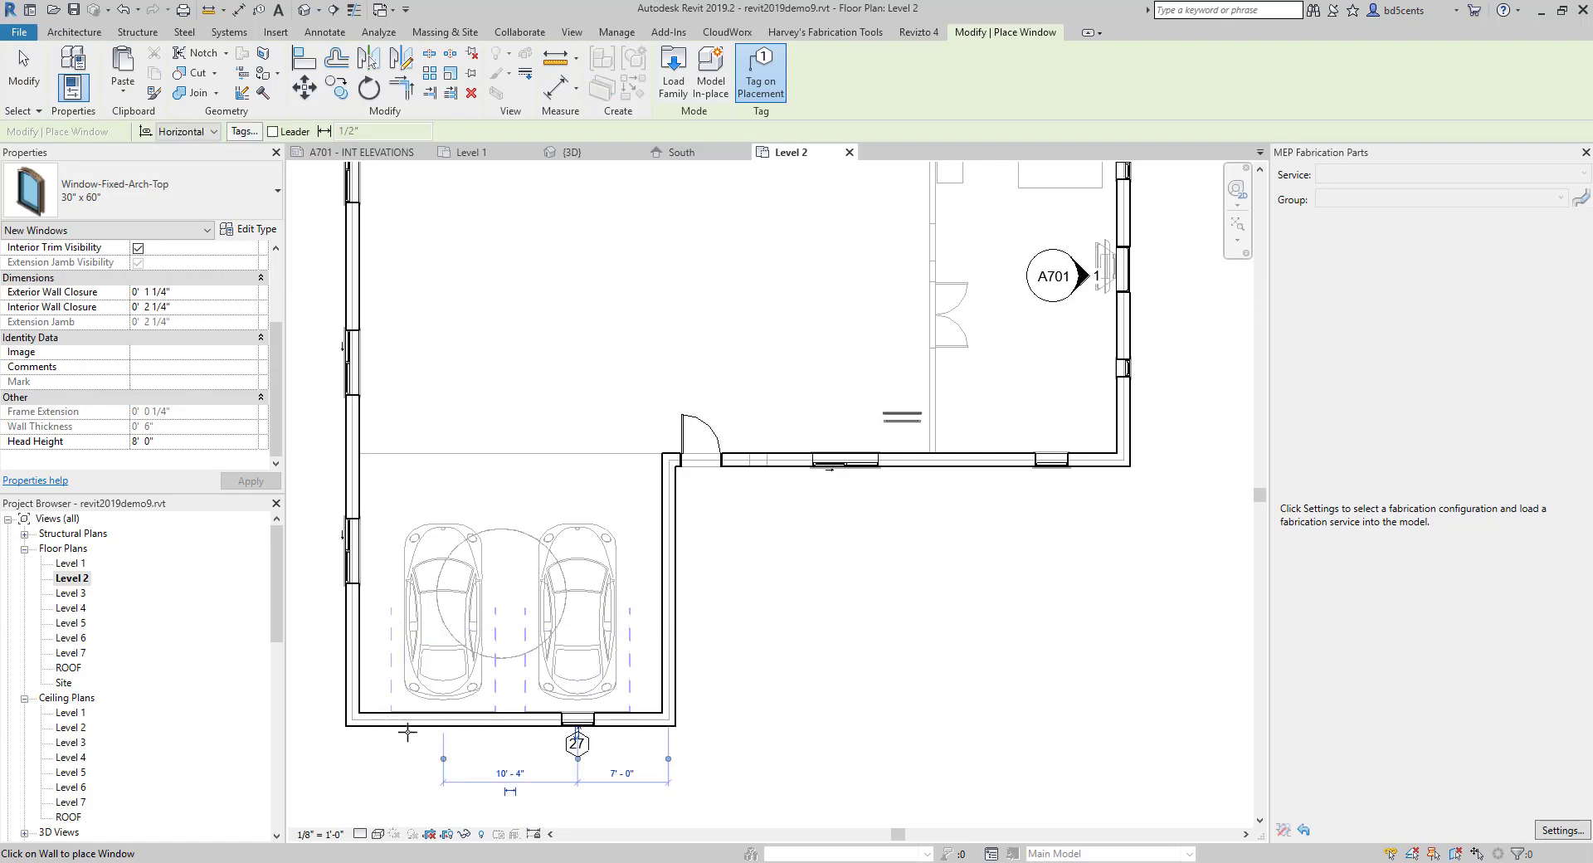
pyautogui.click(405, 723)
pyautogui.press('Escape')
pyautogui.press('Escape')
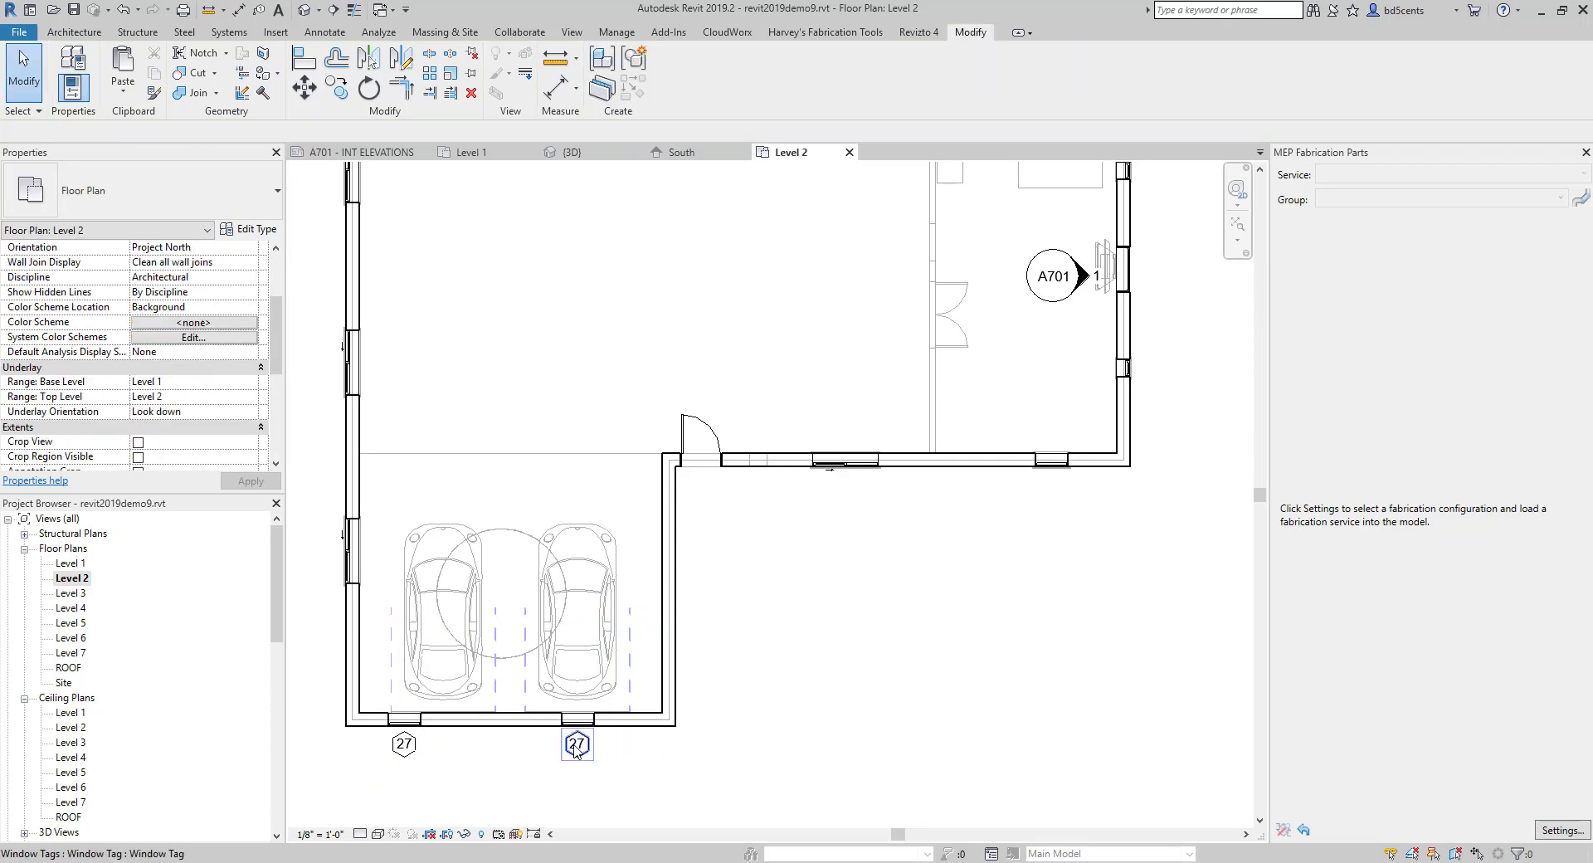
# Align the west garage-wall window with the garage door's centerline and the east one with the car's centerline.
pyautogui.press('a')
pyautogui.press('l')
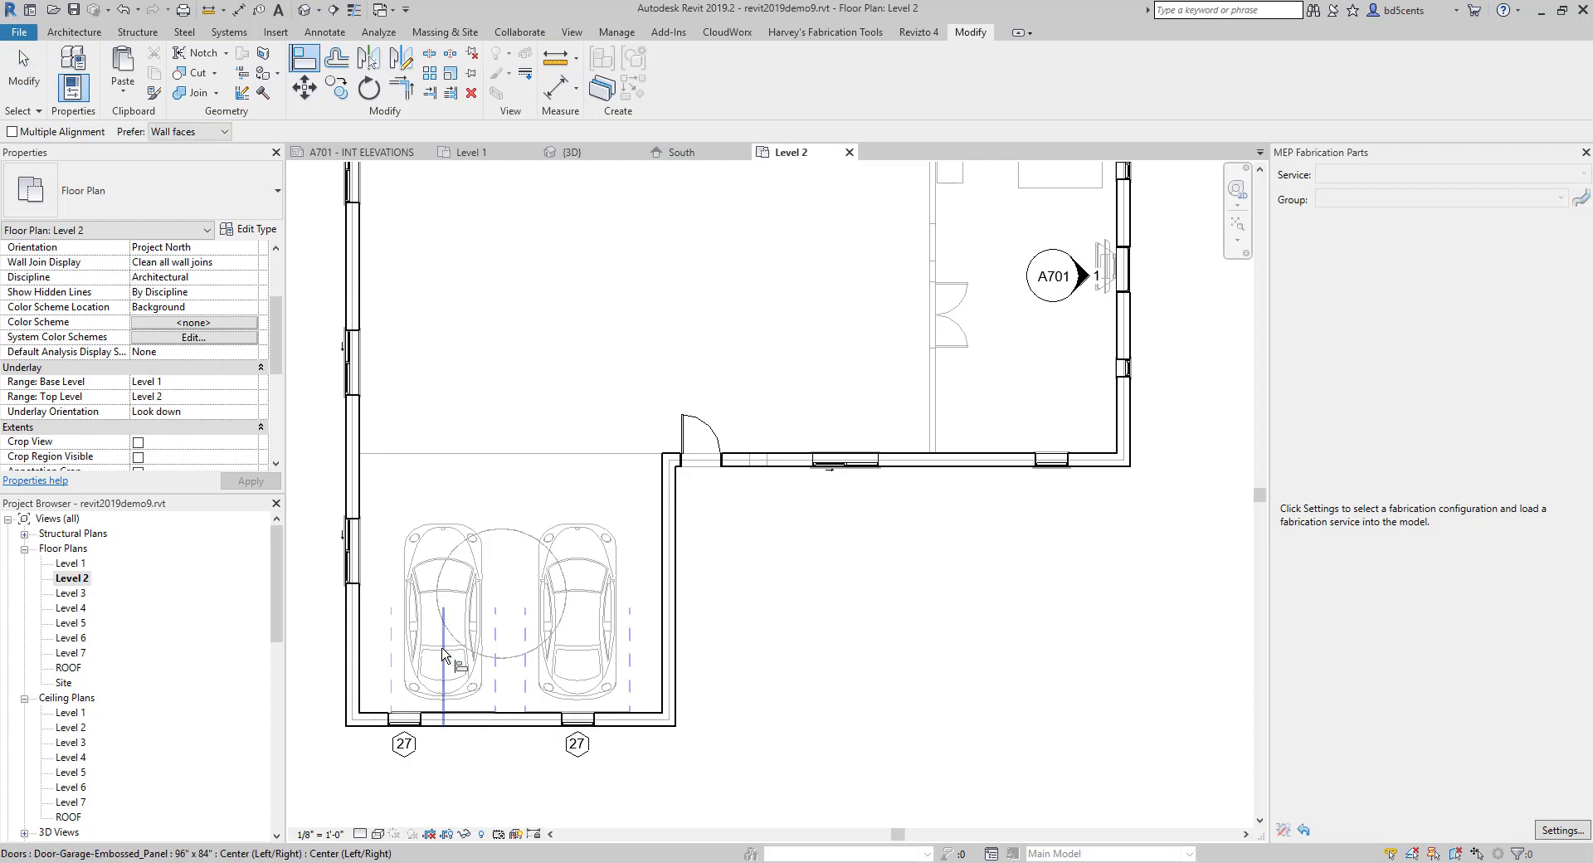
pyautogui.click(443, 656)
pyautogui.click(404, 718)
pyautogui.click(578, 664)
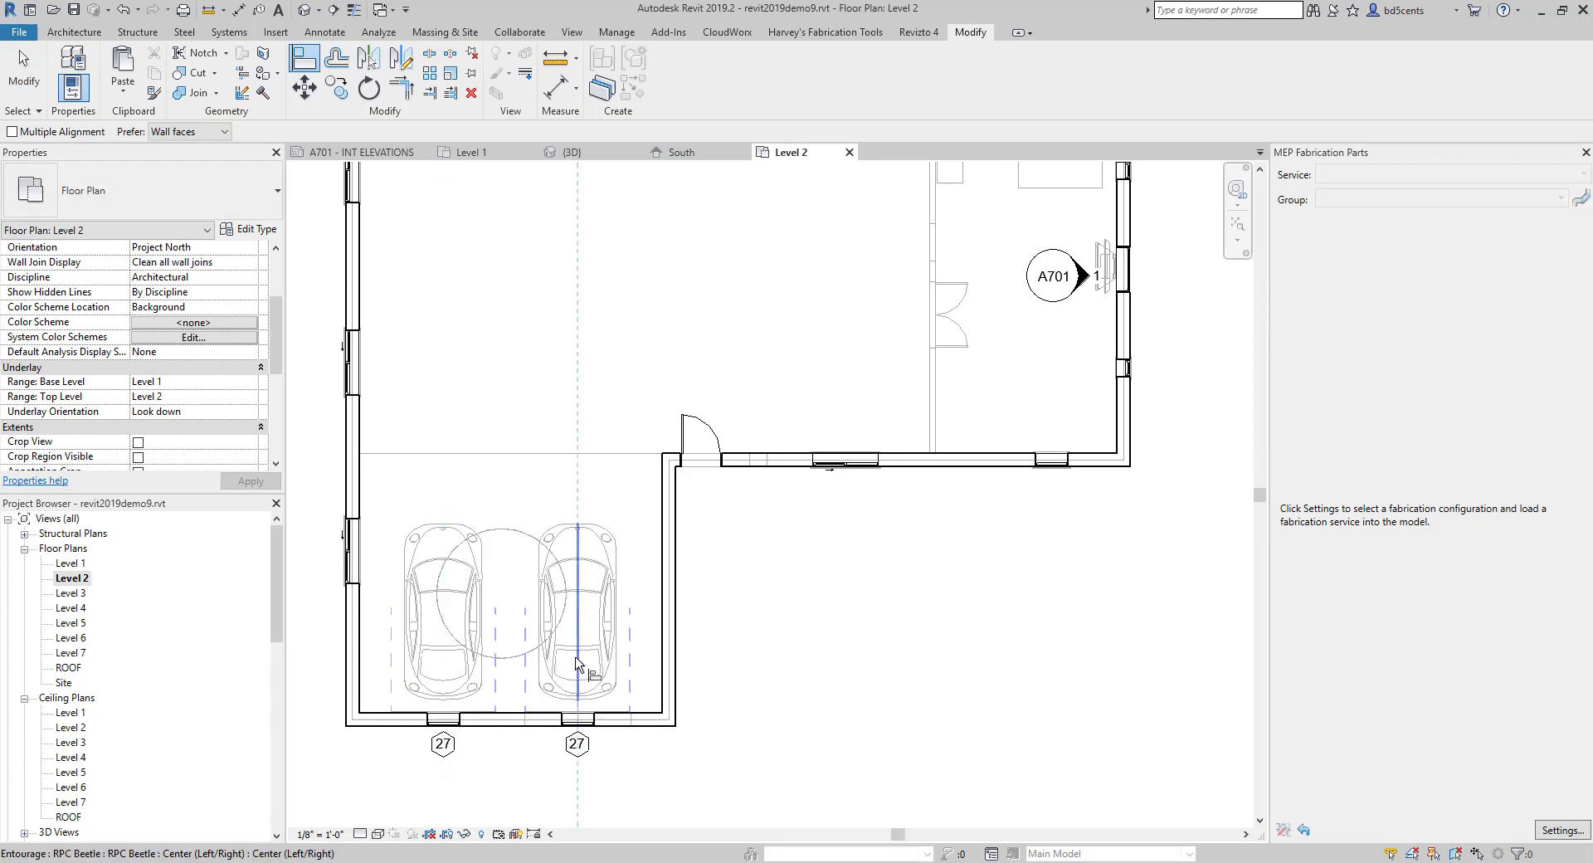
pyautogui.click(578, 723)
pyautogui.press('Escape')
pyautogui.press('Escape')
# Open the South elevation from its plan marker to inspect the new windows above the garage doors.
pyautogui.scroll(-4, 639, 635)
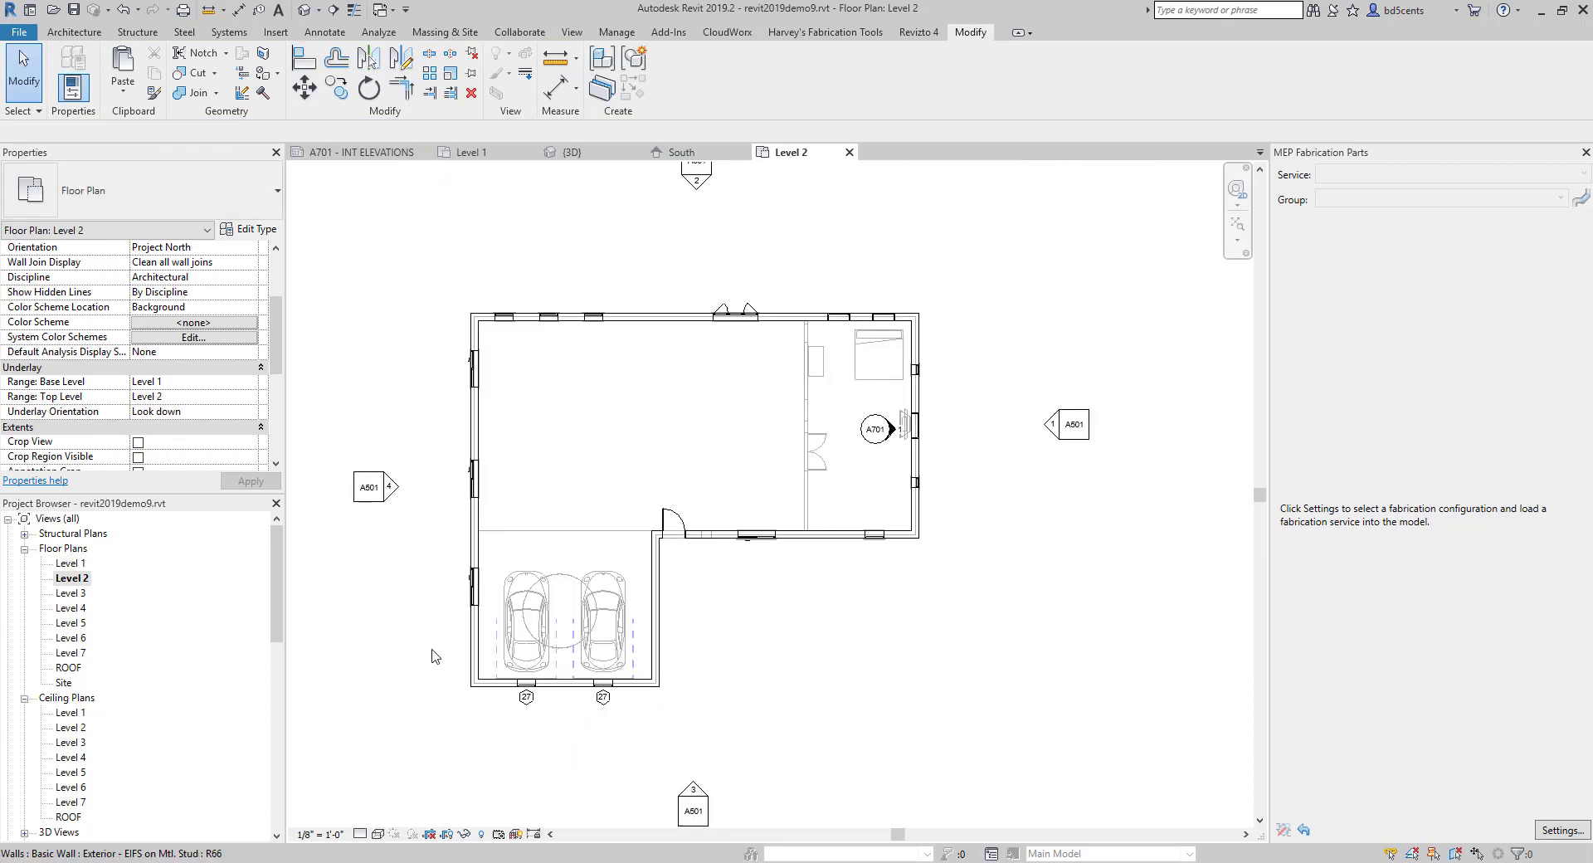
pyautogui.doubleClick(695, 790)
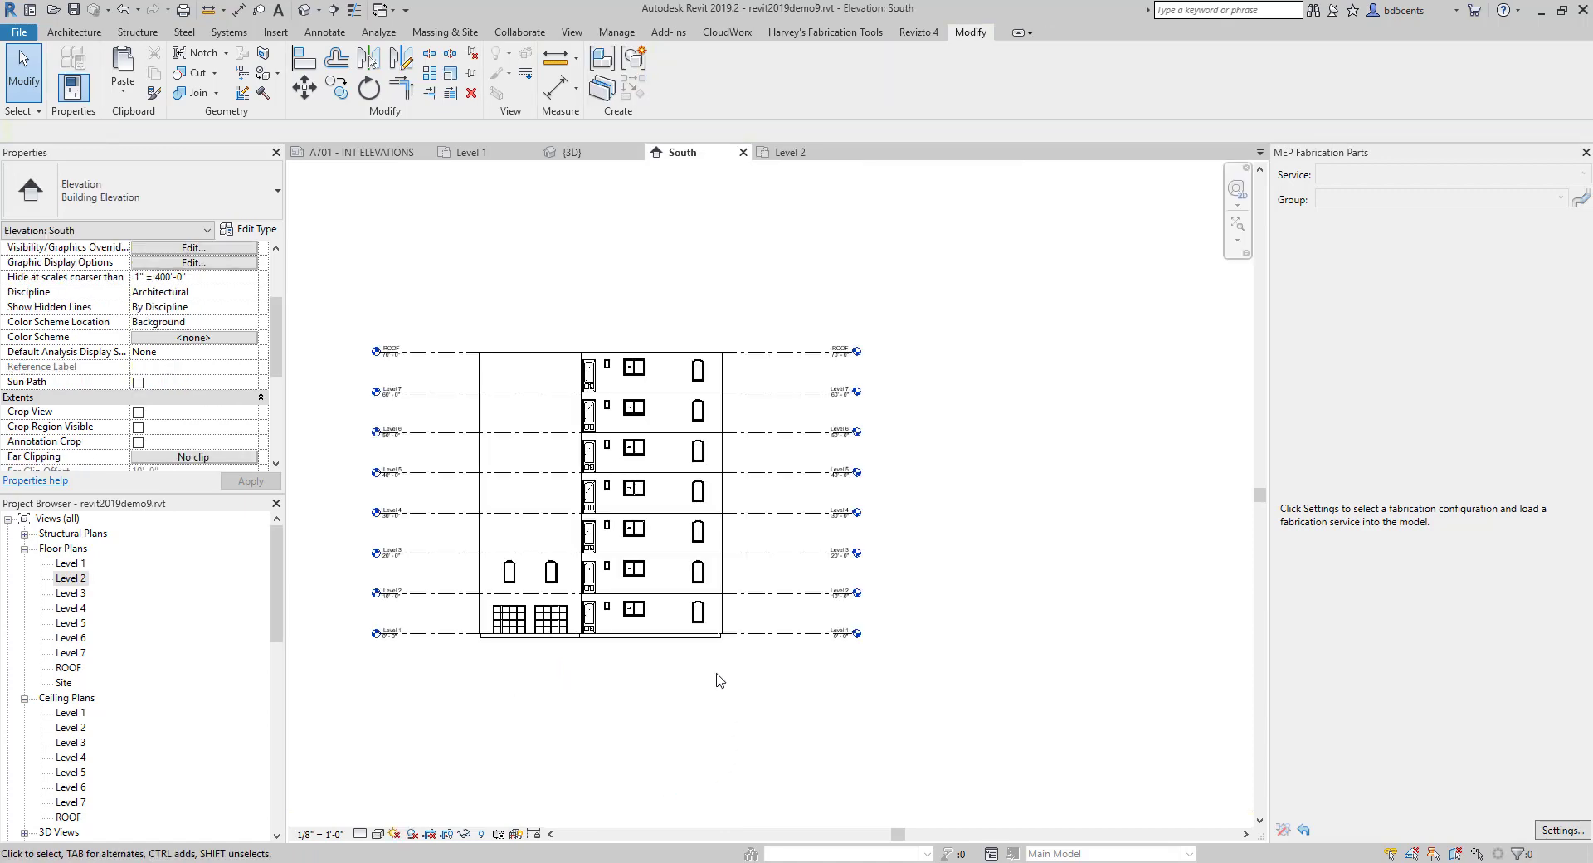
pyautogui.scroll(5, 565, 572)
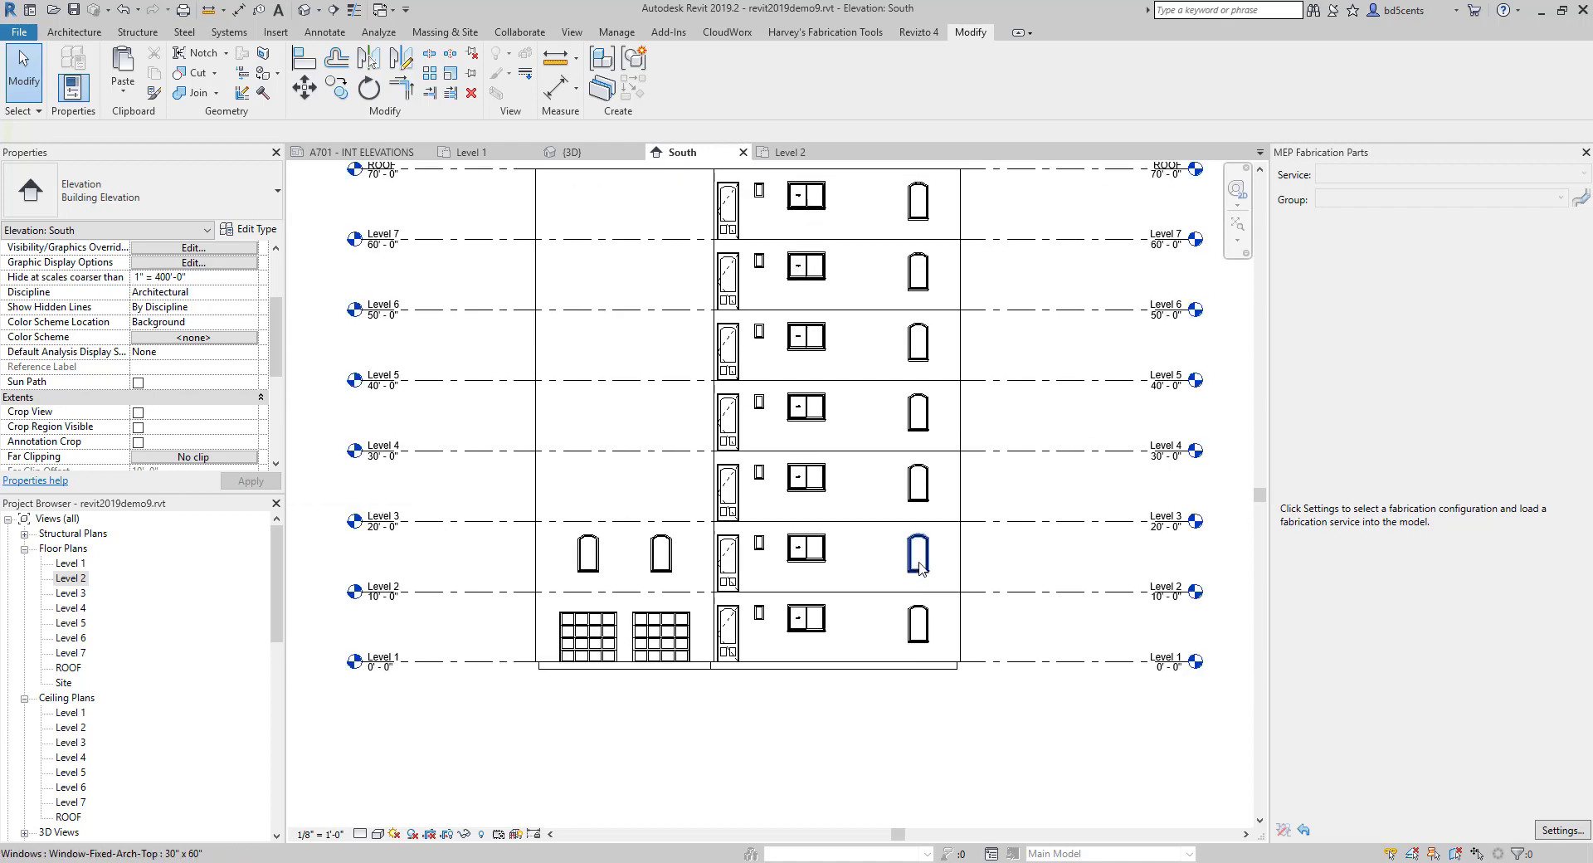
pyautogui.scroll(-1, 906, 572)
pyautogui.scroll(-1, 603, 564)
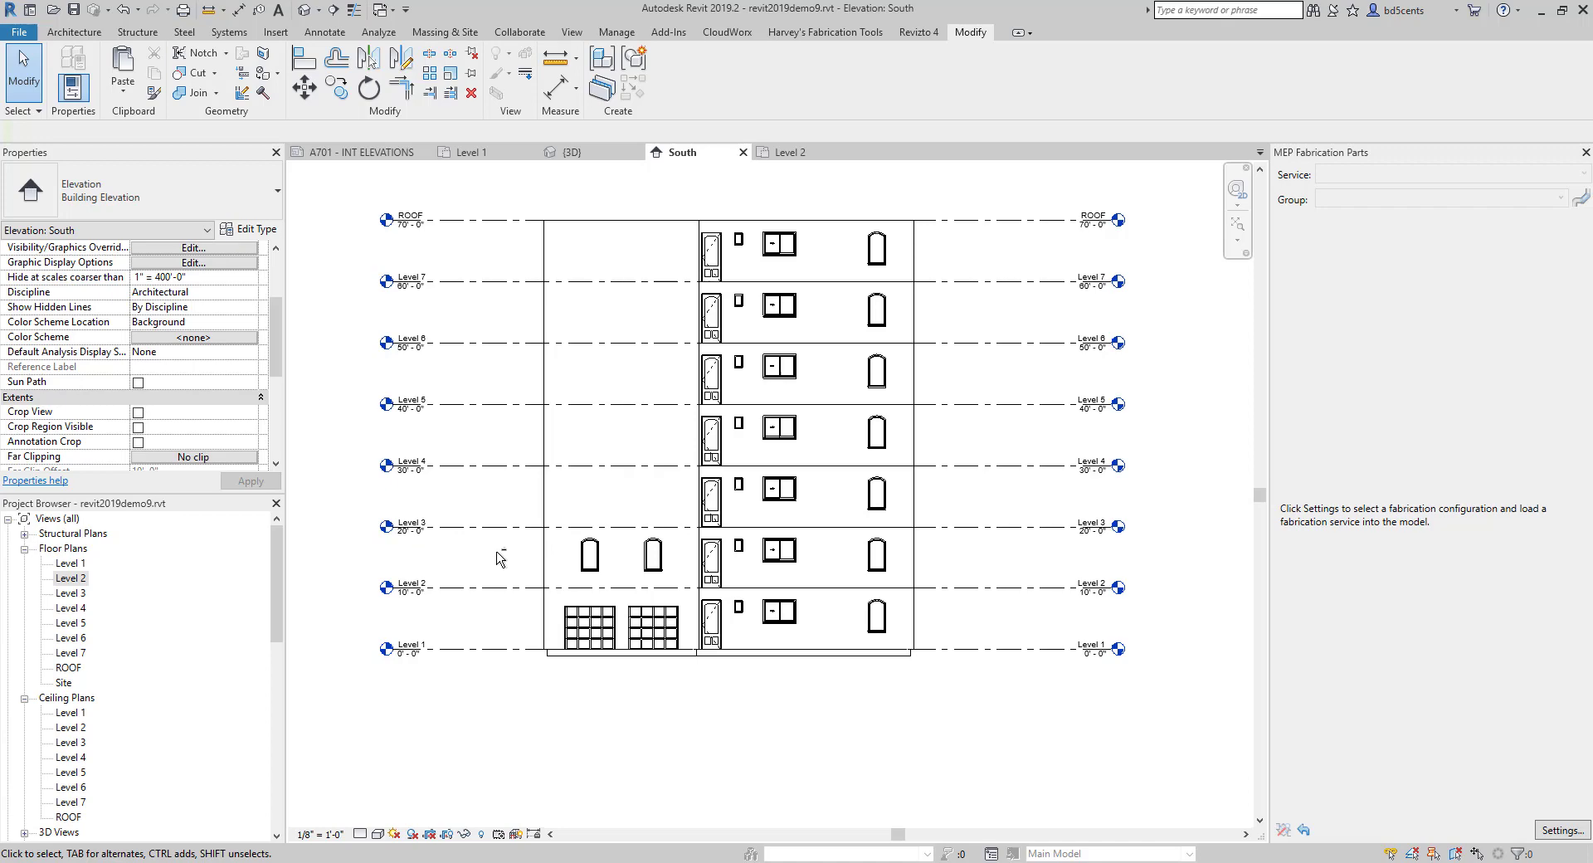
# Copy the two arched windows above the garage doors and paste them aligned to Levels 3 through 7.
pyautogui.click(589, 556)
pyautogui.keyDown('ctrl'); pyautogui.click(652, 561); pyautogui.keyUp('ctrl')
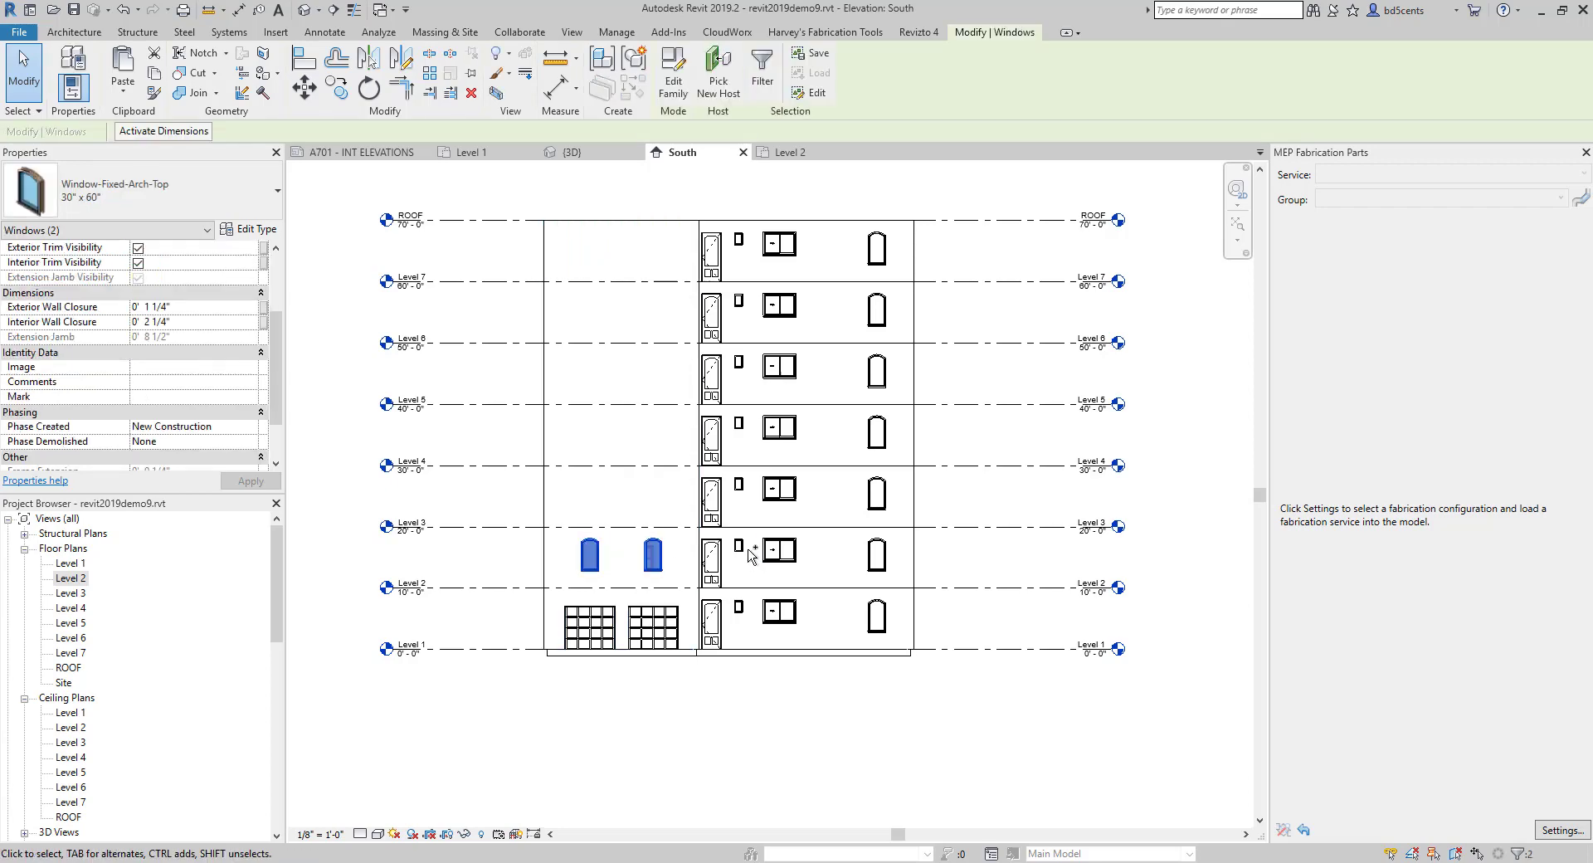
pyautogui.keyDown('ctrl'); pyautogui.click(738, 546); pyautogui.keyUp('ctrl')
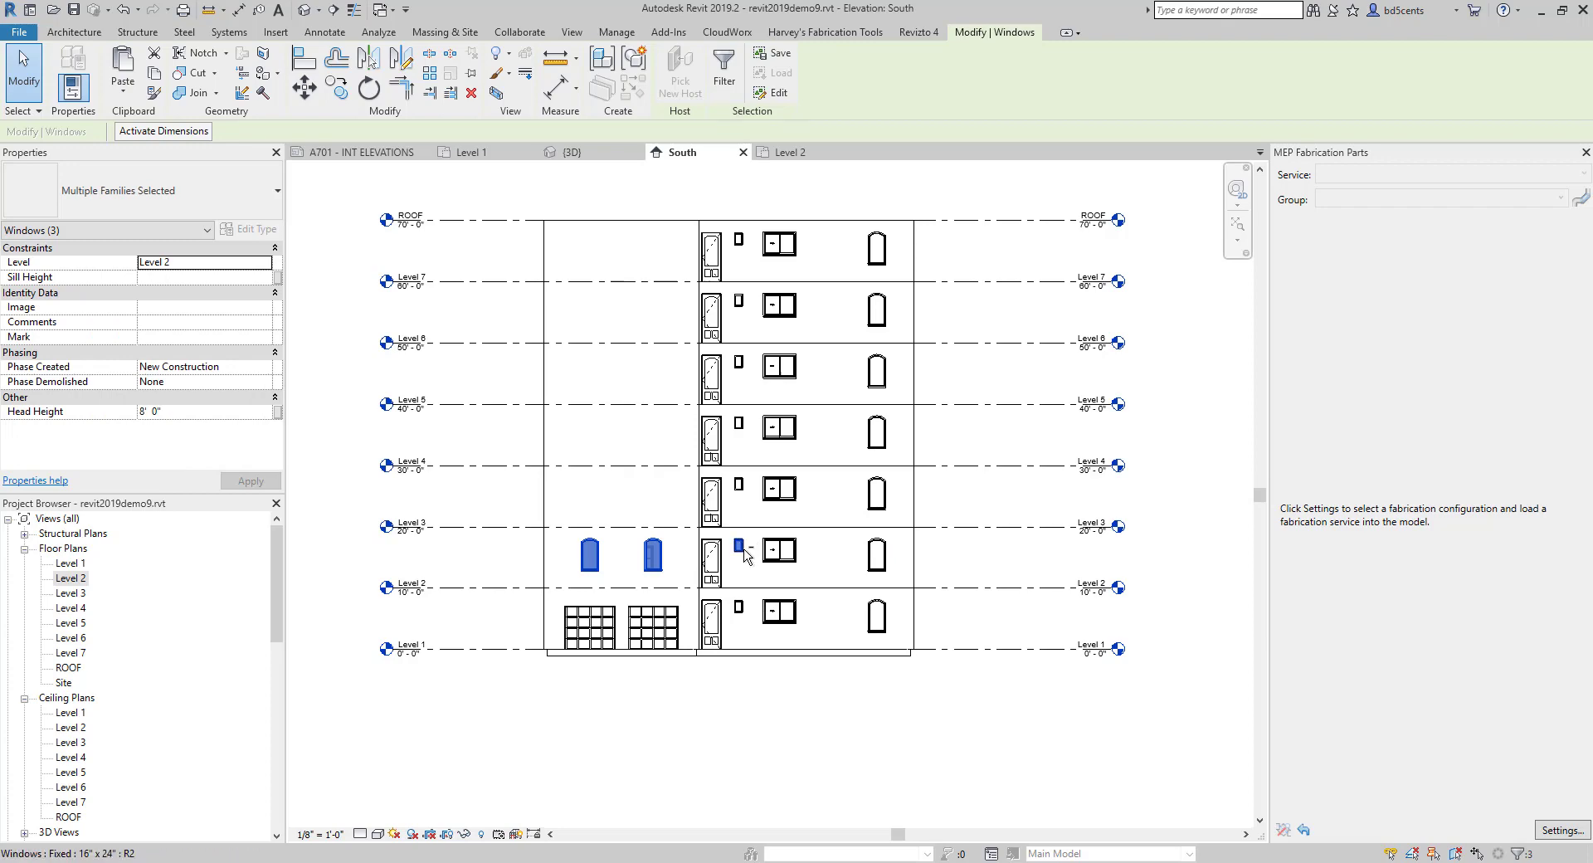
pyautogui.keyDown('shift'); pyautogui.click(742, 551); pyautogui.keyUp('shift')
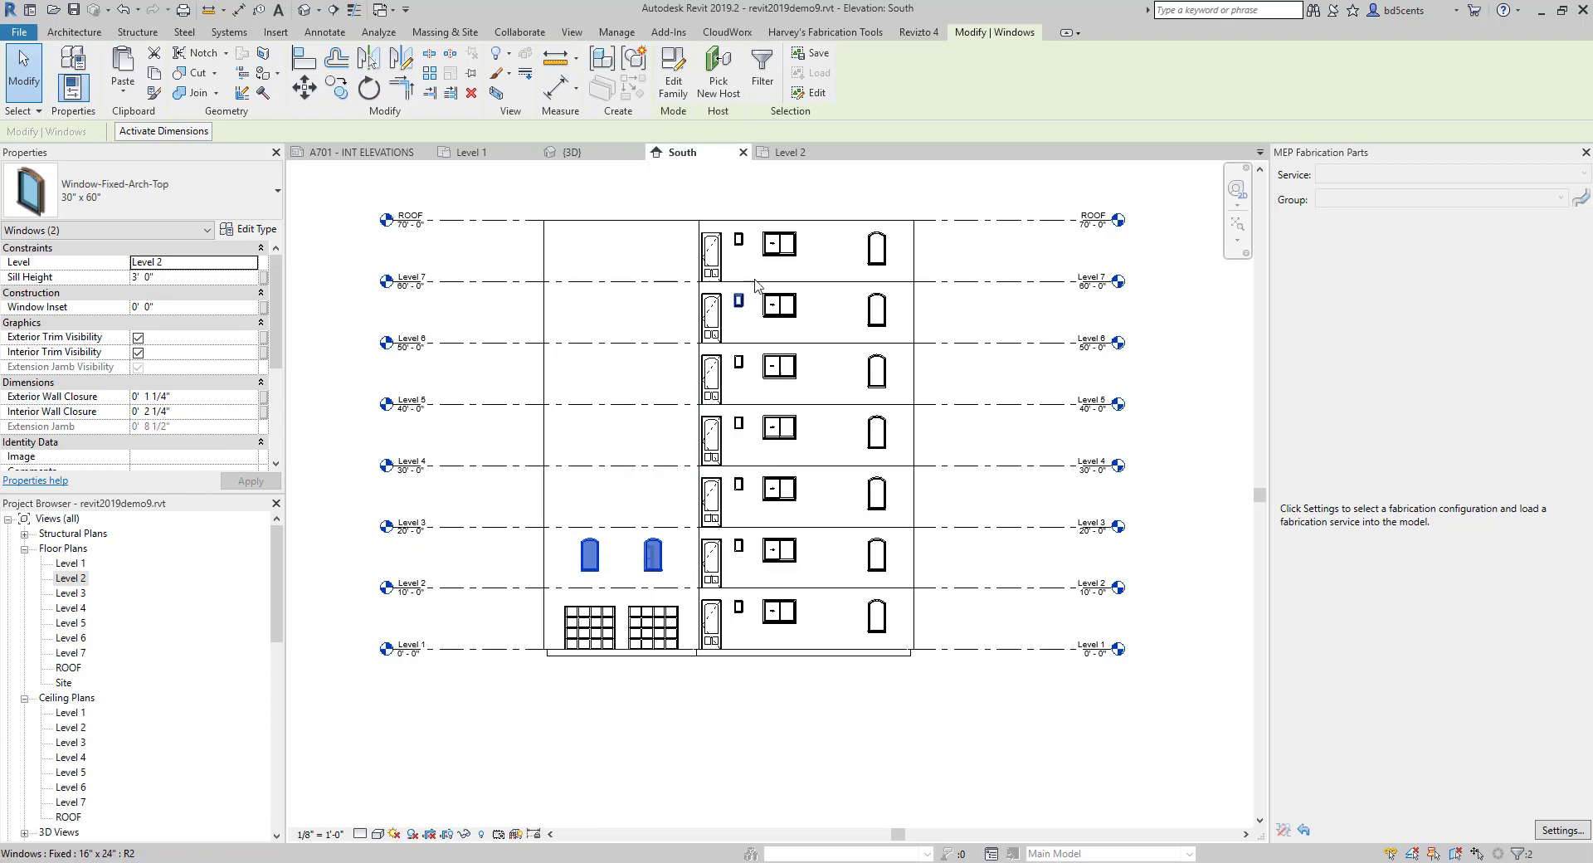
pyautogui.click(156, 73)
pyautogui.click(123, 91)
pyautogui.click(160, 165)
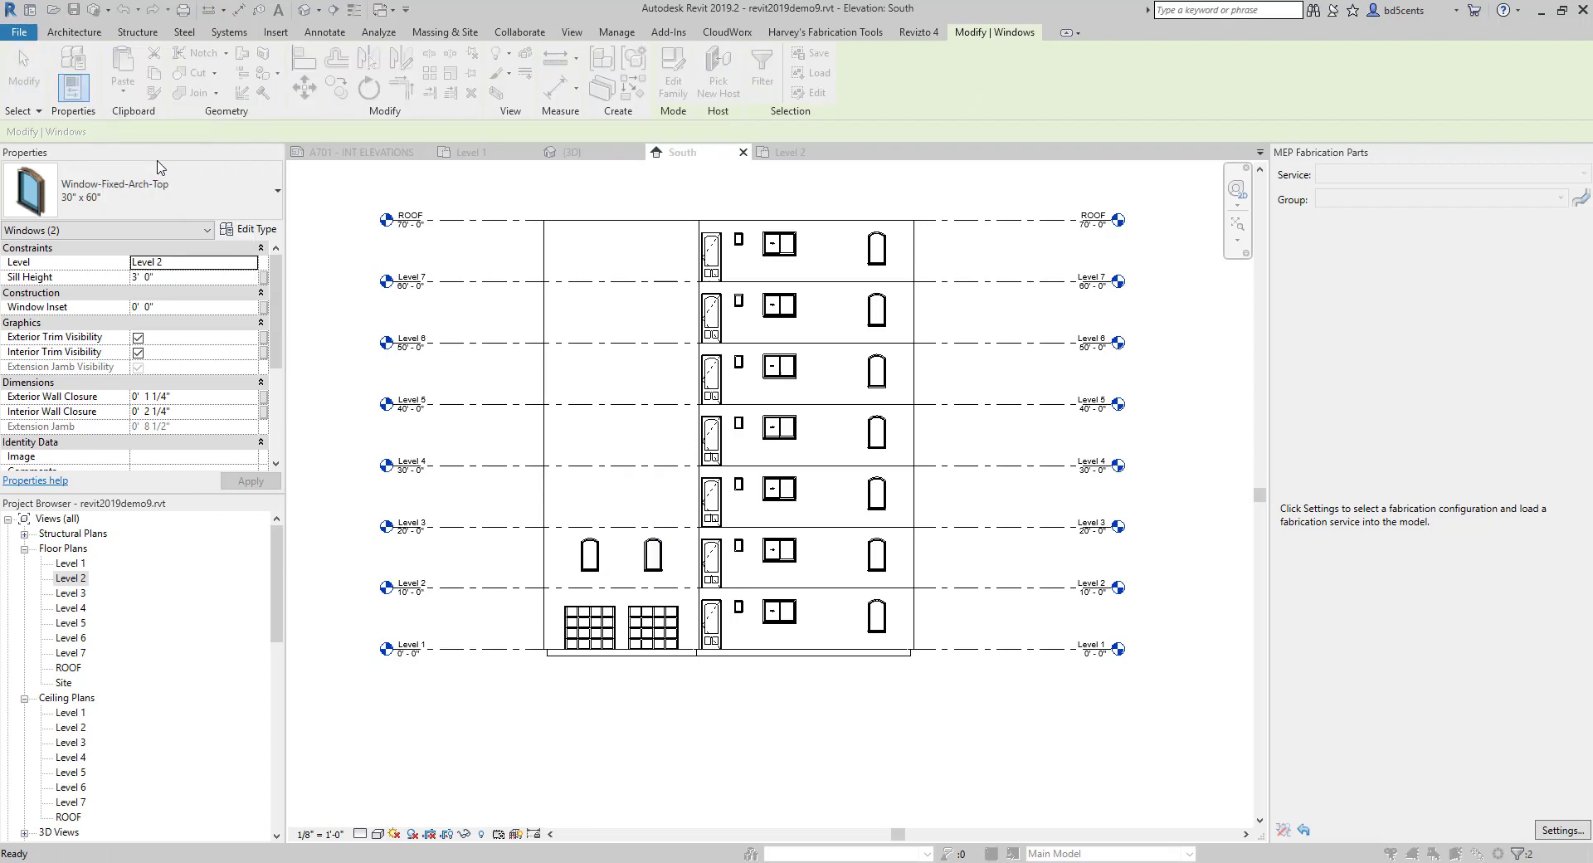
pyautogui.click(734, 350)
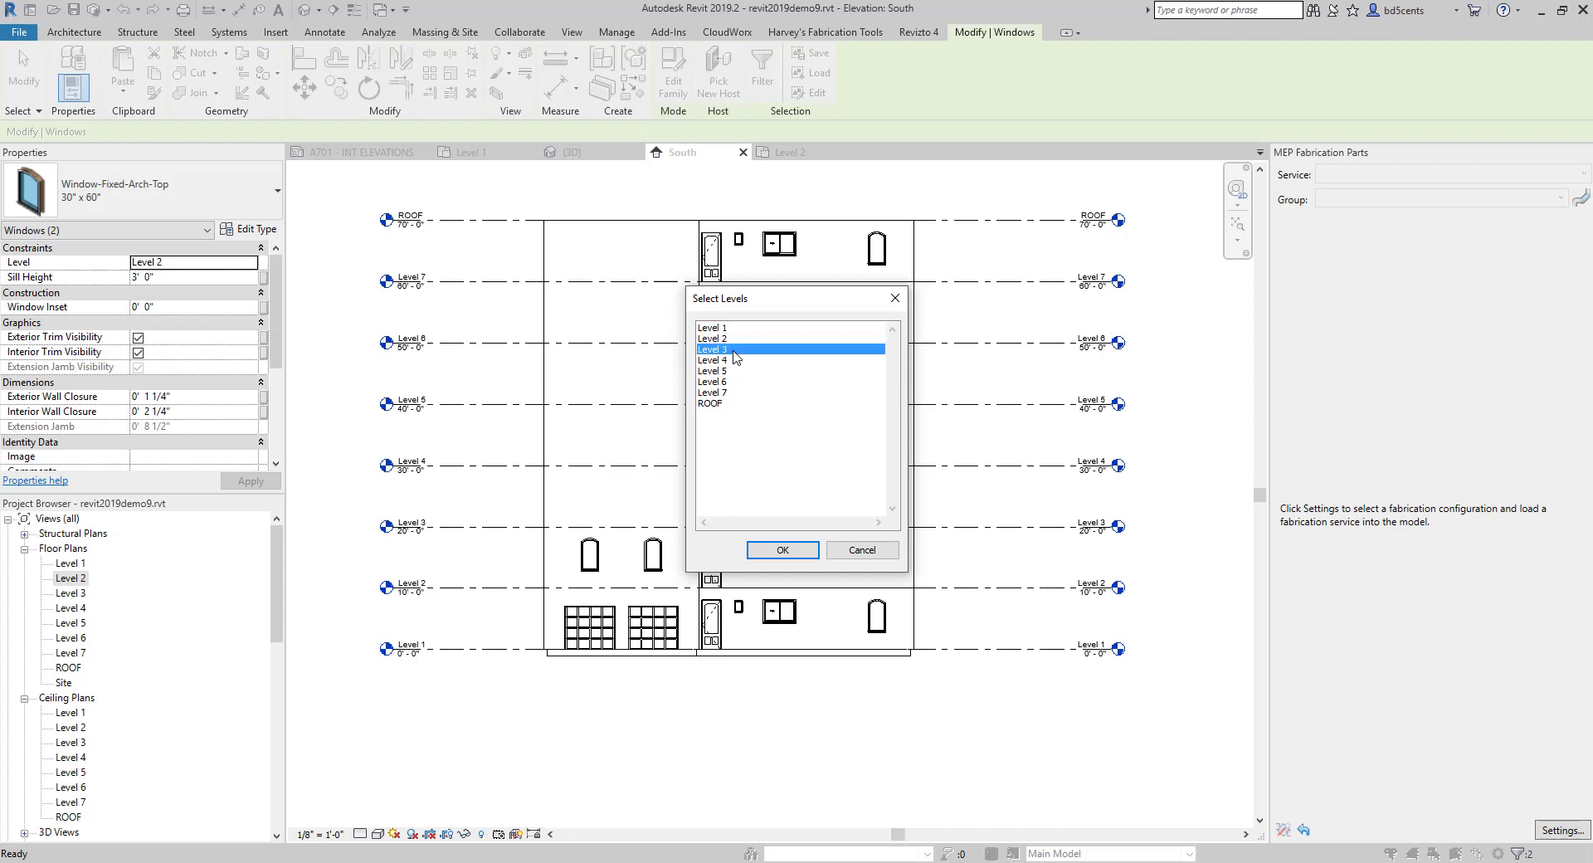
pyautogui.keyDown('shift'); pyautogui.click(728, 404); pyautogui.keyUp('shift')
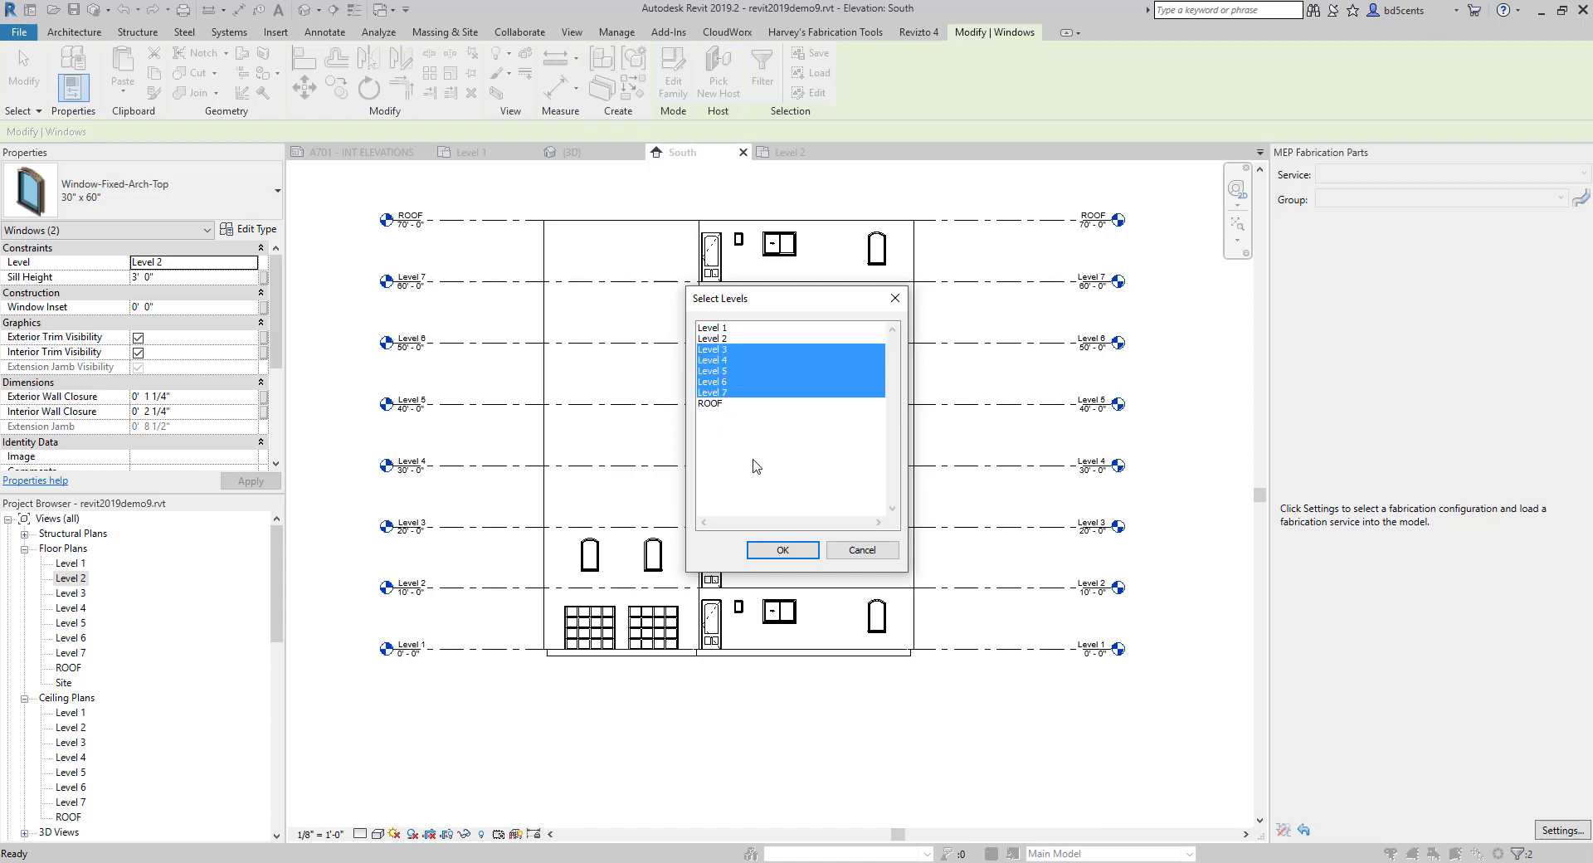
pyautogui.click(790, 549)
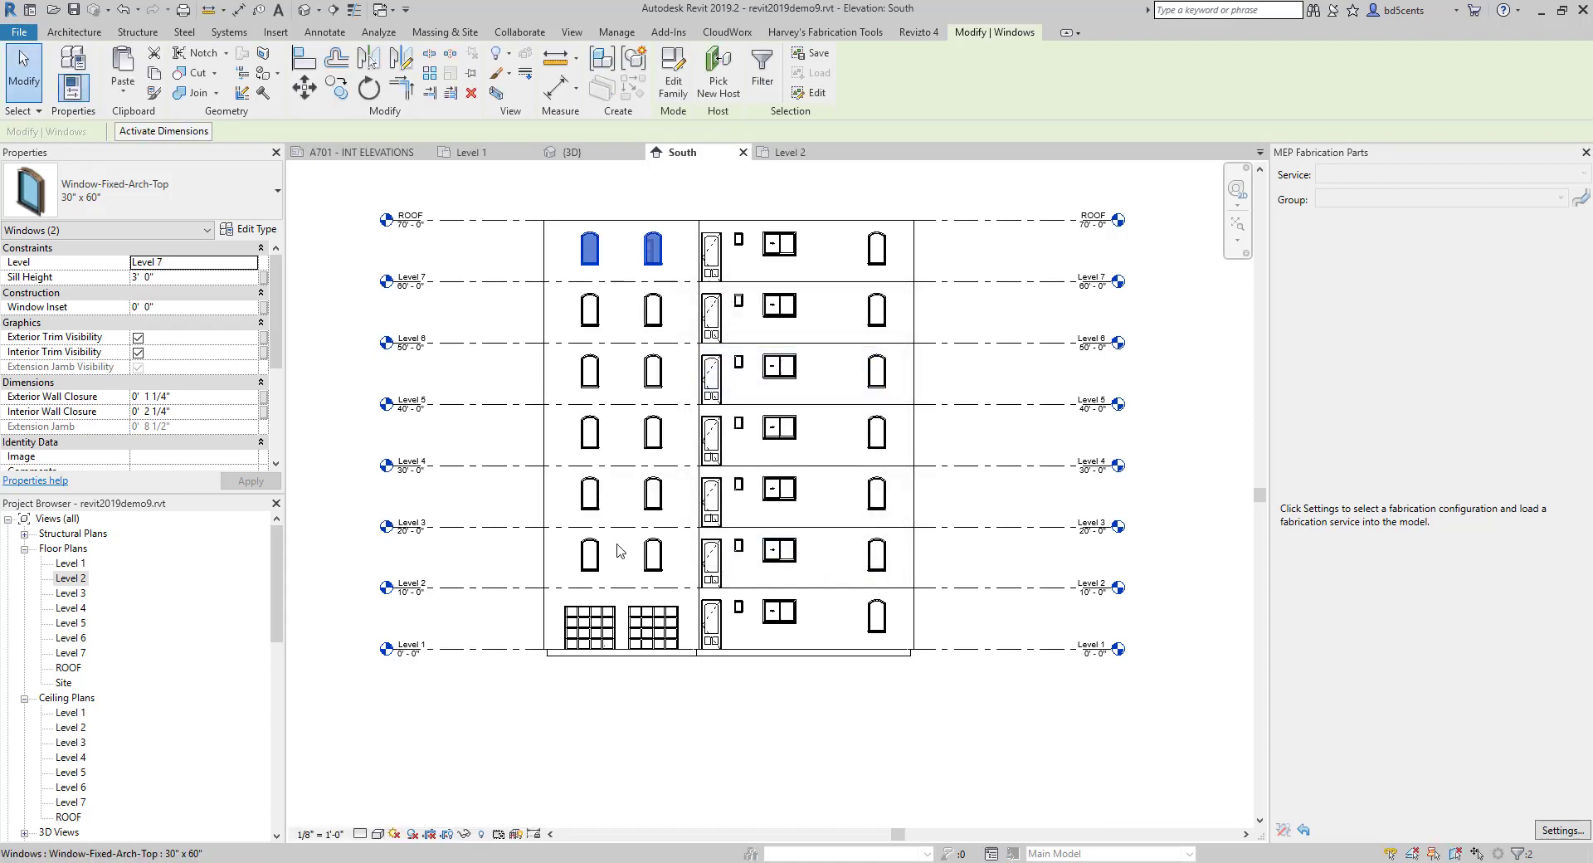
pyautogui.click(640, 203)
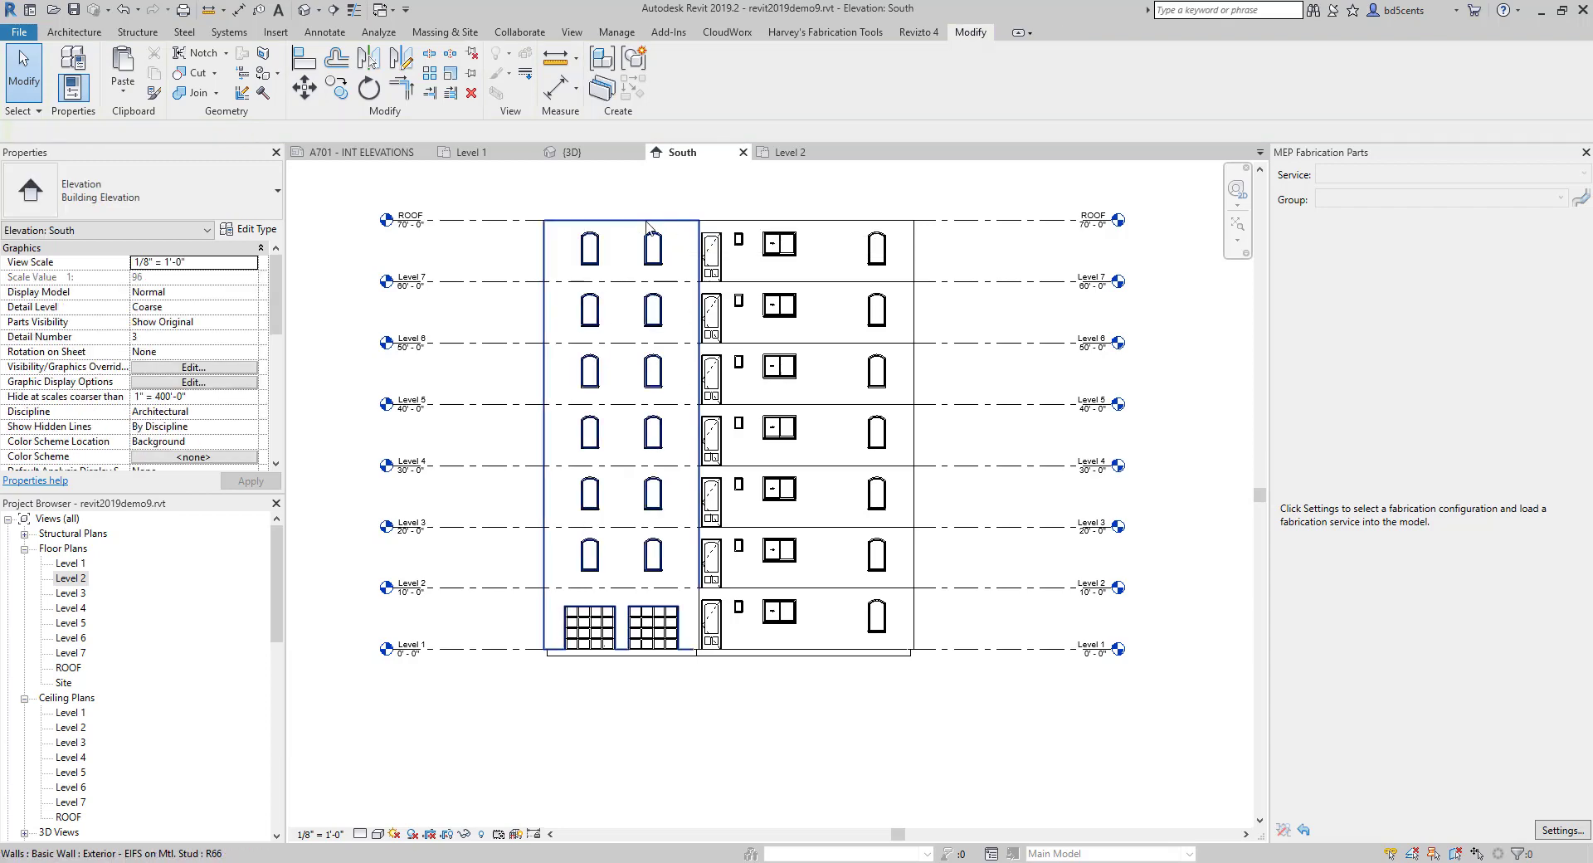
# Open the default 3D view and examine the copied windows on the garage facade.
pyautogui.click(572, 33)
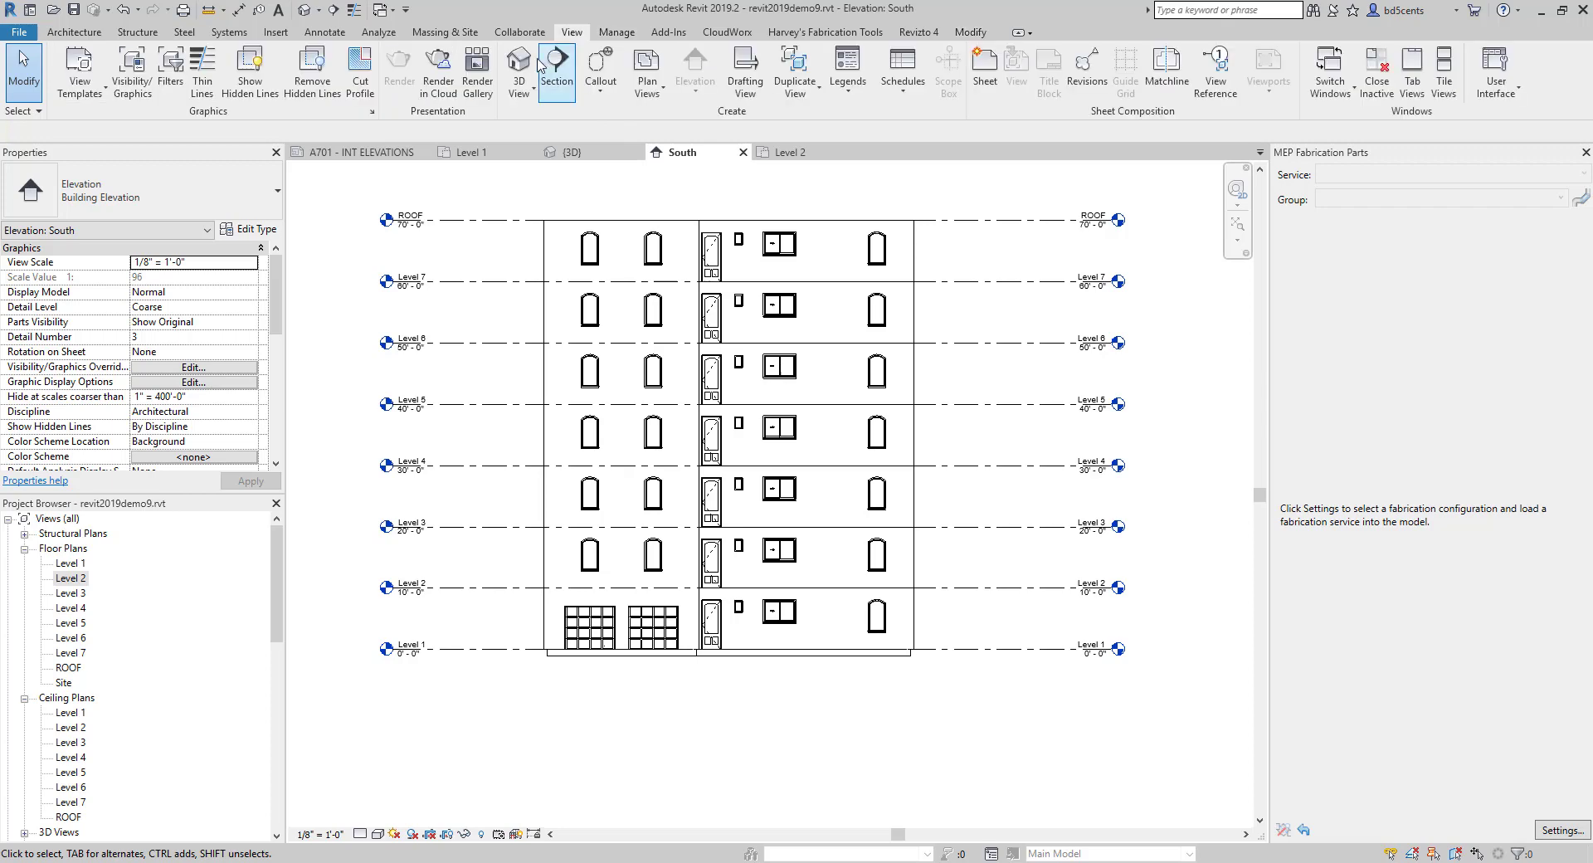
pyautogui.click(518, 63)
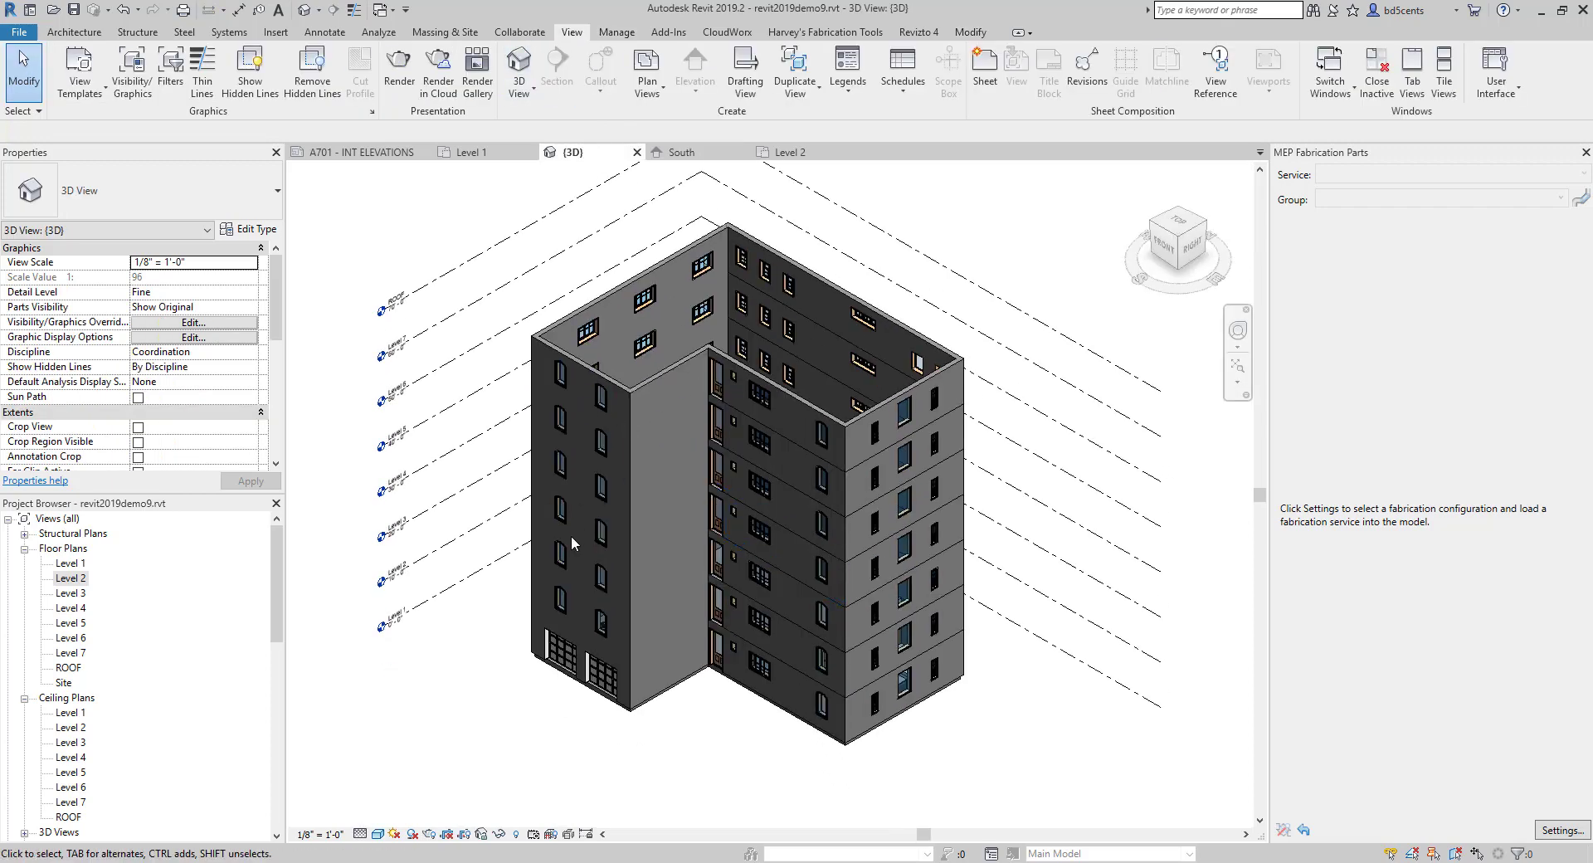
pyautogui.scroll(1, 599, 606)
pyautogui.moveTo(641, 580); pyautogui.dragTo(646, 518, button='middle')
pyautogui.scroll(-1, 648, 505)
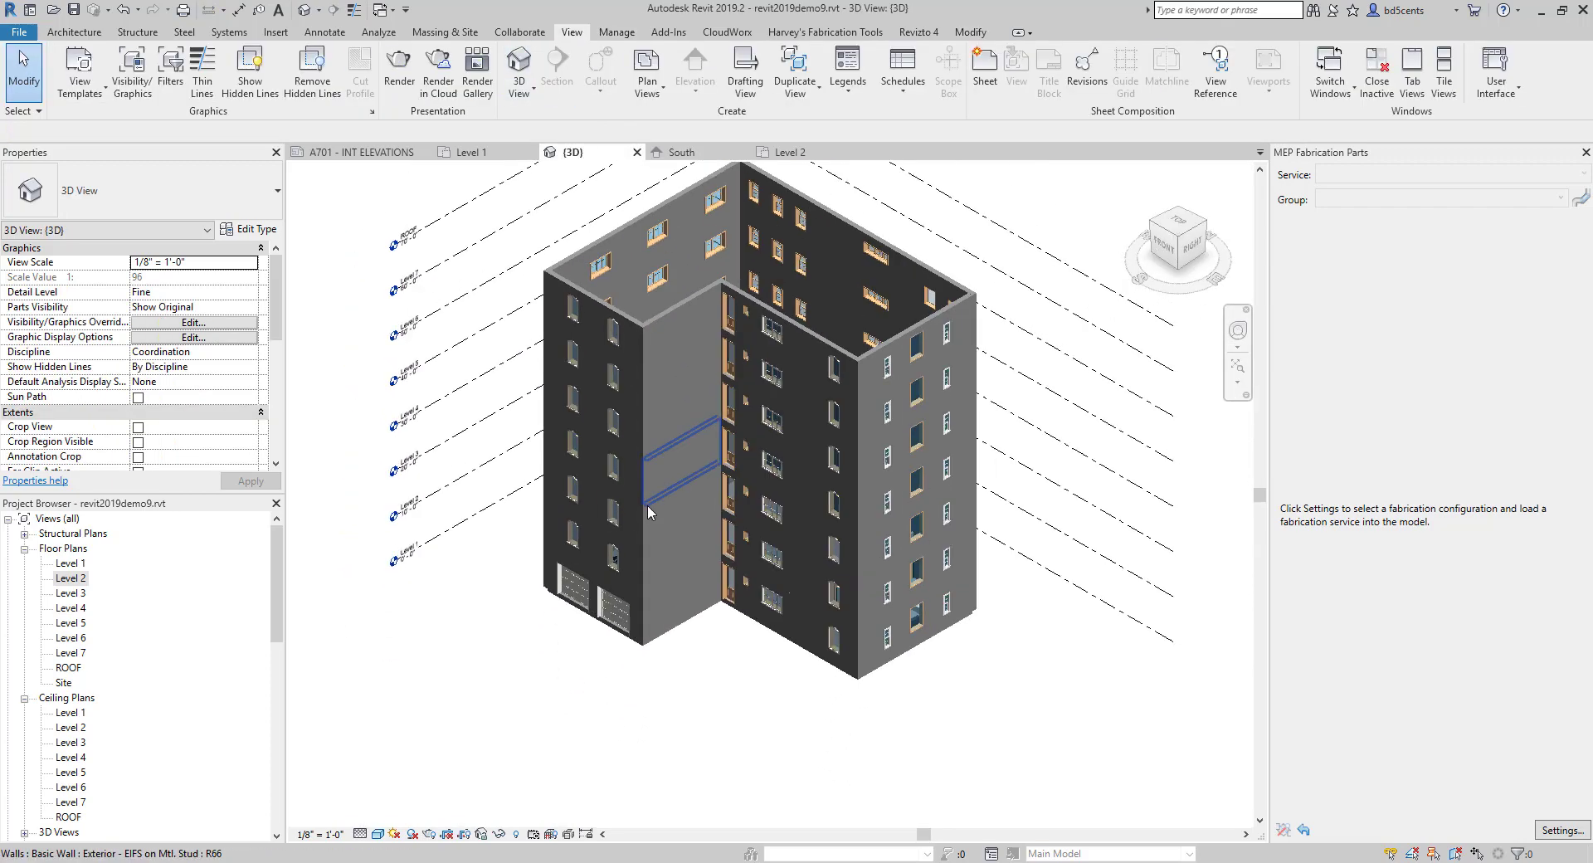
pyautogui.scroll(-1, 647, 504)
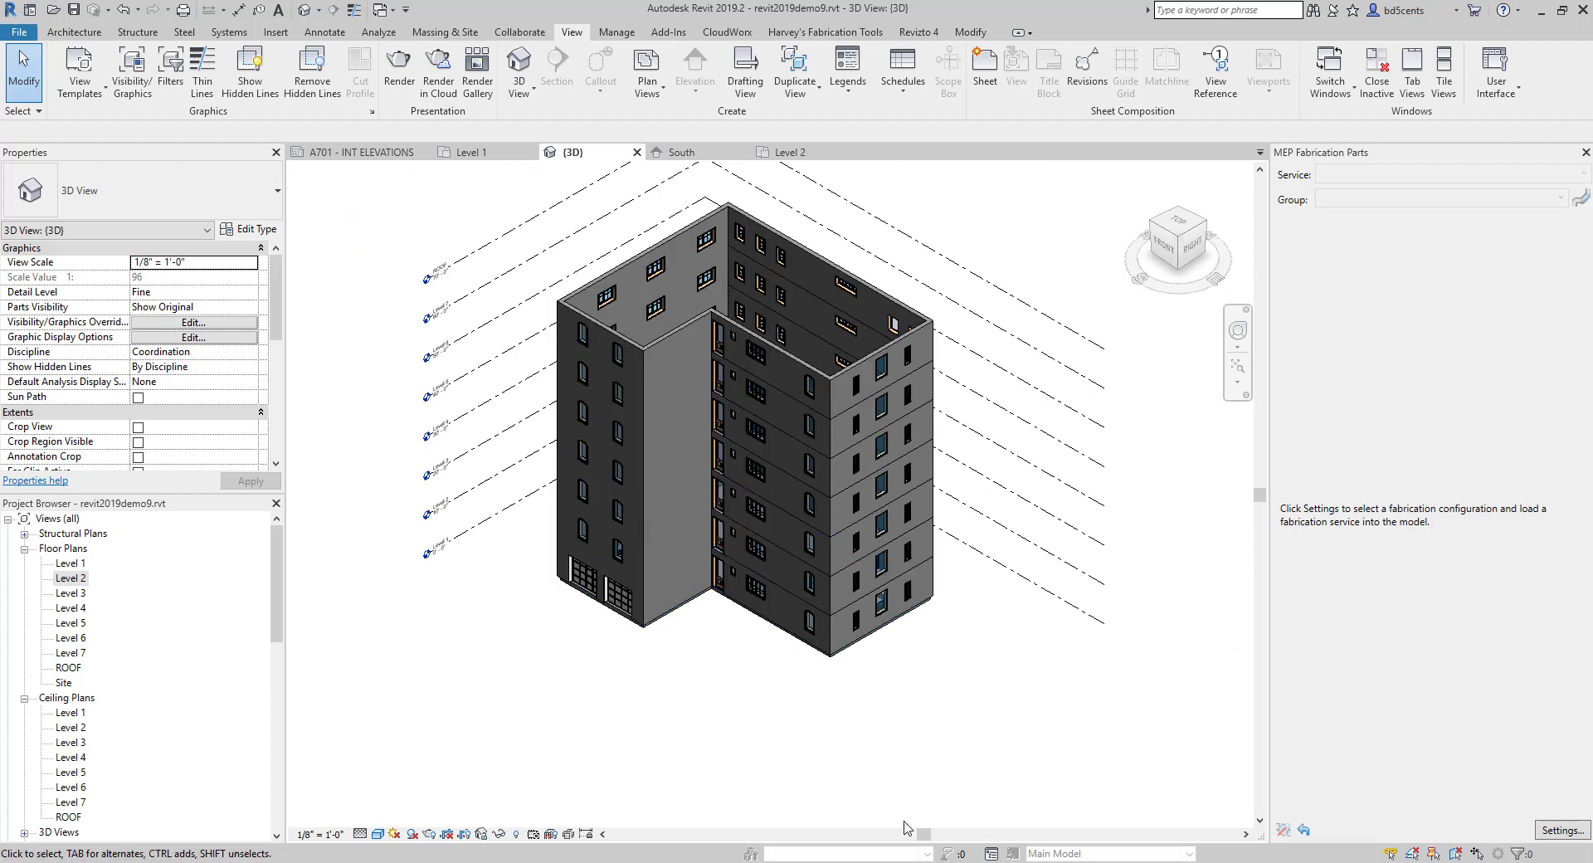
# Check the South elevation again and return to the 3D view of the building.
pyautogui.scroll(-5, 56, 702)
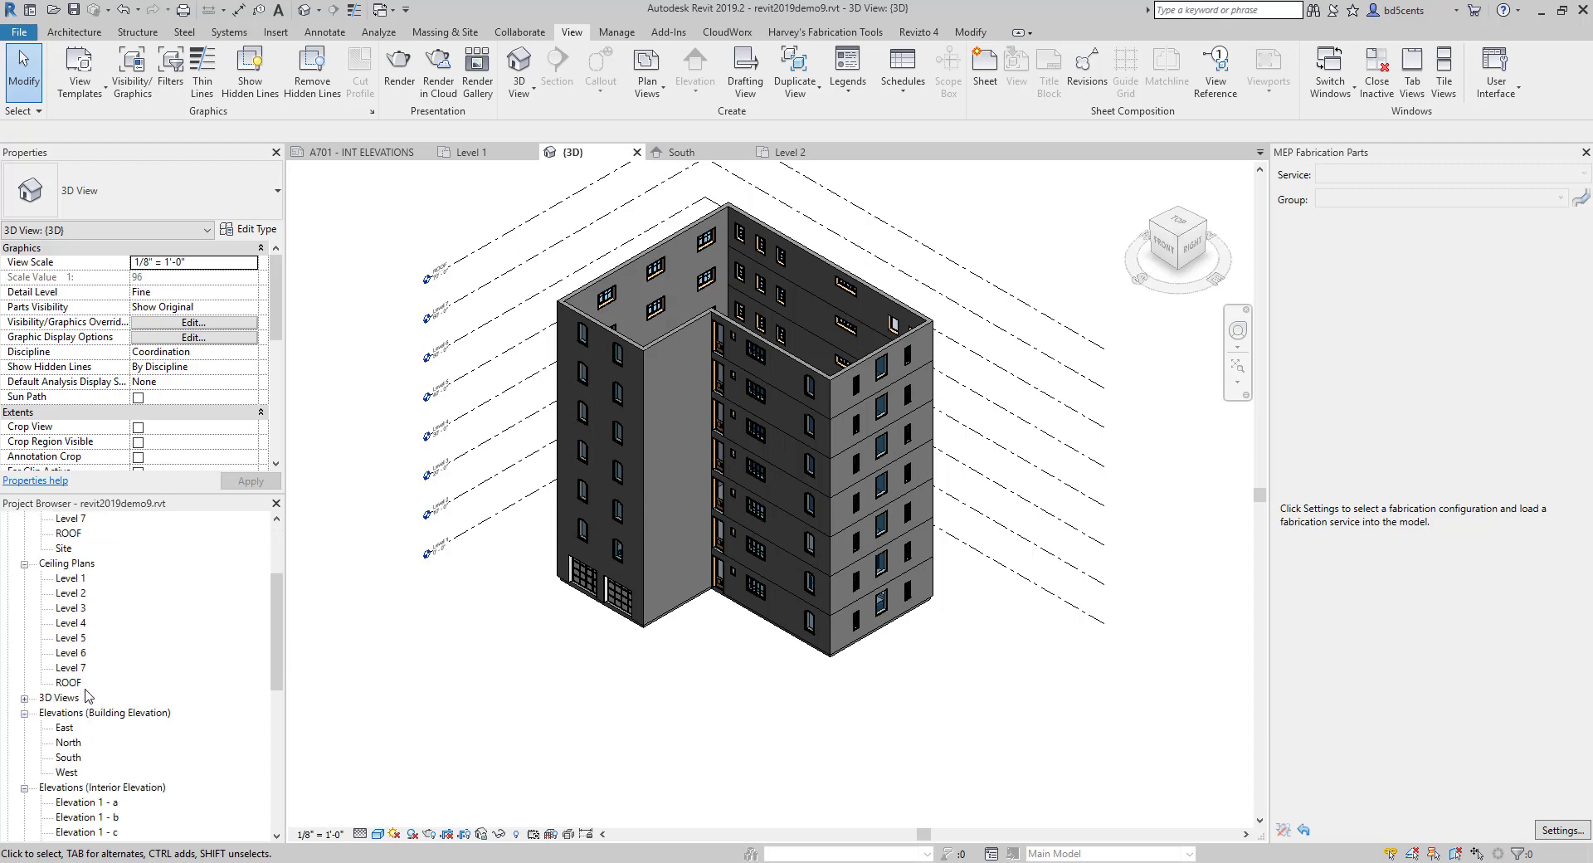
pyautogui.doubleClick(69, 667)
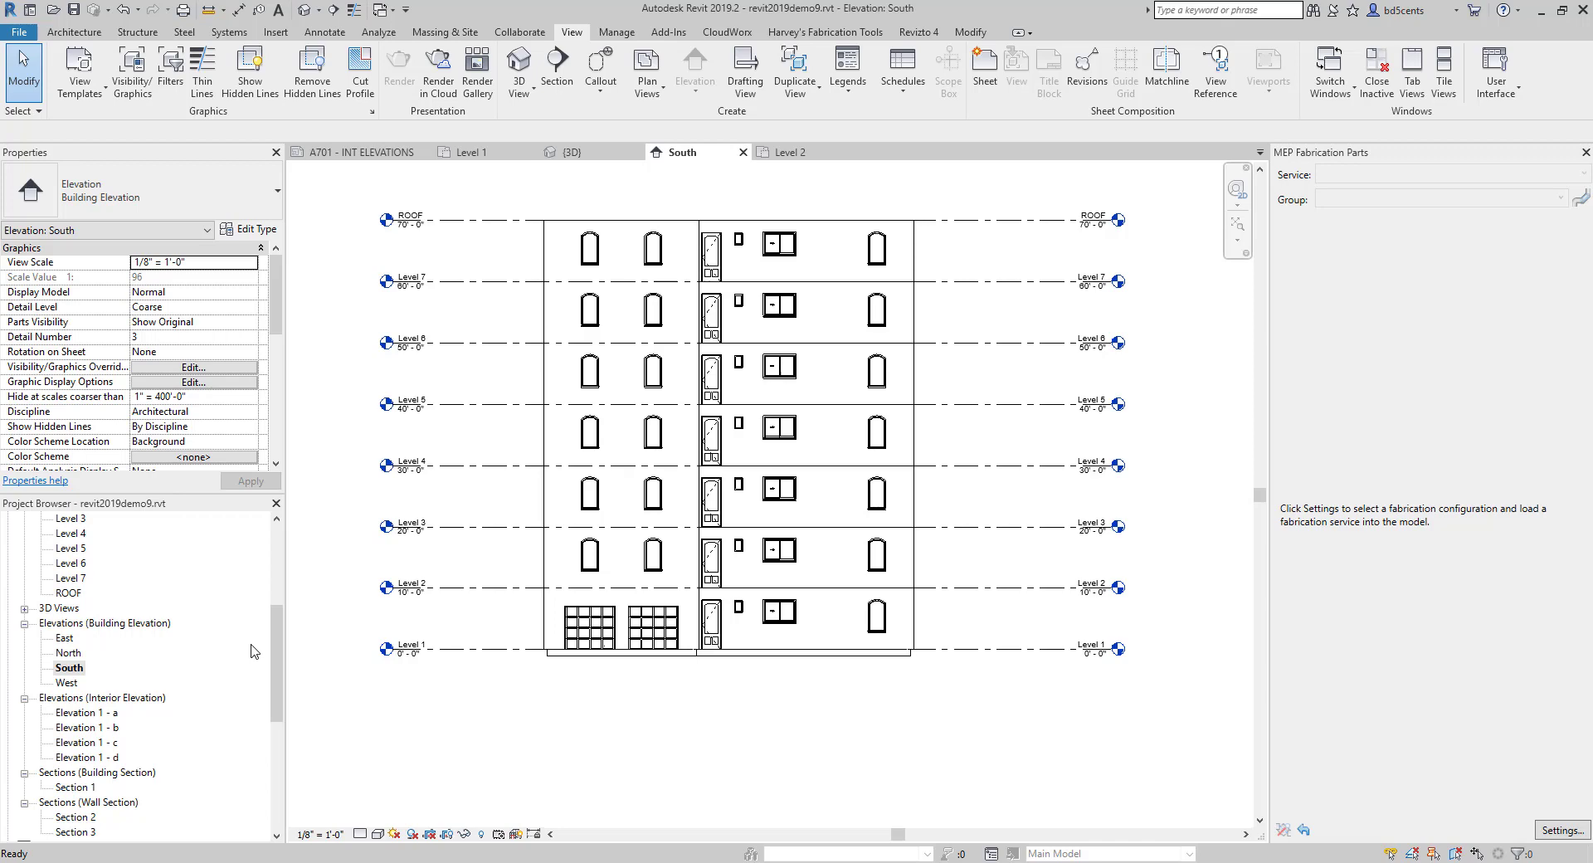
pyautogui.click(519, 59)
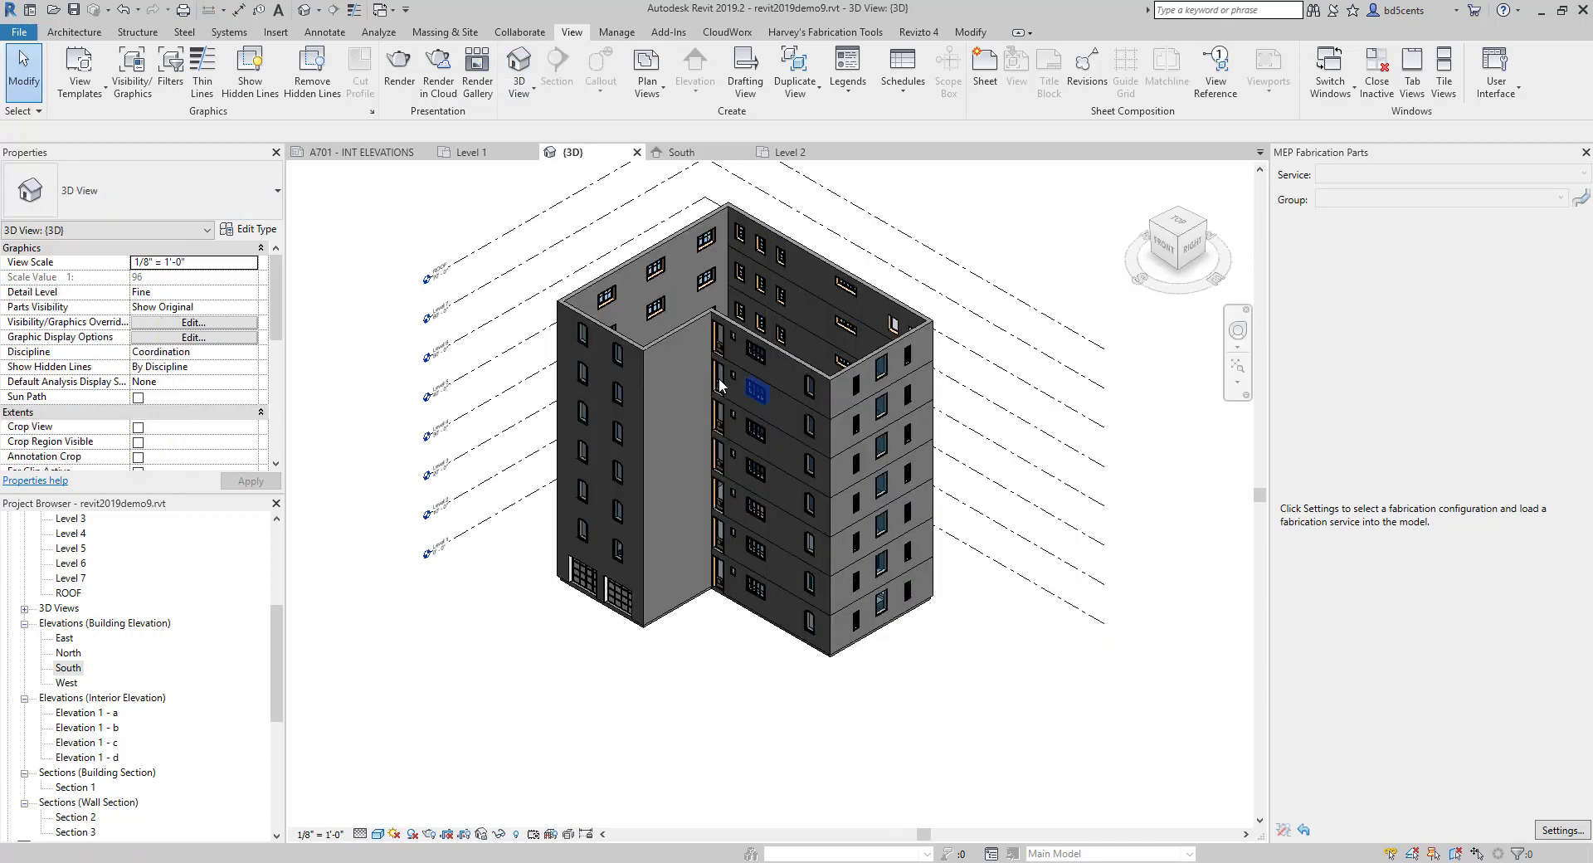
pyautogui.scroll(3, 813, 375)
pyautogui.scroll(-3, 809, 381)
pyautogui.scroll(1, 804, 388)
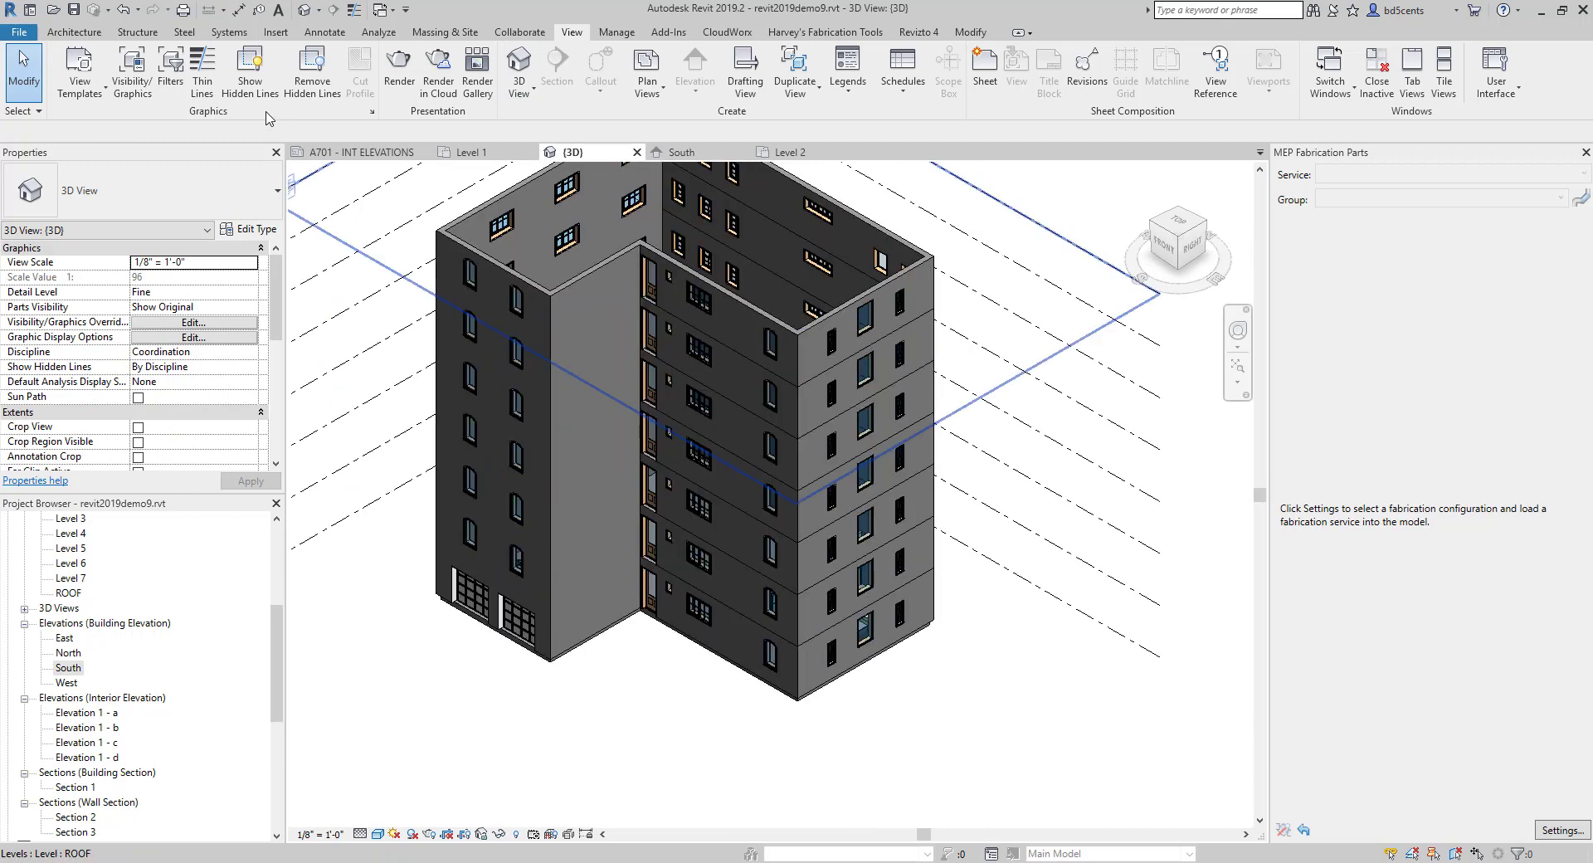
# Join the stacked wall segments of the recessed south facade with Join Geometry, pairing adjacent floors up the building.
pyautogui.click(74, 32)
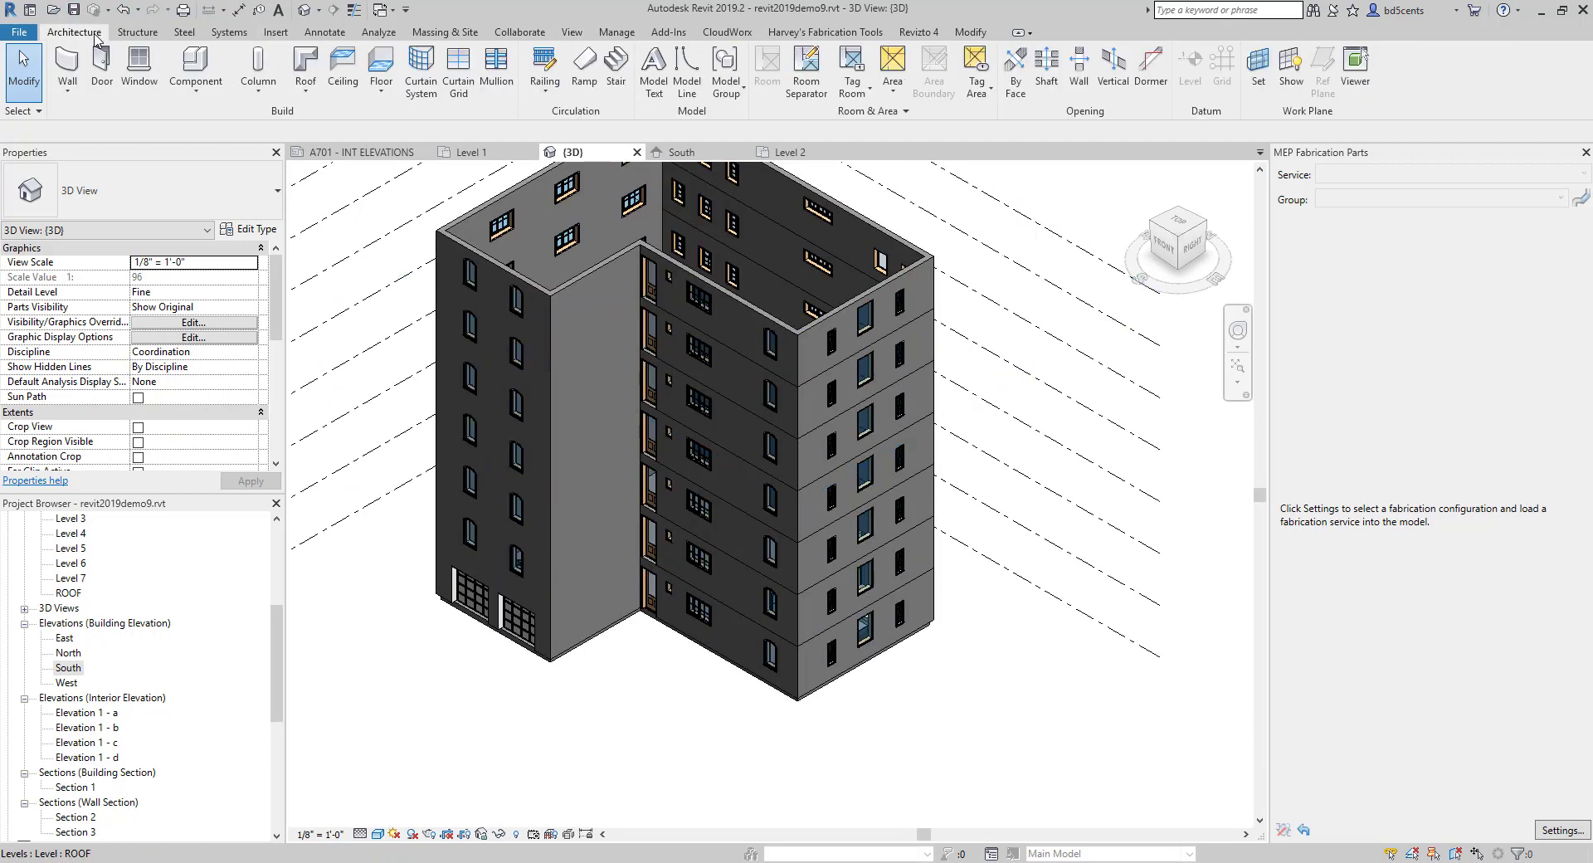
pyautogui.moveTo(652, 381); pyautogui.dragTo(658, 455, button='middle')
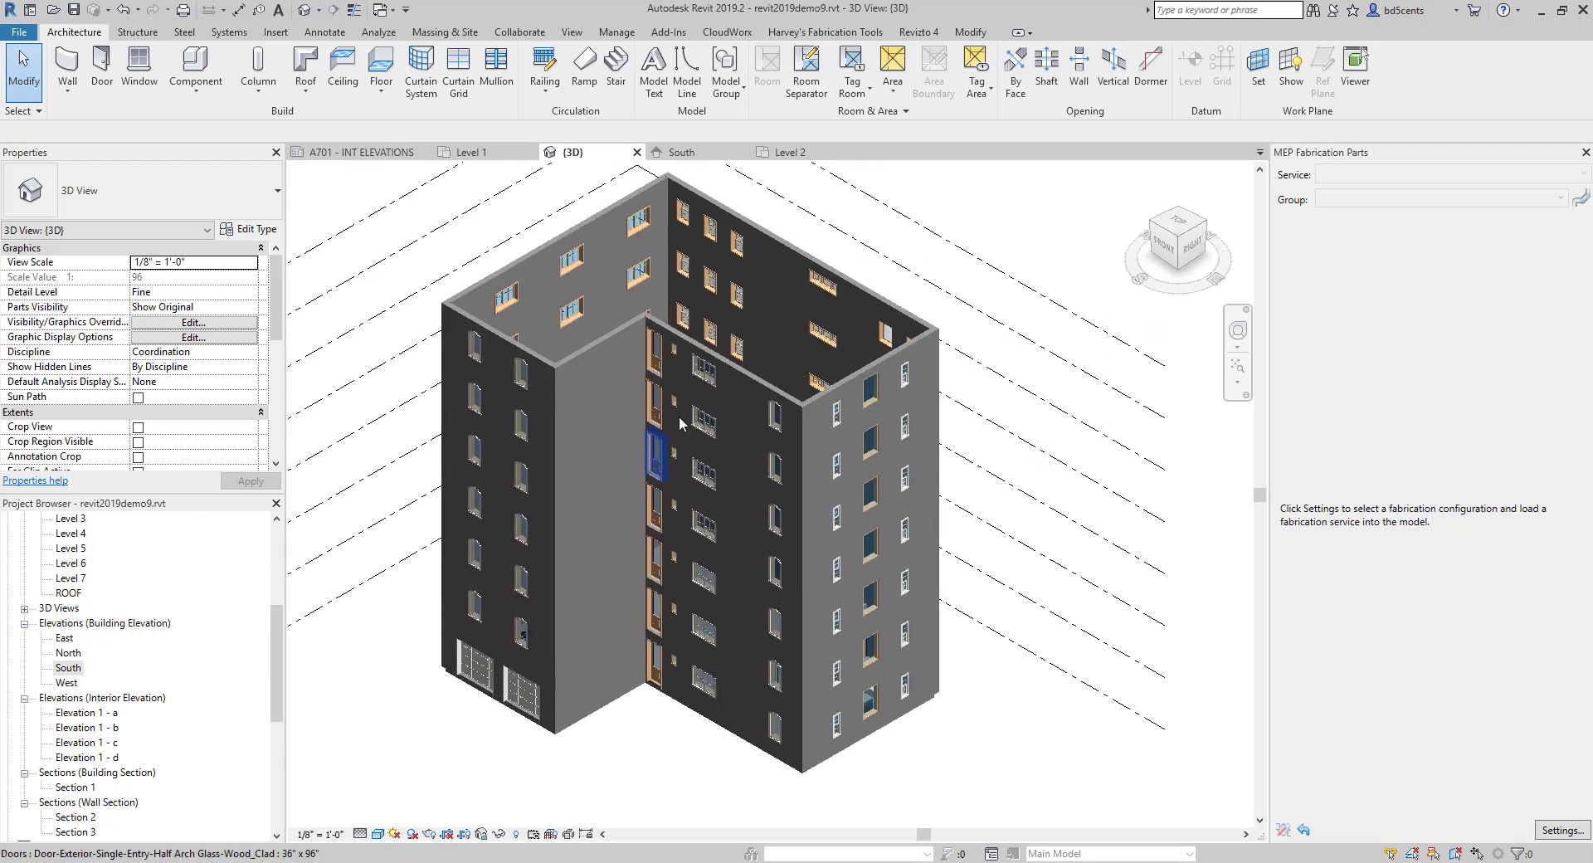
pyautogui.click(984, 31)
pyautogui.click(191, 95)
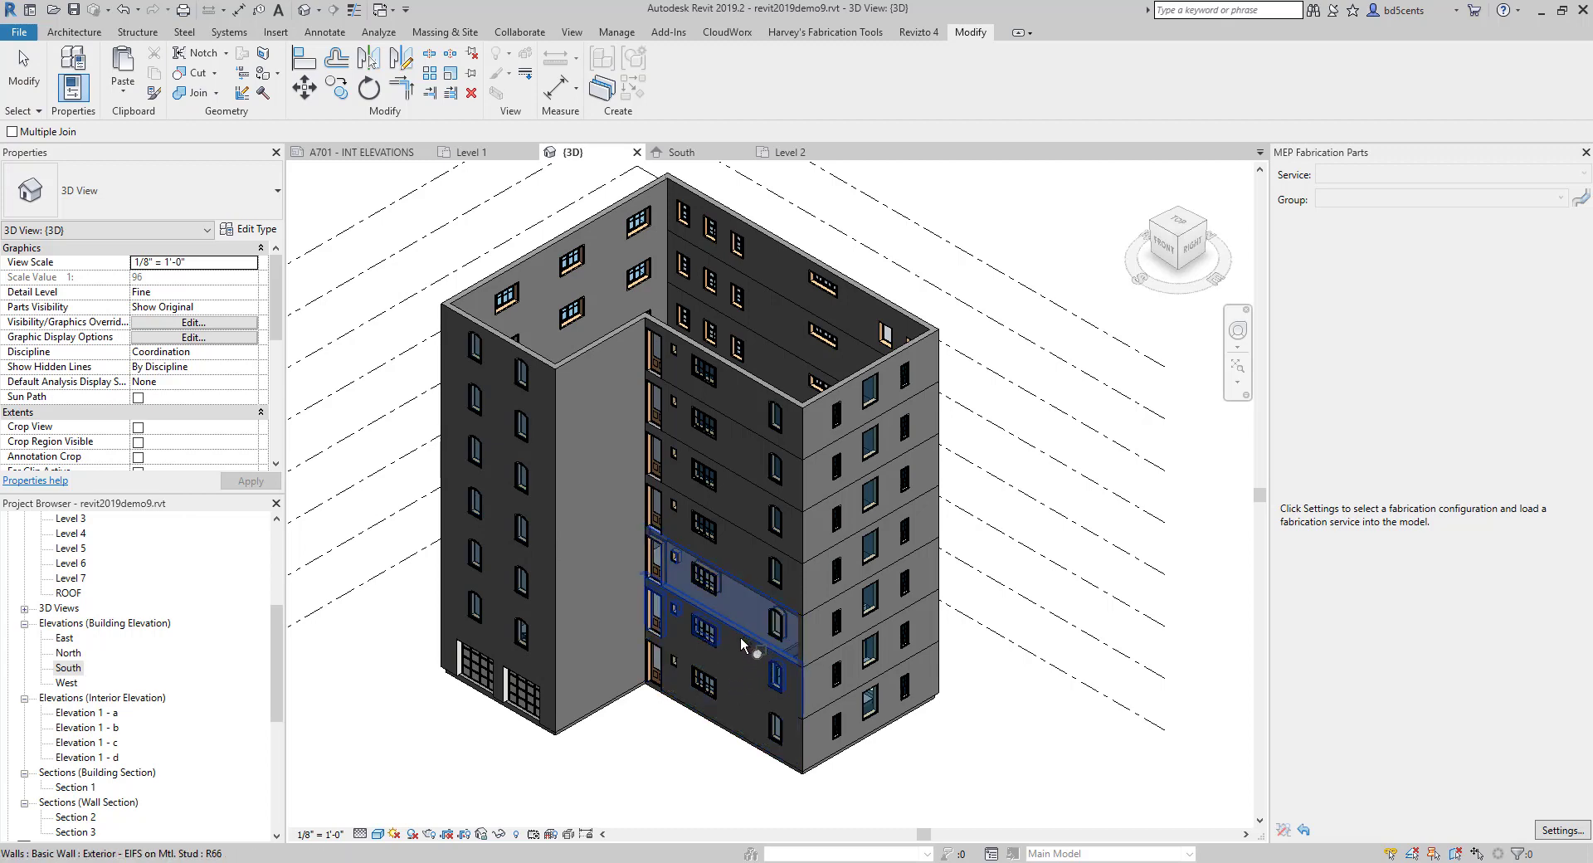
pyautogui.click(747, 593)
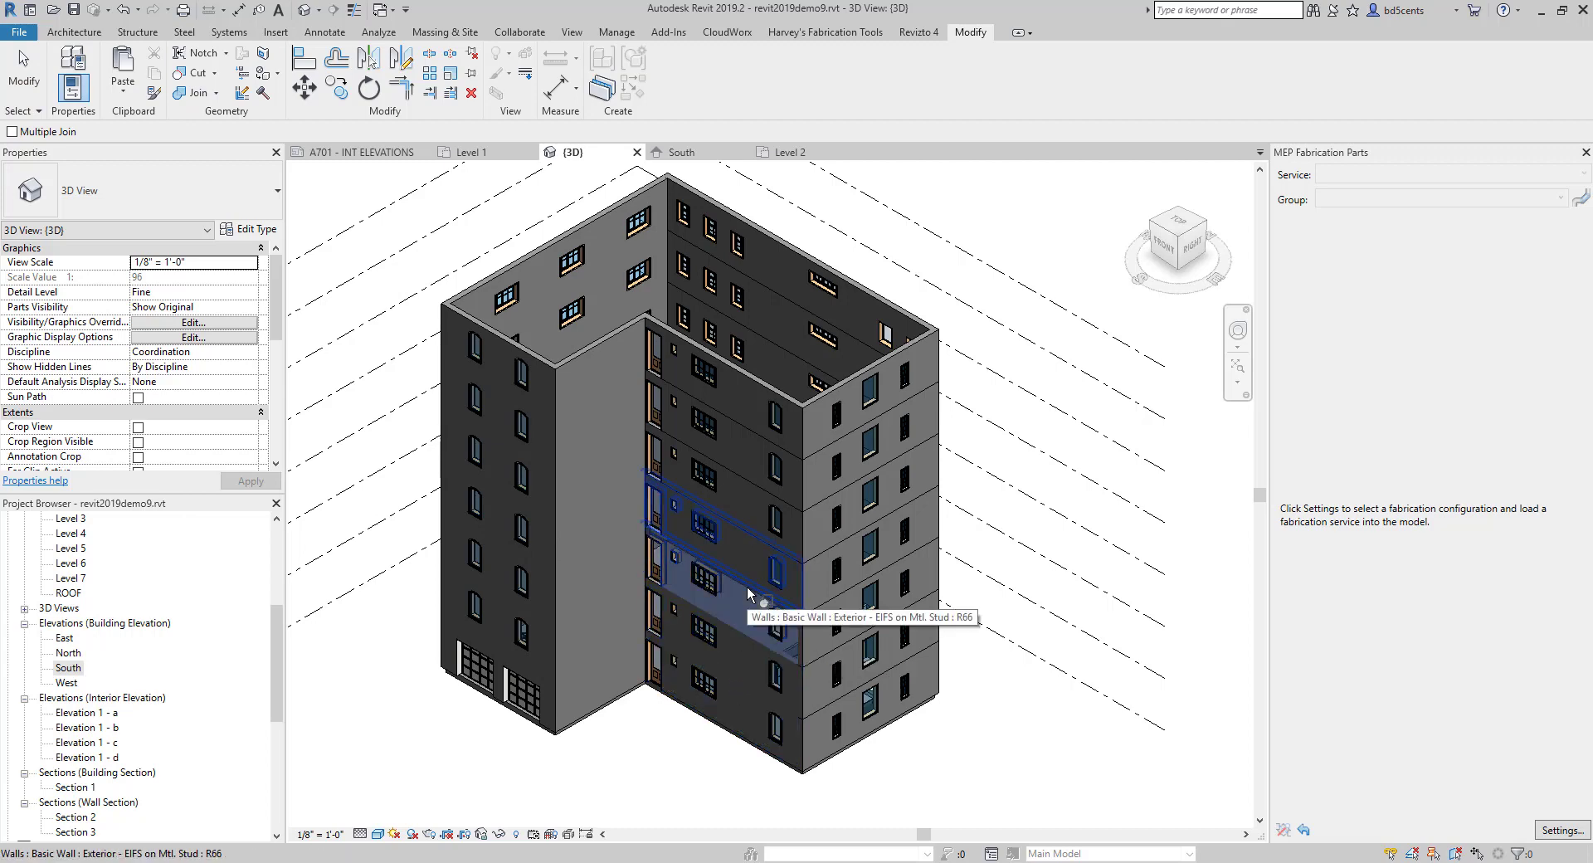
pyautogui.click(749, 582)
pyautogui.click(751, 553)
pyautogui.click(752, 538)
pyautogui.click(753, 498)
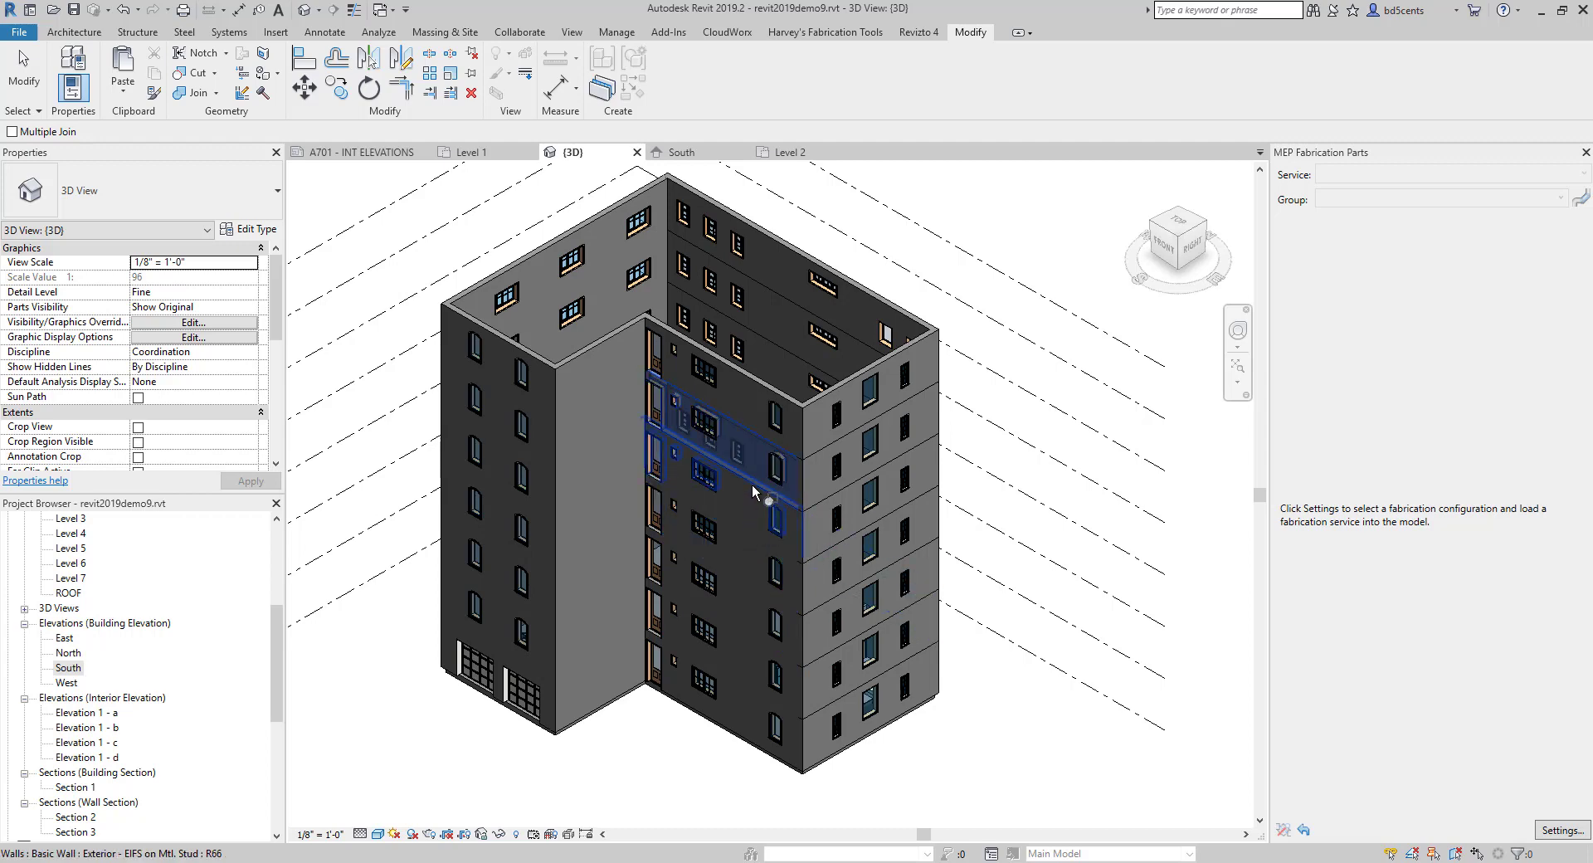
pyautogui.click(751, 476)
pyautogui.click(750, 431)
pyautogui.click(753, 438)
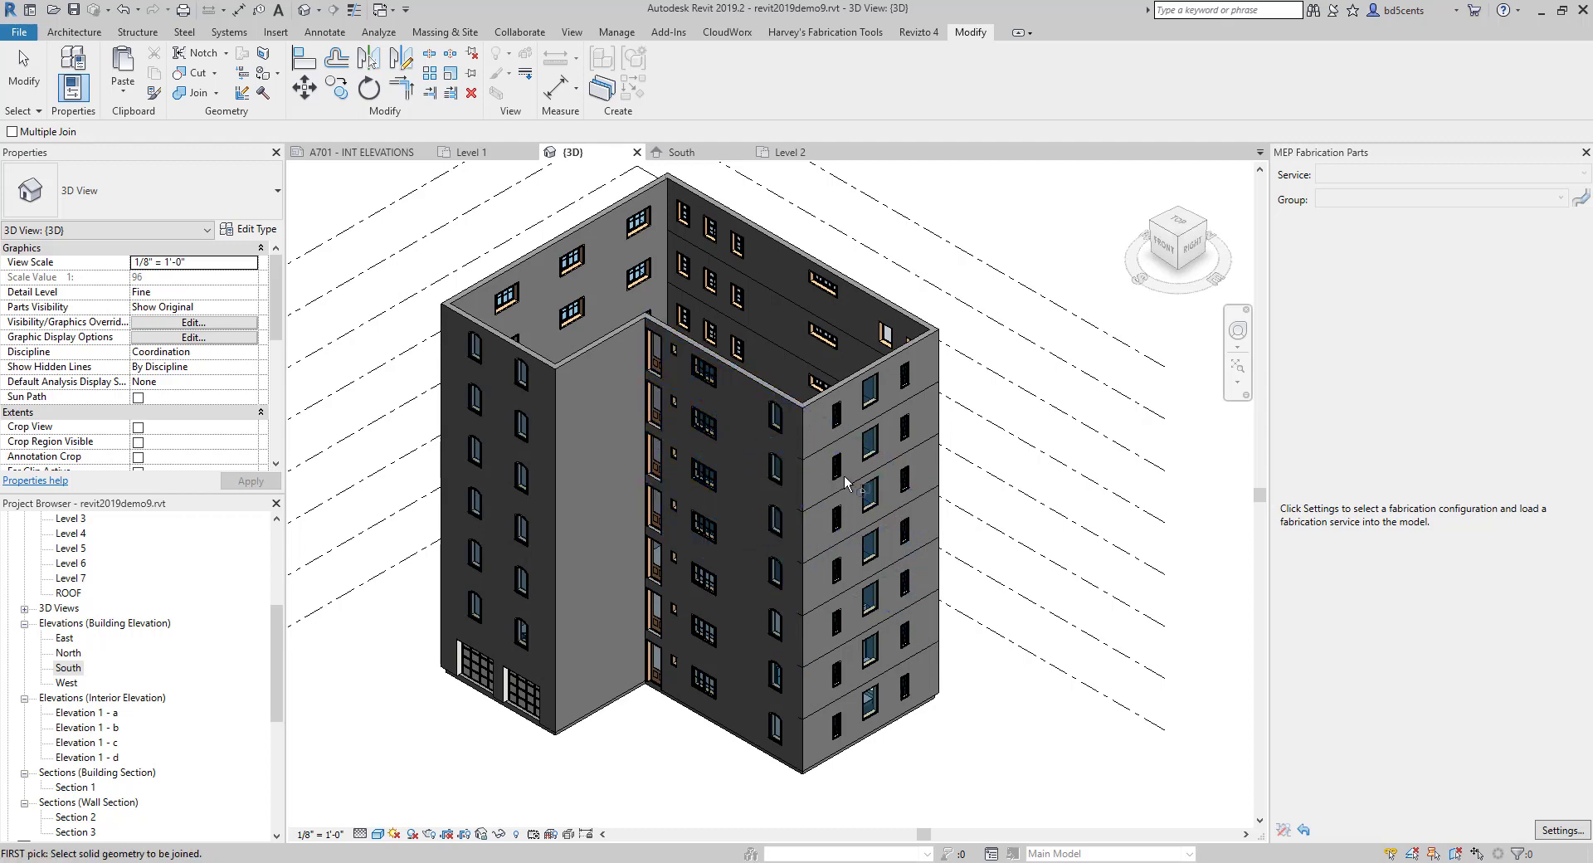
# Join the upper-floor wall segments of the east facade with Join Geometry, pairing each wall with the one directly below it.
pyautogui.click(815, 461)
pyautogui.click(814, 438)
pyautogui.click(809, 499)
pyautogui.click(808, 515)
pyautogui.click(816, 552)
pyautogui.click(811, 609)
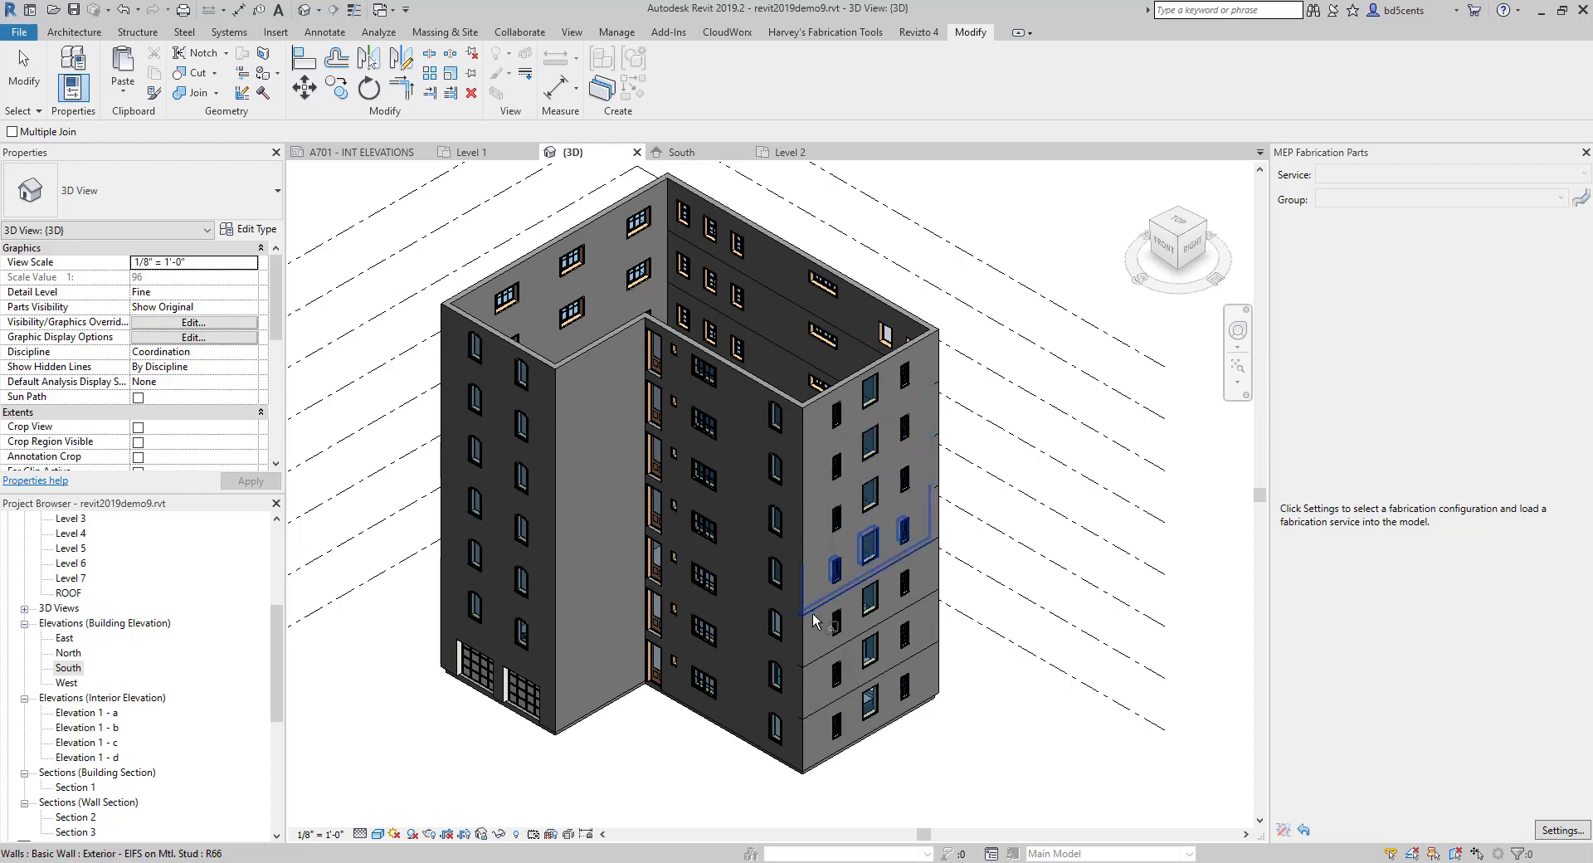
# Join the lower-floor wall segments of the east facade, cancelling any join made between non-adjacent floors.
pyautogui.click(813, 614)
pyautogui.click(818, 683)
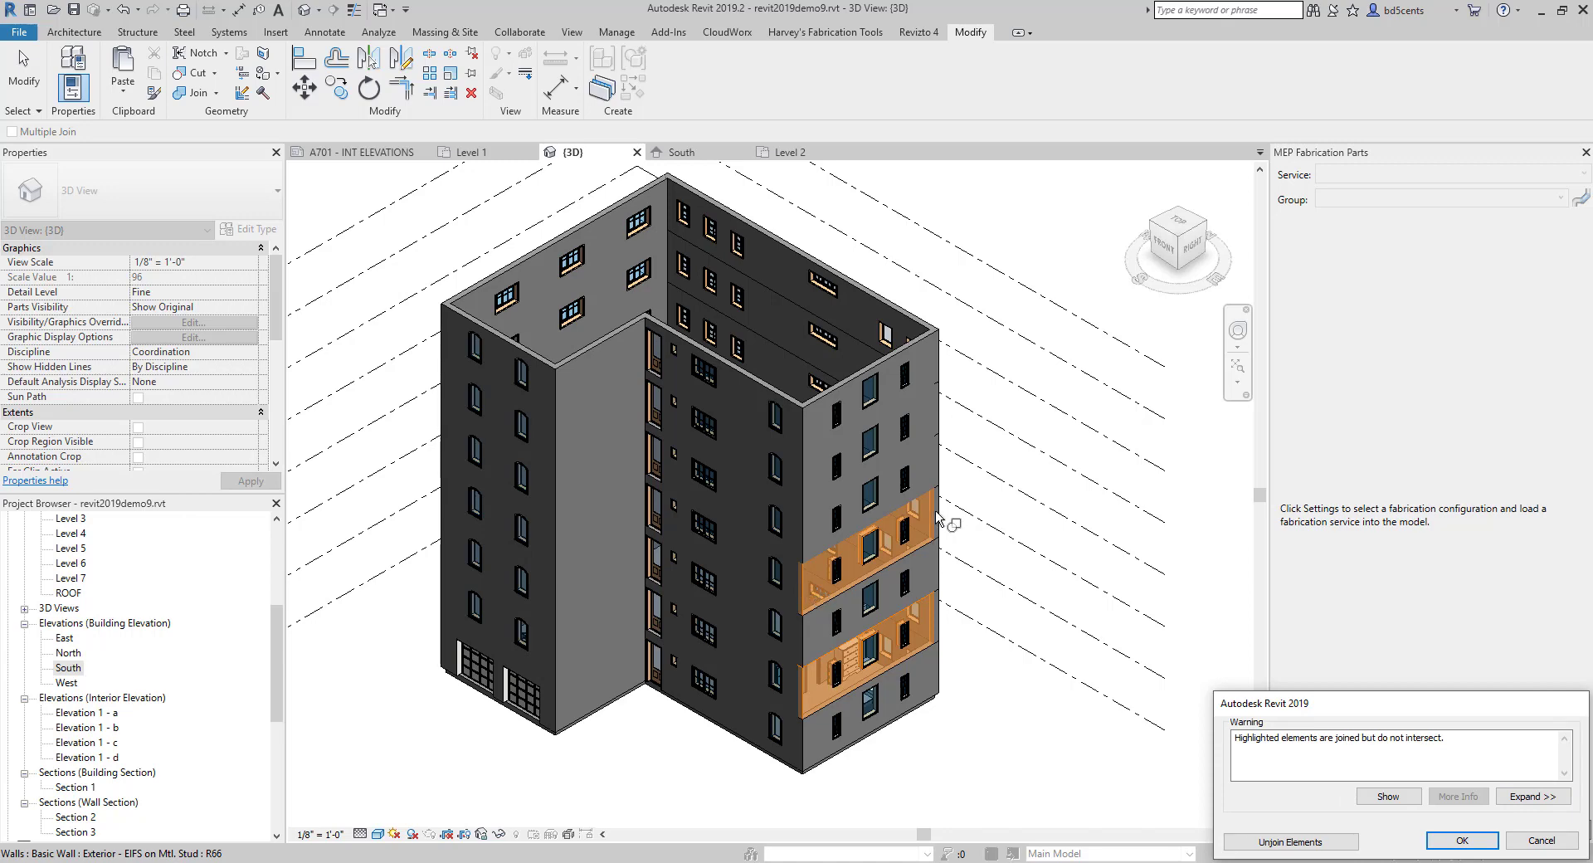
pyautogui.click(1540, 841)
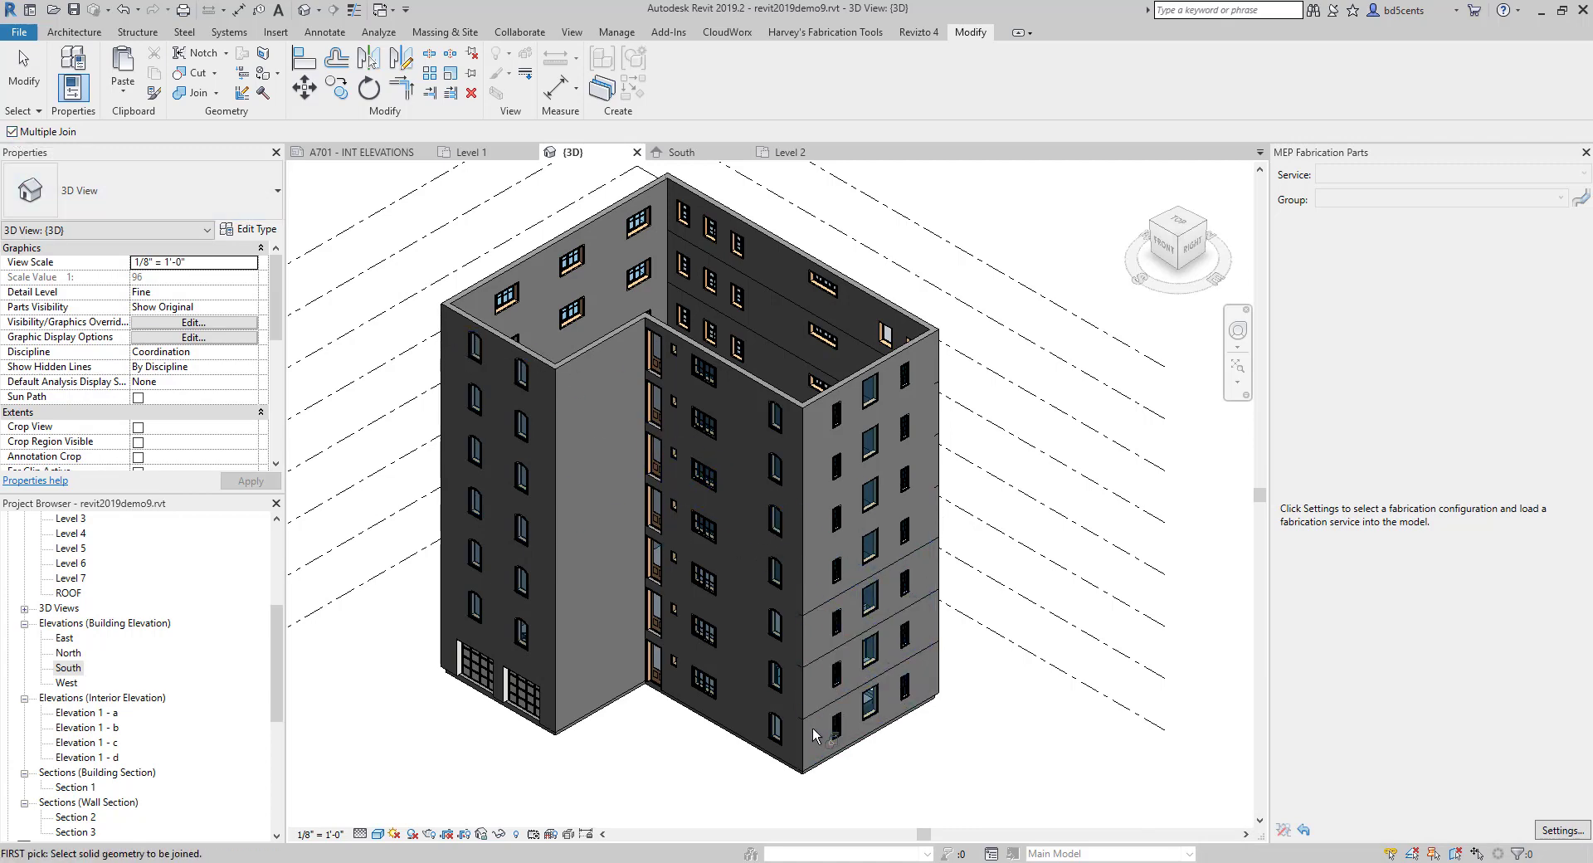
pyautogui.click(810, 724)
pyautogui.click(813, 633)
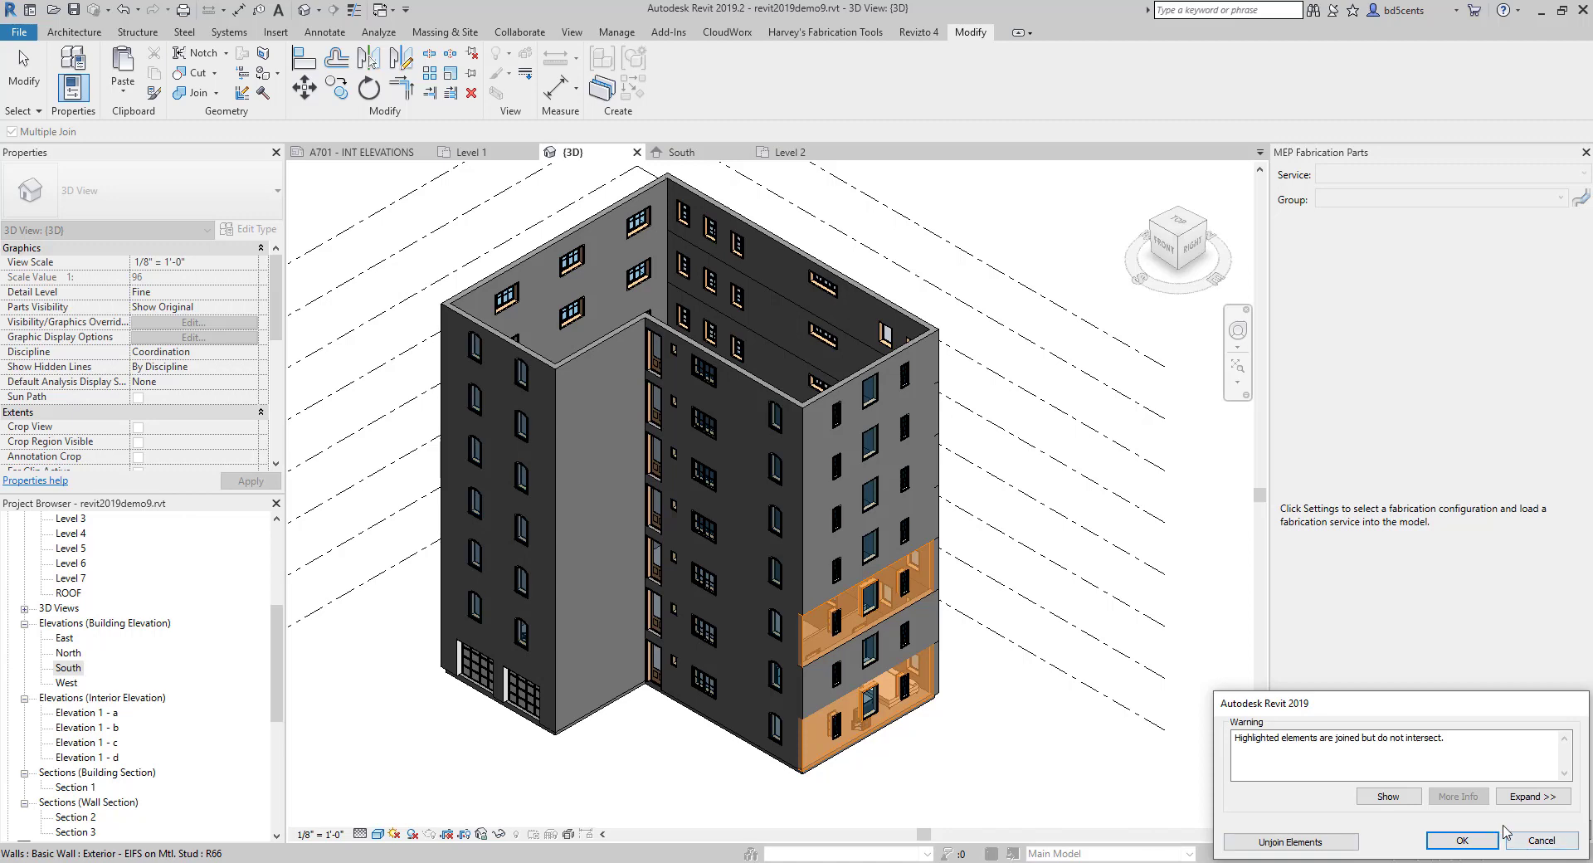
pyautogui.click(1542, 841)
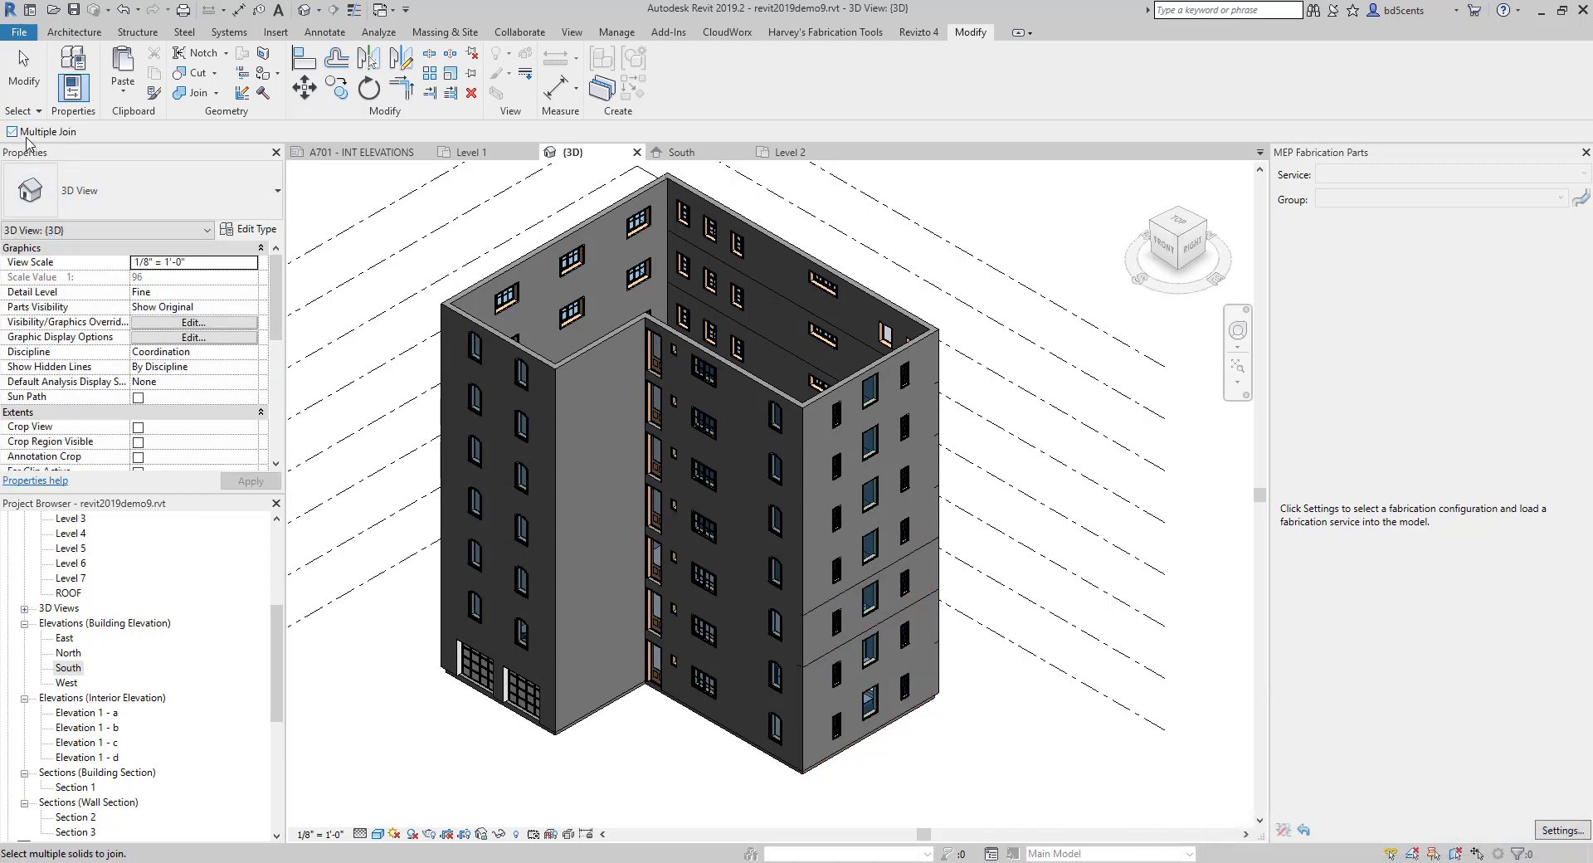
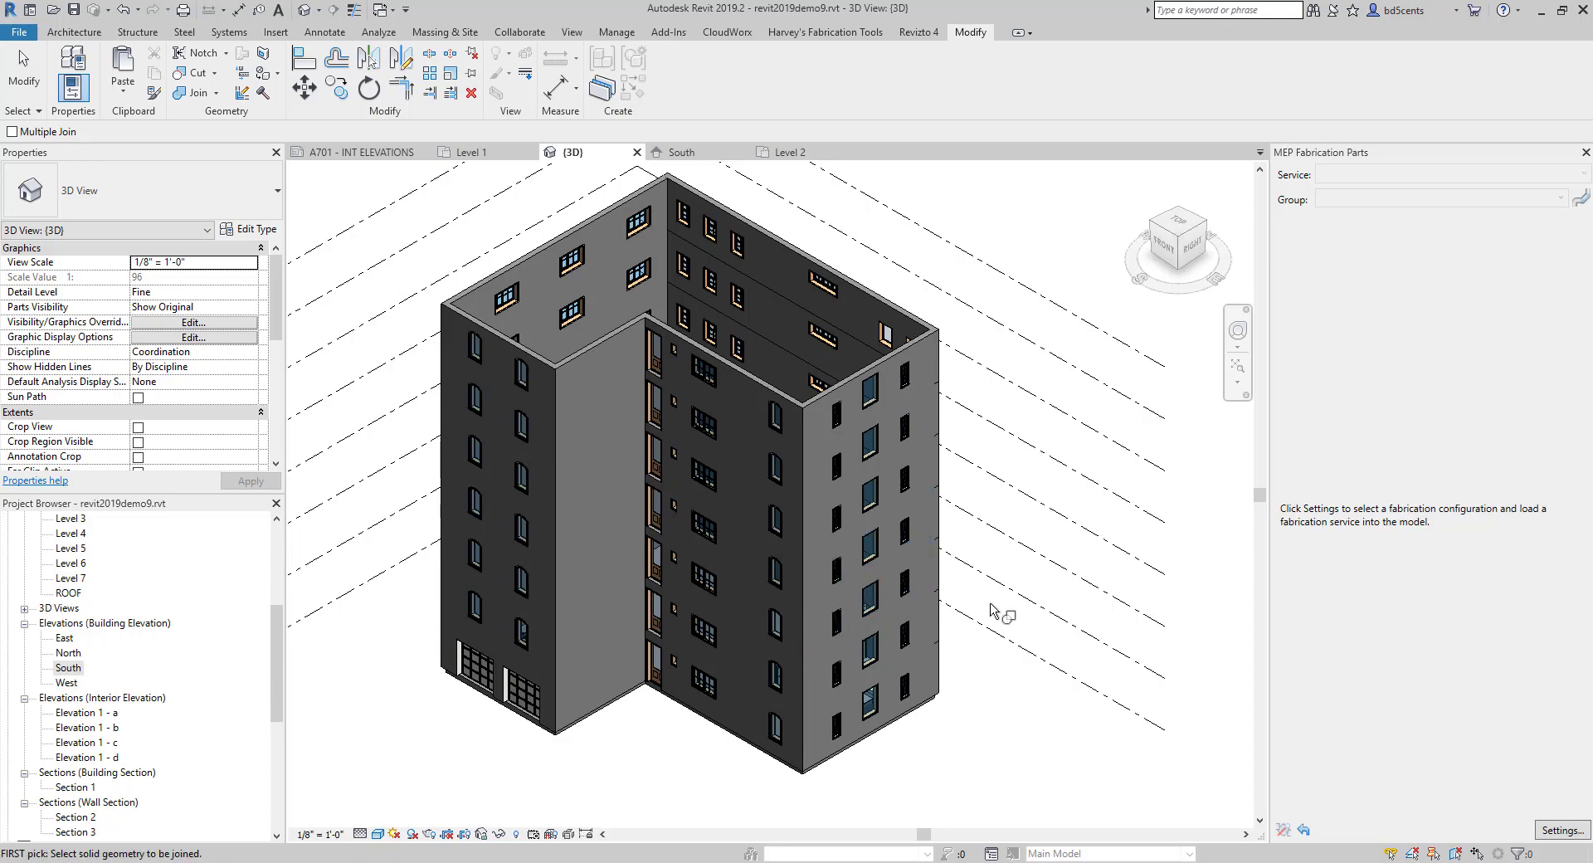
# Examine the wall joints on the east, north and west facades, and end the Join Geometry command.
pyautogui.keyDown('shift'); pyautogui.moveTo(982, 603); pyautogui.dragTo(719, 649, button='middle'); pyautogui.keyUp('shift')
pyautogui.scroll(3, 830, 682)
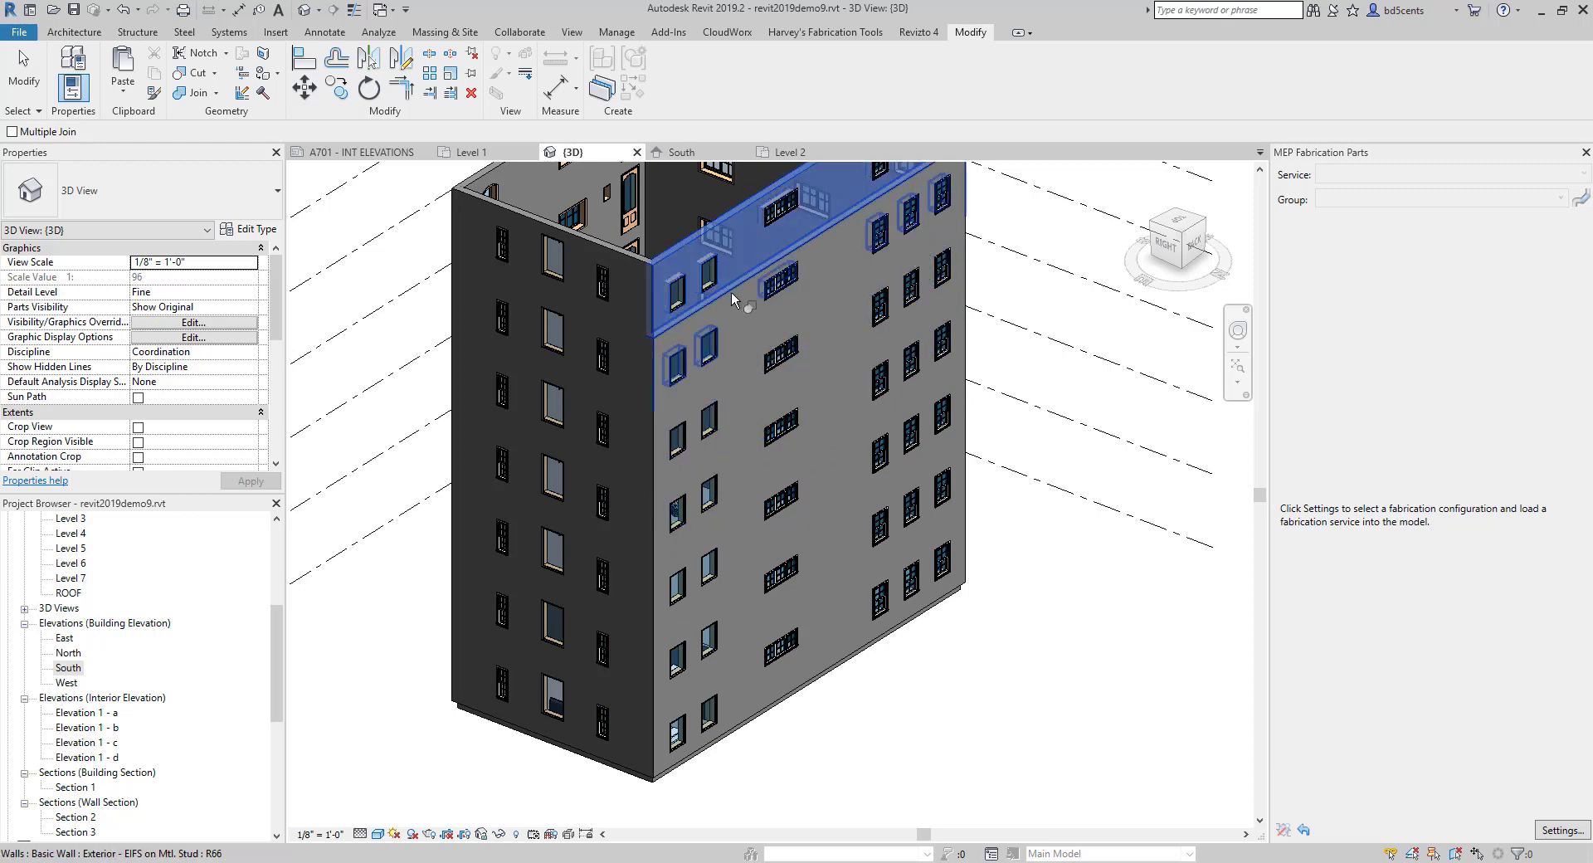
pyautogui.scroll(-2, 768, 332)
pyautogui.keyDown('shift'); pyautogui.moveTo(873, 412); pyautogui.dragTo(419, 406, button='middle'); pyautogui.keyUp('shift')
pyautogui.scroll(2, 634, 509)
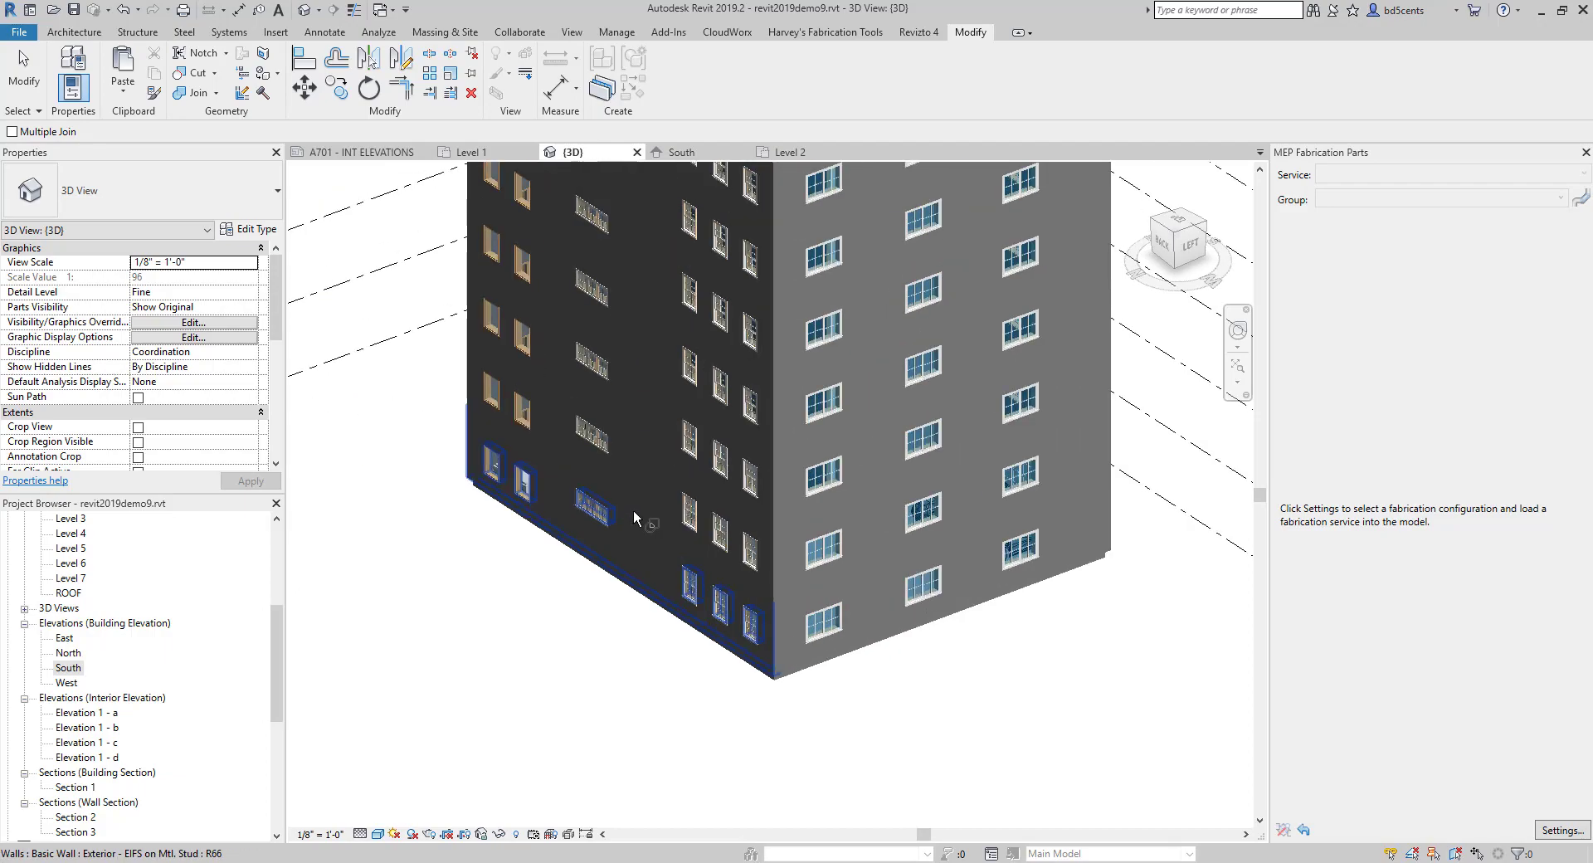
pyautogui.scroll(-2, 634, 509)
pyautogui.keyDown('shift'); pyautogui.moveTo(705, 434); pyautogui.dragTo(374, 406, button='middle'); pyautogui.keyUp('shift')
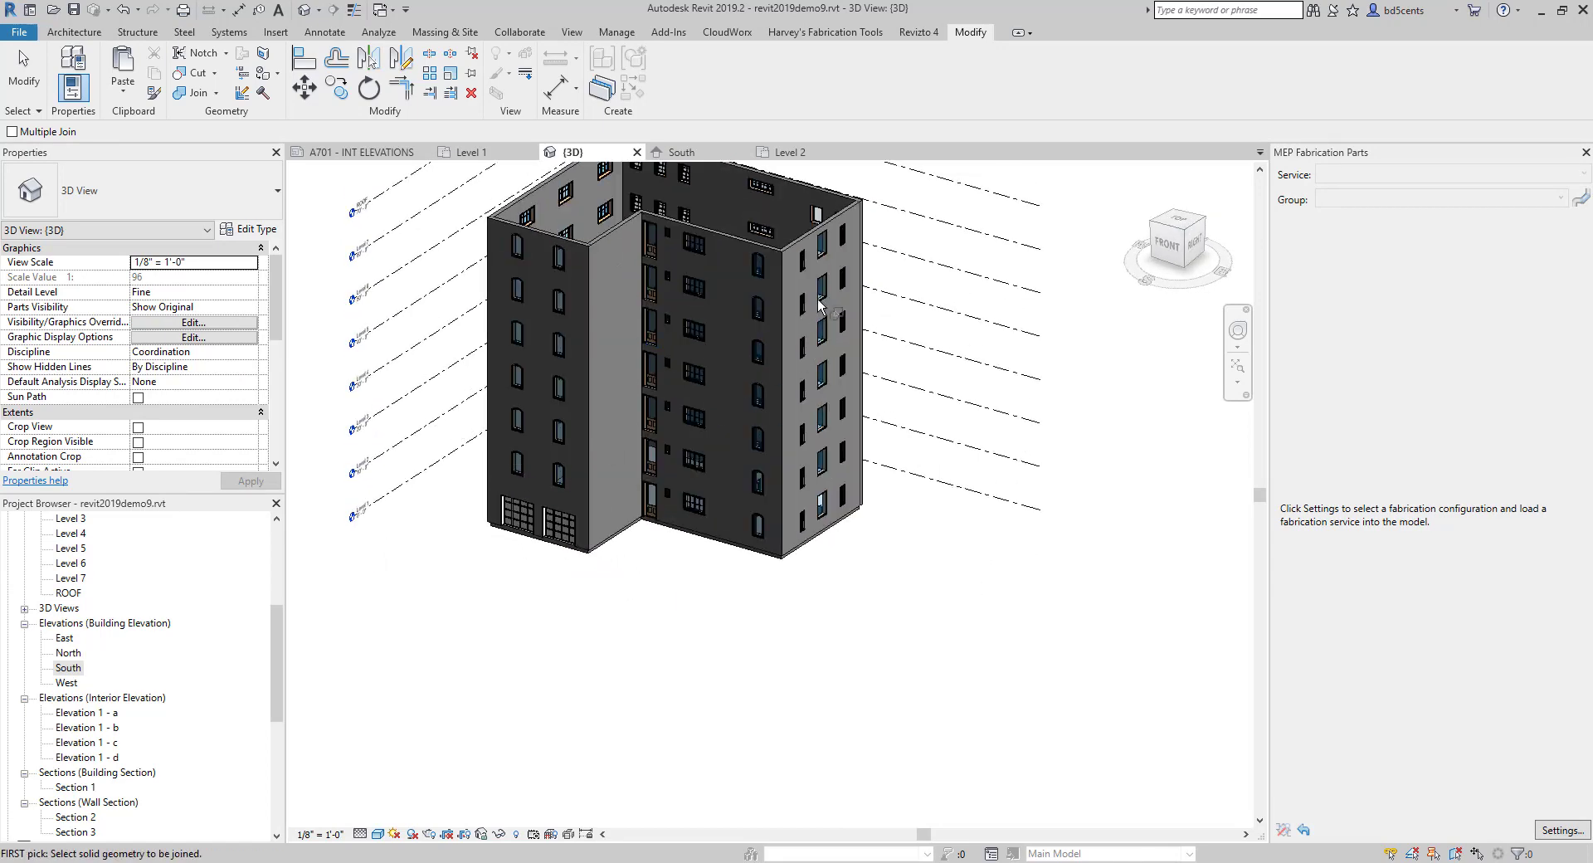
pyautogui.click(216, 94)
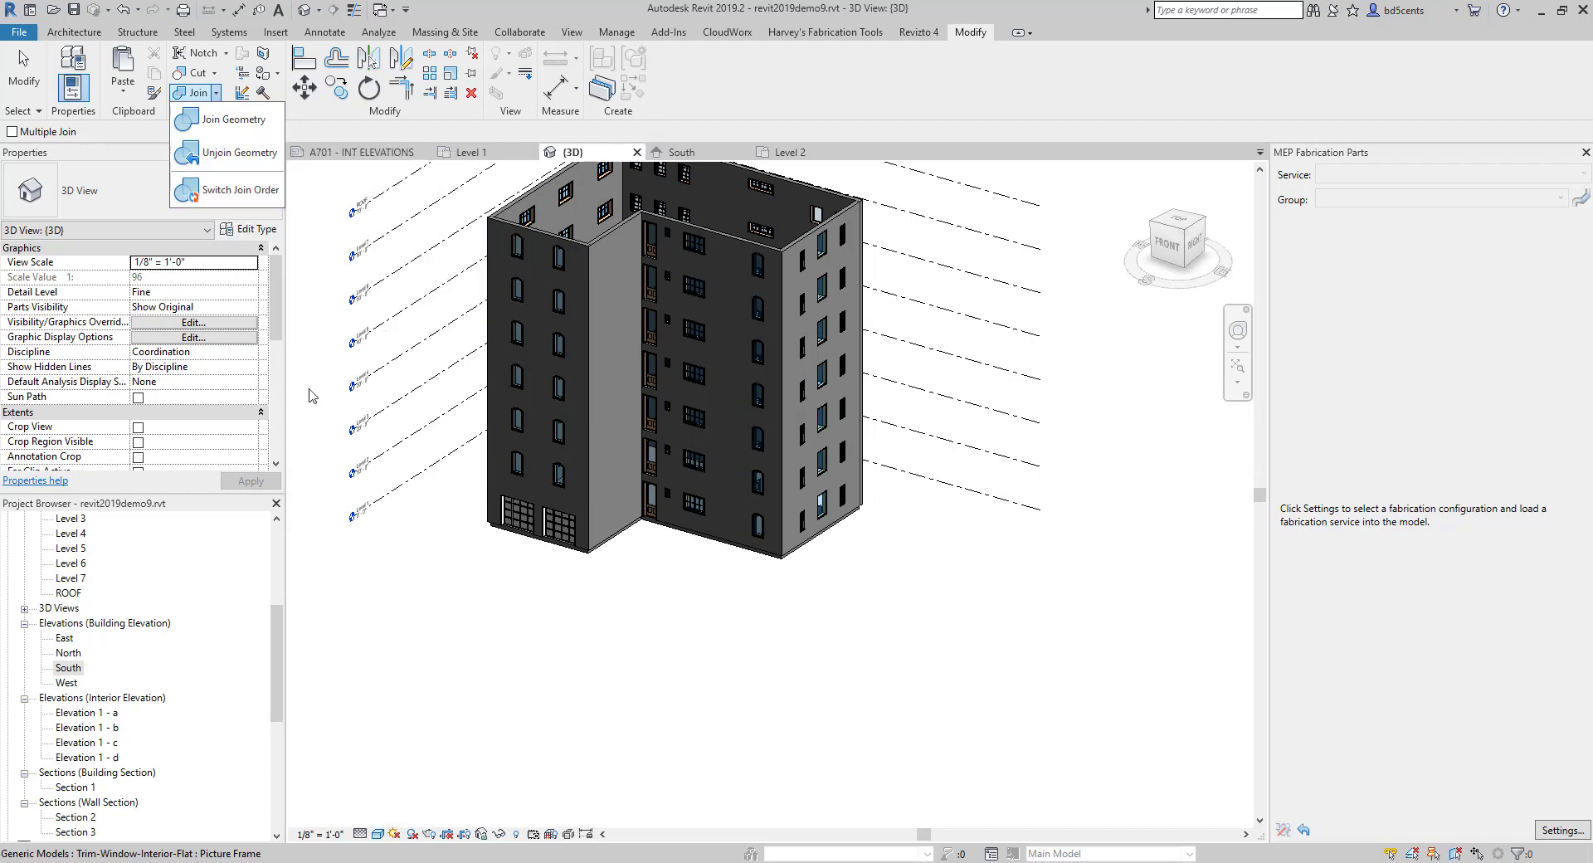
pyautogui.press('Escape')
# Open the Level 1 floor plan and inspect the garage front and the recessed south wall.
pyautogui.scroll(5, 40, 528)
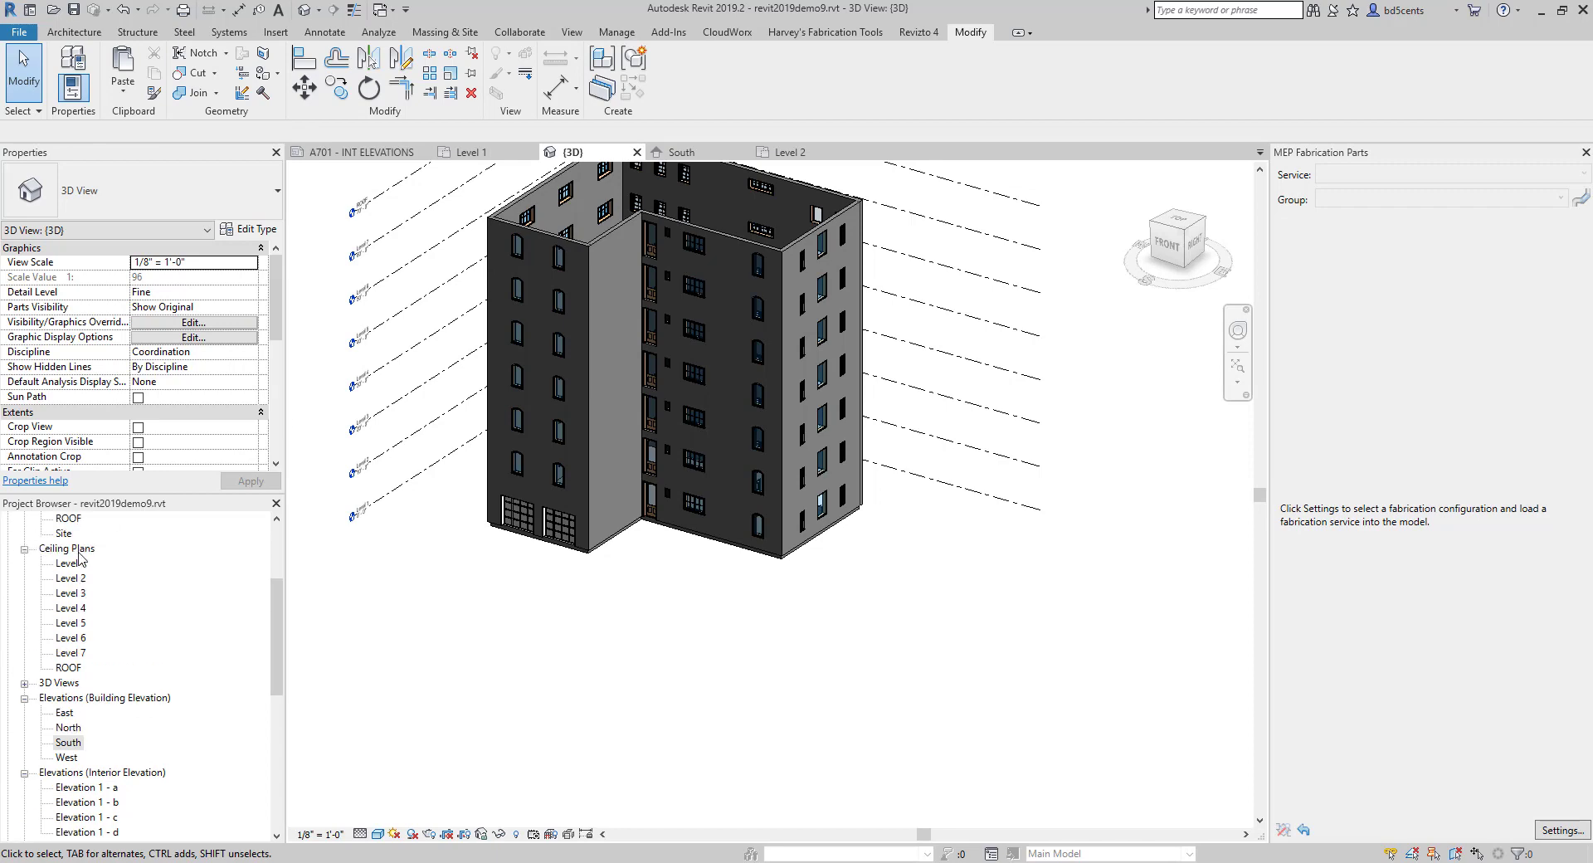
pyautogui.doubleClick(70, 564)
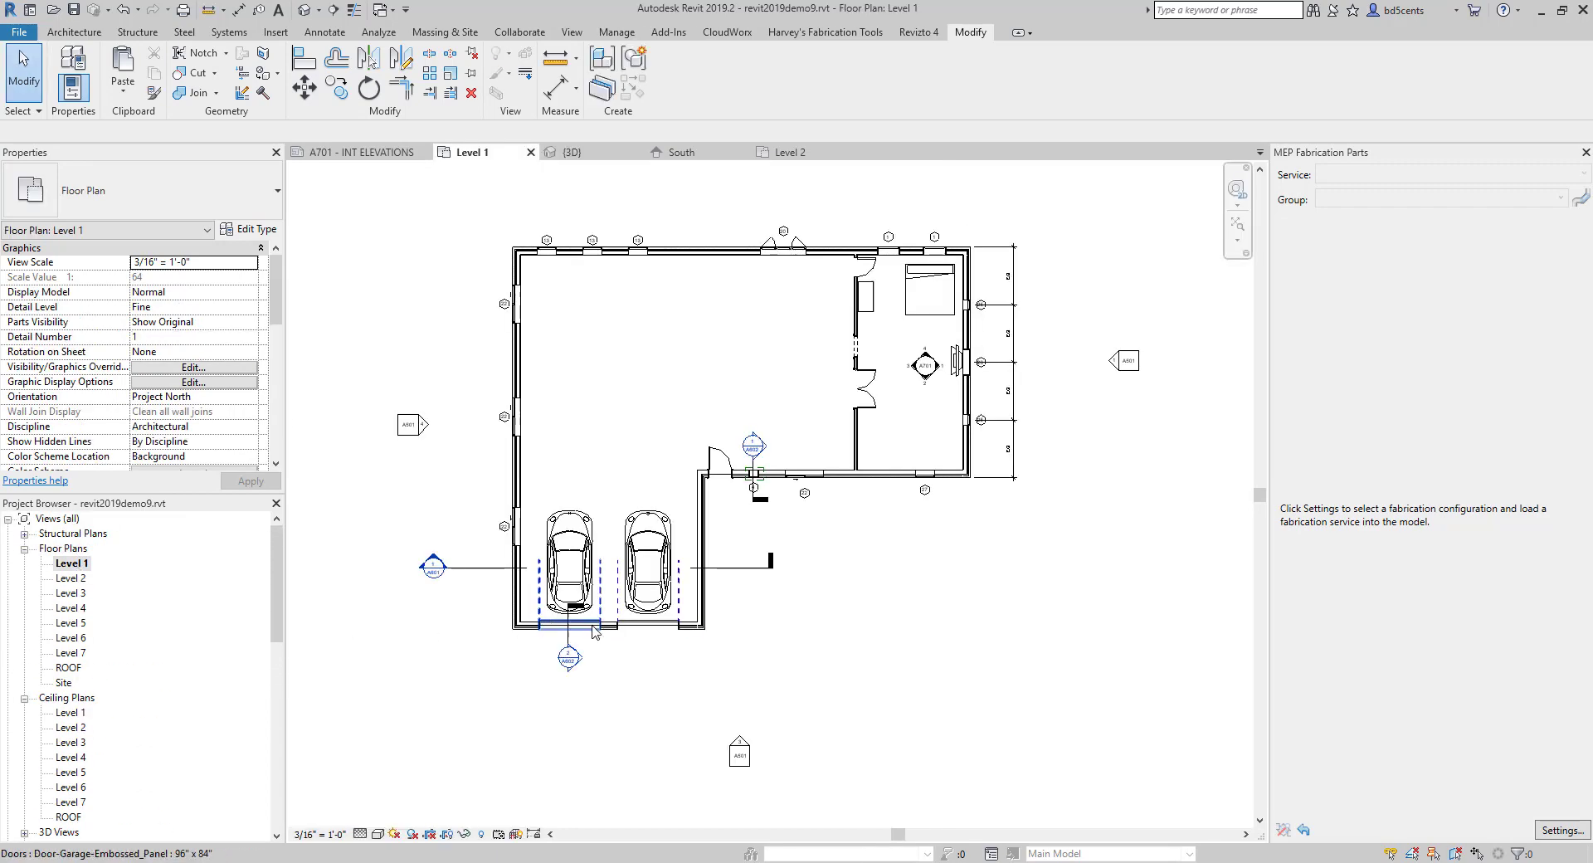
pyautogui.scroll(2, 594, 629)
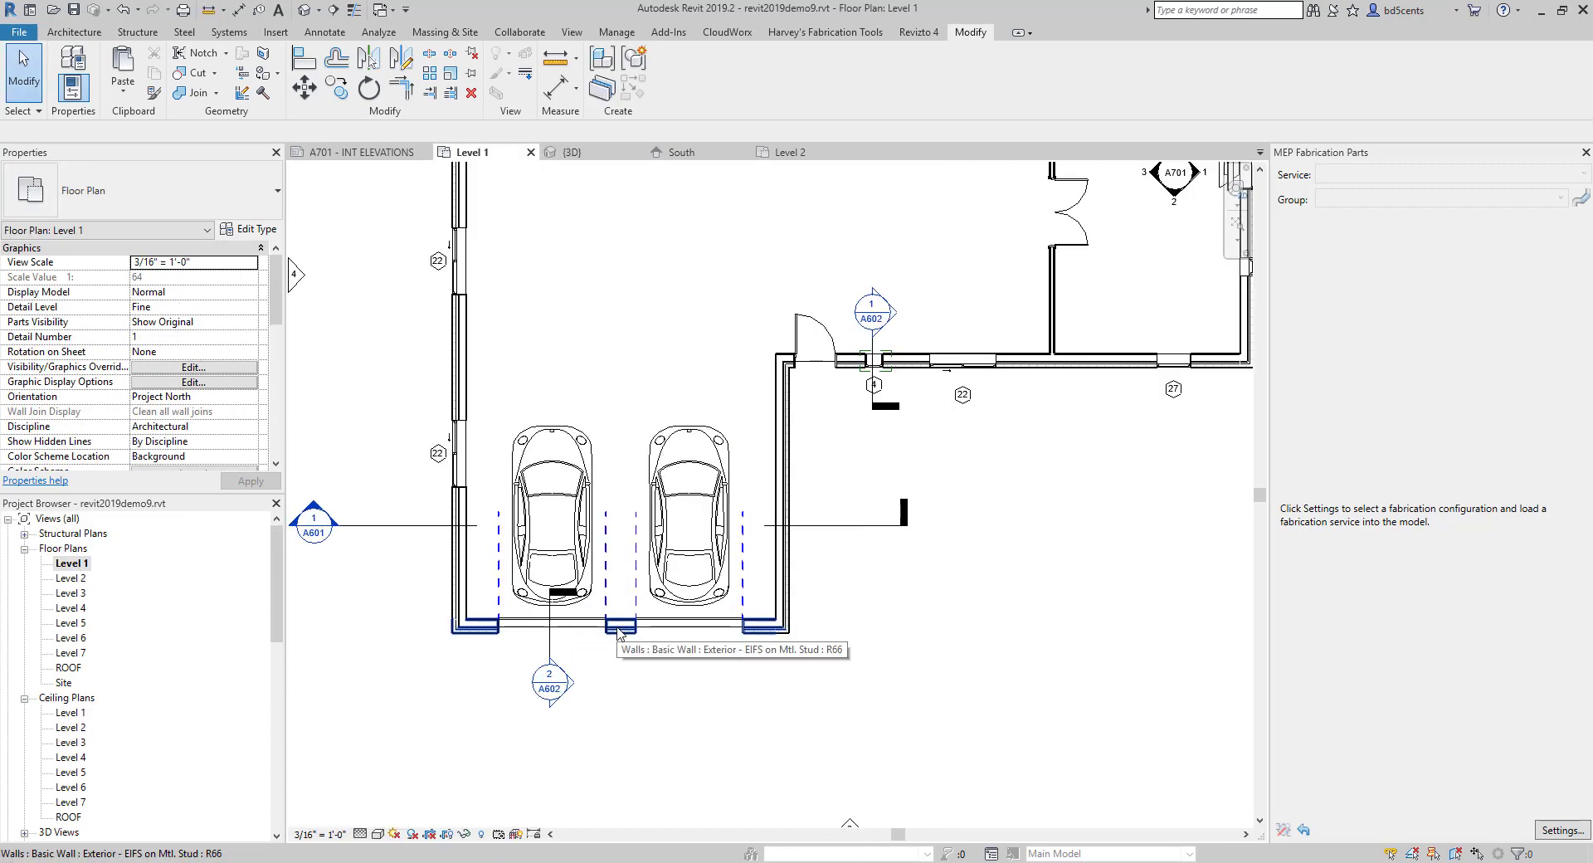
pyautogui.scroll(-4, 830, 623)
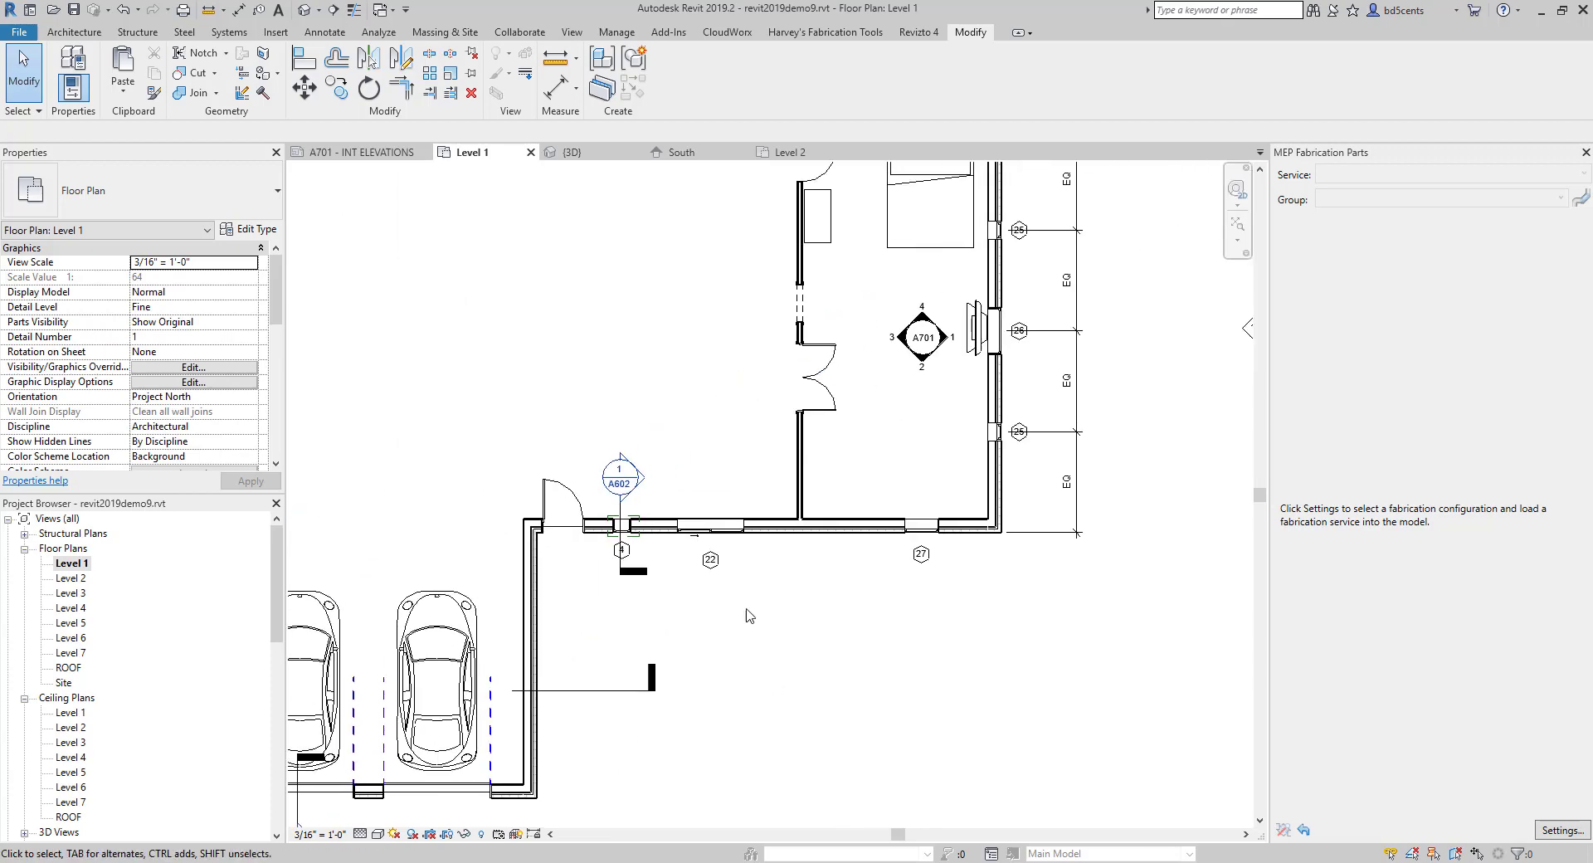
pyautogui.click(780, 523)
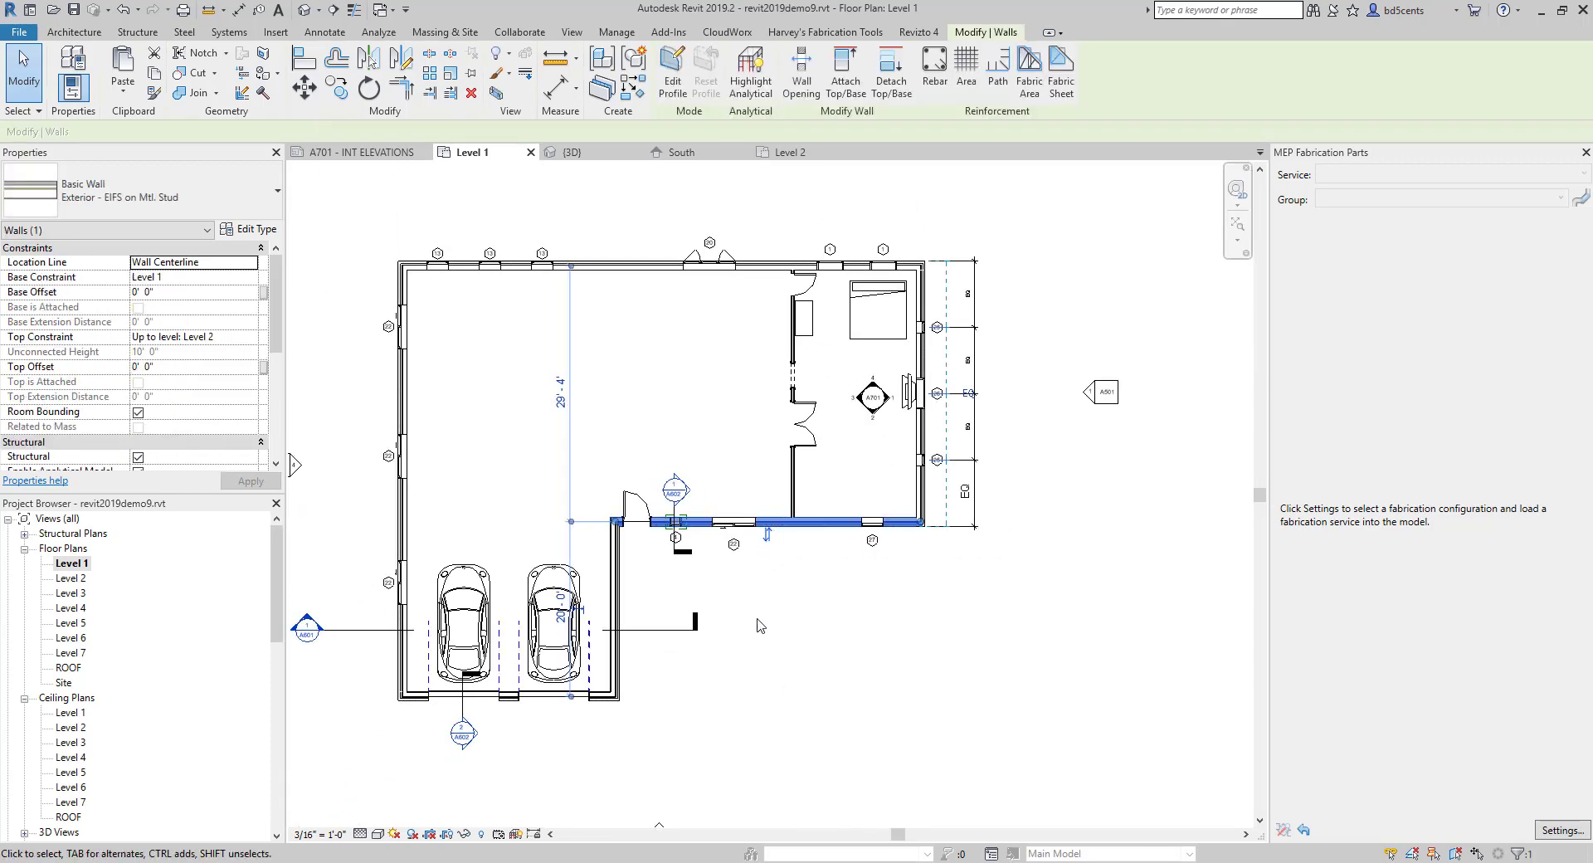
pyautogui.scroll(2, 755, 570)
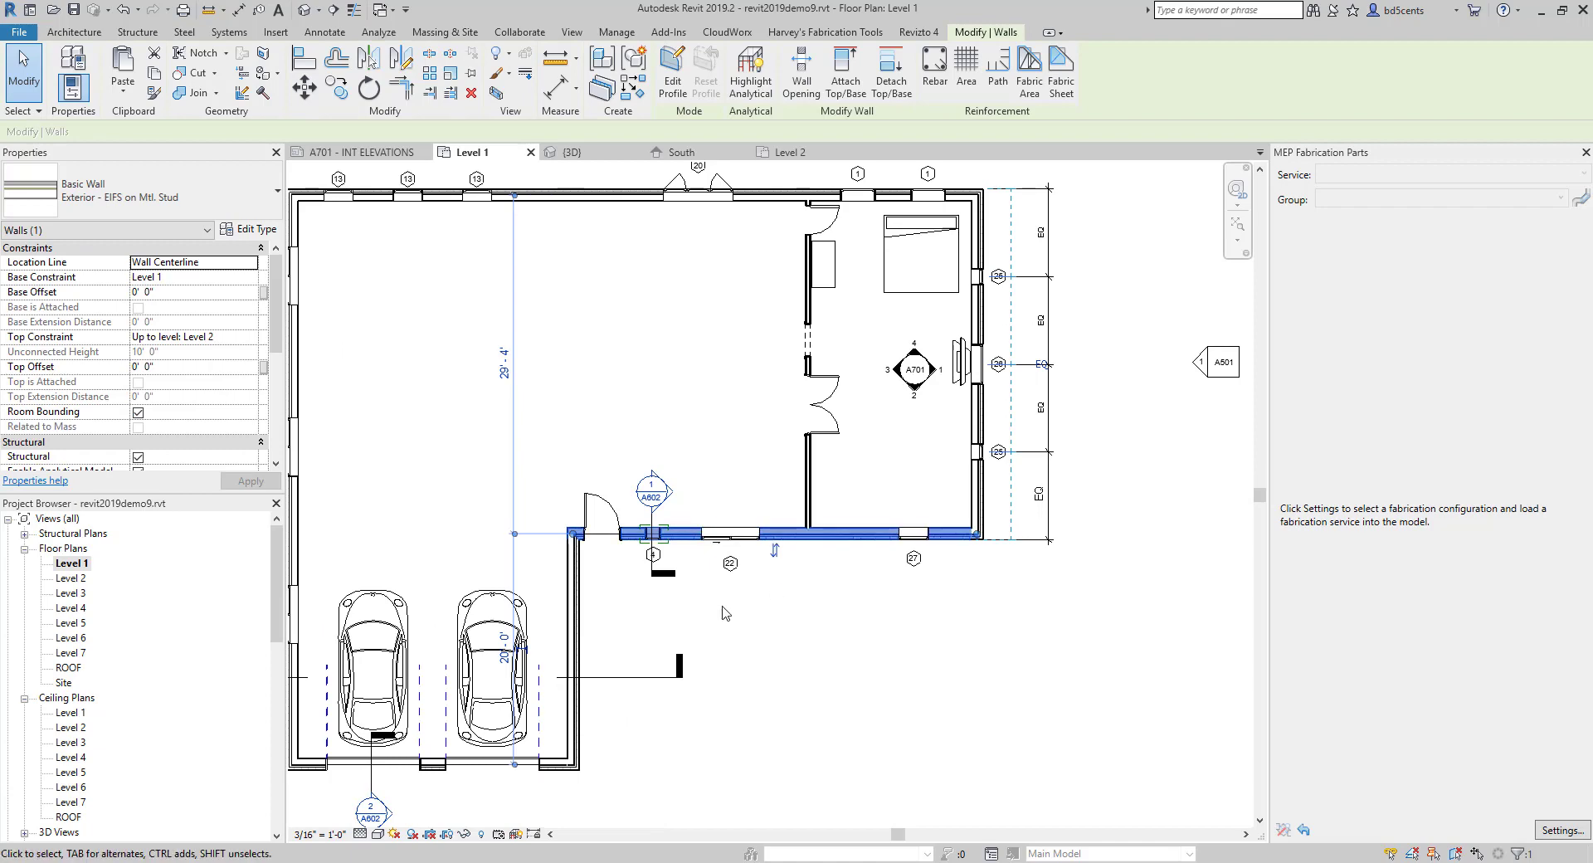
pyautogui.moveTo(1316, 862)
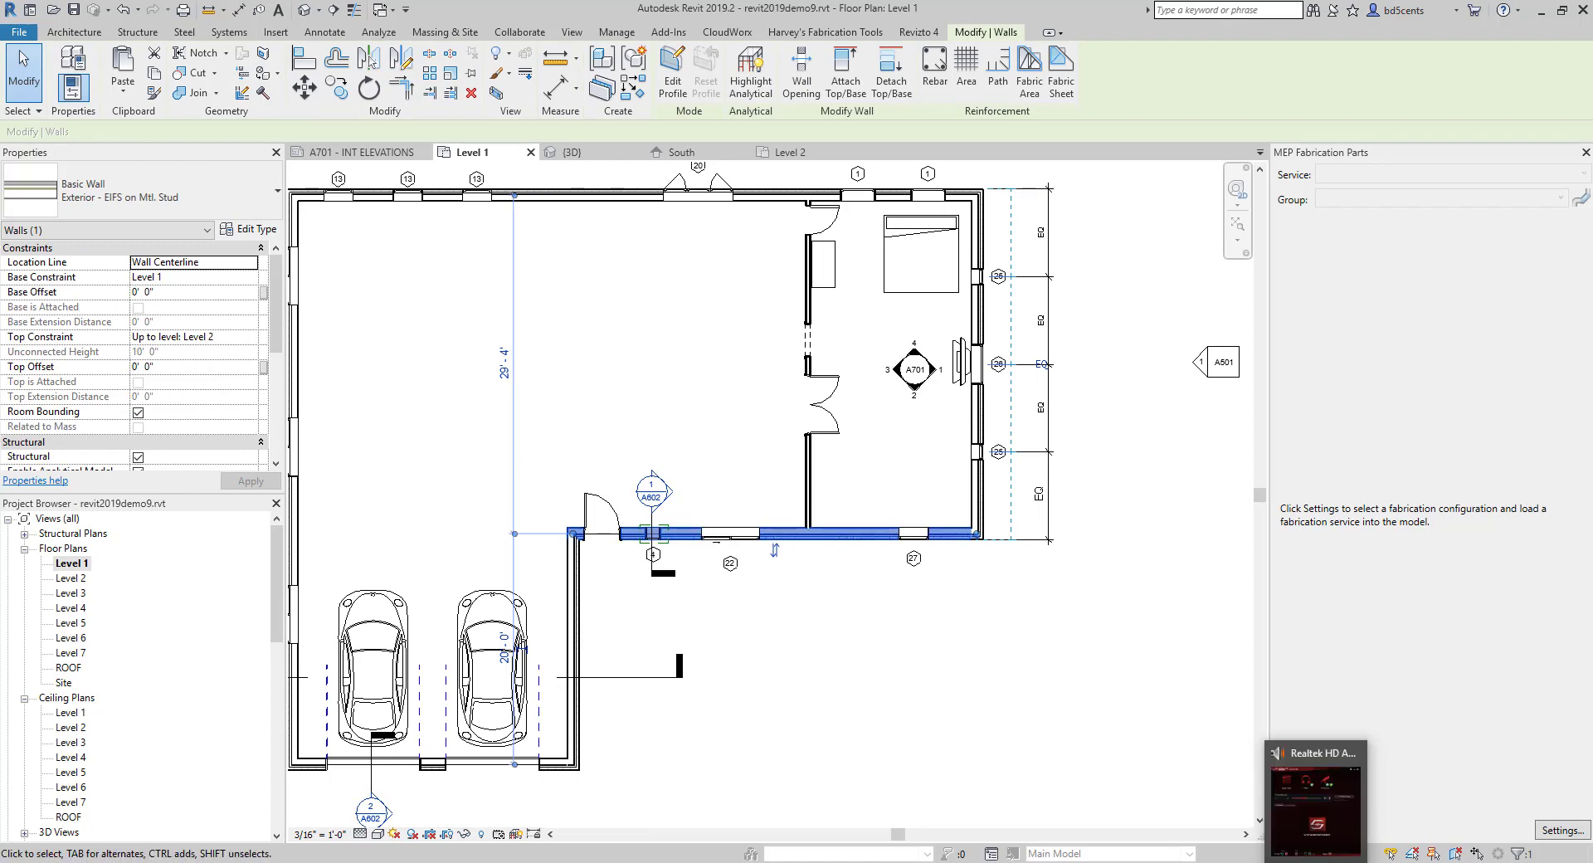
# Open the South elevation from its marker in the plan and inspect the recessed wall on Level 1.
pyautogui.click(562, 35)
pyautogui.scroll(-4, 526, 430)
pyautogui.click(538, 608)
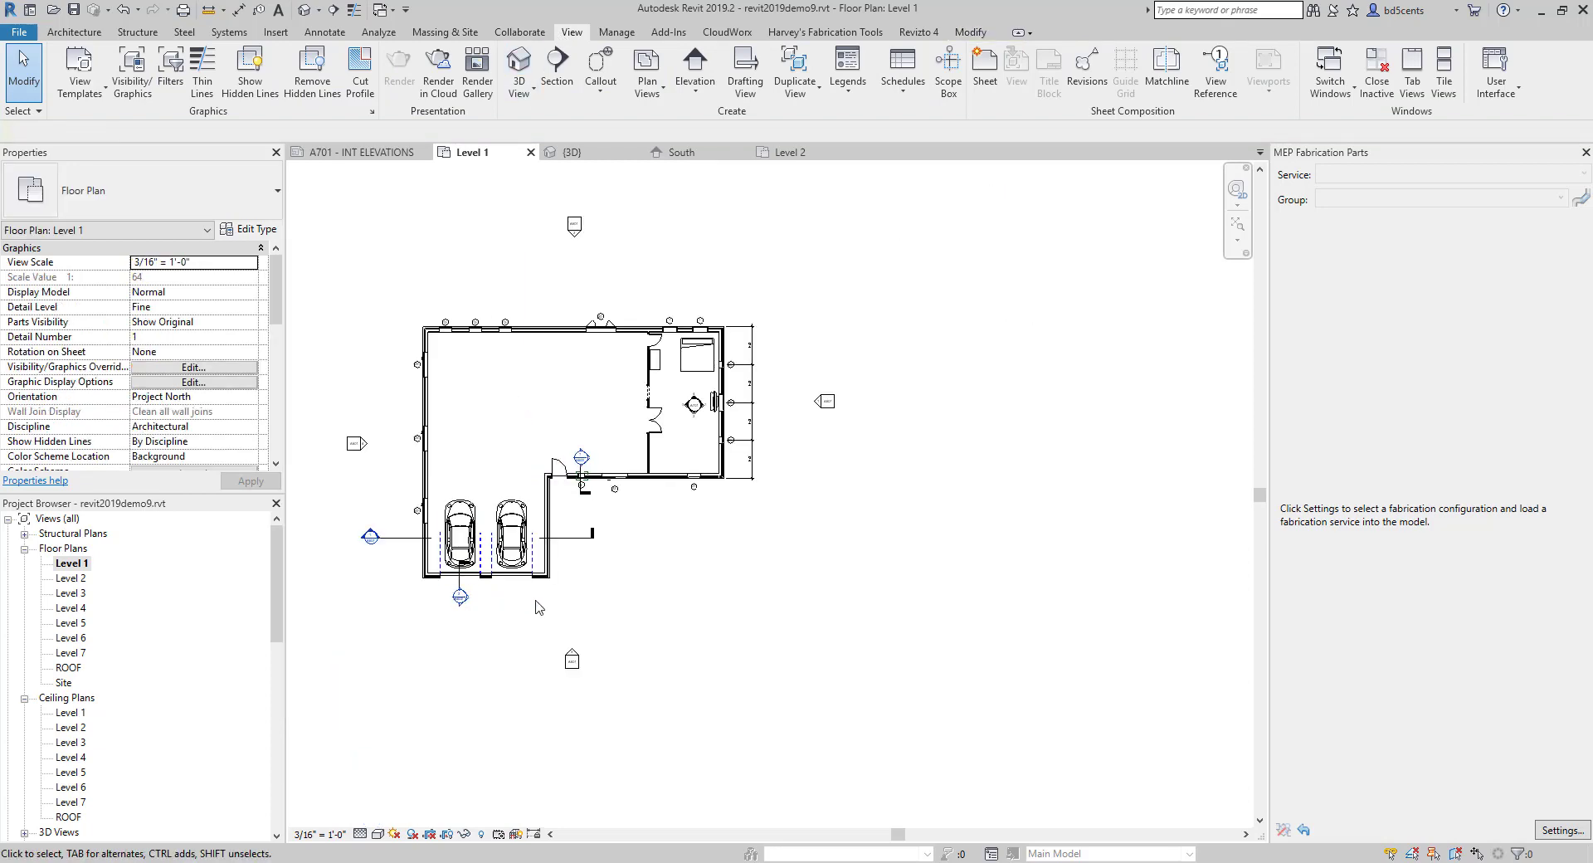
pyautogui.doubleClick(572, 658)
pyautogui.scroll(2, 709, 415)
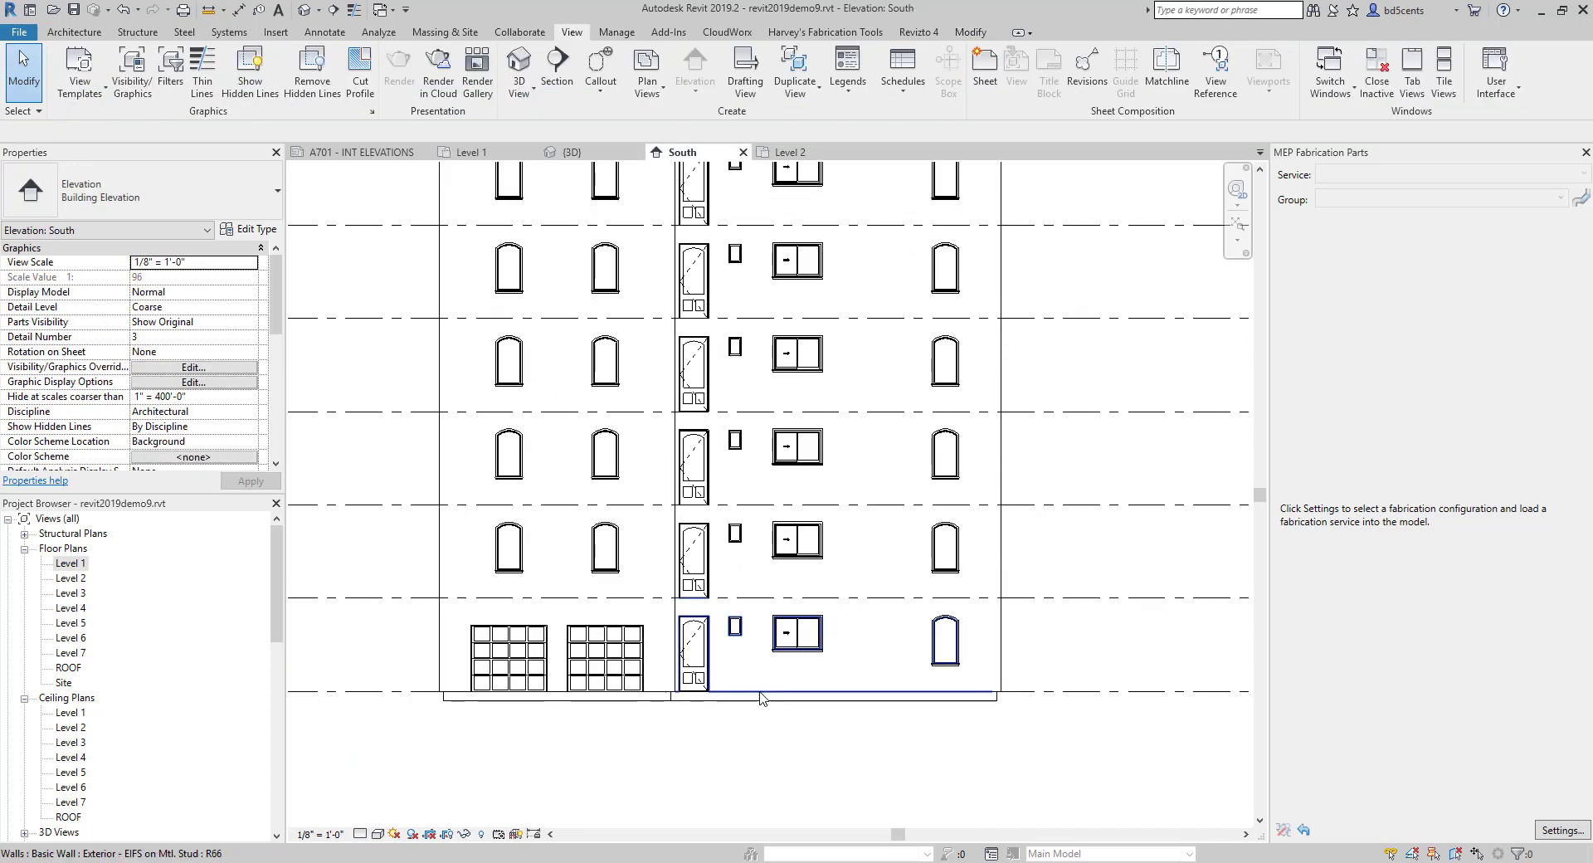
pyautogui.click(764, 623)
pyautogui.scroll(2, 764, 622)
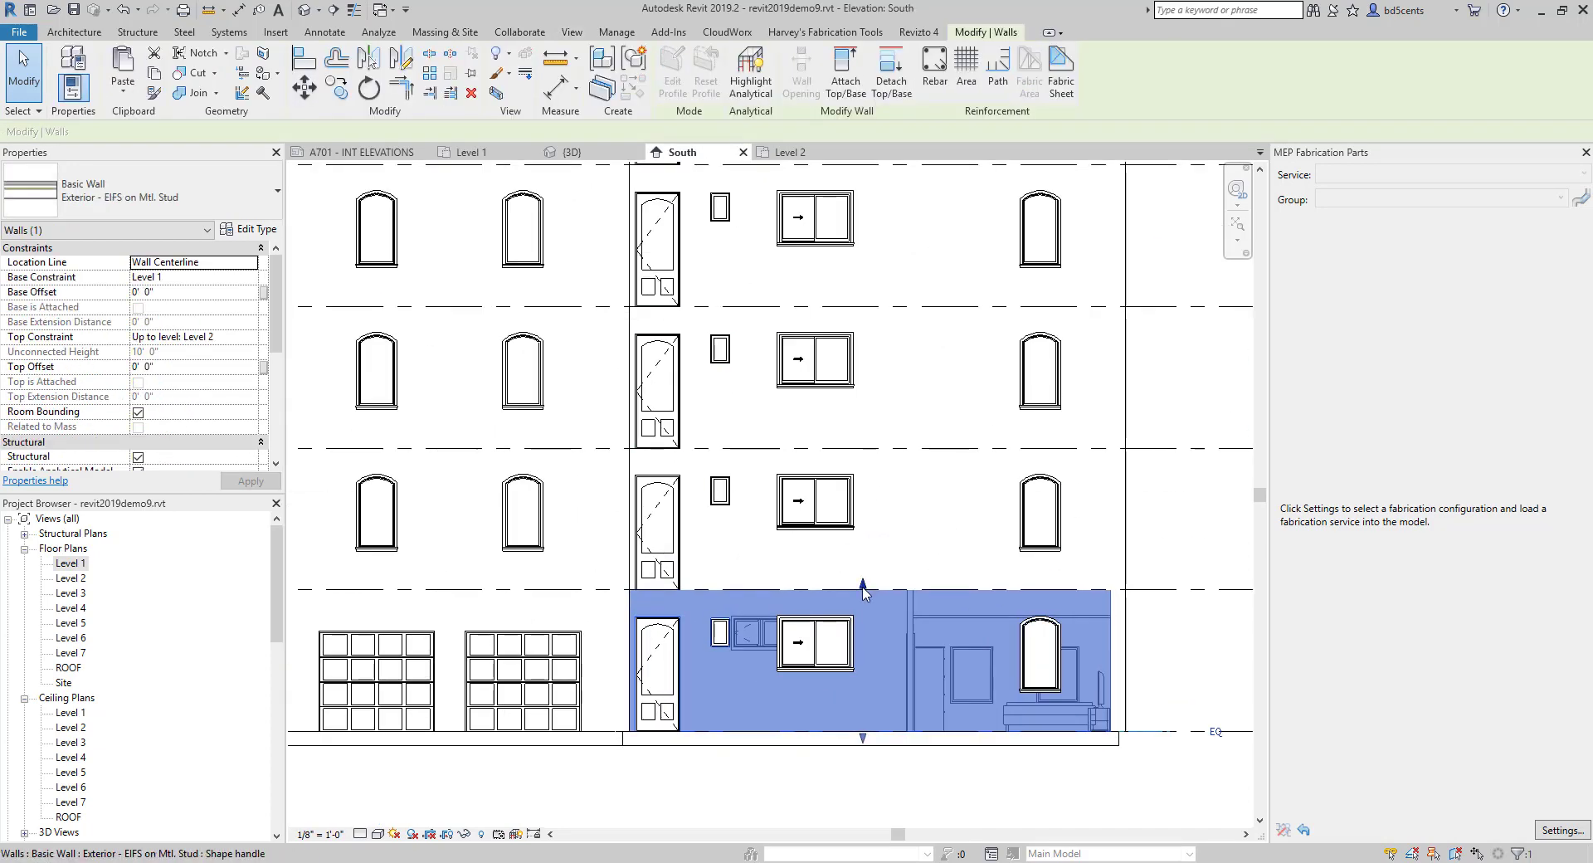
# Open the default 3D view and inspect the recessed south walls of Levels 1 and 2, leaving nothing selected.
pyautogui.click(573, 32)
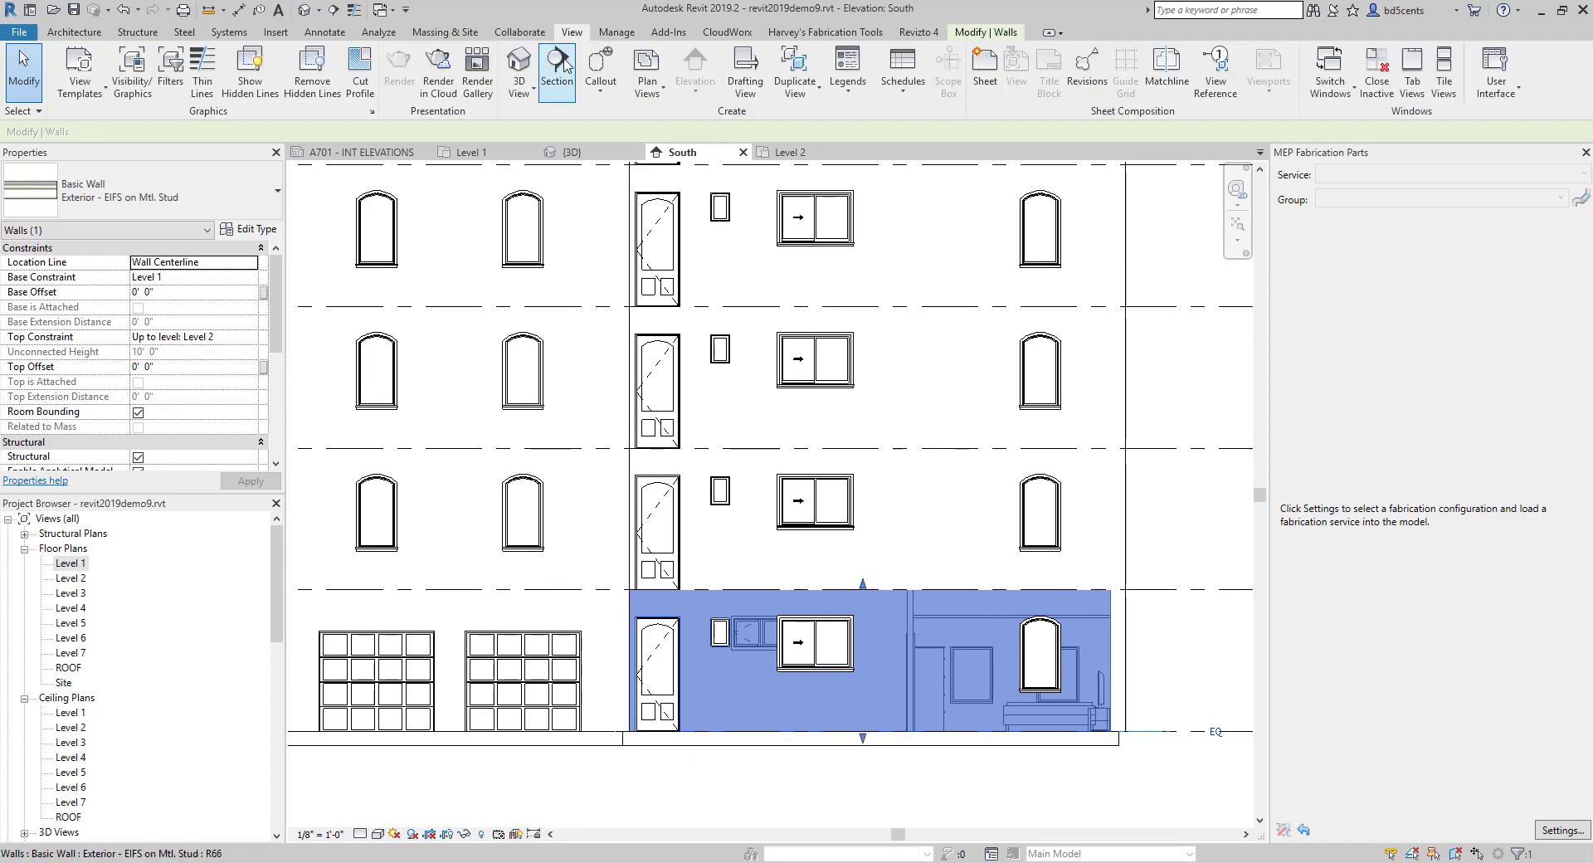
pyautogui.click(518, 64)
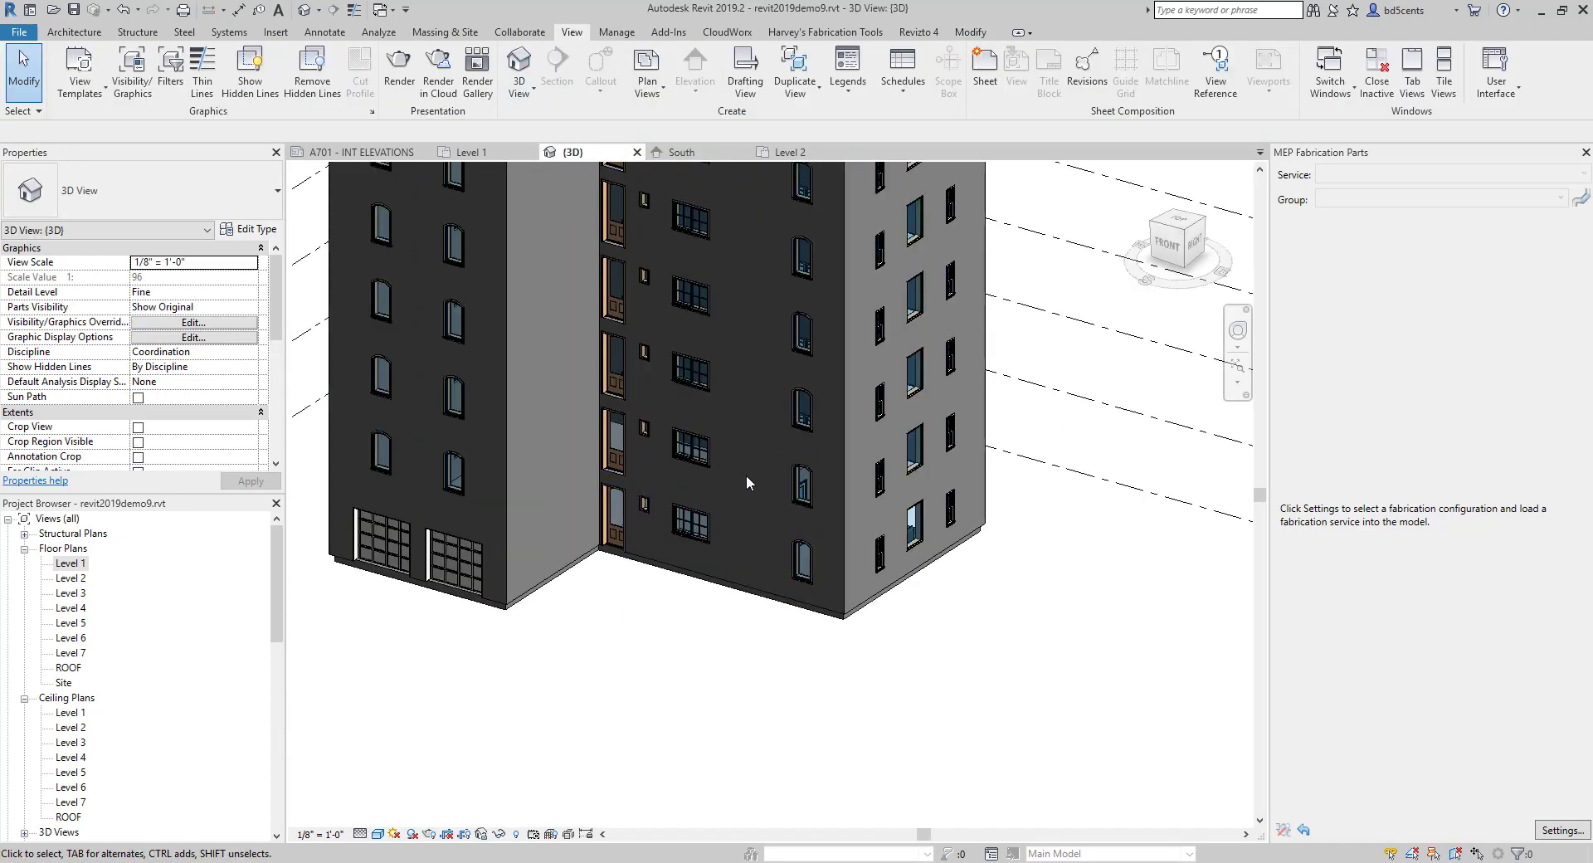
pyautogui.click(734, 510)
pyautogui.scroll(3, 734, 508)
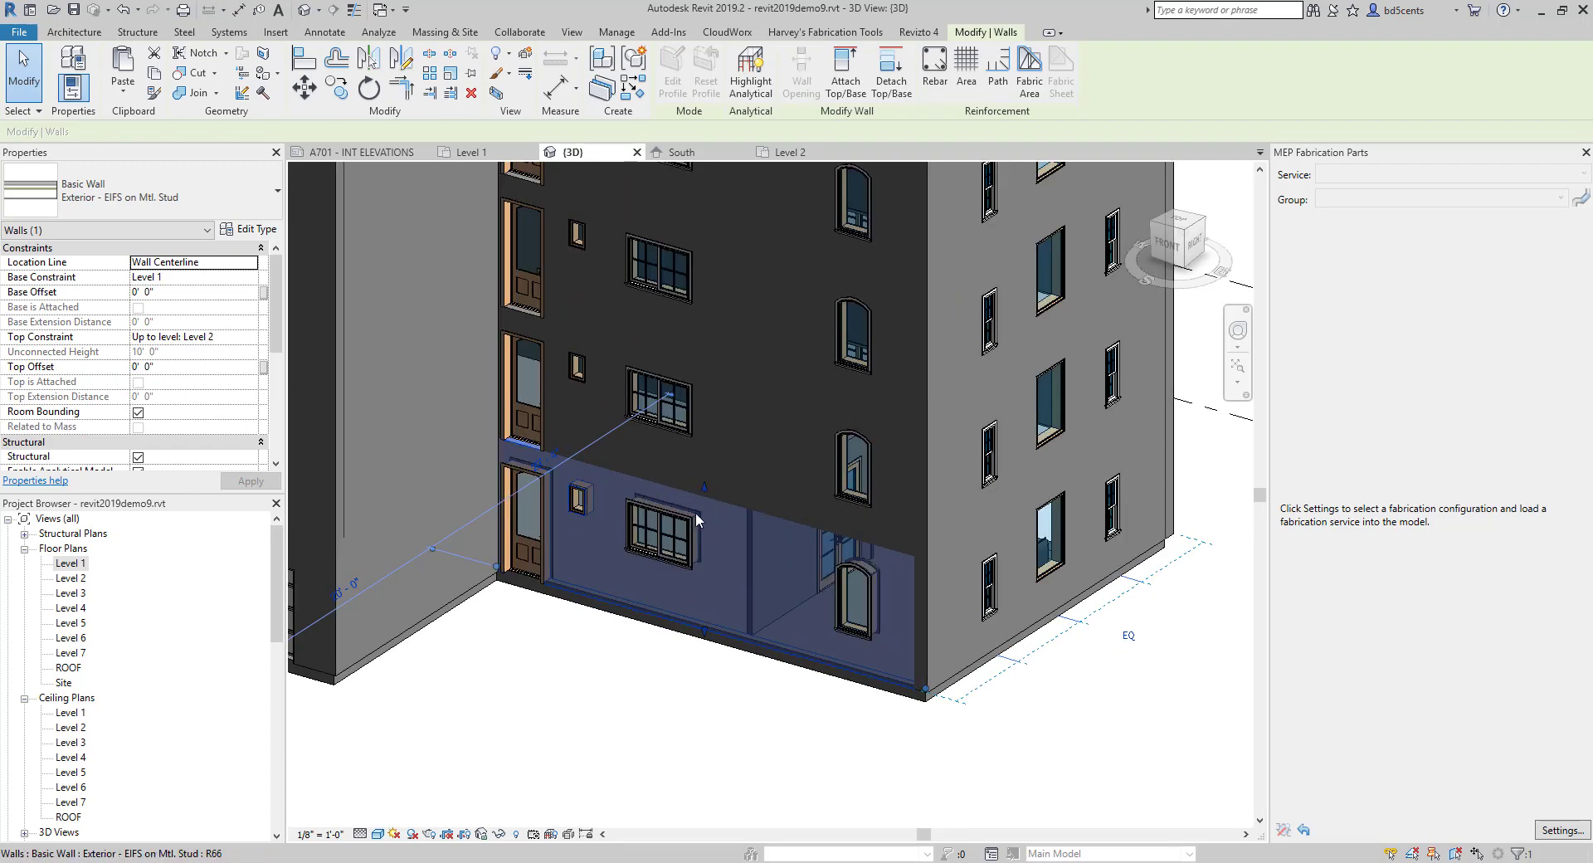
pyautogui.click(704, 490)
pyautogui.scroll(-3, 749, 498)
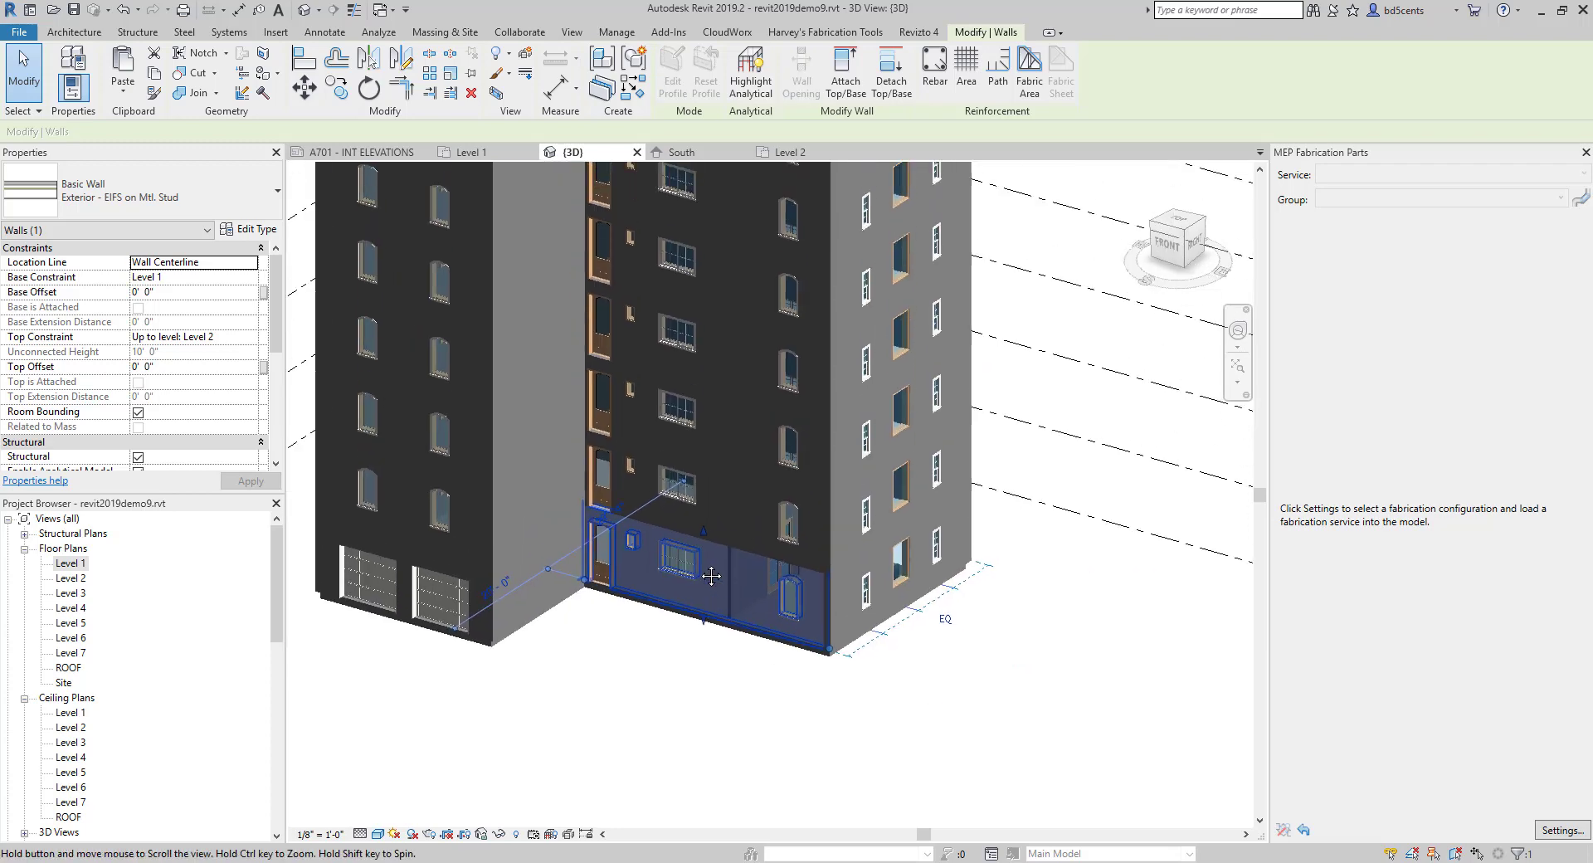
pyautogui.click(736, 448)
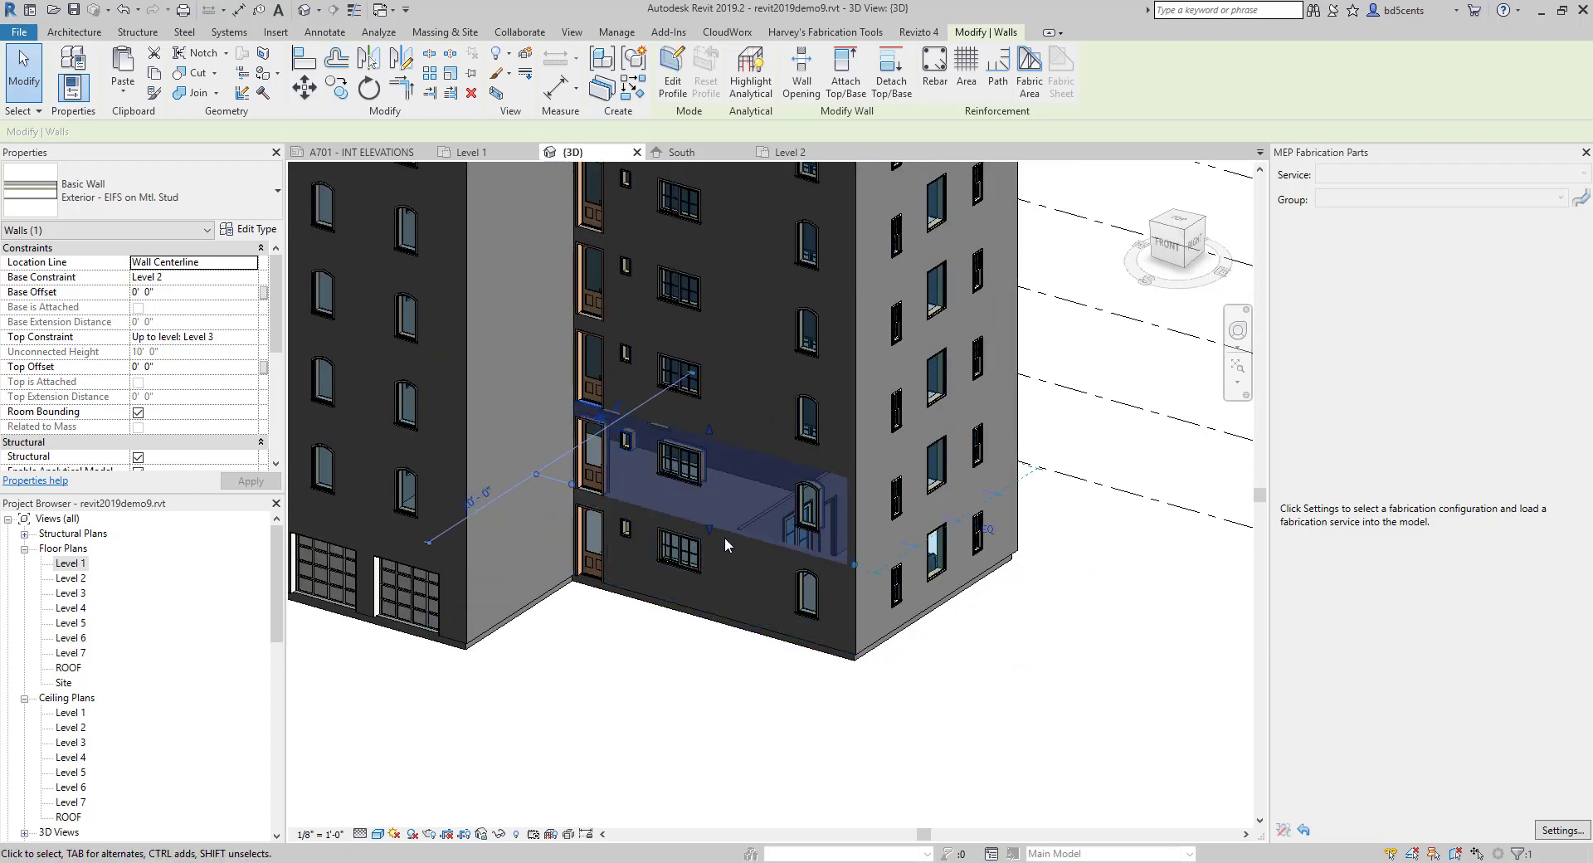
pyautogui.scroll(-2, 739, 515)
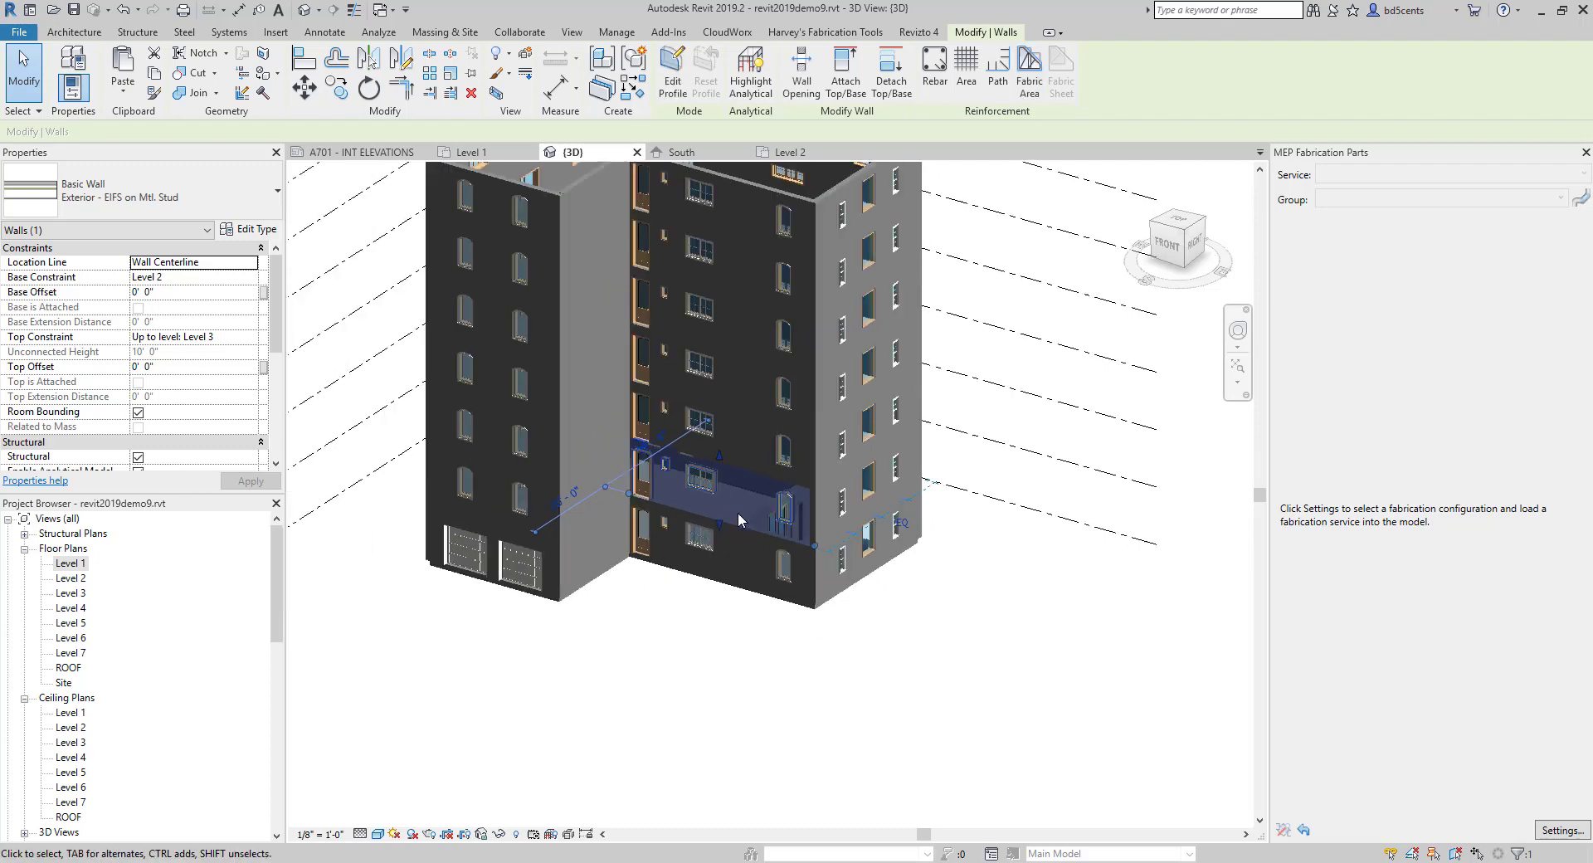
pyautogui.scroll(3, 730, 523)
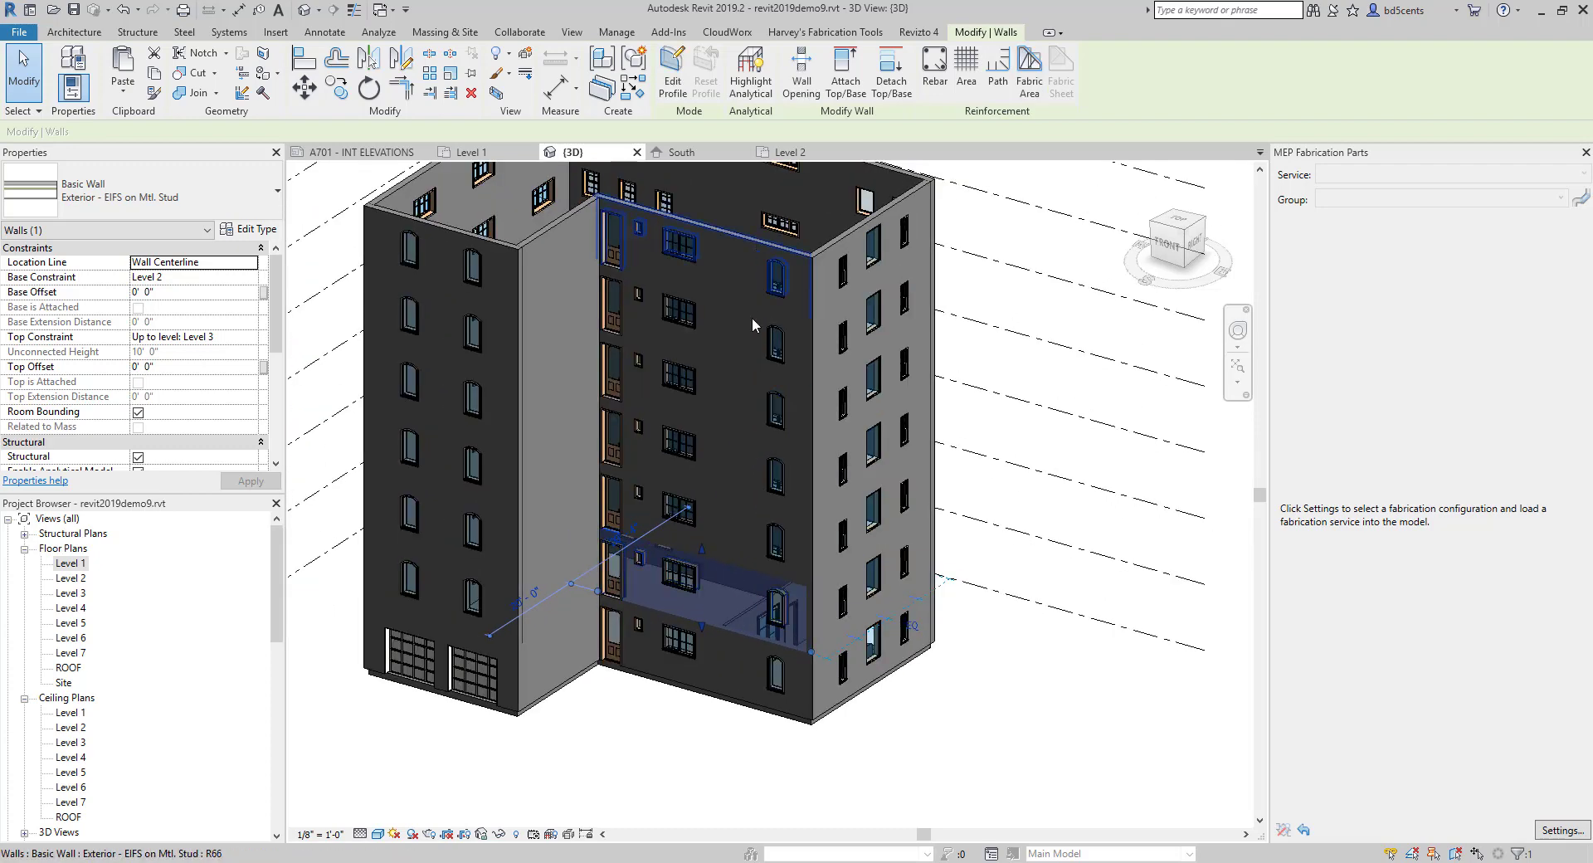
pyautogui.press('Escape')
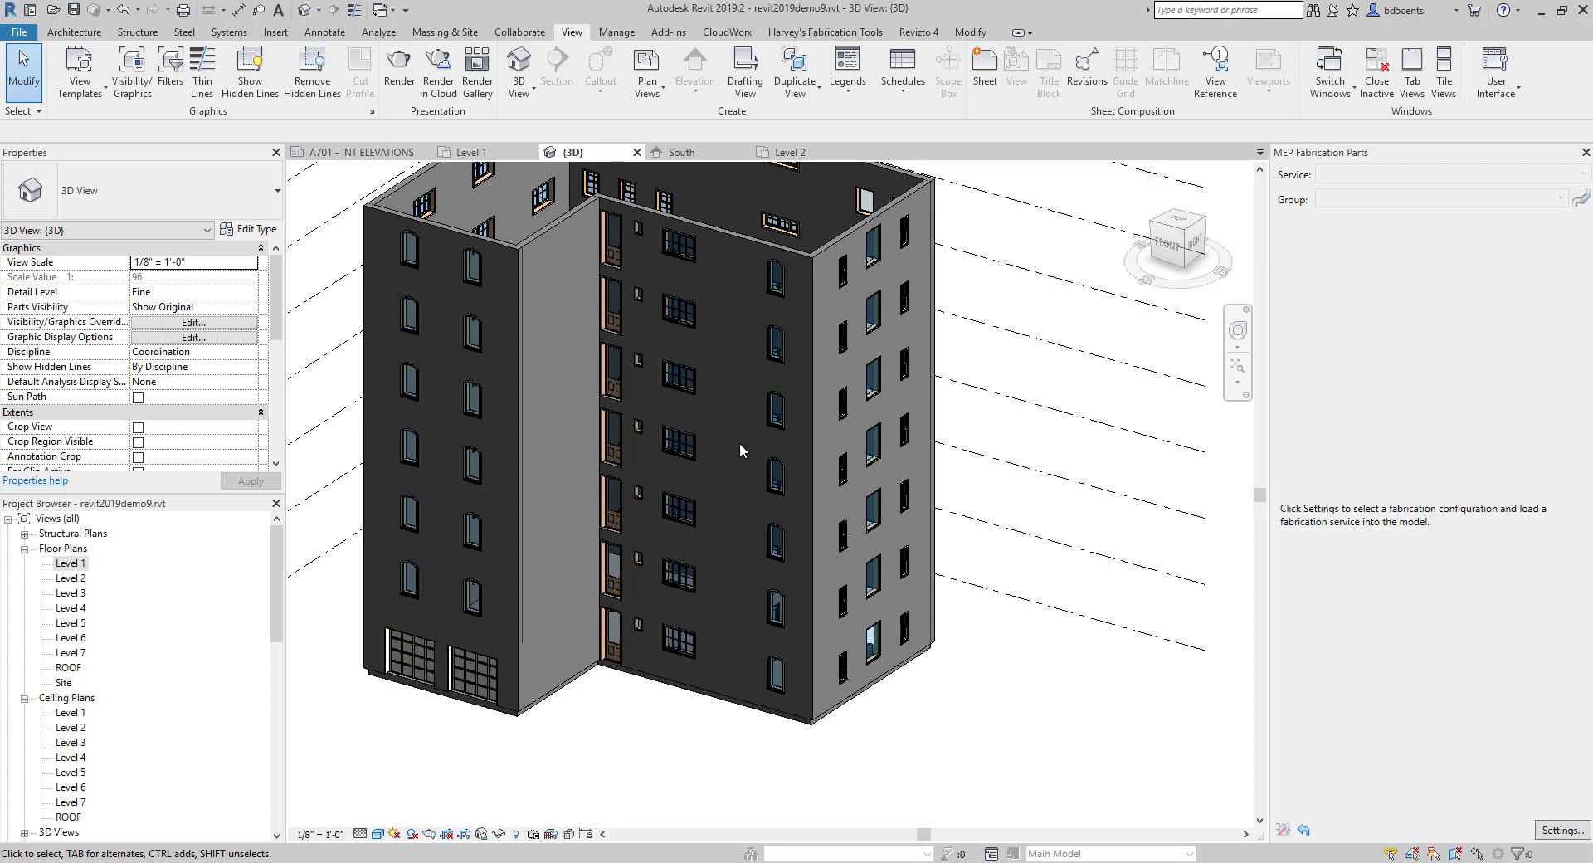
# Open sheet A501 - EXTERIOR ELEVATIONS and examine how its elevation viewports are placed.
pyautogui.scroll(-12, 180, 674)
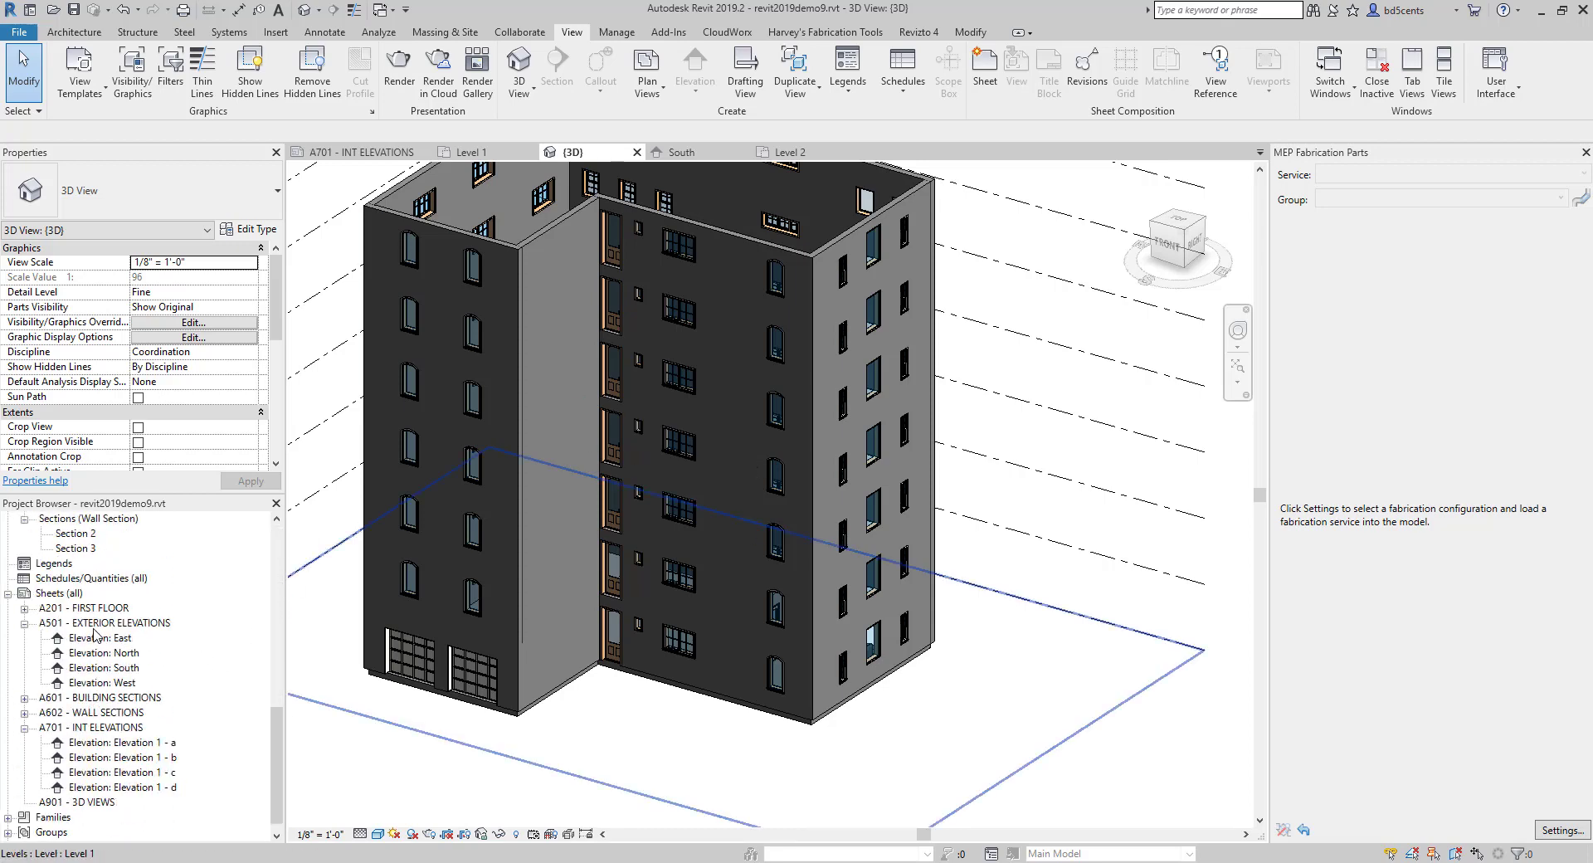
pyautogui.doubleClick(94, 623)
pyautogui.scroll(-4, 552, 614)
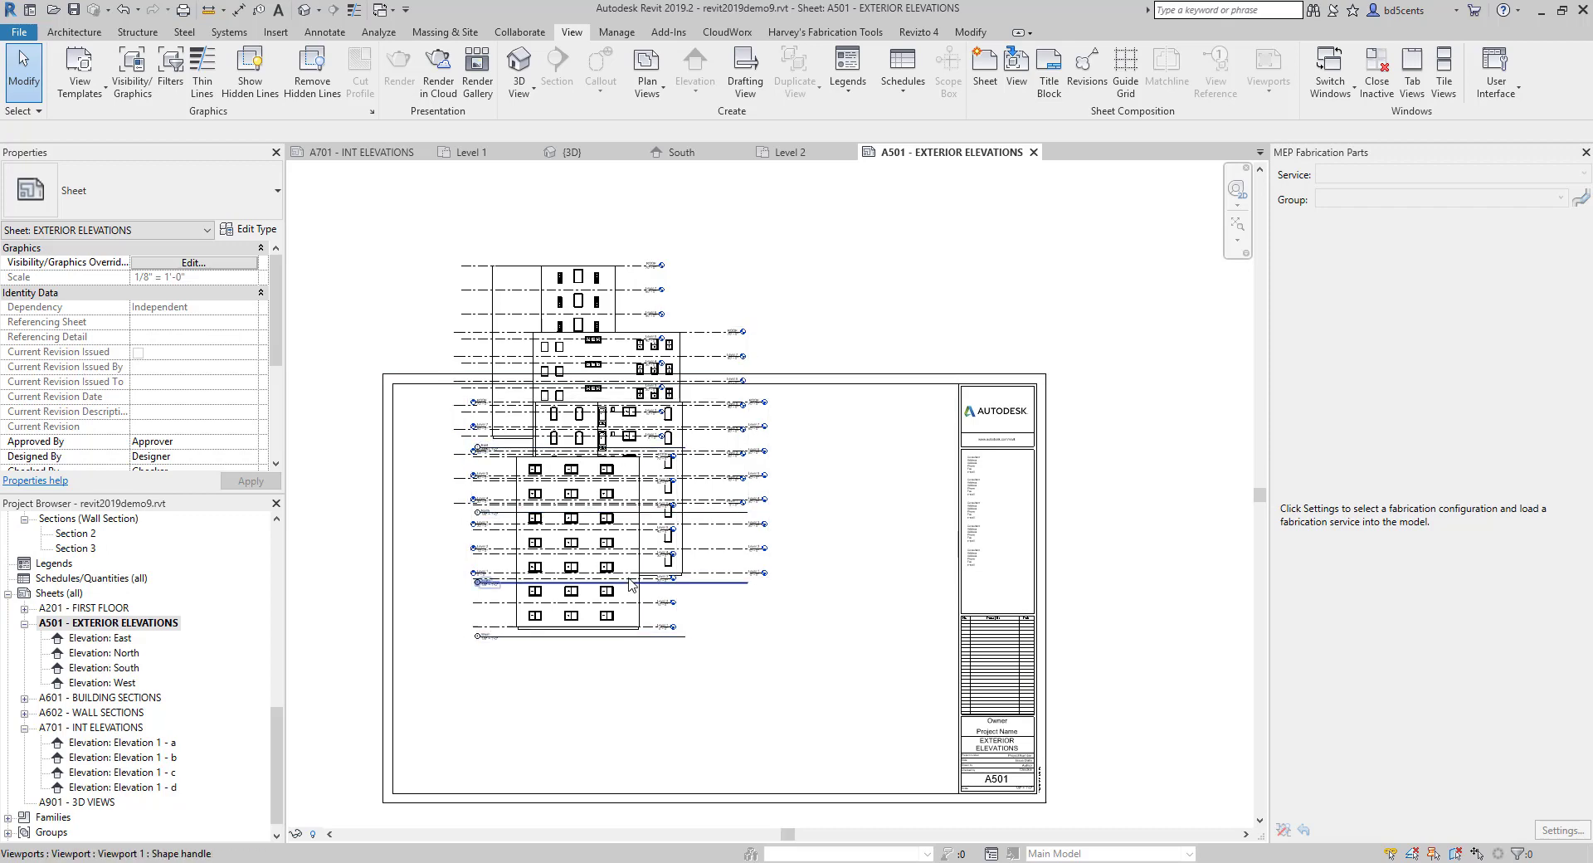
pyautogui.scroll(3, 585, 489)
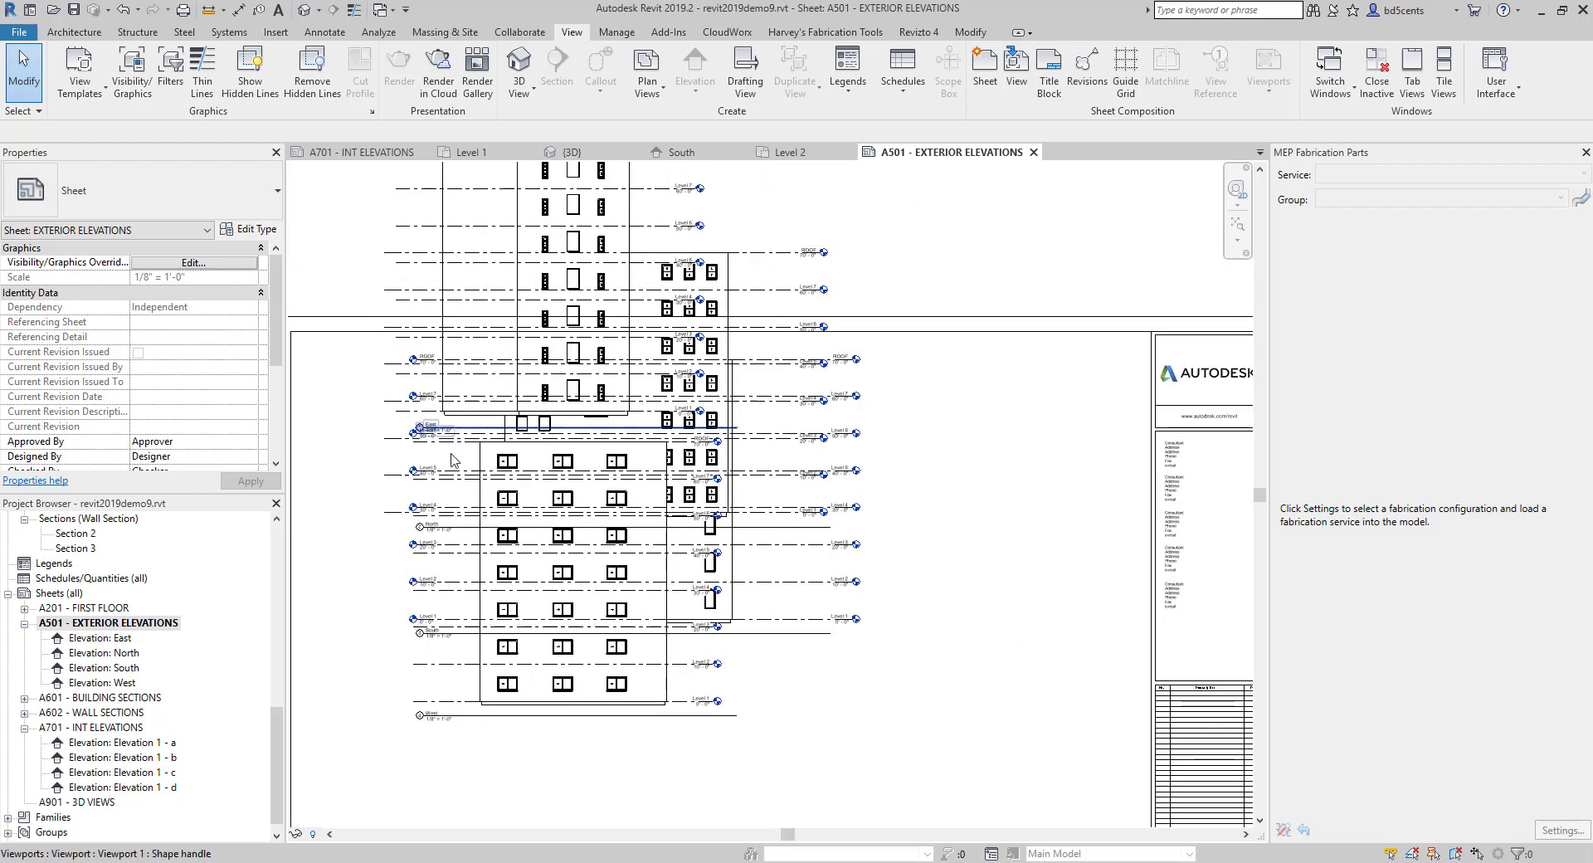
pyautogui.scroll(-3, 474, 696)
# Arrange the viewports two by two inside the title block: North and East in the upper row, South and West in the lower row.
pyautogui.moveTo(587, 694); pyautogui.dragTo(782, 799)
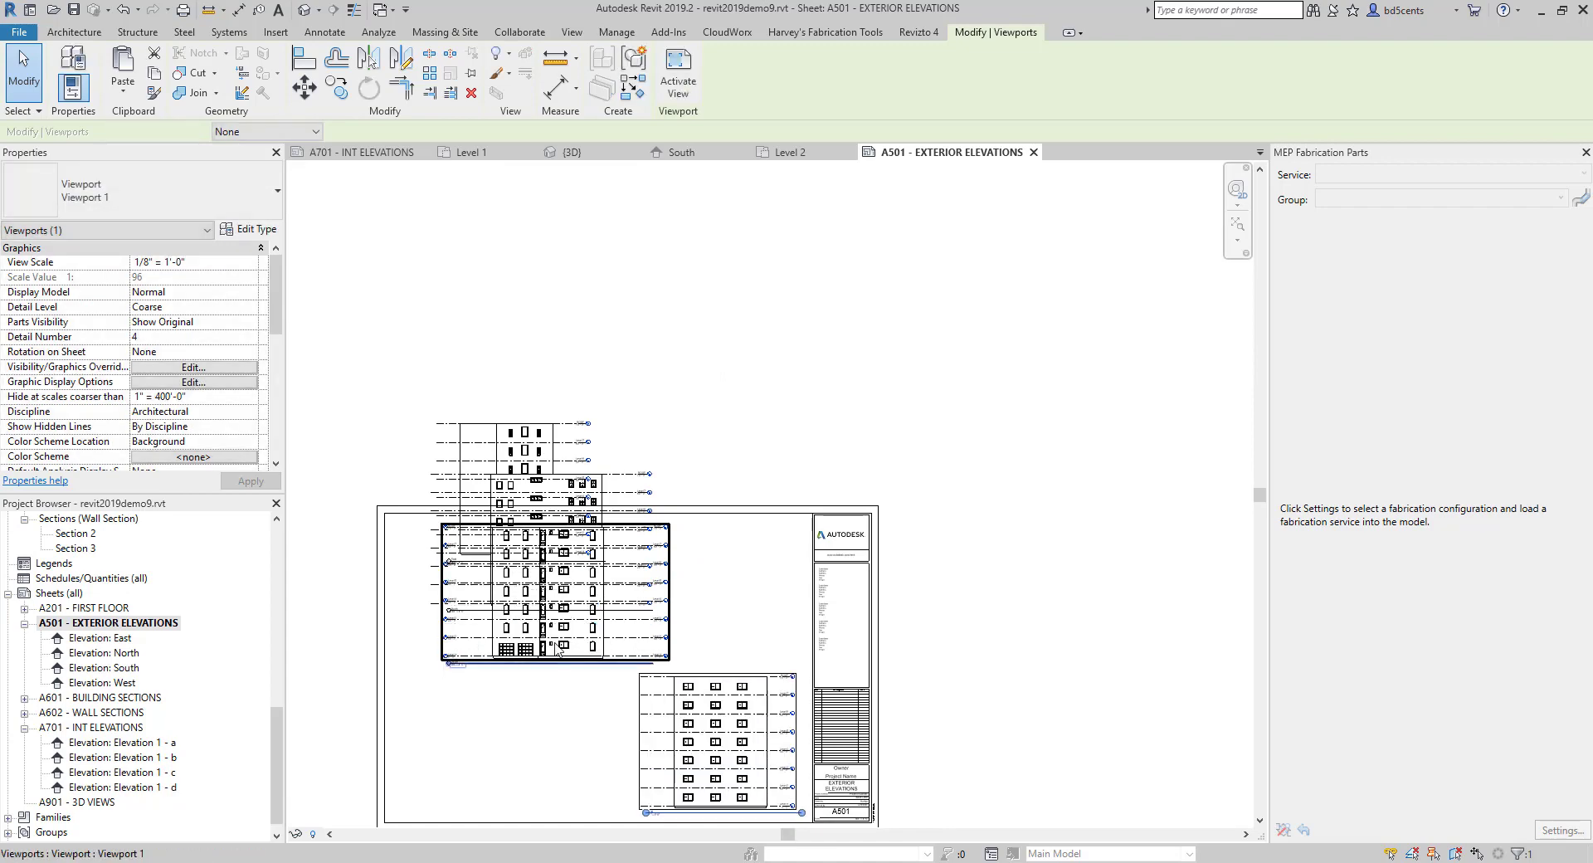
pyautogui.moveTo(556, 649); pyautogui.dragTo(514, 799)
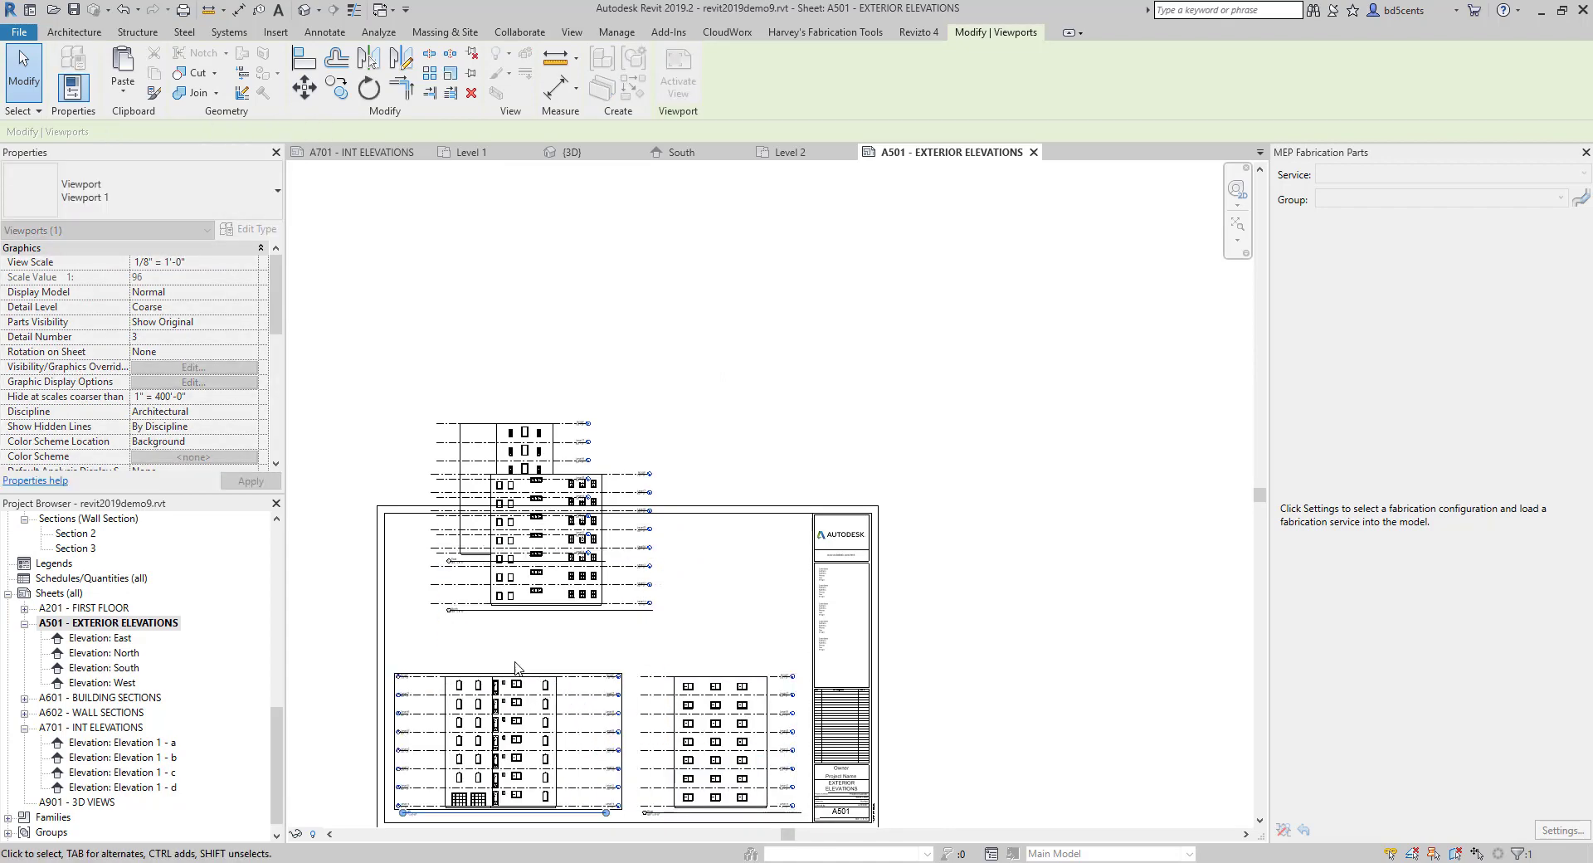
pyautogui.click(577, 572)
pyautogui.moveTo(578, 571); pyautogui.dragTo(529, 616)
pyautogui.click(539, 476)
pyautogui.moveTo(539, 476); pyautogui.dragTo(731, 577)
pyautogui.click(637, 511)
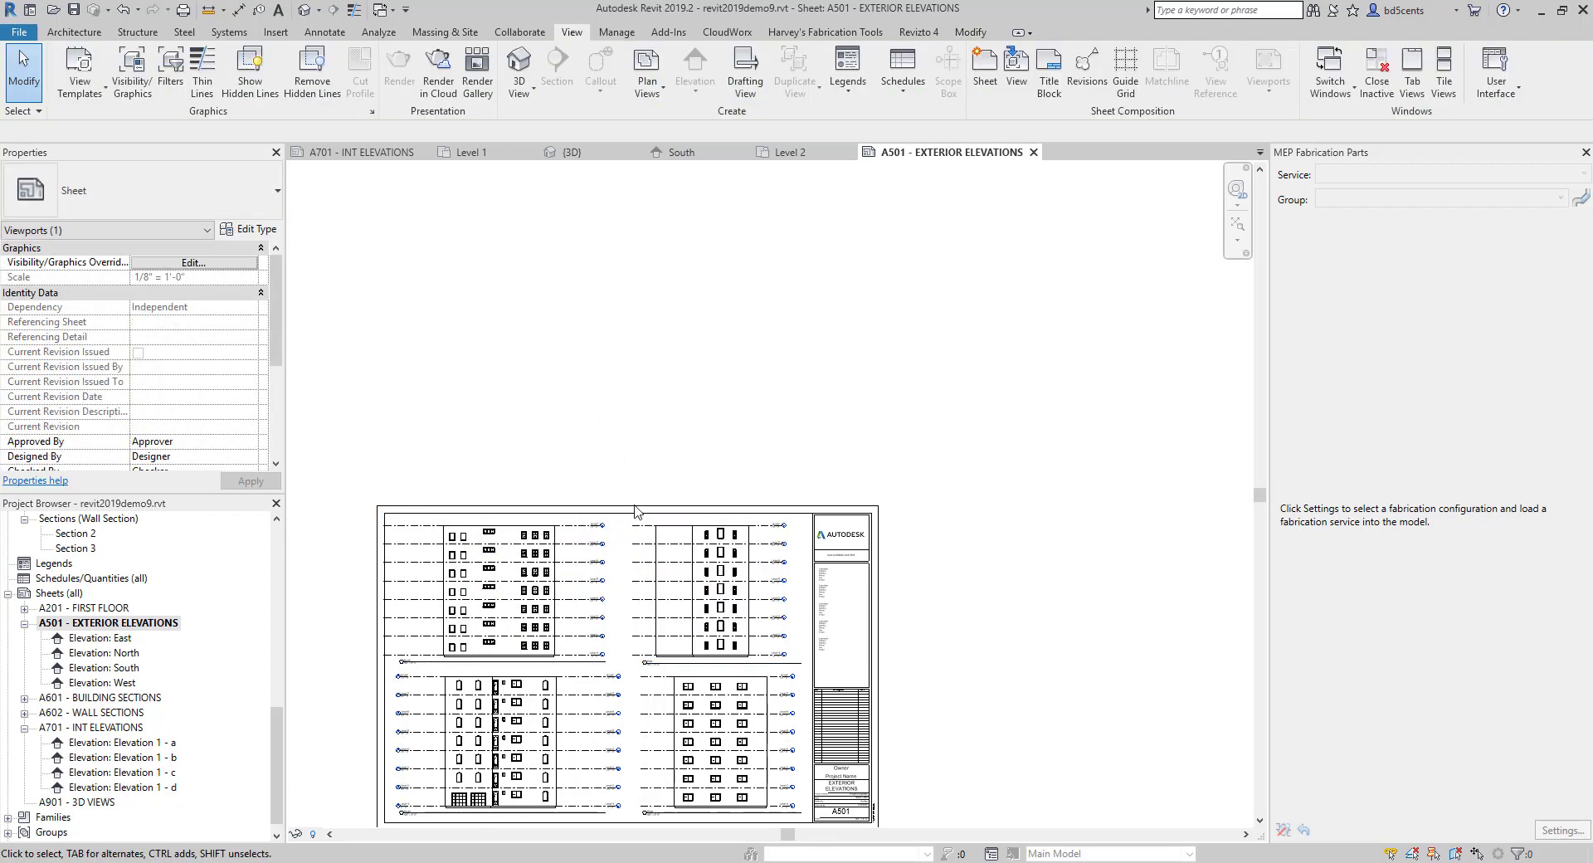
pyautogui.moveTo(568, 573); pyautogui.dragTo(582, 402, button='middle')
pyautogui.scroll(-1, 524, 490)
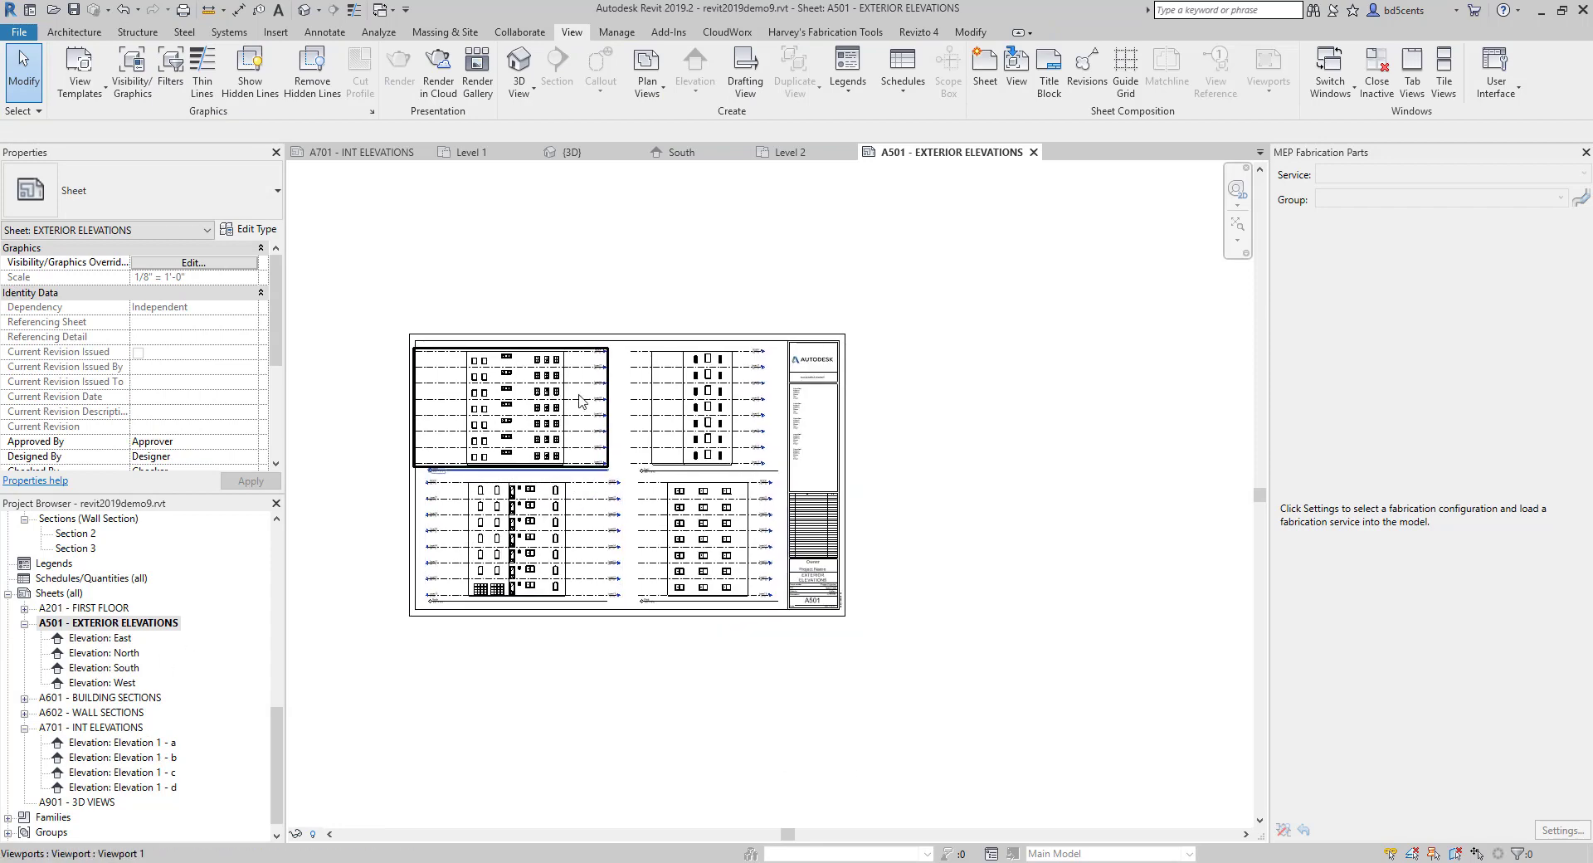
# Examine how the four elevation viewports fit inside the title block on sheet A501.
pyautogui.scroll(3, 507, 489)
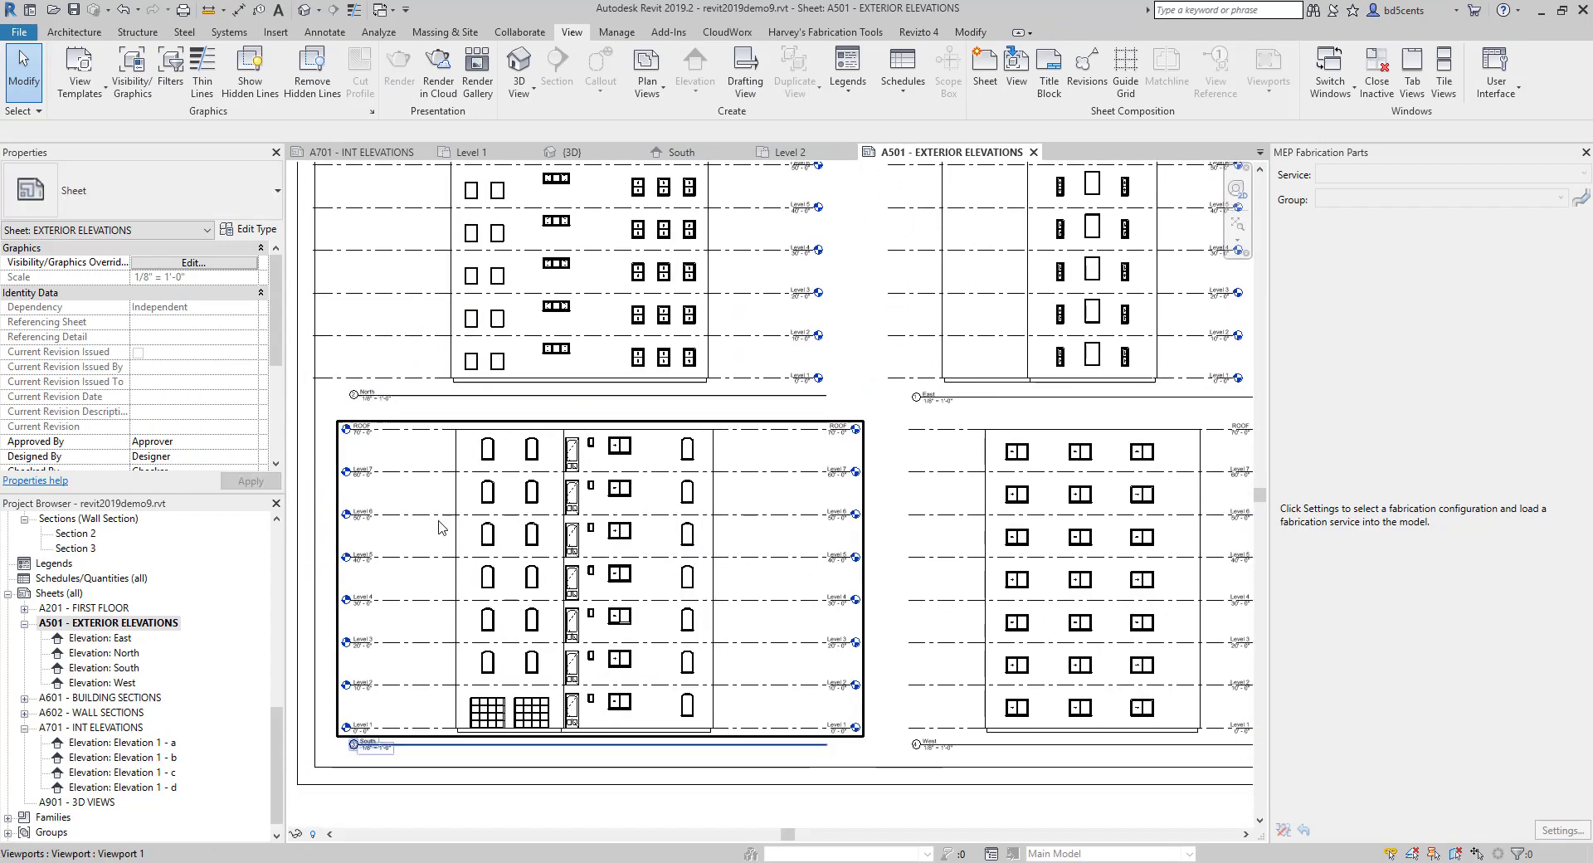
pyautogui.scroll(-3, 1031, 451)
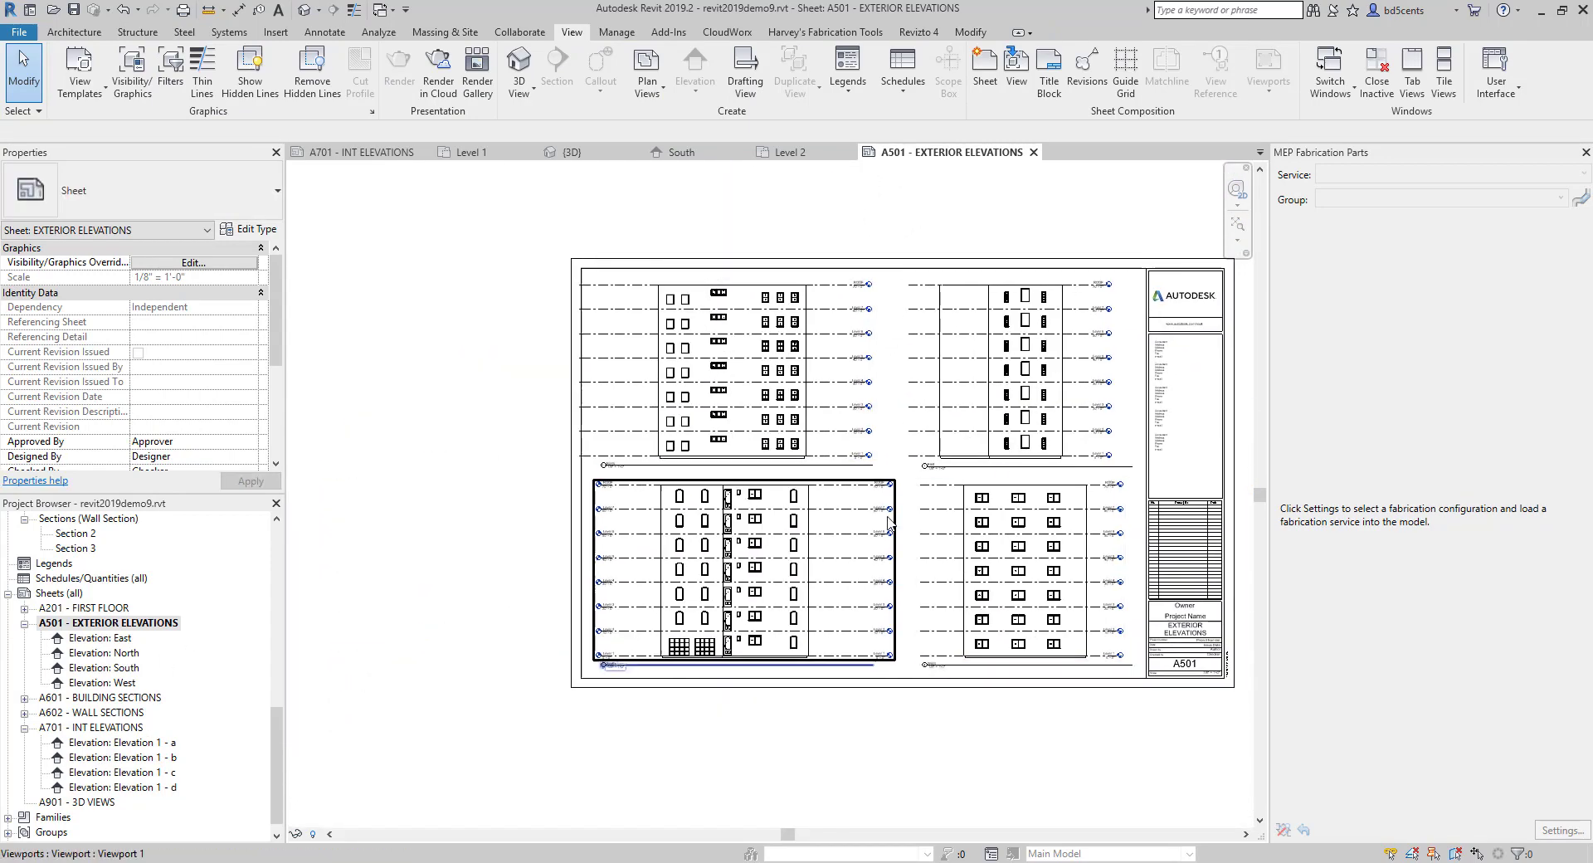
pyautogui.moveTo(862, 394); pyautogui.dragTo(814, 410, button='middle')
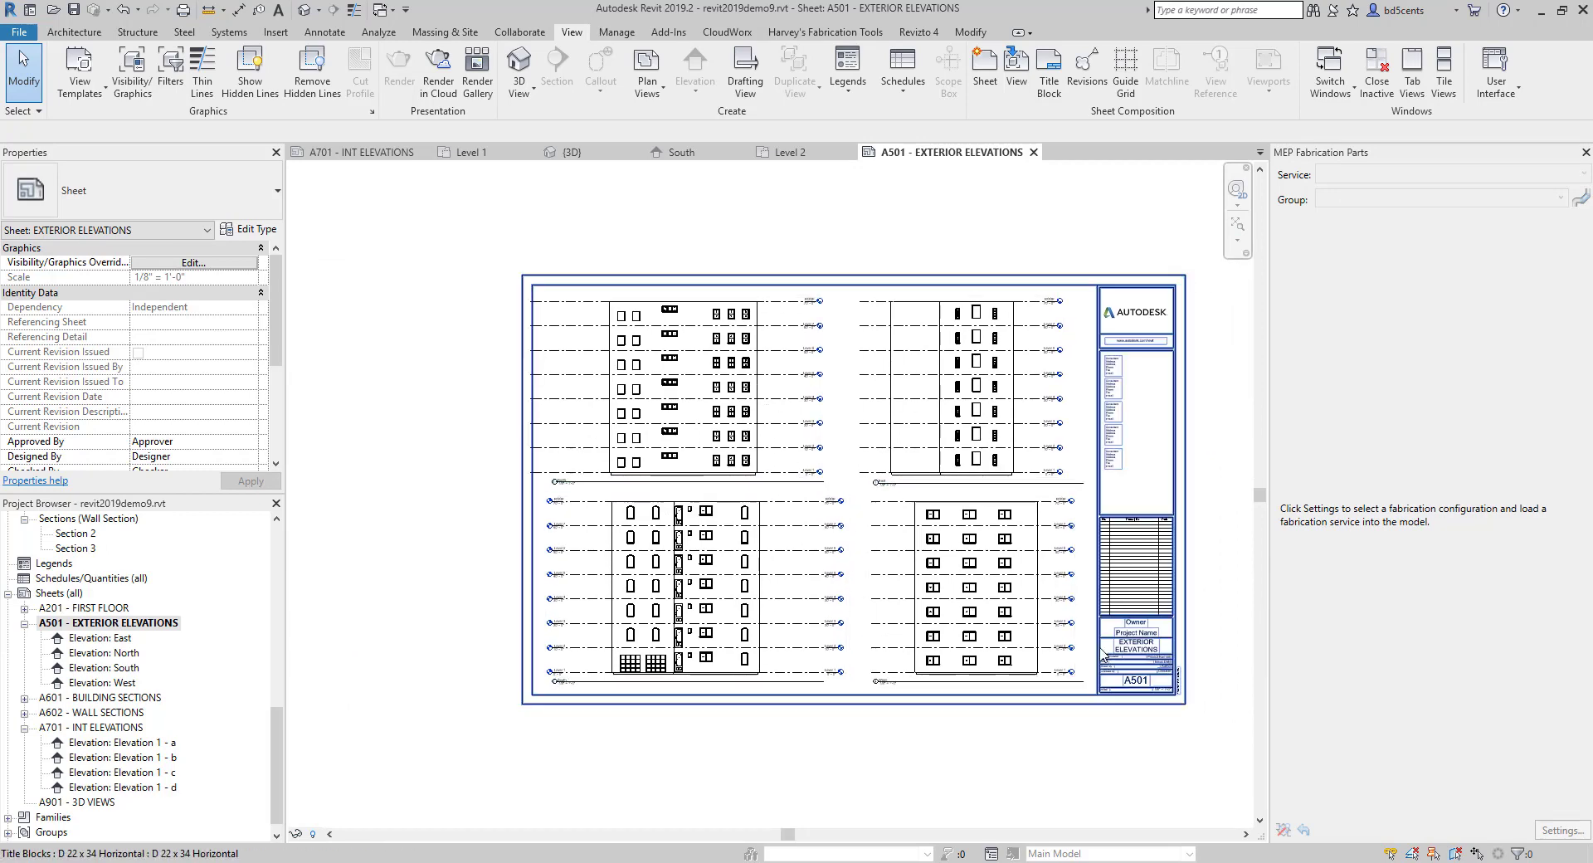
pyautogui.click(758, 419)
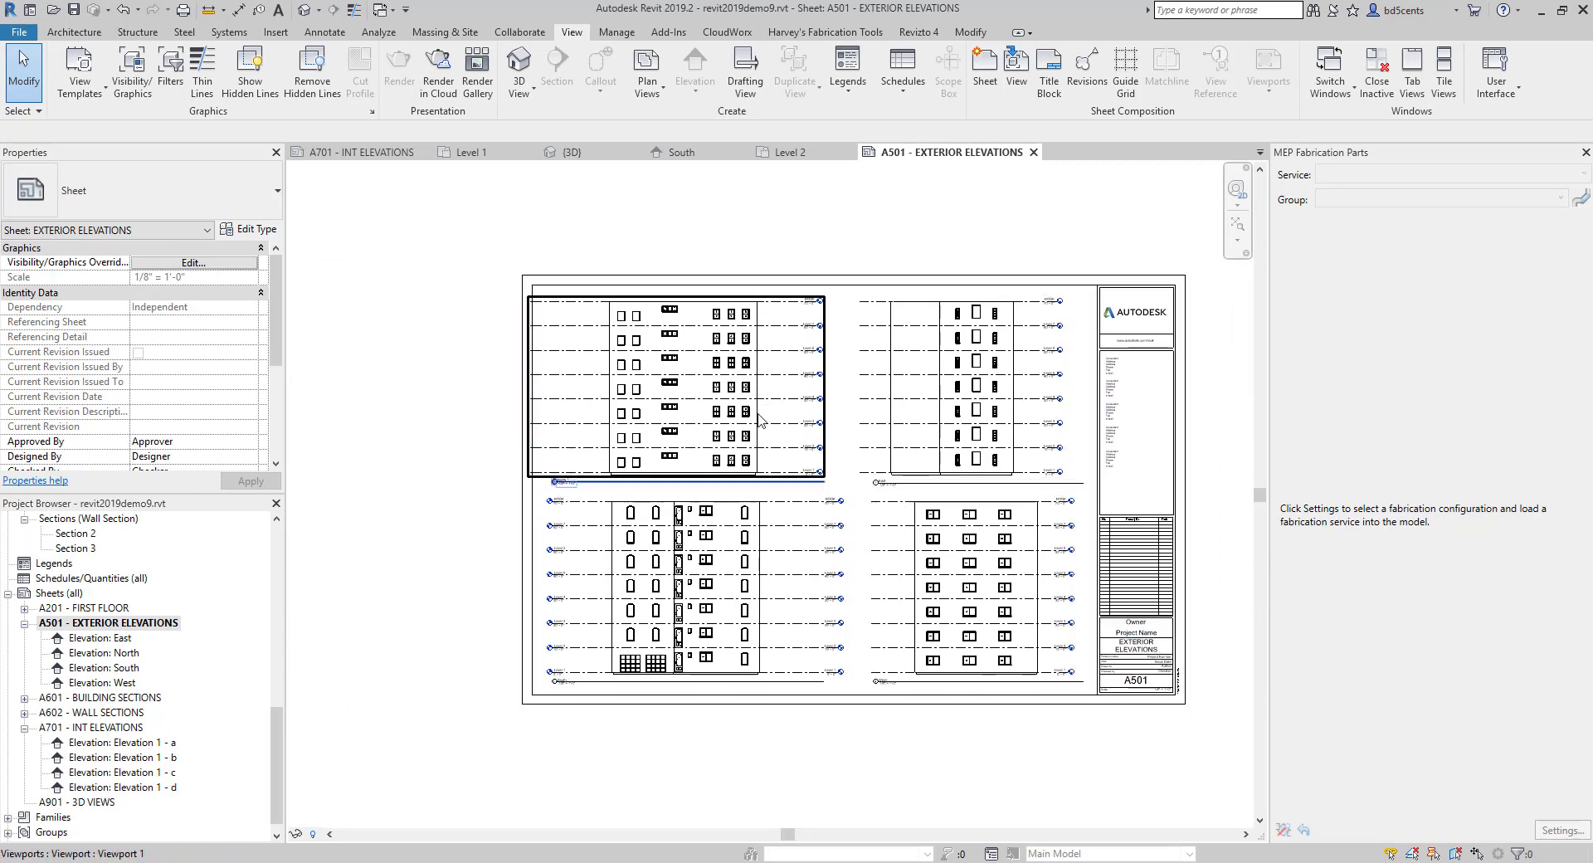
pyautogui.click(605, 604)
pyautogui.click(917, 448)
pyautogui.click(912, 524)
pyautogui.click(480, 420)
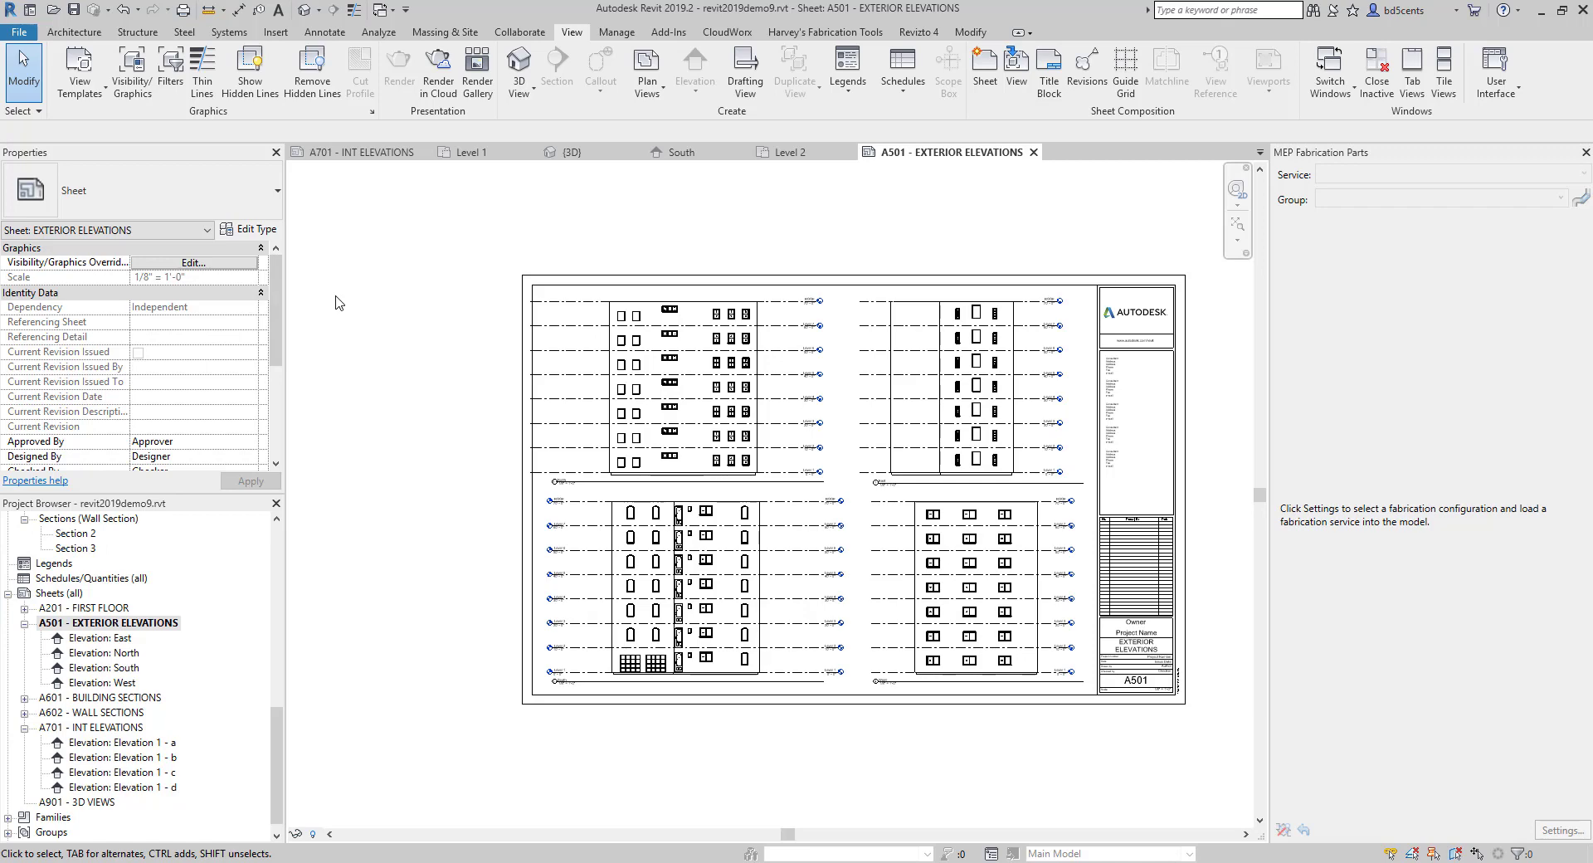
pyautogui.scroll(3, 579, 525)
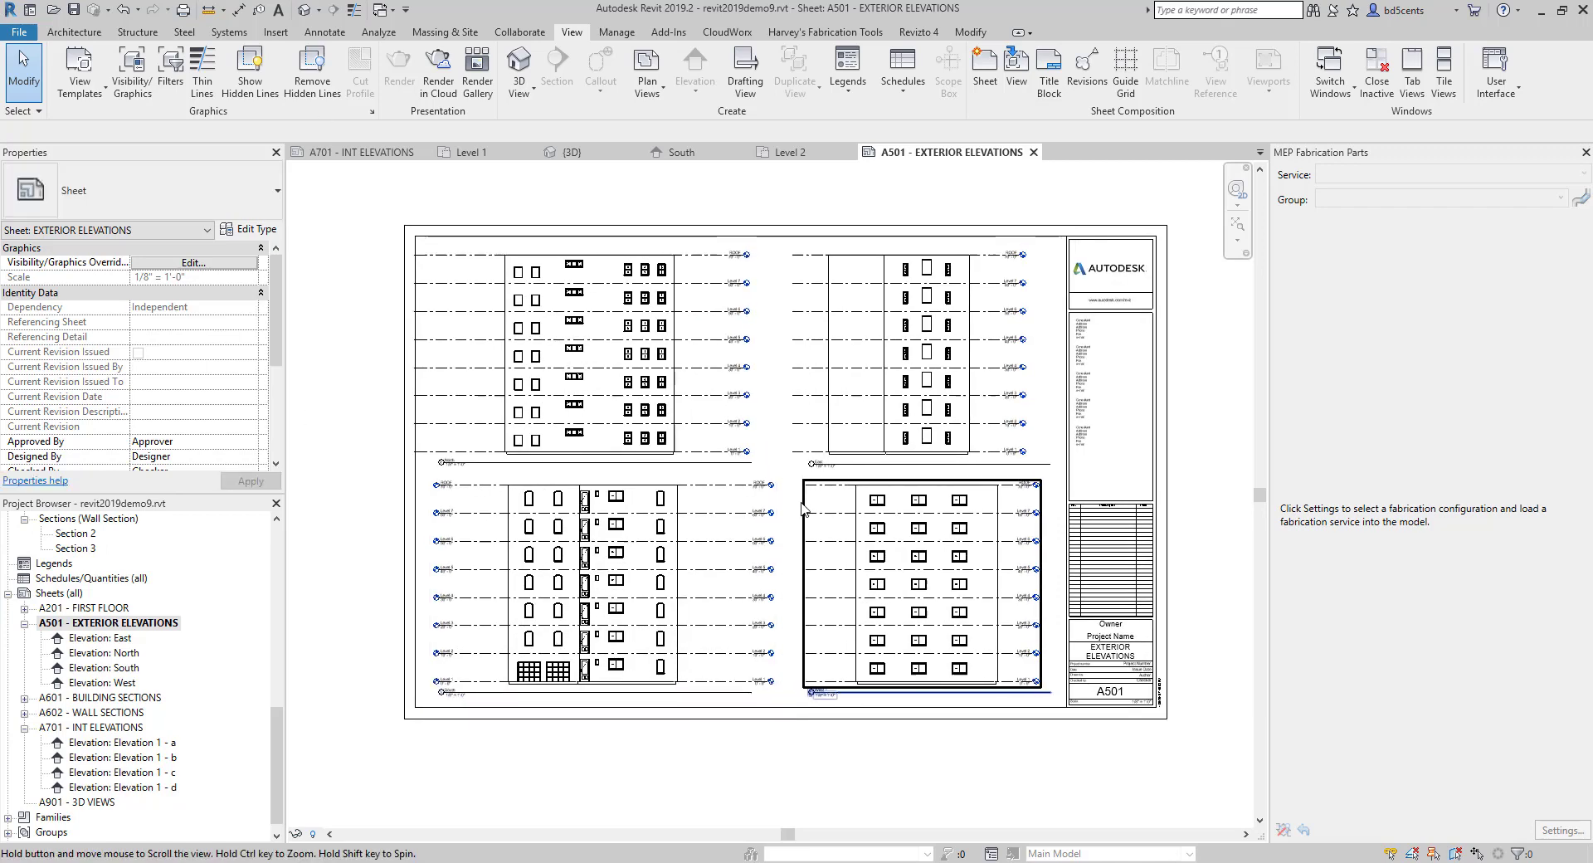
pyautogui.scroll(2, 697, 386)
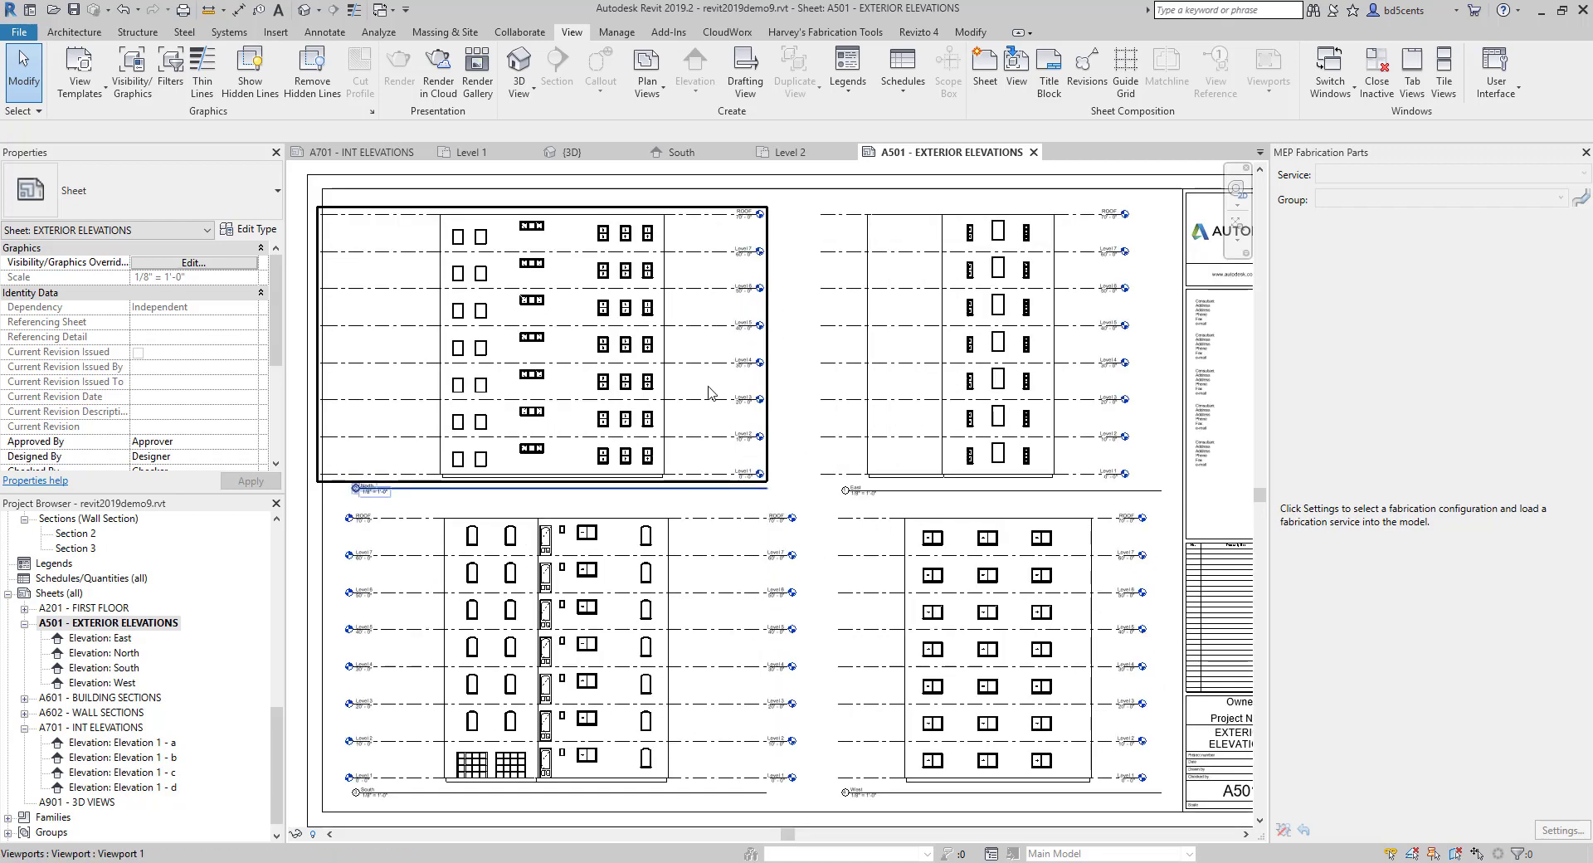
# Delete the East and West viewports from the sheet and move the South viewport up beside the North one.
pyautogui.click(929, 466)
pyautogui.press('Delete')
pyautogui.click(936, 608)
pyautogui.press('Delete')
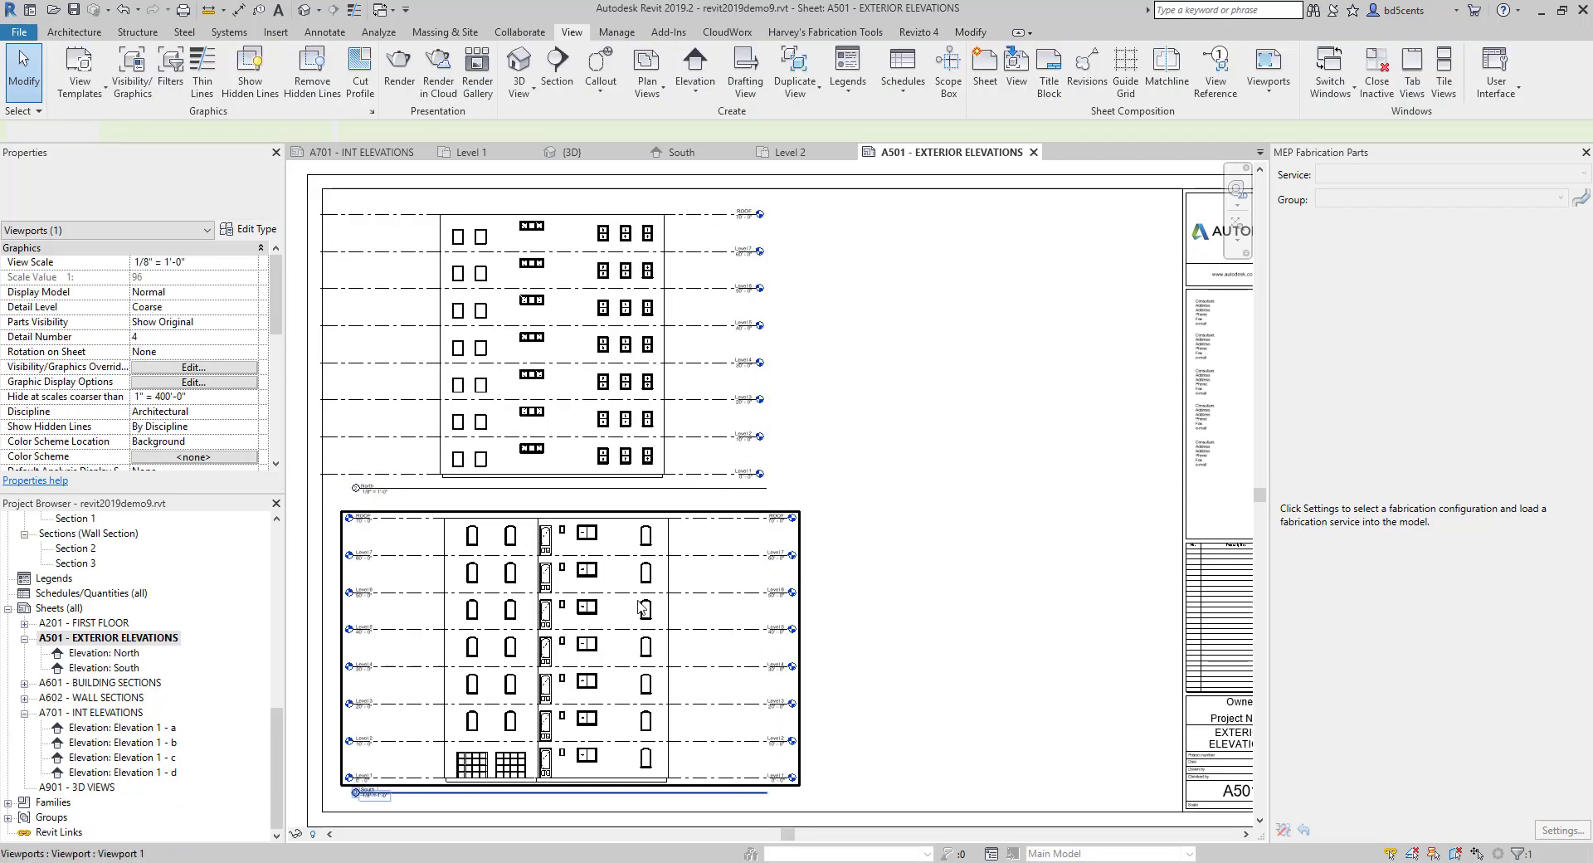
pyautogui.moveTo(667, 572); pyautogui.dragTo(1072, 283)
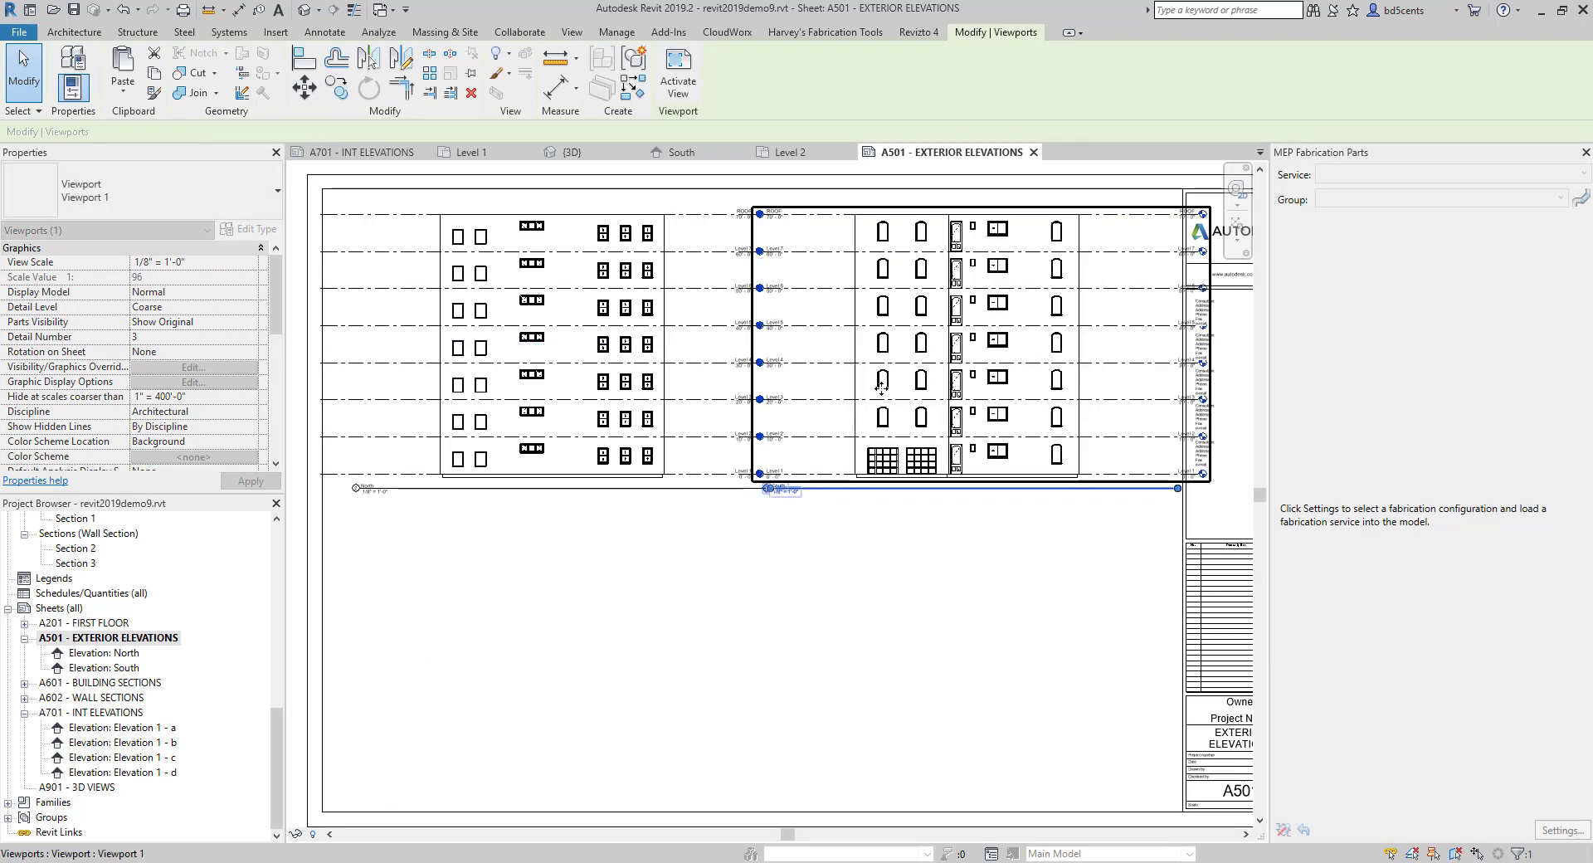
# Activate the North viewport, pull the level heads between the two elevations closer to the building, and deactivate the view.
pyautogui.scroll(-1, 844, 395)
pyautogui.click(764, 395)
pyautogui.rightClick(731, 356)
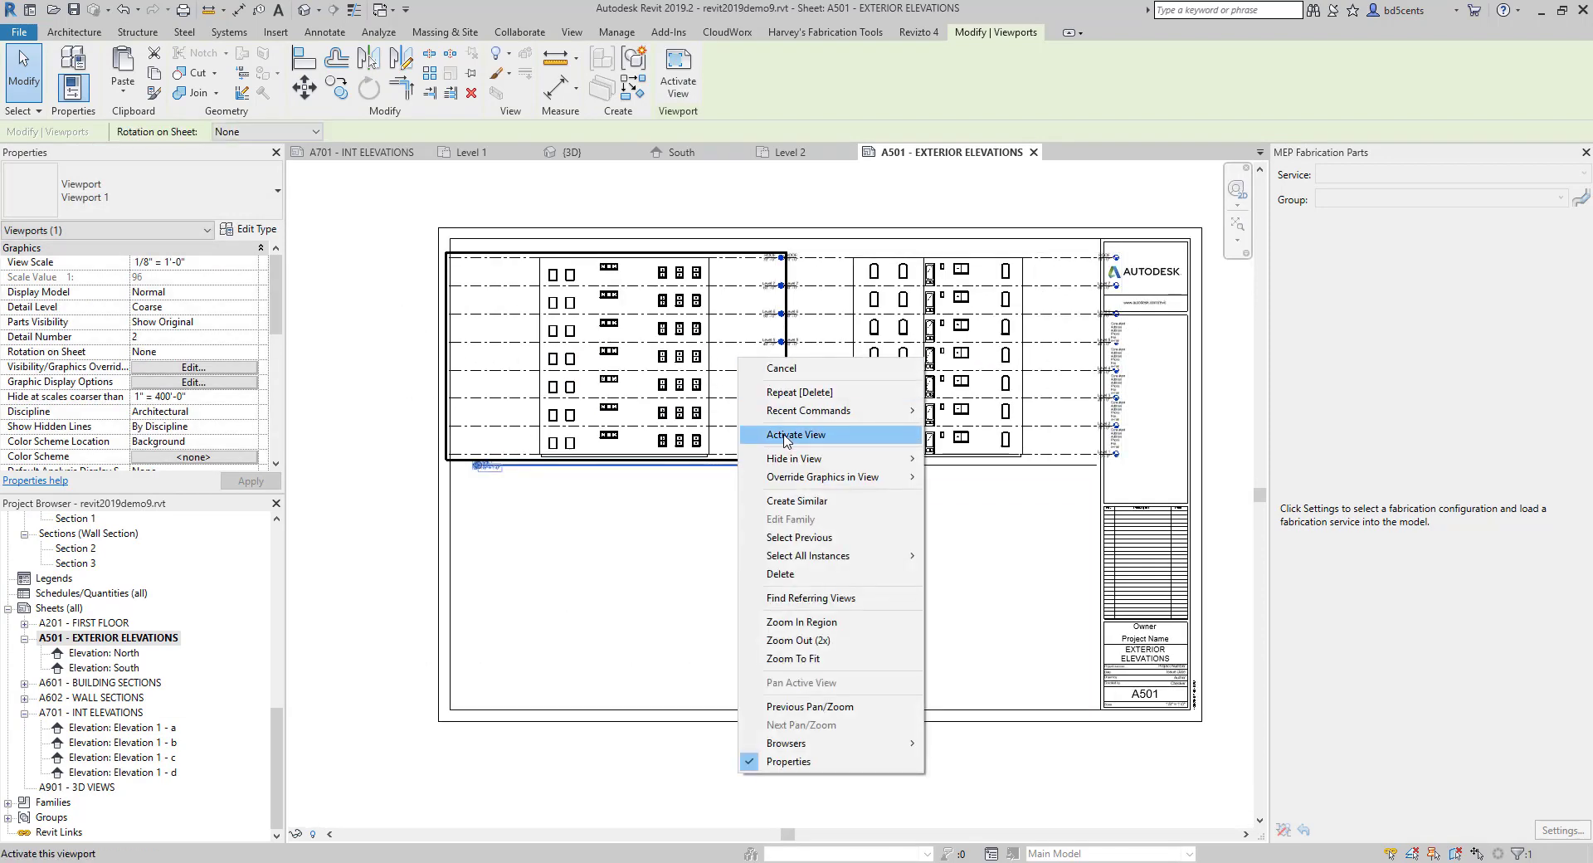
pyautogui.click(785, 427)
pyautogui.click(751, 286)
pyautogui.scroll(4, 762, 289)
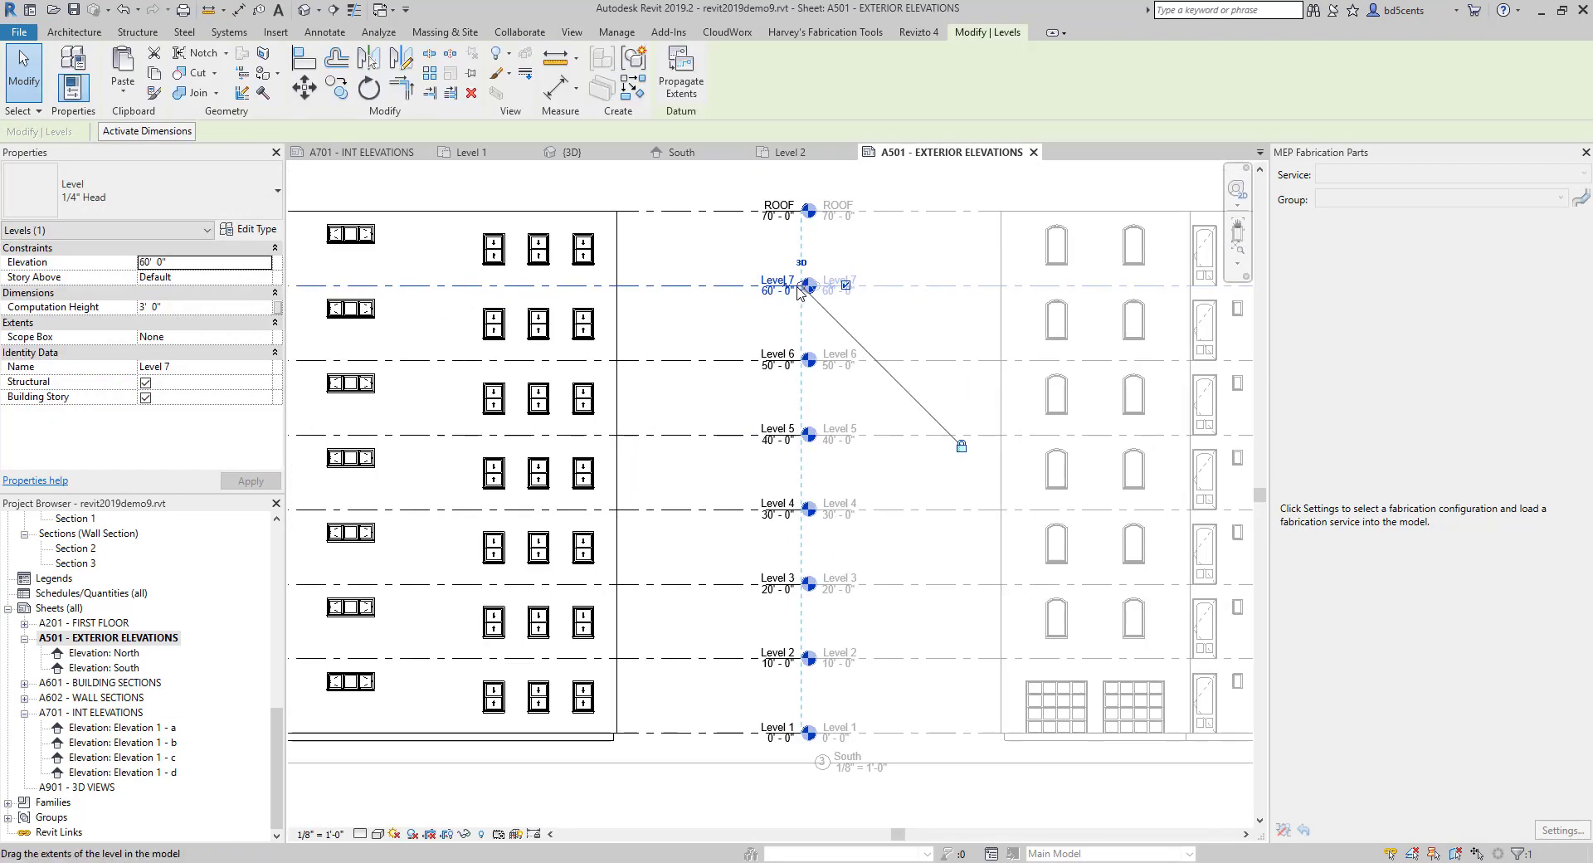
pyautogui.moveTo(745, 285); pyautogui.dragTo(683, 282)
pyautogui.scroll(-3, 708, 324)
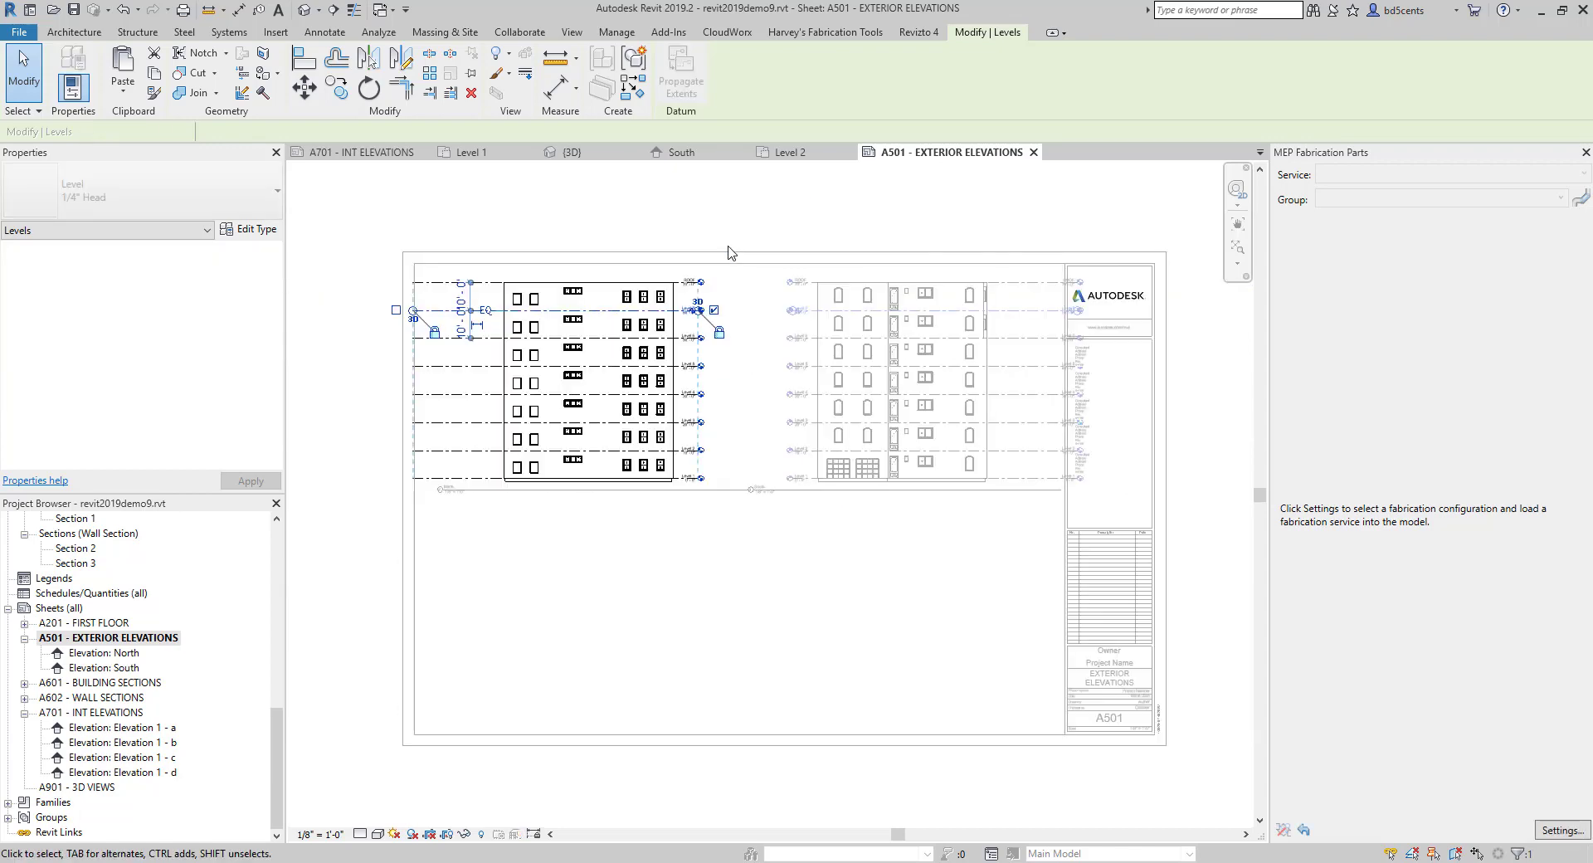
pyautogui.click(730, 241)
pyautogui.rightClick(730, 239)
pyautogui.click(792, 314)
# Nudge the North viewport inside the title block border and shorten its title line to the viewport's width.
pyautogui.click(685, 367)
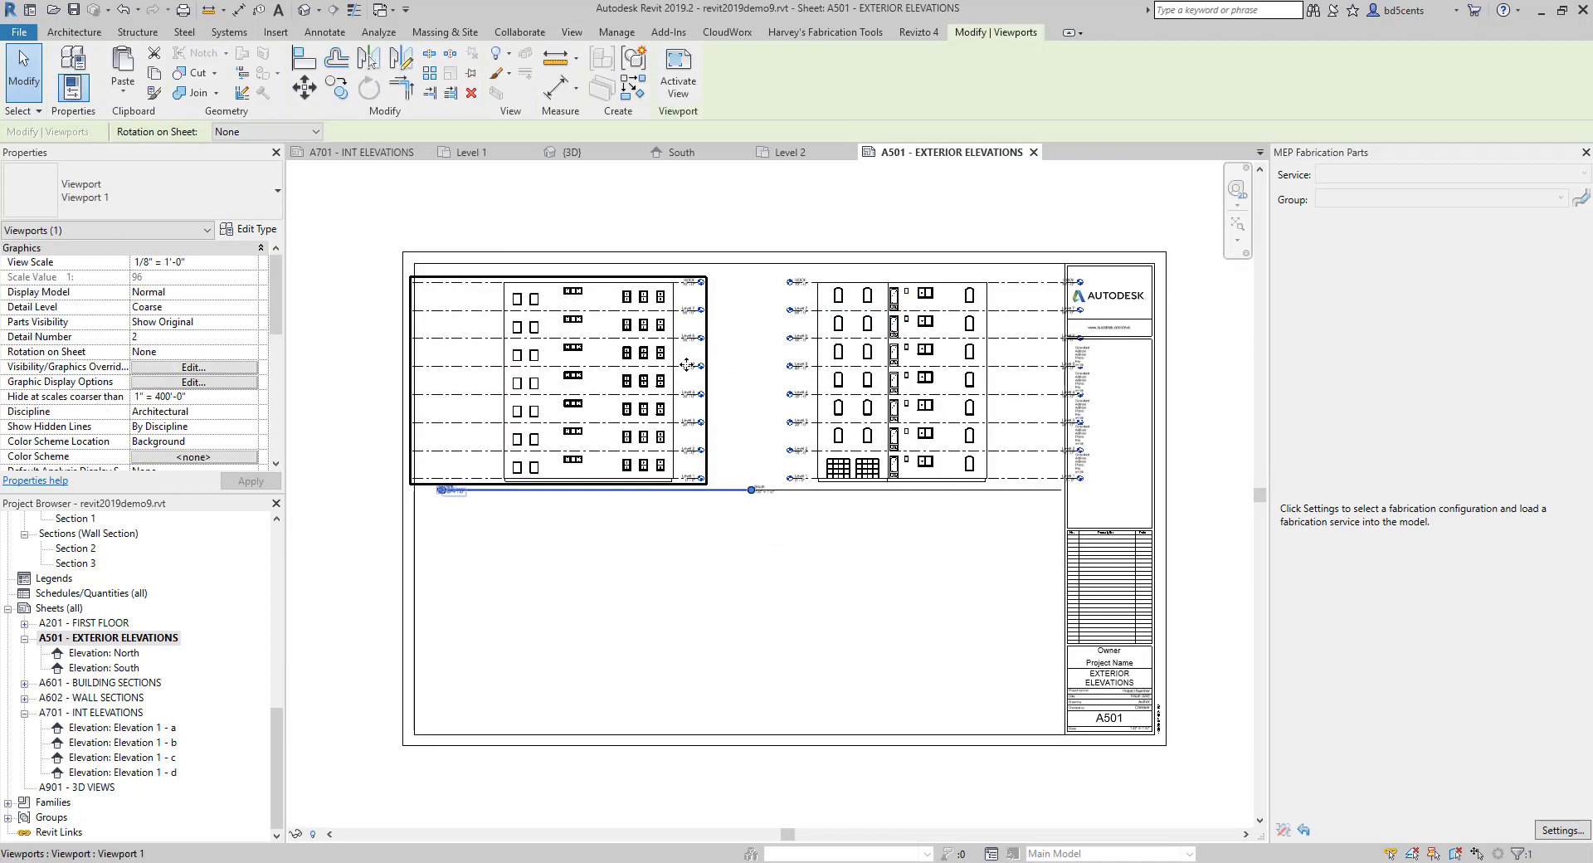
pyautogui.moveTo(685, 366); pyautogui.dragTo(693, 367)
pyautogui.click(755, 494)
pyautogui.click(703, 459)
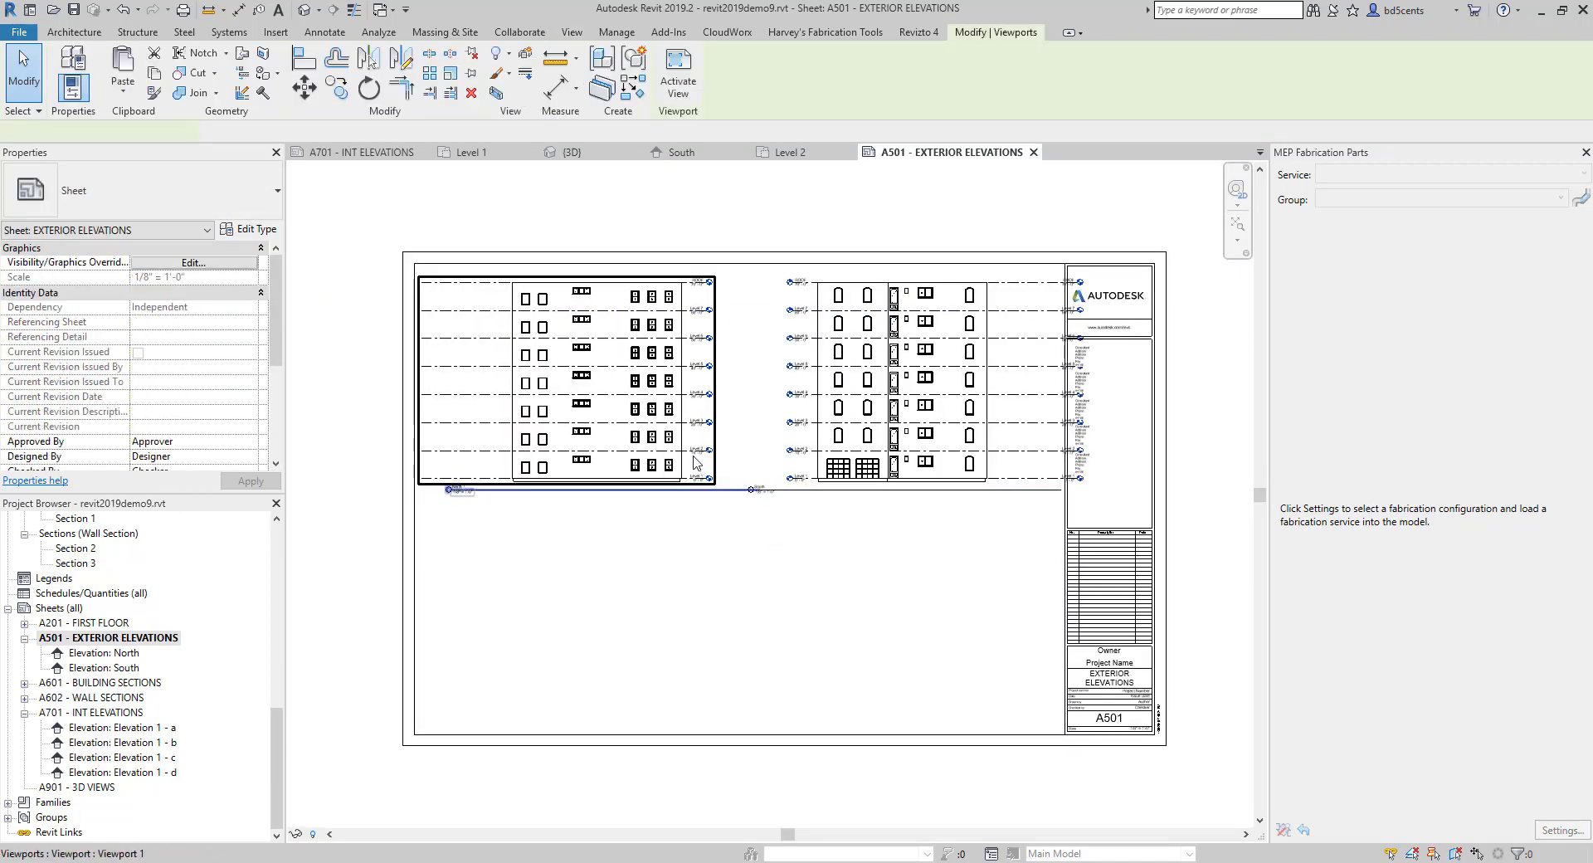
pyautogui.moveTo(750, 492); pyautogui.dragTo(716, 485)
# Shift the South viewport's title to start under the viewport's edge and shorten its title line.
pyautogui.click(751, 526)
pyautogui.click(793, 485)
pyautogui.click(813, 499)
pyautogui.click(827, 490)
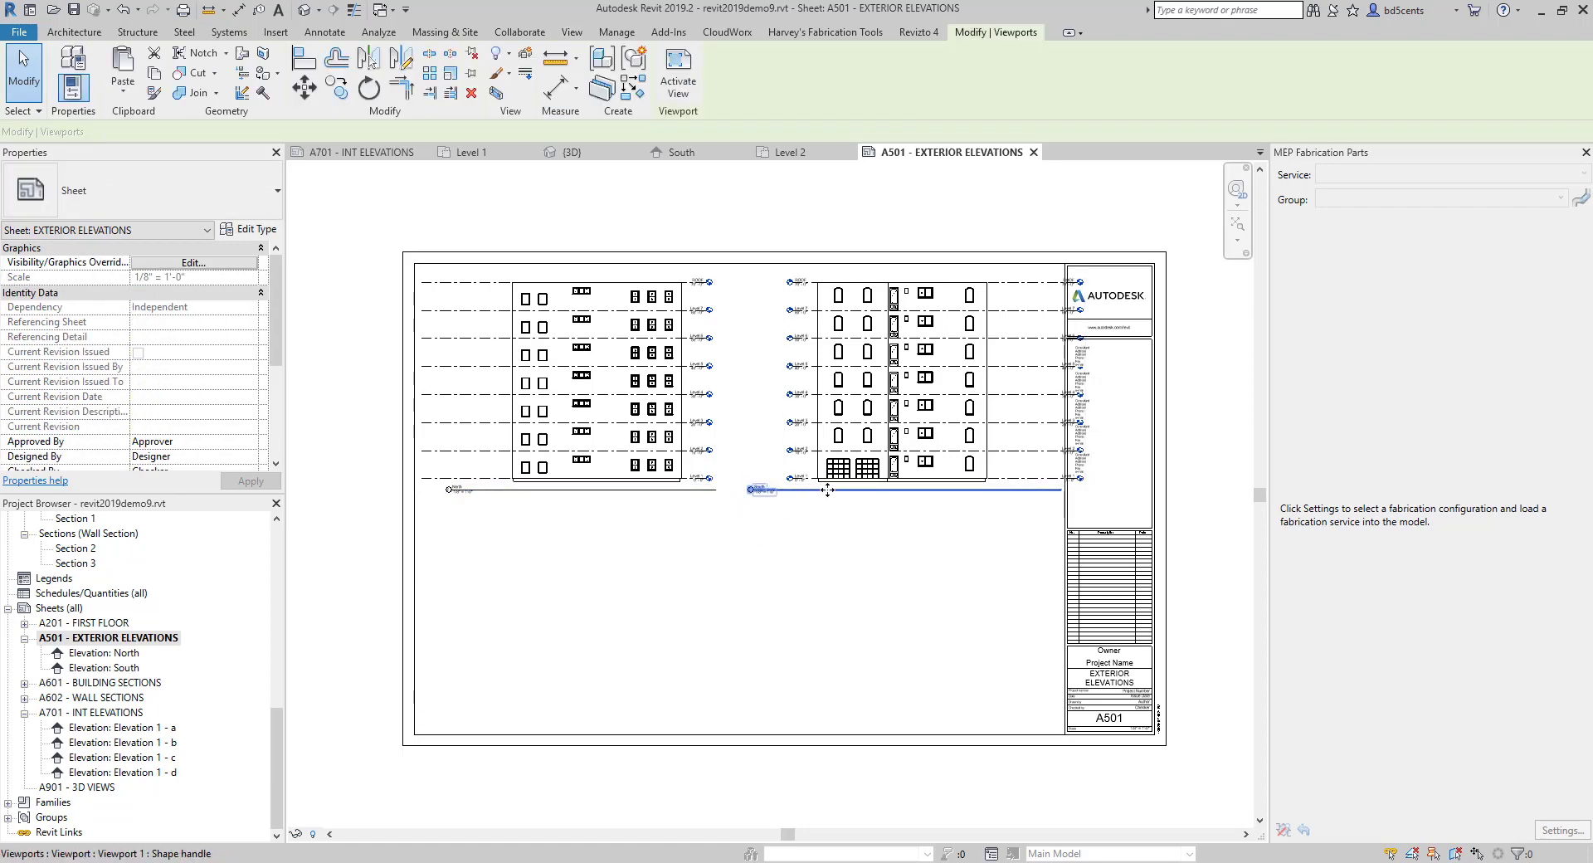
pyautogui.moveTo(827, 489); pyautogui.dragTo(861, 489)
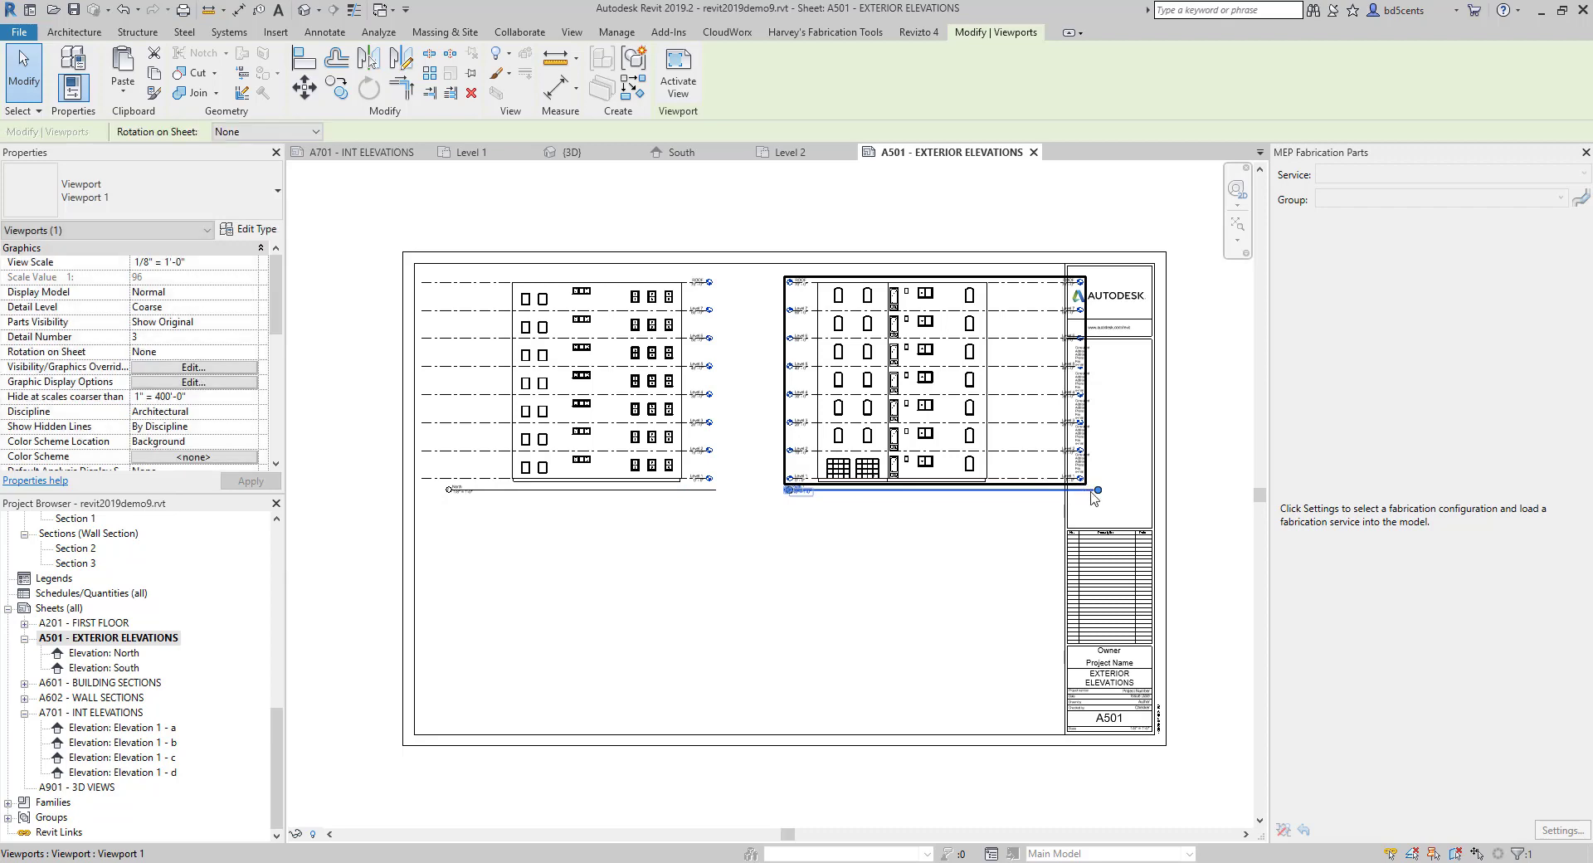
pyautogui.moveTo(1097, 490); pyautogui.dragTo(1015, 493)
# Activate the South viewport, pull the level ends overlapping the title block closer to the building, and deactivate the view.
pyautogui.doubleClick(995, 429)
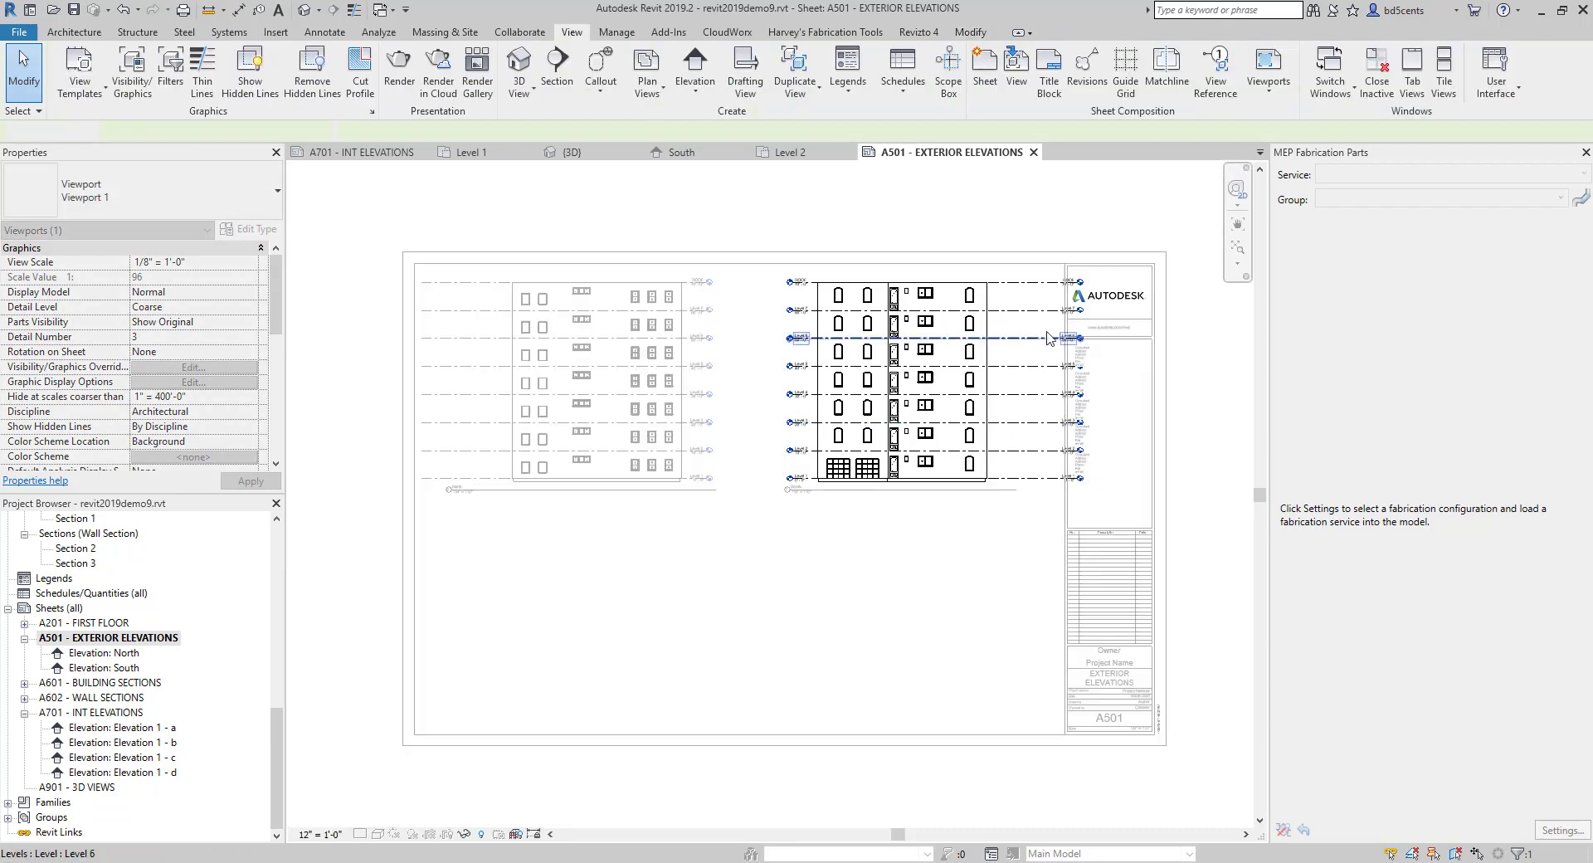
pyautogui.click(1066, 283)
pyautogui.scroll(3, 1095, 291)
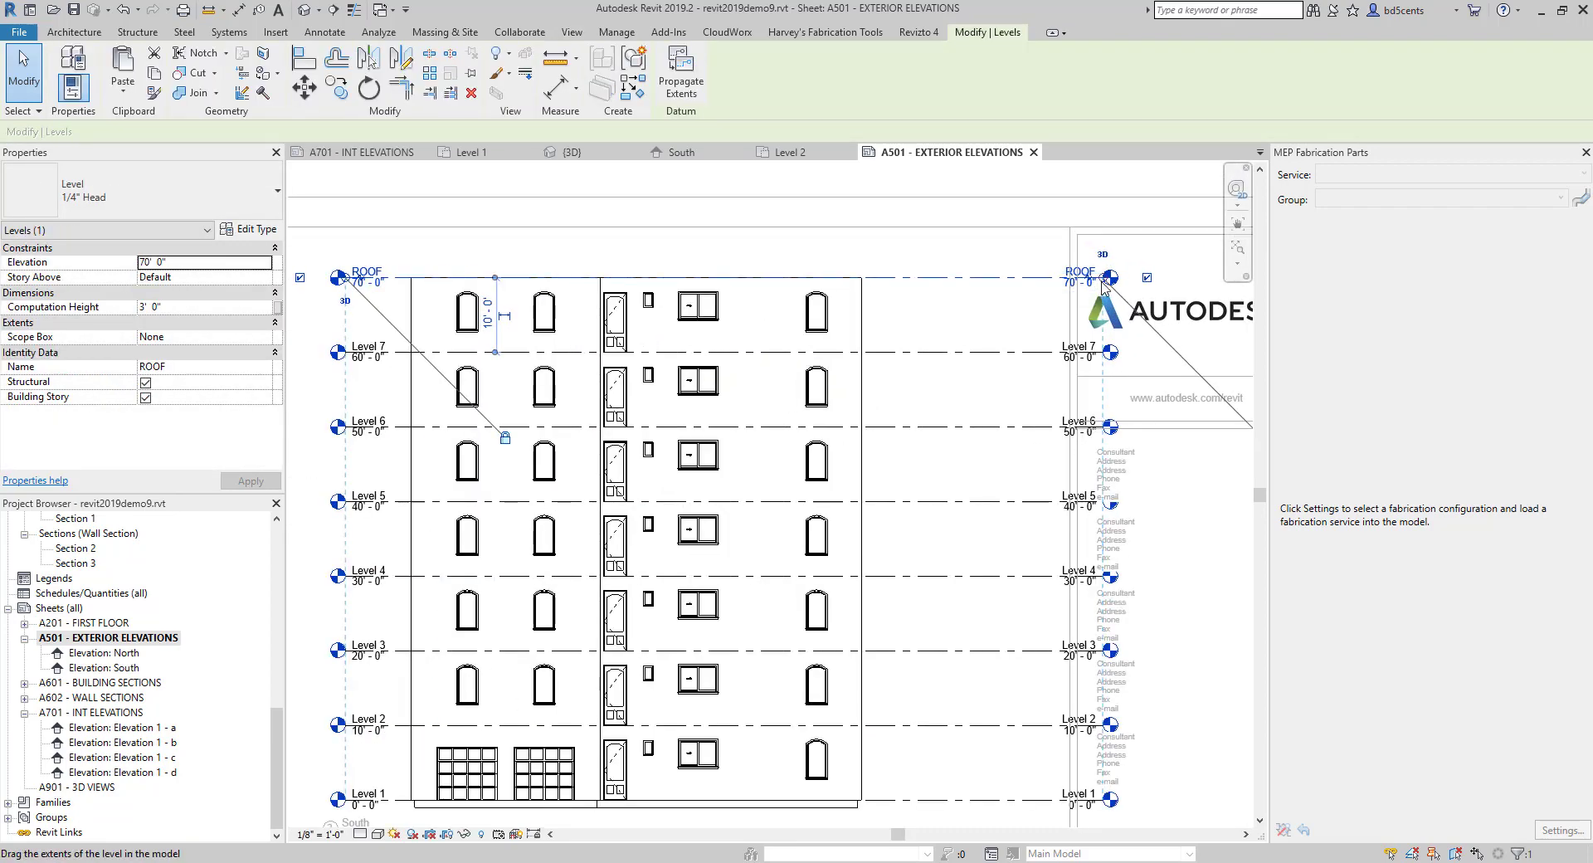
pyautogui.moveTo(1104, 286); pyautogui.dragTo(909, 280)
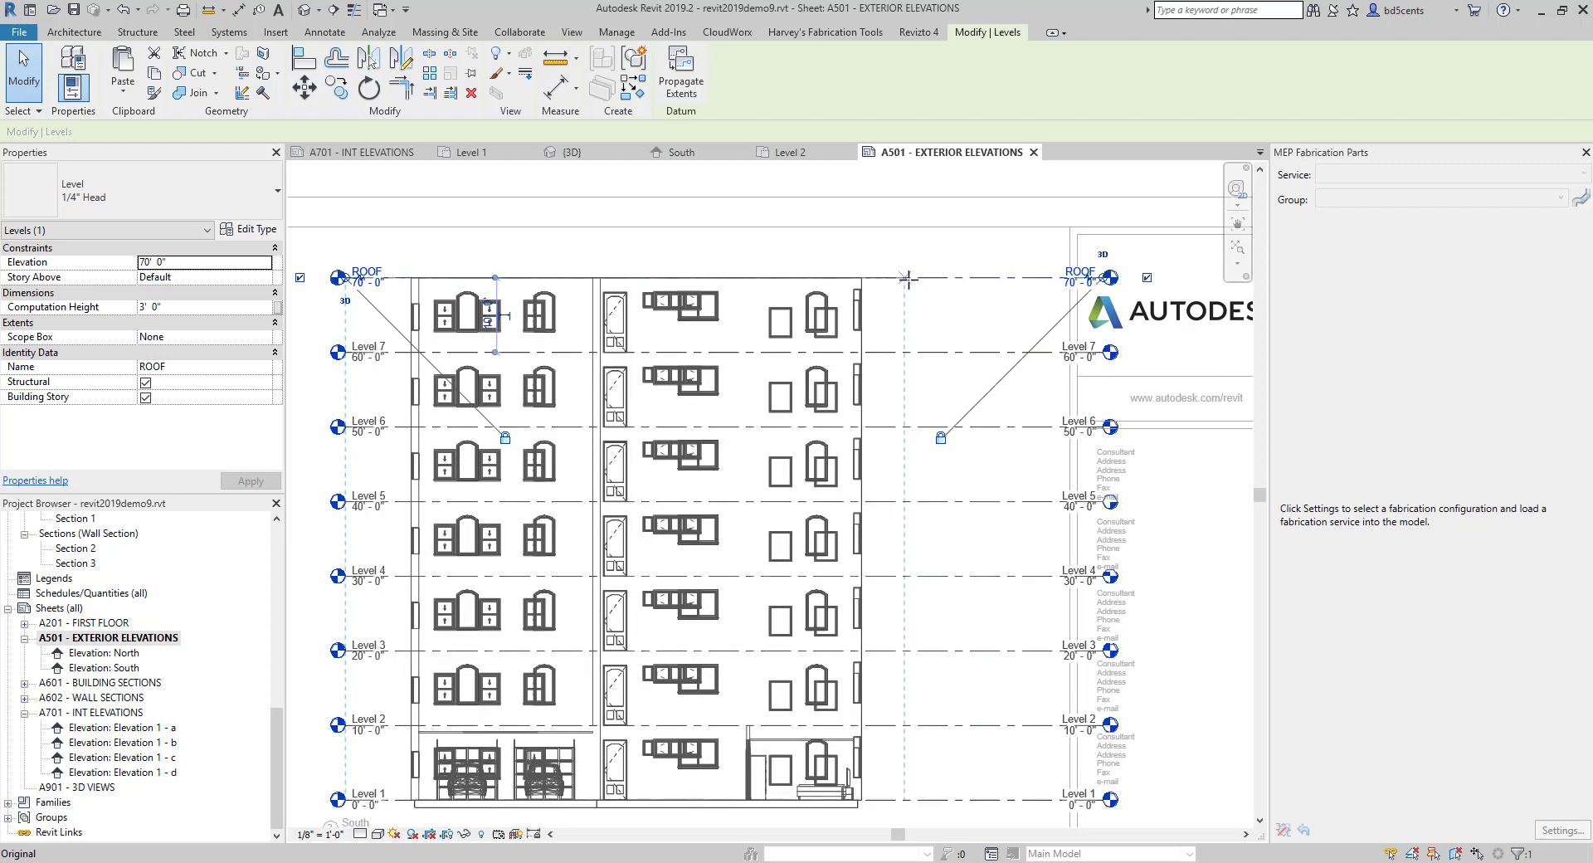
pyautogui.scroll(2, 909, 279)
pyautogui.moveTo(982, 277); pyautogui.dragTo(981, 278)
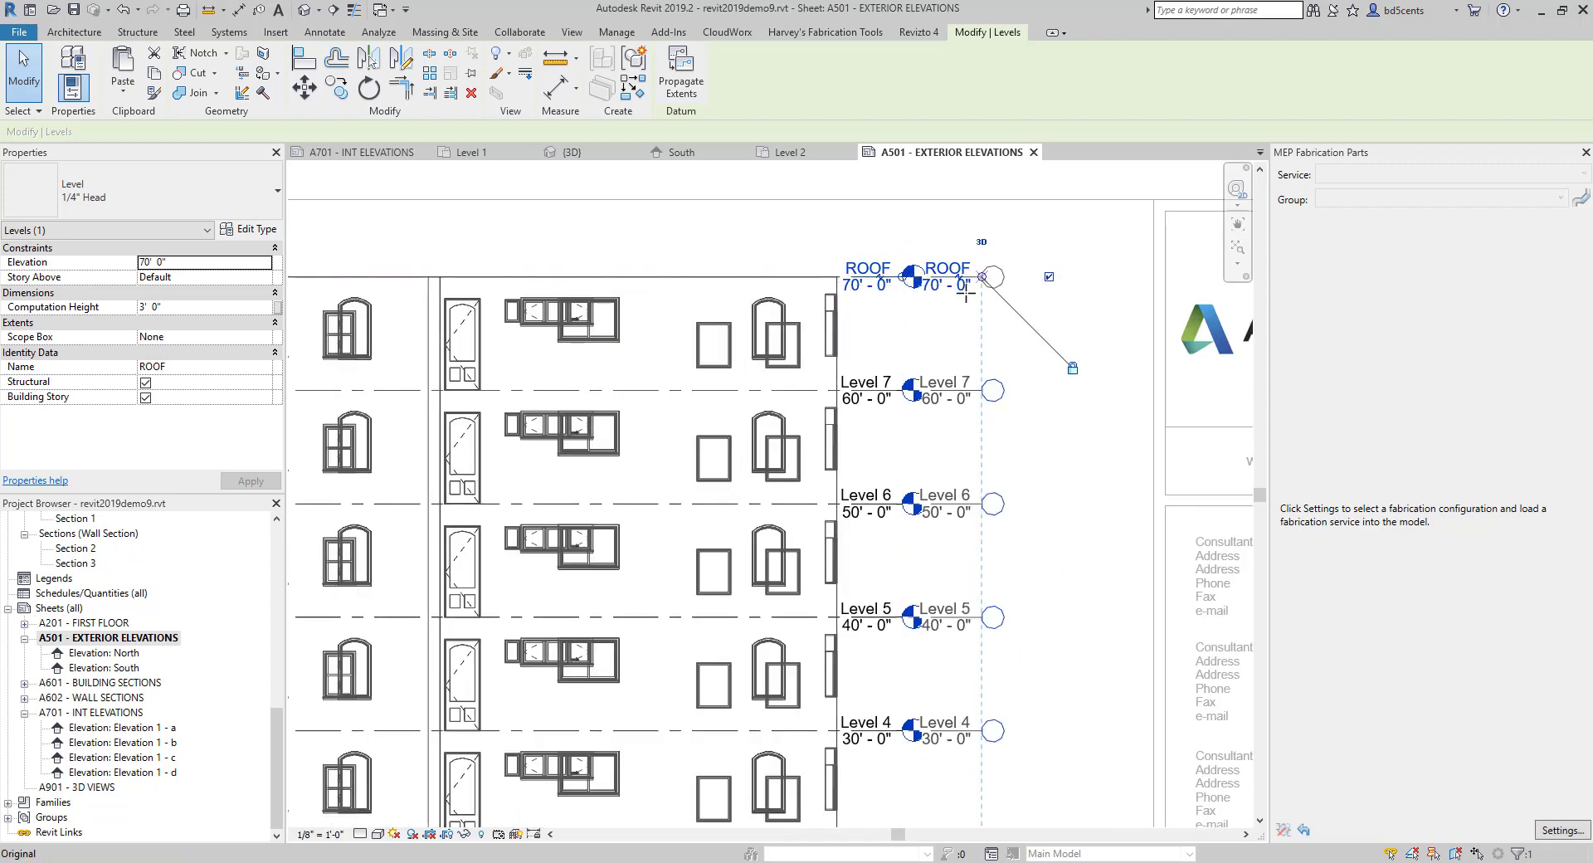
pyautogui.scroll(-5, 965, 294)
pyautogui.click(892, 265)
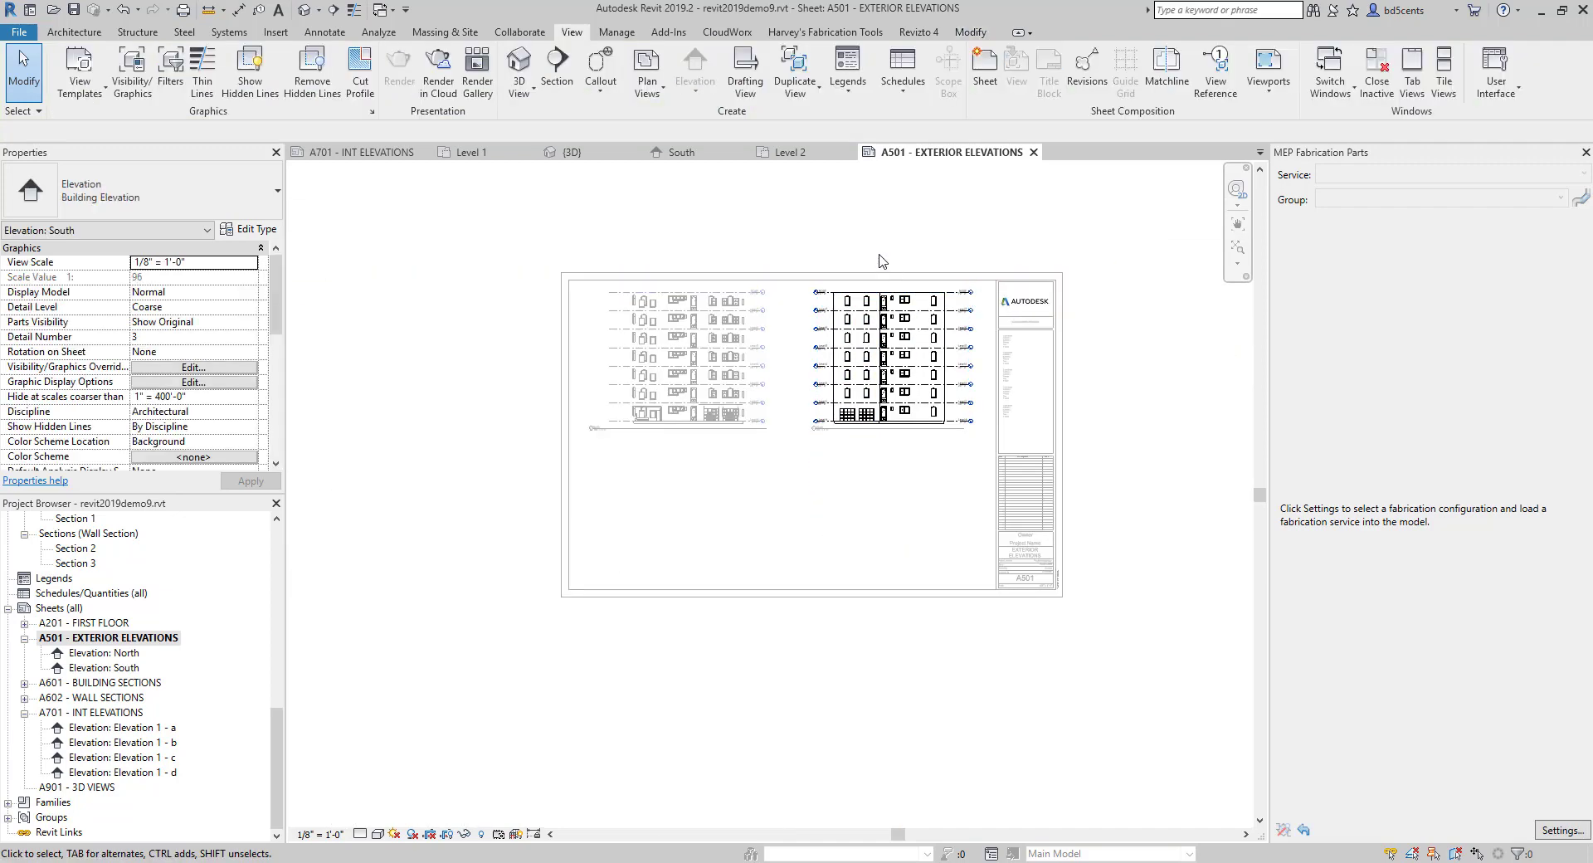
pyautogui.rightClick(882, 261)
pyautogui.click(923, 330)
# Move the North and South viewports together down to the middle height of the sheet.
pyautogui.scroll(2, 744, 380)
pyautogui.click(768, 370)
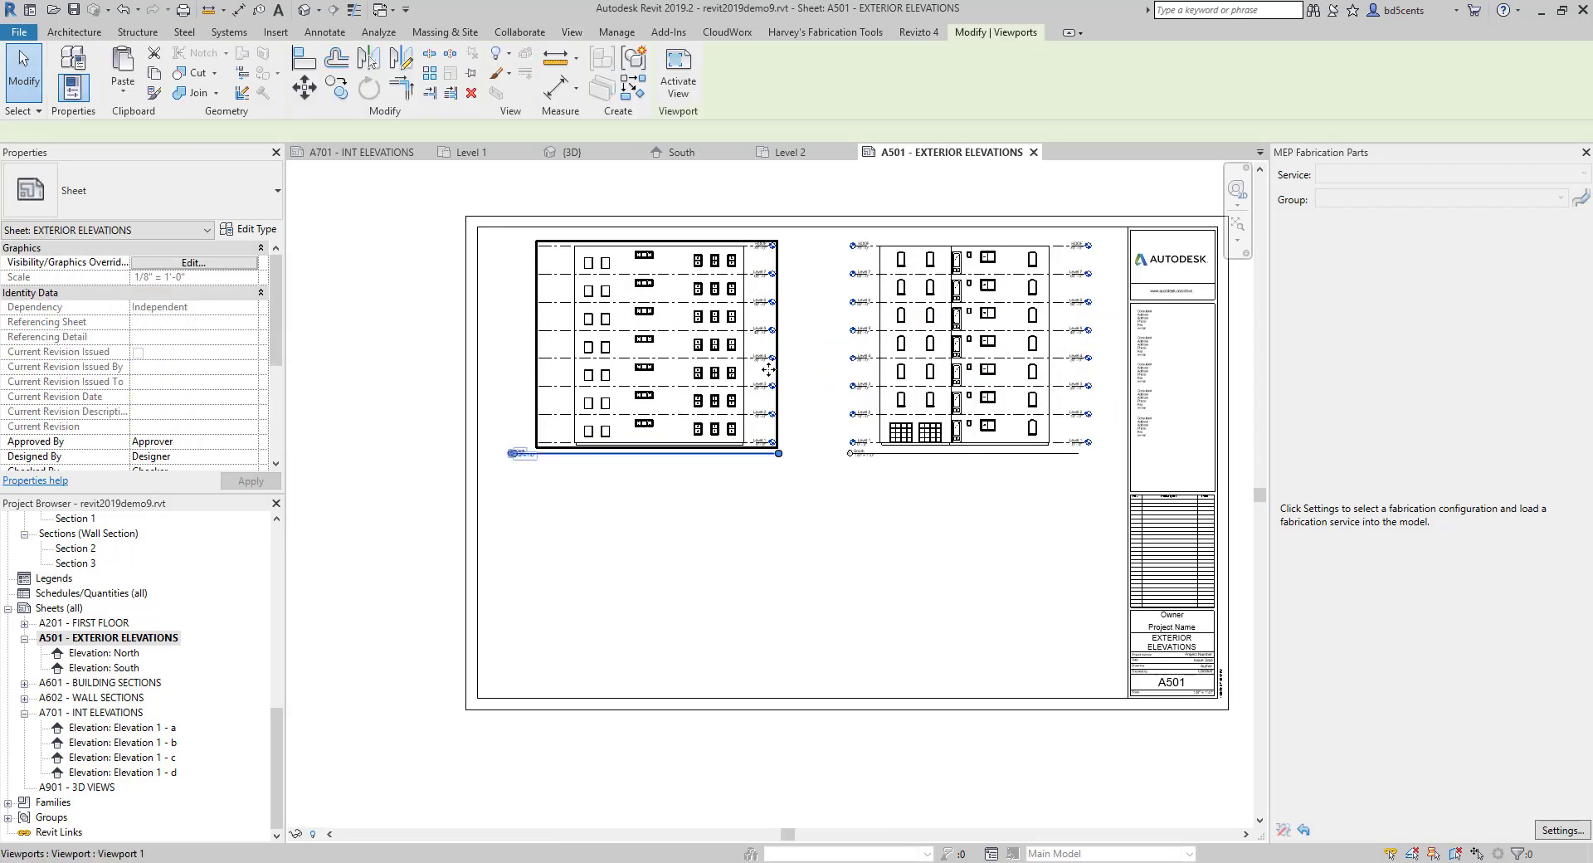
pyautogui.moveTo(933, 502); pyautogui.dragTo(686, 519)
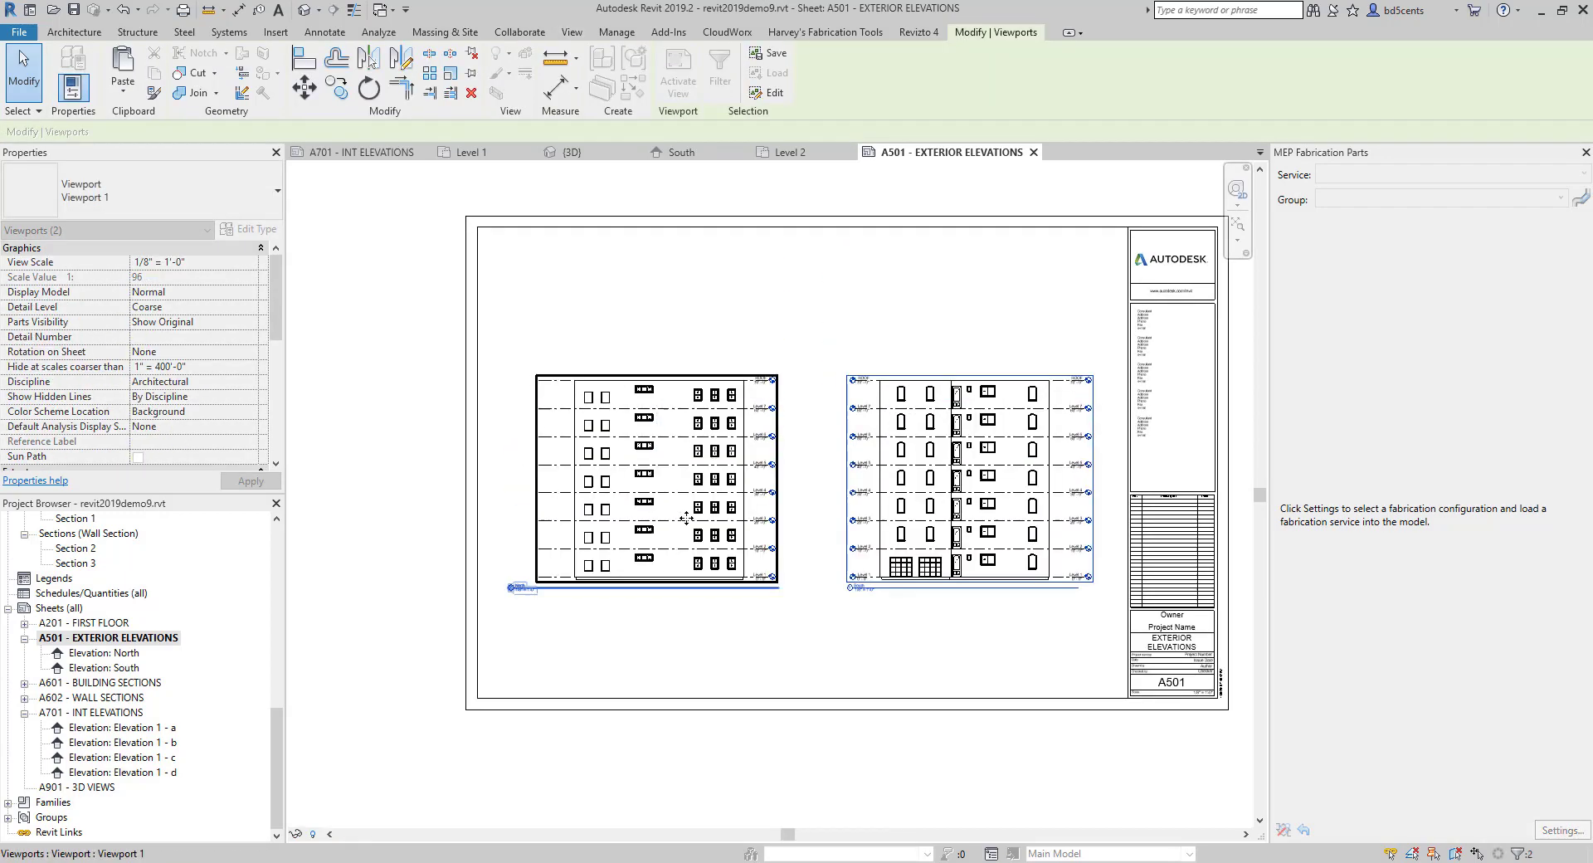
pyautogui.click(706, 637)
# Look through the building elevation views and sheets in the project, highlighting the South and West elevations.
pyautogui.scroll(7, 148, 676)
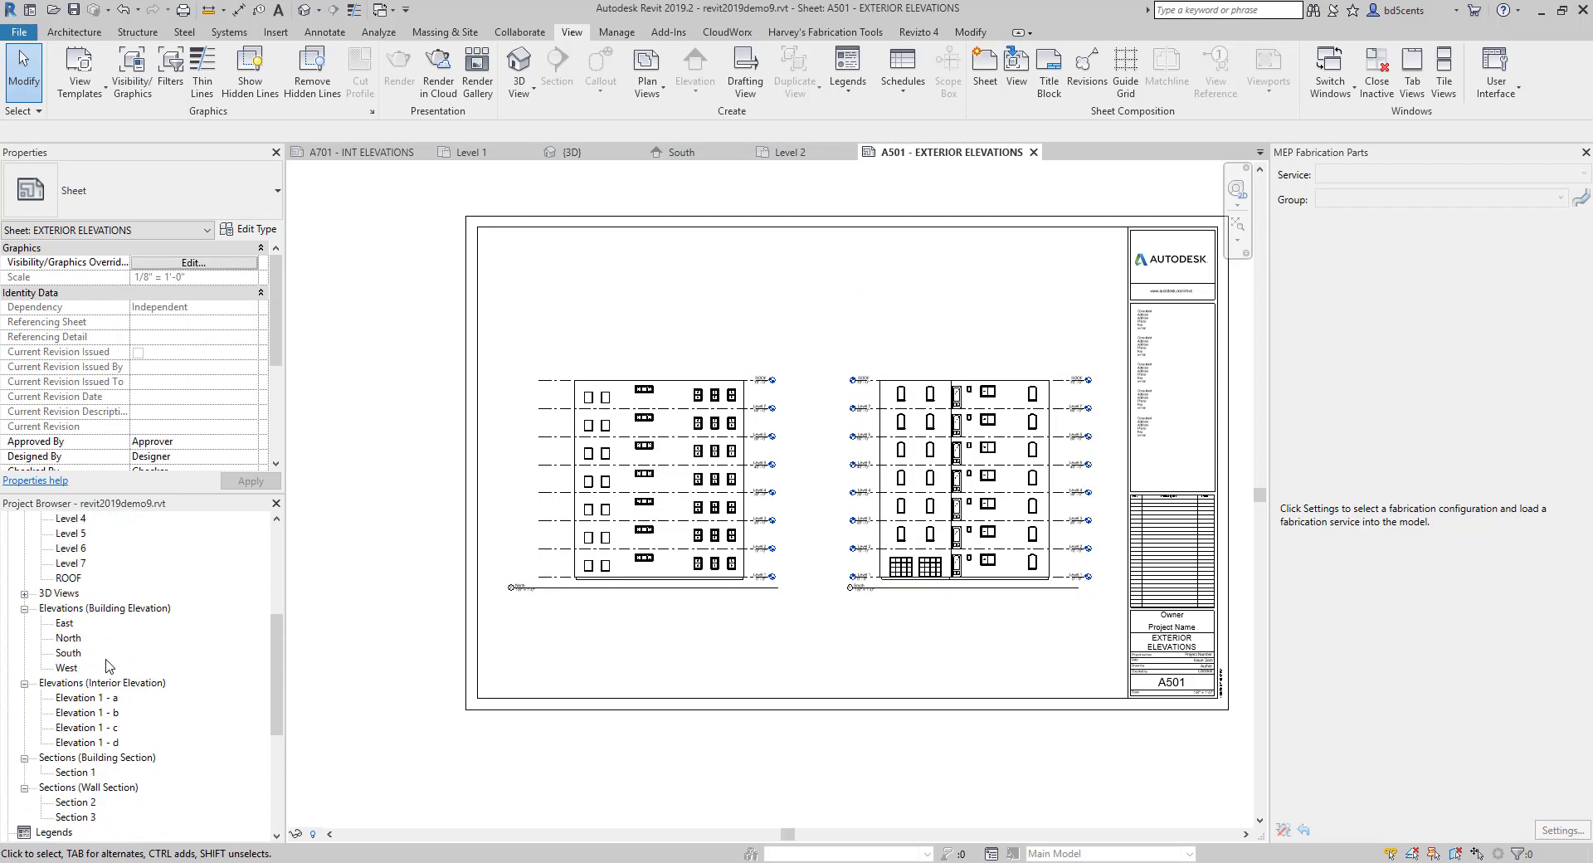
pyautogui.click(70, 714)
pyautogui.keyDown('ctrl'); pyautogui.click(68, 728); pyautogui.keyUp('ctrl')
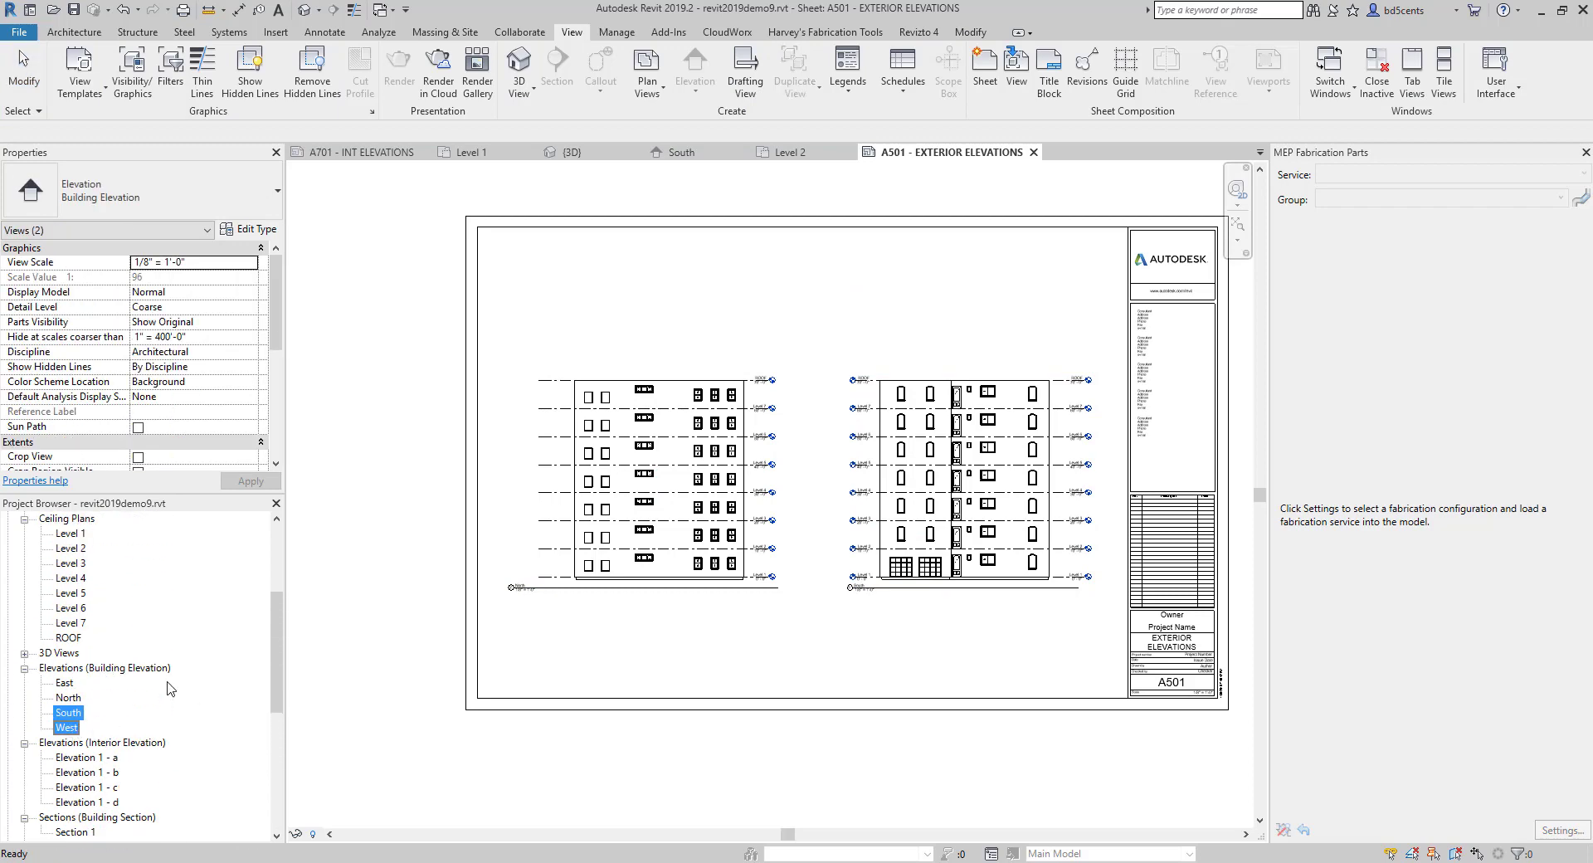
pyautogui.scroll(-2, 116, 728)
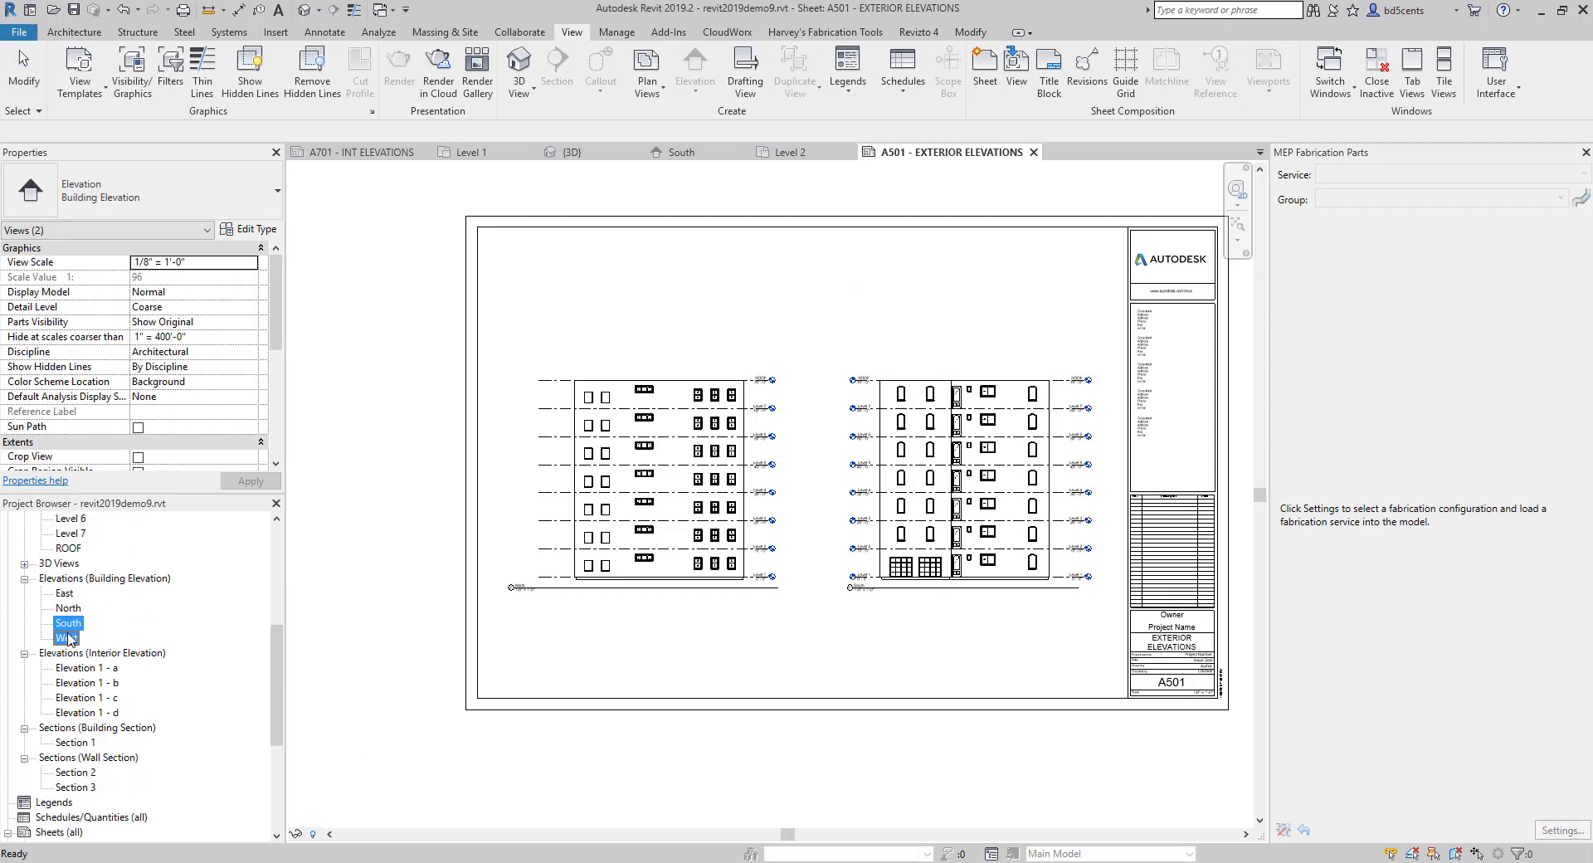
pyautogui.scroll(-3, 70, 639)
pyautogui.scroll(1, 177, 532)
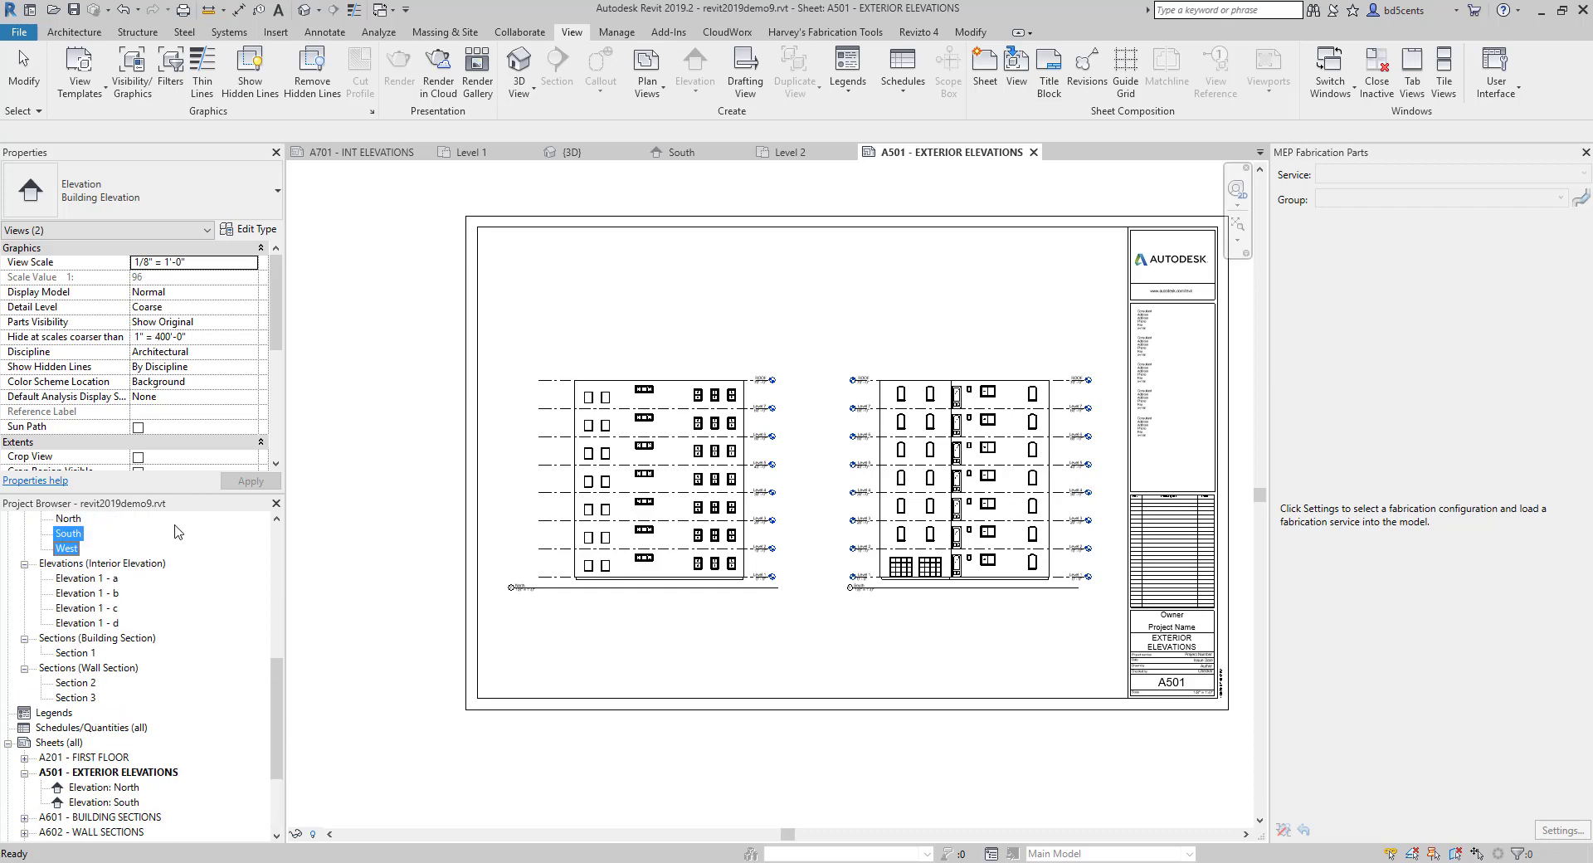
pyautogui.click(424, 345)
pyautogui.scroll(-1, 386, 393)
pyautogui.moveTo(401, 503); pyautogui.dragTo(444, 493, button='middle')
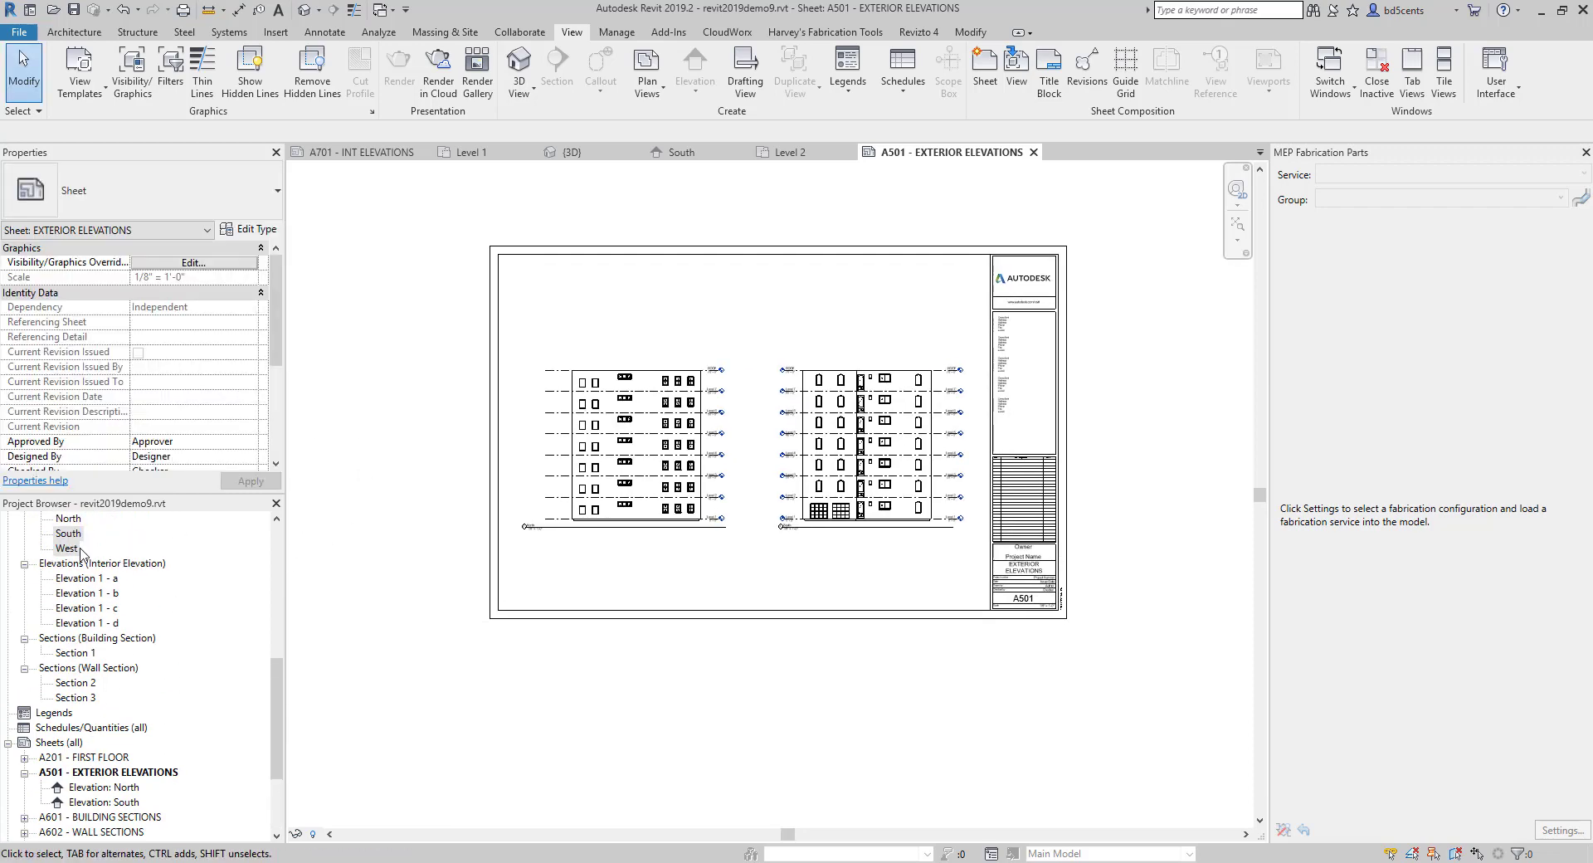
pyautogui.click(67, 548)
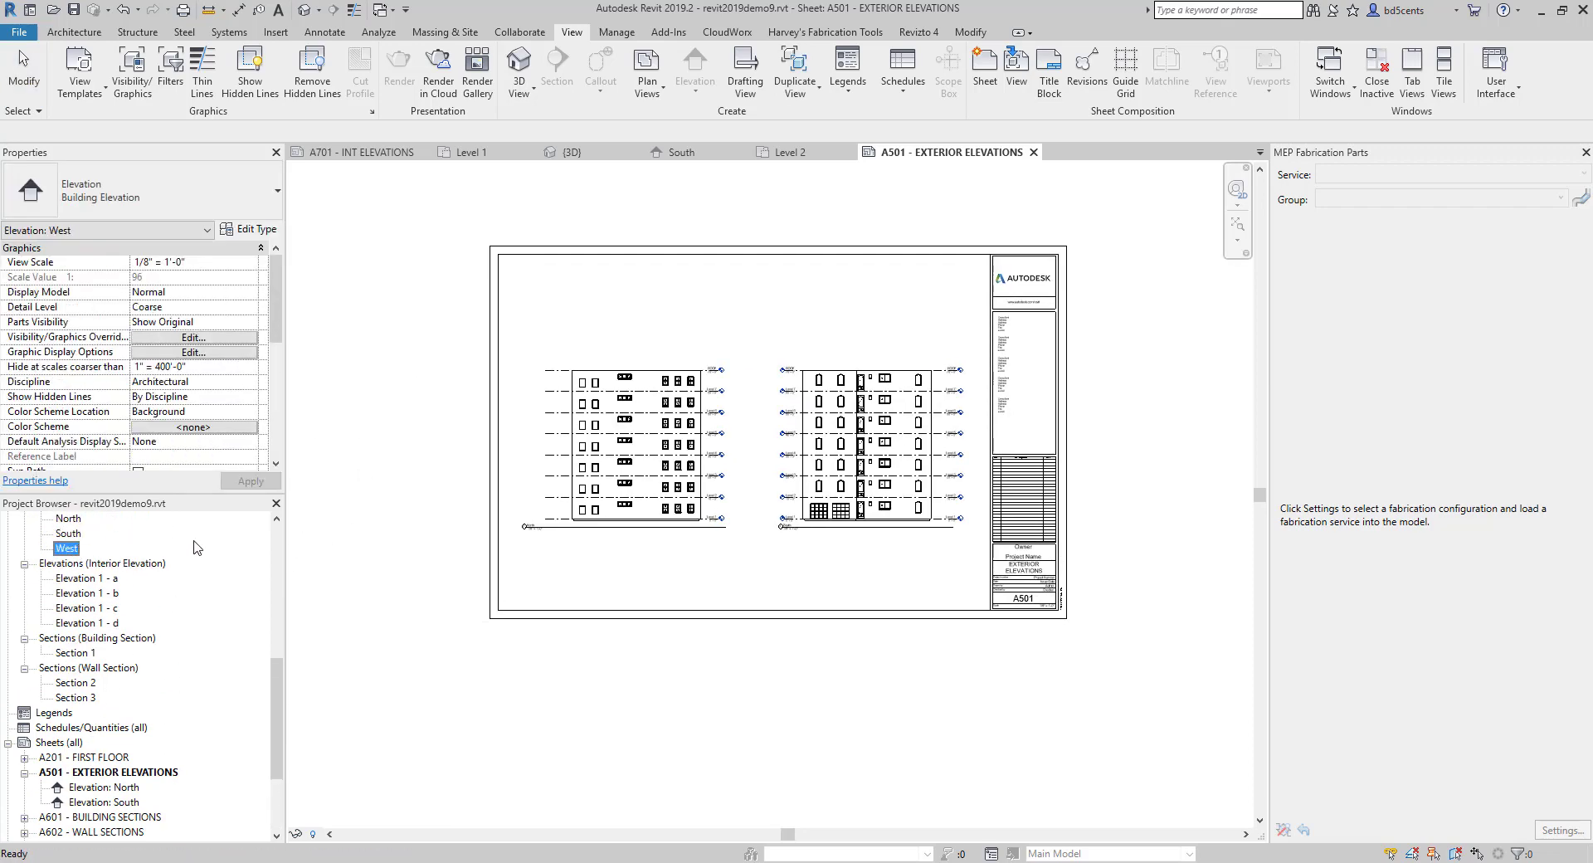
pyautogui.scroll(-2, 401, 616)
pyautogui.scroll(10, 81, 595)
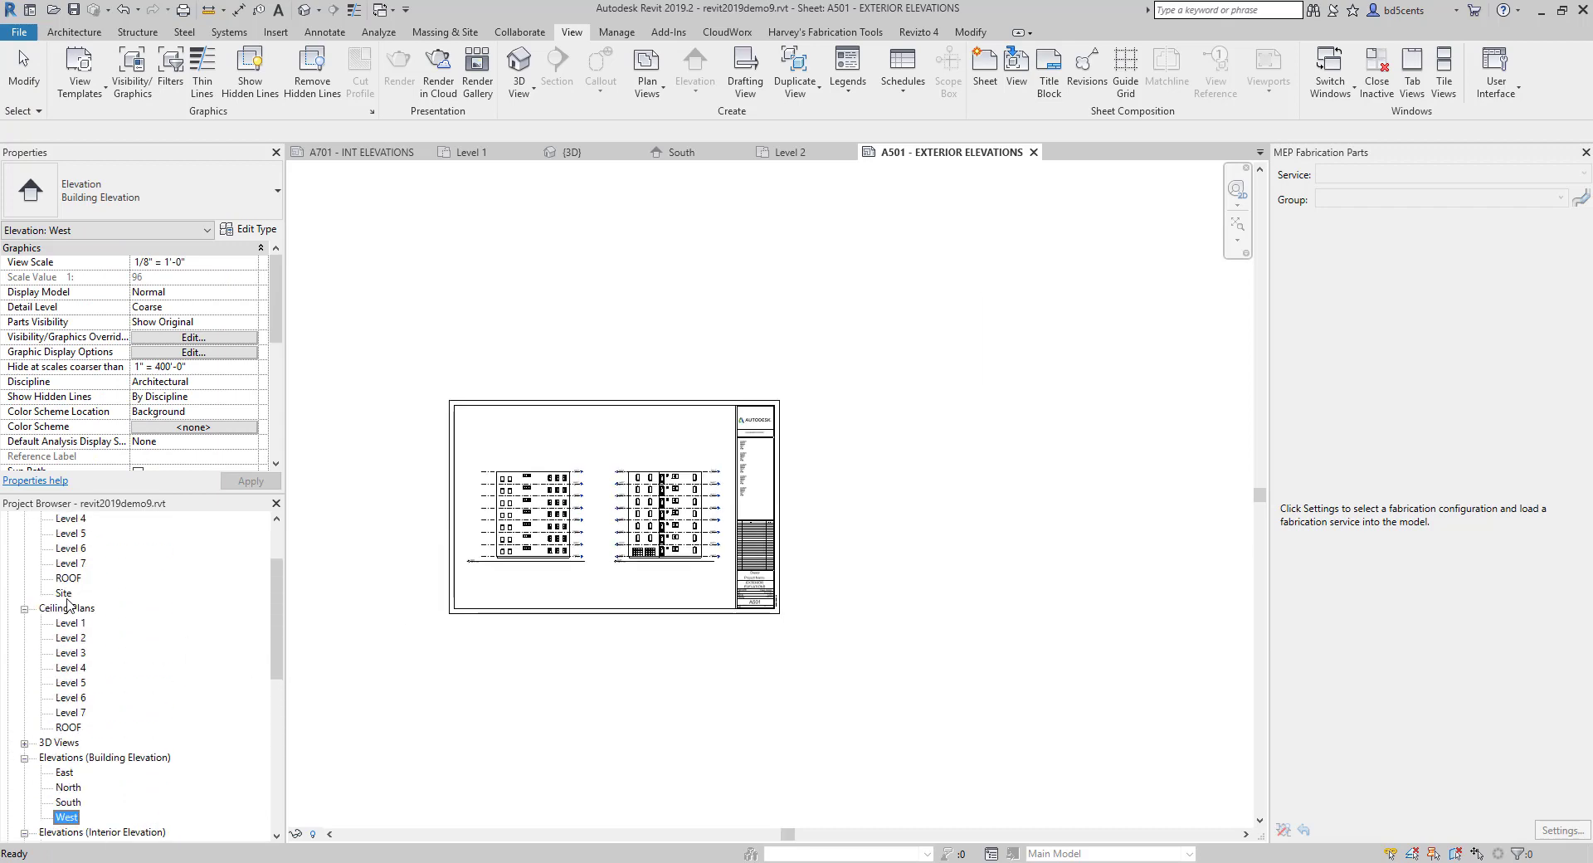
# Open the Level 1 floor plan and examine the four building elevation markers around the house.
pyautogui.doubleClick(73, 565)
pyautogui.scroll(-2, 479, 554)
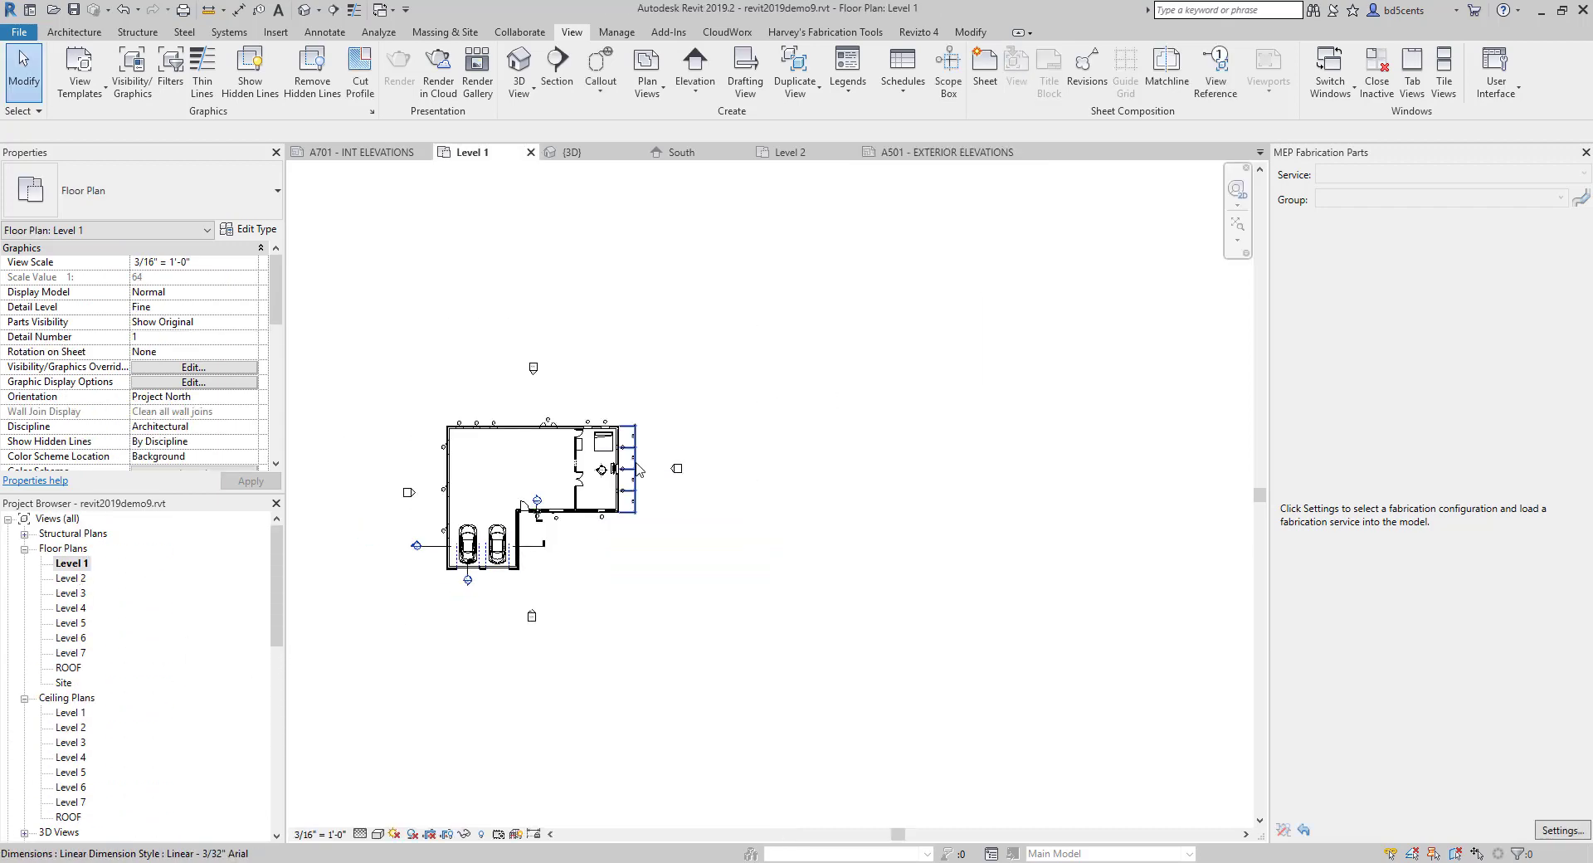
pyautogui.moveTo(661, 429); pyautogui.dragTo(701, 514)
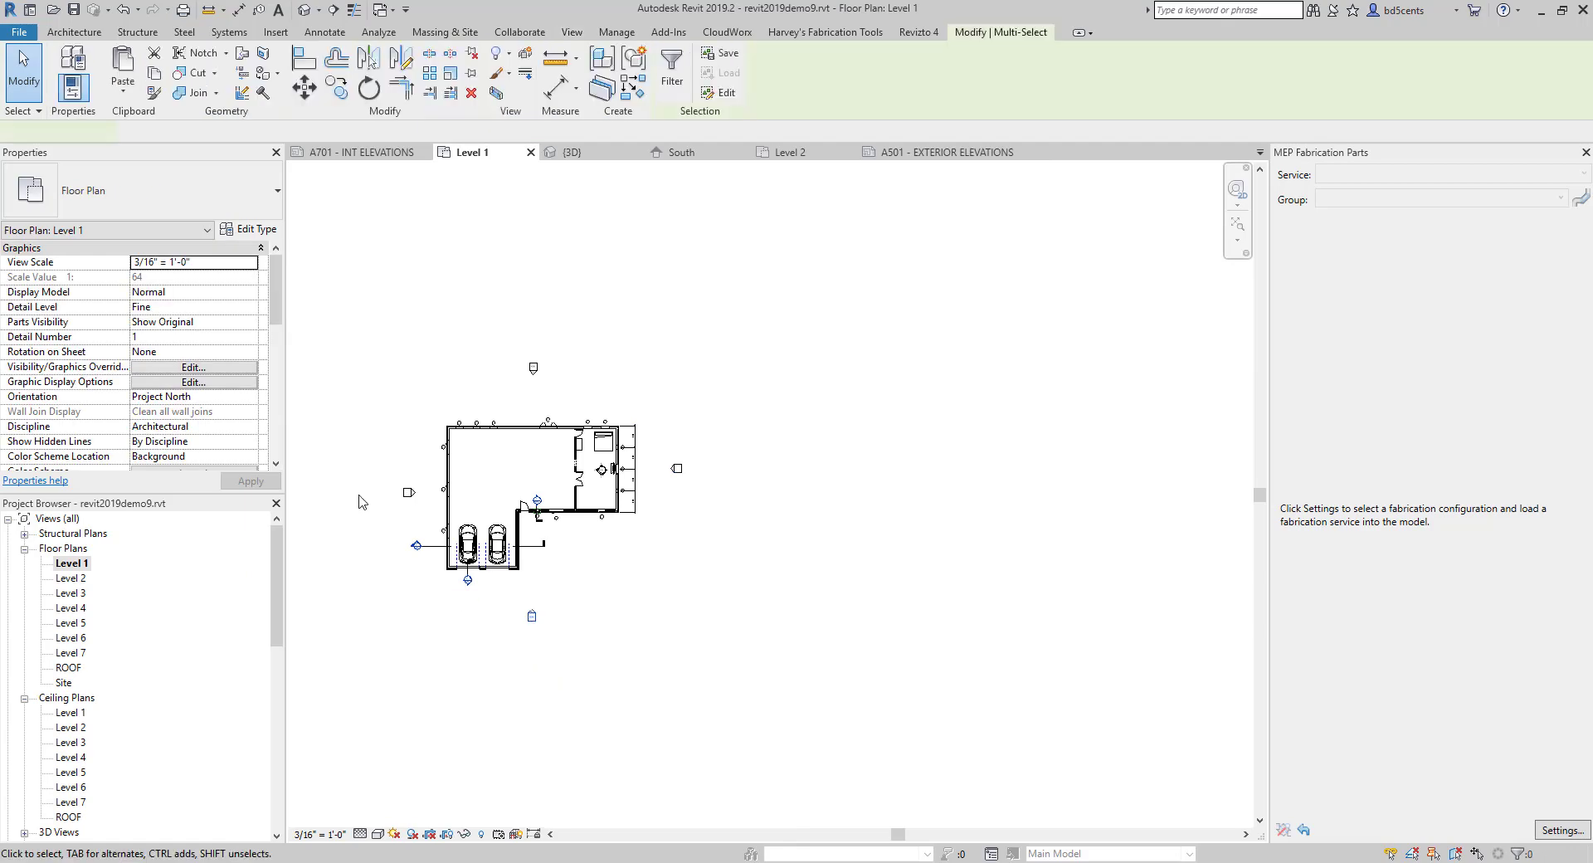
pyautogui.scroll(2, 419, 466)
pyautogui.moveTo(676, 225); pyautogui.dragTo(776, 332)
pyautogui.moveTo(960, 424); pyautogui.dragTo(1058, 550)
pyautogui.click(991, 433)
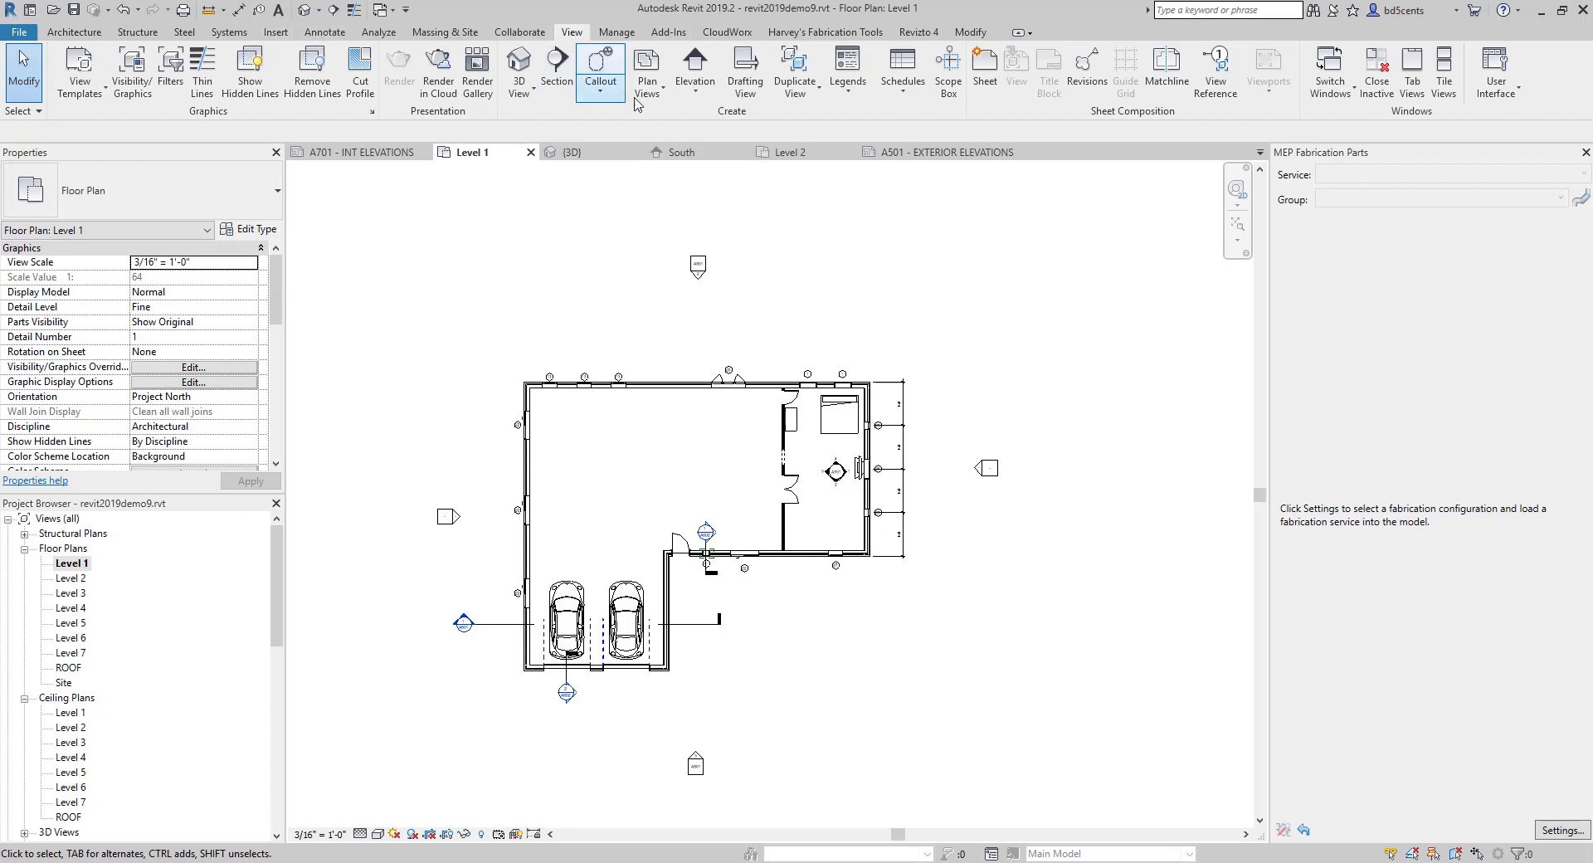
pyautogui.click(694, 69)
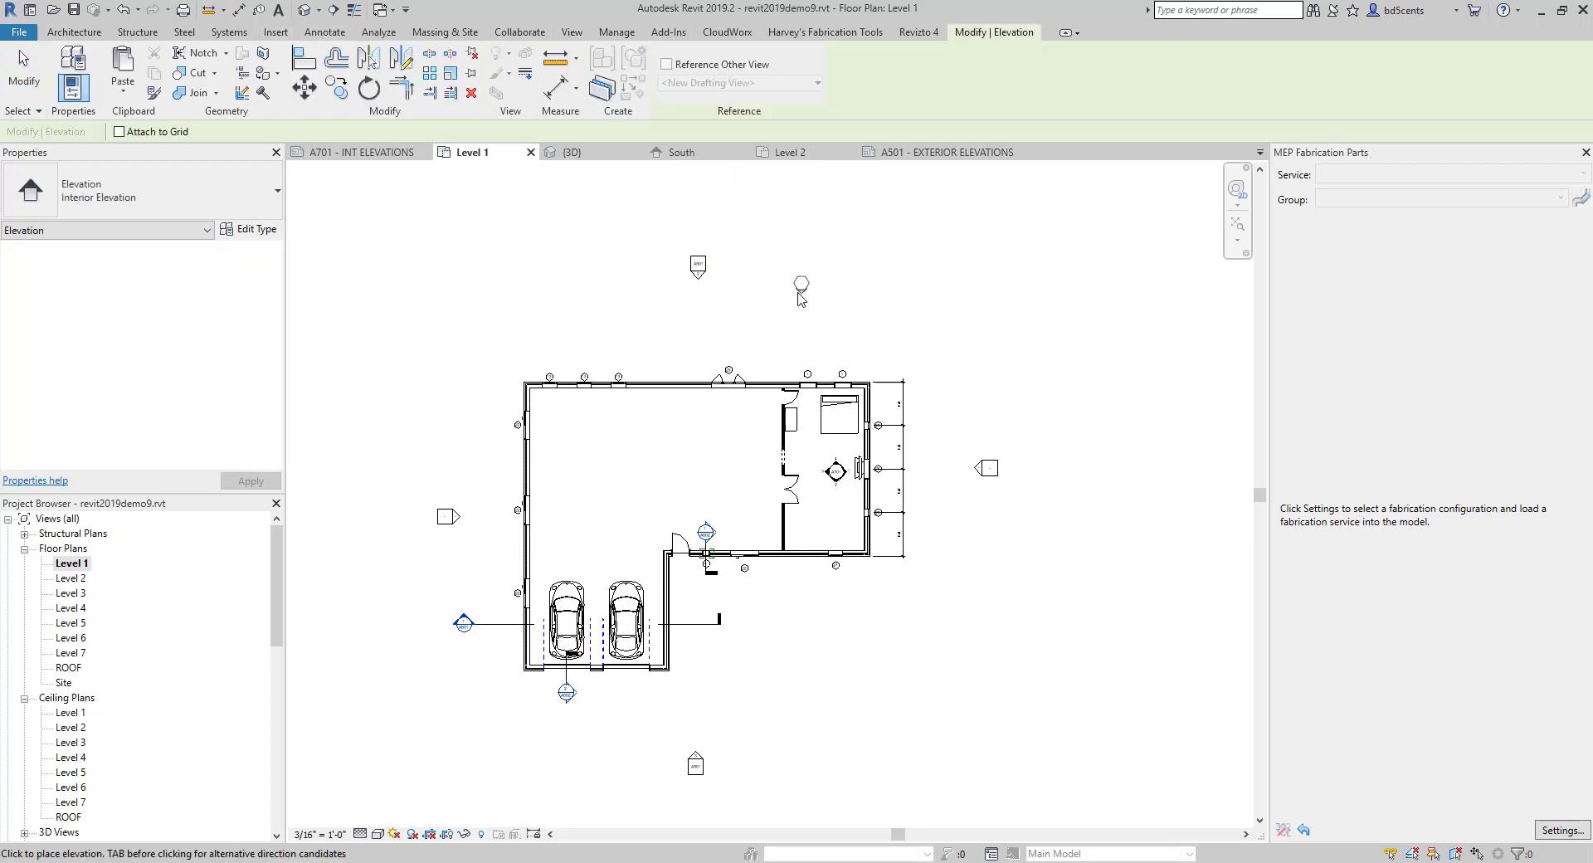
pyautogui.click(199, 209)
pyautogui.click(133, 271)
pyautogui.press('Escape')
pyautogui.press('Escape')
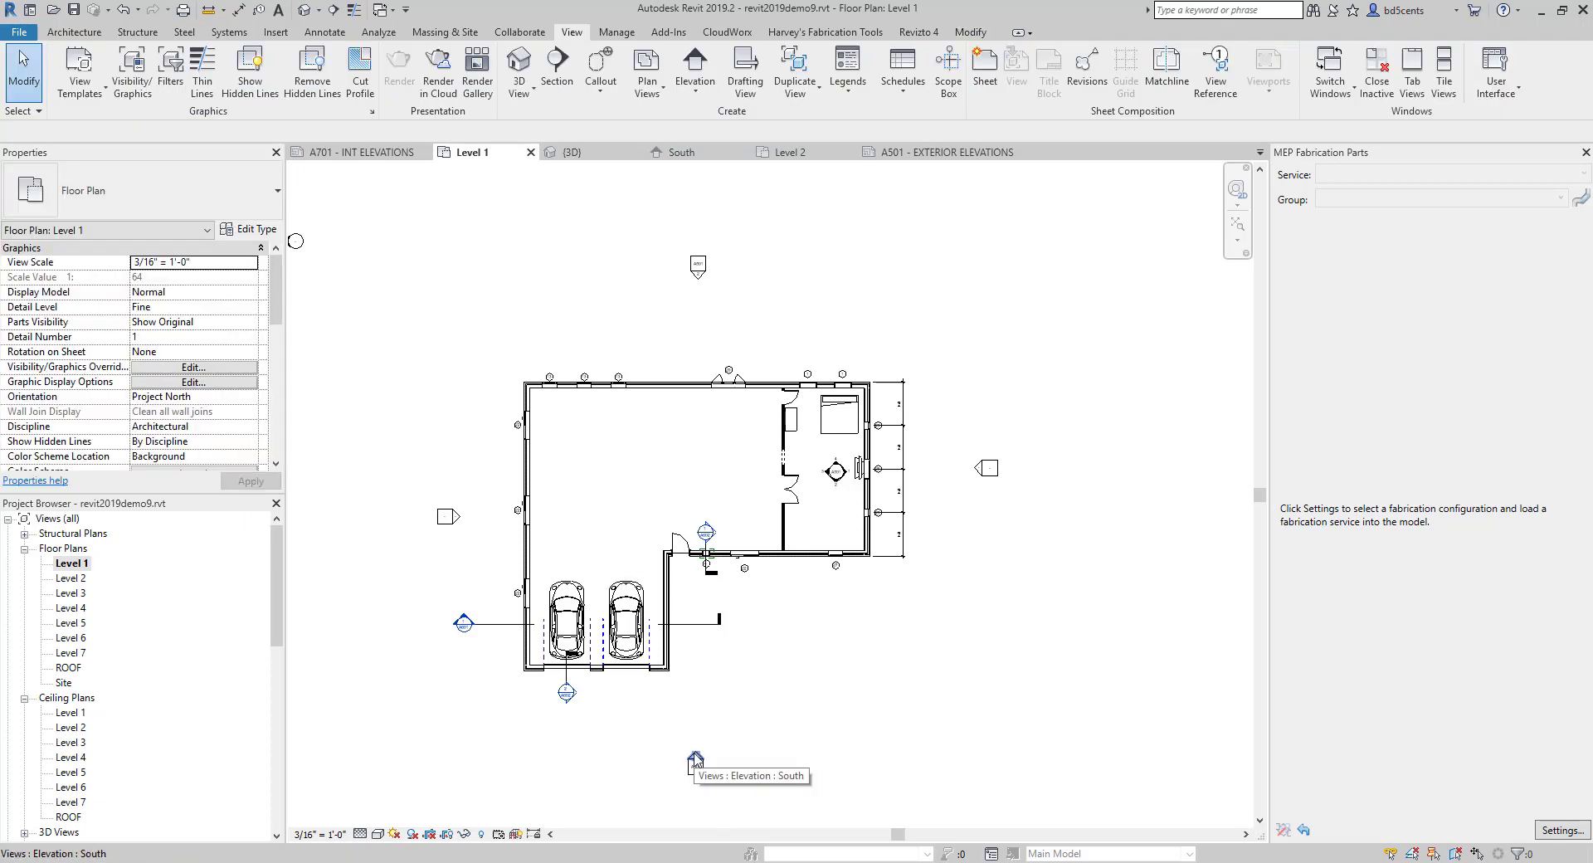
# Create a new sheet in the project using the D 22 x 34 Horizontal title block.
pyautogui.scroll(-2, 133, 609)
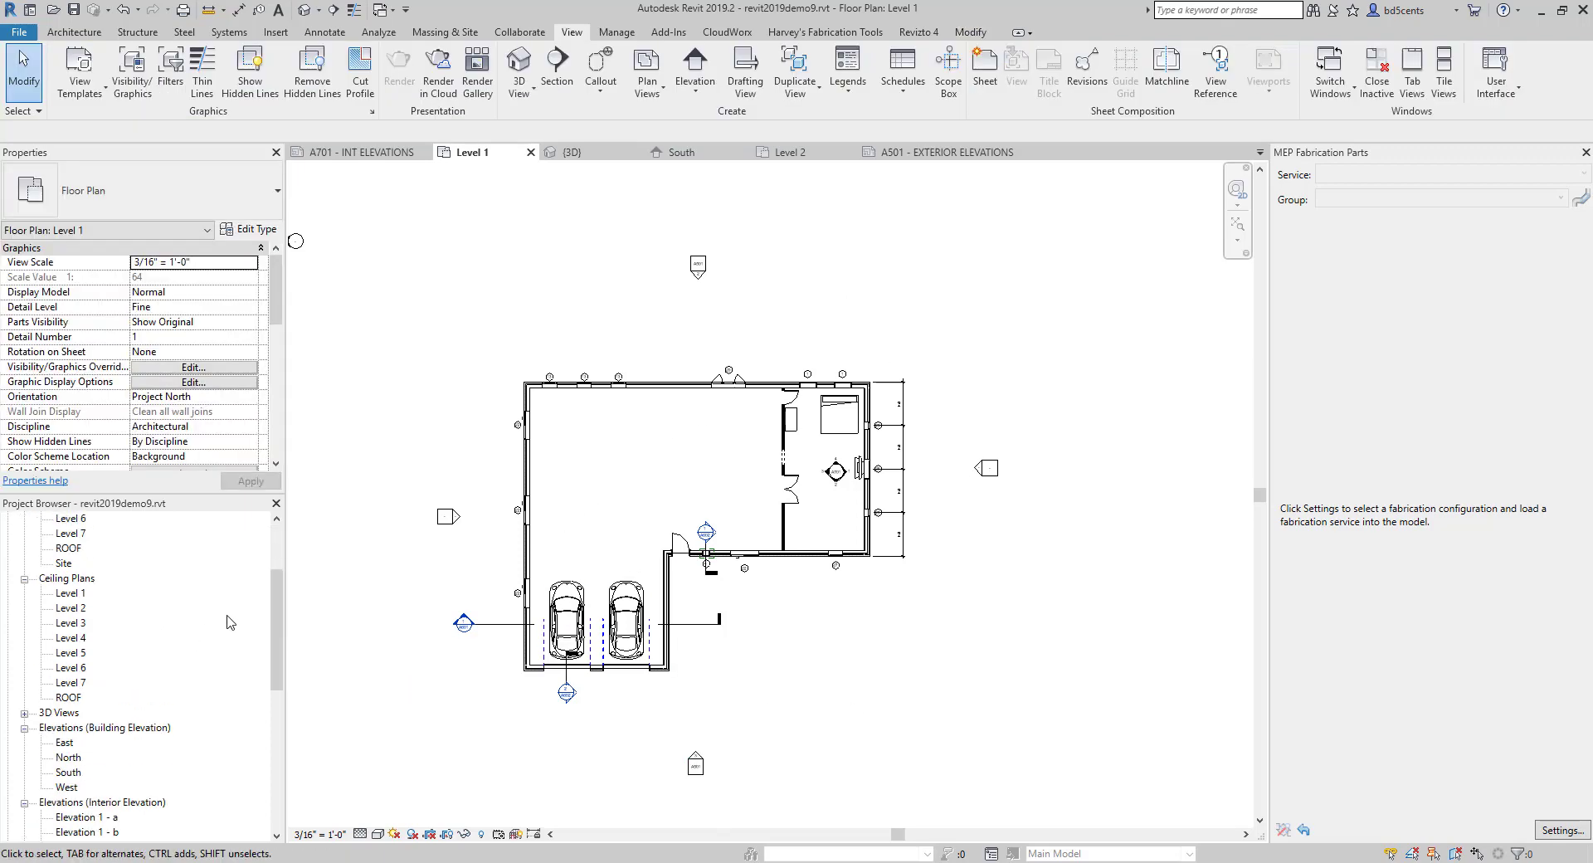
pyautogui.scroll(2, 133, 608)
pyautogui.click(25, 548)
pyautogui.scroll(-6, 87, 613)
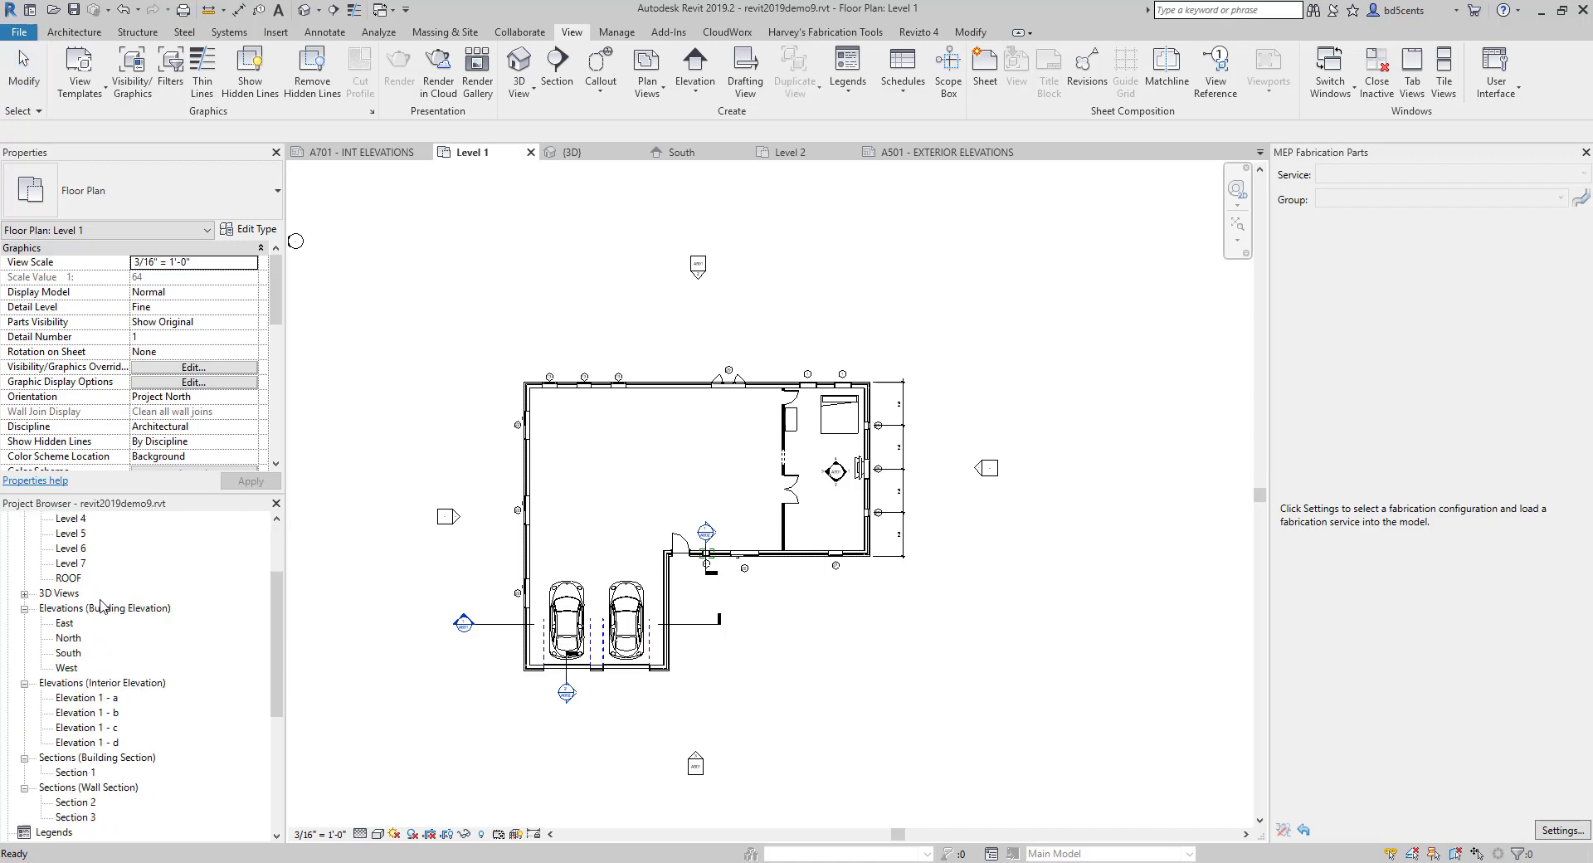
pyautogui.scroll(-2, 145, 697)
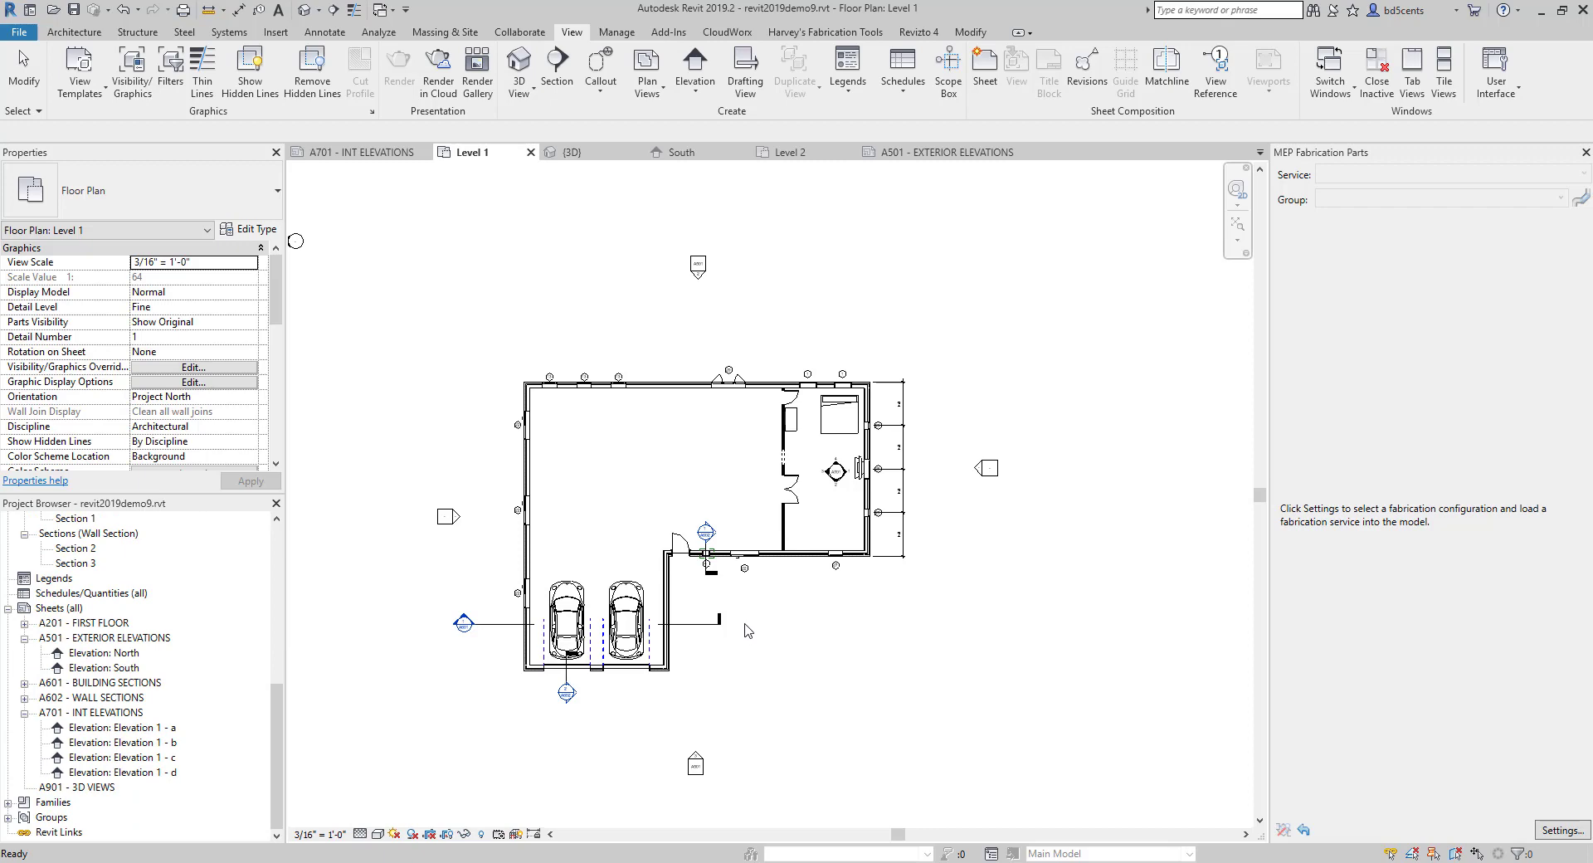
pyautogui.rightClick(89, 638)
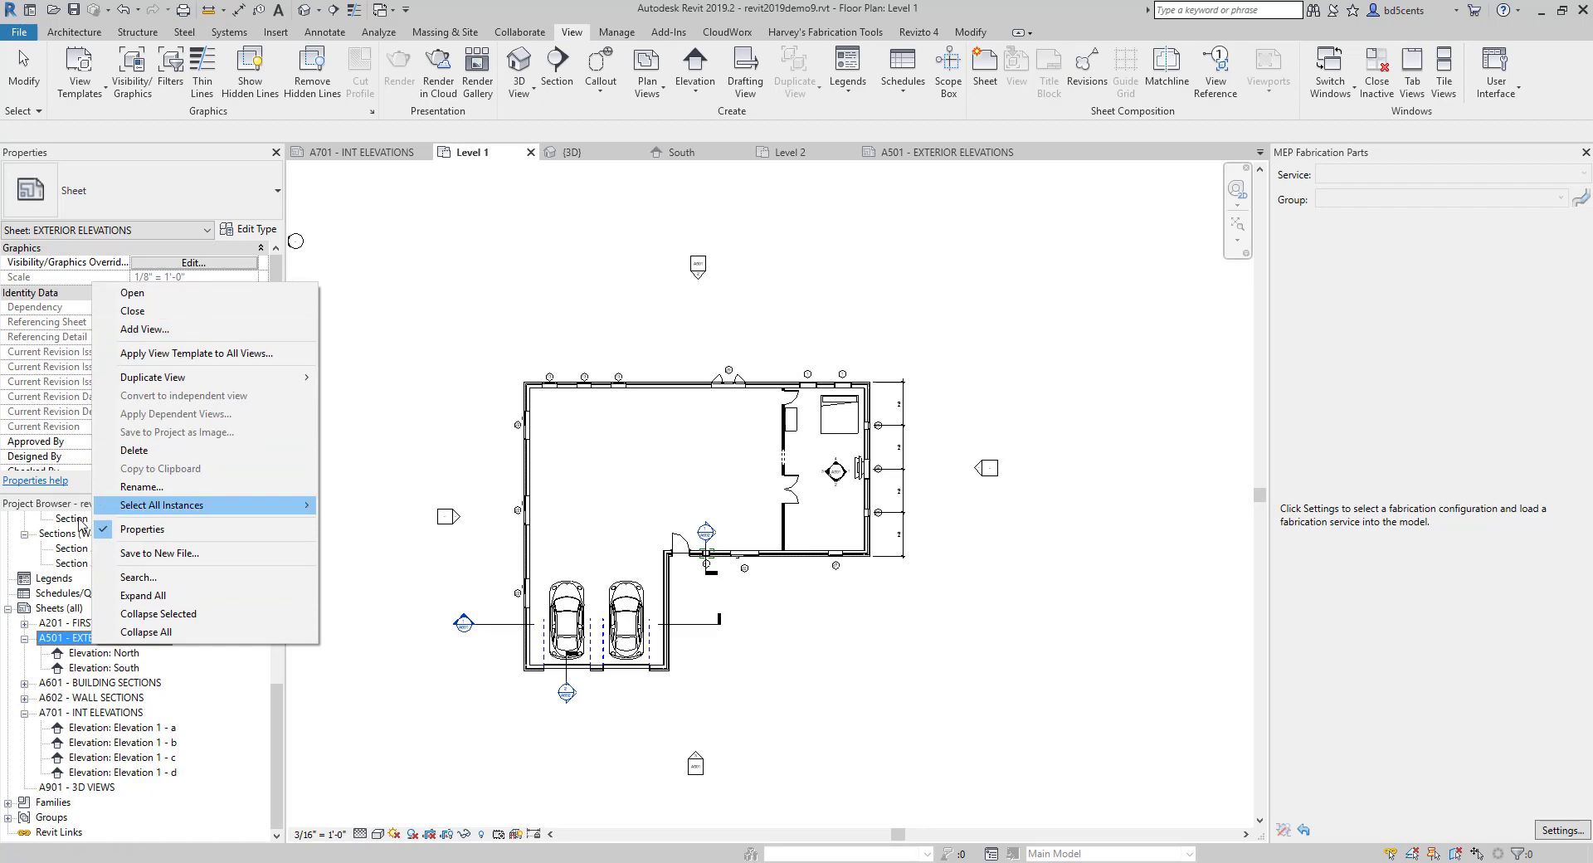
pyautogui.click(57, 608)
pyautogui.rightClick(55, 608)
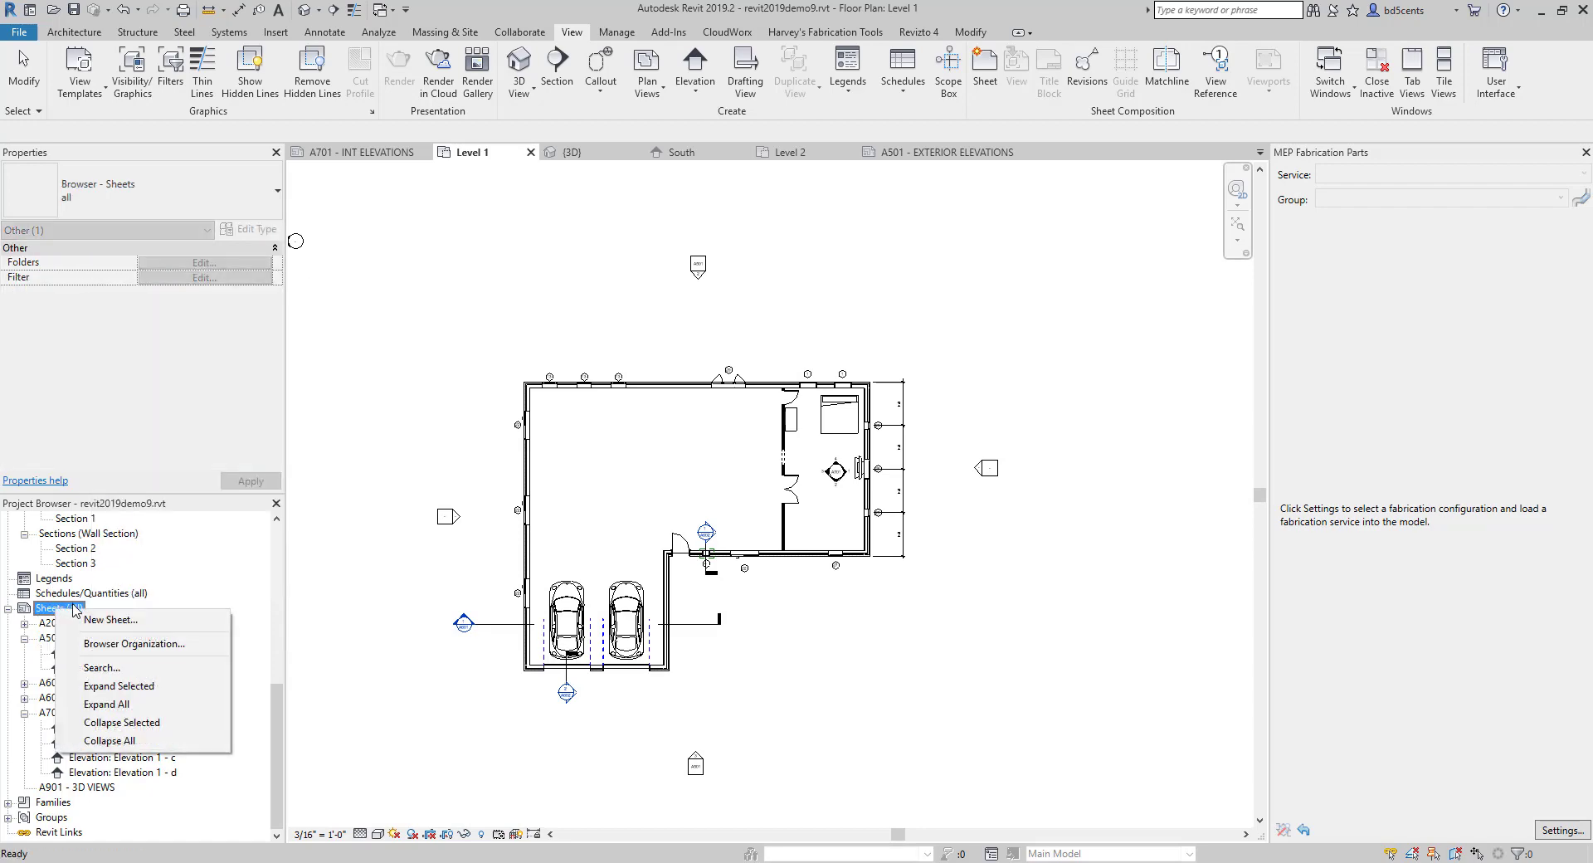
pyautogui.click(100, 621)
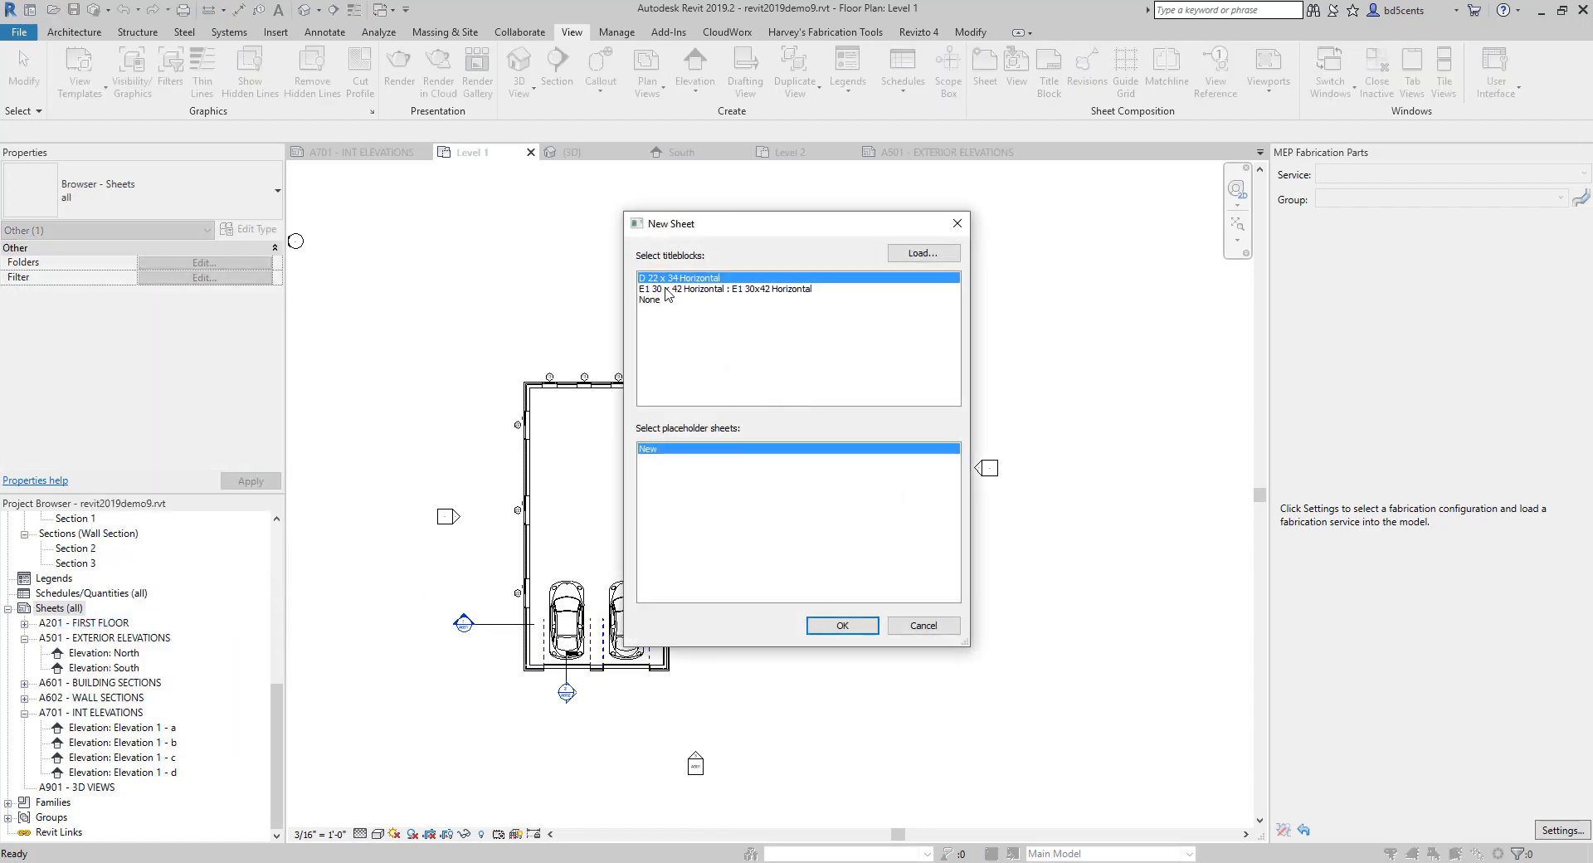
pyautogui.click(818, 622)
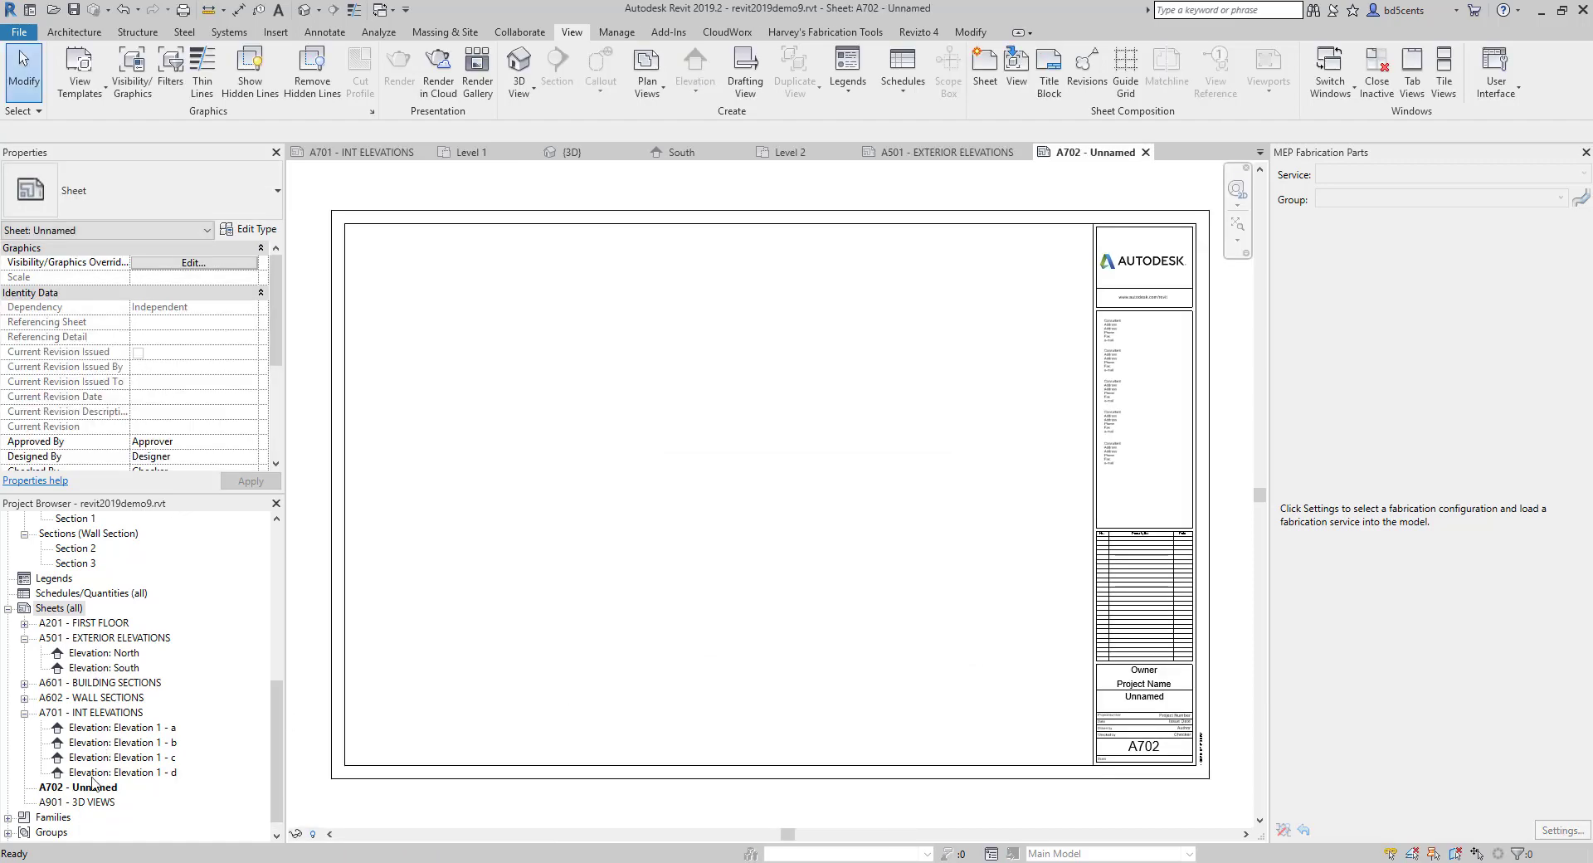
pyautogui.rightClick(93, 786)
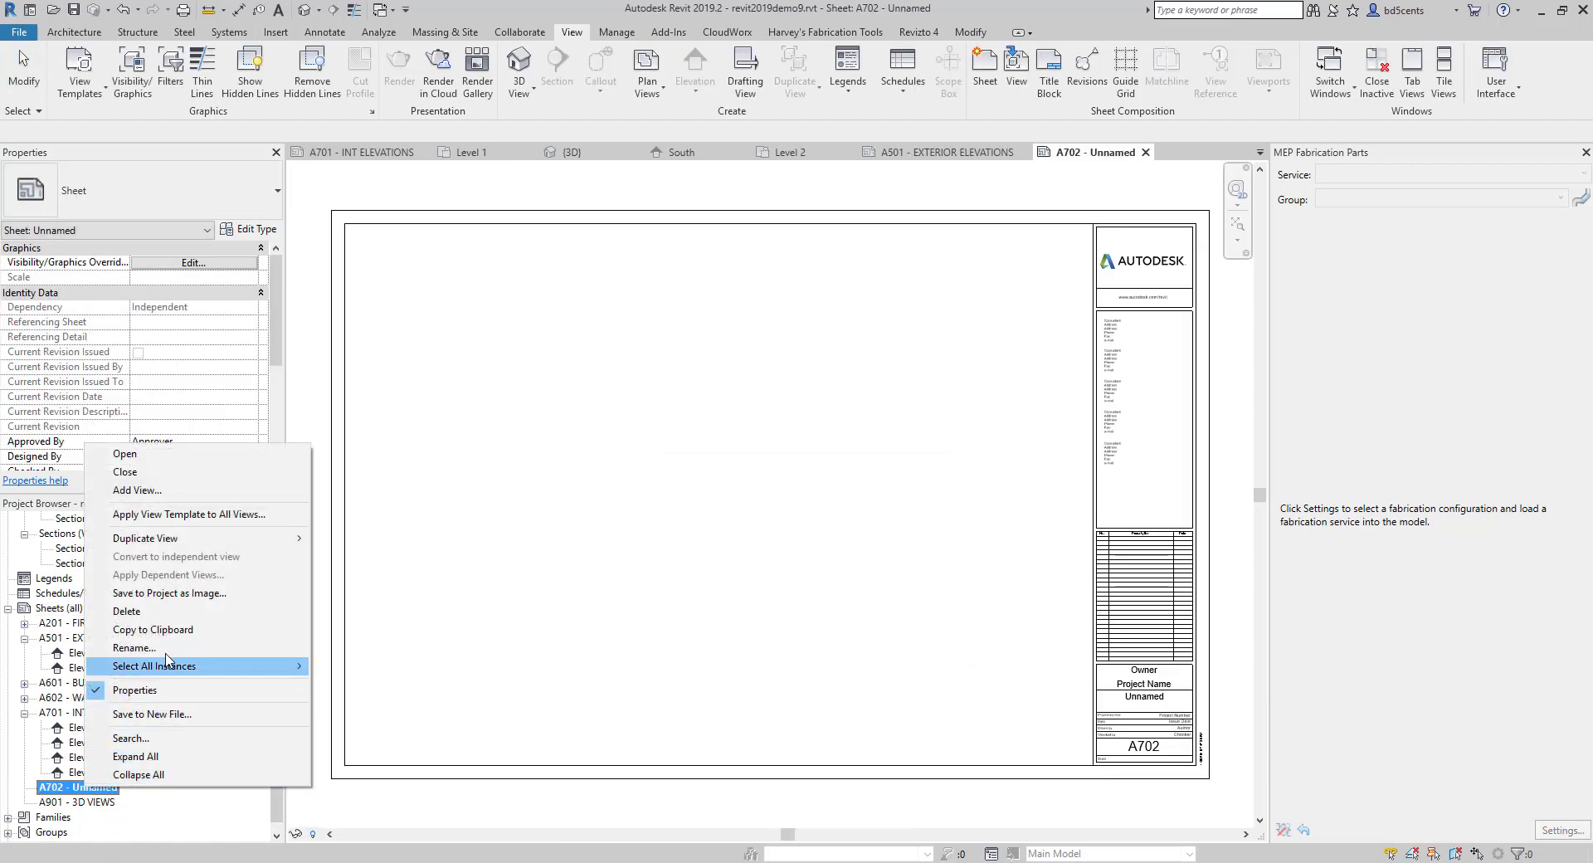
pyautogui.click(137, 649)
pyautogui.click(840, 478)
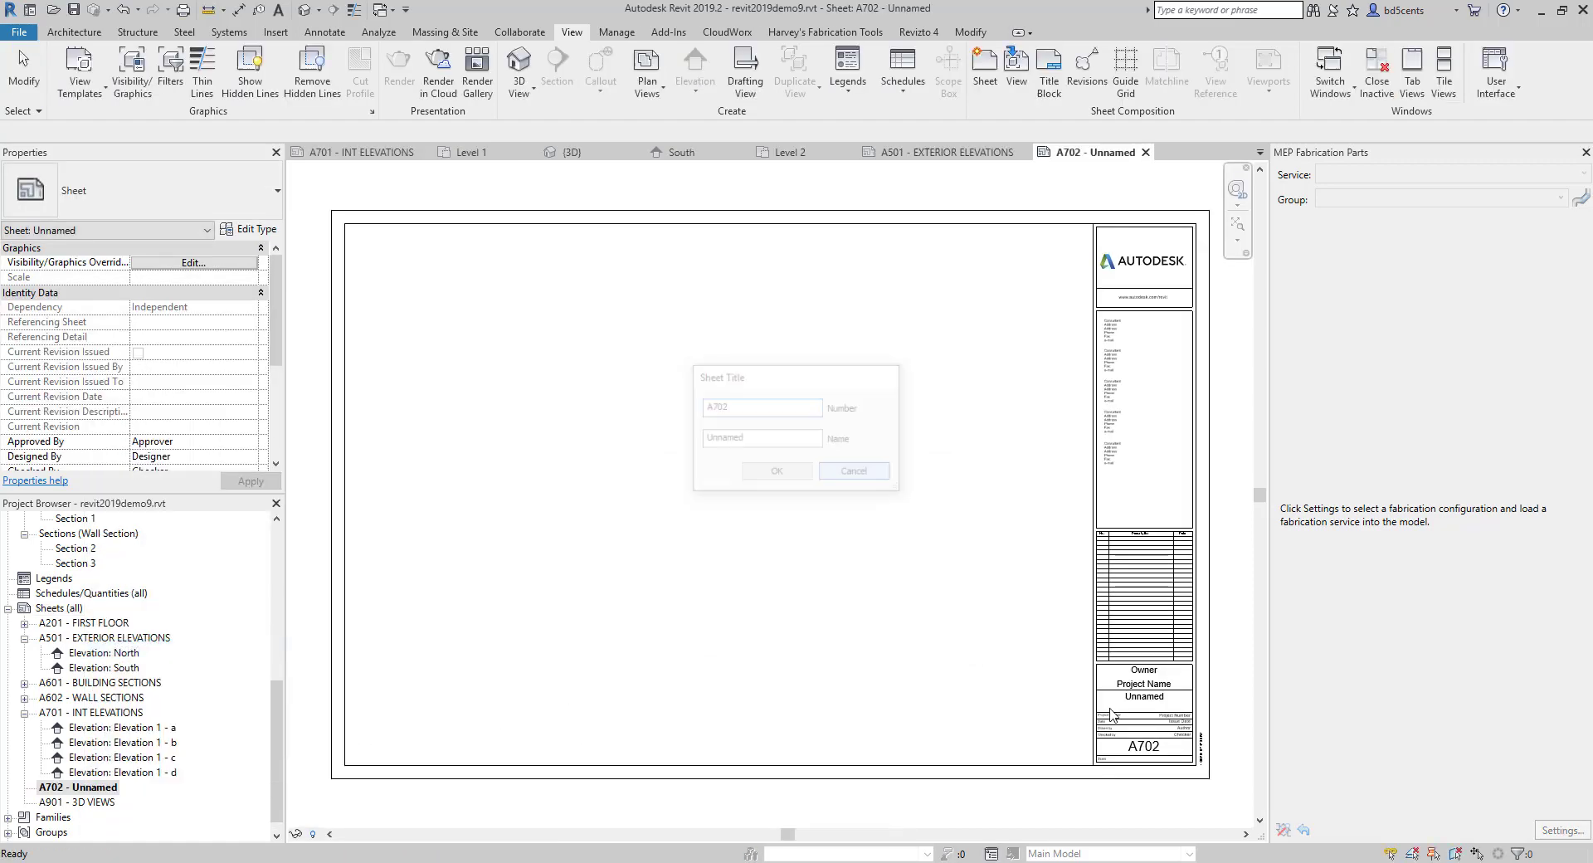
# Set the new sheet's number to A502 and its name to EXTERIOR ELEVATIONS in the title block.
pyautogui.click(1150, 755)
pyautogui.click(1148, 751)
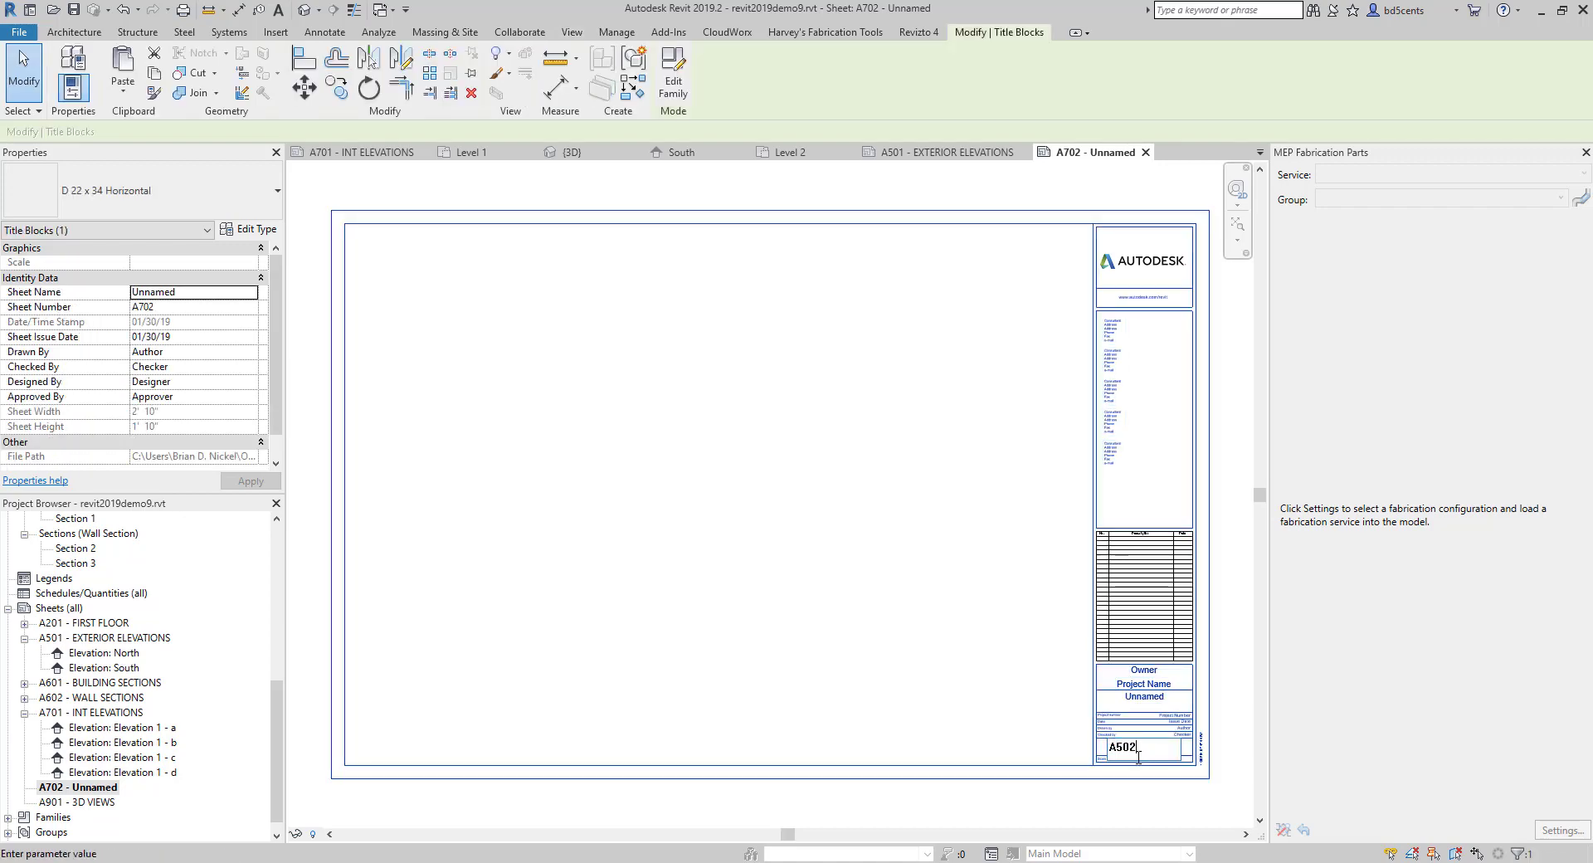
pyautogui.write('A502')
pyautogui.press('Return')
pyautogui.click(1148, 699)
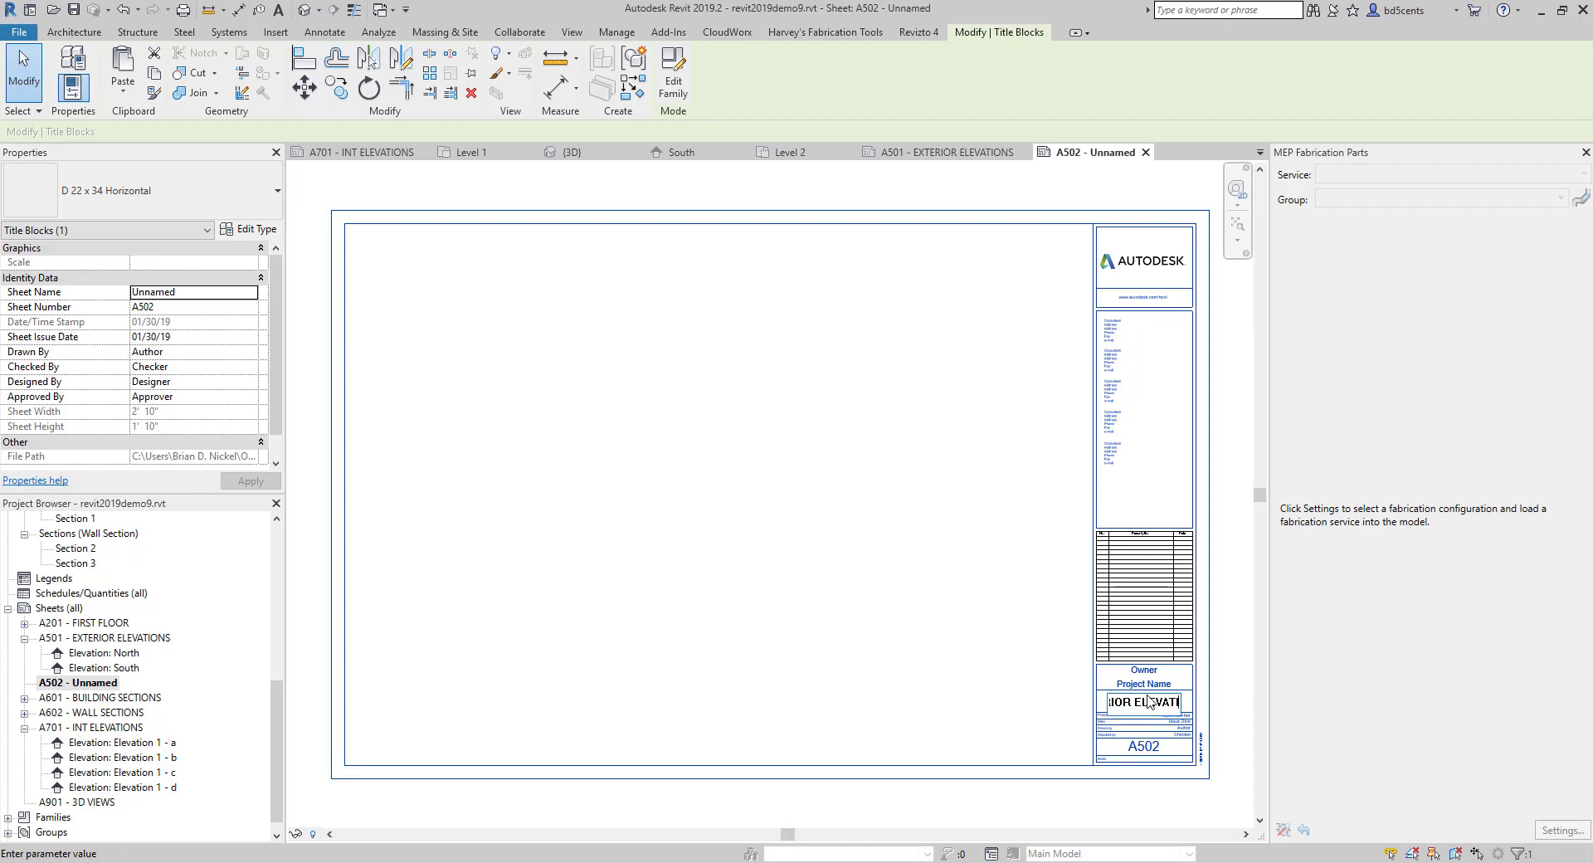
pyautogui.write('EXTERIOR ELEVATIONS')
pyautogui.press('Return')
pyautogui.click(541, 596)
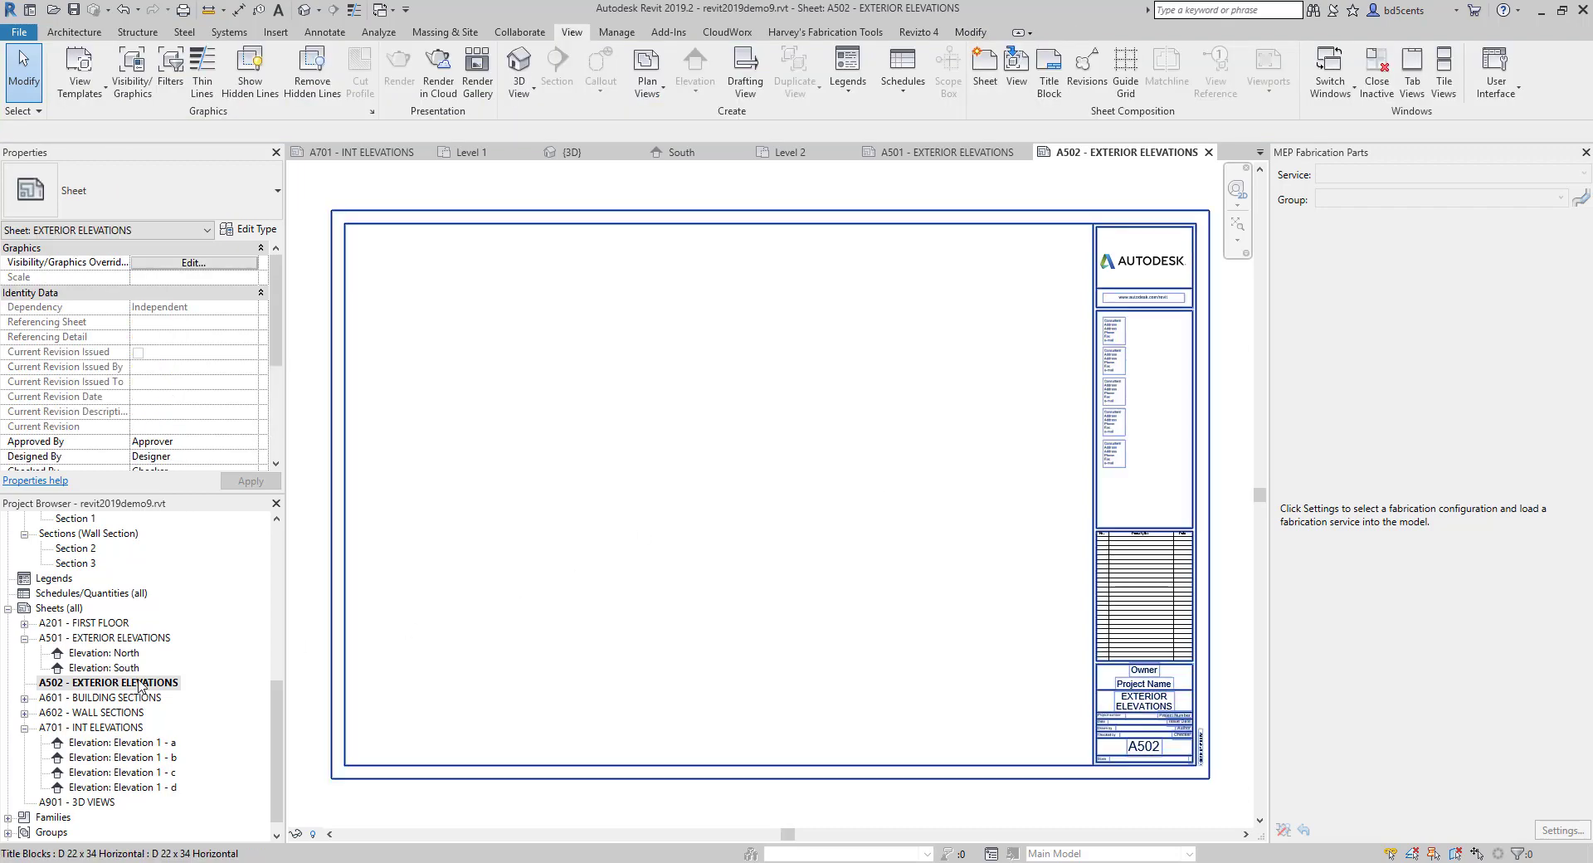
# Place the East building elevation on sheet A502 and move its viewport to the lower left of the drawing area.
pyautogui.scroll(6, 133, 680)
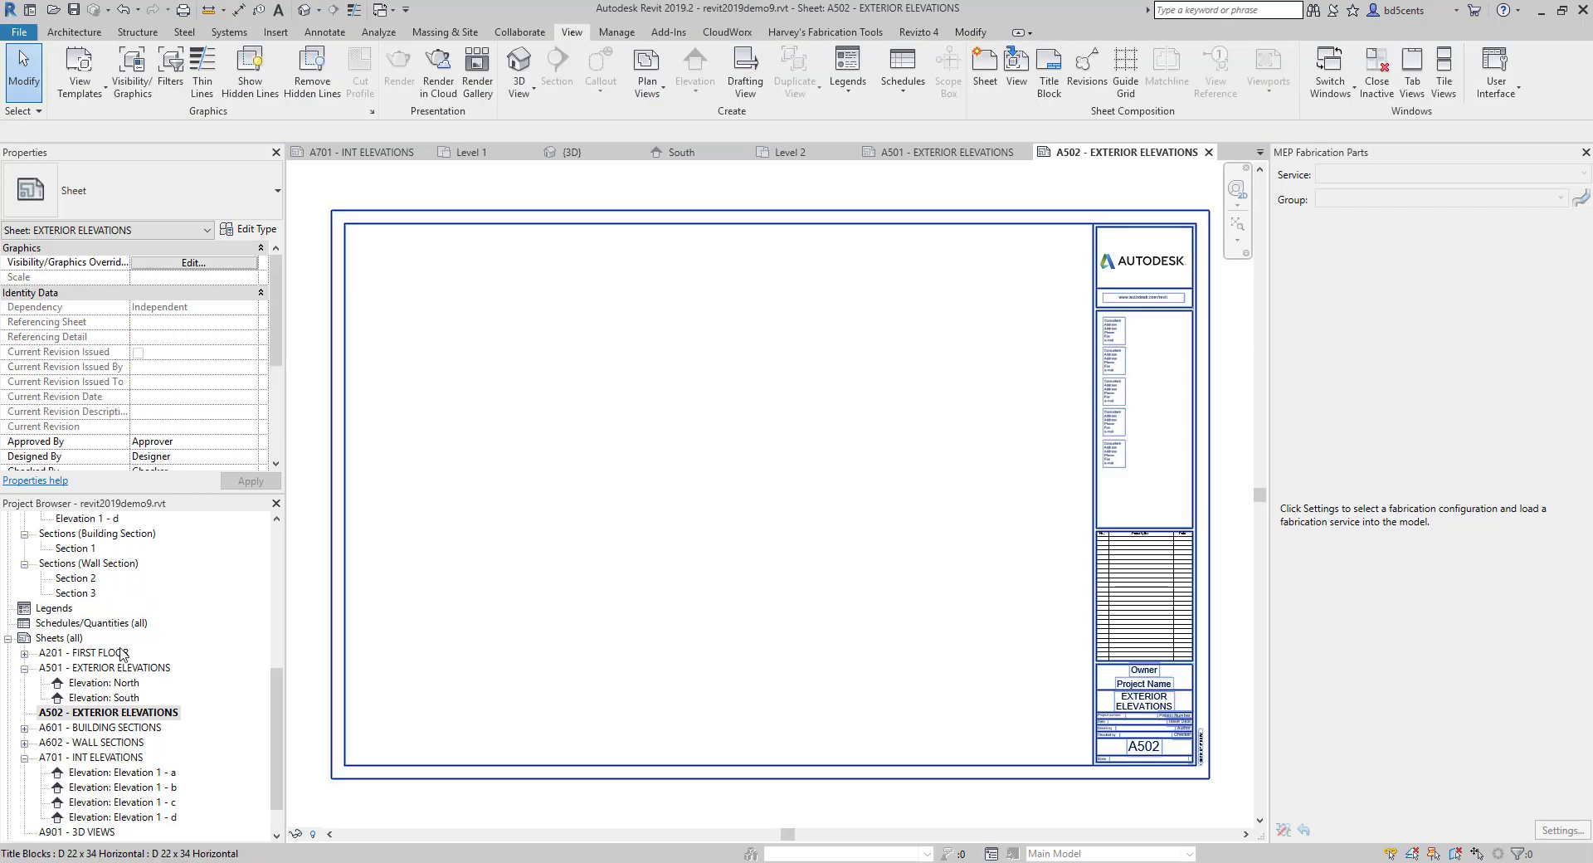
pyautogui.click(68, 653)
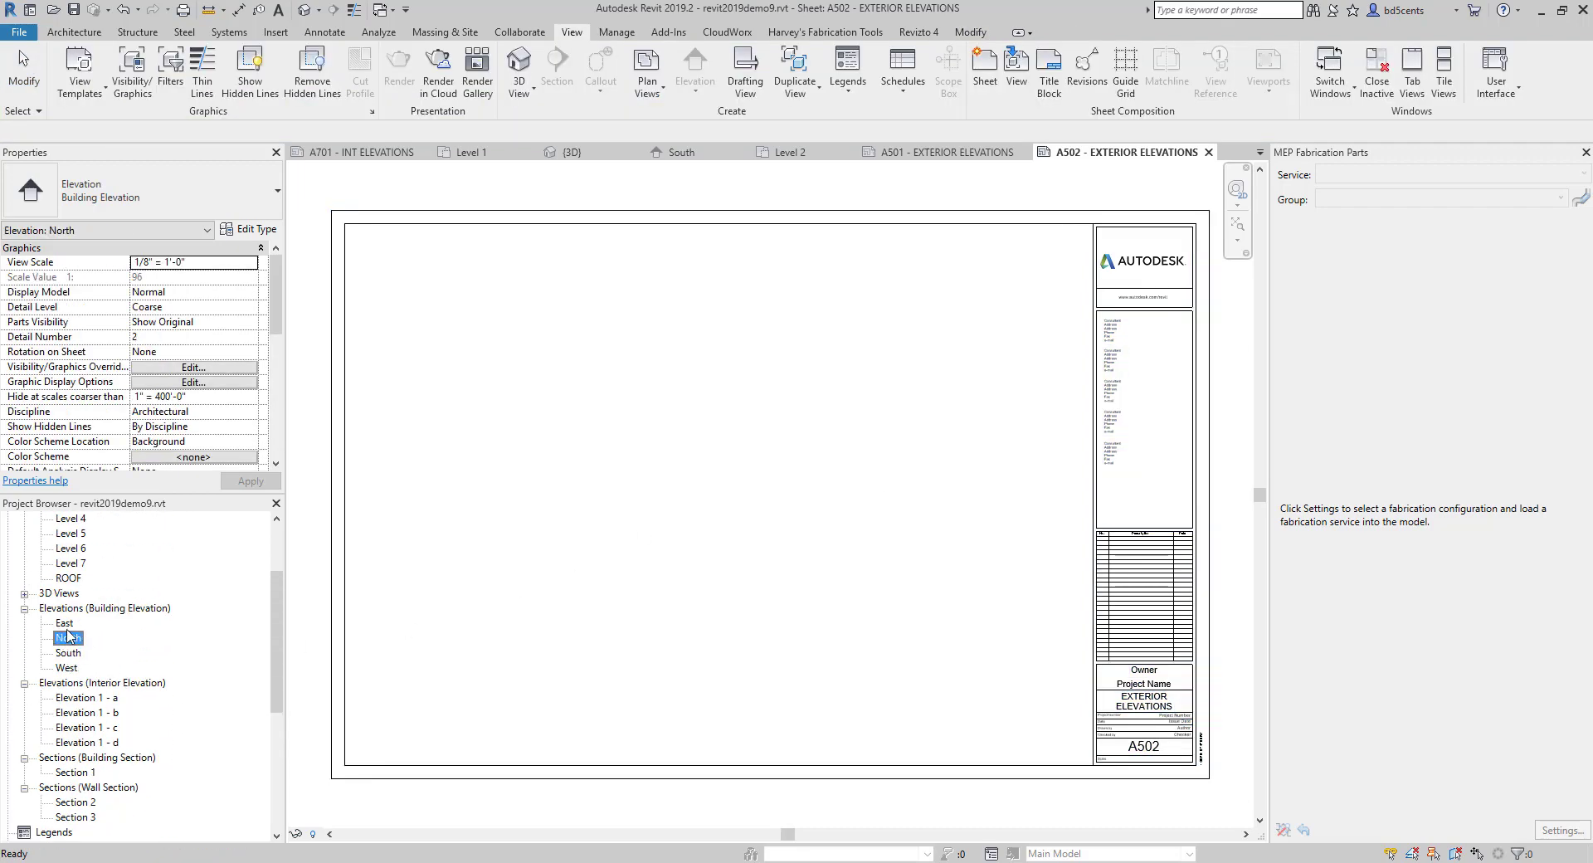
pyautogui.click(64, 623)
pyautogui.click(712, 391)
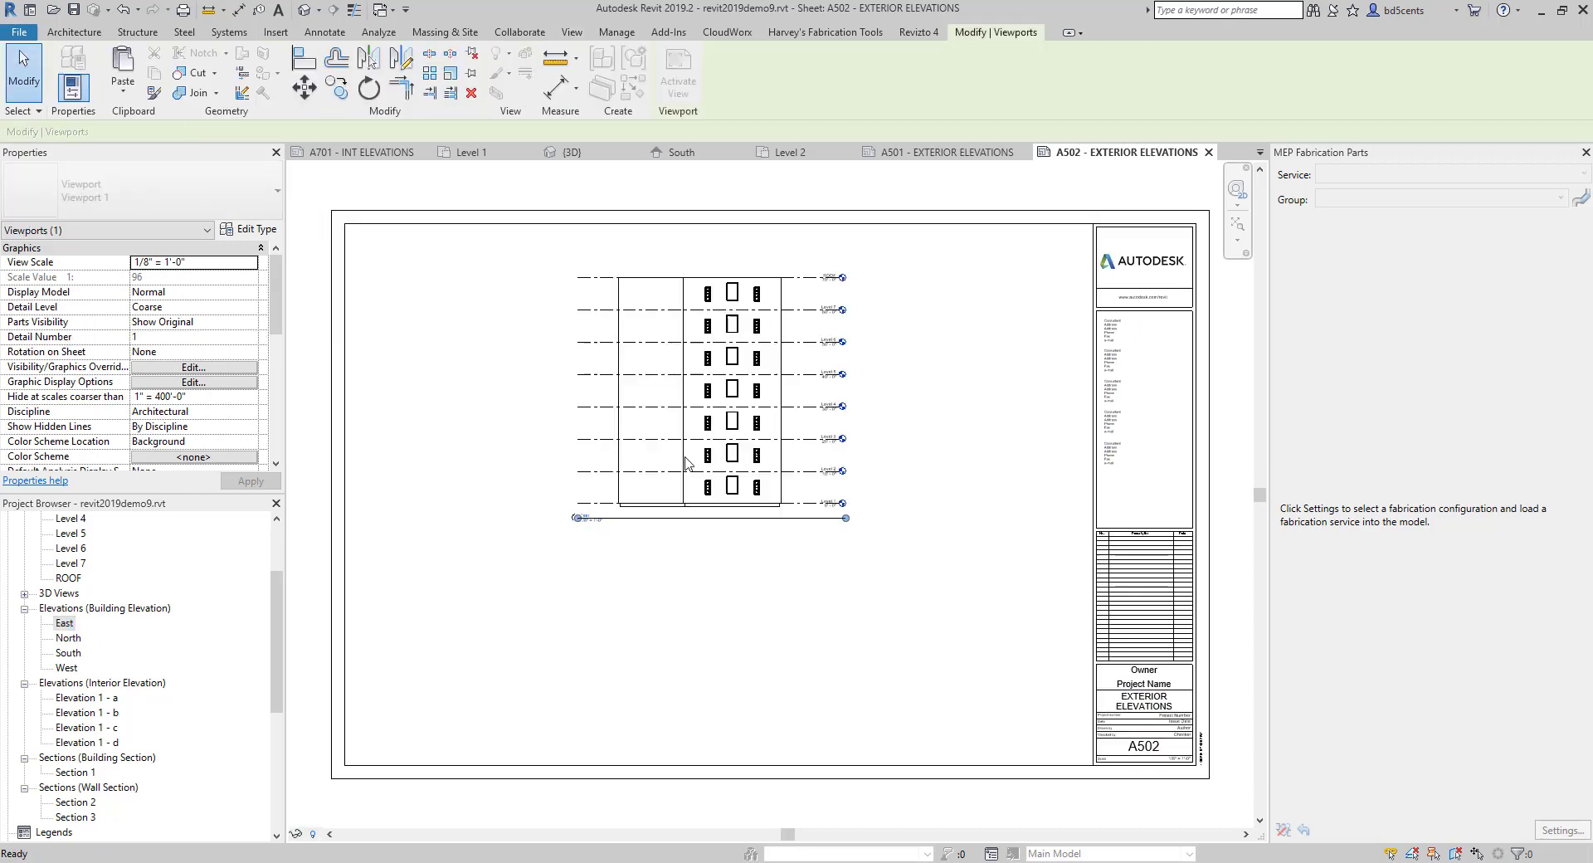
pyautogui.moveTo(692, 428); pyautogui.dragTo(506, 557)
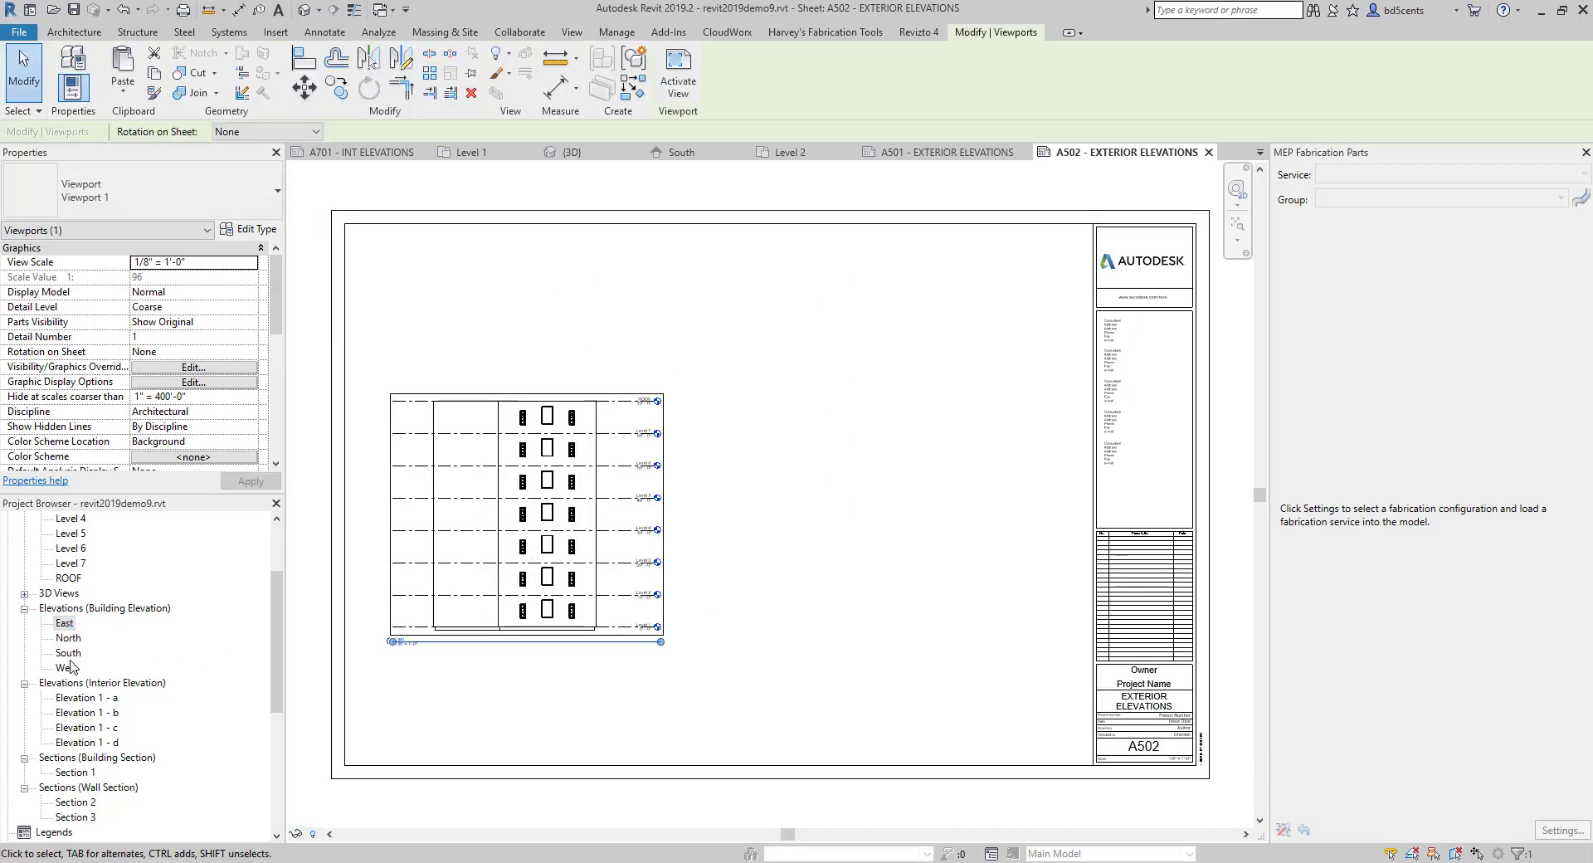
# Place the West building elevation on sheet A502 to the right of the East viewport and align the two.
pyautogui.moveTo(67, 667); pyautogui.dragTo(863, 525)
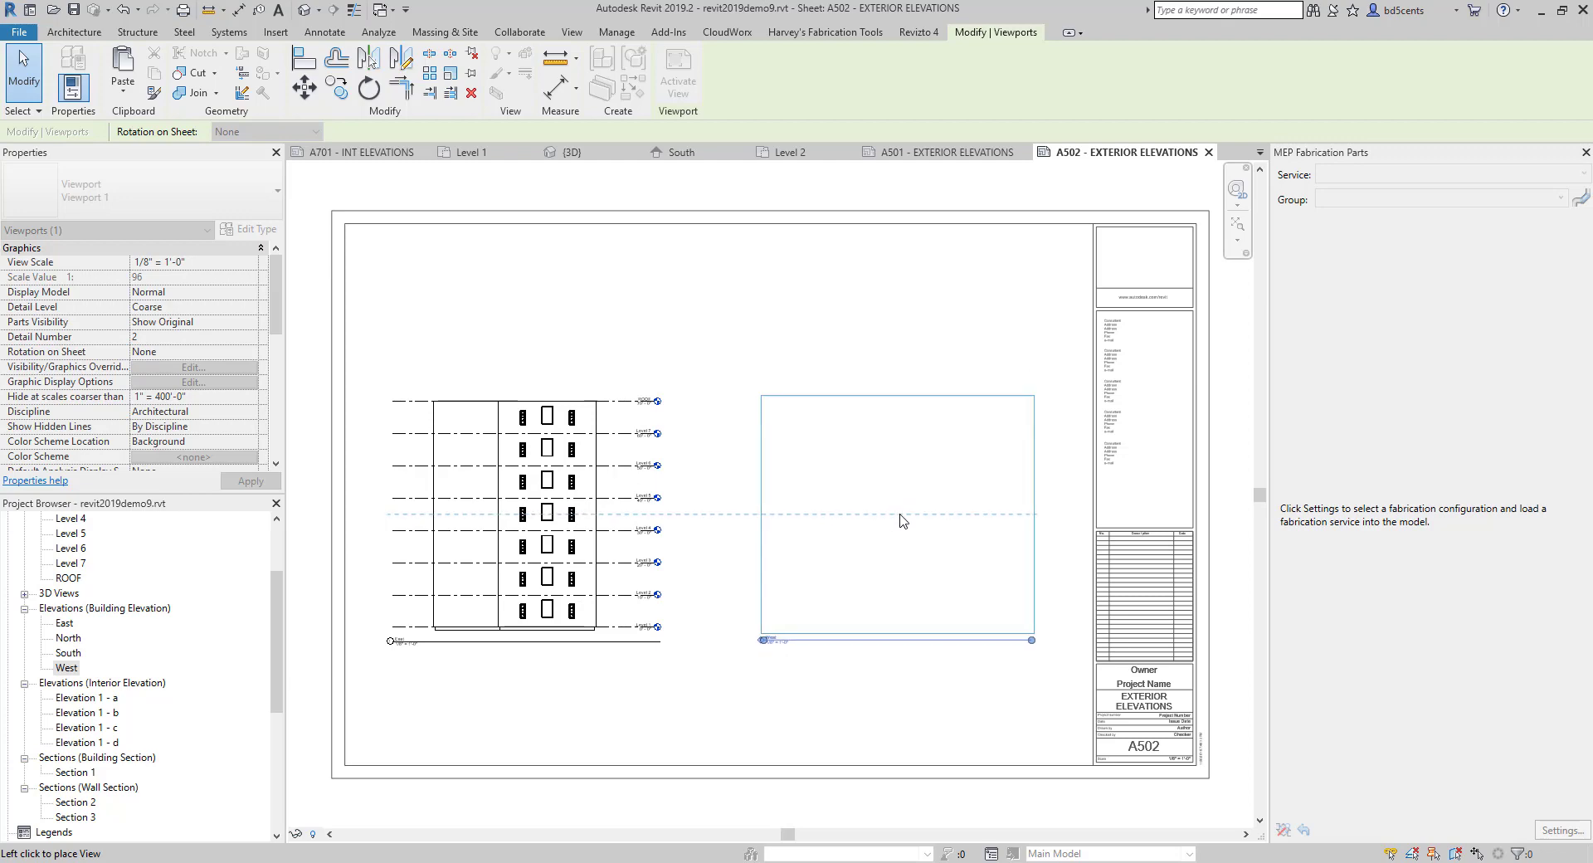
pyautogui.click(865, 520)
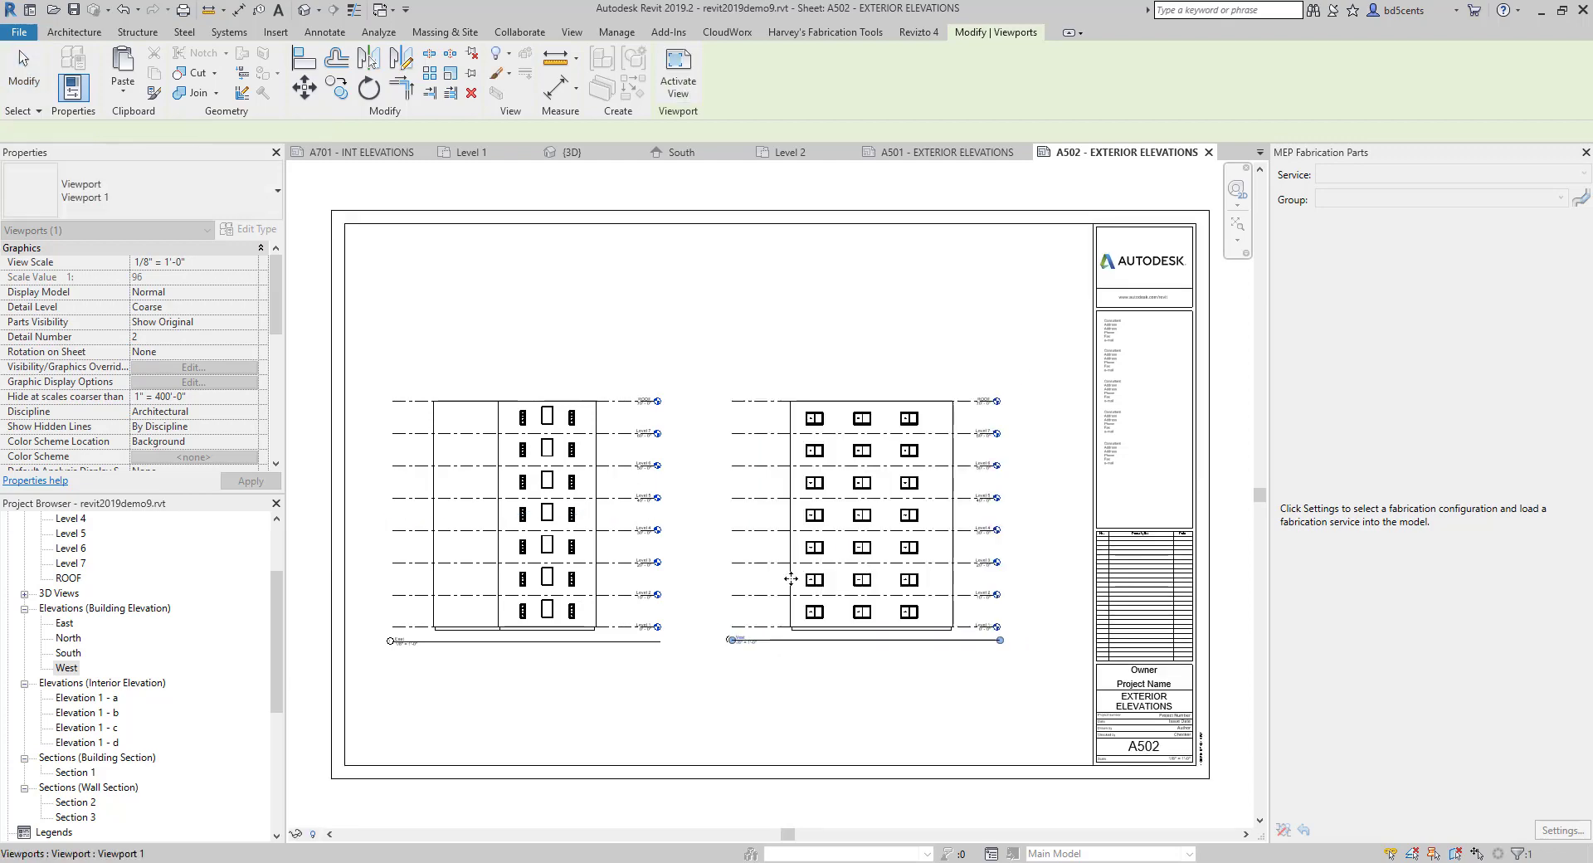
pyautogui.click(709, 667)
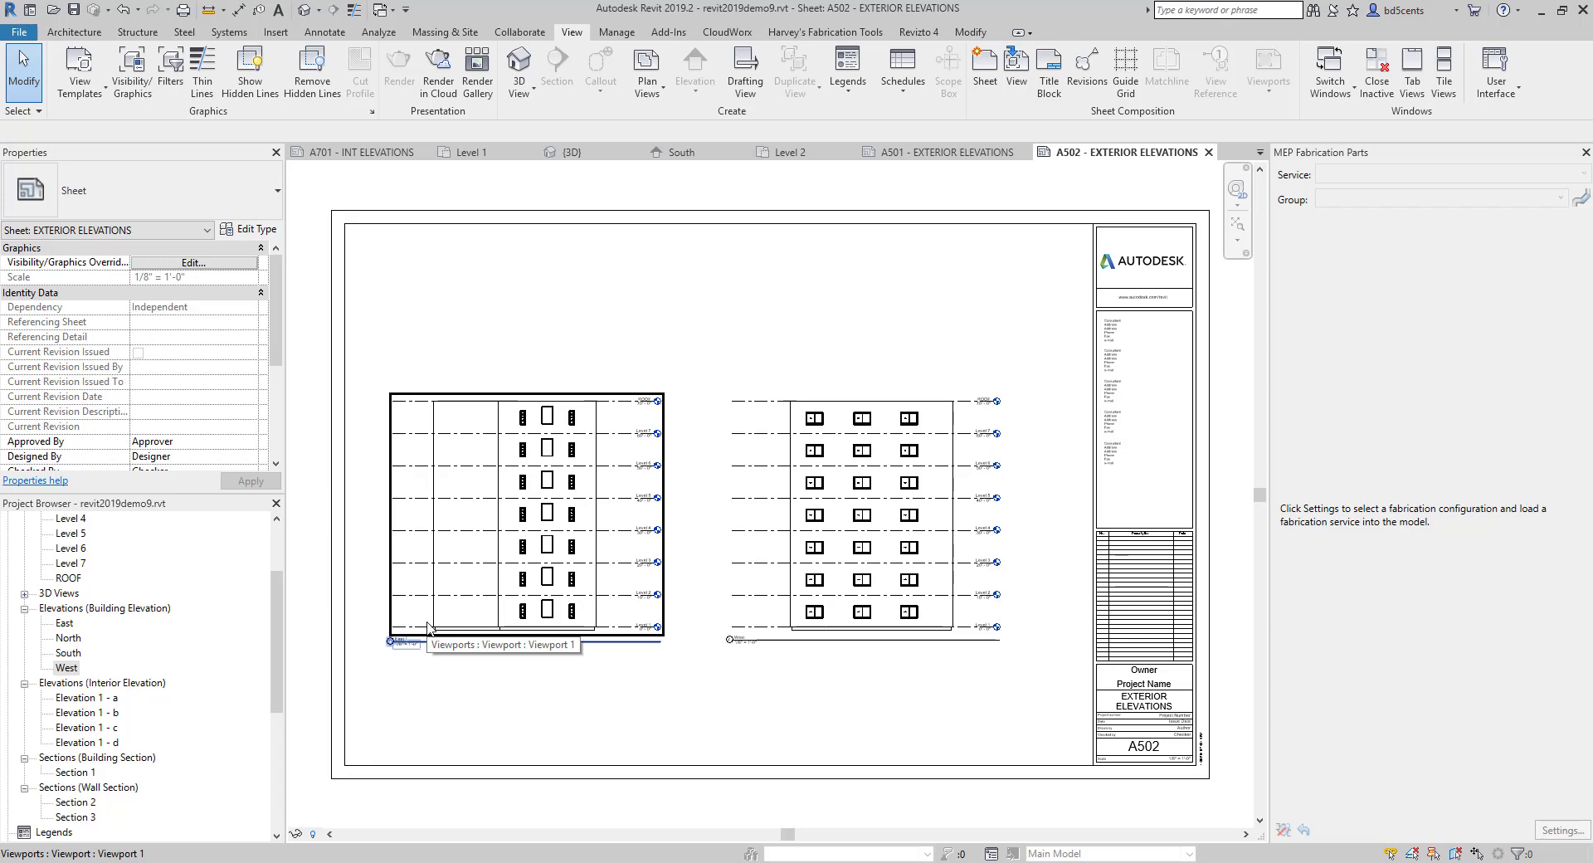
pyautogui.click(773, 643)
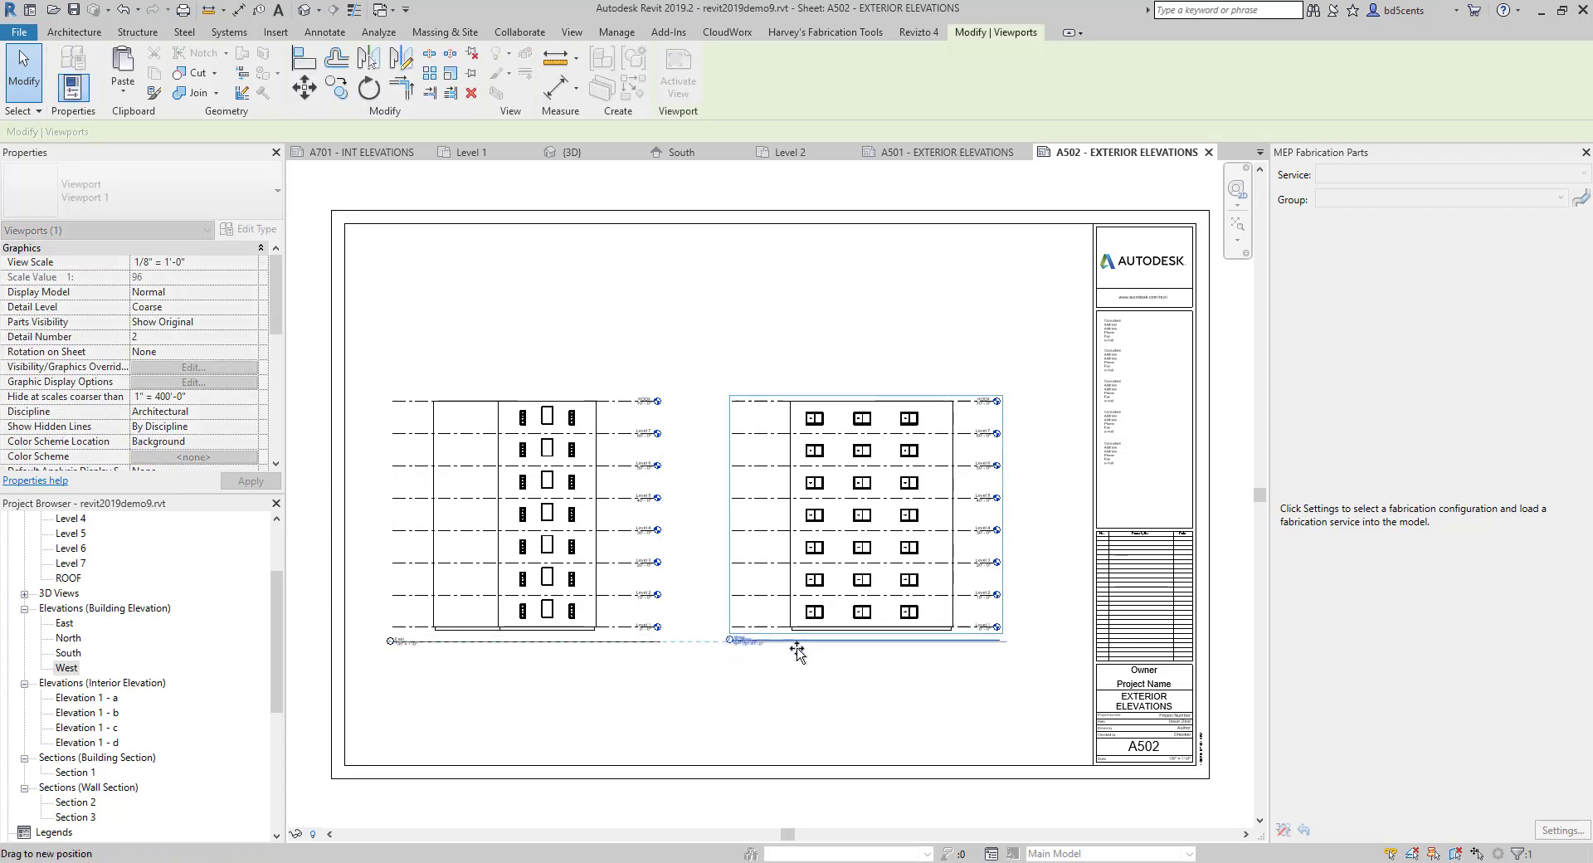
pyautogui.moveTo(796, 653); pyautogui.dragTo(790, 655)
pyautogui.click(790, 689)
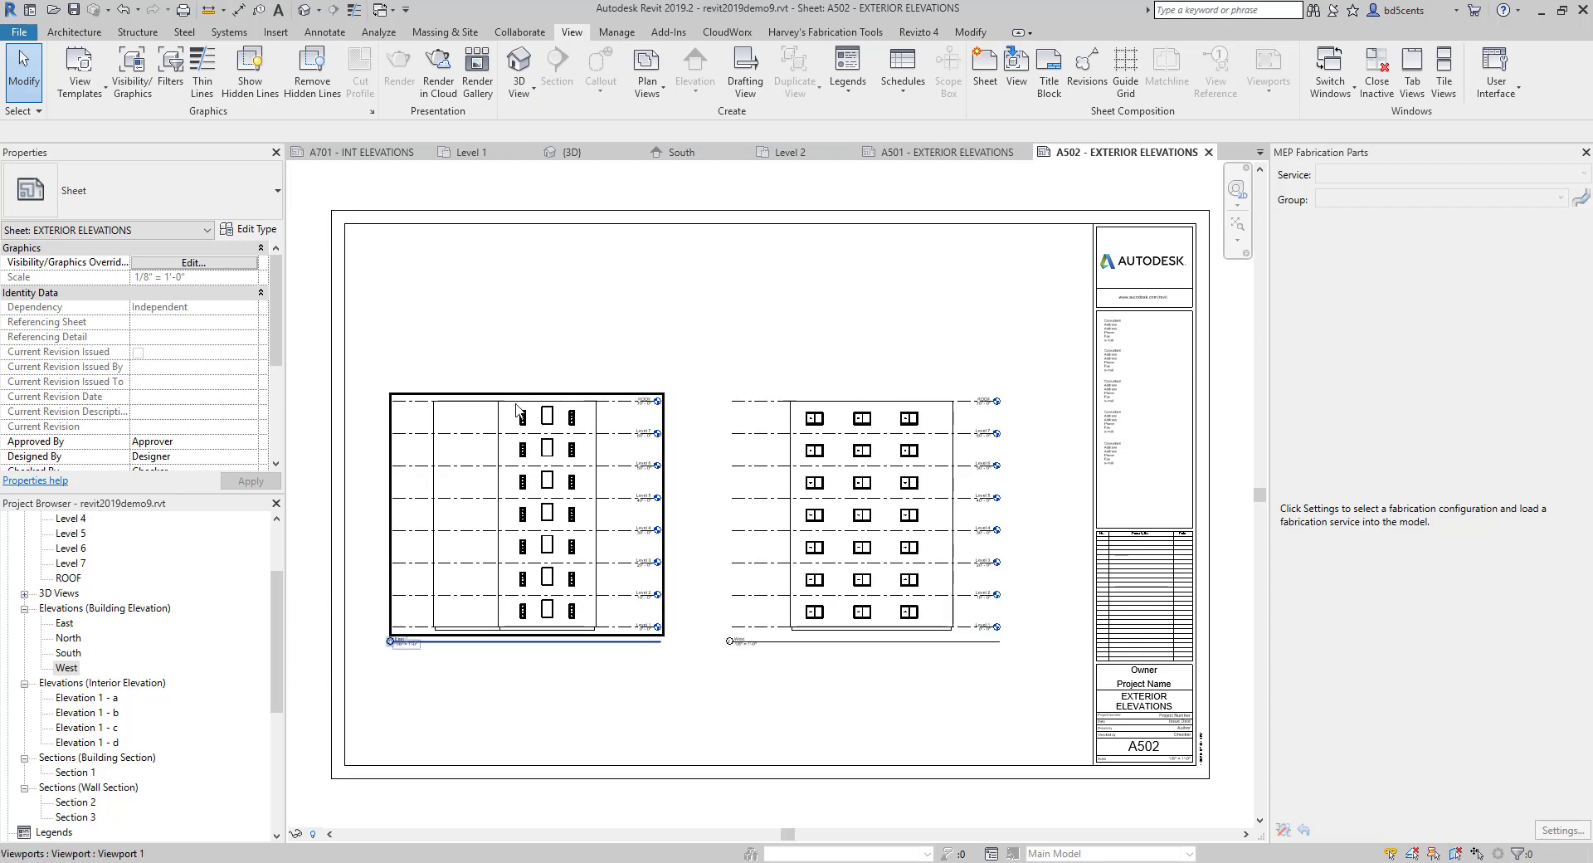
# Open sheet A601 - BUILDING SECTIONS and move the garage section viewport to the lower left of the sheet.
pyautogui.scroll(-5, 111, 728)
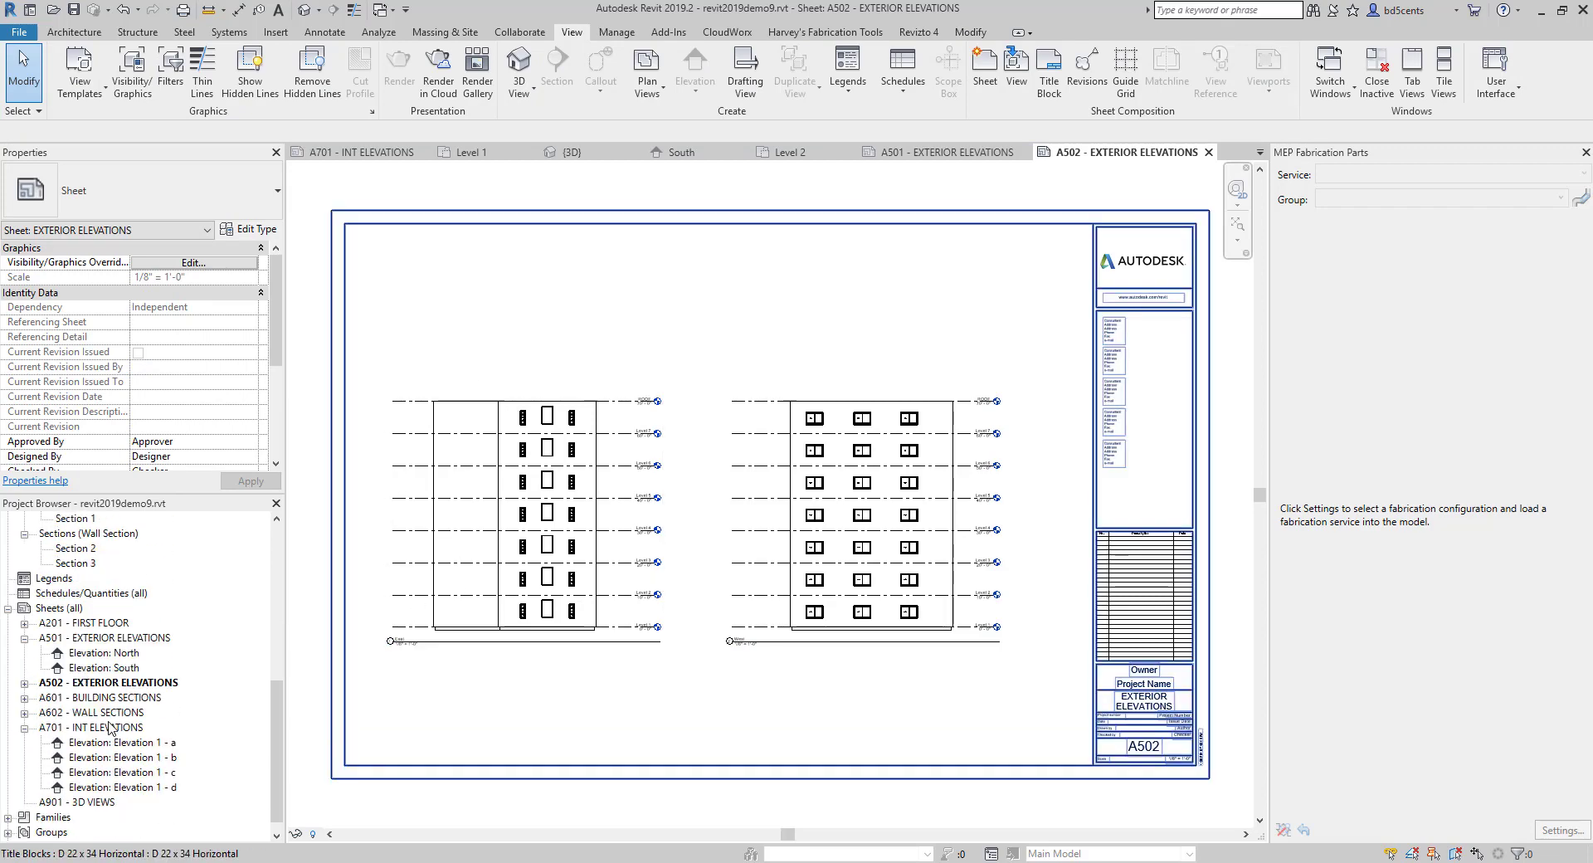
pyautogui.doubleClick(103, 699)
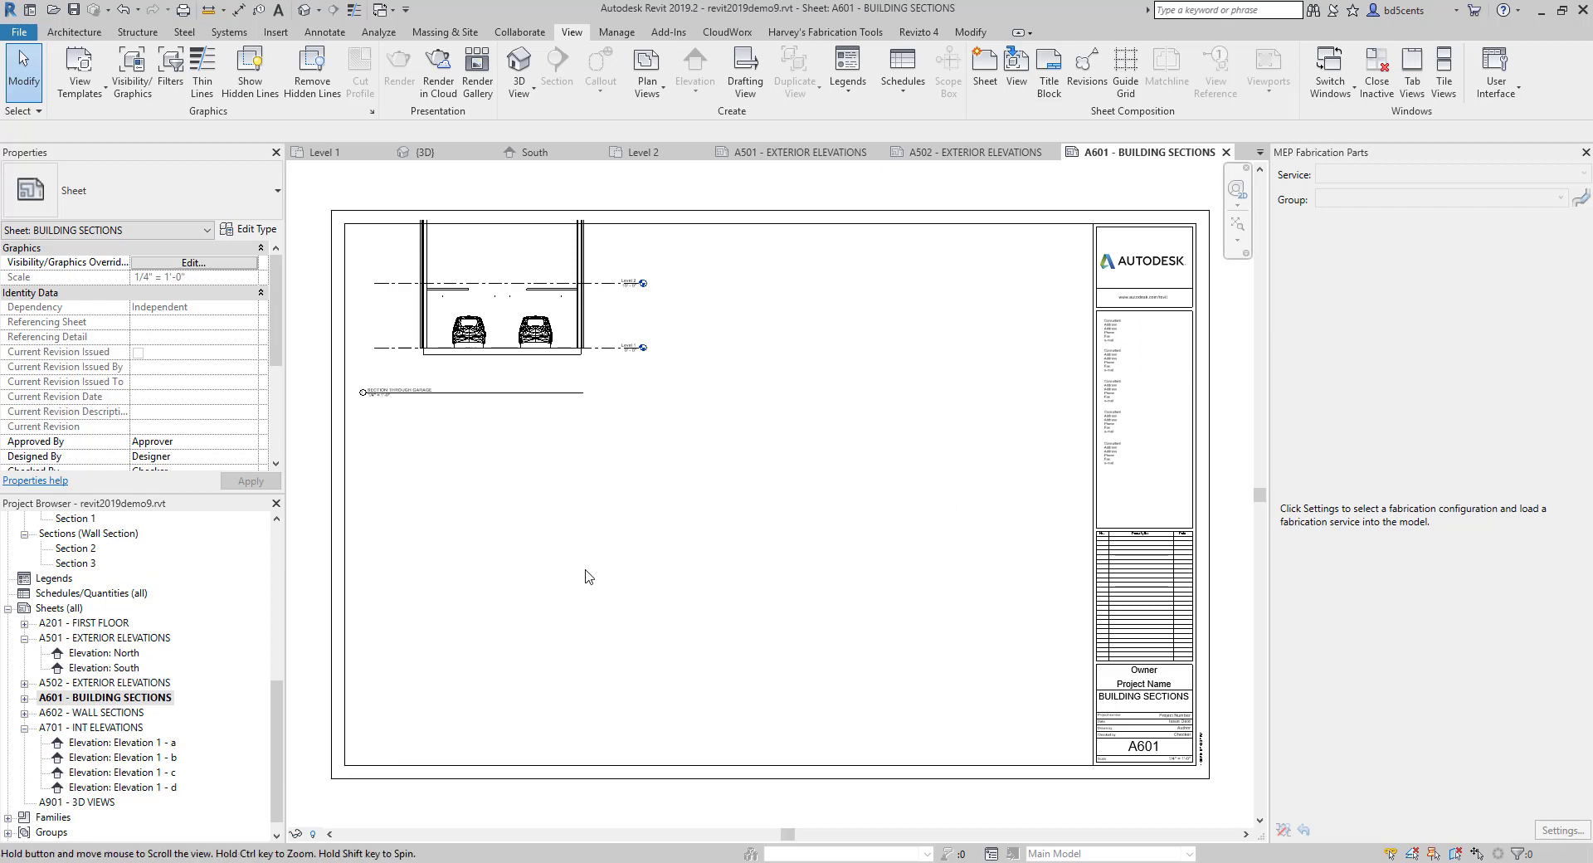
pyautogui.moveTo(536, 328); pyautogui.dragTo(553, 581)
pyautogui.scroll(1, 522, 379)
pyautogui.scroll(-2, 521, 379)
pyautogui.scroll(-1, 520, 390)
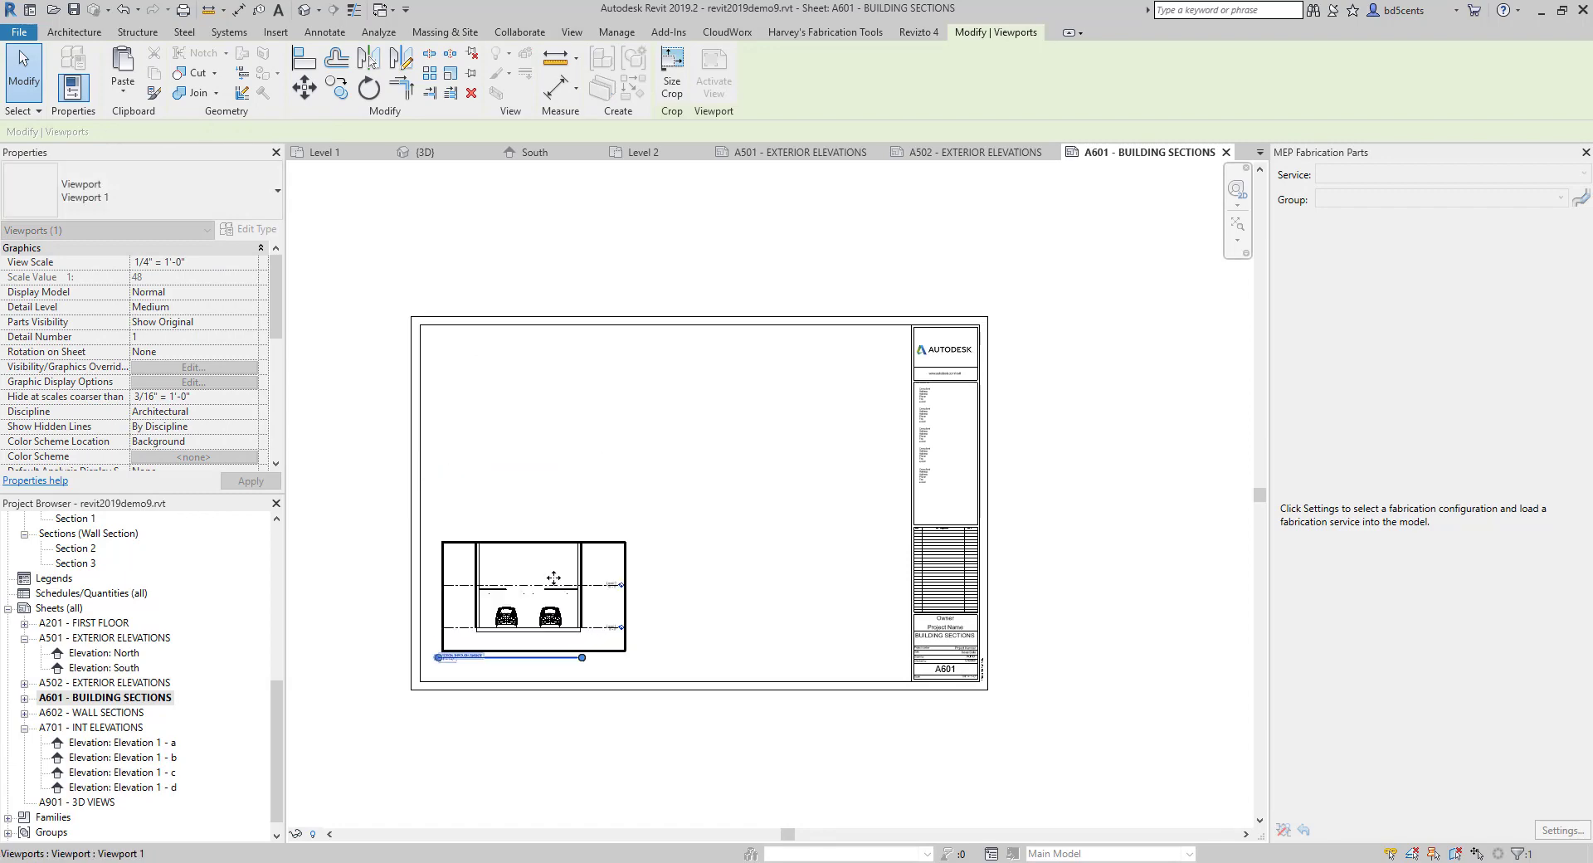
# Activate the garage section view, show its crop region, and extend the crop's upper edge above the topmost level.
pyautogui.rightClick(554, 581)
pyautogui.click(600, 245)
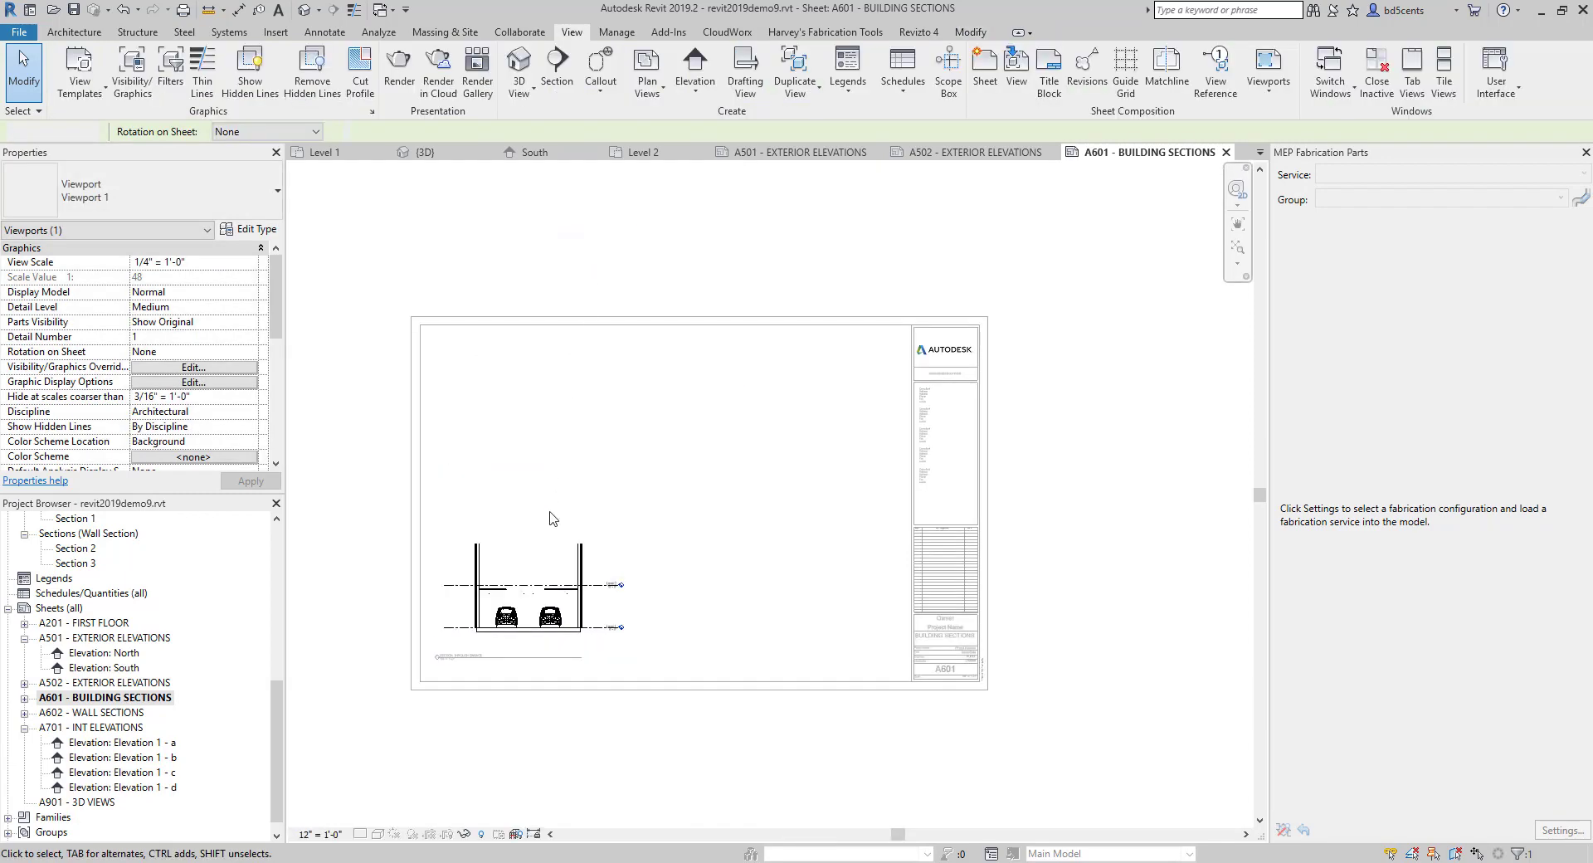
pyautogui.click(430, 837)
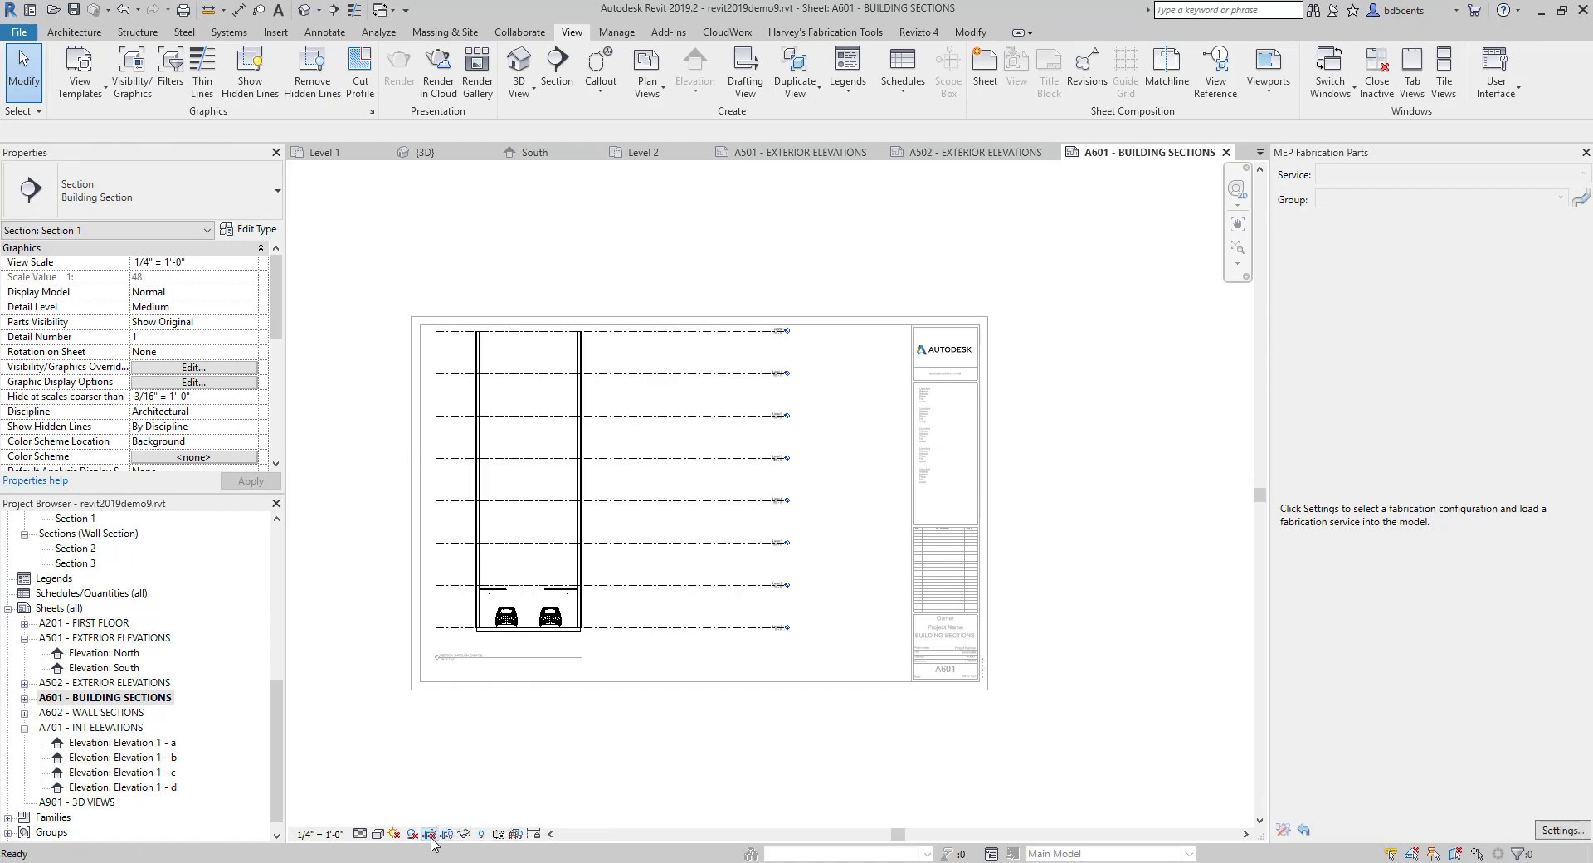
pyautogui.click(430, 837)
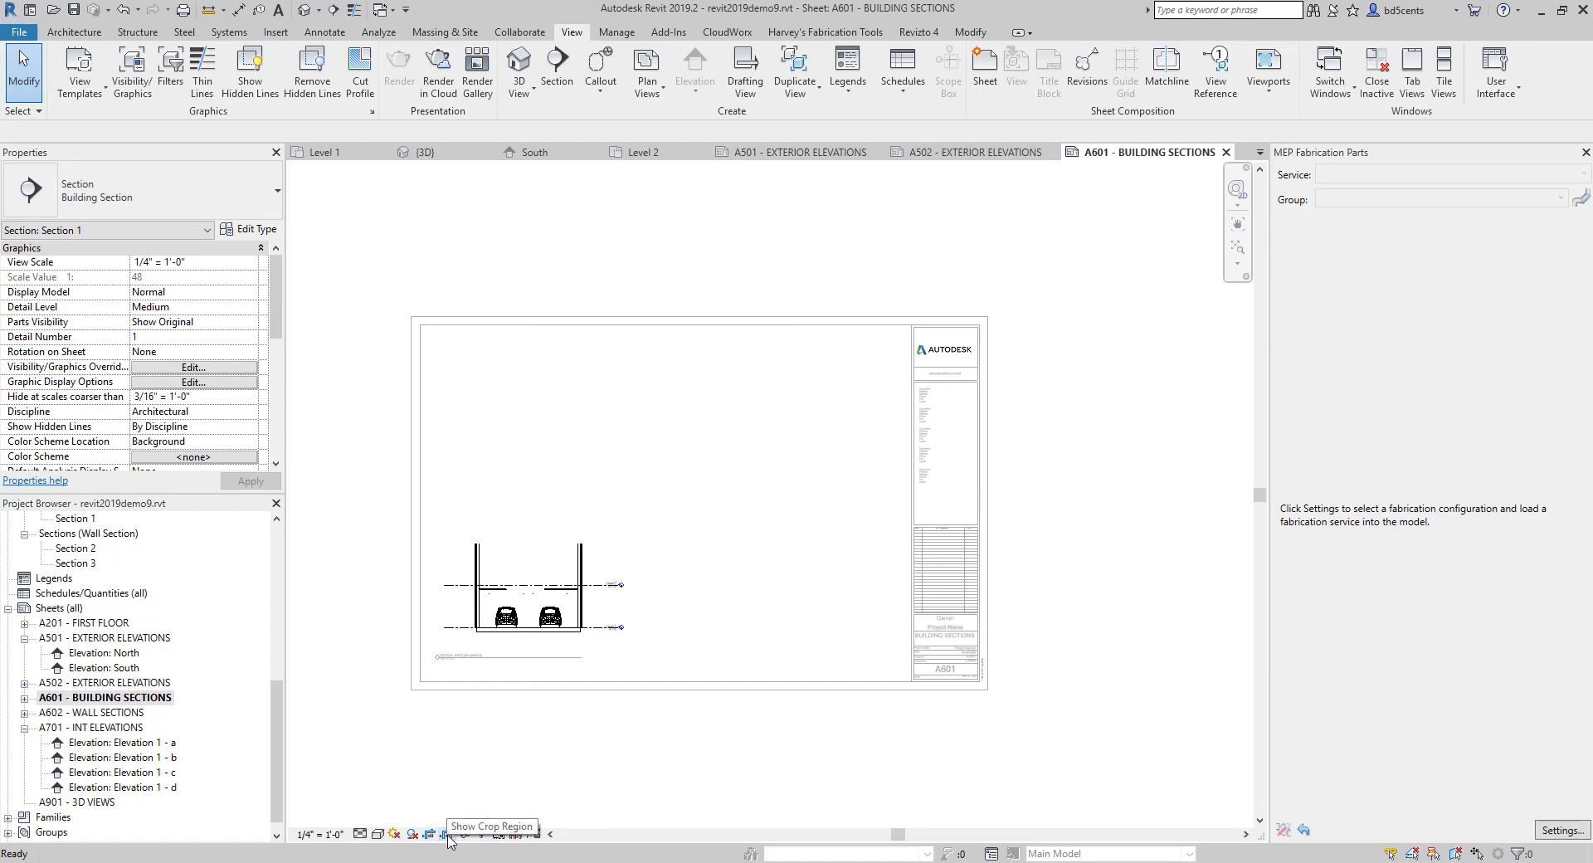
pyautogui.click(446, 836)
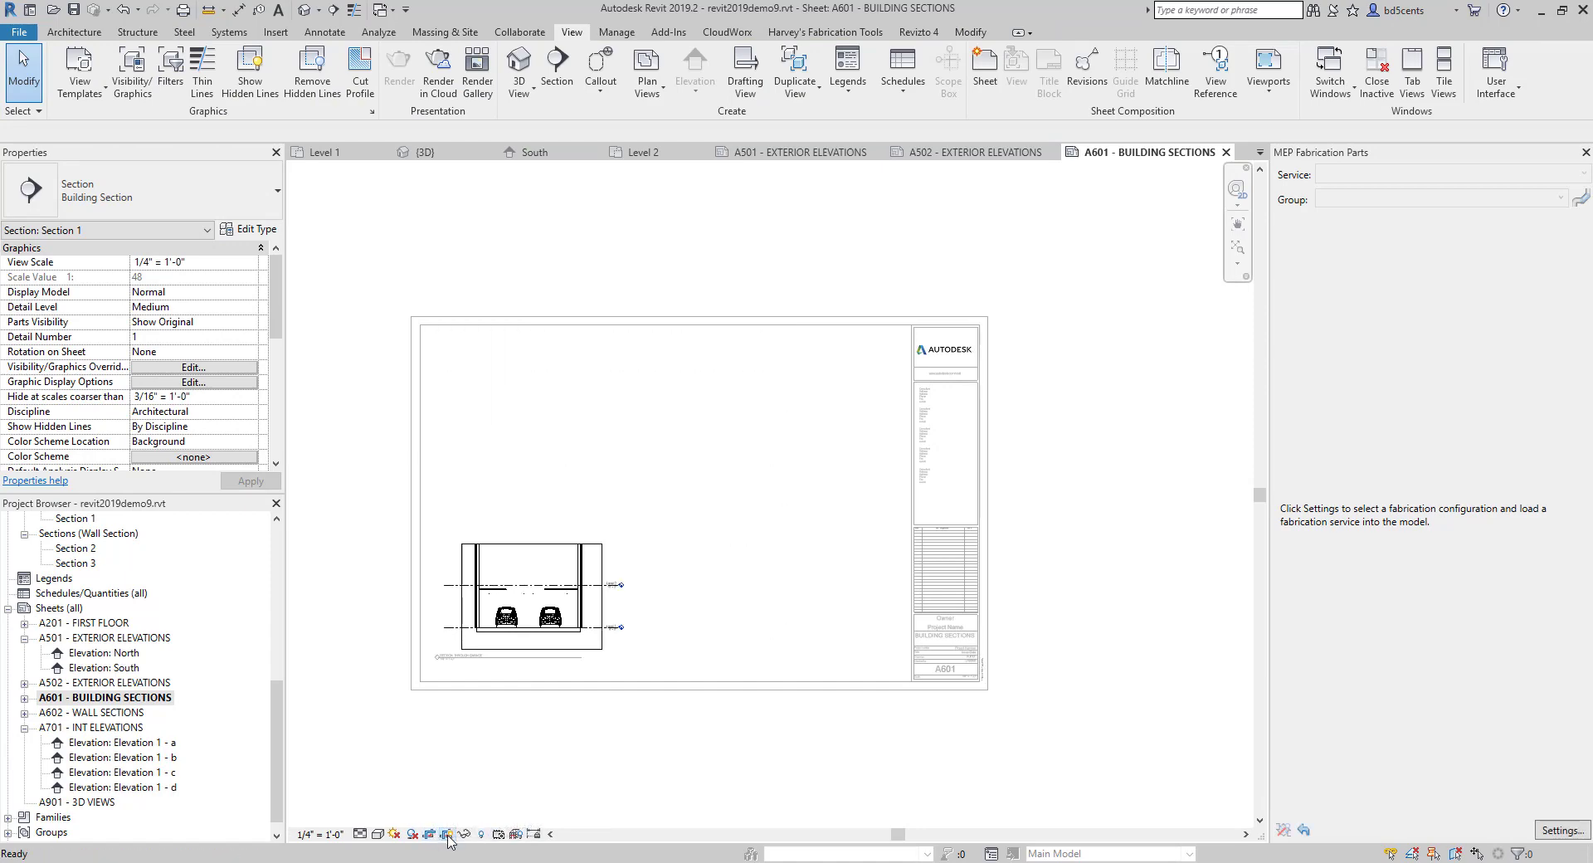
pyautogui.click(523, 545)
pyautogui.moveTo(531, 544); pyautogui.dragTo(531, 285)
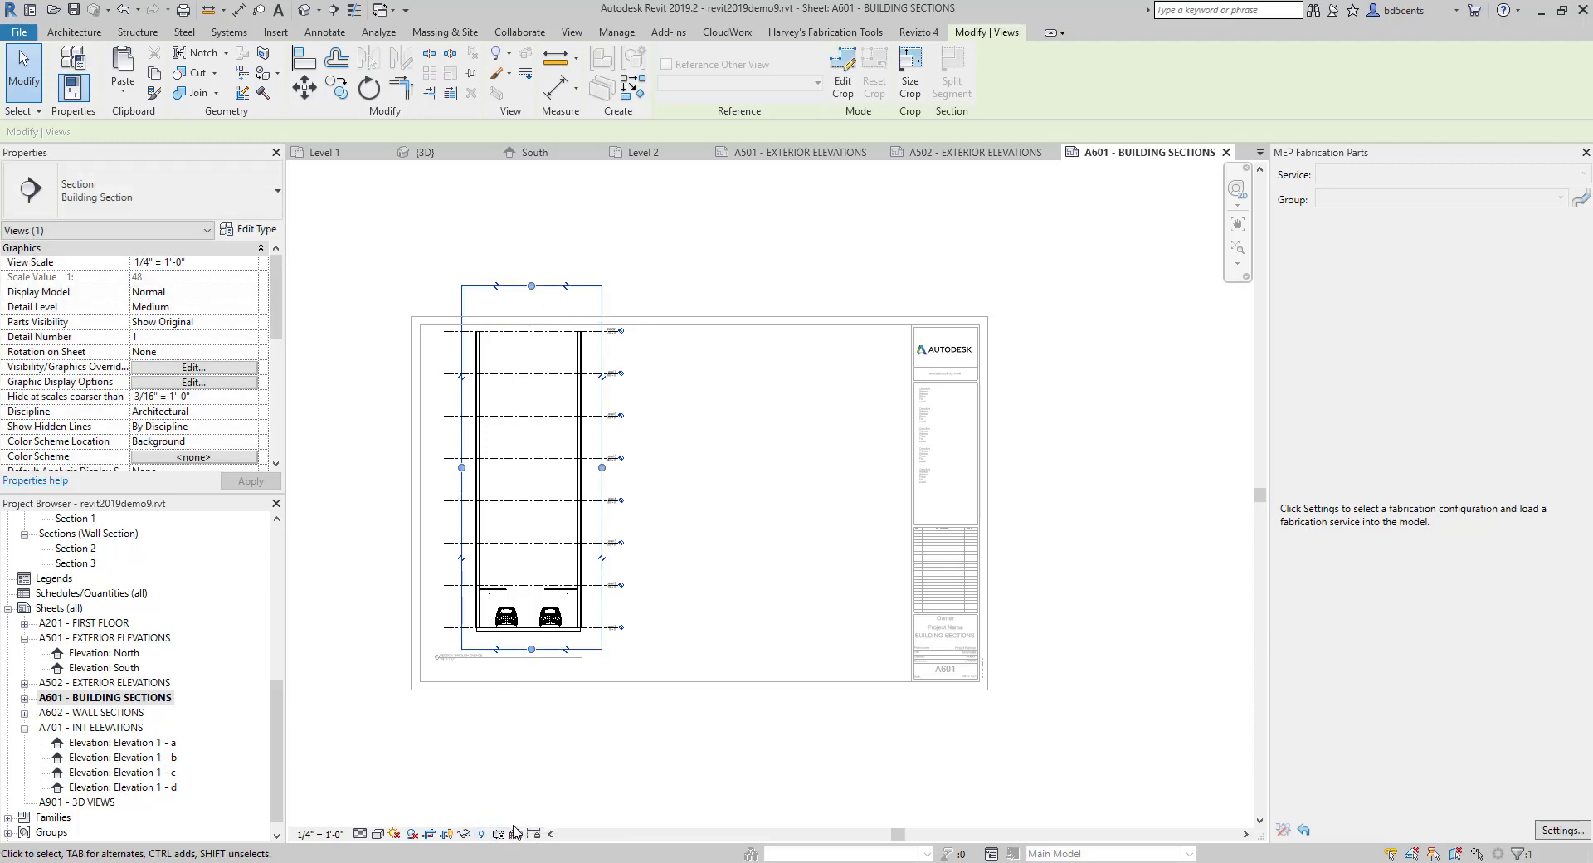
# Hide the garage section's crop region and deactivate the view.
pyautogui.click(443, 834)
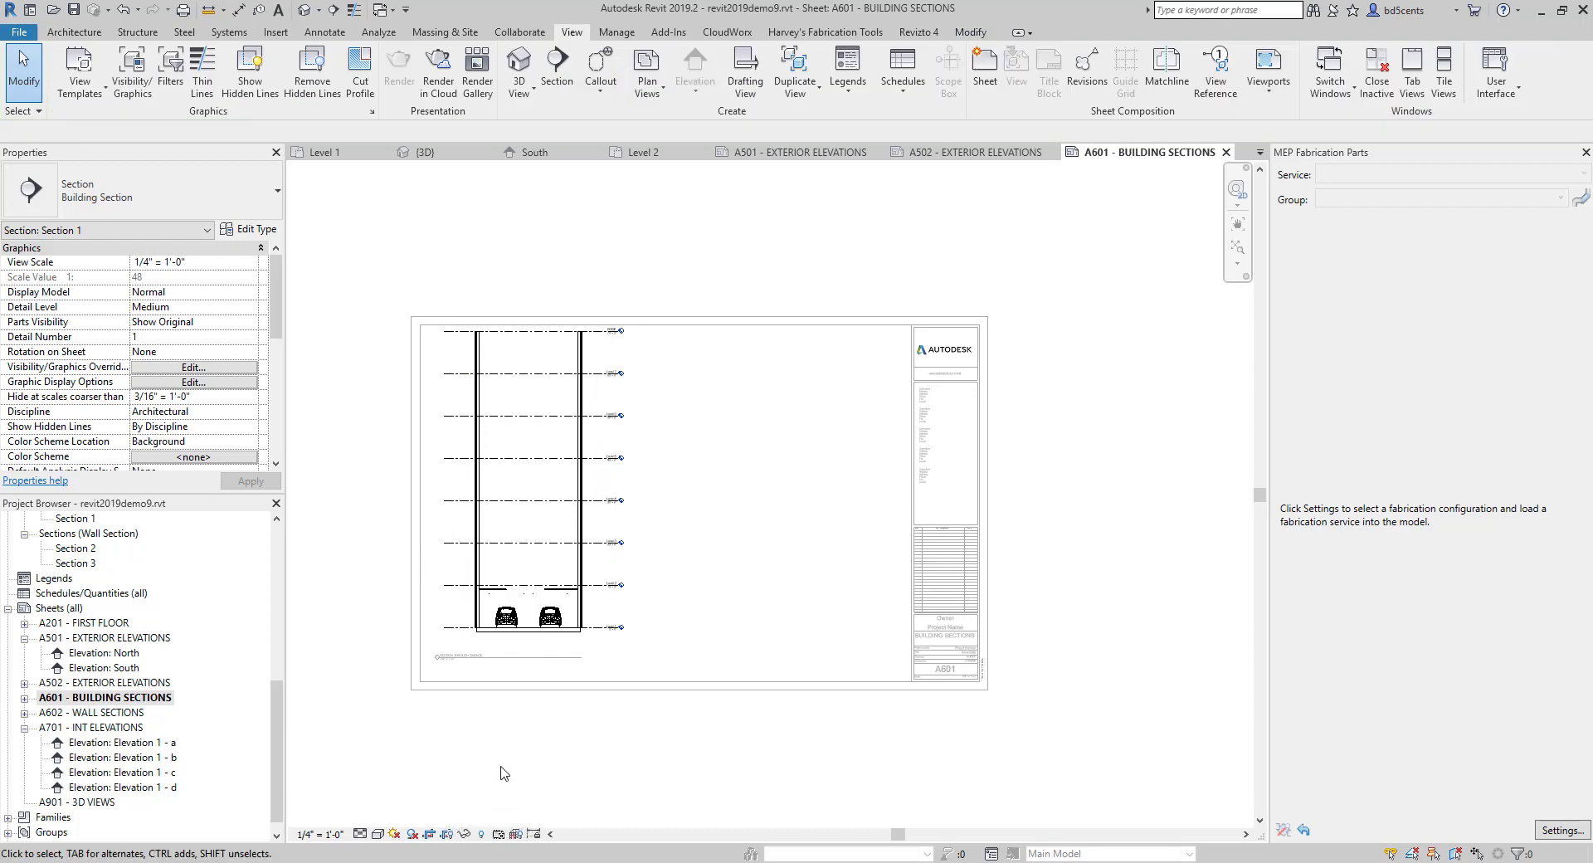
pyautogui.rightClick(658, 578)
pyautogui.click(714, 347)
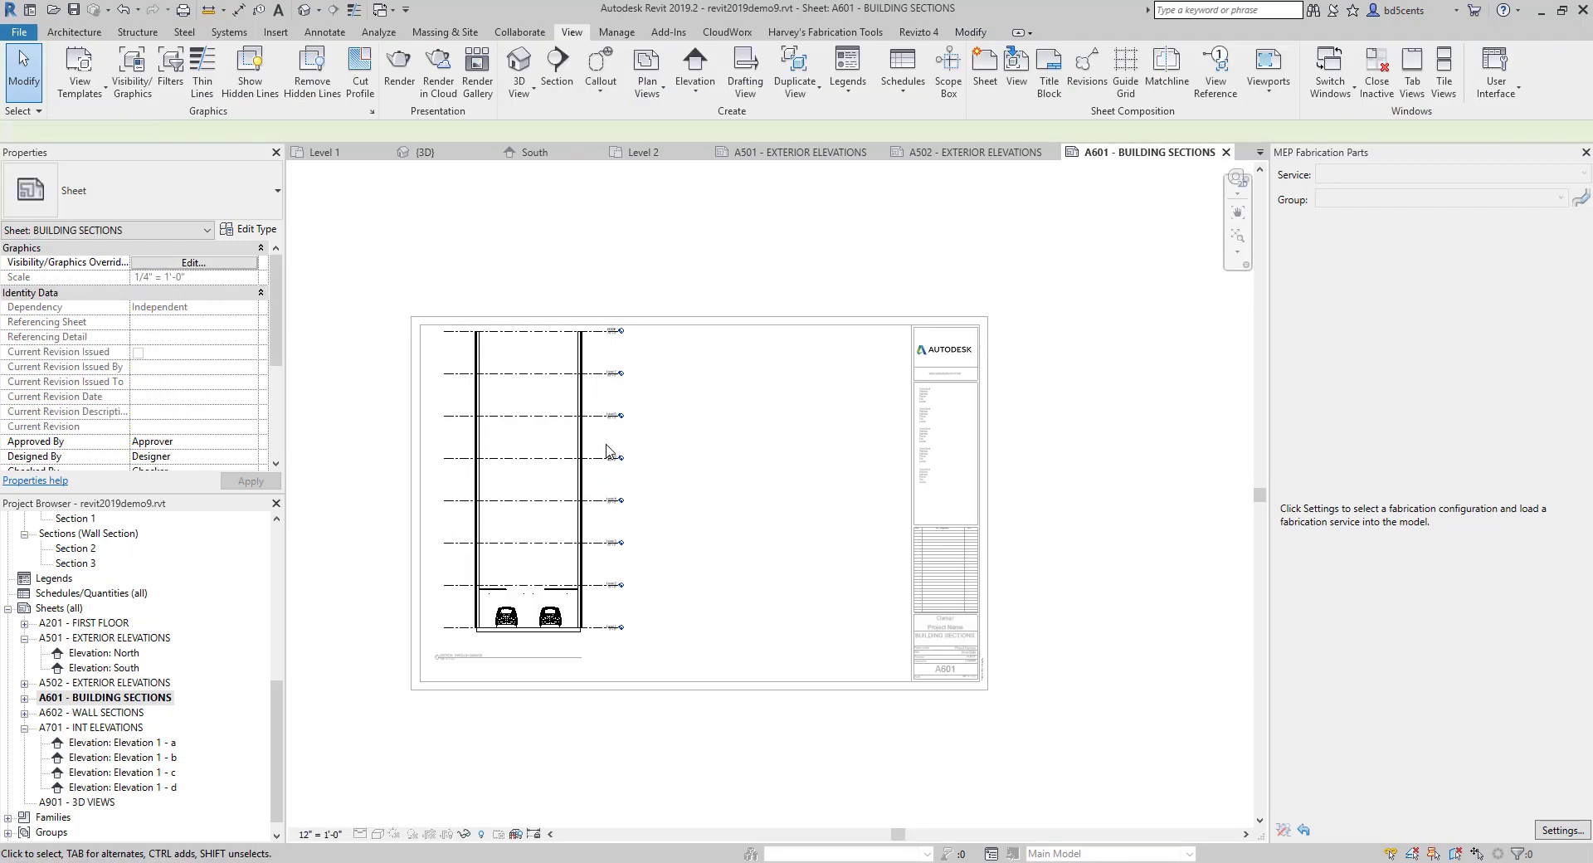
# Move the garage section viewport down inside the sheet border and raise its view title closer to the section.
pyautogui.doubleClick(607, 450)
pyautogui.rightClick(695, 435)
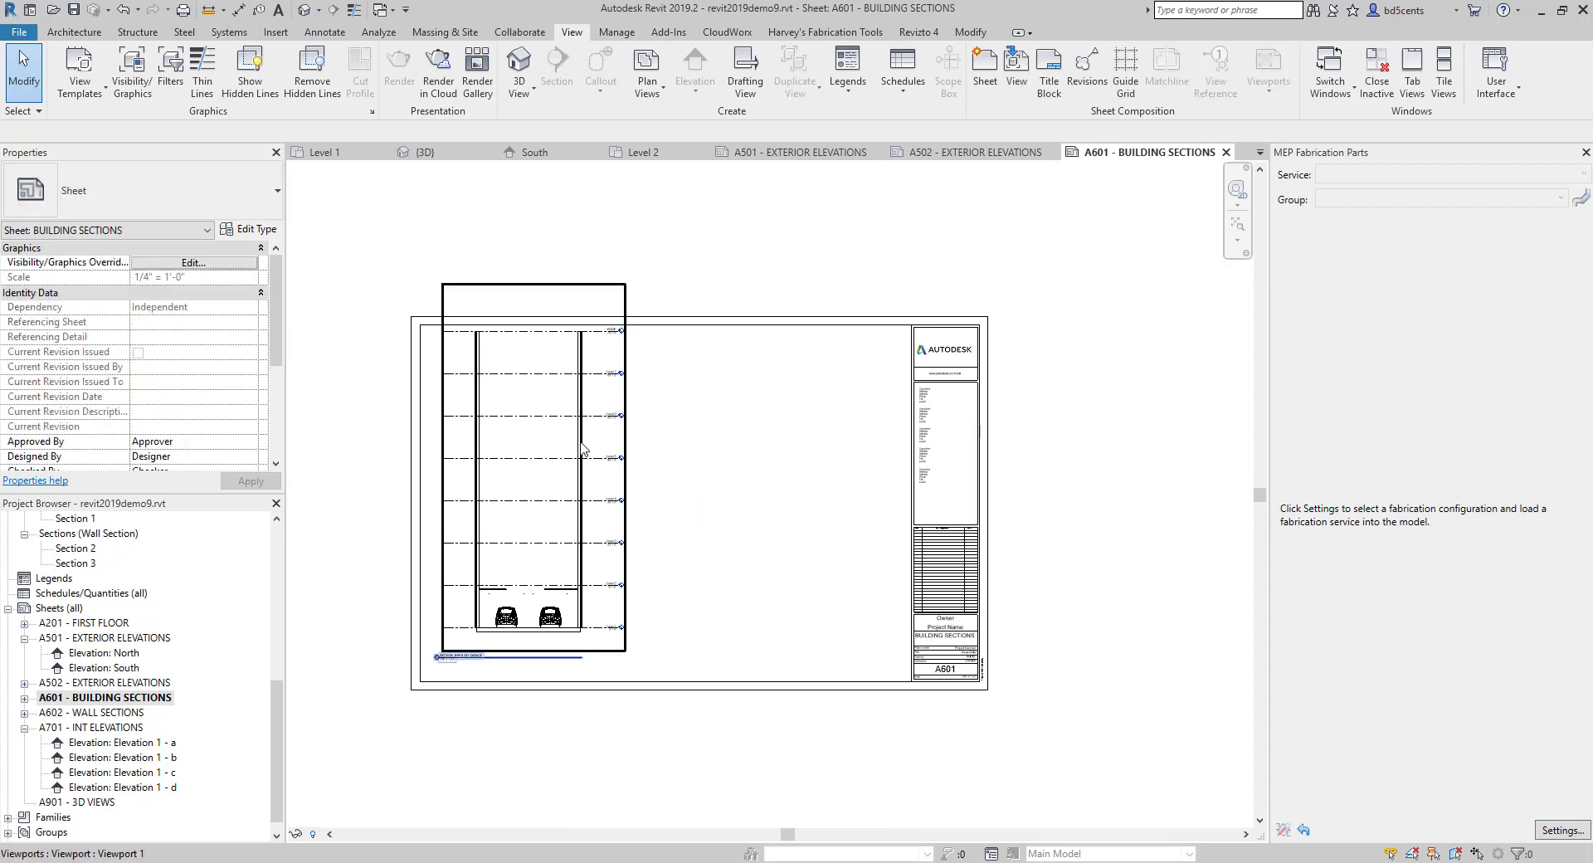
pyautogui.moveTo(585, 450); pyautogui.dragTo(586, 468)
pyautogui.click(655, 541)
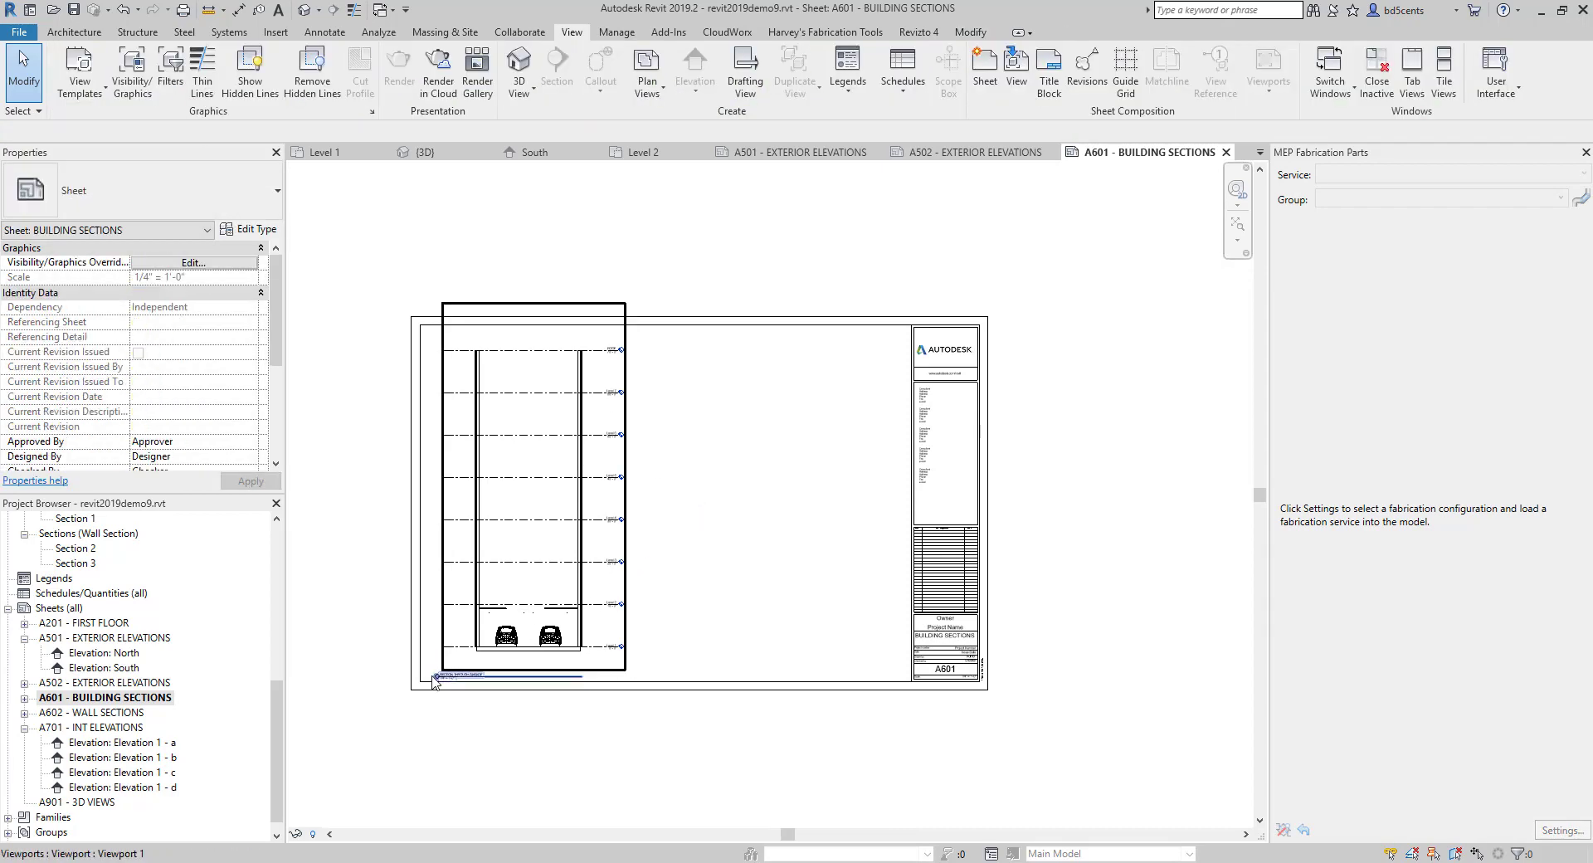
pyautogui.scroll(2, 477, 696)
pyautogui.click(483, 634)
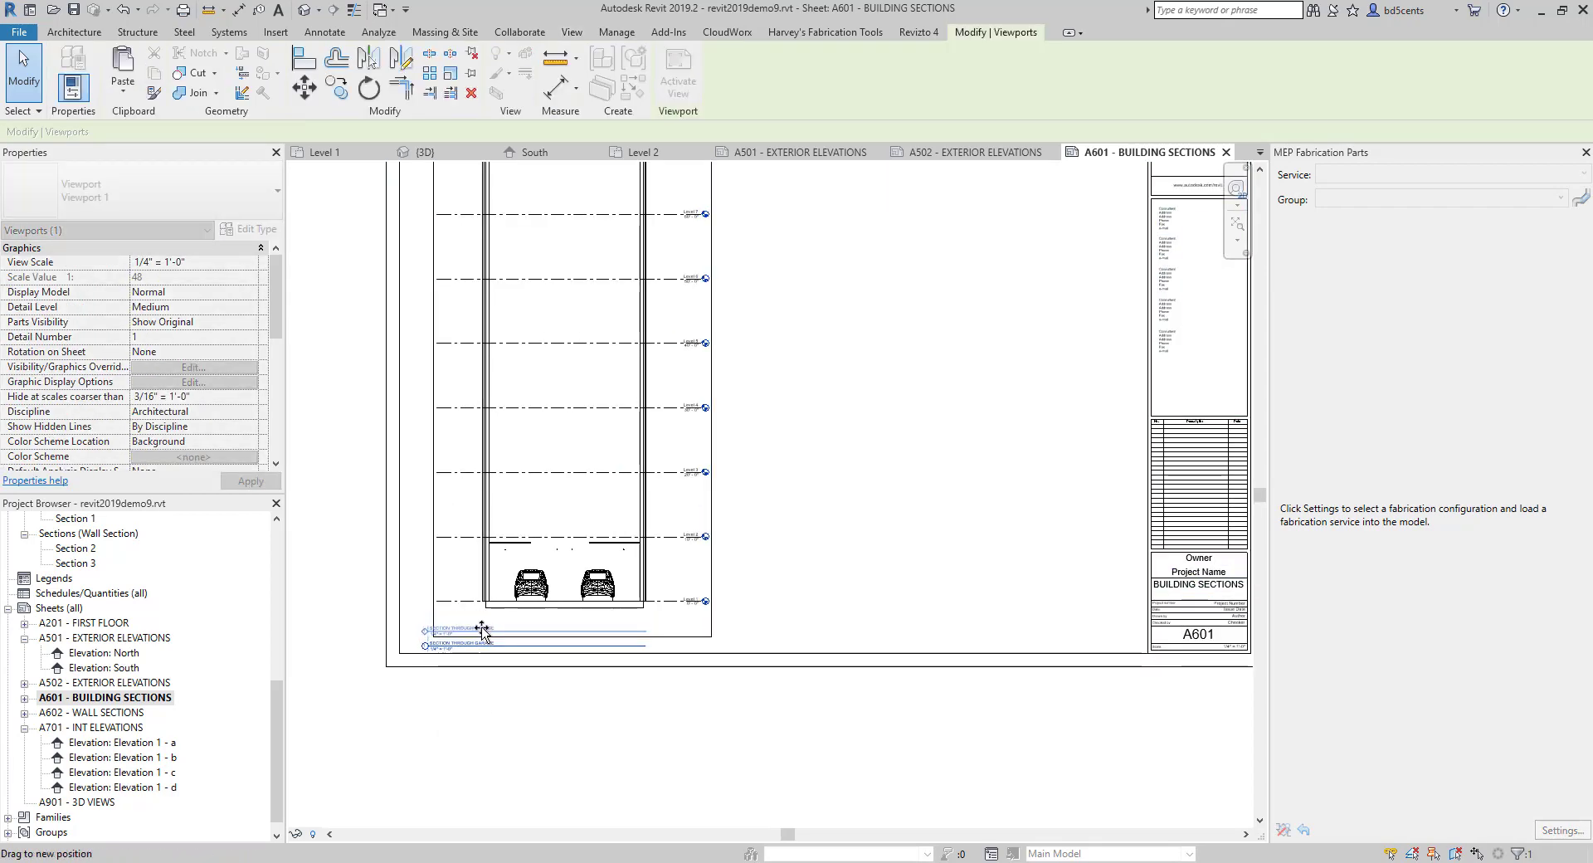
pyautogui.scroll(-2, 427, 622)
pyautogui.click(395, 498)
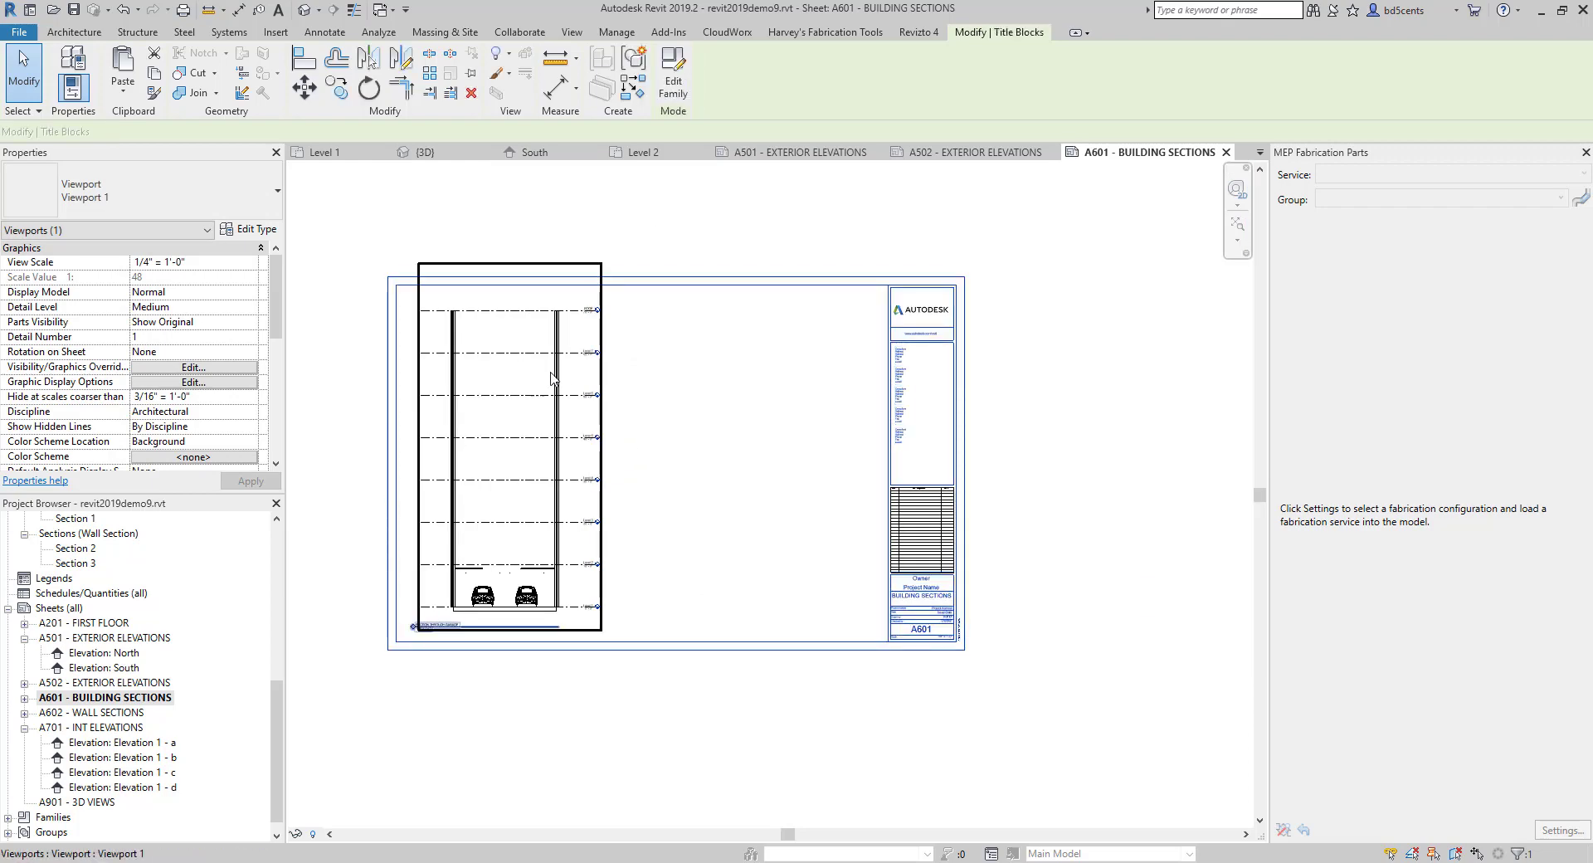
pyautogui.moveTo(607, 398); pyautogui.dragTo(656, 406, button='middle')
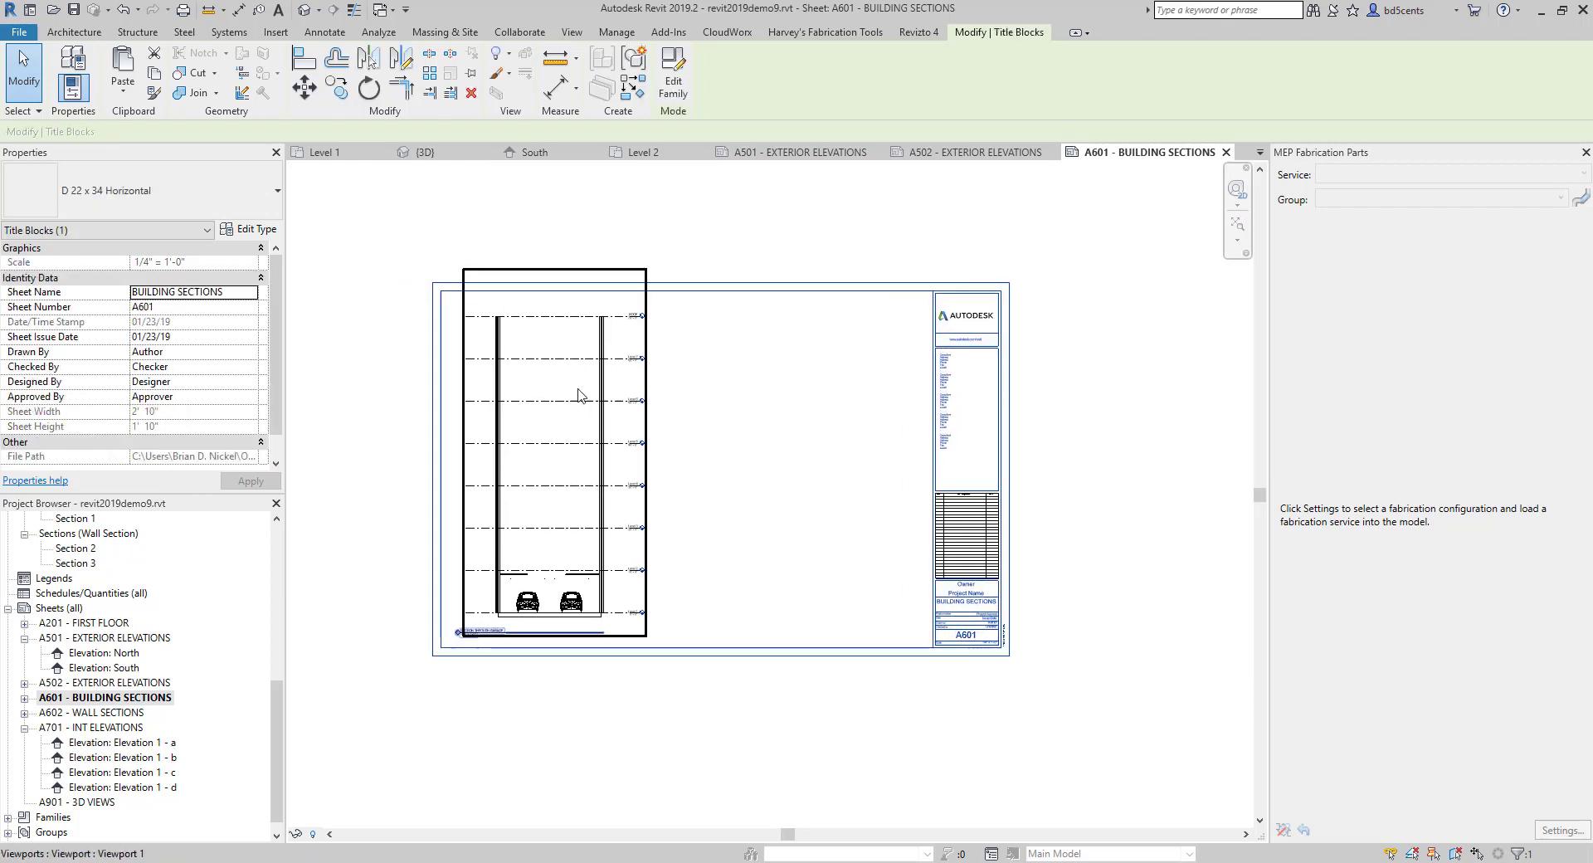
pyautogui.scroll(1, 485, 322)
pyautogui.scroll(1, 486, 322)
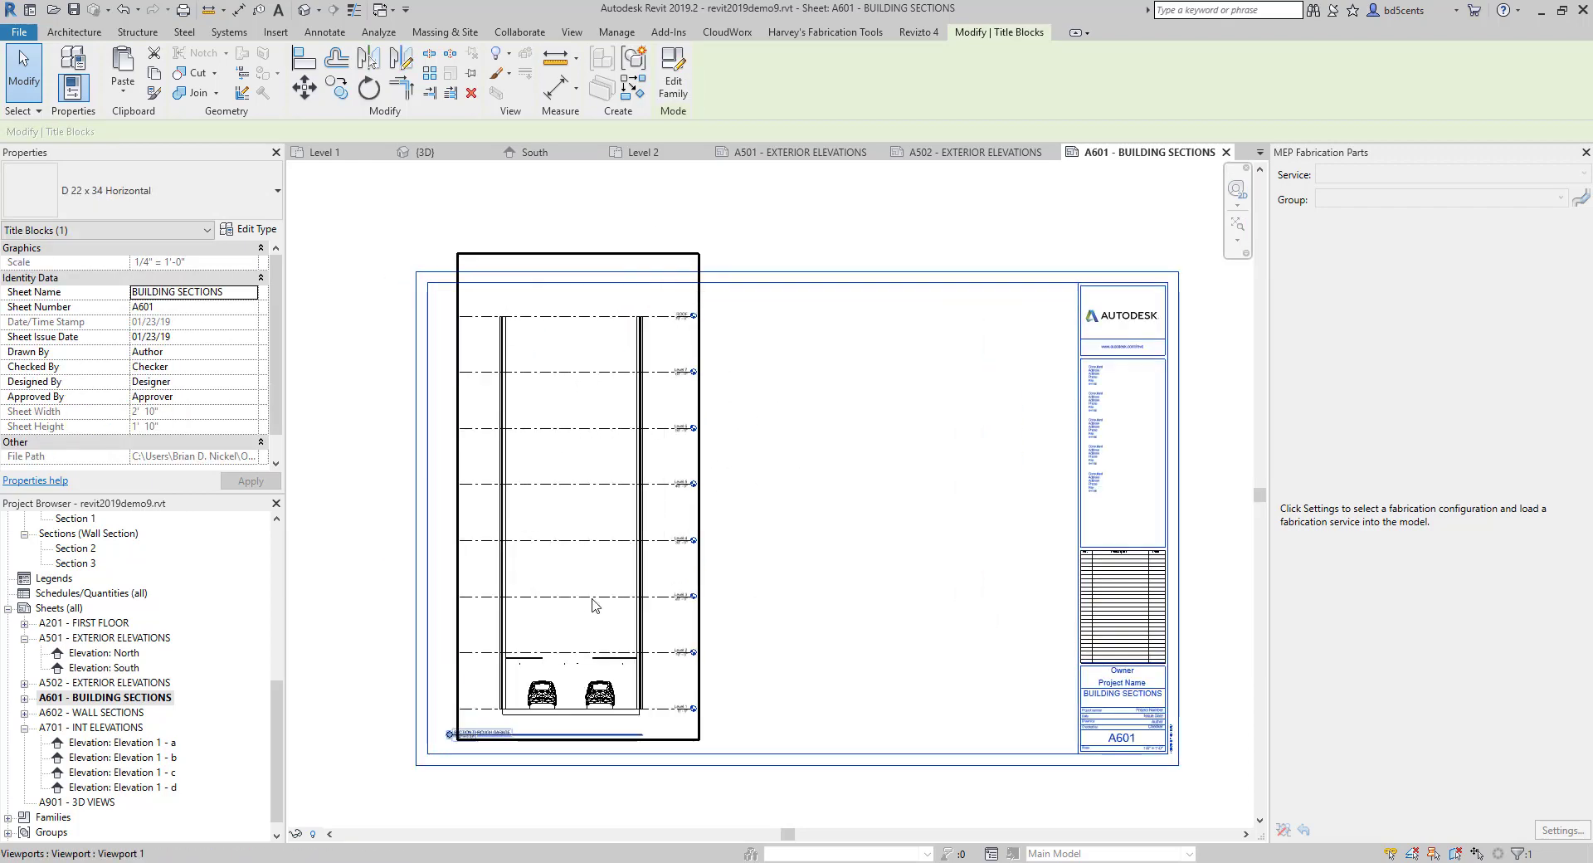
pyautogui.press('Escape')
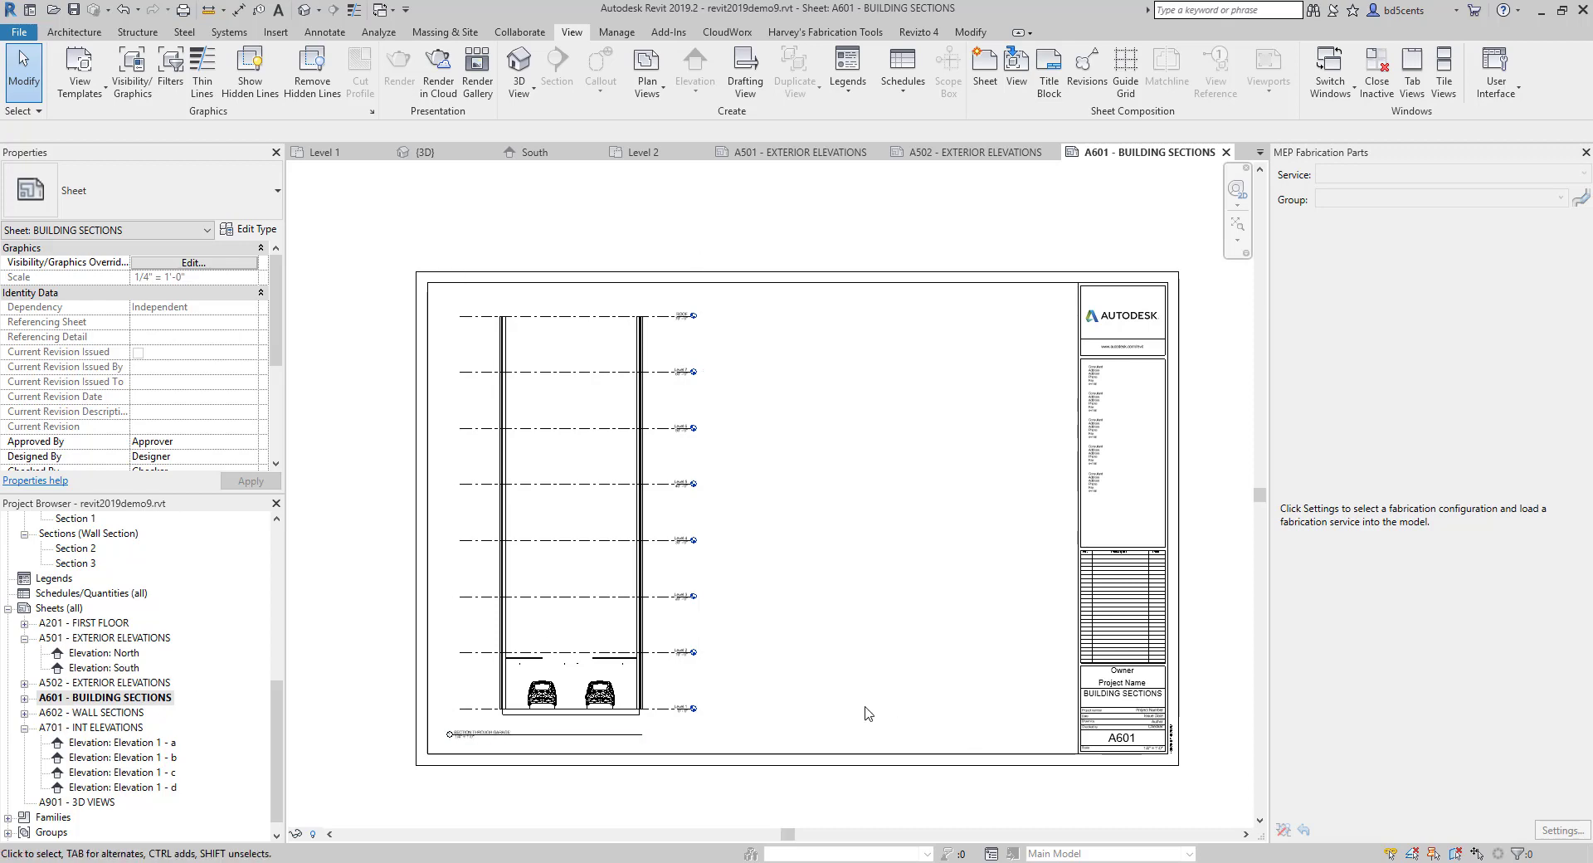
# Open sheet A502 - EXTERIOR ELEVATIONS and try to change its sheet number to A501 in the title block.
pyautogui.doubleClick(117, 682)
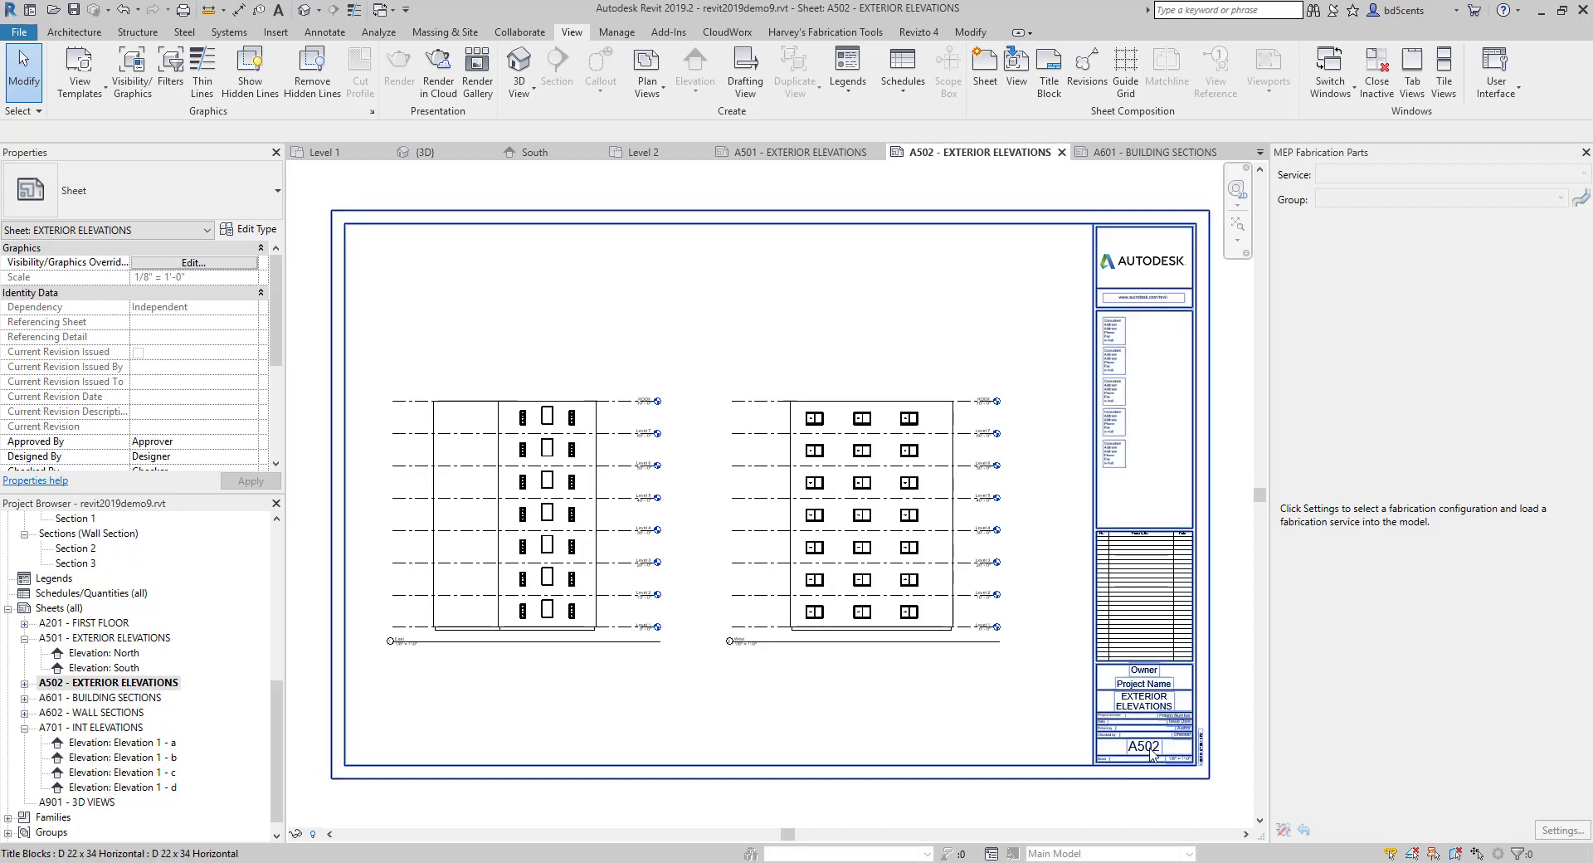
pyautogui.click(1151, 754)
pyautogui.click(1149, 747)
pyautogui.write('A501')
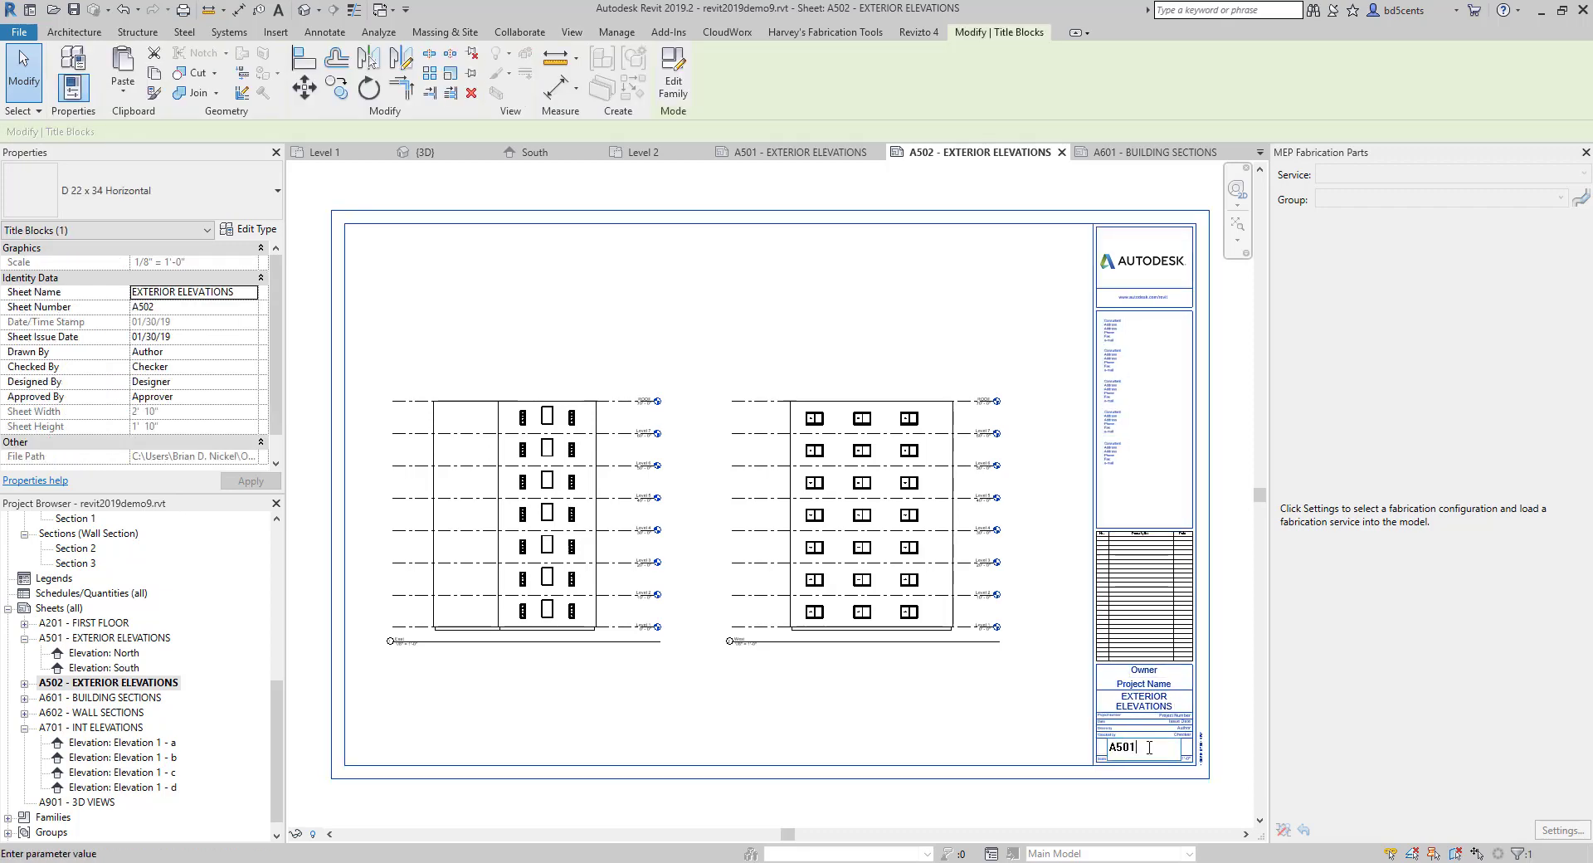
pyautogui.press('Return')
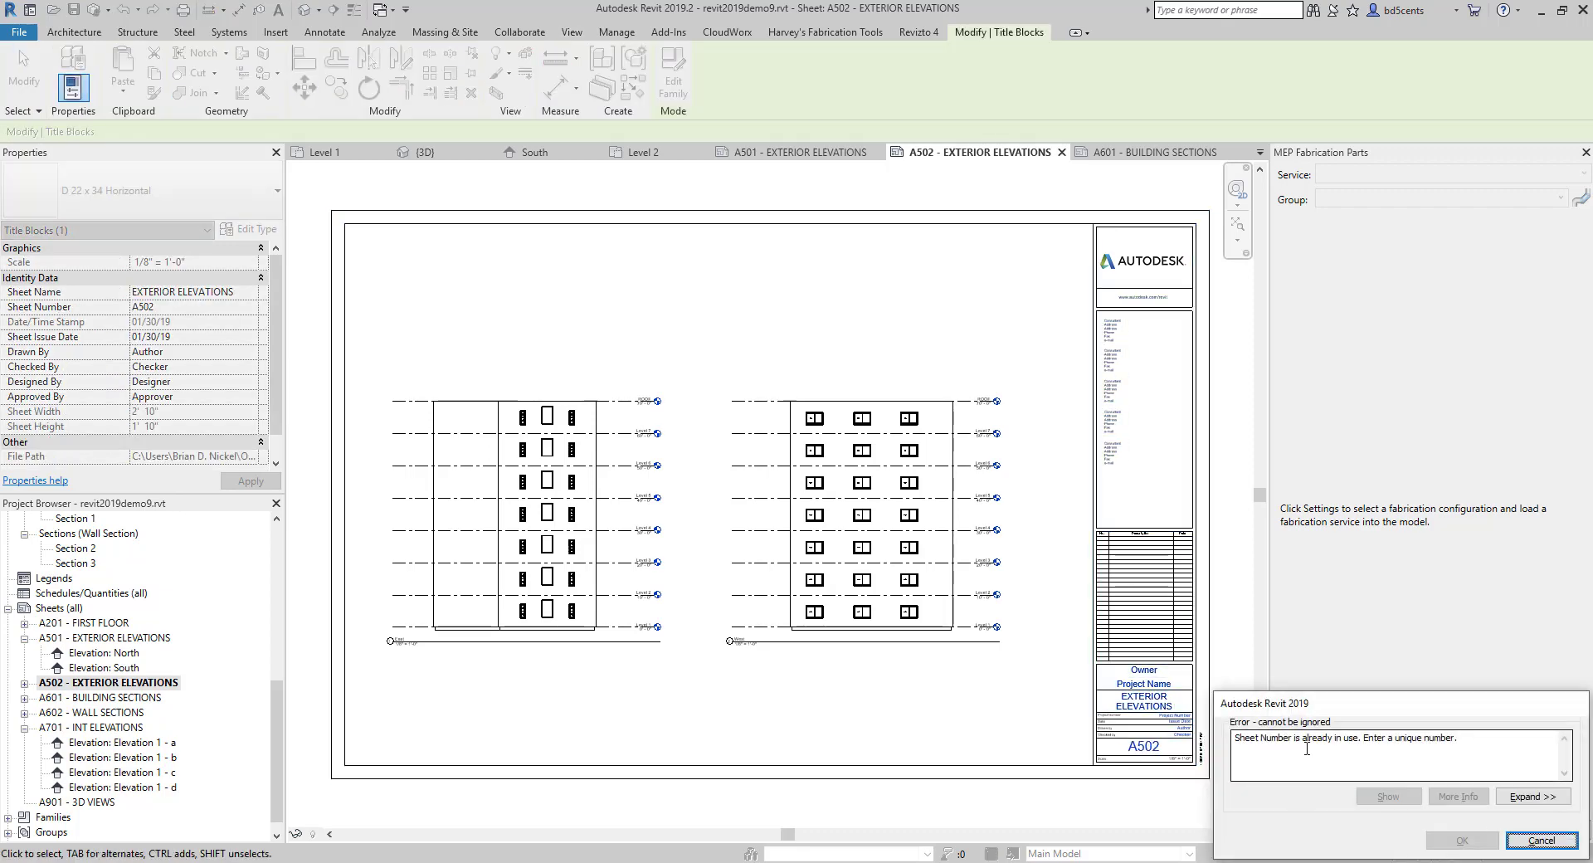
pyautogui.click(1542, 841)
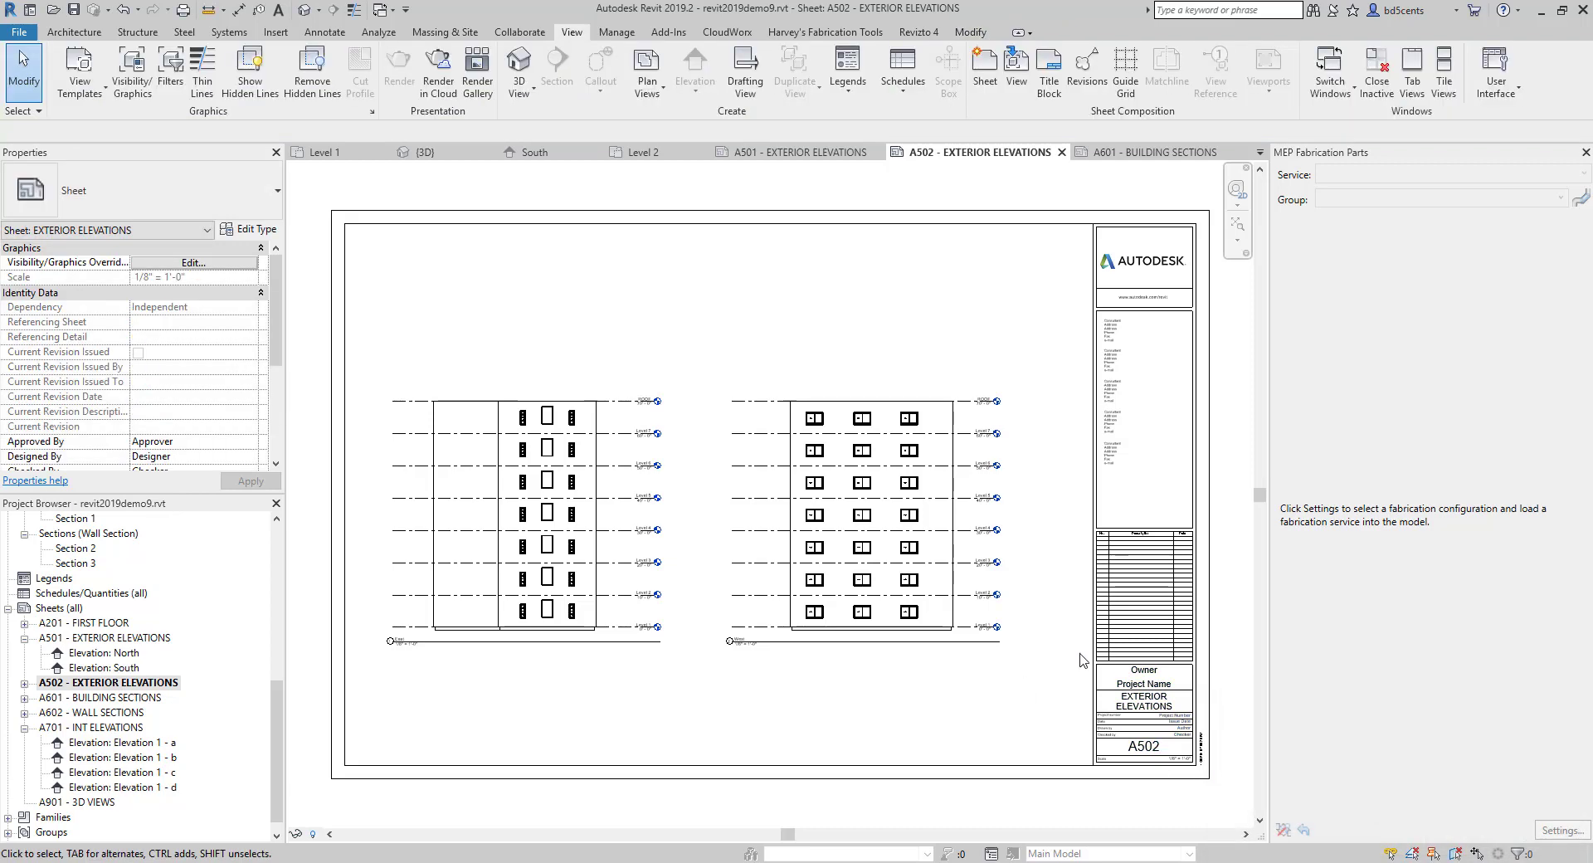
pyautogui.click(1141, 747)
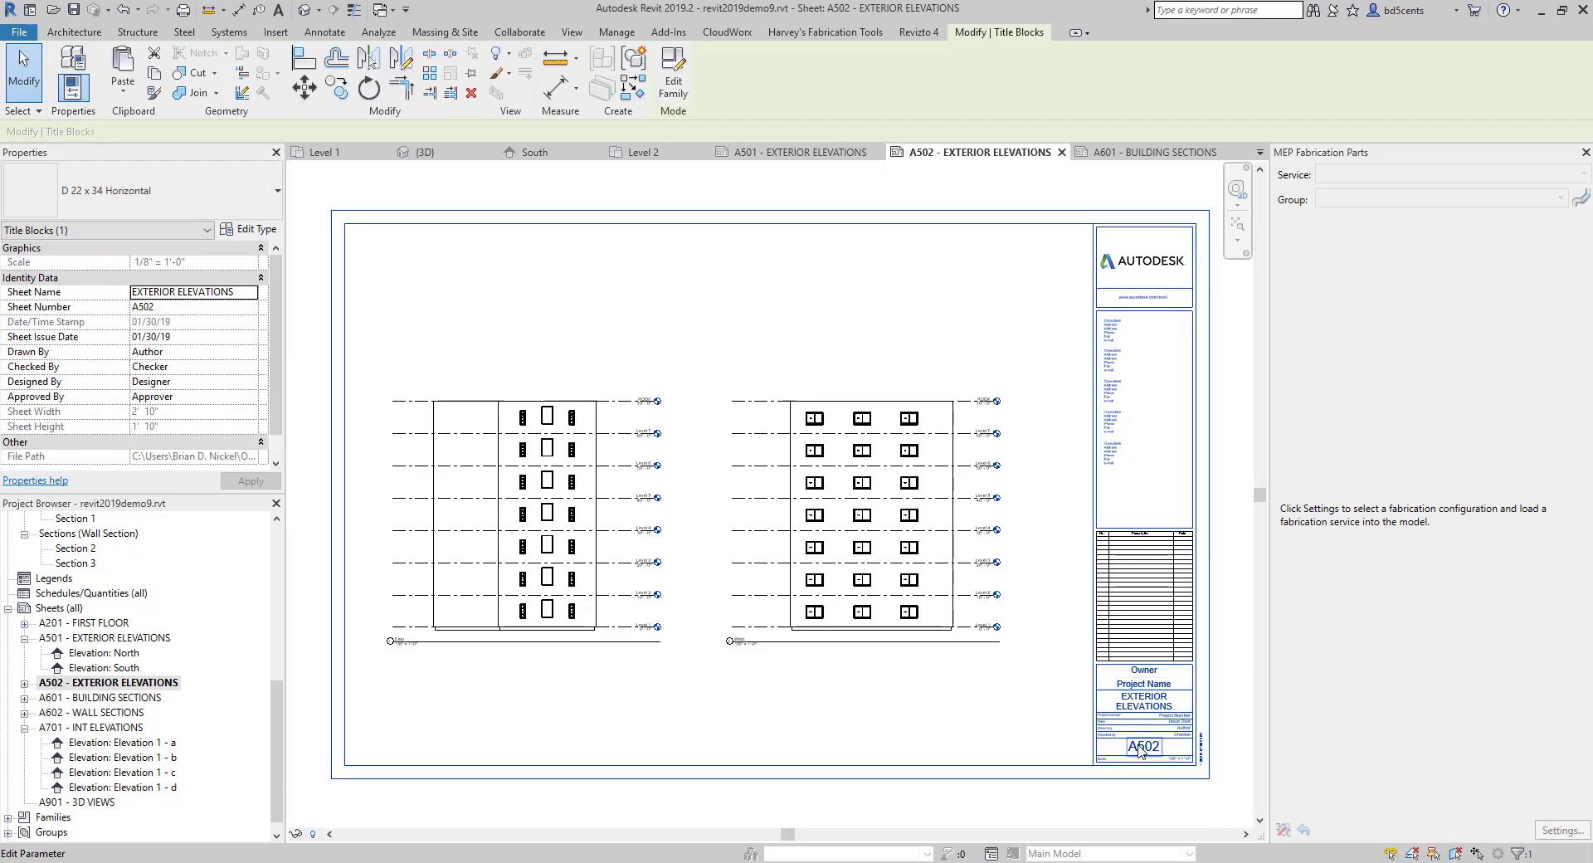
pyautogui.click(1141, 747)
pyautogui.click(1107, 751)
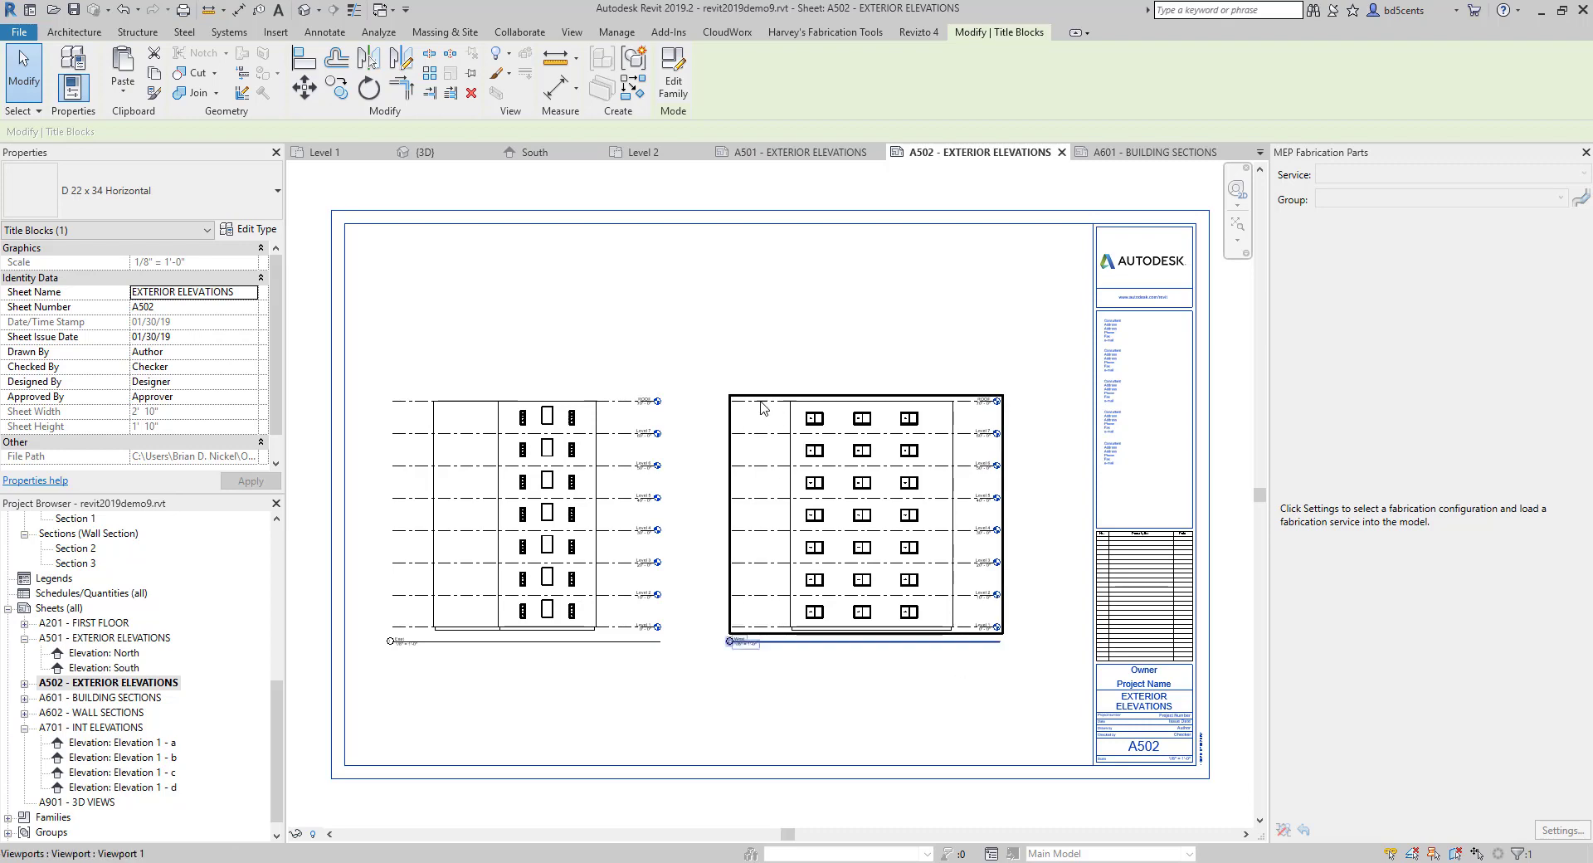
pyautogui.click(740, 366)
# Expand the floor plans in the project views and open the Level 1 floor plan.
pyautogui.scroll(4, 103, 624)
pyautogui.scroll(4, 104, 624)
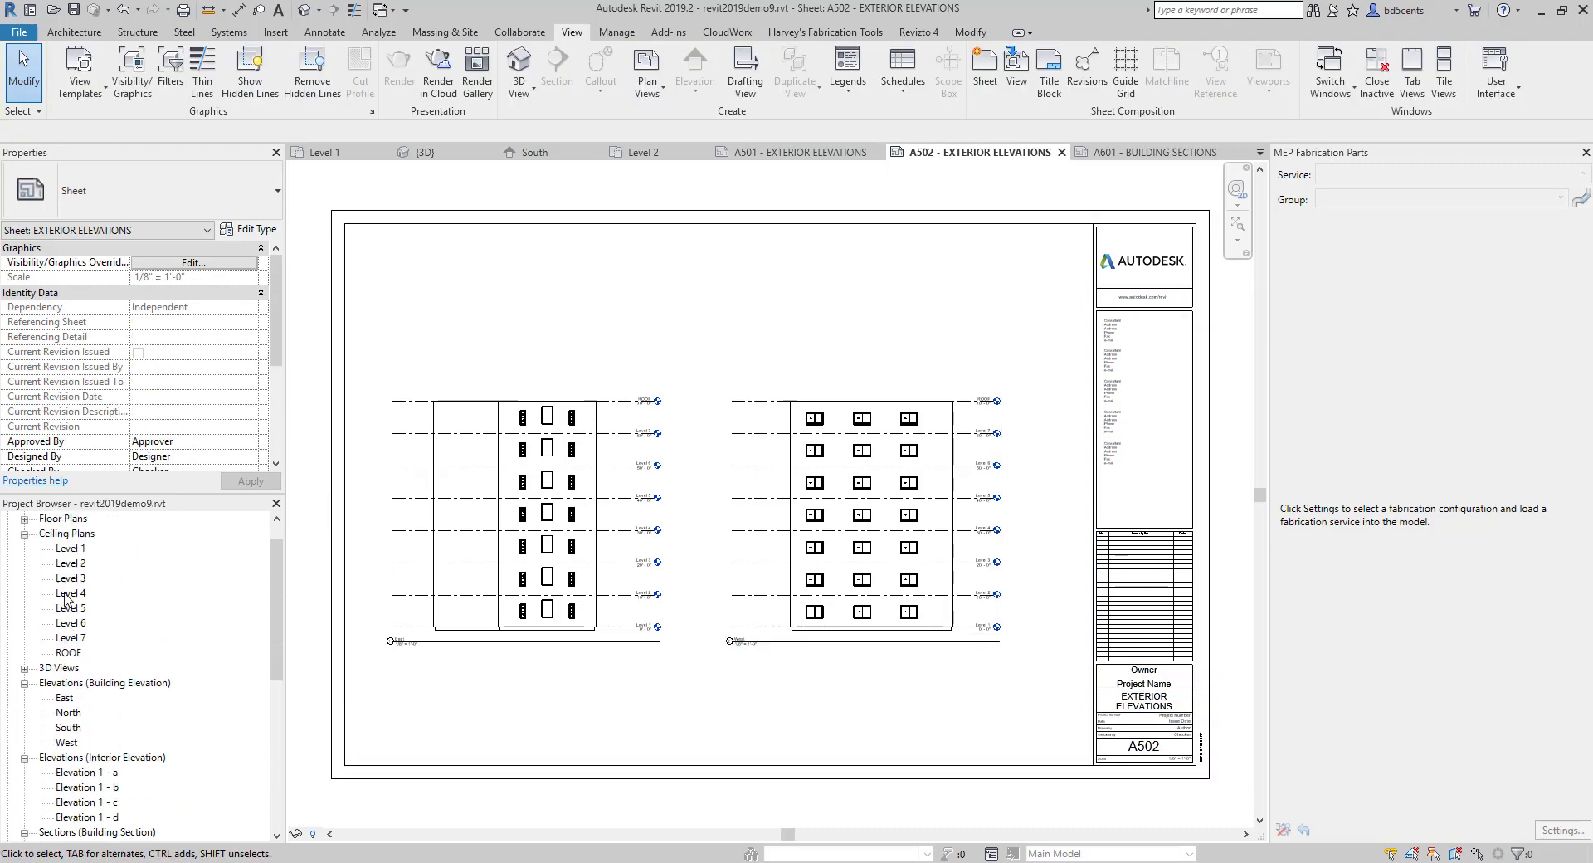
pyautogui.click(25, 549)
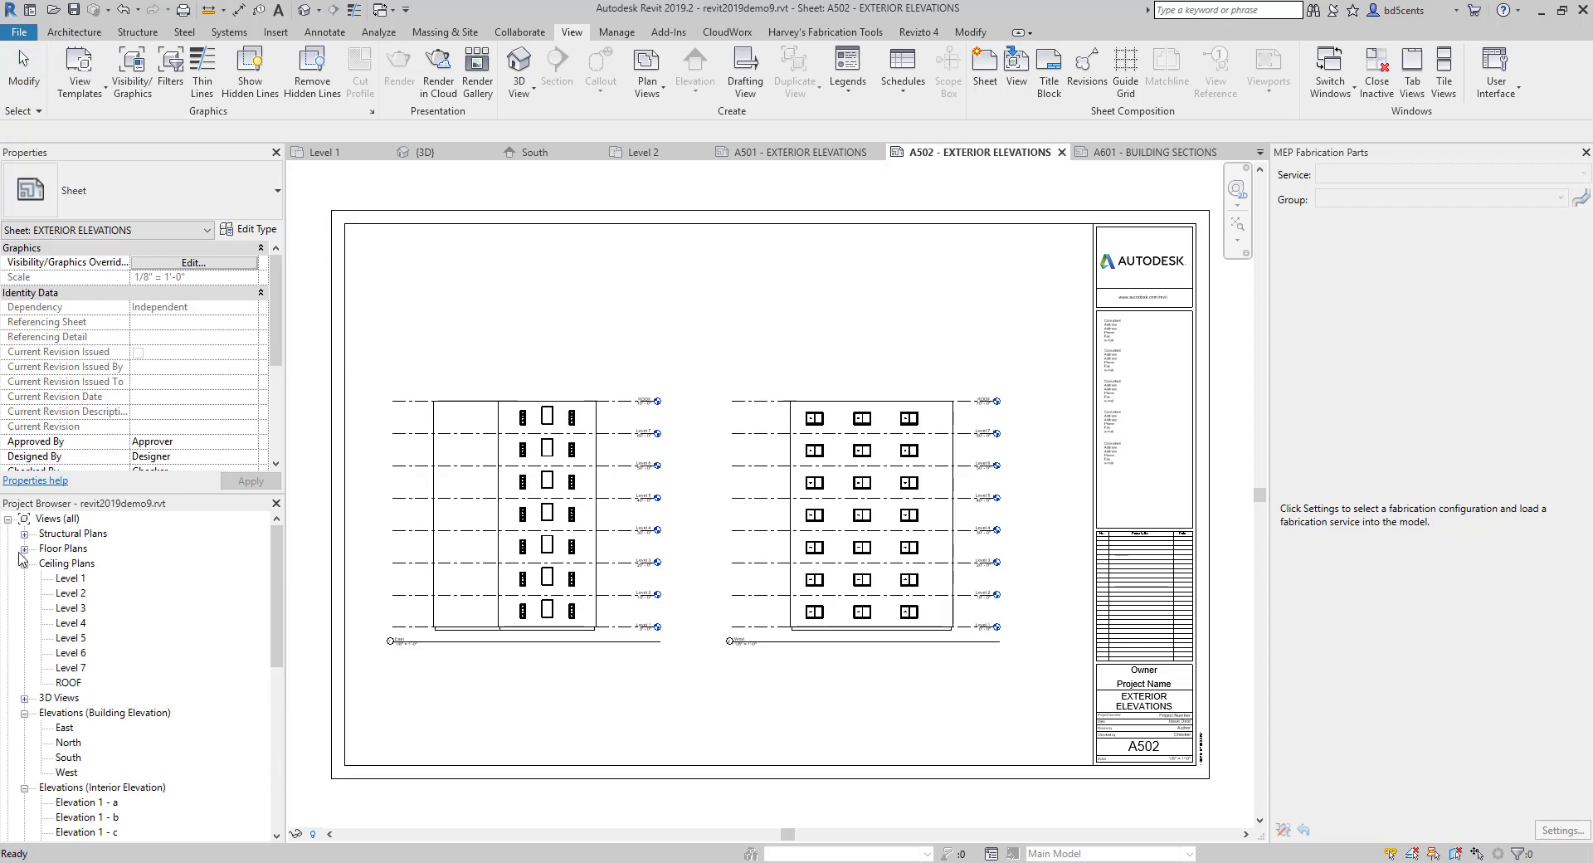
pyautogui.doubleClick(71, 563)
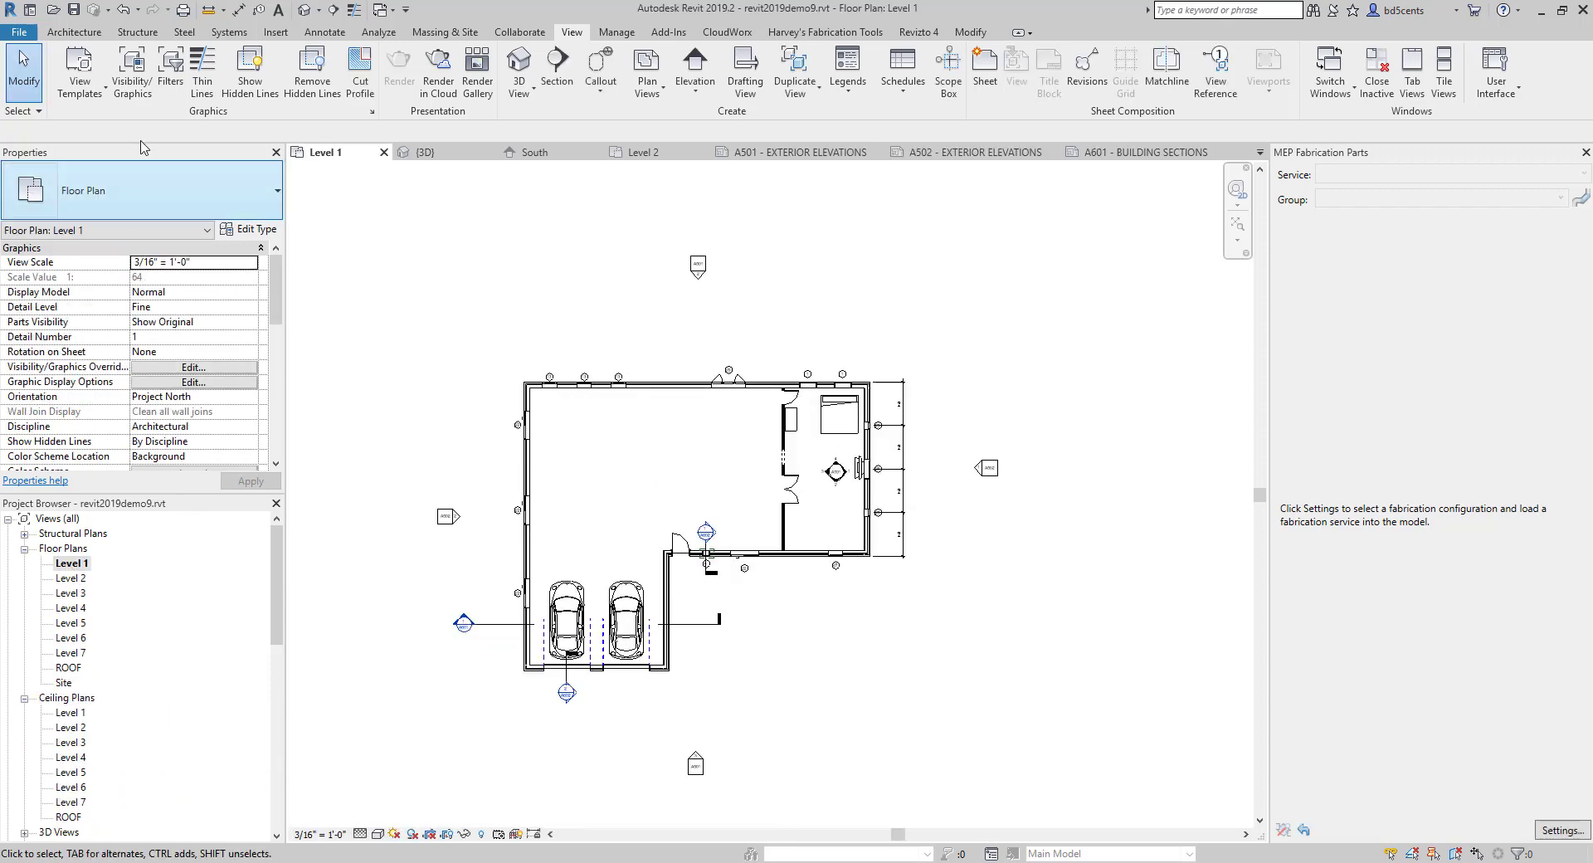
# Save the project as a new file named revit2019demo10.rvt in the Demos folder.
pyautogui.click(20, 33)
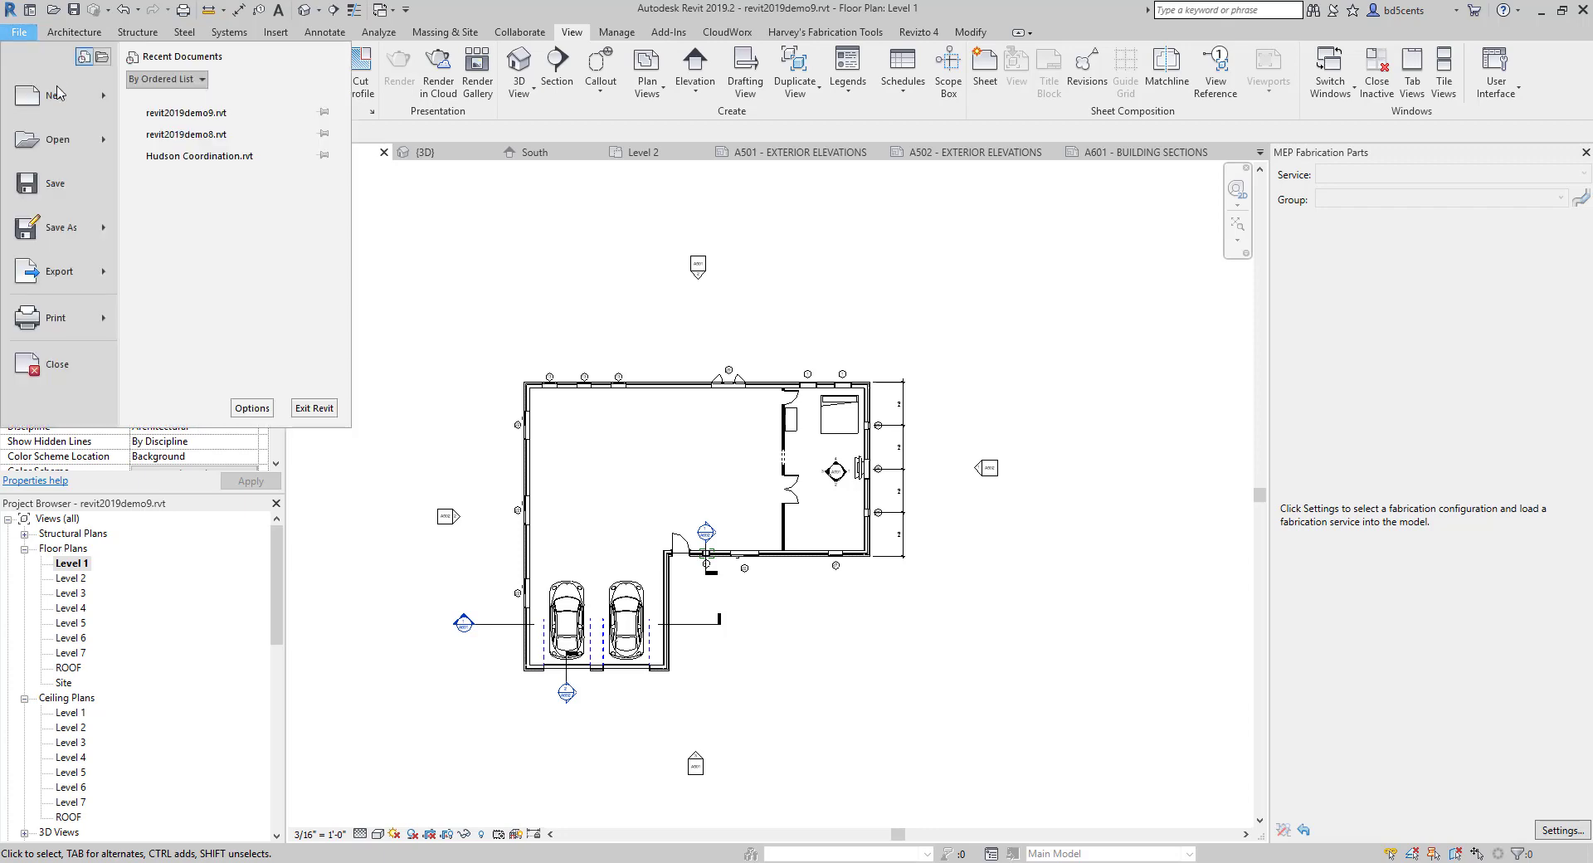
pyautogui.click(429, 278)
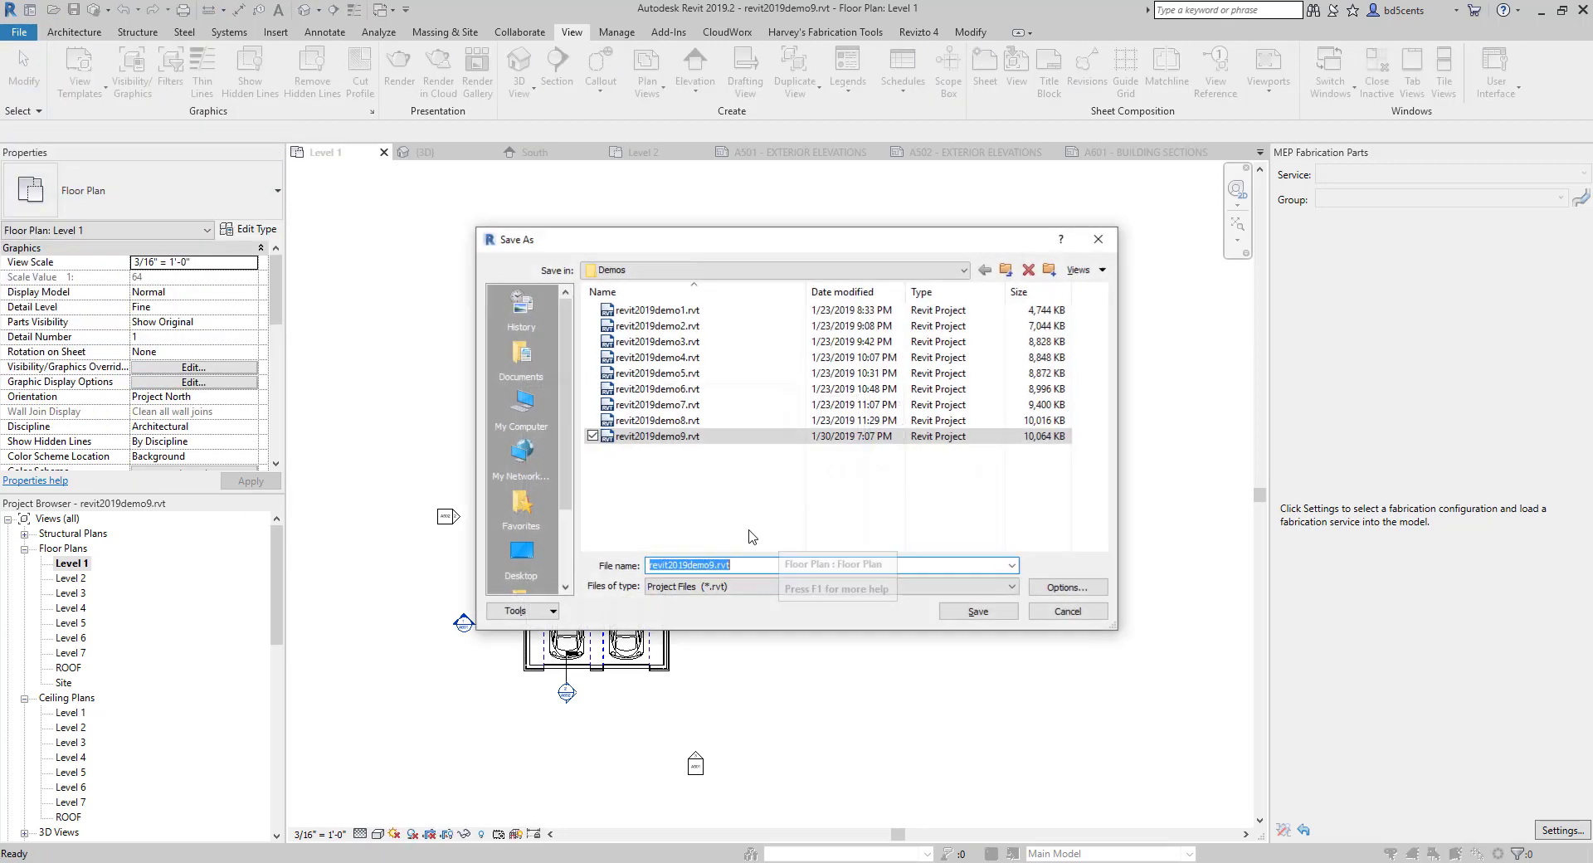
pyautogui.press('Right')
pyautogui.press('BackSpace')
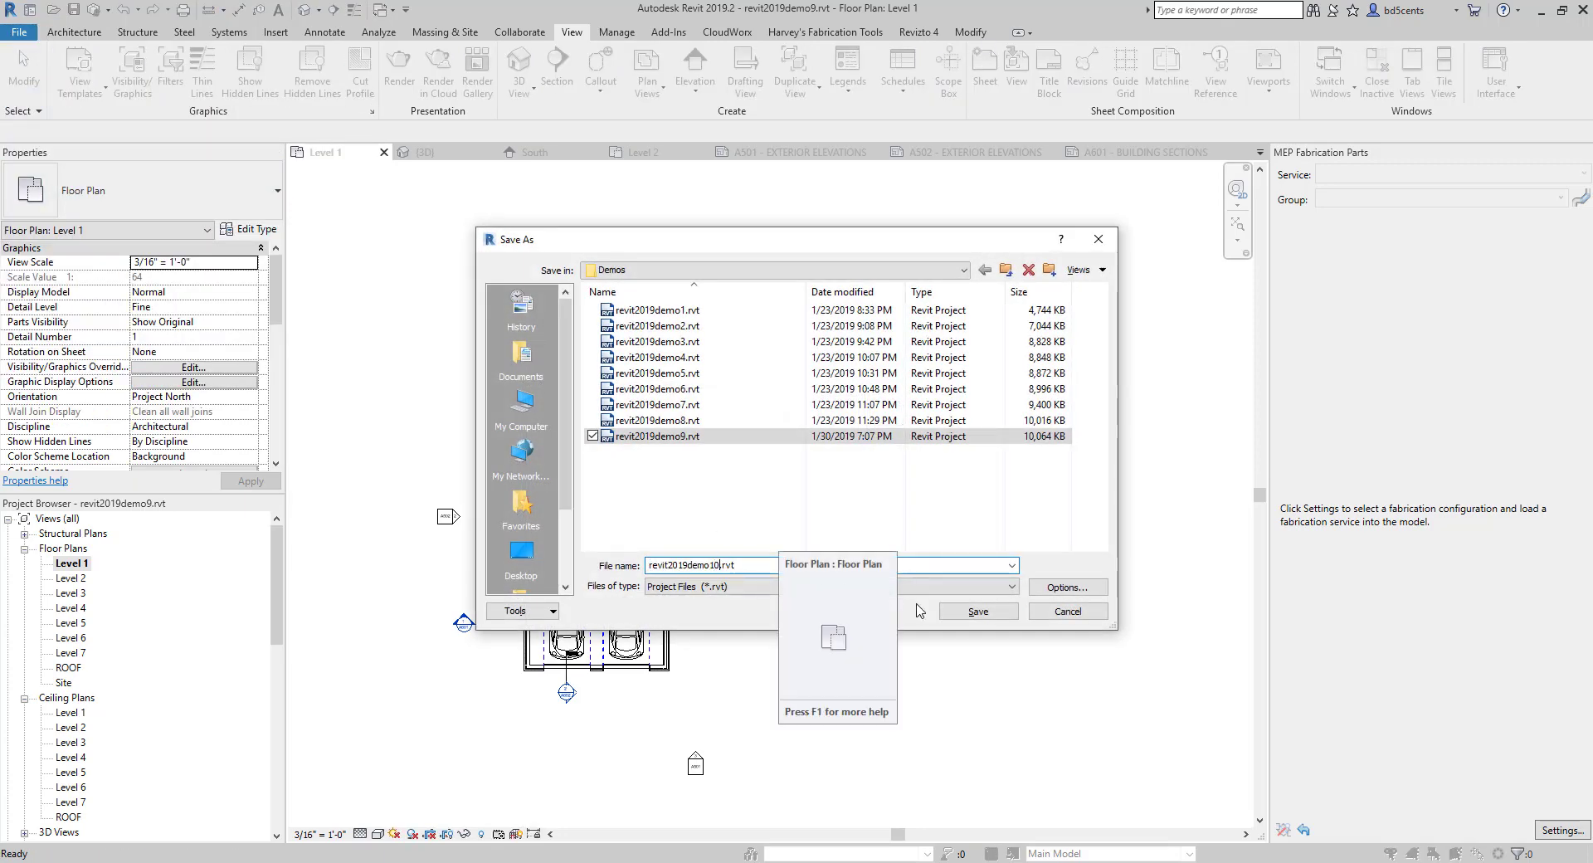
pyautogui.write('10')
pyautogui.click(981, 613)
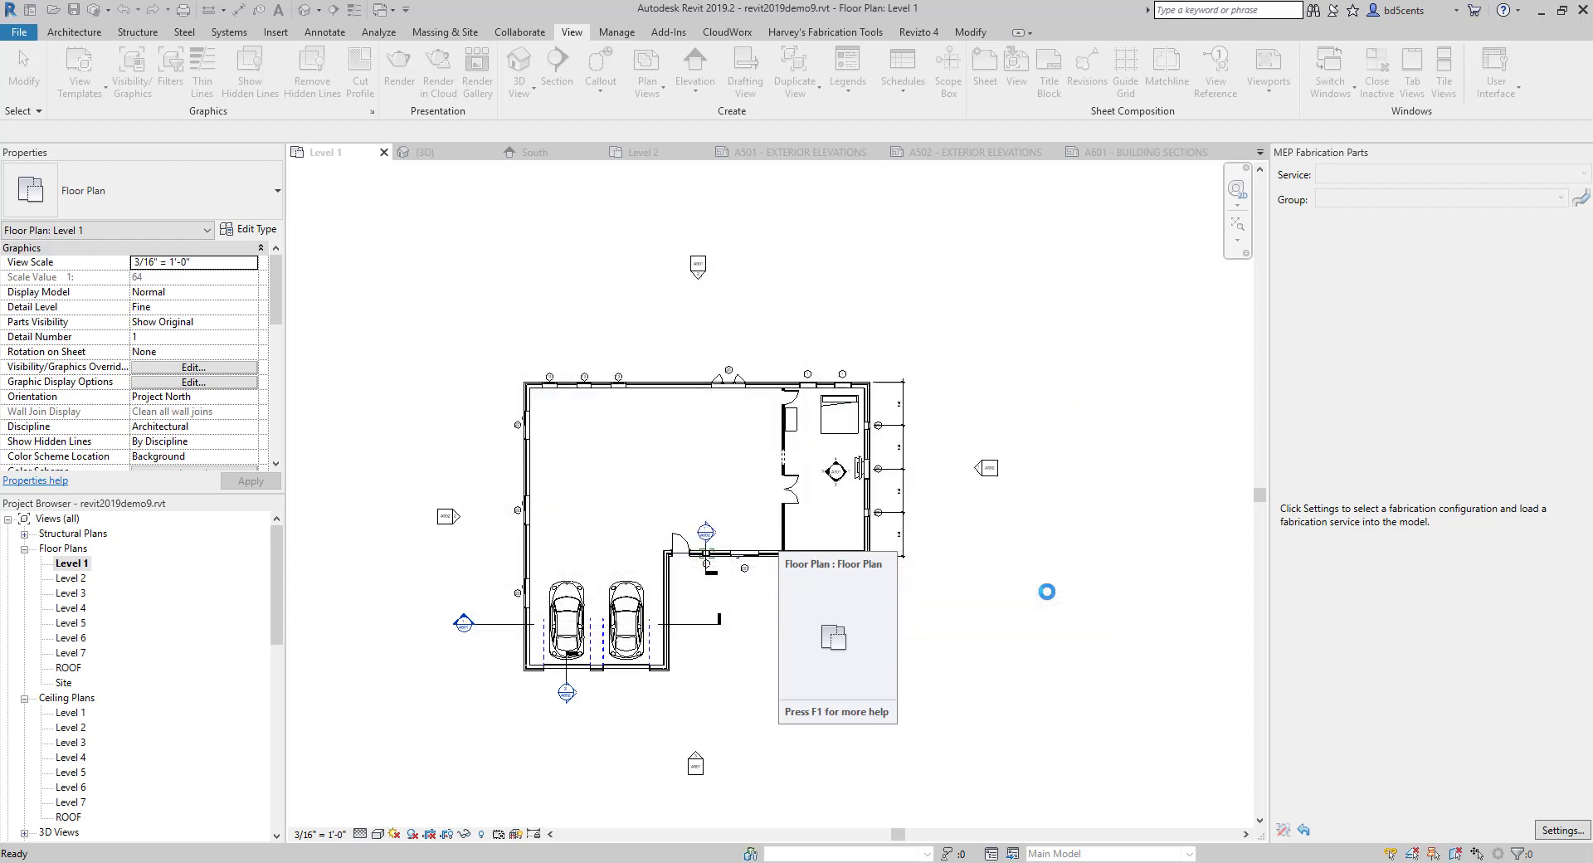